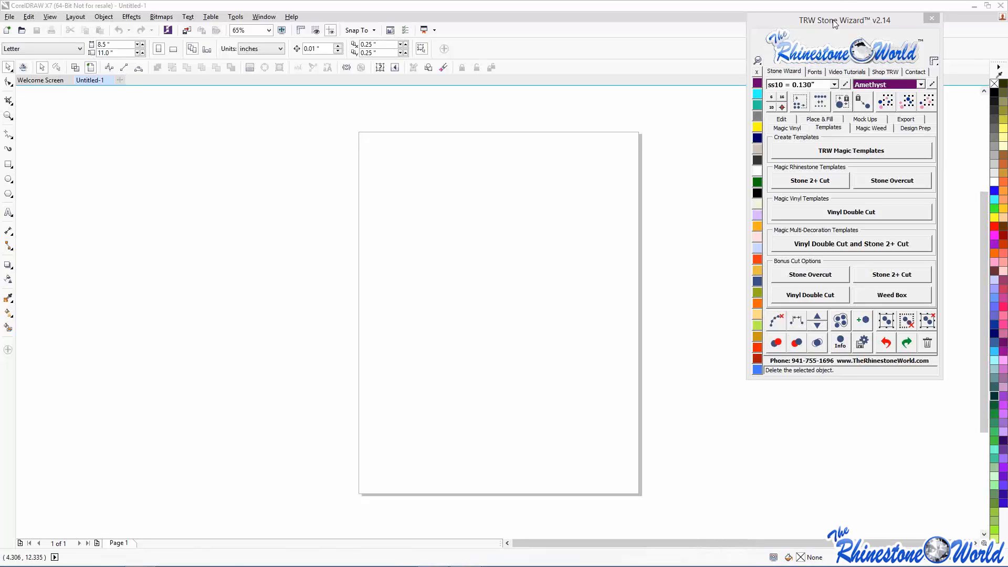
- Nudge the TRW Stone Wizard panel down and left, then close it
{"action": "left_click_drag", "start_coordinate": [834, 22], "coordinate": [813, 48]}
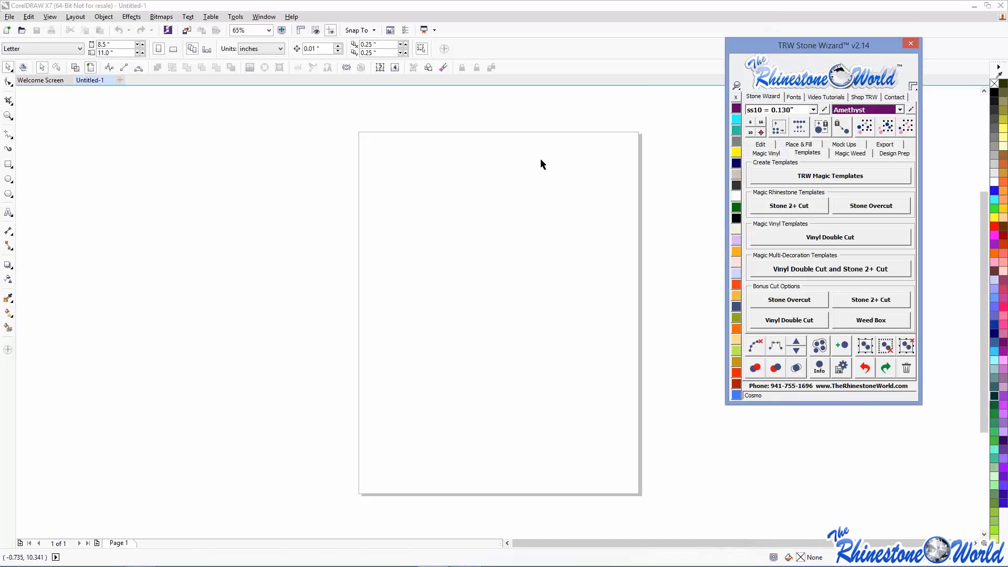
{"action": "left_click", "coordinate": [915, 43]}
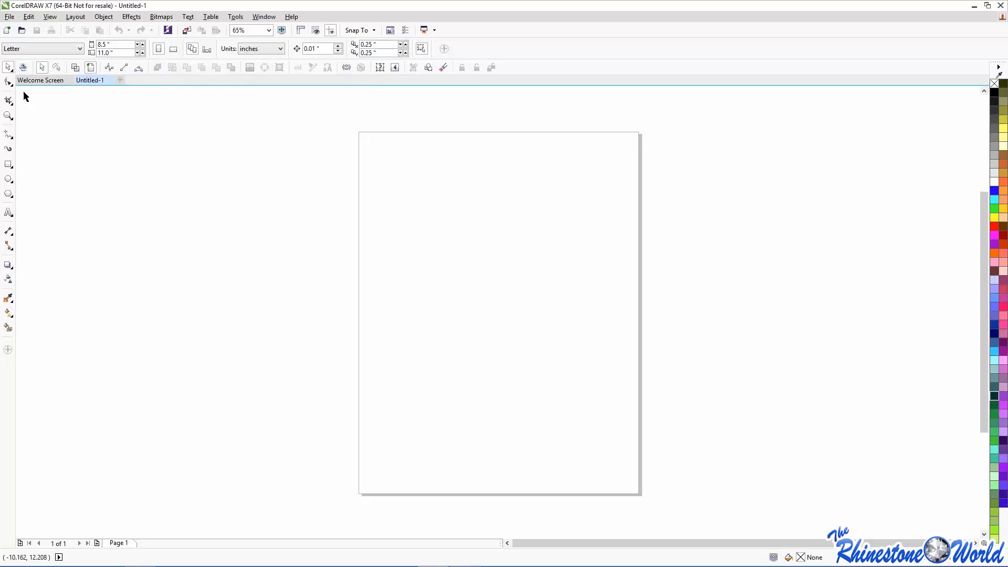
- Dismiss the Shape tool variants and relaunch the TRW Stone Wizard from its toolbar icon
{"action": "left_click", "coordinate": [10, 85]}
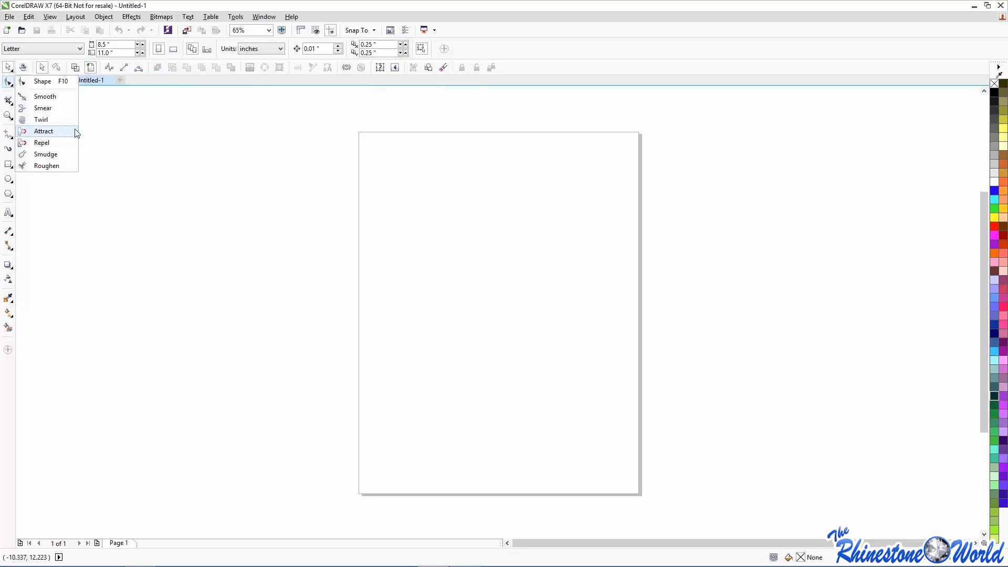
{"action": "left_click", "coordinate": [126, 181]}
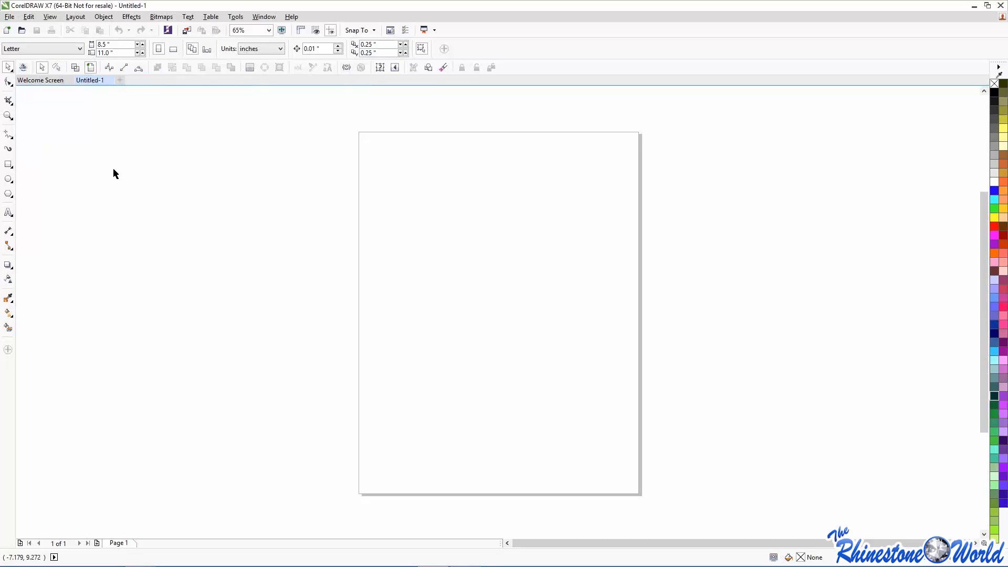
{"action": "left_click", "coordinate": [23, 68]}
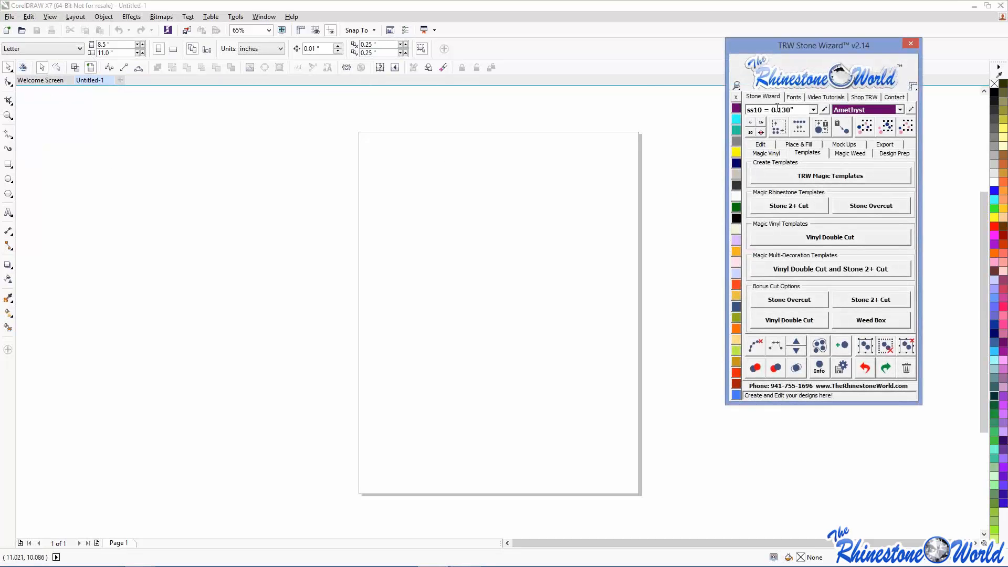
- Move the Stone Wizard over the page and try larger and smaller Zoom display sizes
{"action": "left_click_drag", "start_coordinate": [798, 58], "coordinate": [304, 119]}
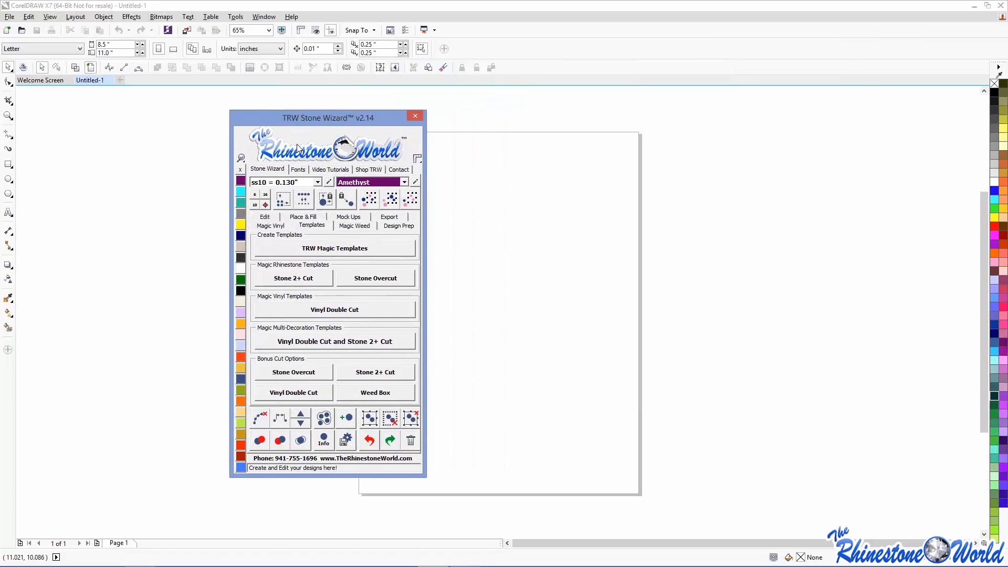
{"action": "left_click", "coordinate": [243, 160]}
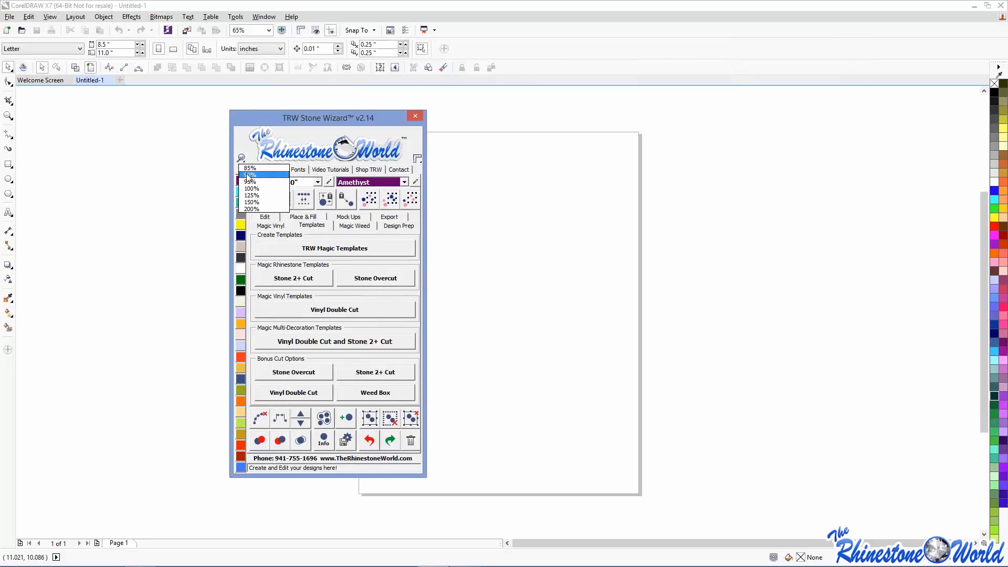
{"action": "left_click", "coordinate": [249, 199]}
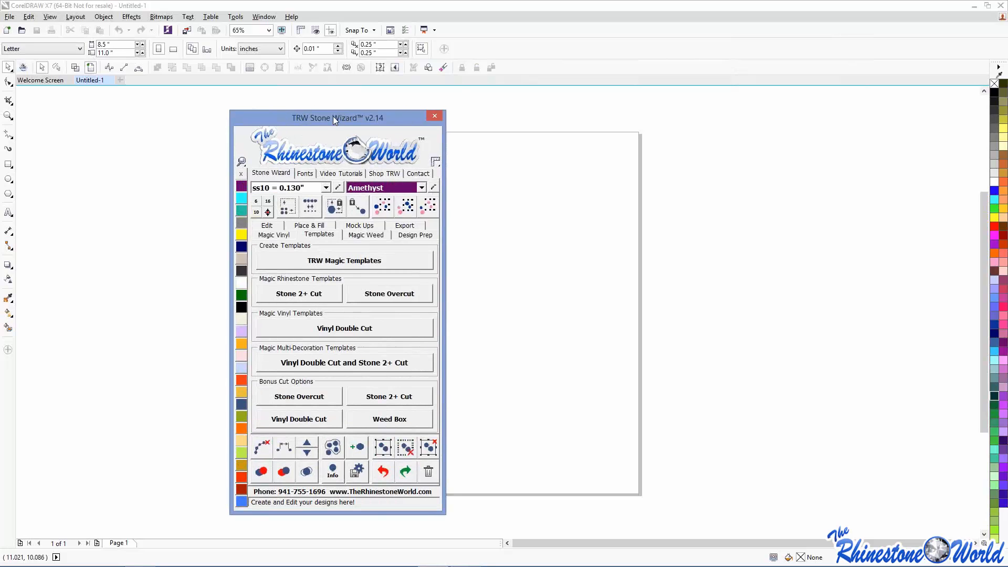
{"action": "left_click_drag", "start_coordinate": [333, 116], "coordinate": [343, 53]}
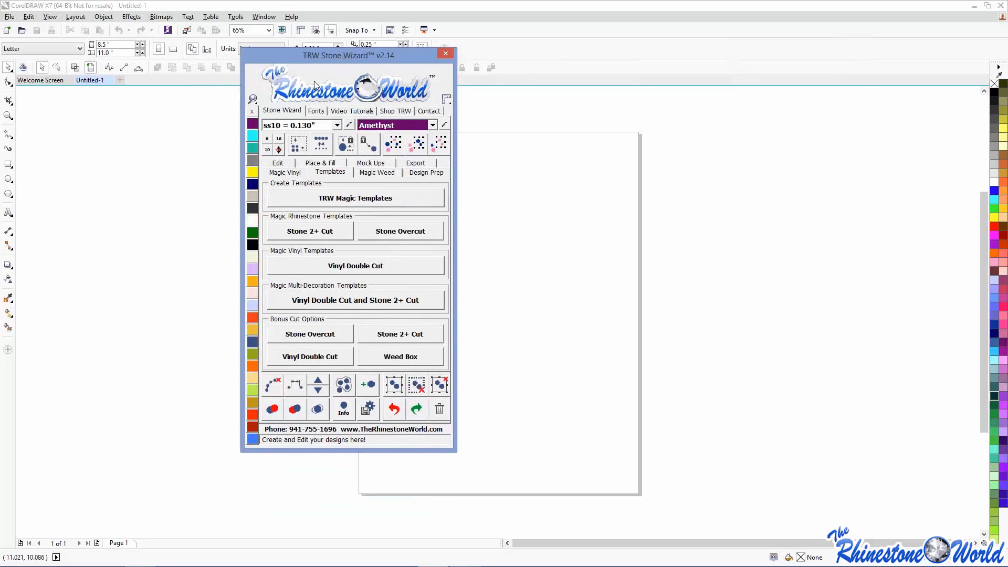
{"action": "left_click", "coordinate": [253, 100]}
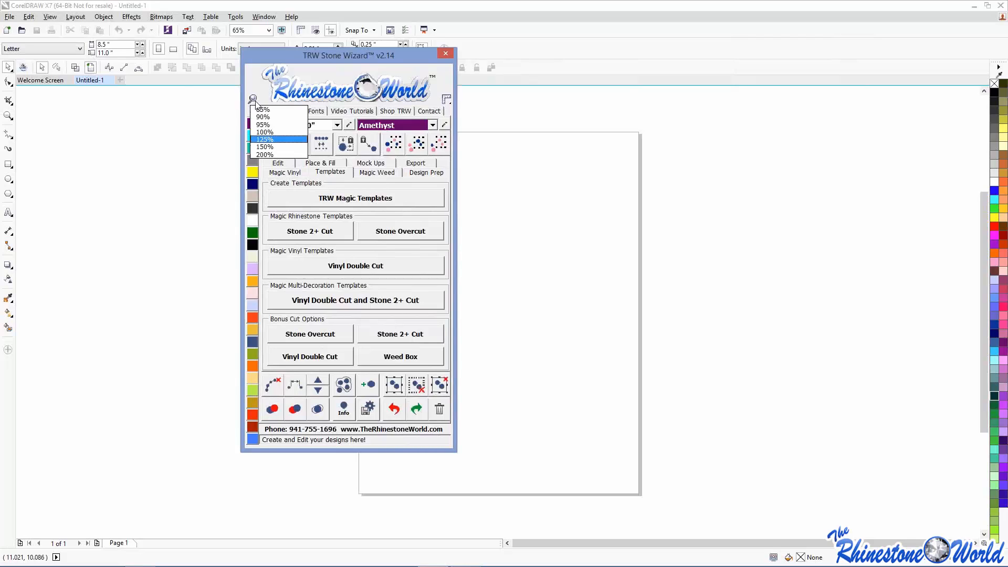
{"action": "left_click", "coordinate": [261, 133]}
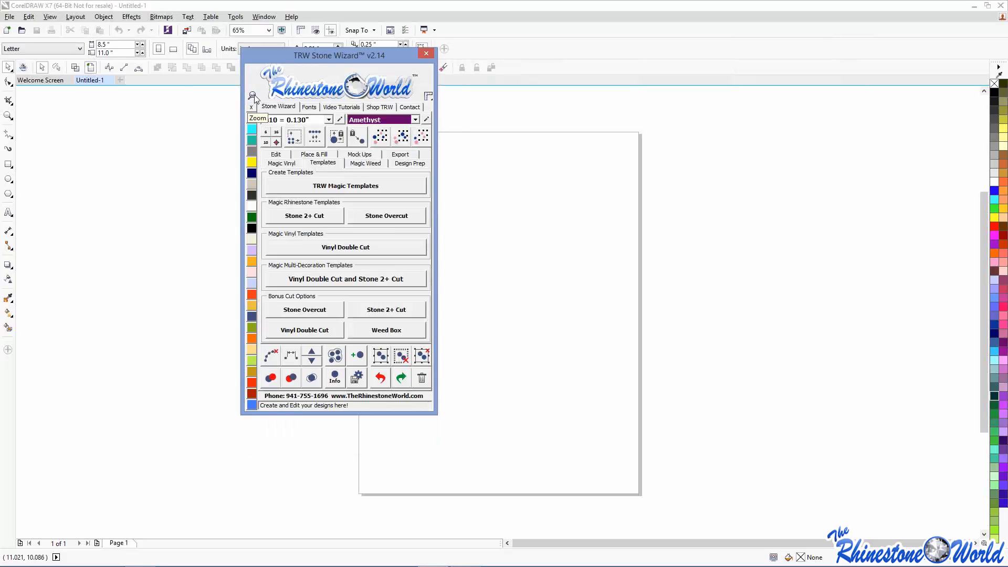
{"action": "left_click", "coordinate": [254, 99]}
{"action": "left_click", "coordinate": [263, 143]}
- Shrink the wizard back to normal size, keep inches as units, and place it left of the page
{"action": "left_click_drag", "start_coordinate": [373, 65], "coordinate": [379, 23]}
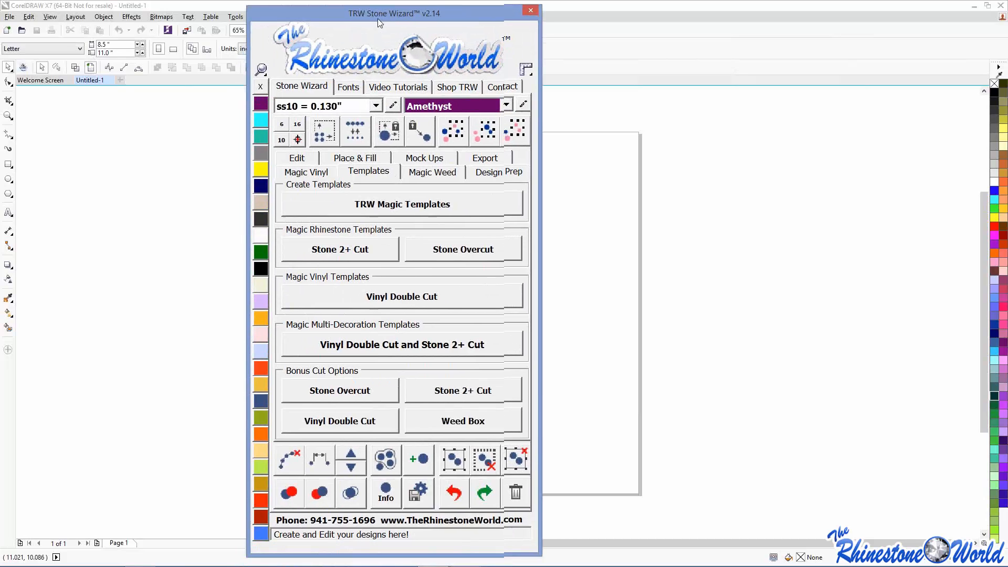
{"action": "left_click", "coordinate": [260, 69]}
{"action": "left_click", "coordinate": [278, 115]}
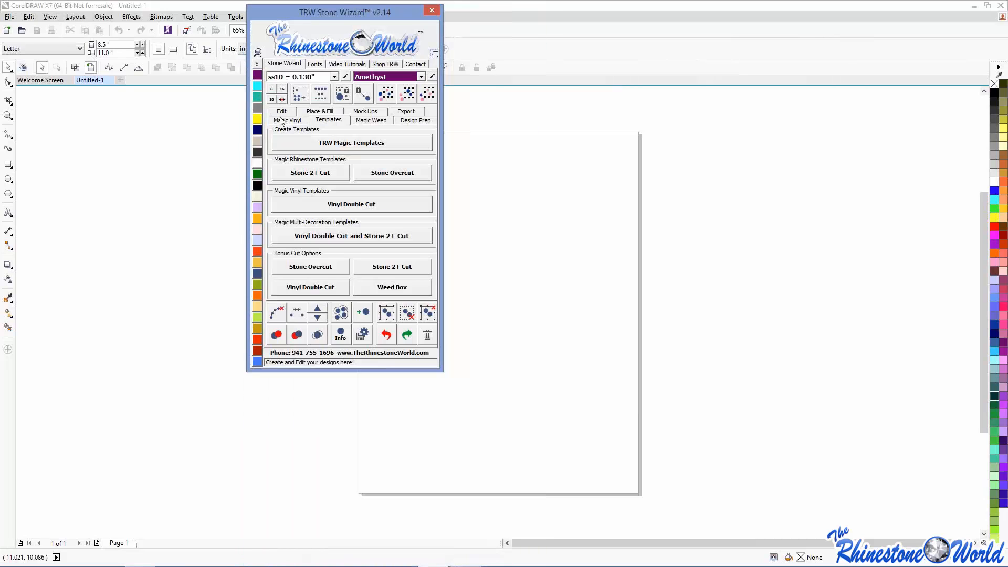
{"action": "left_click_drag", "start_coordinate": [342, 11], "coordinate": [292, 84]}
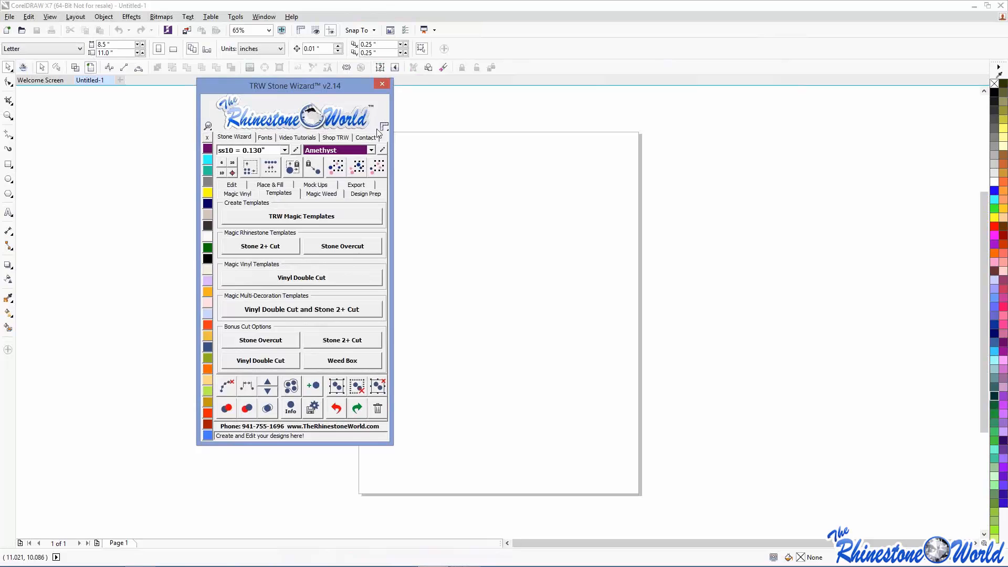
{"action": "left_click", "coordinate": [384, 128]}
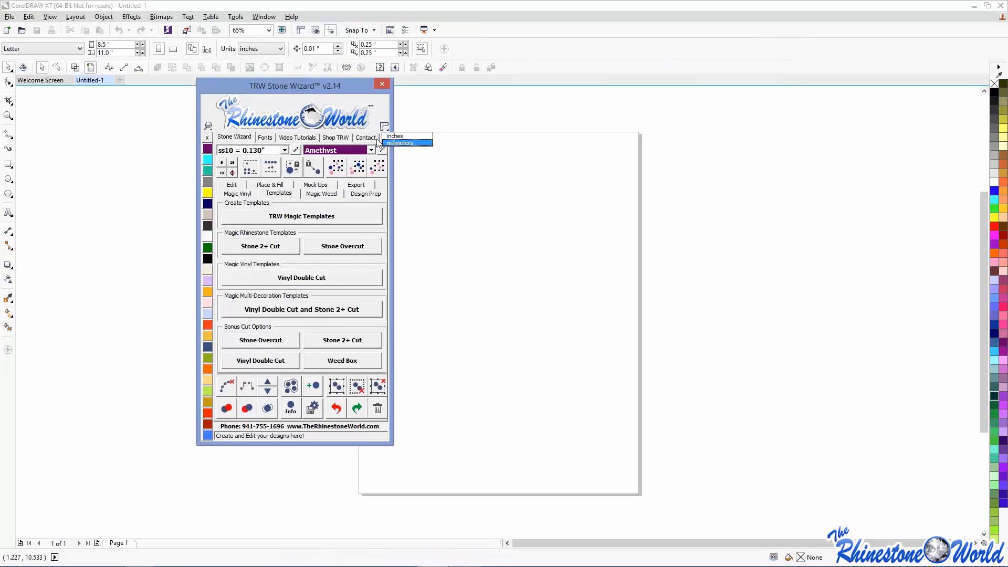
{"action": "left_click", "coordinate": [346, 85]}
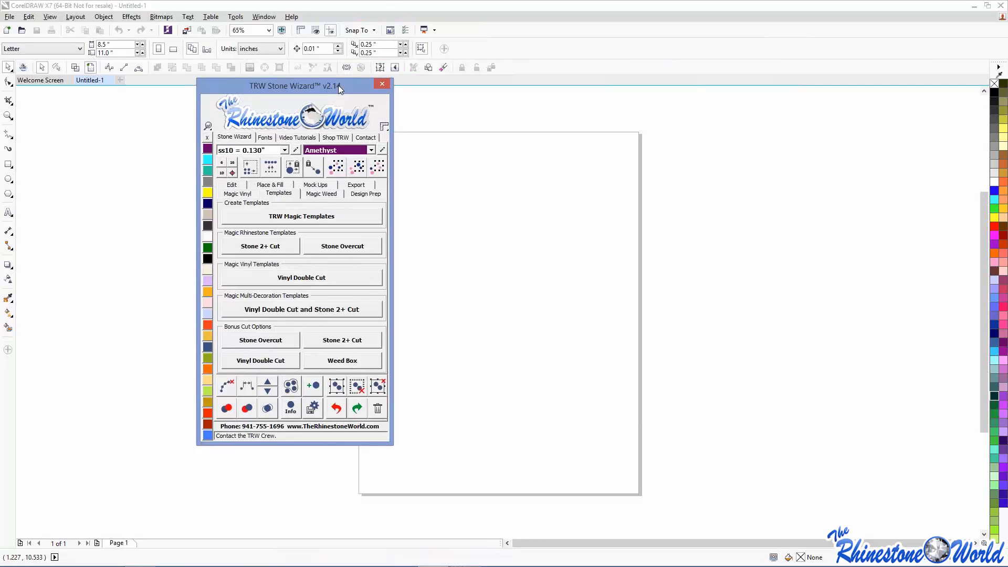
{"action": "left_click_drag", "start_coordinate": [329, 89], "coordinate": [354, 118]}
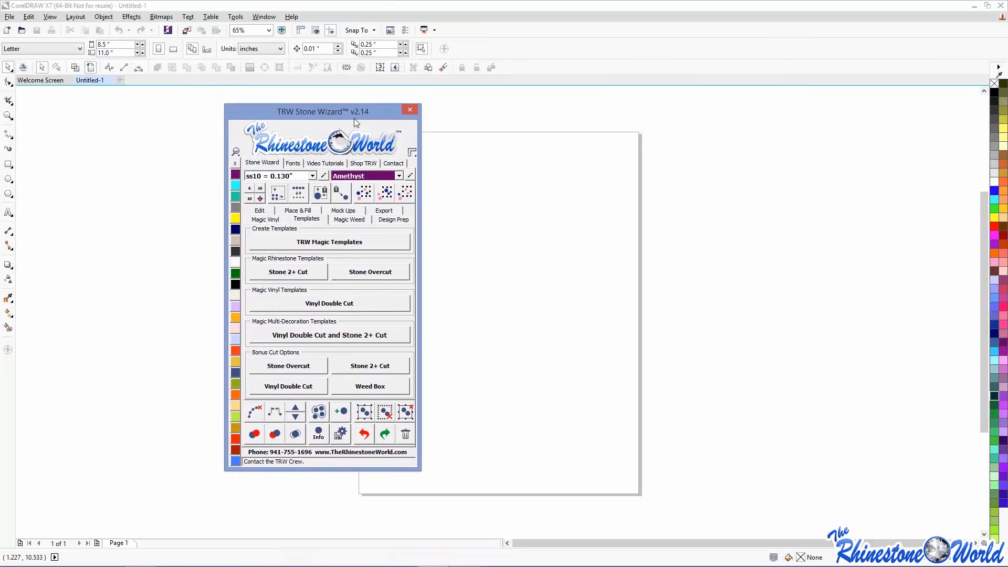
{"action": "left_click", "coordinate": [362, 165]}
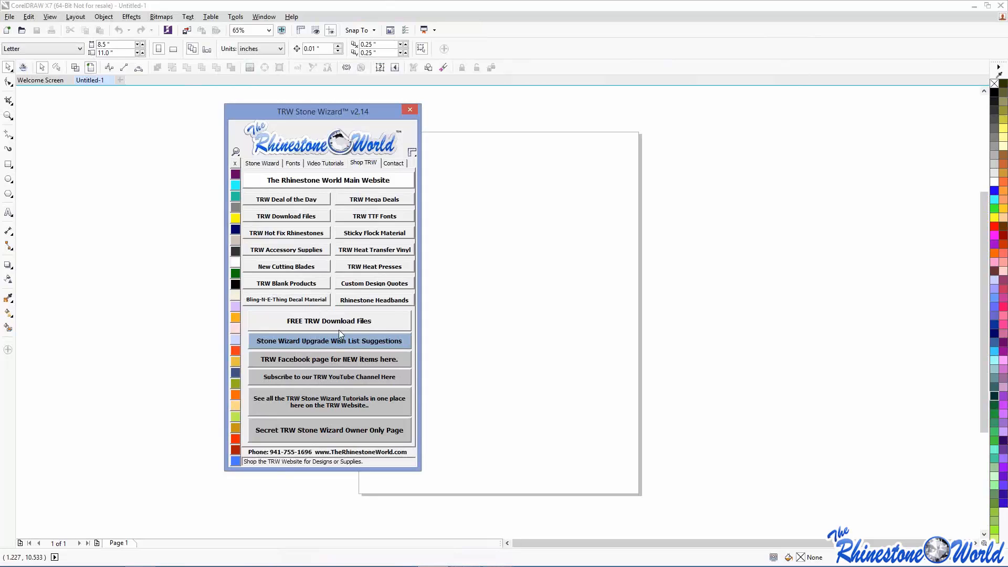
{"action": "left_click", "coordinate": [267, 163]}
{"action": "left_click_drag", "start_coordinate": [284, 114], "coordinate": [299, 141]}
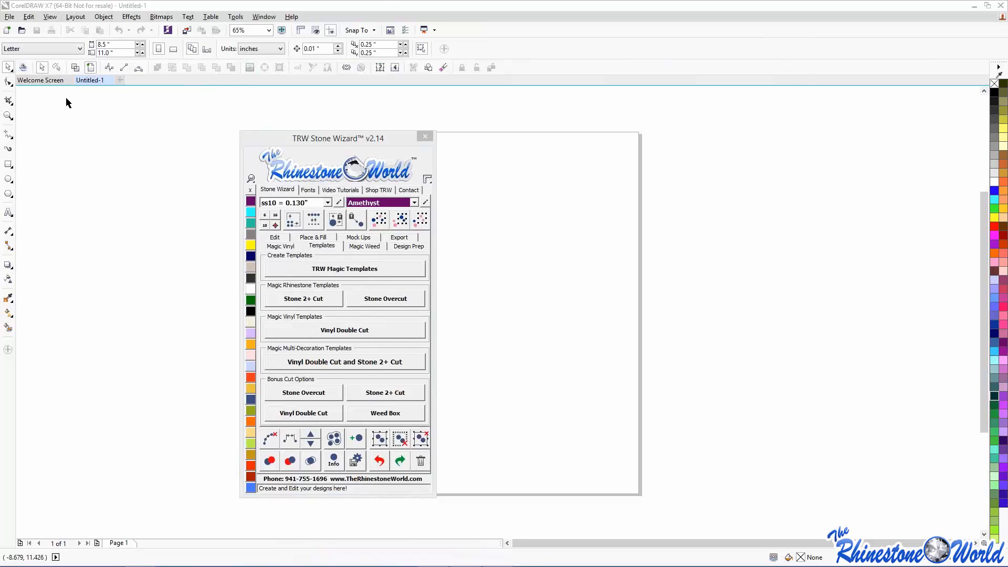
- Reposition the wizard beside the page, keep stone size ss10 = 0.130", and open the stone-size editor
{"action": "left_click", "coordinate": [370, 138]}
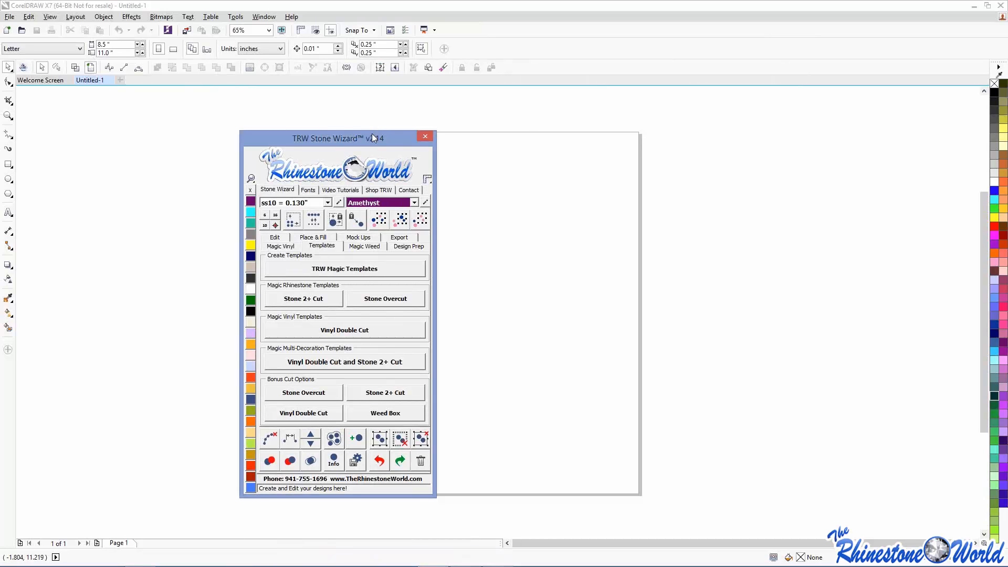
{"action": "left_click_drag", "start_coordinate": [372, 133], "coordinate": [881, 99]}
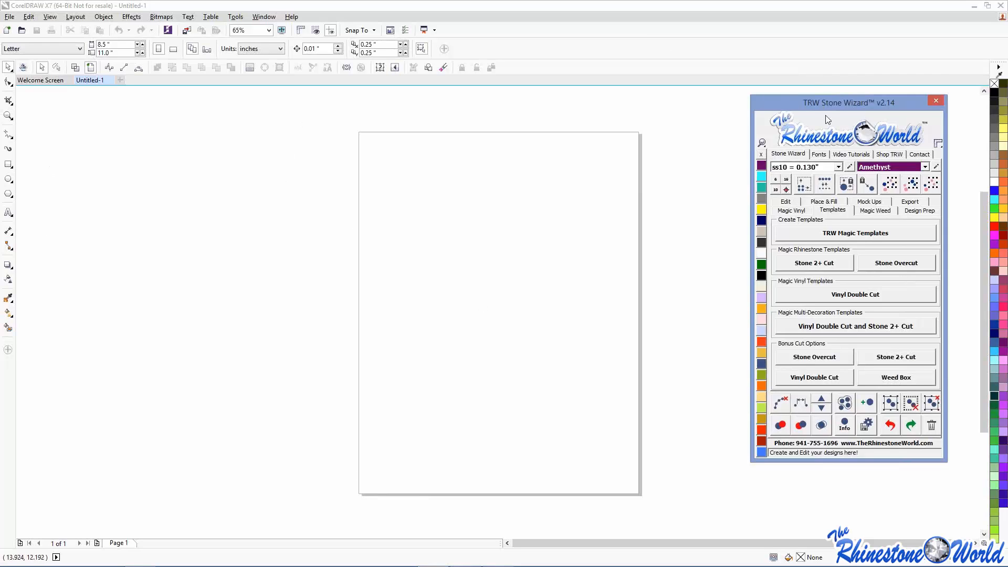
{"action": "left_click_drag", "start_coordinate": [824, 99], "coordinate": [267, 121]}
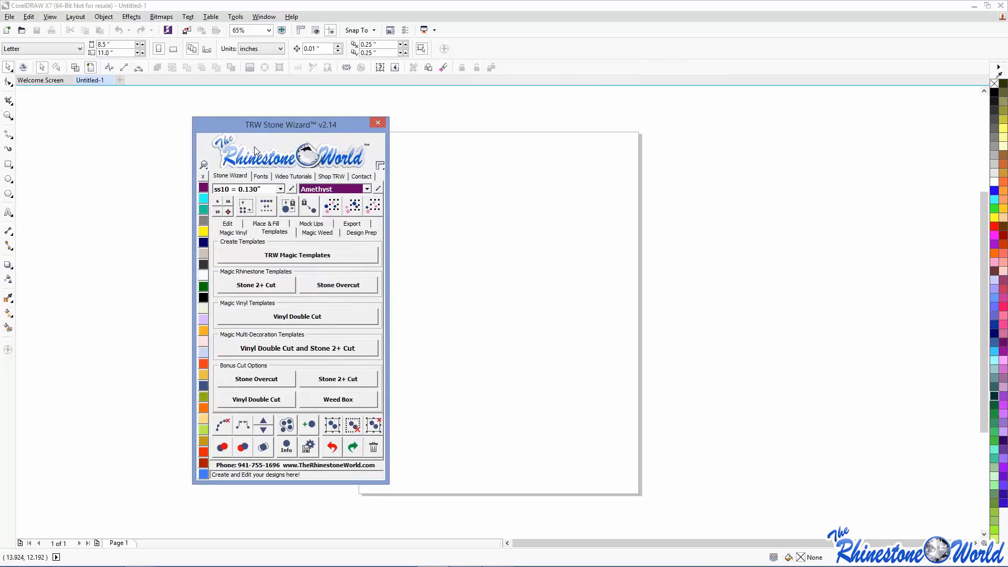
{"action": "left_click", "coordinate": [281, 191]}
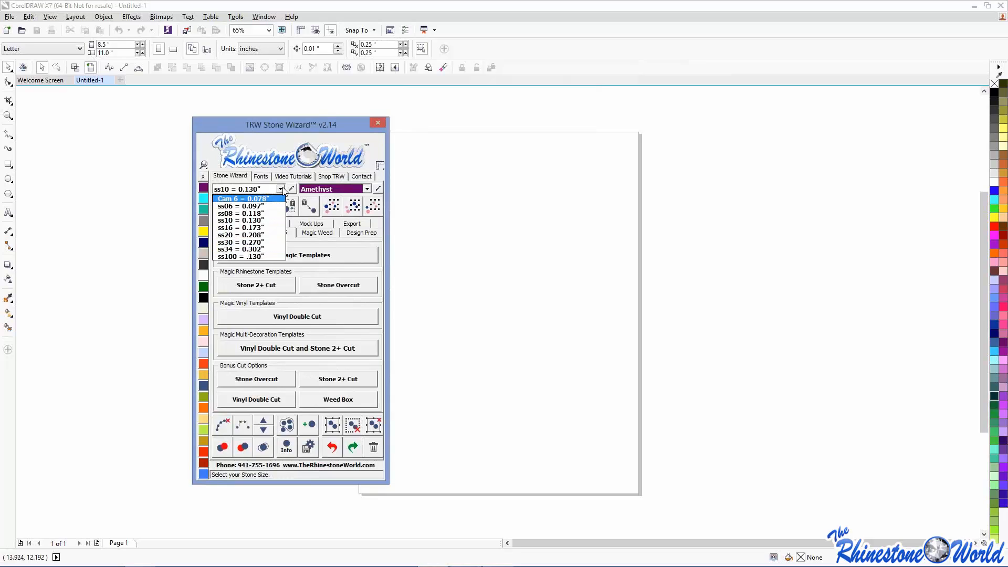
{"action": "left_click", "coordinate": [279, 143]}
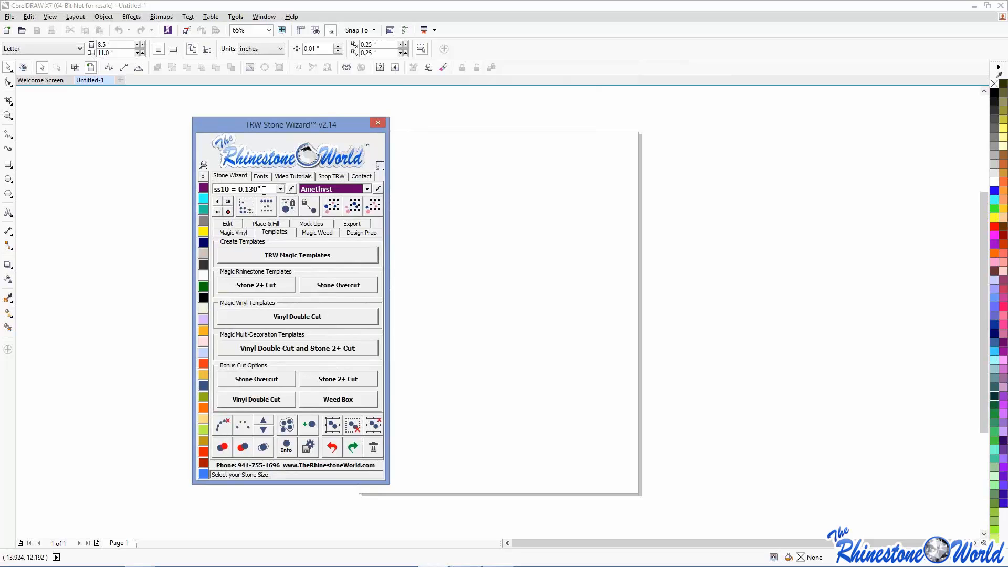
{"action": "left_click", "coordinate": [291, 190]}
- Move the TRW Edit Stone Sizes dialog aside and cancel it without changes
{"action": "left_click_drag", "start_coordinate": [487, 206], "coordinate": [360, 205]}
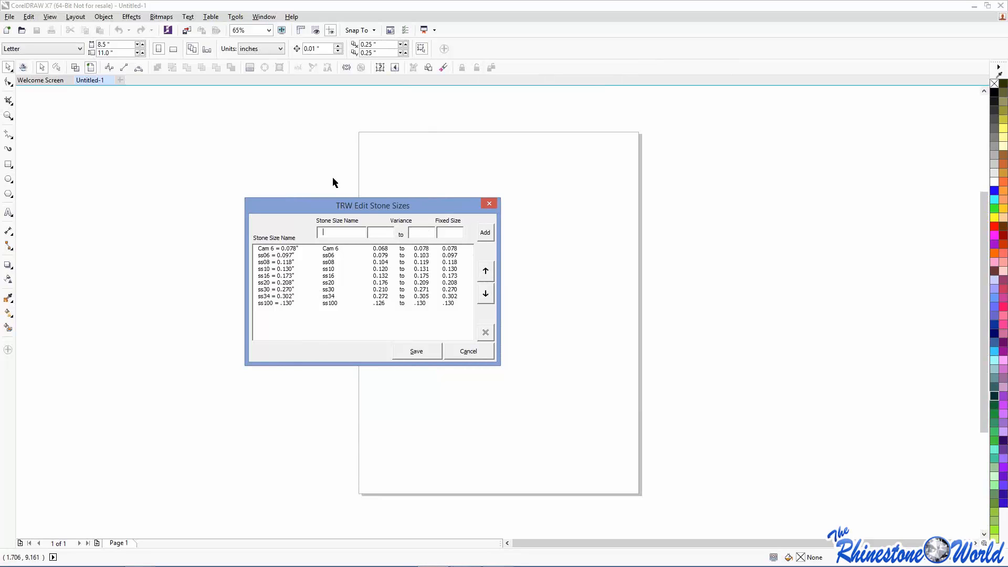
{"action": "left_click", "coordinate": [462, 351]}
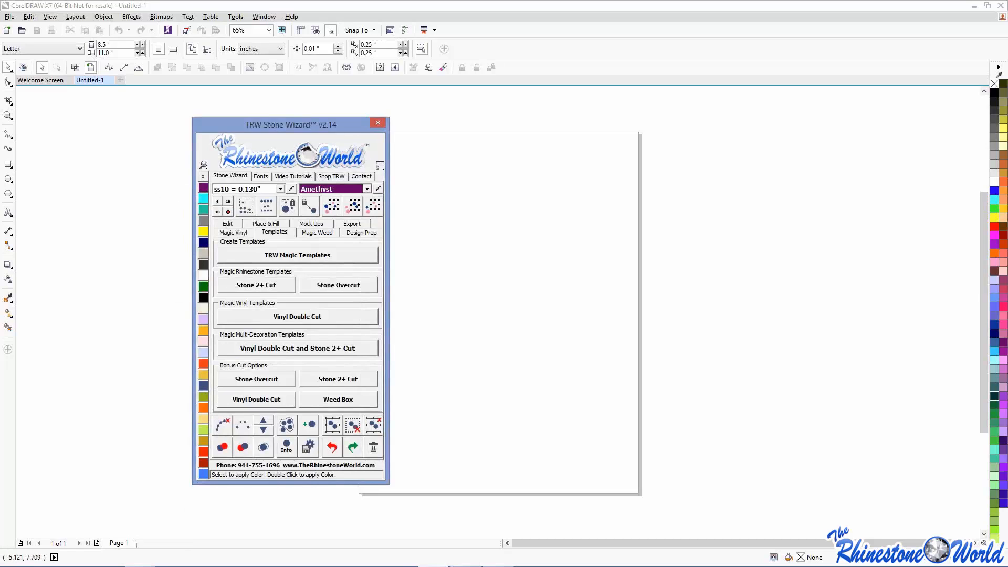
- Open the colour editor and add a trw colour with RGB 0, 52, 1
{"action": "left_click", "coordinate": [366, 189]}
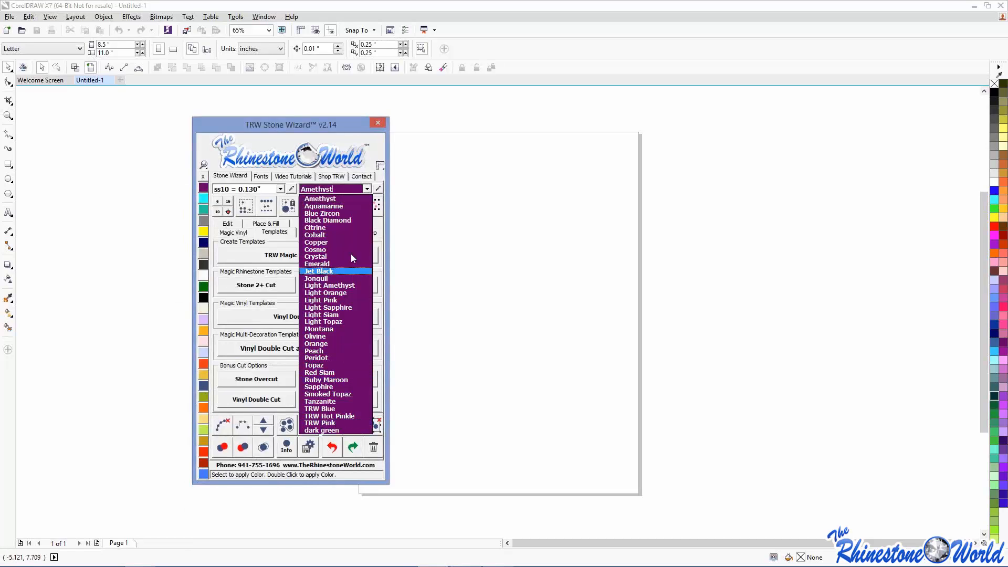
{"action": "left_click", "coordinate": [379, 189]}
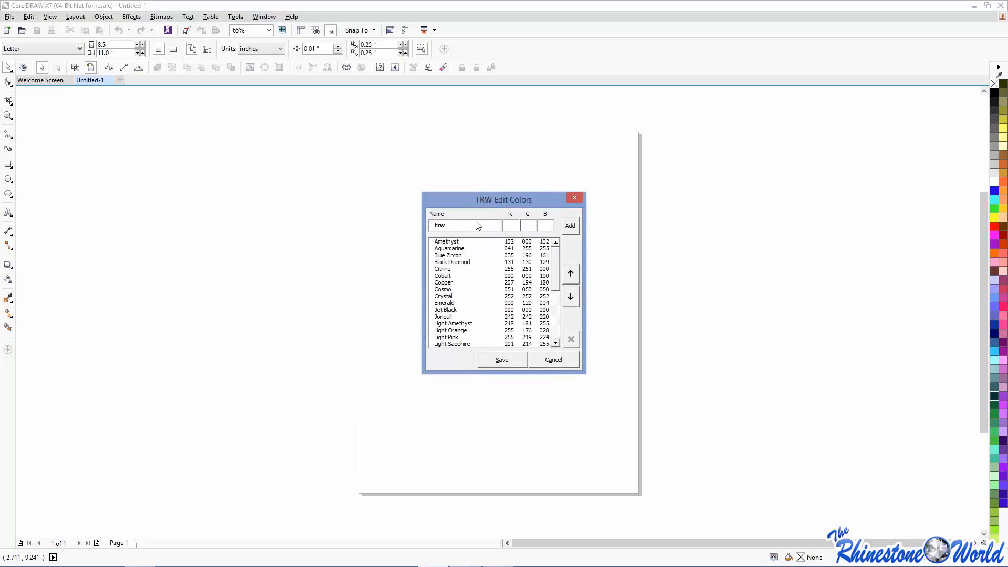
{"action": "type", "text": "0"}
{"action": "key", "text": "Tab"}
{"action": "type", "text": "52"}
{"action": "key", "text": "Tab"}
{"action": "type", "text": "1"}
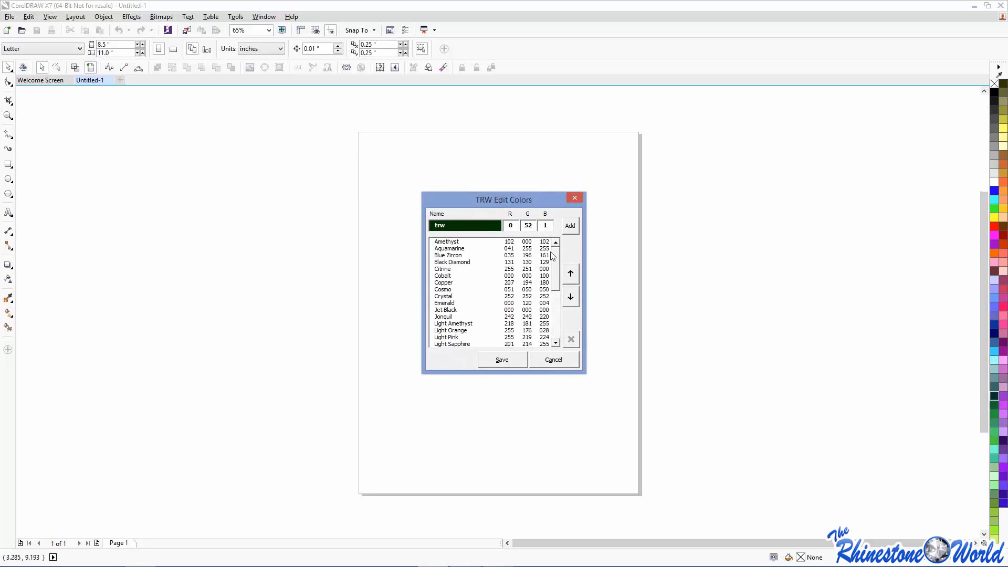
{"action": "left_click", "coordinate": [570, 227]}
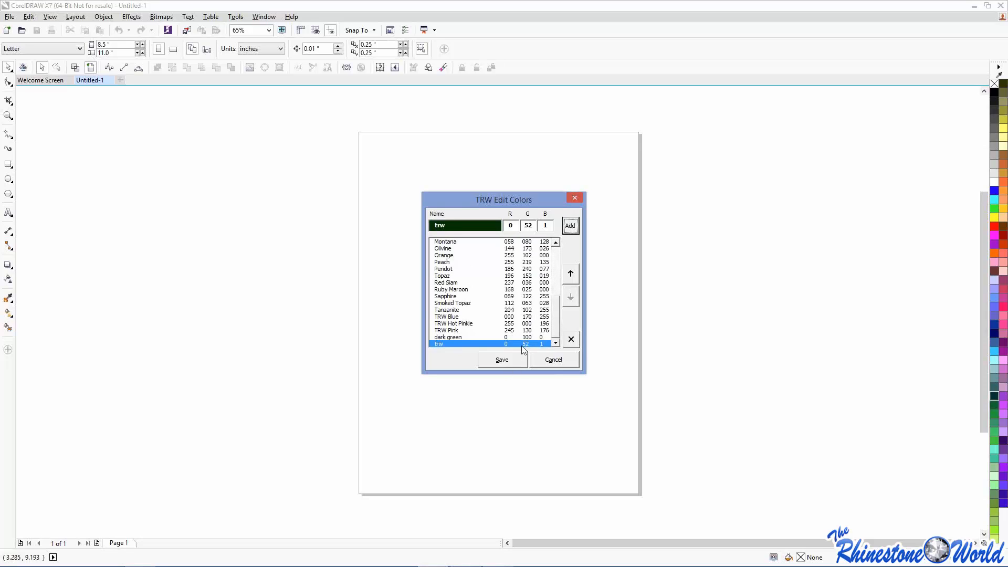
- Move the trw colour six places up the list, then cancel the TRW Edit Colors dialog
{"action": "left_click", "coordinate": [571, 277]}
{"action": "left_click", "coordinate": [571, 277]}
{"action": "left_click", "coordinate": [571, 277]}
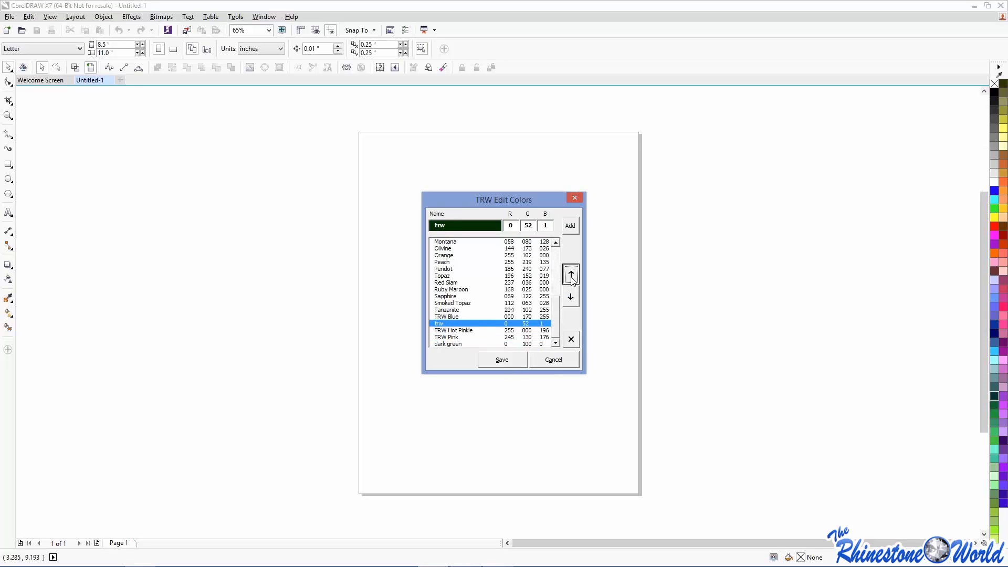
{"action": "left_click", "coordinate": [571, 277]}
{"action": "left_click", "coordinate": [571, 275]}
{"action": "left_click", "coordinate": [571, 275]}
{"action": "left_click", "coordinate": [571, 275]}
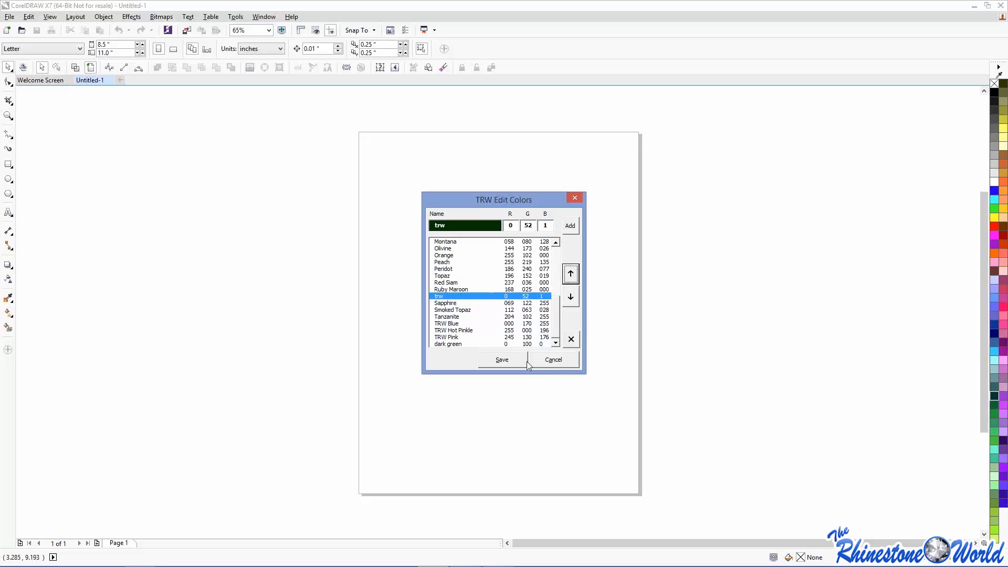
{"action": "left_click", "coordinate": [549, 360]}
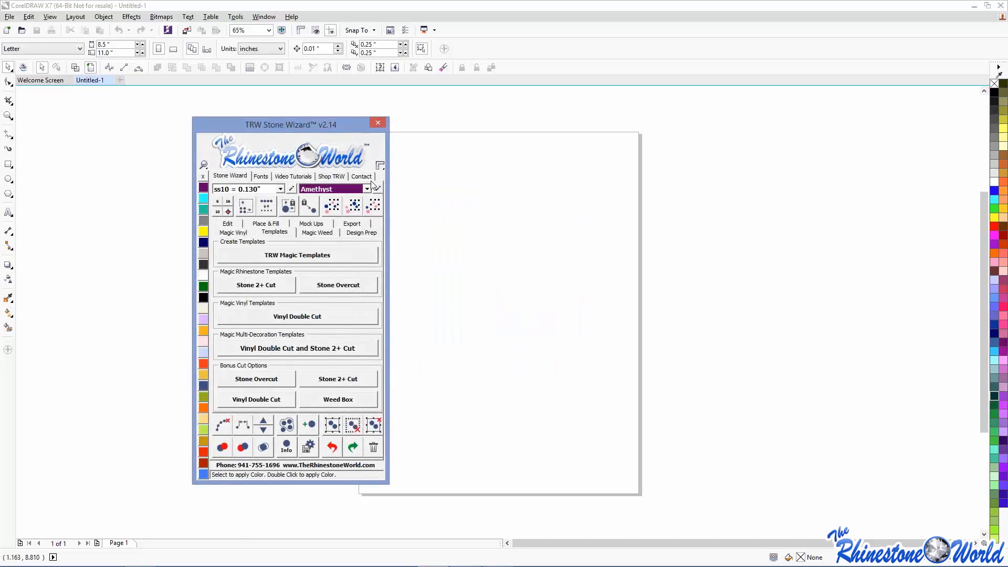
- Switch the Stone Wizard to its Edit tab and park the panel at the screen's far right
{"action": "left_click", "coordinate": [368, 190]}
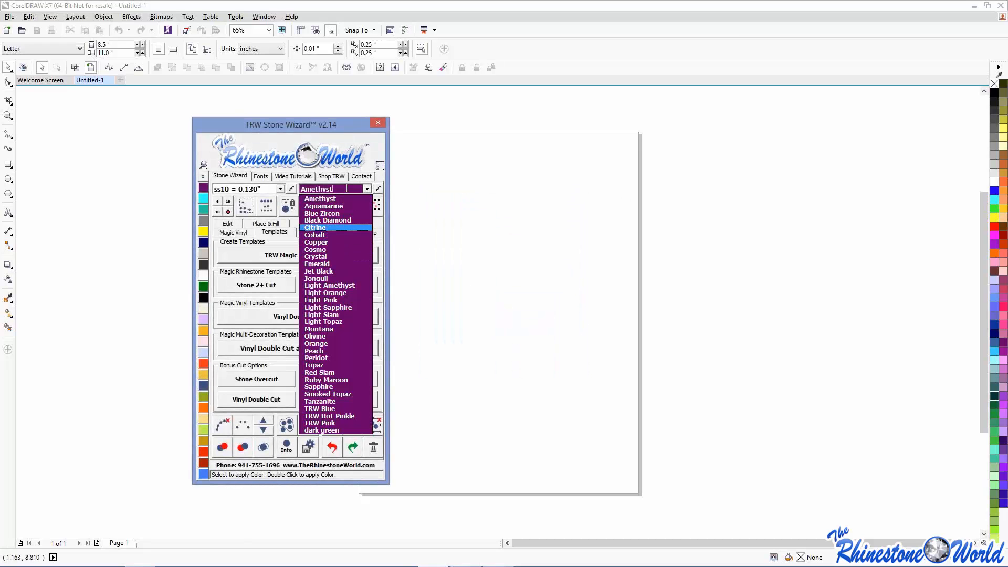
{"action": "left_click_drag", "start_coordinate": [334, 124], "coordinate": [467, 105]}
{"action": "left_click", "coordinate": [364, 205]}
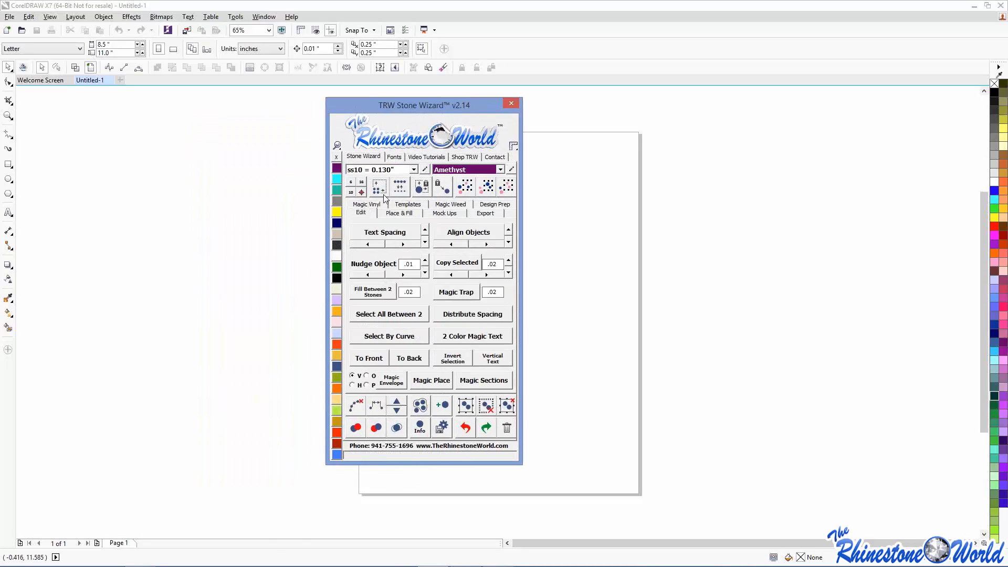
{"action": "left_click_drag", "start_coordinate": [434, 109], "coordinate": [800, 87]}
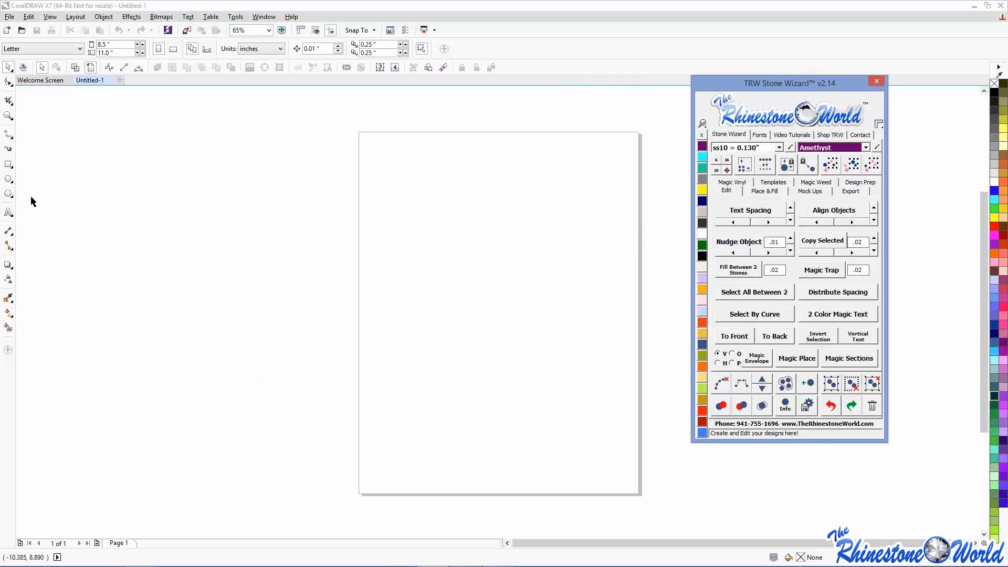
- Type BASEBALL near the page top, set it in Impact, and scale it to about 121 pt
{"action": "left_click", "coordinate": [8, 212]}
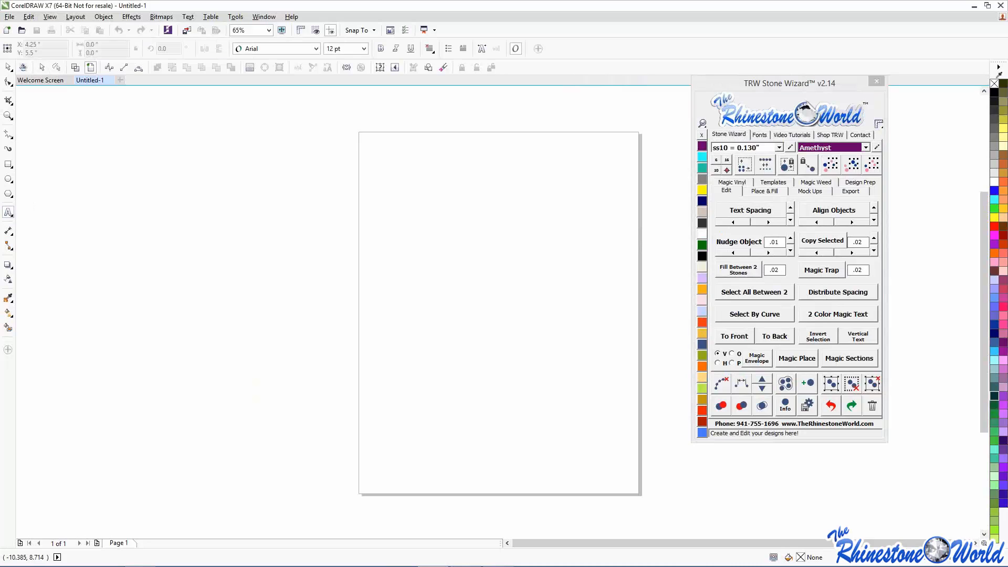
{"action": "left_click", "coordinate": [426, 184]}
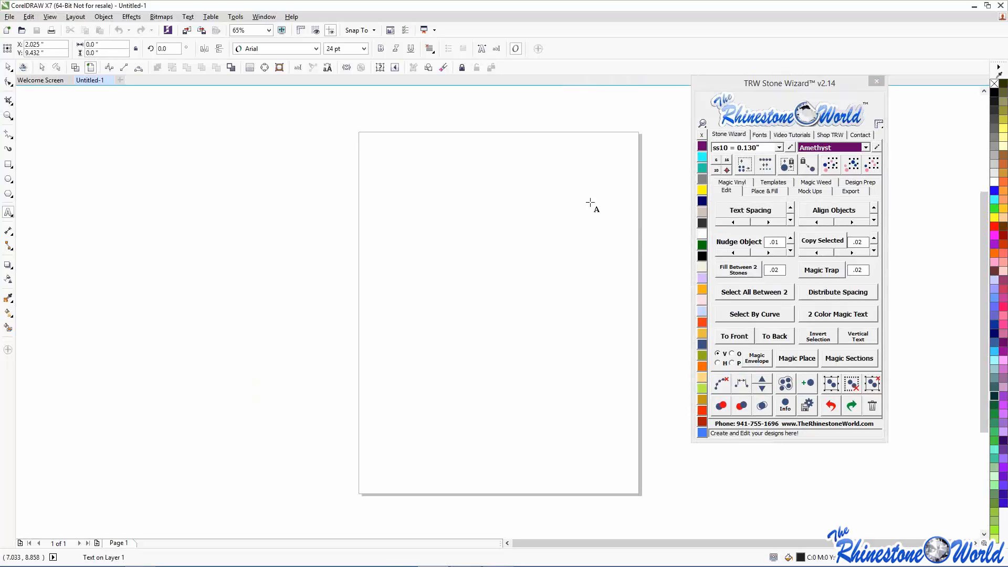
{"action": "type", "text": "BASEBALL"}
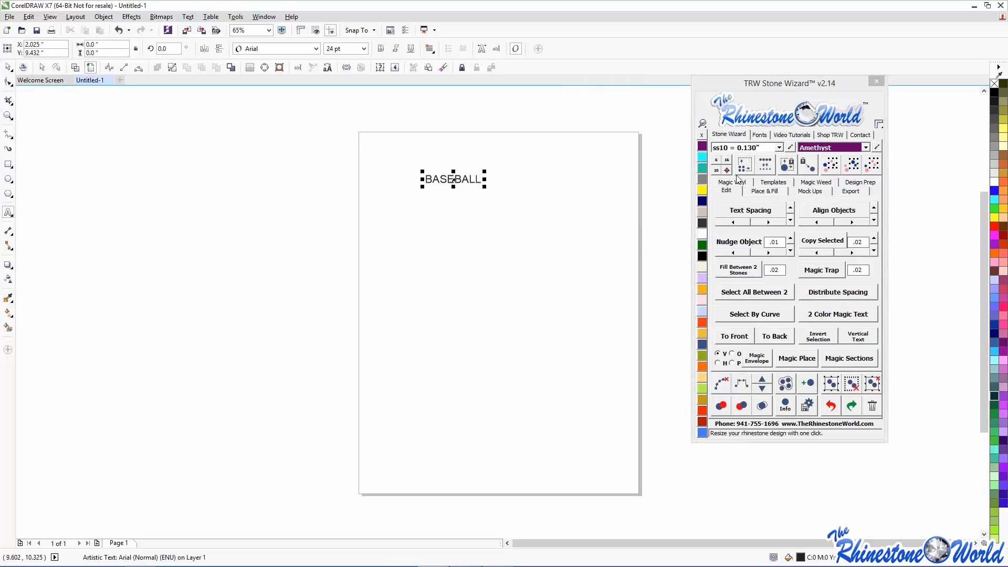
{"action": "left_click", "coordinate": [759, 134]}
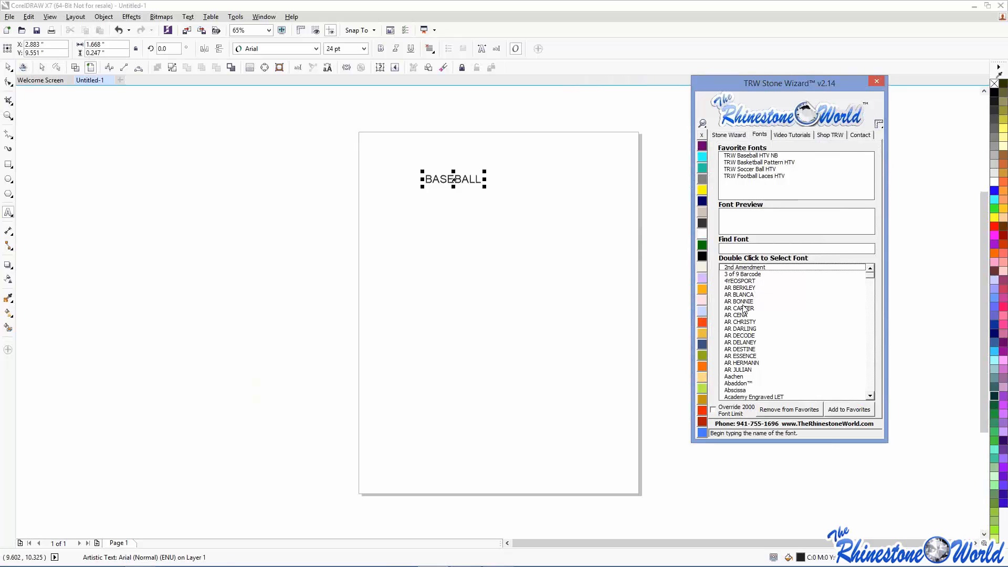
{"action": "type", "text": "IMPAC"}
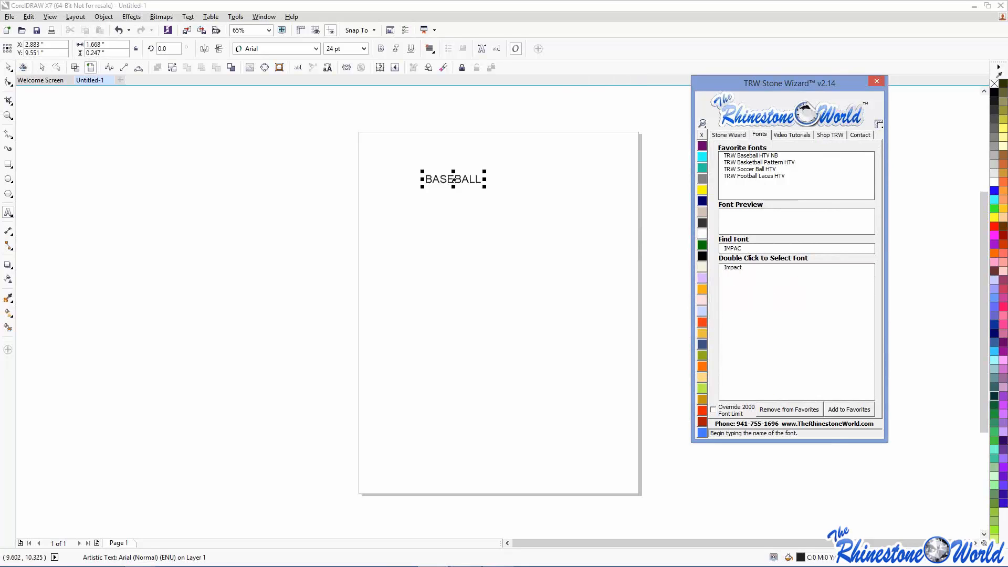
{"action": "double_click", "coordinate": [734, 268]}
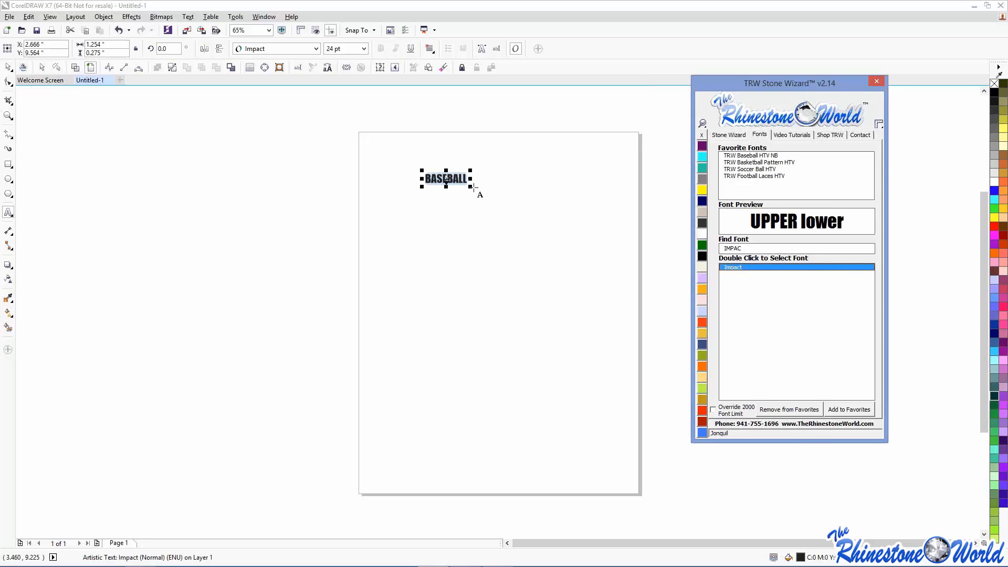
{"action": "left_click_drag", "start_coordinate": [471, 187], "coordinate": [637, 225]}
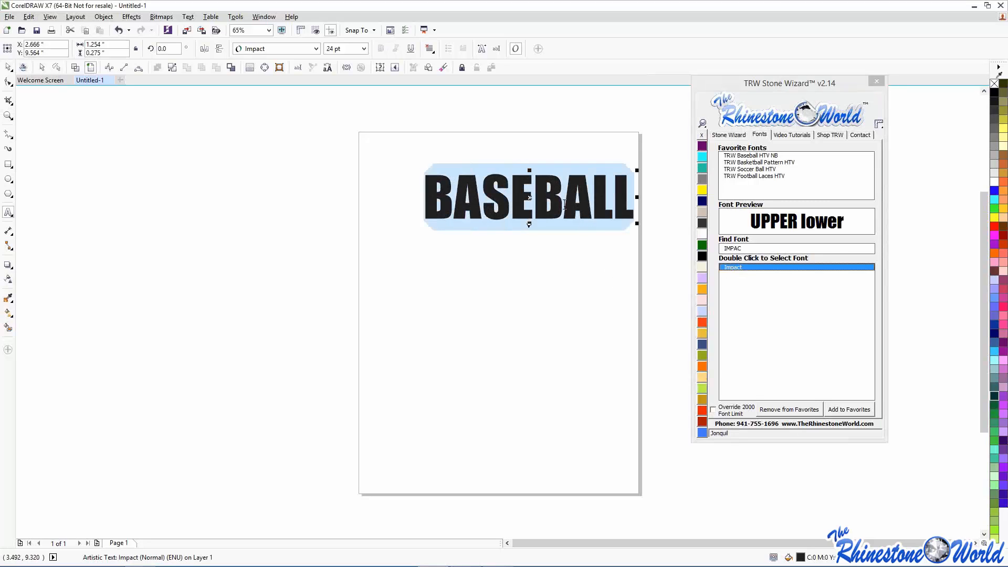
- Widen BASEBALL's letter spacing by dragging the Text Spacing handle outward
{"action": "left_click", "coordinate": [728, 134]}
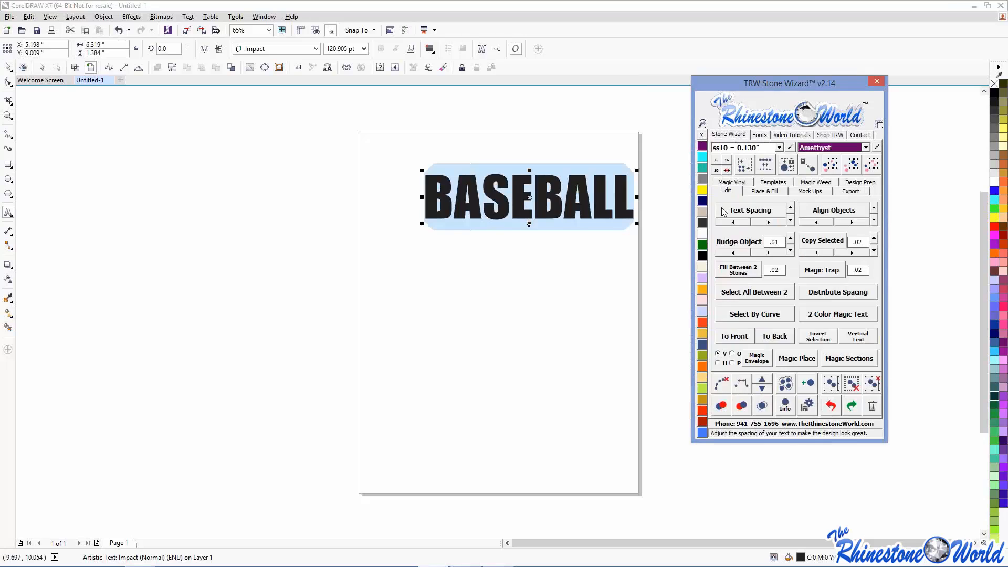
{"action": "left_click", "coordinate": [724, 210]}
{"action": "left_click_drag", "start_coordinate": [637, 224], "coordinate": [660, 223]}
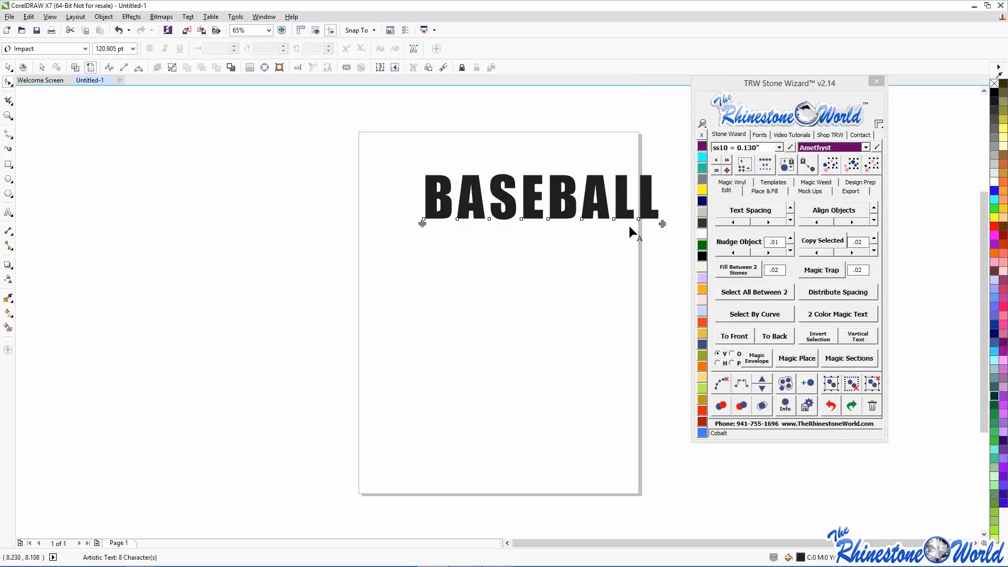
- Drag the final L out of the word, undo it, then reselect the whole BASEBALL text
{"action": "scroll", "coordinate": [641, 217], "scroll_direction": "up", "scroll_amount": 4}
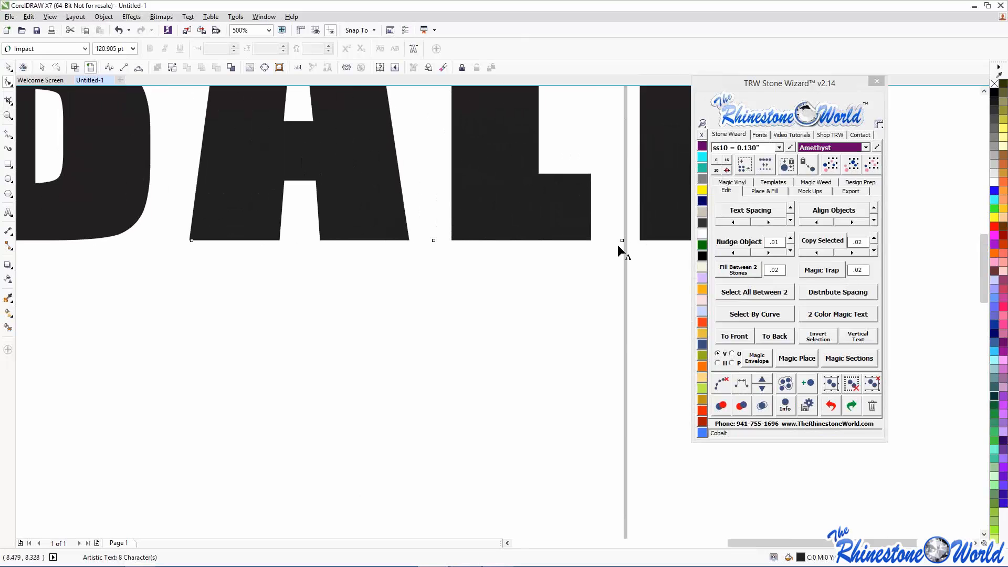
{"action": "left_click_drag", "start_coordinate": [619, 244], "coordinate": [133, 444]}
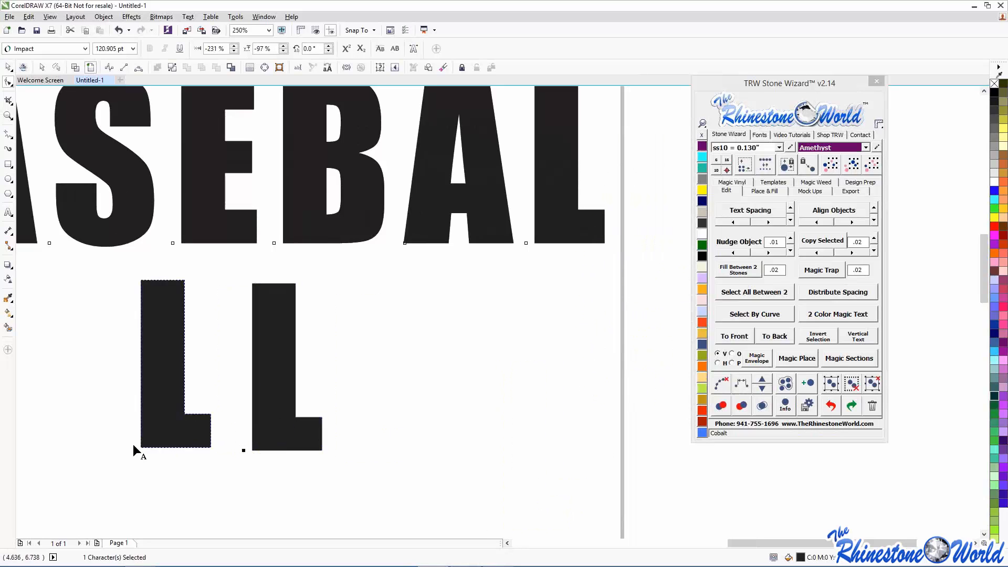
{"action": "scroll", "coordinate": [133, 443], "scroll_direction": "down", "scroll_amount": 2}
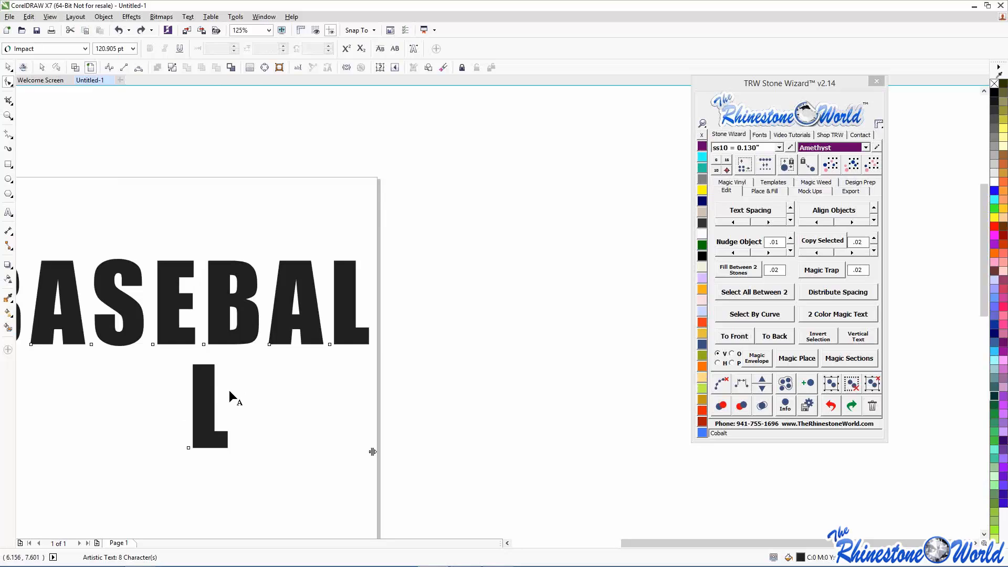
{"action": "key", "text": "ctrl+z"}
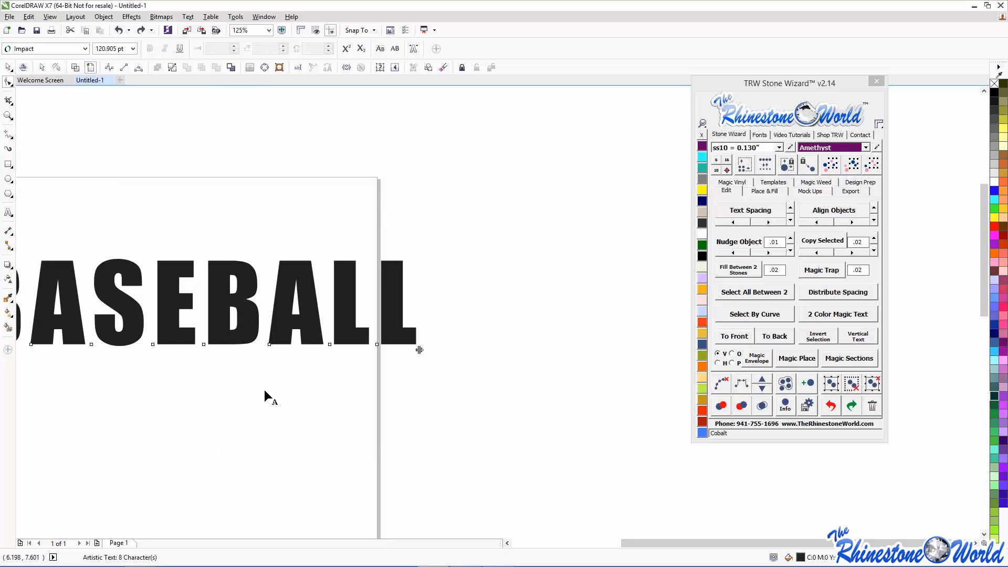
{"action": "left_click", "coordinate": [377, 344]}
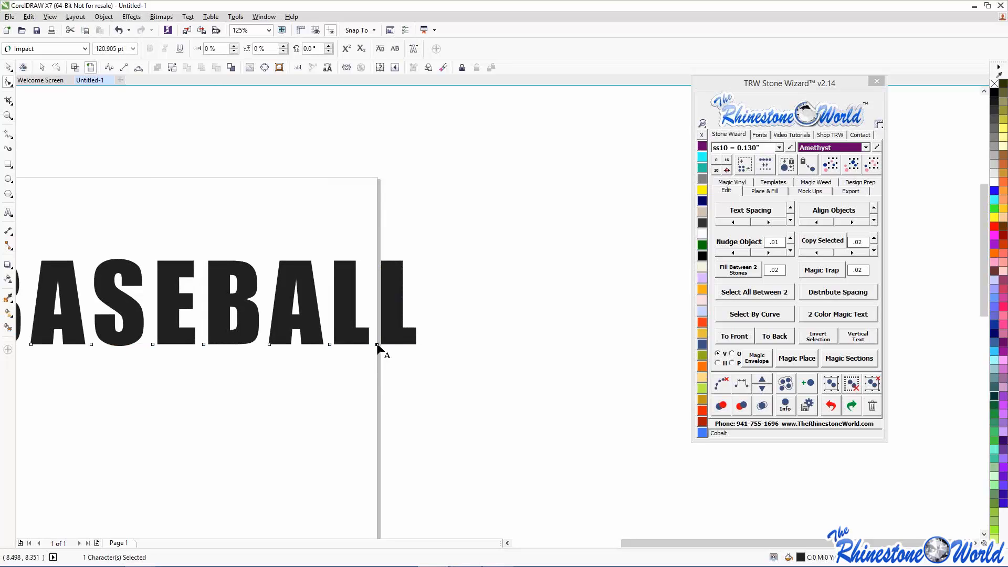
{"action": "scroll", "coordinate": [422, 301], "scroll_direction": "down", "scroll_amount": 1}
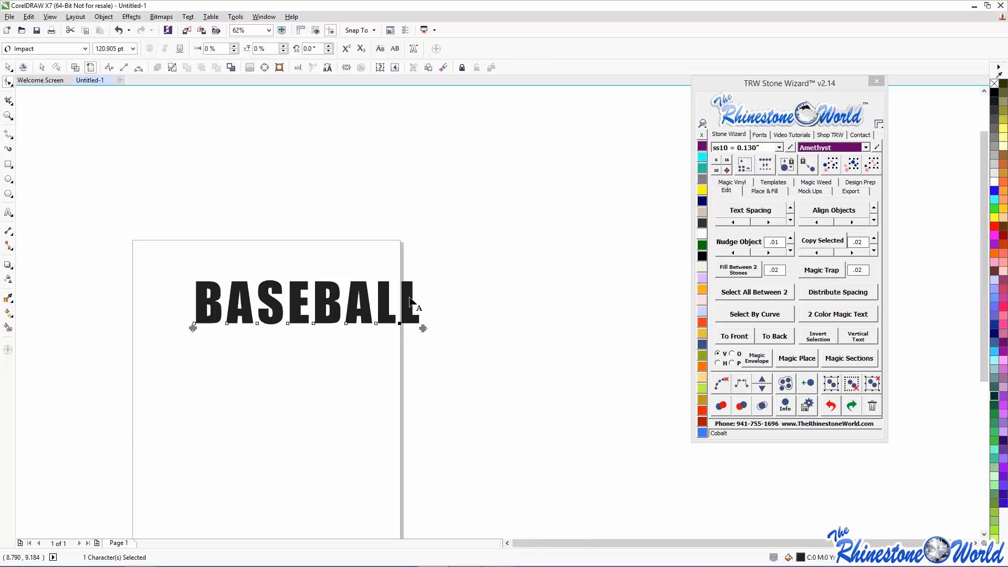
{"action": "left_click", "coordinate": [8, 68]}
{"action": "left_click_drag", "start_coordinate": [159, 230], "coordinate": [434, 366]}
- Delete BASEBALL and place two Amethyst stones across the upper page
{"action": "key", "text": "Delete"}
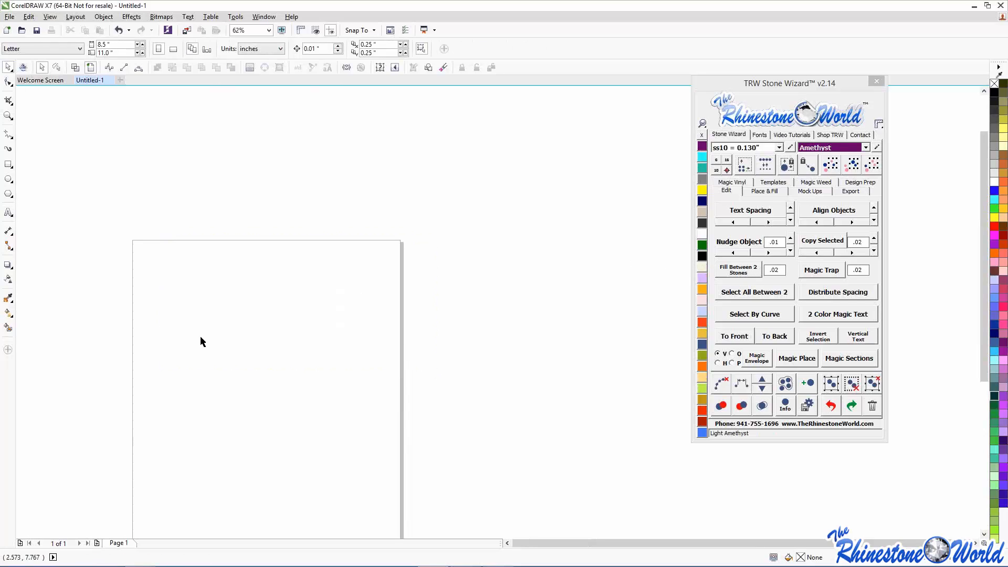
{"action": "scroll", "coordinate": [341, 265], "scroll_direction": "up", "scroll_amount": 2}
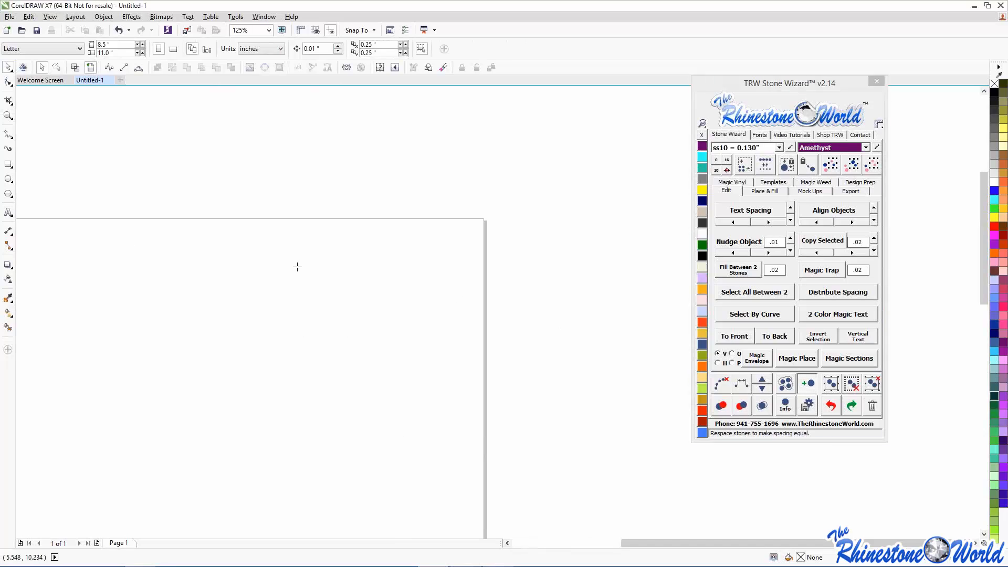
{"action": "left_click", "coordinate": [194, 257]}
{"action": "left_click", "coordinate": [375, 257]}
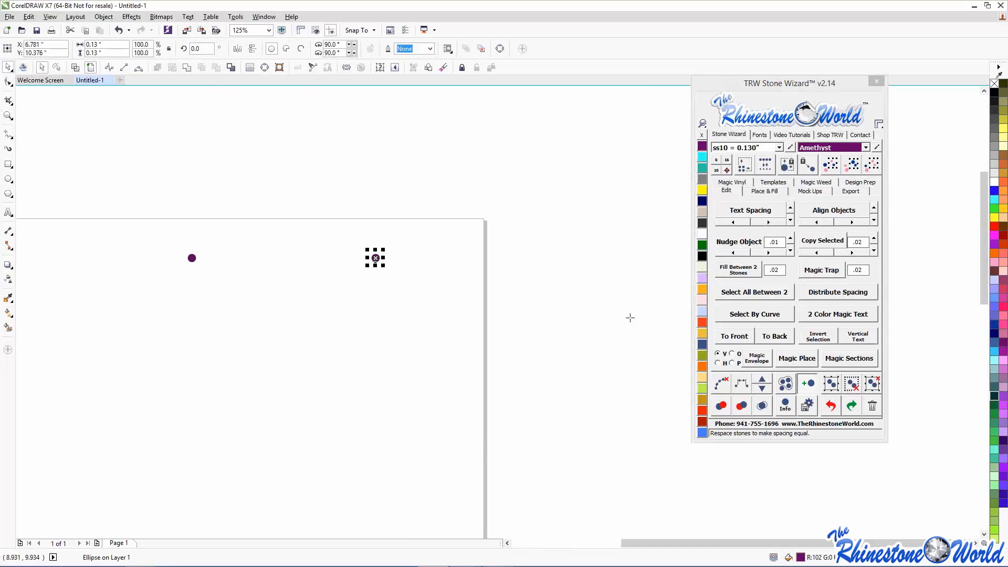
{"action": "left_click", "coordinate": [807, 392]}
- Select both stones and fill the gap between them with a blended row of stones
{"action": "left_click", "coordinate": [337, 289]}
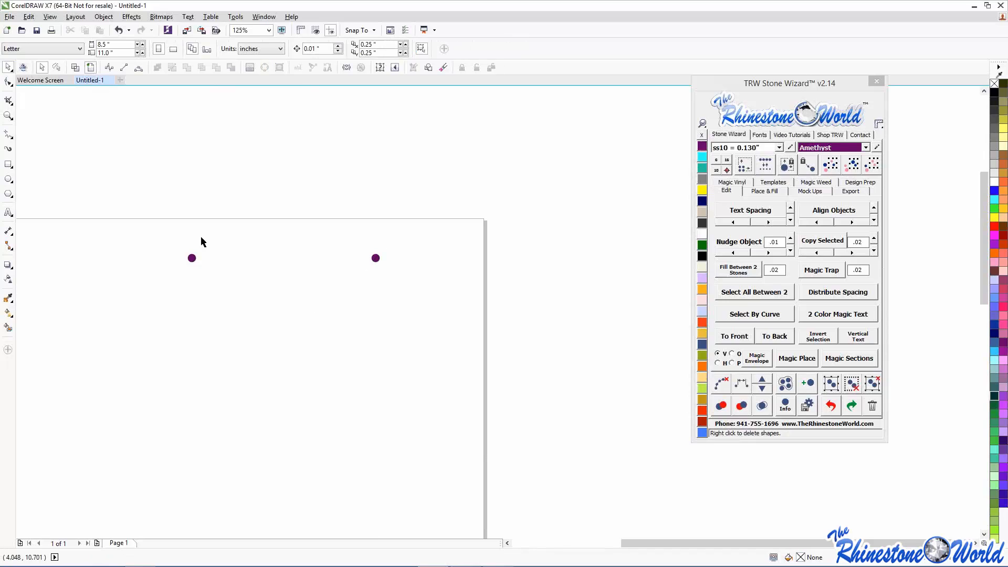
{"action": "left_click", "coordinate": [192, 258]}
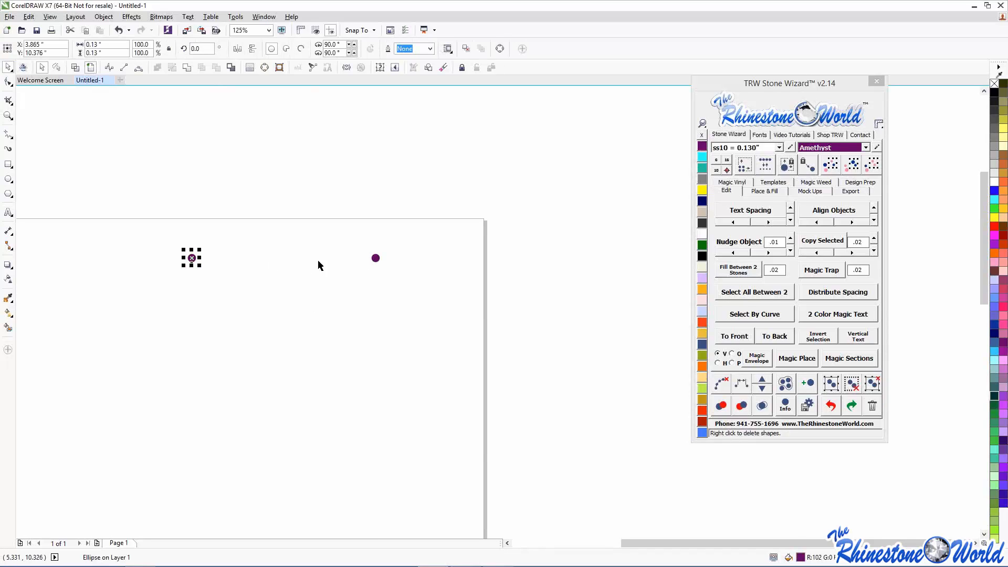
{"action": "left_click", "coordinate": [378, 258], "text": "shift"}
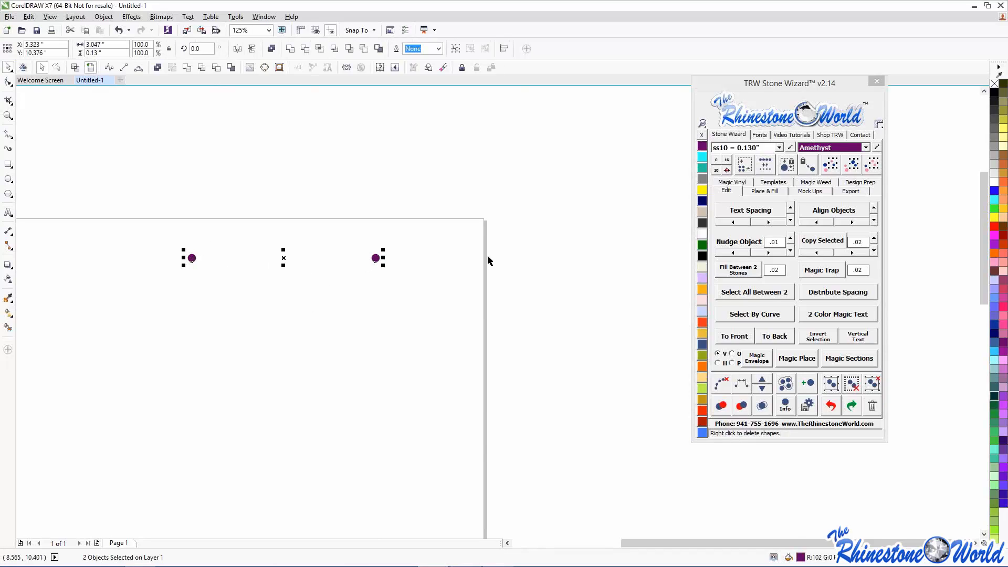
{"action": "left_click", "coordinate": [735, 272]}
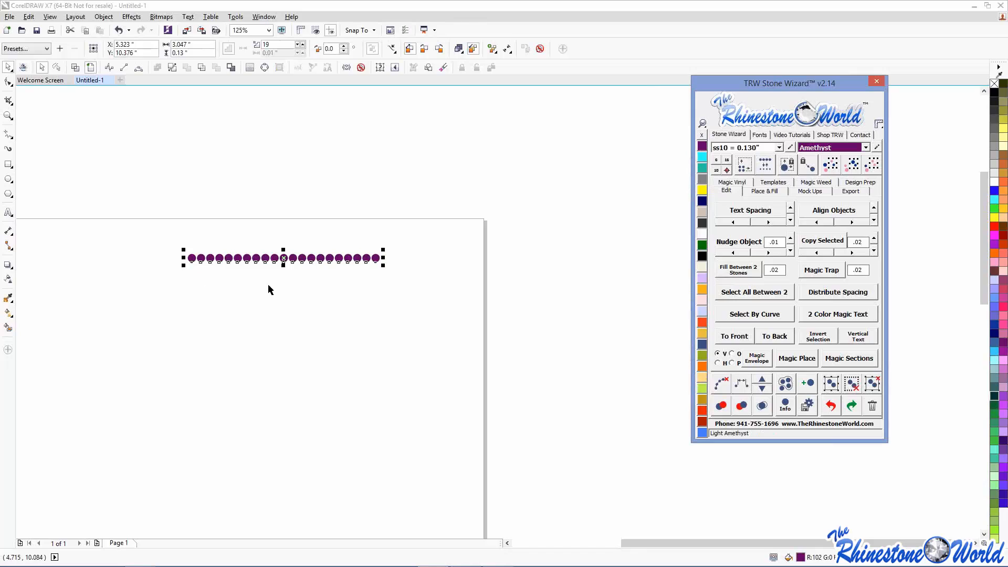
{"action": "left_click", "coordinate": [218, 299]}
- Select the stone row, delete it, then undo with Ctrl+Z to restore it
{"action": "scroll", "coordinate": [247, 260], "scroll_direction": "up", "scroll_amount": 3}
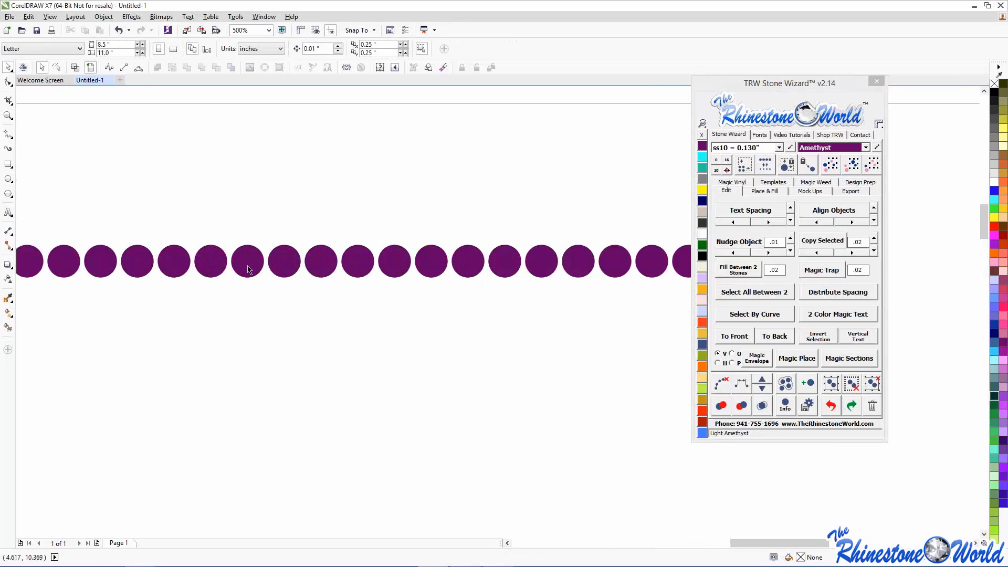
{"action": "scroll", "coordinate": [248, 269], "scroll_direction": "down", "scroll_amount": 2}
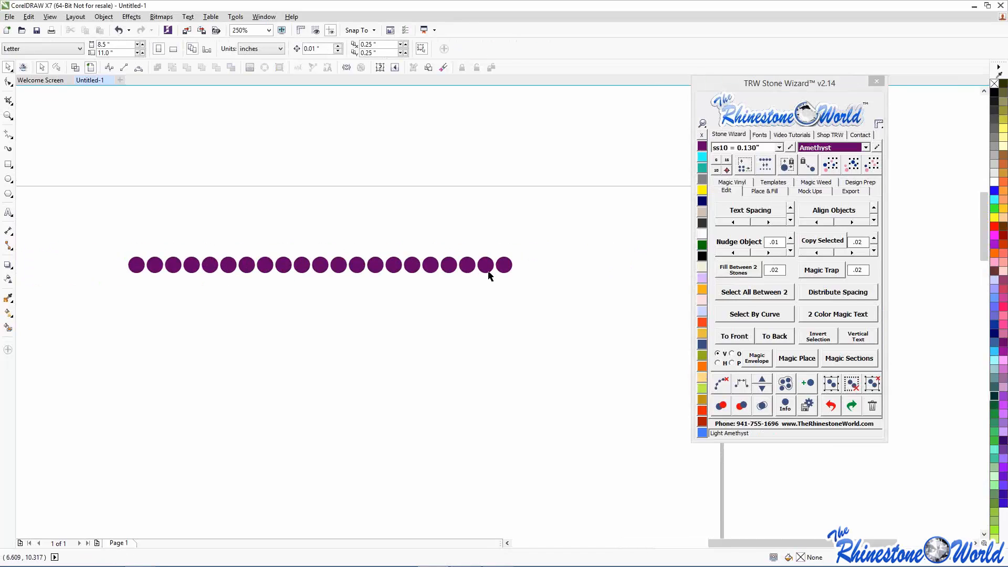
{"action": "scroll", "coordinate": [489, 273], "scroll_direction": "up", "scroll_amount": 6}
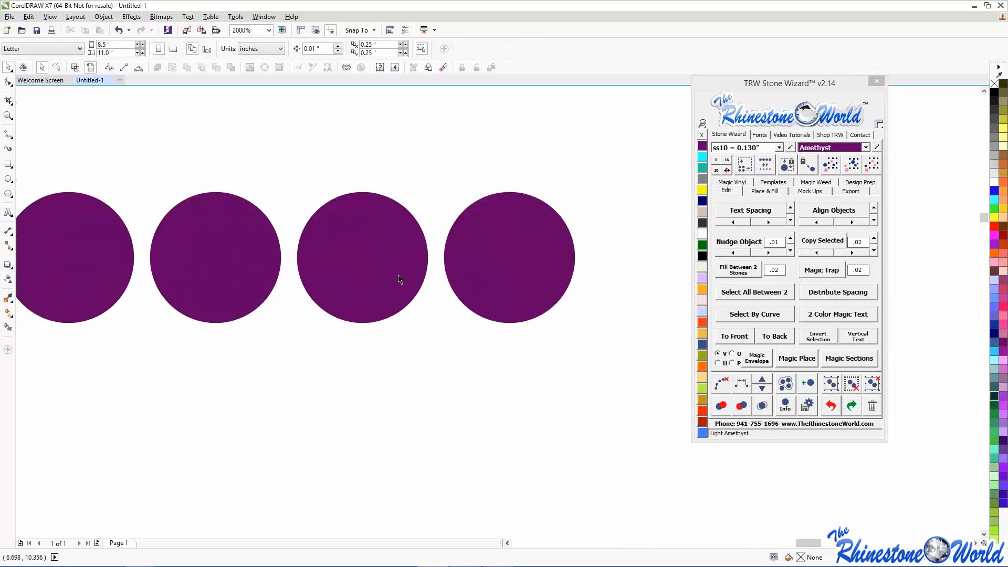
{"action": "scroll", "coordinate": [286, 227], "scroll_direction": "down", "scroll_amount": 8}
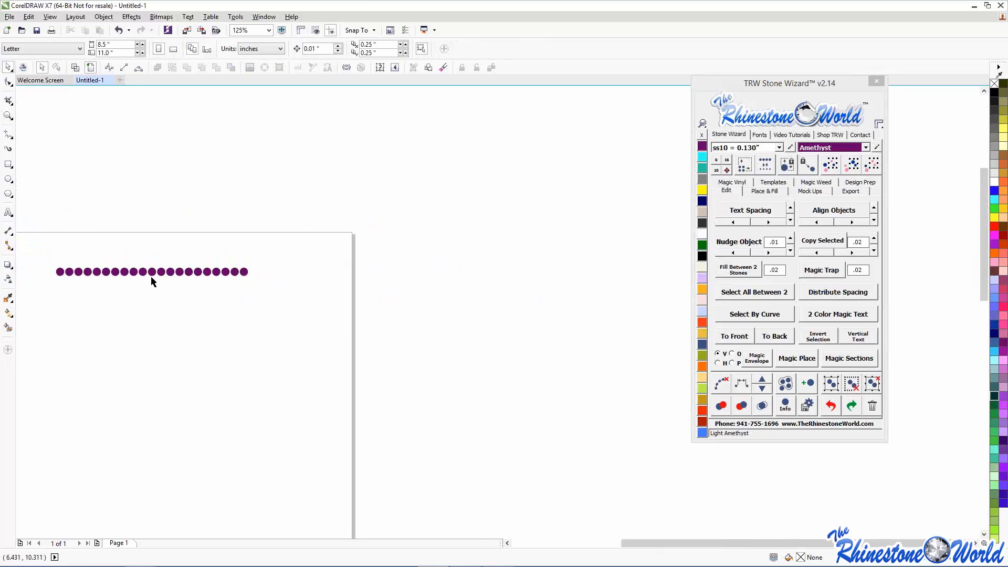
{"action": "left_click_drag", "start_coordinate": [30, 239], "coordinate": [306, 350]}
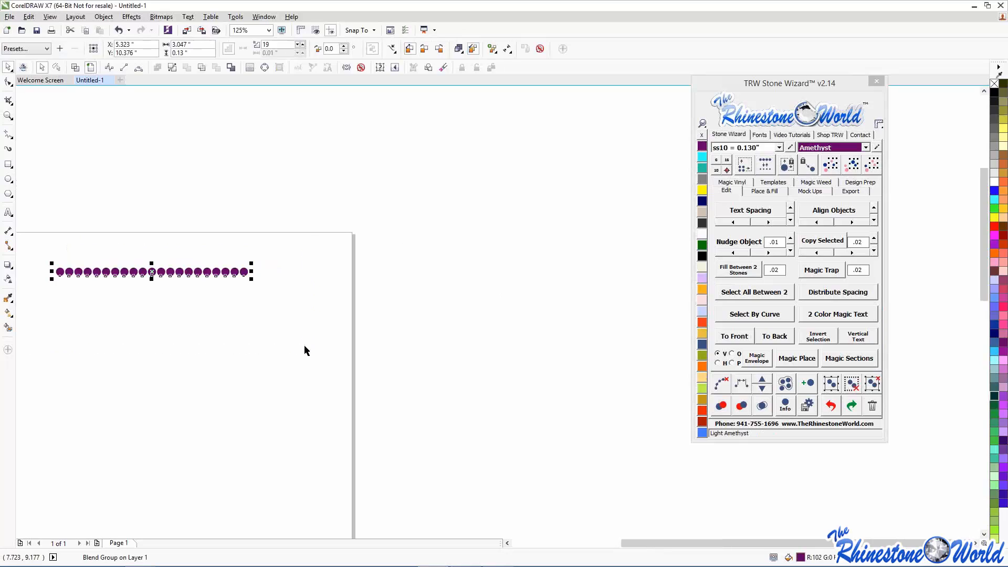
{"action": "key", "text": "Delete"}
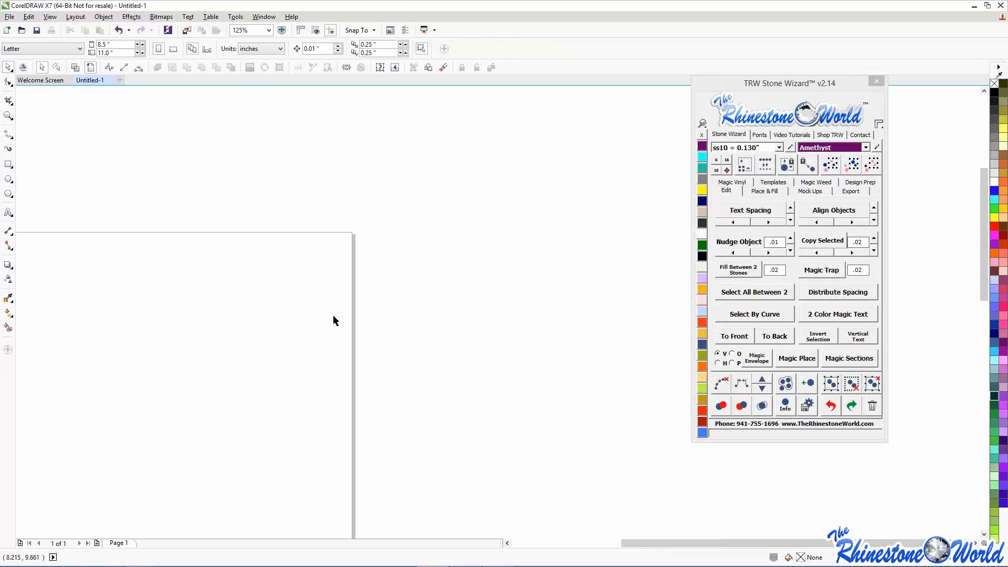
{"action": "key", "text": "ctrl+z"}
- Select the purple Amethyst stone row and copy it downward into six stacked rows
{"action": "left_click", "coordinate": [247, 303]}
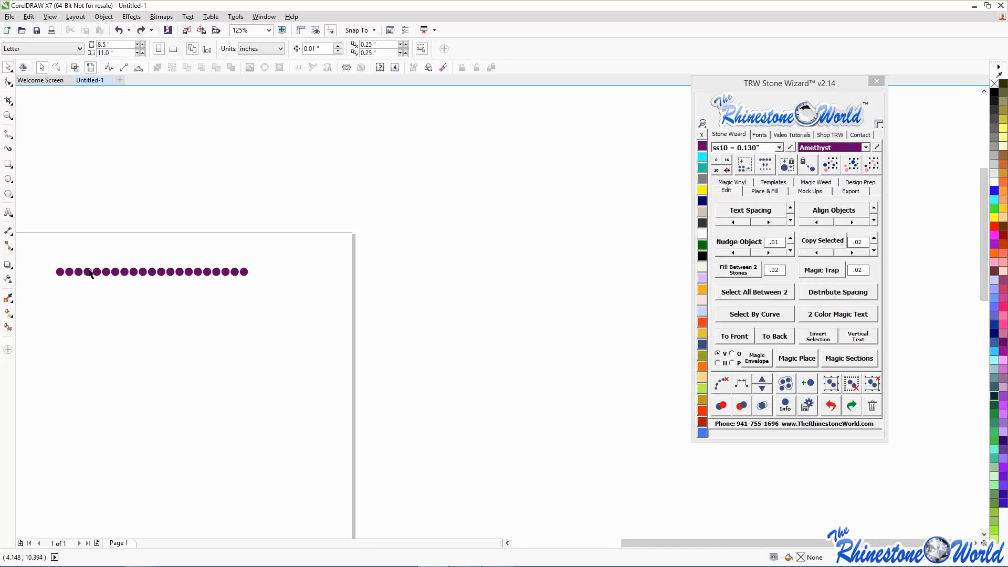
{"action": "left_click_drag", "start_coordinate": [46, 227], "coordinate": [261, 299]}
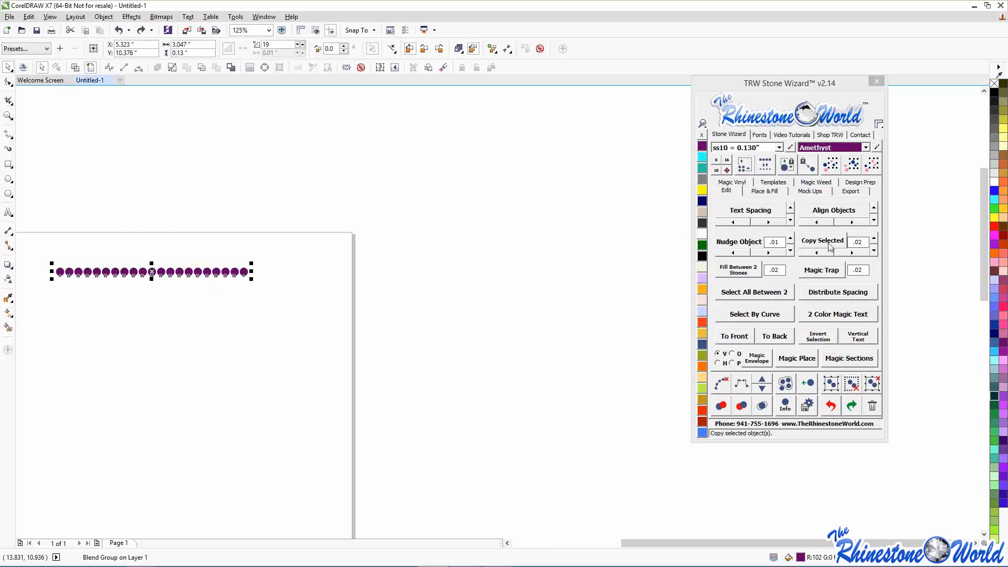
{"action": "left_click", "coordinate": [873, 250]}
{"action": "left_click", "coordinate": [873, 250]}
{"action": "left_click", "coordinate": [873, 251]}
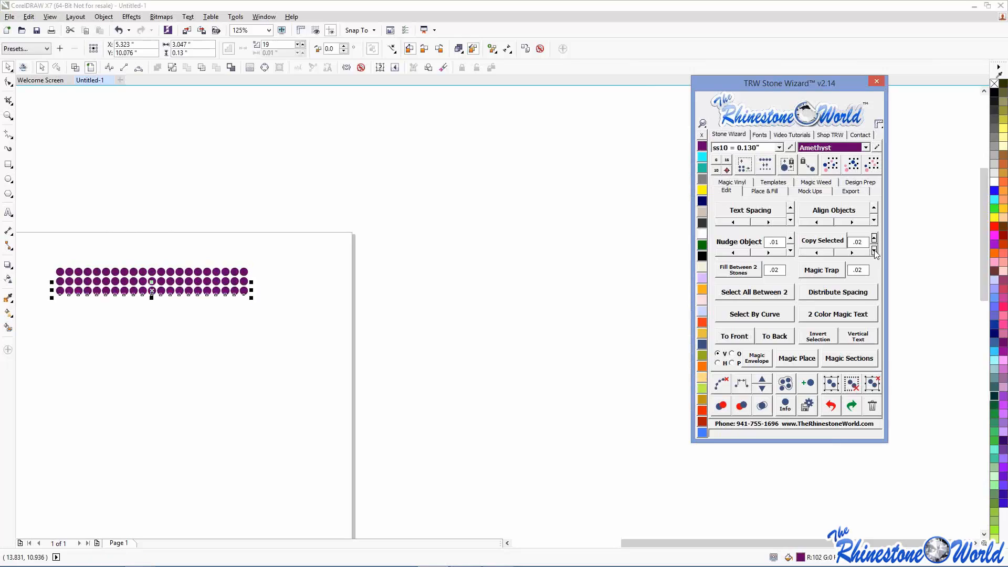
{"action": "left_click", "coordinate": [873, 251]}
{"action": "left_click", "coordinate": [874, 251]}
{"action": "left_click", "coordinate": [281, 407]}
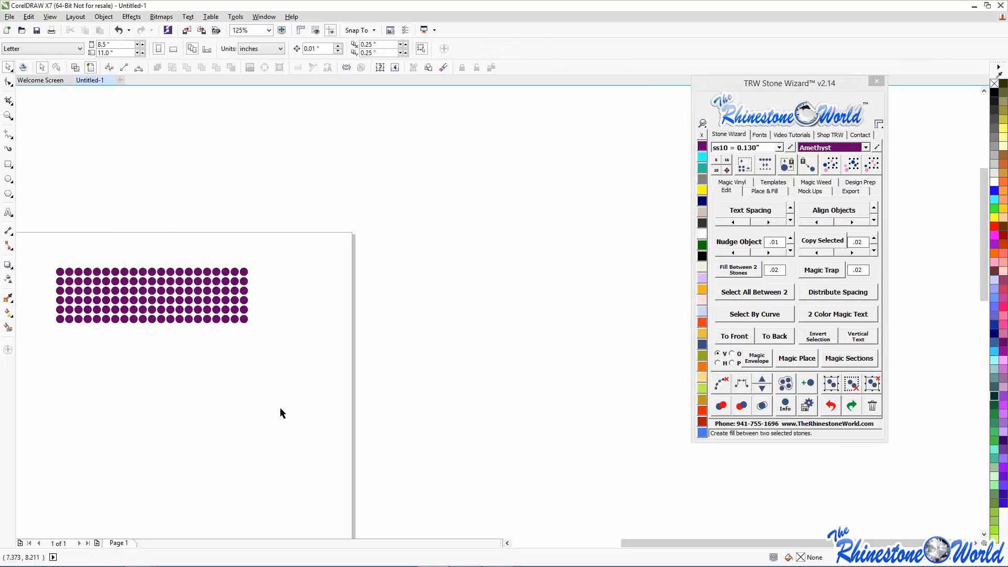
- Marquee-select the entire six-row stone grid
{"action": "scroll", "coordinate": [55, 319], "scroll_direction": "up", "scroll_amount": 1}
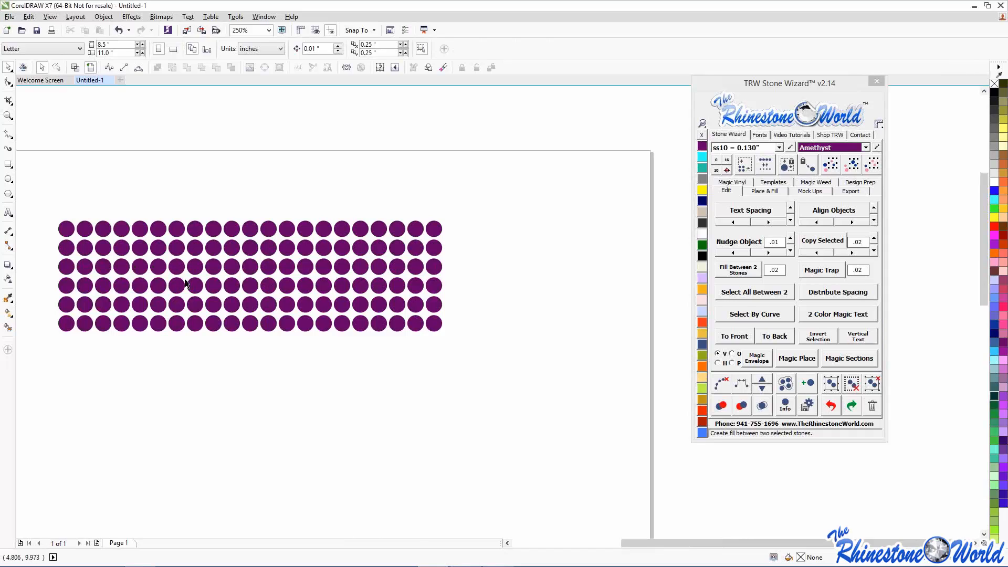
{"action": "scroll", "coordinate": [186, 280], "scroll_direction": "down", "scroll_amount": 2}
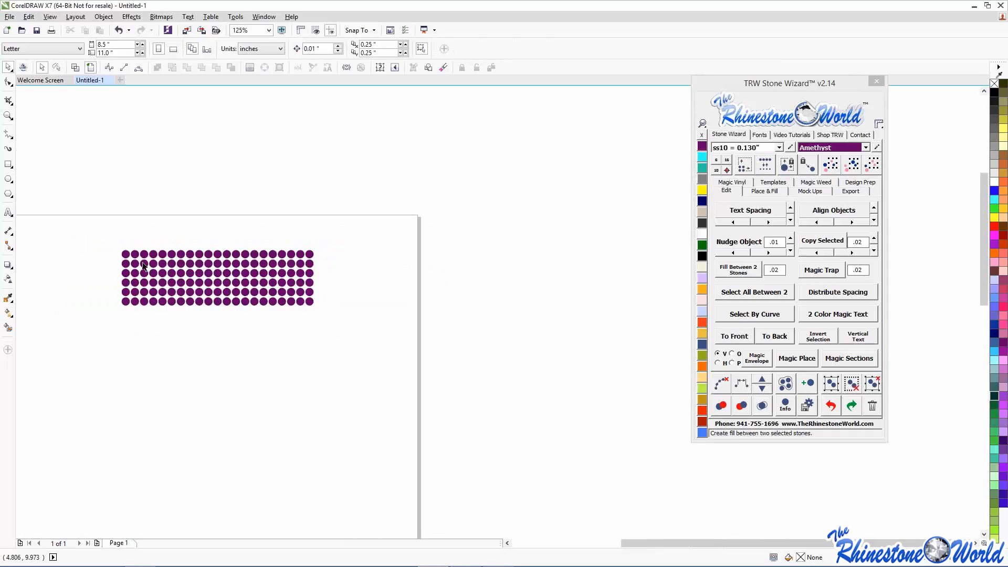
{"action": "left_click_drag", "start_coordinate": [93, 221], "coordinate": [340, 374]}
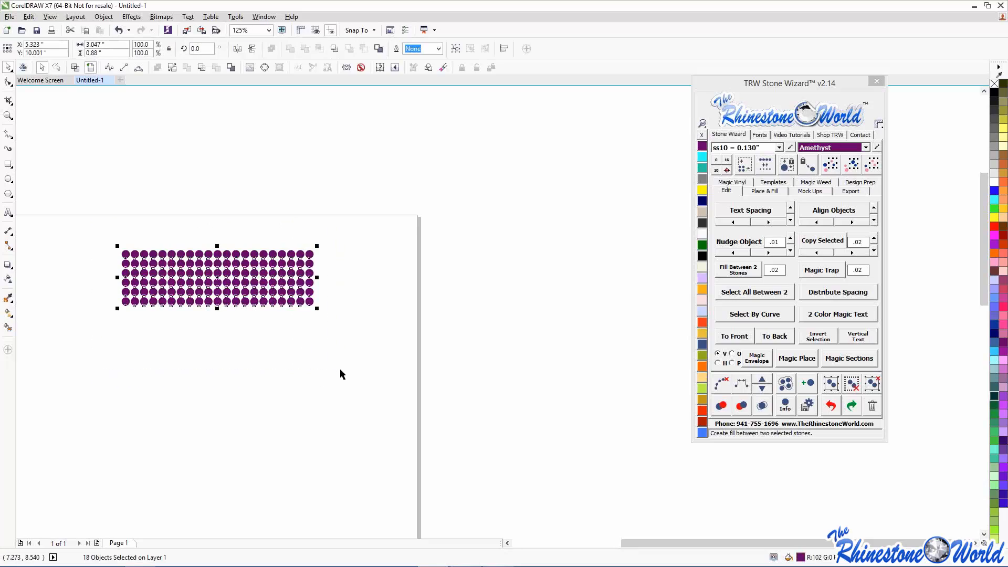
- Delete the stone grid and move the Stone Wizard docker further left
{"action": "key", "text": "Delete"}
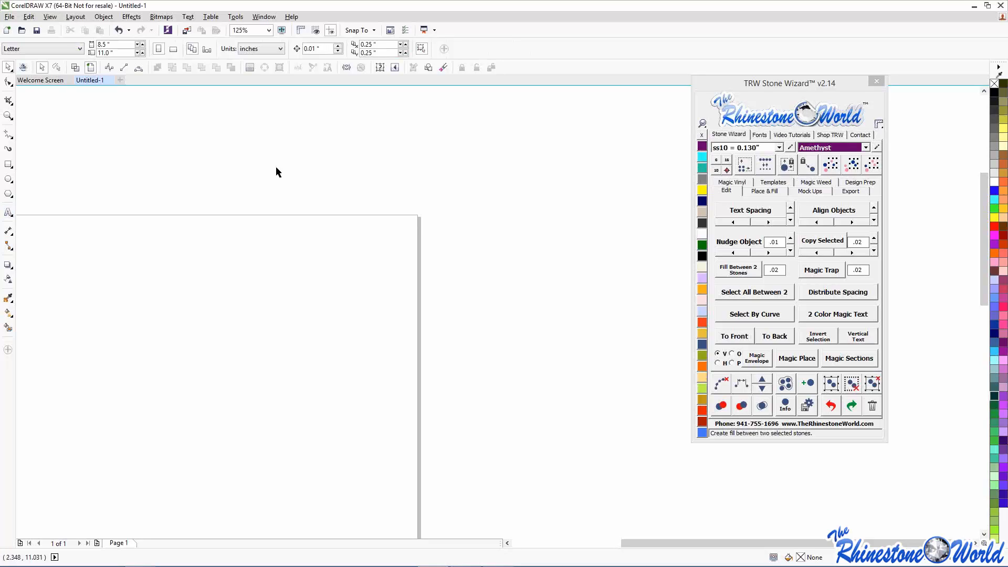
{"action": "left_click_drag", "start_coordinate": [748, 87], "coordinate": [483, 80]}
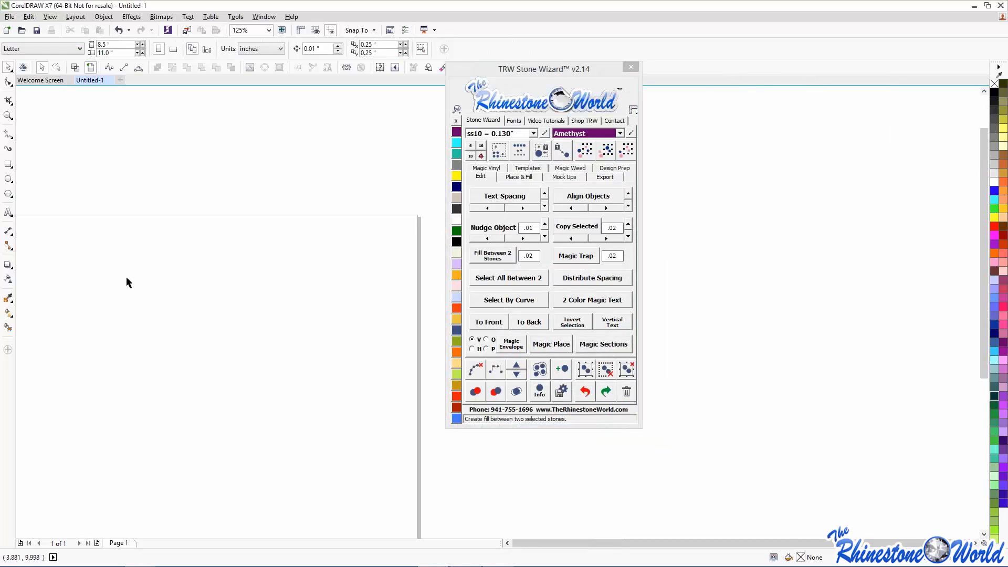
{"action": "scroll", "coordinate": [123, 277], "scroll_direction": "down", "scroll_amount": 3}
{"action": "scroll", "coordinate": [45, 291], "scroll_direction": "up", "scroll_amount": 1}
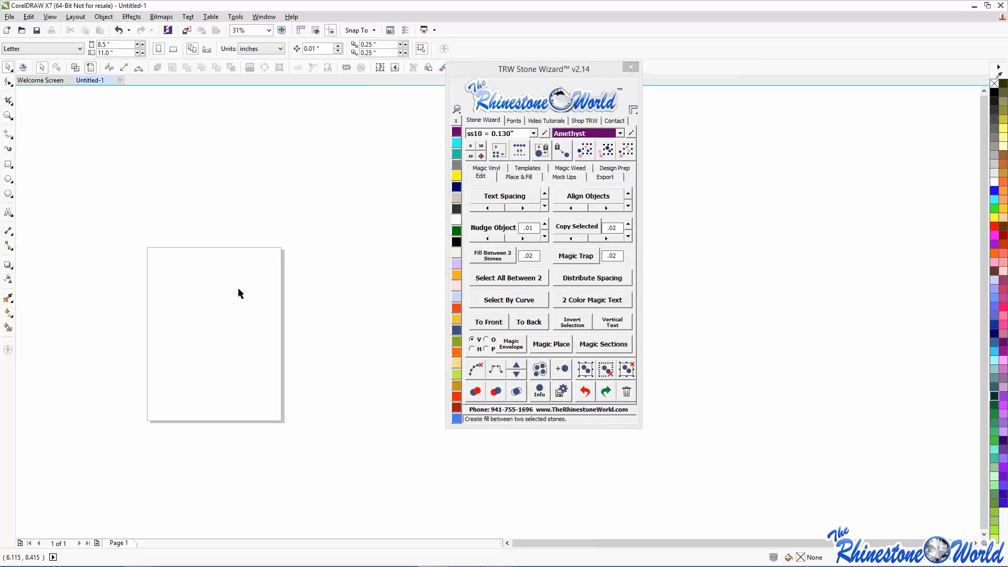
{"action": "scroll", "coordinate": [113, 253], "scroll_direction": "up", "scroll_amount": 2}
- Add the text CHEER, scale it up about five times, and move it left onto the page
{"action": "key", "text": "F8"}
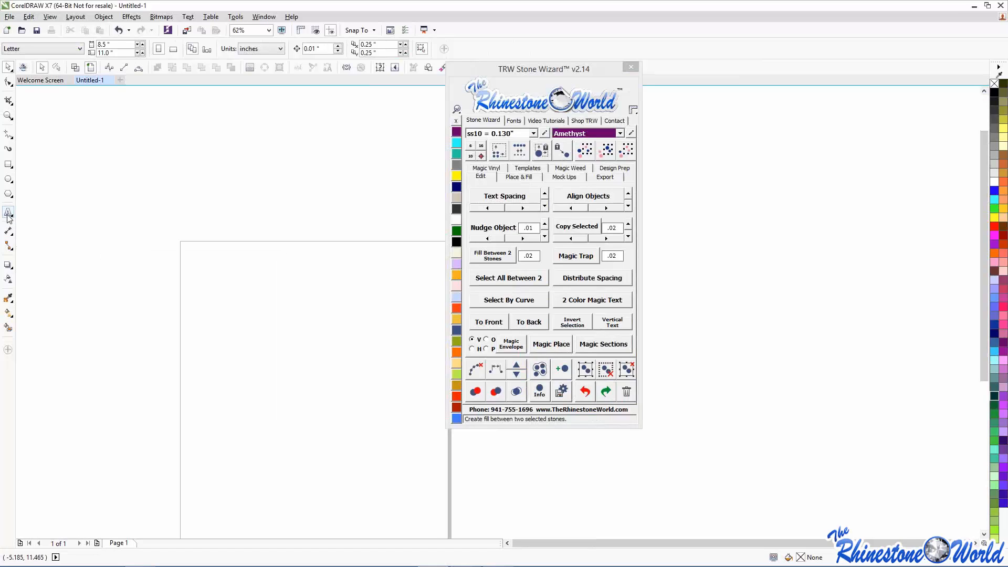
{"action": "left_click", "coordinate": [295, 319]}
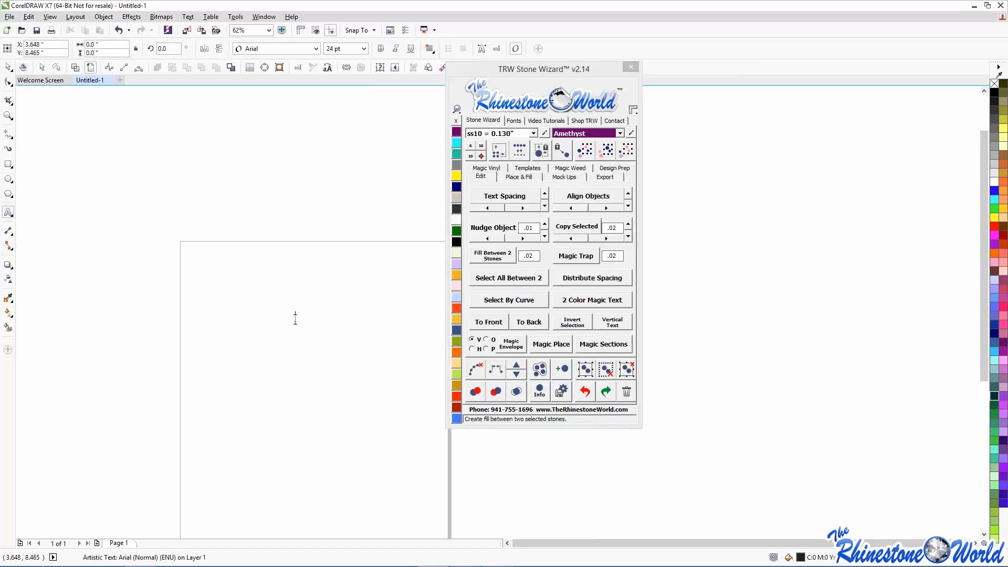
{"action": "type", "text": "CHEER"}
{"action": "key", "text": "ctrl+space"}
{"action": "left_click_drag", "start_coordinate": [336, 309], "coordinate": [495, 249]}
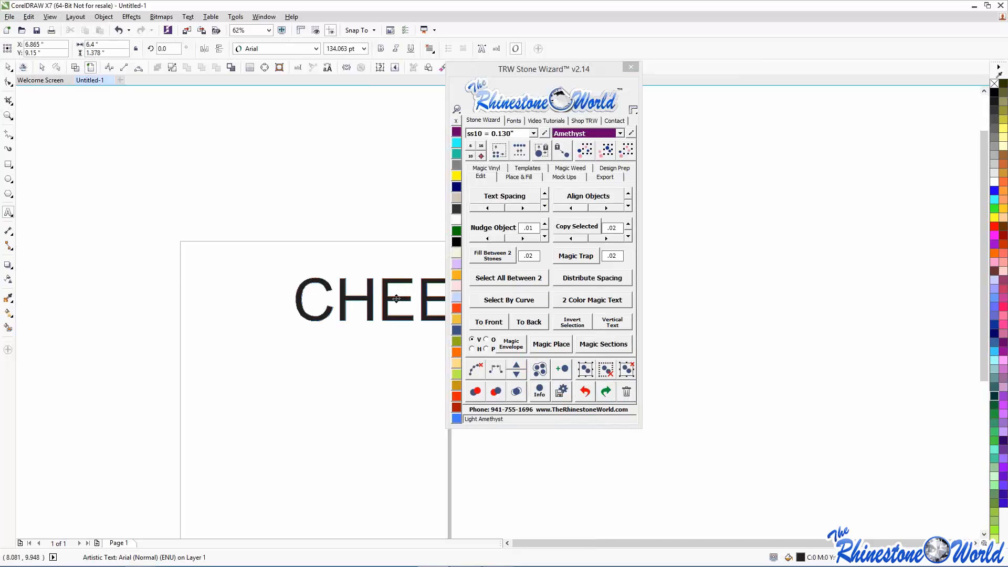
{"action": "left_click_drag", "start_coordinate": [397, 300], "coordinate": [289, 279]}
{"action": "key", "text": "ctrl+space"}
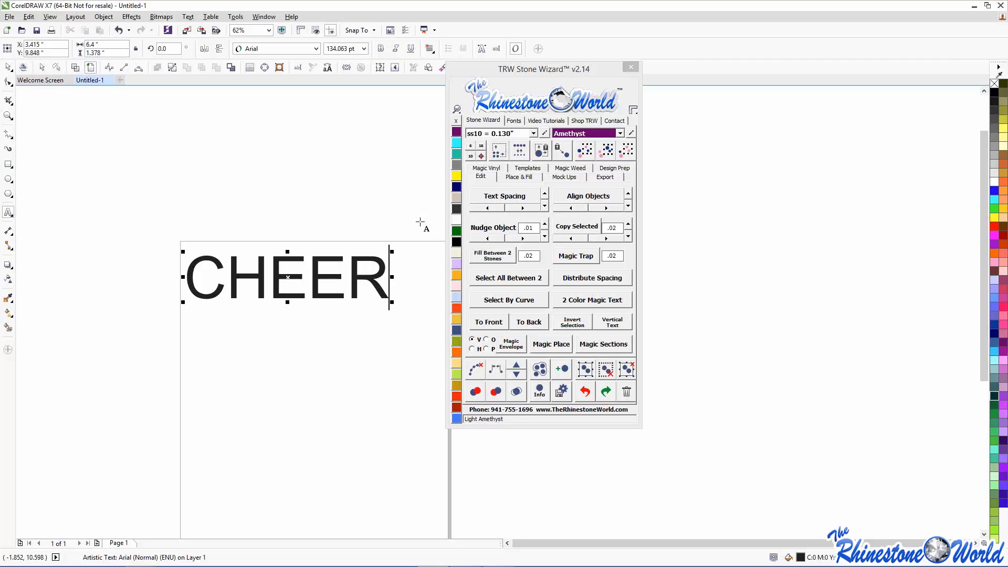
- Apply the Impact font to CHEER from the TRW Fonts list and enlarge it to about 200 pt
{"action": "left_click", "coordinate": [514, 120]}
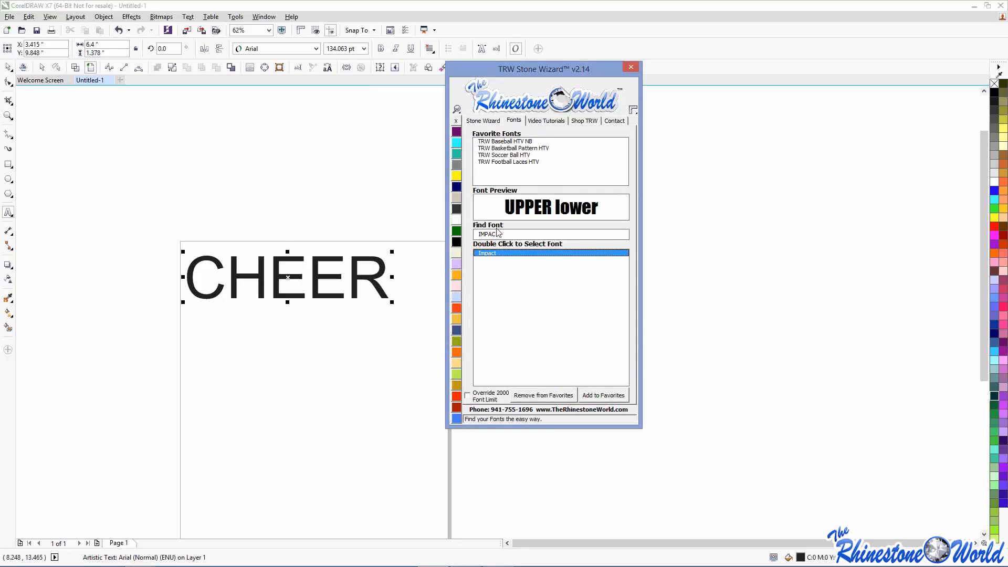
{"action": "double_click", "coordinate": [487, 255]}
{"action": "left_click_drag", "start_coordinate": [328, 305], "coordinate": [394, 343]}
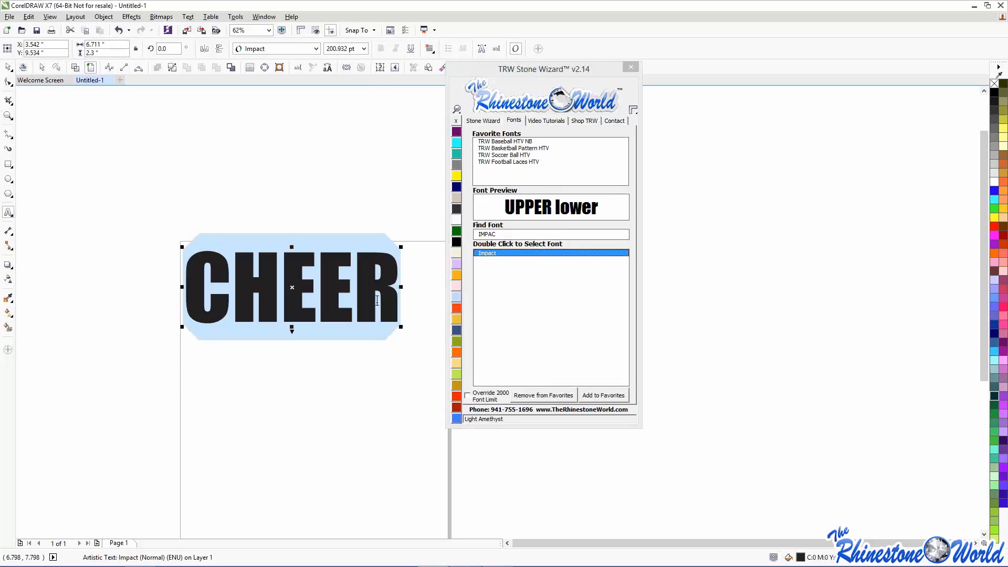
{"action": "left_click", "coordinate": [484, 122]}
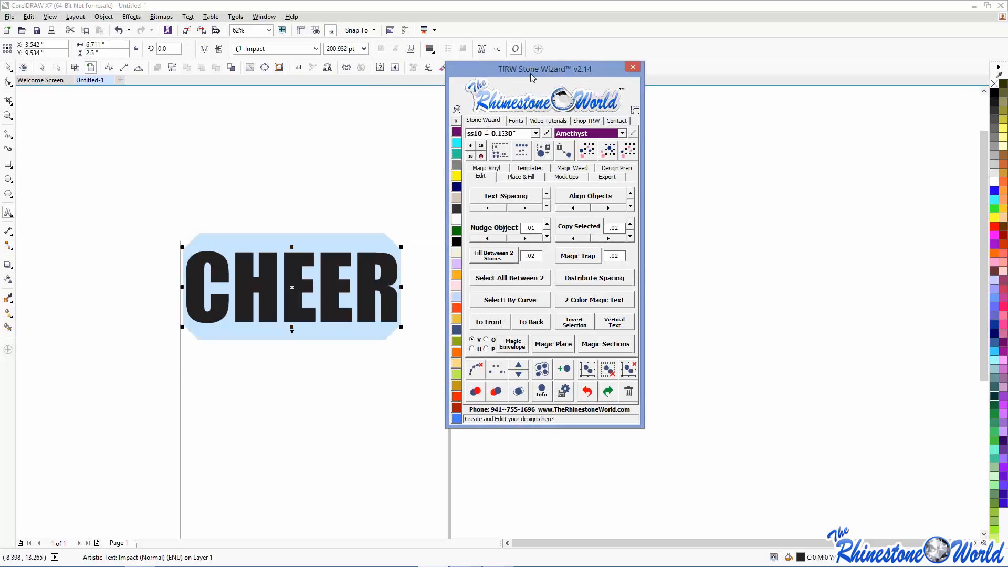
{"action": "left_click_drag", "start_coordinate": [551, 69], "coordinate": [659, 71]}
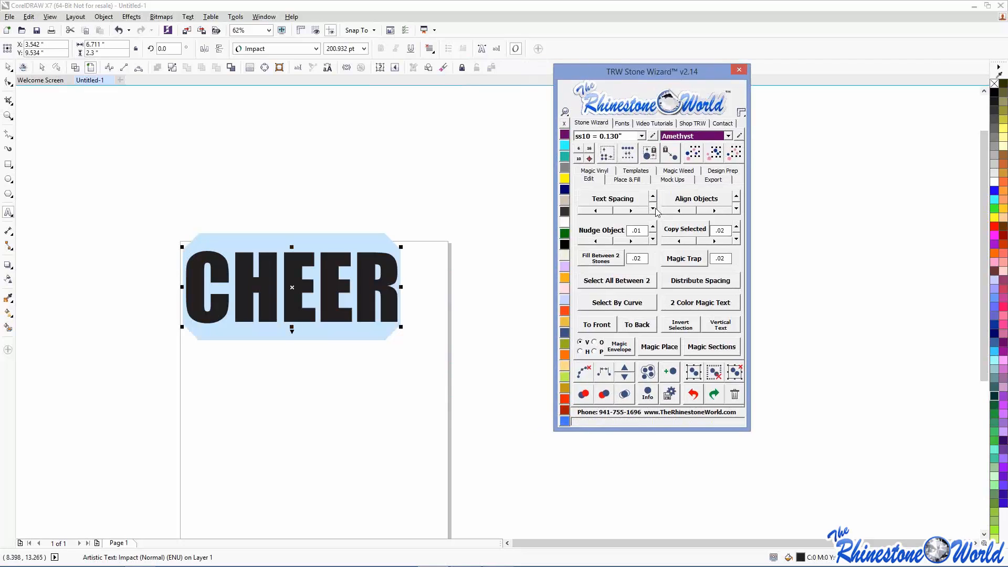
- Enlarge CHEER to about 241 pt, move it down, and show the Place & Fill options
{"action": "left_click", "coordinate": [8, 70]}
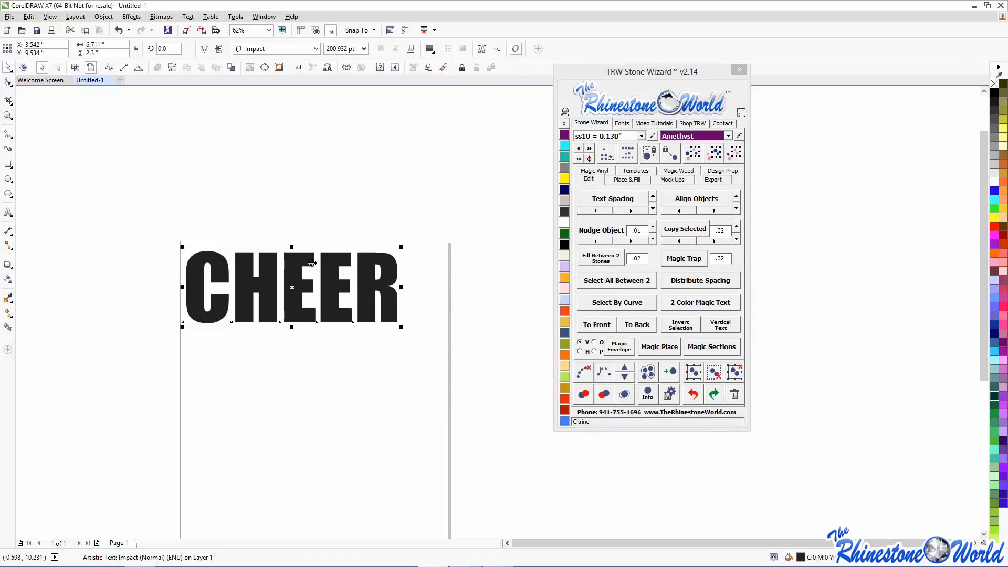
{"action": "left_click_drag", "start_coordinate": [401, 246], "coordinate": [444, 232]}
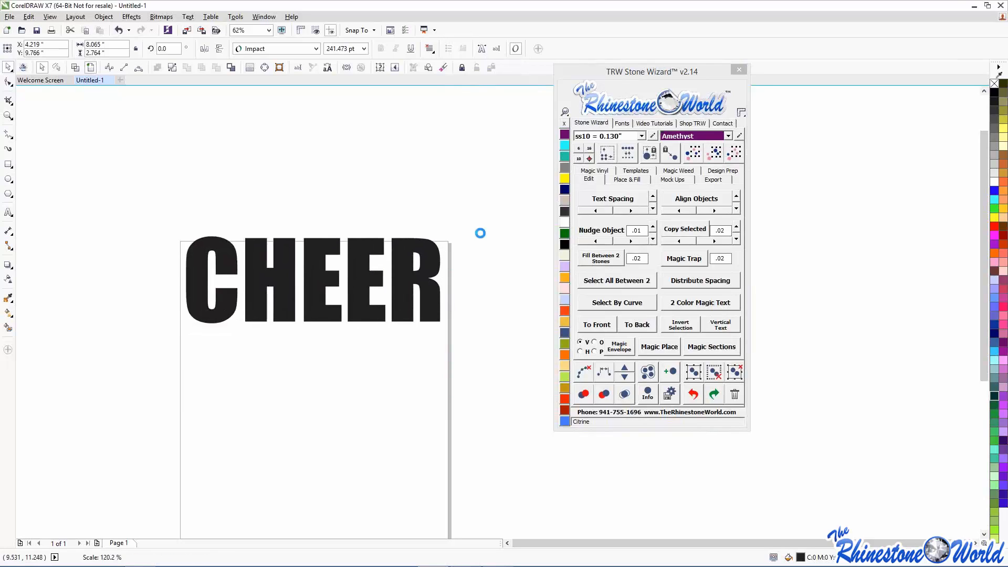
{"action": "left_click_drag", "start_coordinate": [364, 268], "coordinate": [359, 302]}
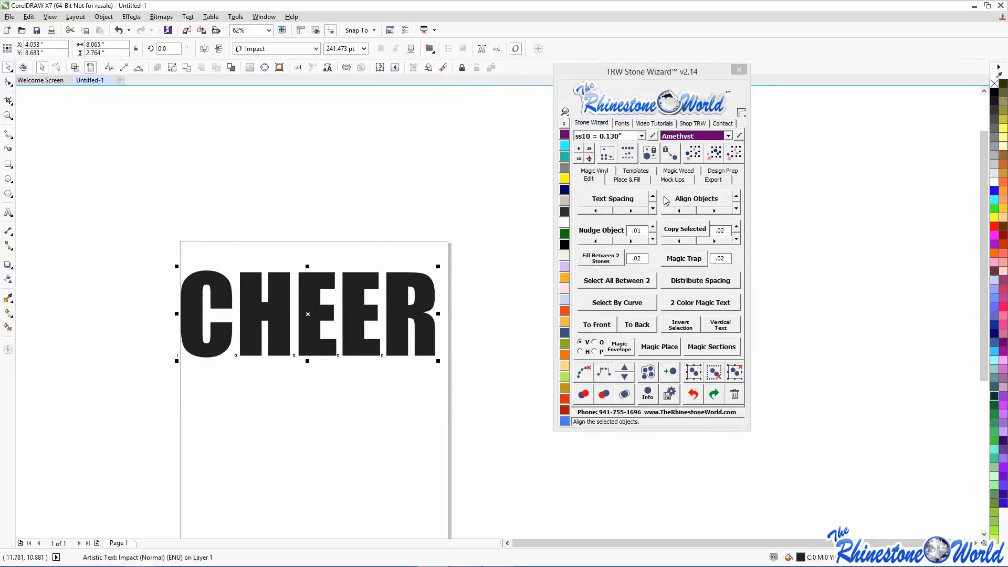
{"action": "left_click", "coordinate": [632, 180]}
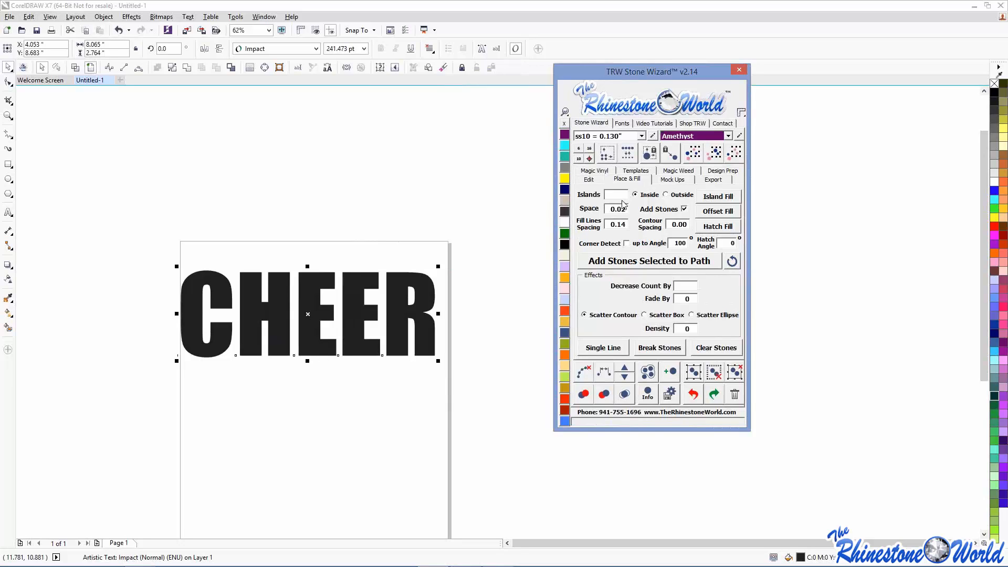
- Create an Aquamarine outside contour around CHEER with Islands 1 and spacing 0.1, without stones
{"action": "left_click", "coordinate": [612, 198]}
{"action": "type", "text": "1"}
{"action": "mouse_move", "coordinate": [11, 566]}
{"action": "left_click", "coordinate": [690, 195]}
{"action": "left_click", "coordinate": [684, 210]}
{"action": "left_click", "coordinate": [686, 225]}
{"action": "key", "text": "BackSpace"}
{"action": "key", "text": "BackSpace"}
{"action": "type", "text": "1"}
{"action": "left_click", "coordinate": [713, 199]}
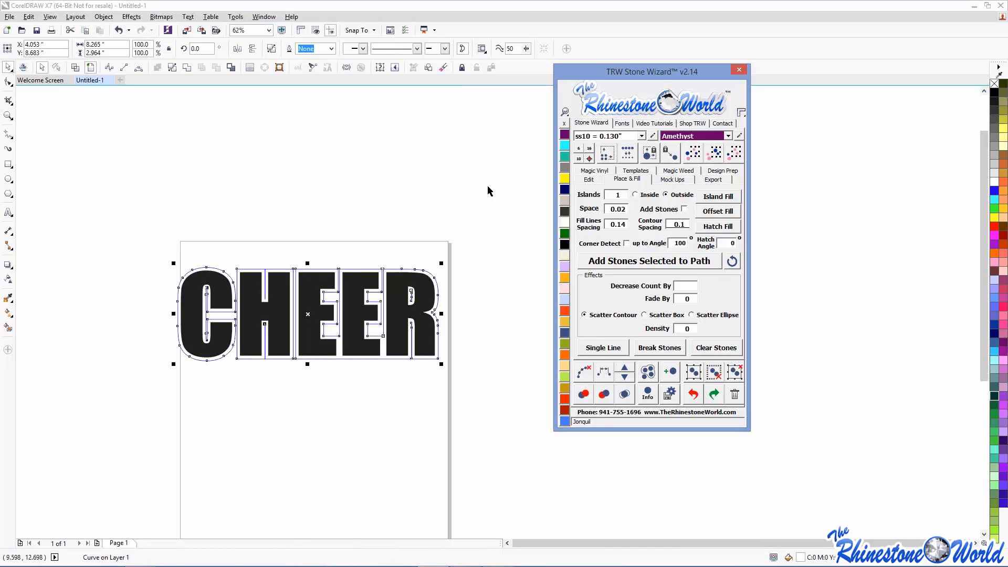
{"action": "left_click", "coordinate": [564, 146]}
- Pull CHEER down to check its separate contour, then undo the move
{"action": "left_click", "coordinate": [519, 185]}
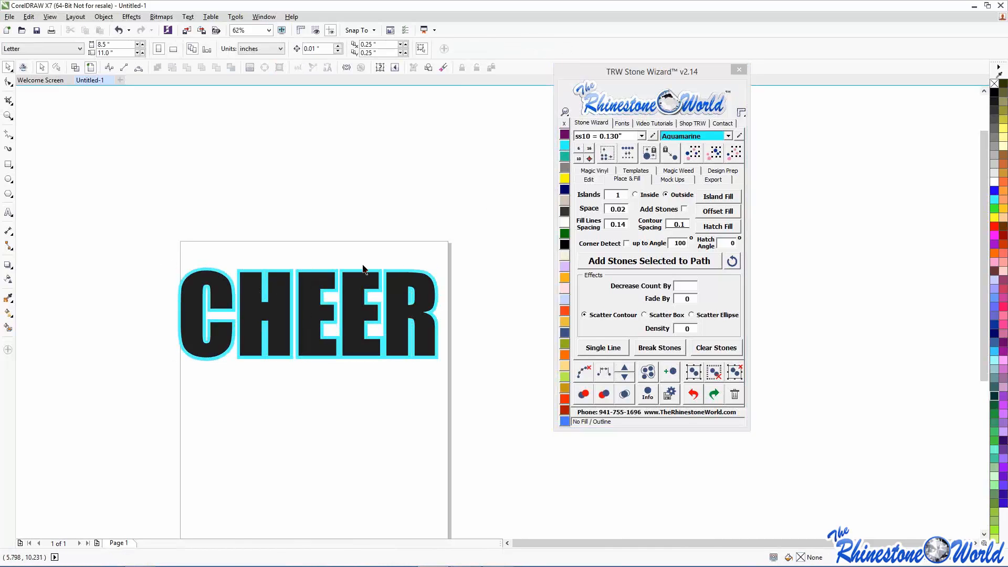
{"action": "scroll", "coordinate": [380, 279], "scroll_direction": "up", "scroll_amount": 3}
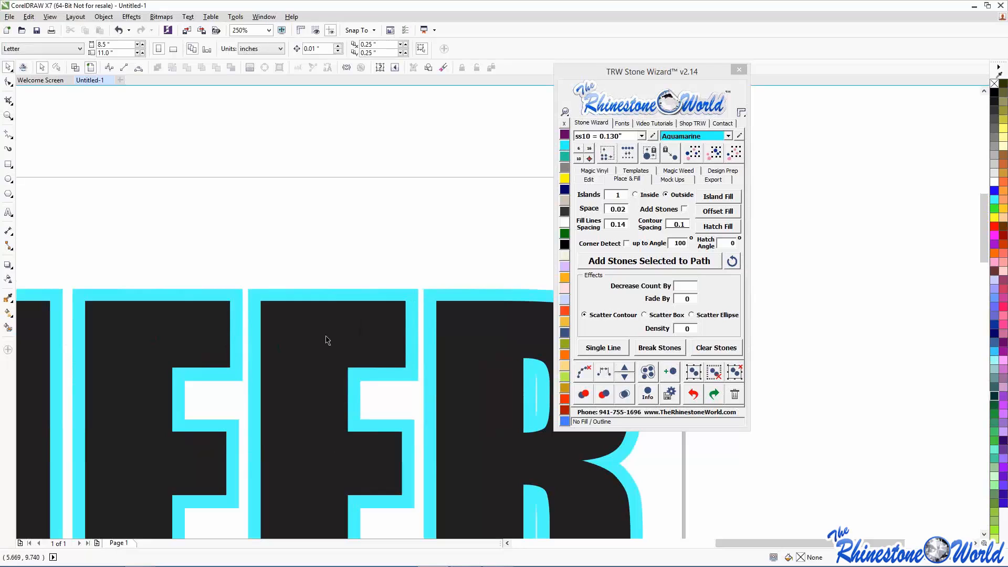
{"action": "scroll", "coordinate": [326, 340], "scroll_direction": "down", "scroll_amount": 2}
{"action": "left_click_drag", "start_coordinate": [326, 336], "coordinate": [305, 428]}
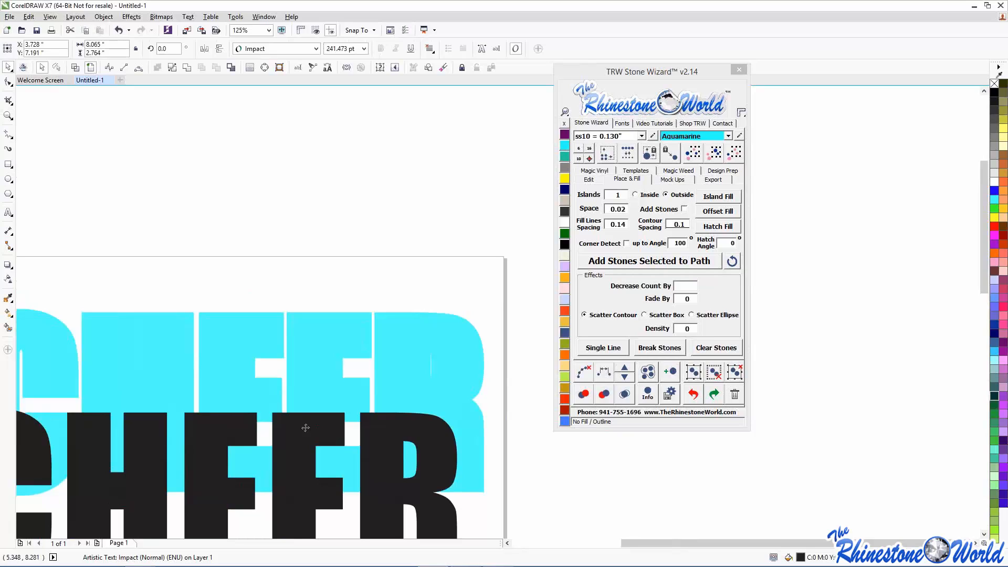
{"action": "key", "text": "ctrl+z"}
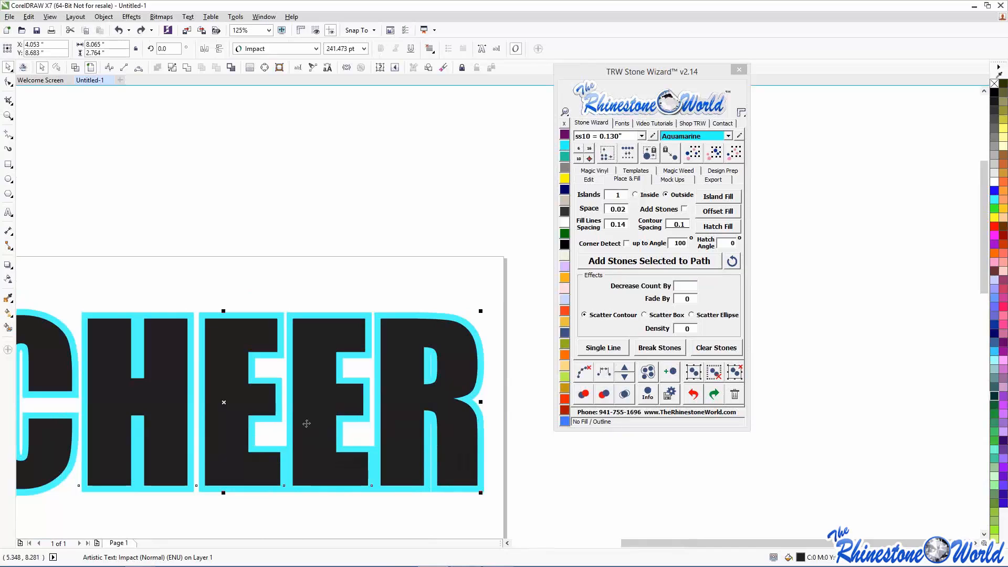
- View the drawing in Wireframe, return to Enhanced view, and select CHEER with its outline
{"action": "left_click", "coordinate": [364, 275]}
{"action": "scroll", "coordinate": [363, 275], "scroll_direction": "down", "scroll_amount": 5}
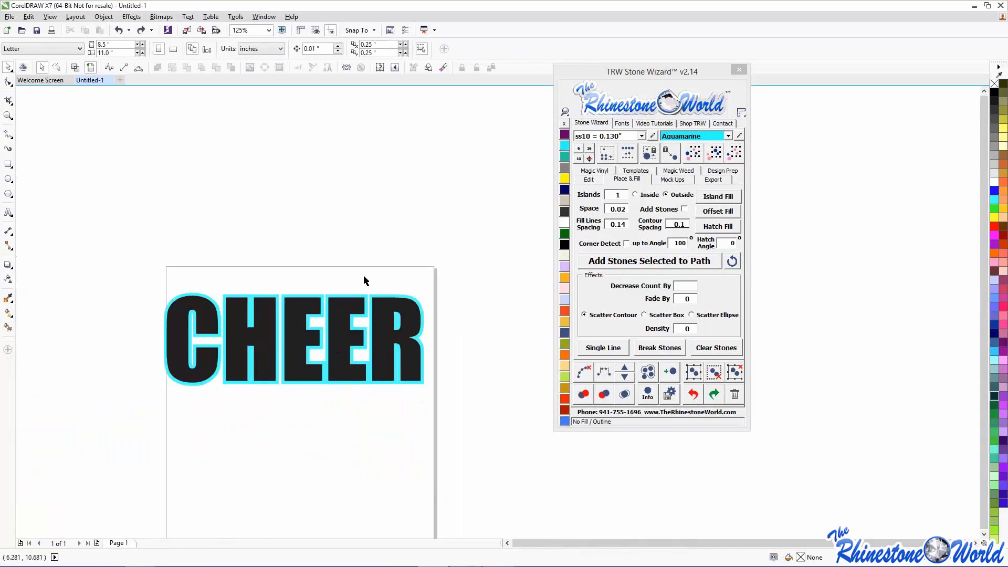
{"action": "scroll", "coordinate": [372, 282], "scroll_direction": "up", "scroll_amount": 3}
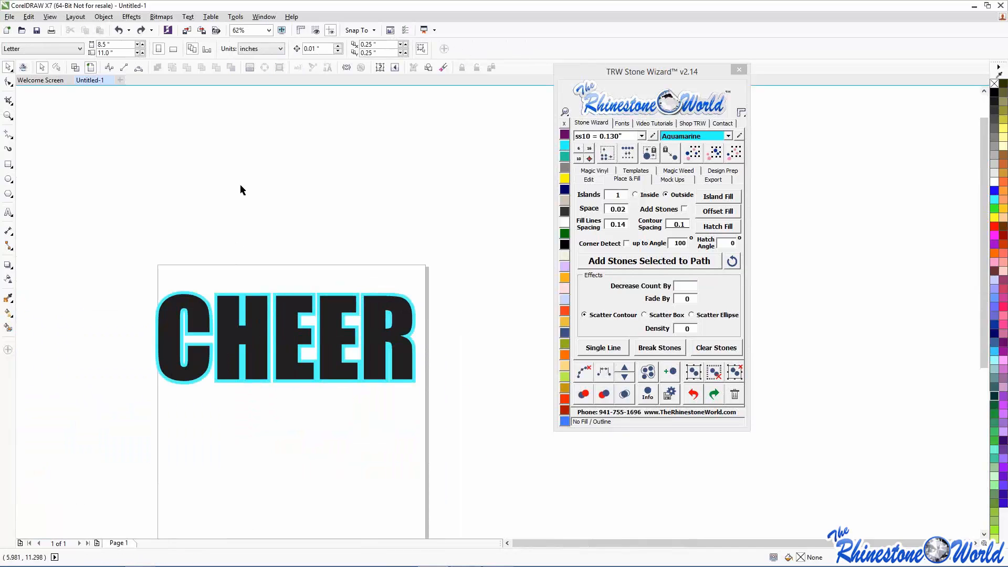
{"action": "left_click", "coordinate": [78, 65]}
{"action": "scroll", "coordinate": [182, 278], "scroll_direction": "up", "scroll_amount": 6}
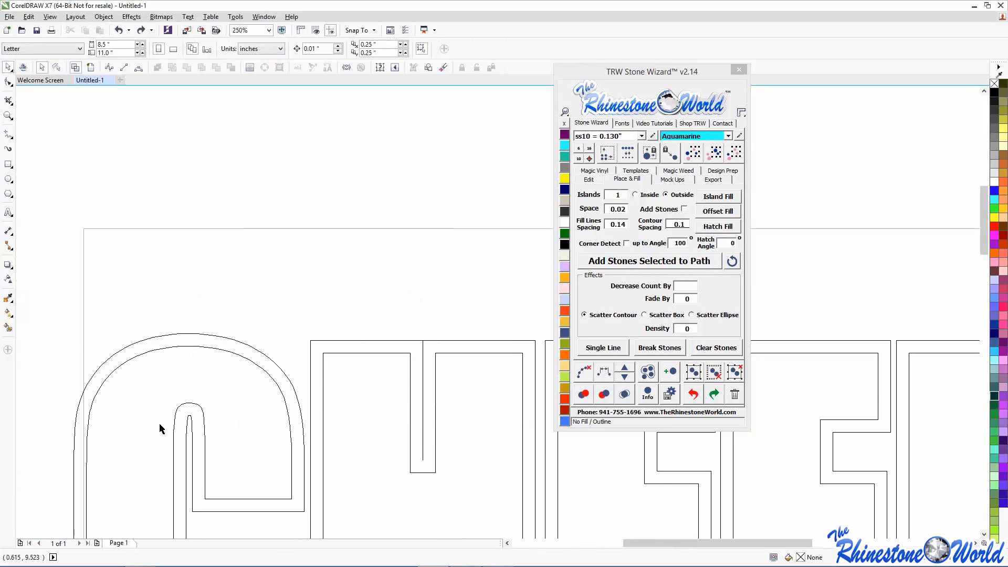
{"action": "scroll", "coordinate": [190, 343], "scroll_direction": "down", "scroll_amount": 6}
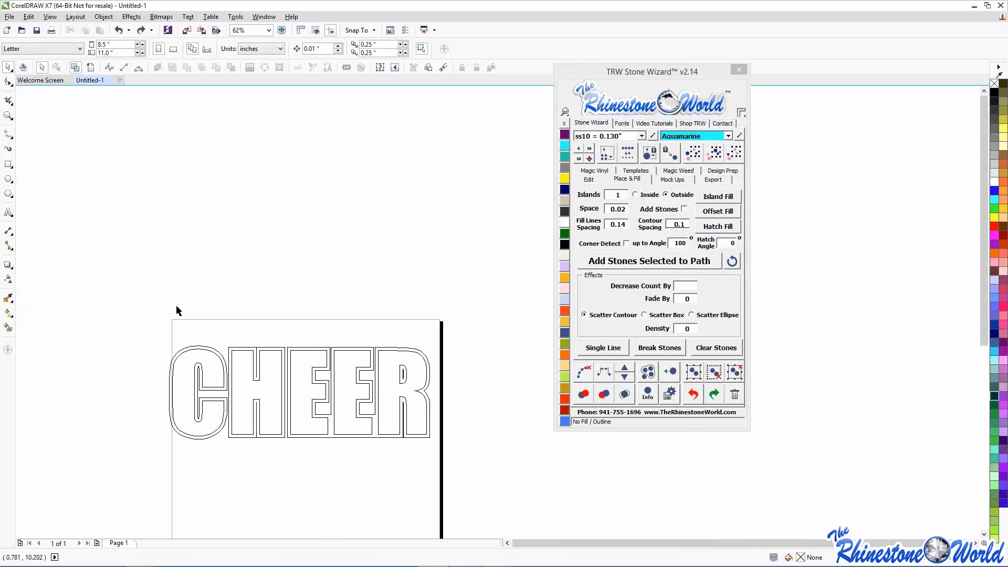
{"action": "left_click", "coordinate": [90, 68]}
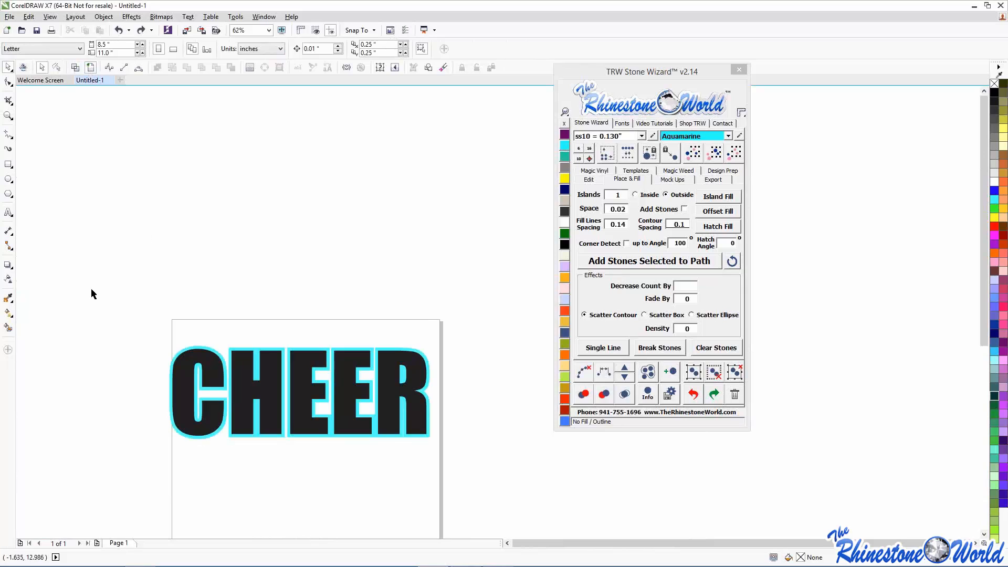
{"action": "left_click_drag", "start_coordinate": [84, 300], "coordinate": [483, 462]}
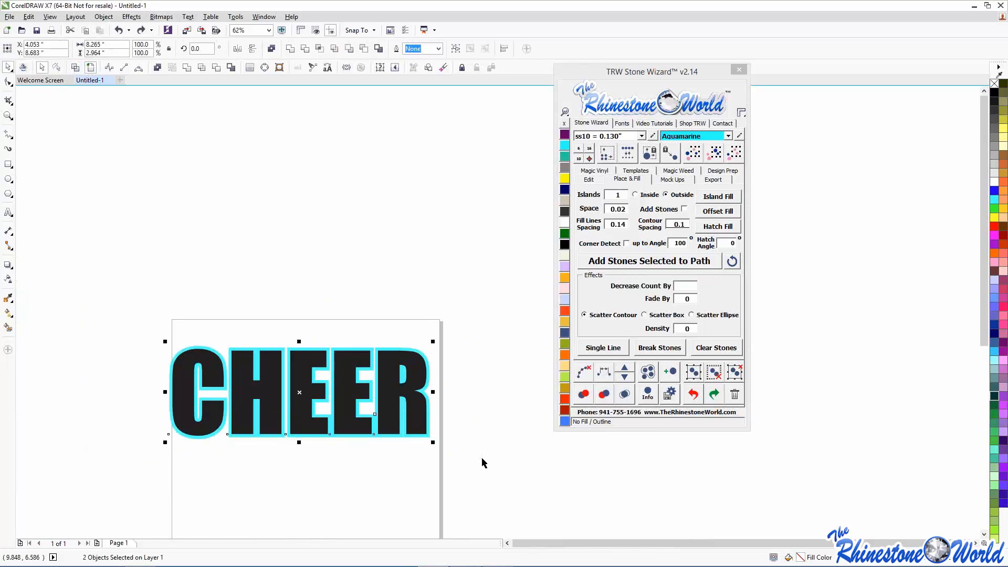
- Show the Stone Wizard Edit tools and drag the black CHEER lettering off its outline
{"action": "left_click", "coordinate": [589, 179]}
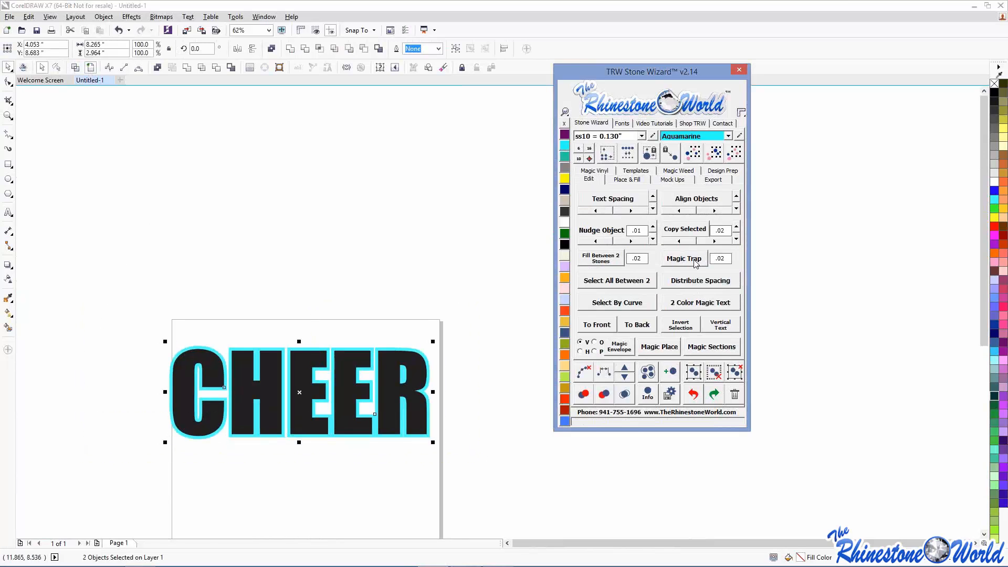
{"action": "left_click", "coordinate": [508, 269]}
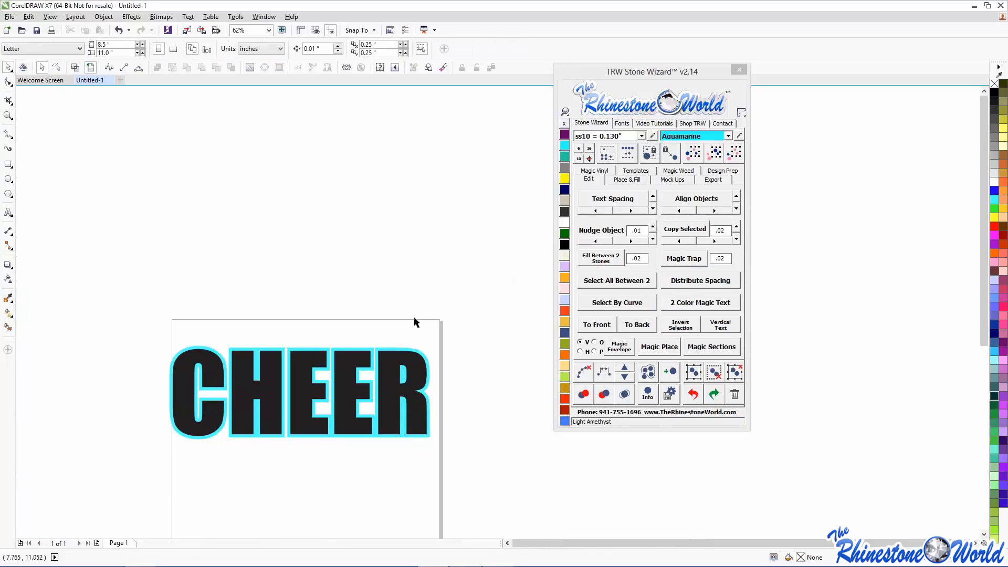
{"action": "left_click_drag", "start_coordinate": [413, 351], "coordinate": [410, 420]}
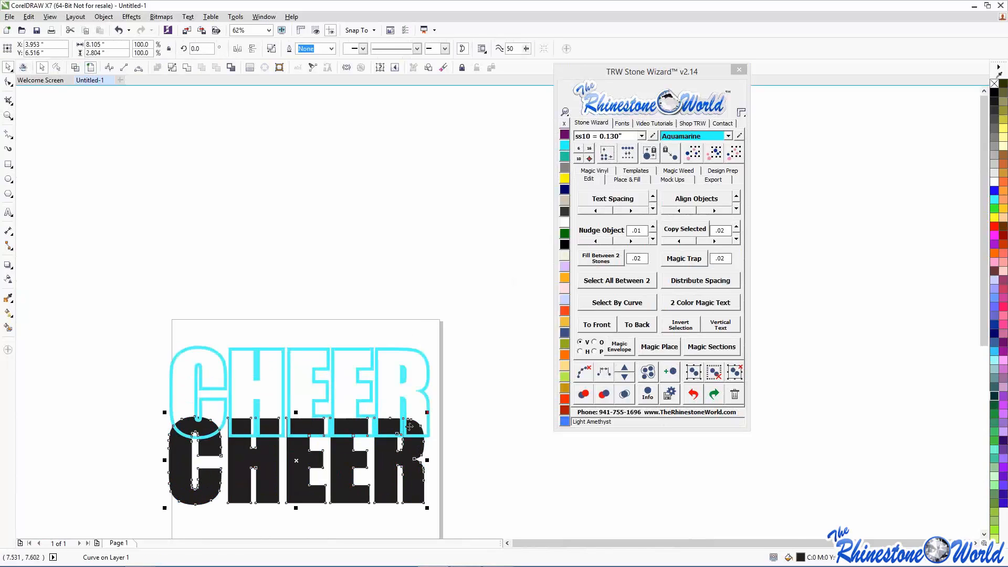
{"action": "scroll", "coordinate": [345, 347], "scroll_direction": "up", "scroll_amount": 4}
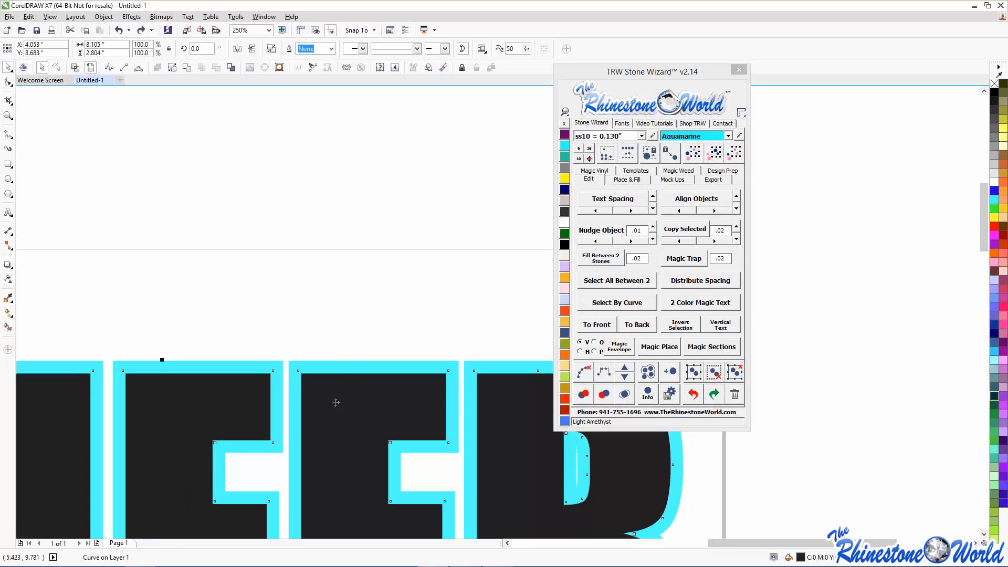
{"action": "left_click", "coordinate": [373, 299]}
- Inspect the cyan outline in Wireframe view, then switch back to Enhanced view
{"action": "scroll", "coordinate": [372, 299], "scroll_direction": "down", "scroll_amount": 2}
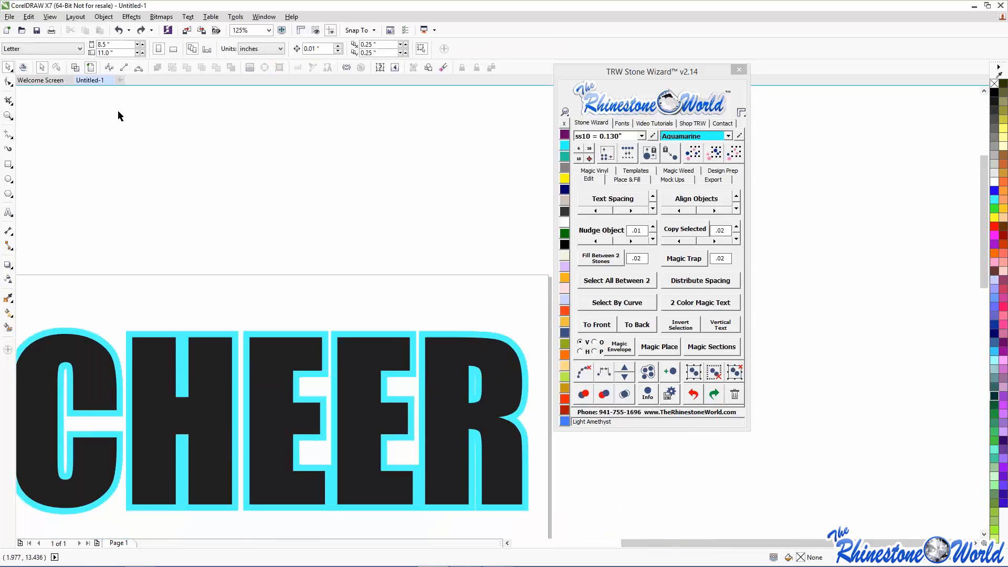
{"action": "left_click", "coordinate": [75, 67]}
{"action": "scroll", "coordinate": [209, 332], "scroll_direction": "up", "scroll_amount": 2}
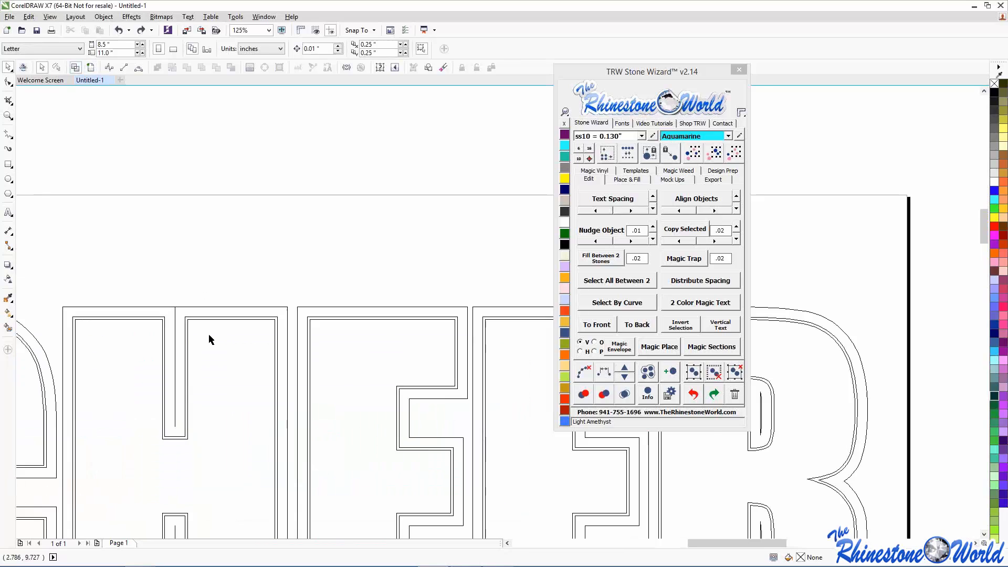
{"action": "scroll", "coordinate": [184, 292], "scroll_direction": "up", "scroll_amount": 8}
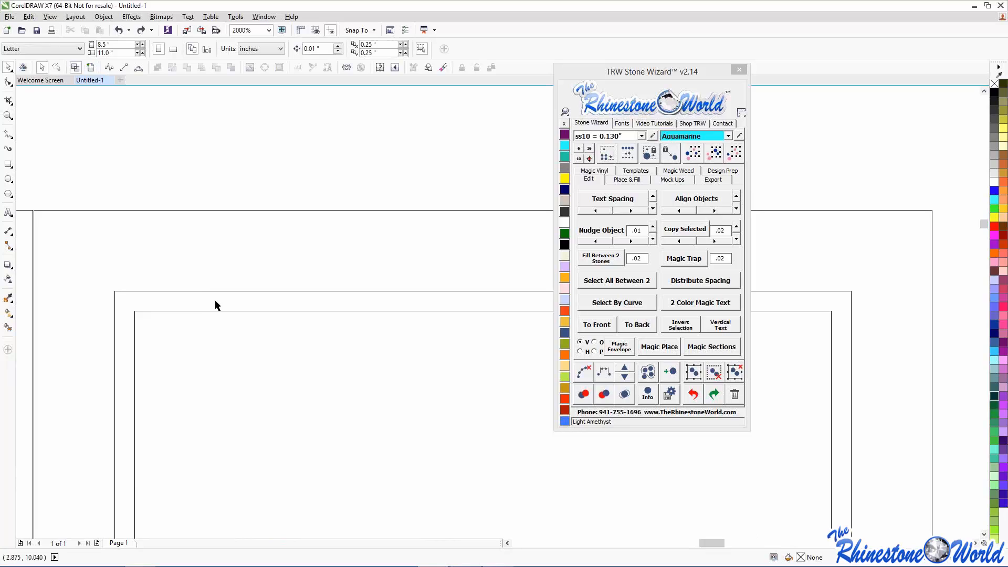
{"action": "scroll", "coordinate": [223, 292], "scroll_direction": "down", "scroll_amount": 4}
{"action": "scroll", "coordinate": [202, 292], "scroll_direction": "down", "scroll_amount": 4}
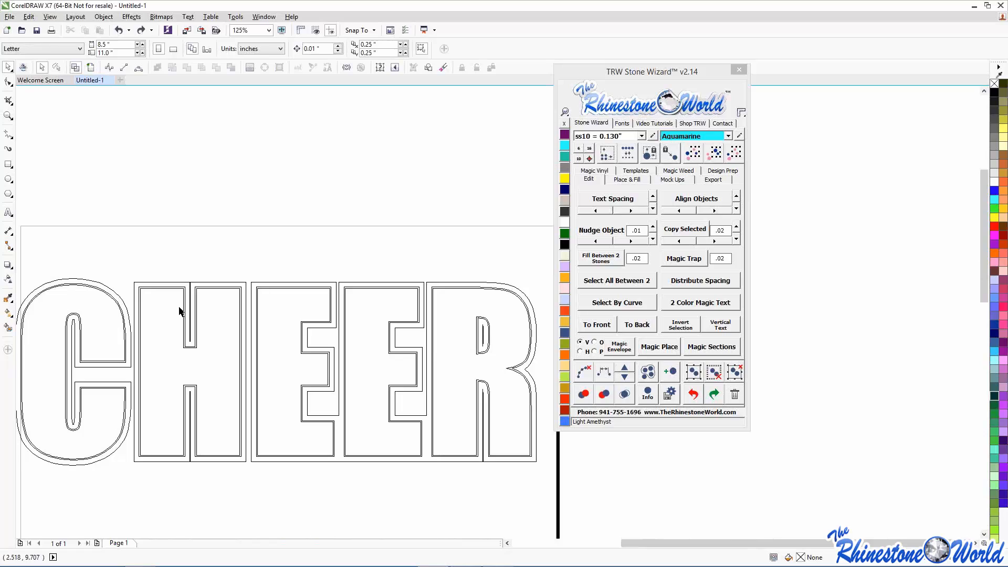
{"action": "scroll", "coordinate": [169, 288], "scroll_direction": "up", "scroll_amount": 4}
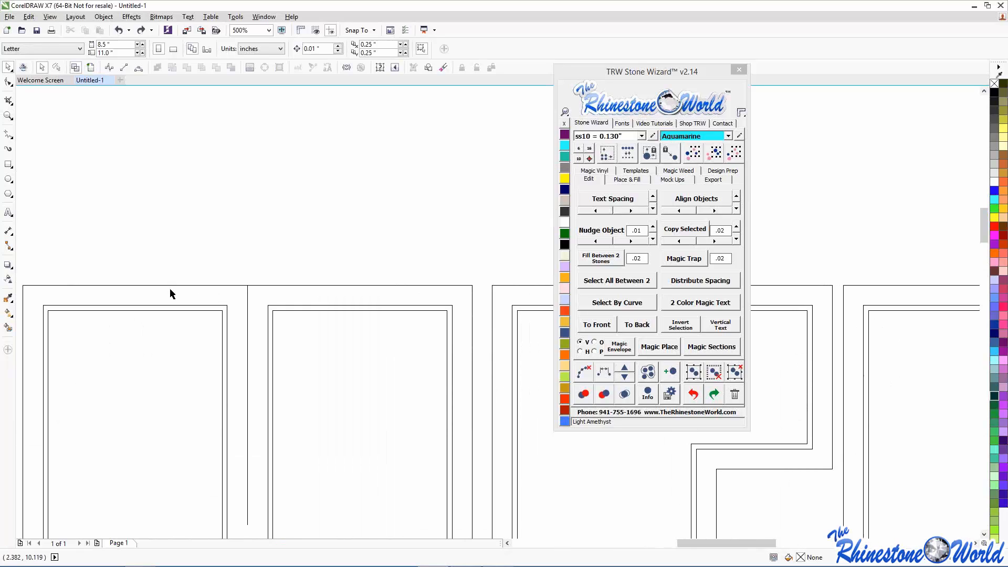
{"action": "left_click", "coordinate": [91, 68]}
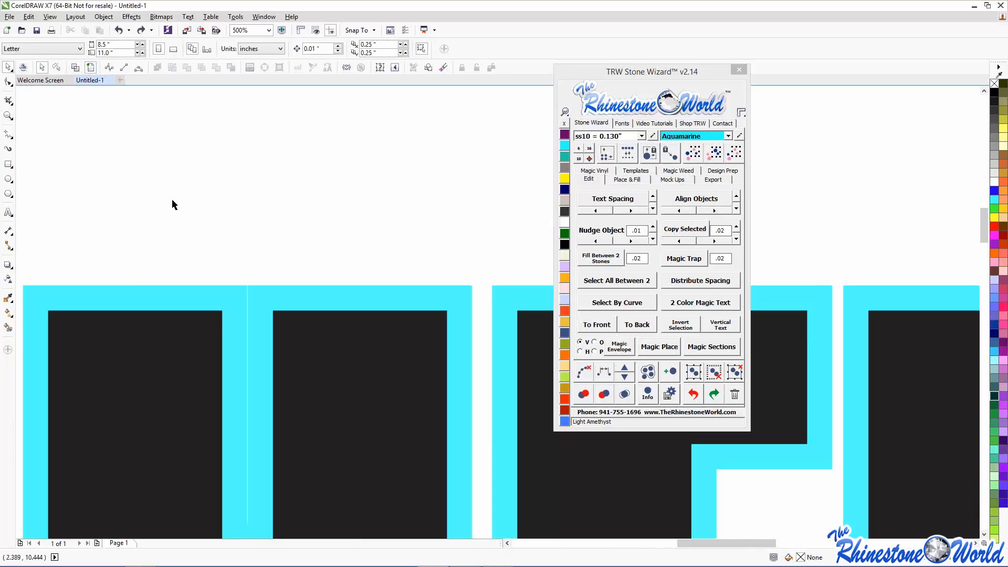
- Pull the black CHEER fill below the outline, undo it, and deselect
{"action": "scroll", "coordinate": [180, 193], "scroll_direction": "down", "scroll_amount": 4}
{"action": "left_click_drag", "start_coordinate": [183, 226], "coordinate": [191, 253]}
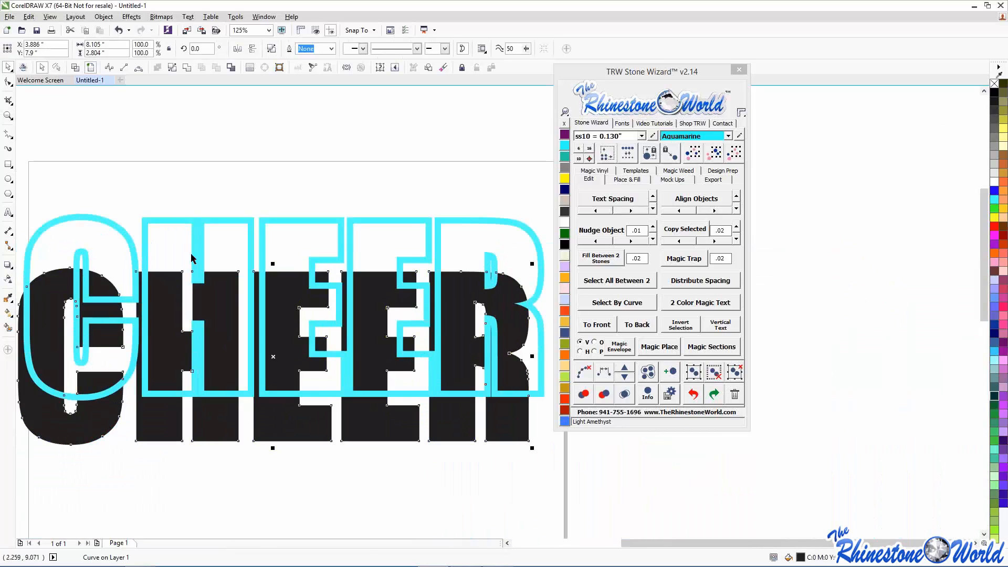
{"action": "key", "text": "ctrl+z"}
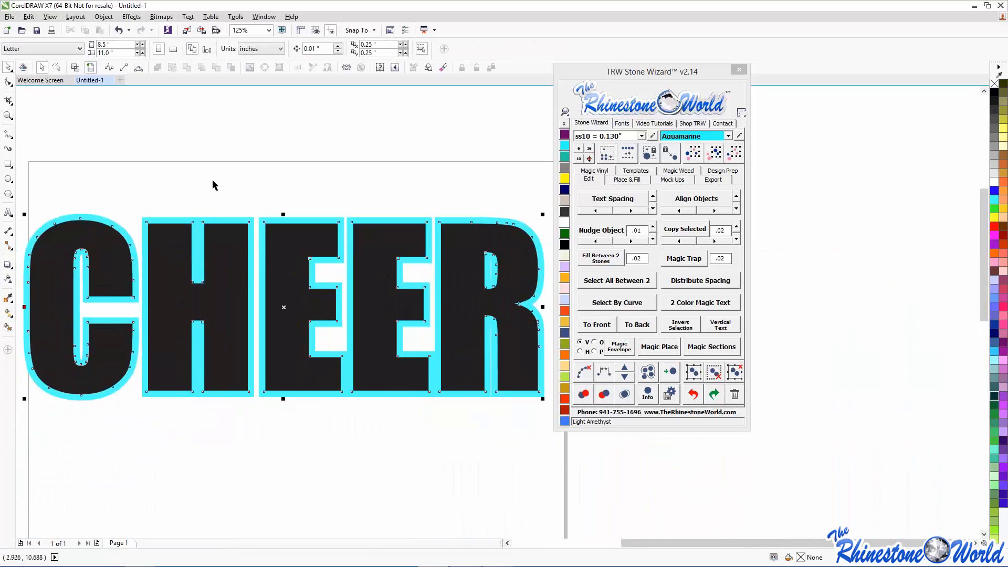
{"action": "left_click", "coordinate": [342, 172]}
{"action": "scroll", "coordinate": [212, 171], "scroll_direction": "down", "scroll_amount": 4}
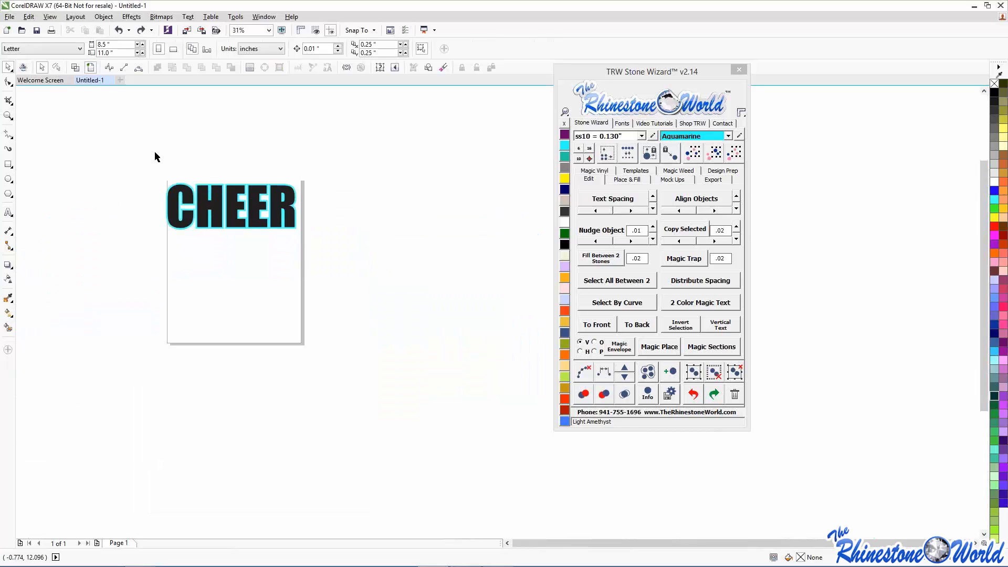
{"action": "scroll", "coordinate": [154, 156], "scroll_direction": "up", "scroll_amount": 2}
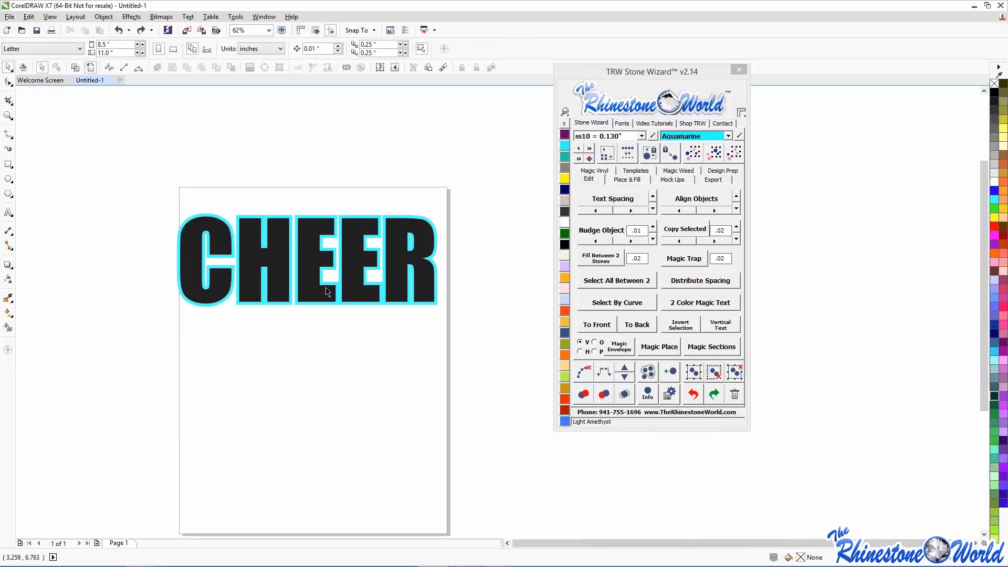
- Try adding rhinestones along CHEER's cyan outline, undo them, and set the stone colour to Citrine
{"action": "left_click", "coordinate": [430, 261]}
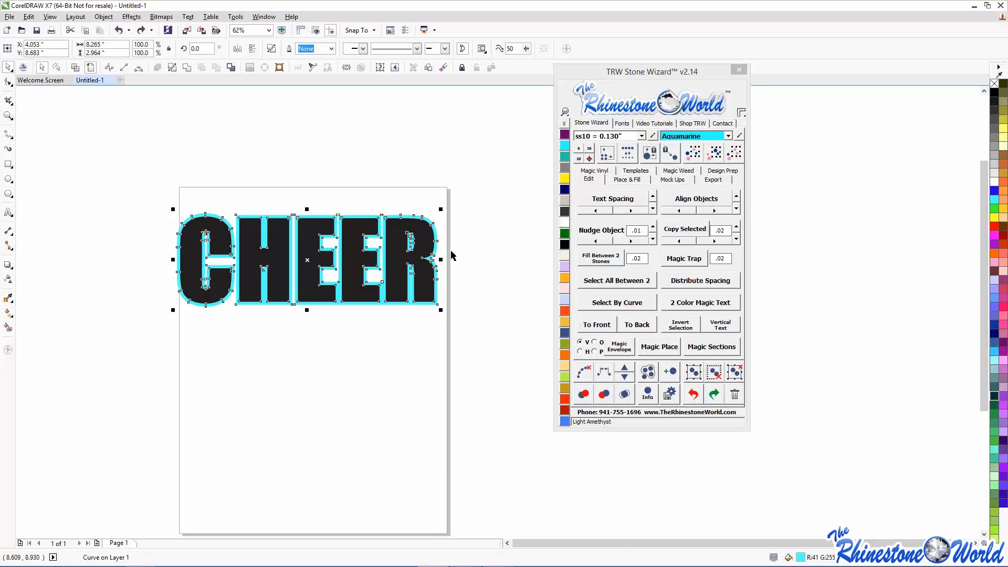
{"action": "scroll", "coordinate": [450, 250], "scroll_direction": "up", "scroll_amount": 2}
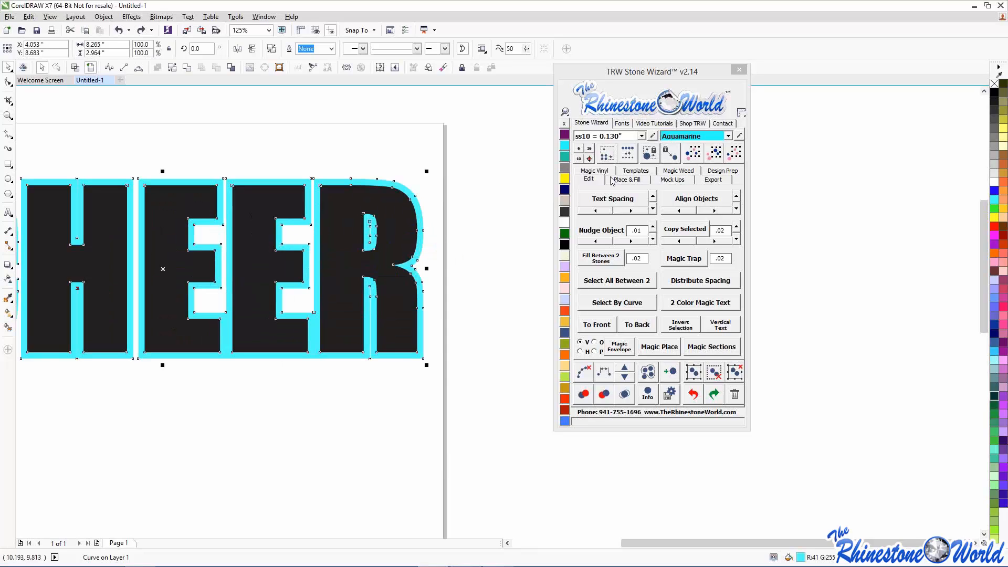
{"action": "left_click", "coordinate": [627, 180]}
{"action": "left_click", "coordinate": [625, 261]}
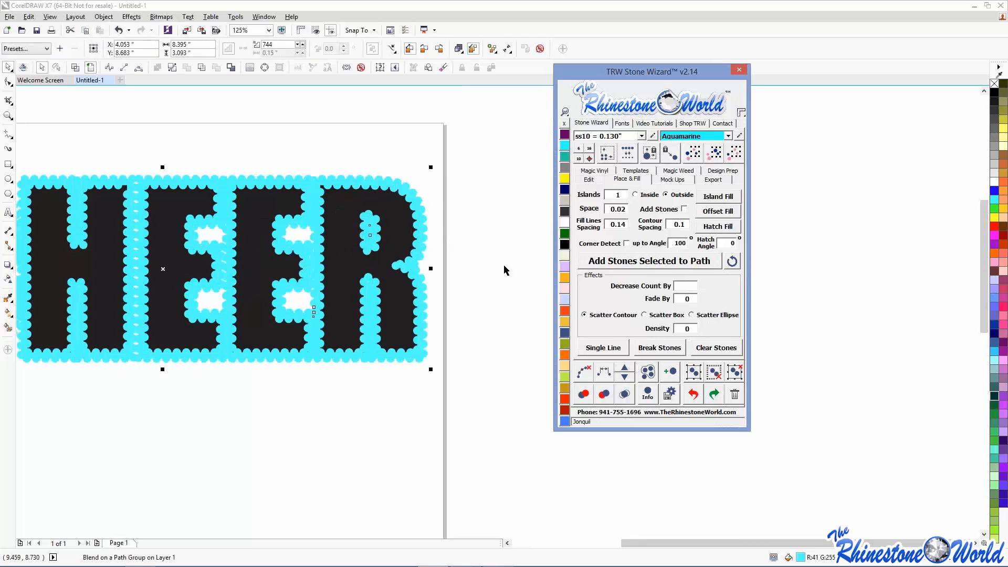
{"action": "left_click", "coordinate": [693, 393]}
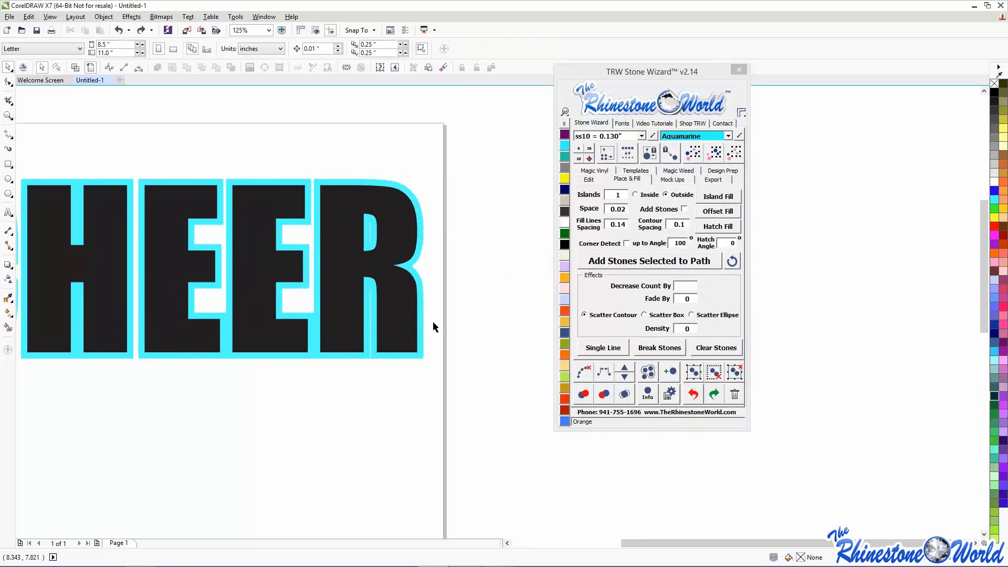
{"action": "left_click", "coordinate": [418, 321]}
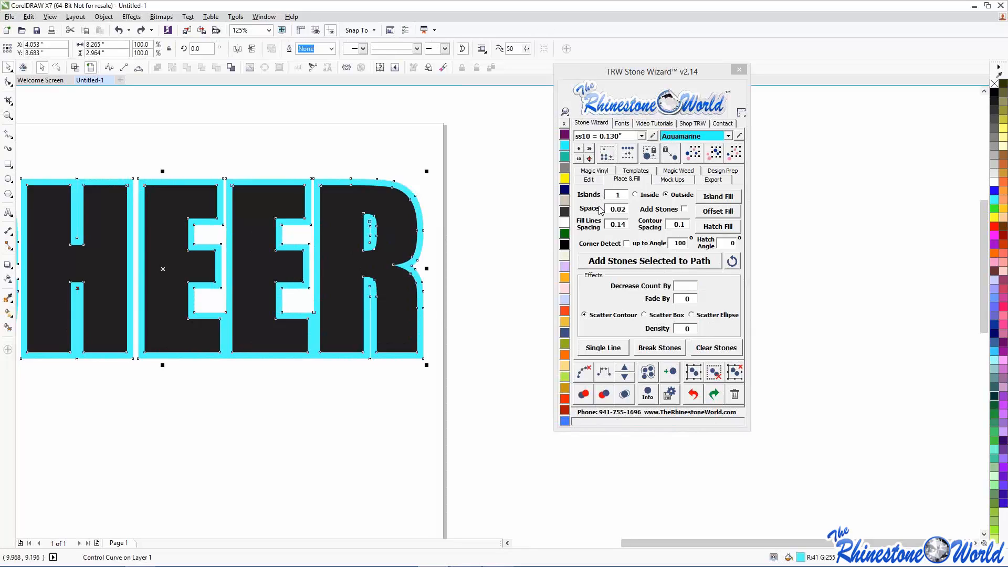
{"action": "left_click", "coordinate": [521, 210]}
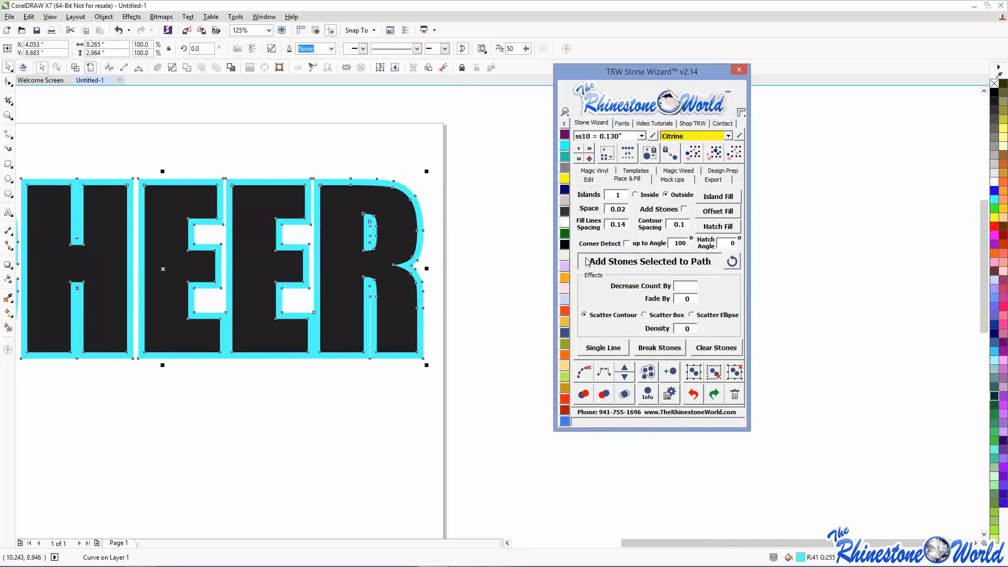
- Select the whole CHEER rhinestone design and delete it
{"action": "scroll", "coordinate": [191, 209], "scroll_direction": "down", "scroll_amount": 2}
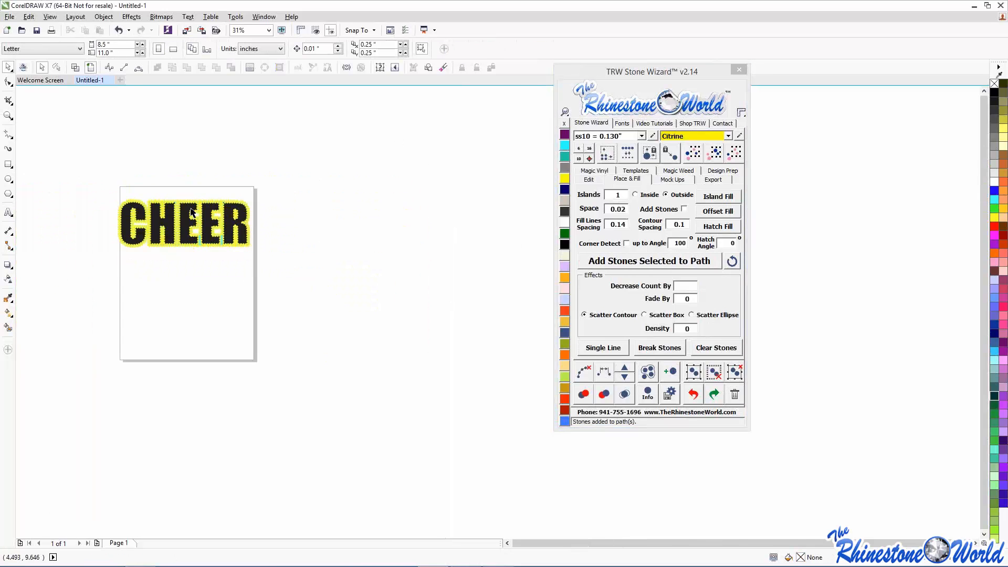
{"action": "scroll", "coordinate": [136, 200], "scroll_direction": "up", "scroll_amount": 2}
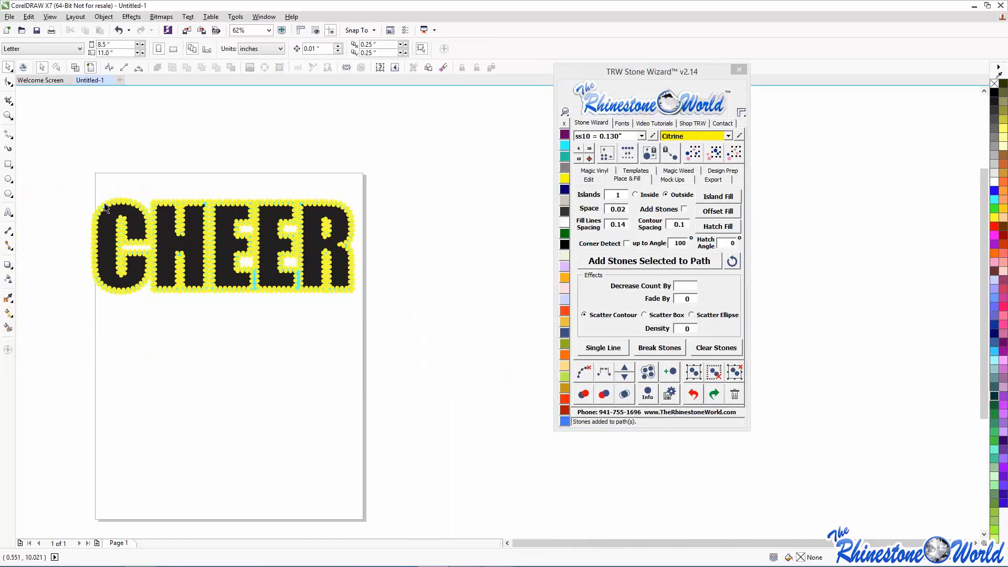
{"action": "scroll", "coordinate": [122, 203], "scroll_direction": "down", "scroll_amount": 2}
{"action": "left_click_drag", "start_coordinate": [59, 171], "coordinate": [381, 350]}
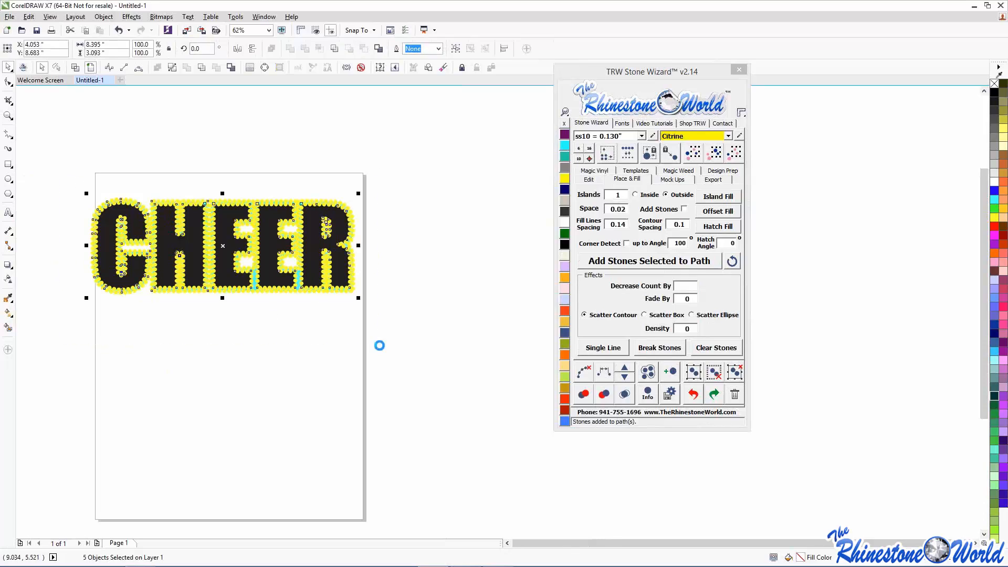
{"action": "key", "text": "Delete"}
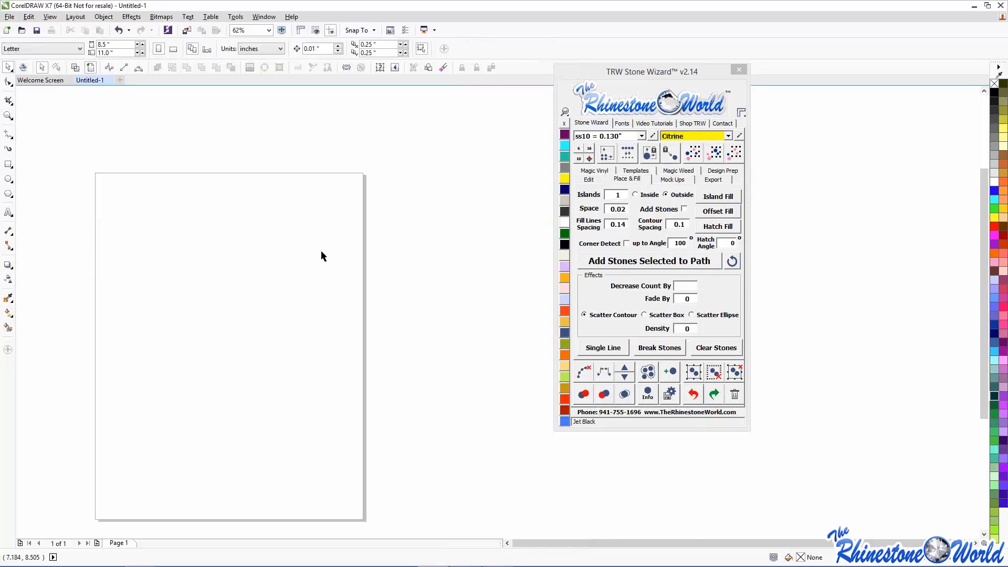
- Add the text TRW on the page and enlarge it to about 210 pt
{"action": "left_click", "coordinate": [588, 179]}
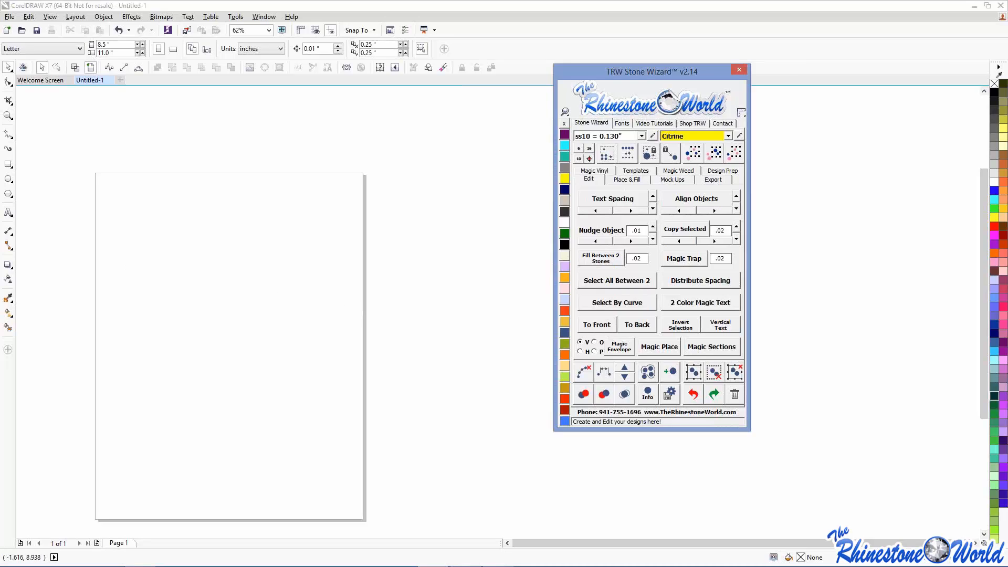
{"action": "left_click", "coordinate": [9, 212]}
{"action": "left_click", "coordinate": [177, 222]}
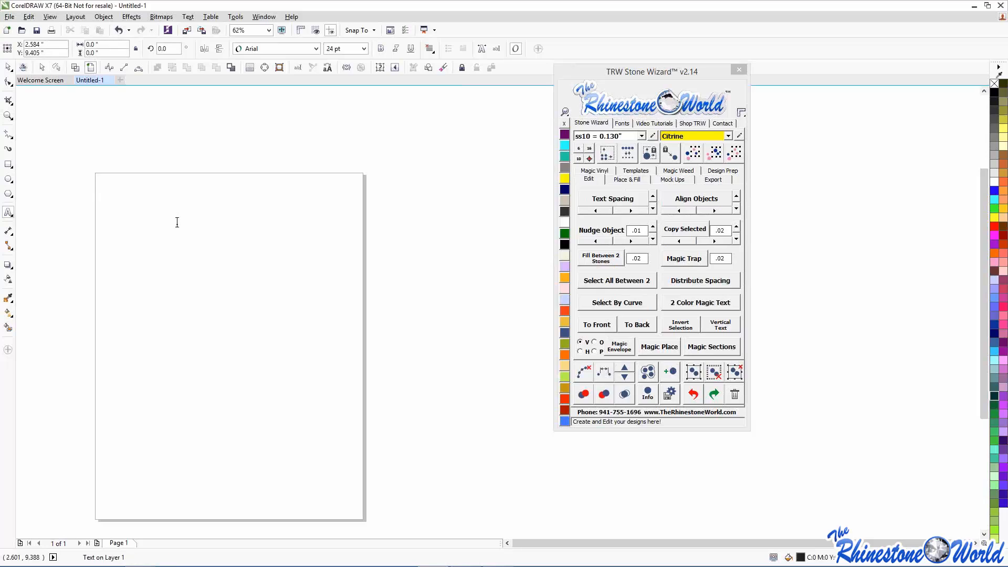
{"action": "type", "text": "trw"}
{"action": "key", "text": "BackSpace"}
{"action": "key", "text": "BackSpace"}
{"action": "key", "text": "BackSpace"}
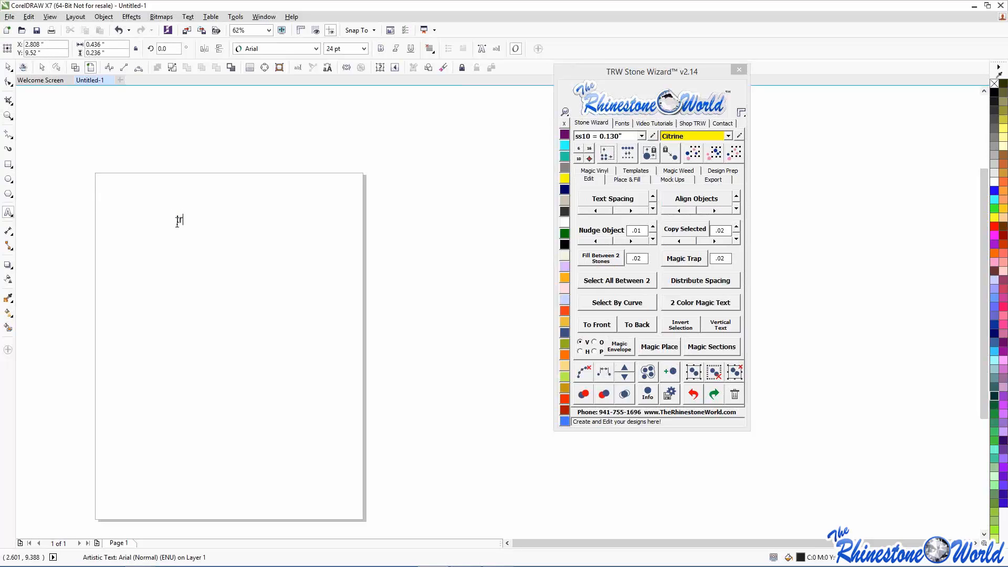
{"action": "type", "text": "TW"}
{"action": "key", "text": "BackSpace"}
{"action": "type", "text": "RW"}
{"action": "left_click_drag", "start_coordinate": [205, 228], "coordinate": [385, 284]}
- Try the TRW Soccer Ball, Football Laces, Basketball Pattern and Baseball fonts, then move TRW top-left
{"action": "left_click", "coordinate": [622, 123]}
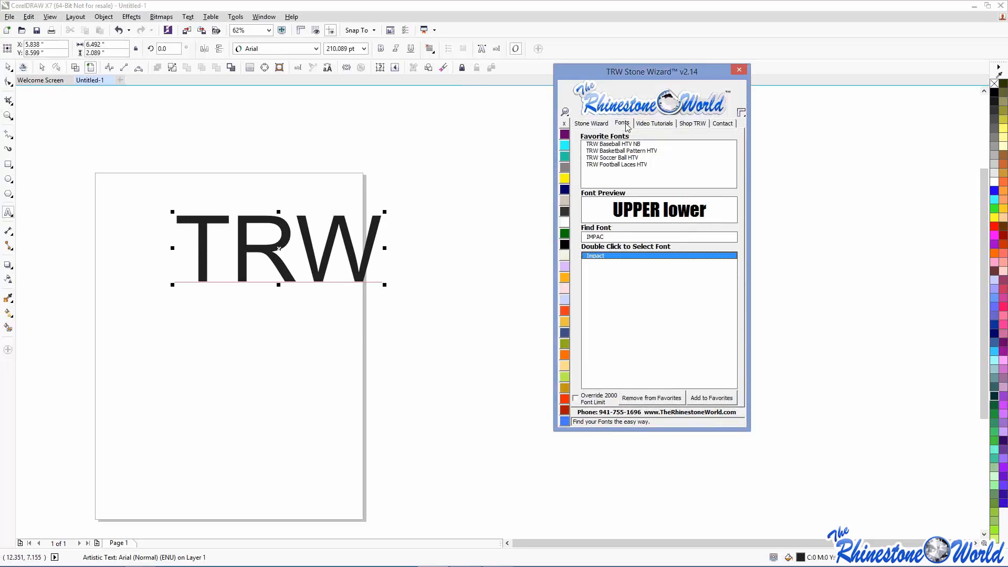
{"action": "double_click", "coordinate": [610, 157]}
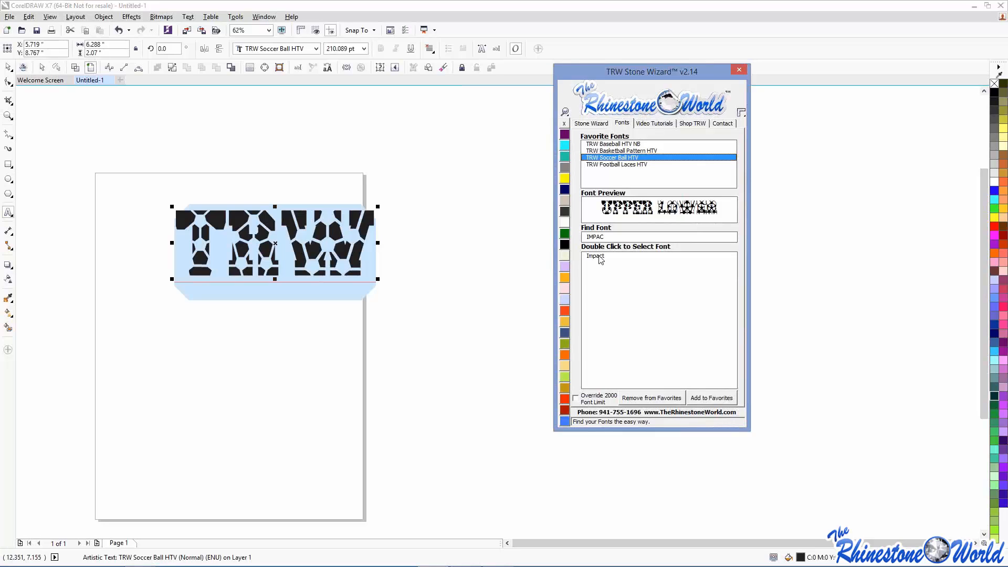
{"action": "double_click", "coordinate": [606, 165]}
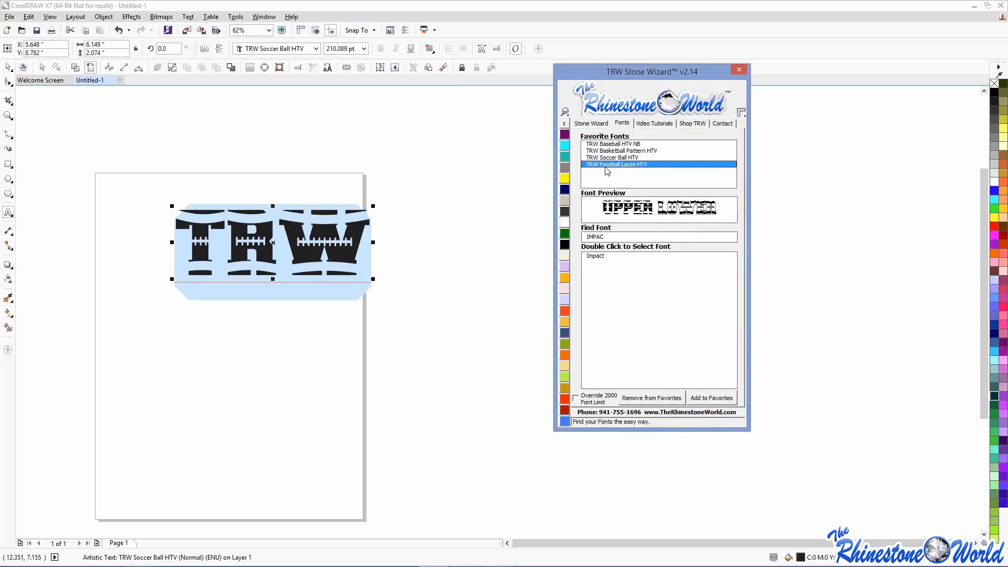
{"action": "double_click", "coordinate": [617, 152]}
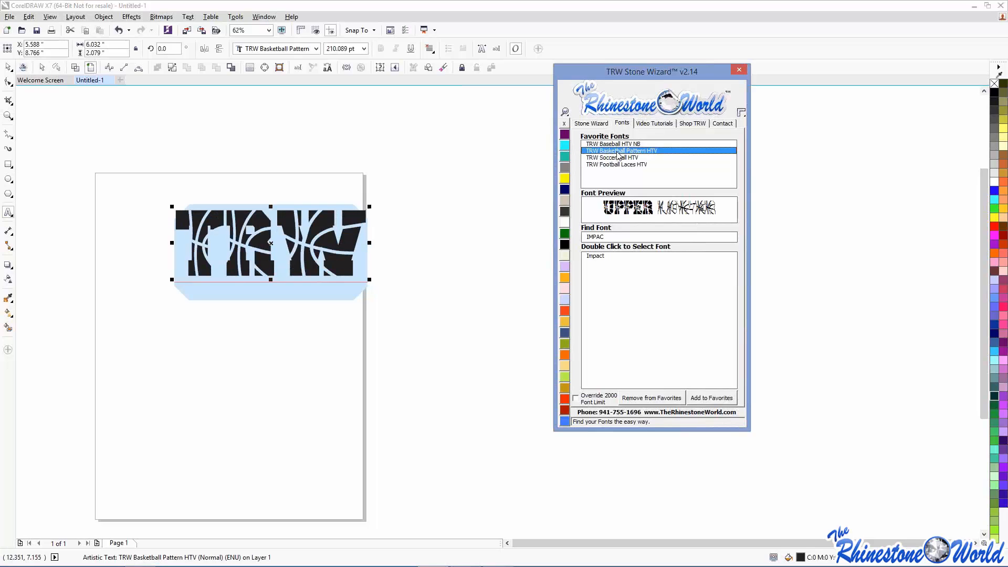
{"action": "double_click", "coordinate": [618, 144]}
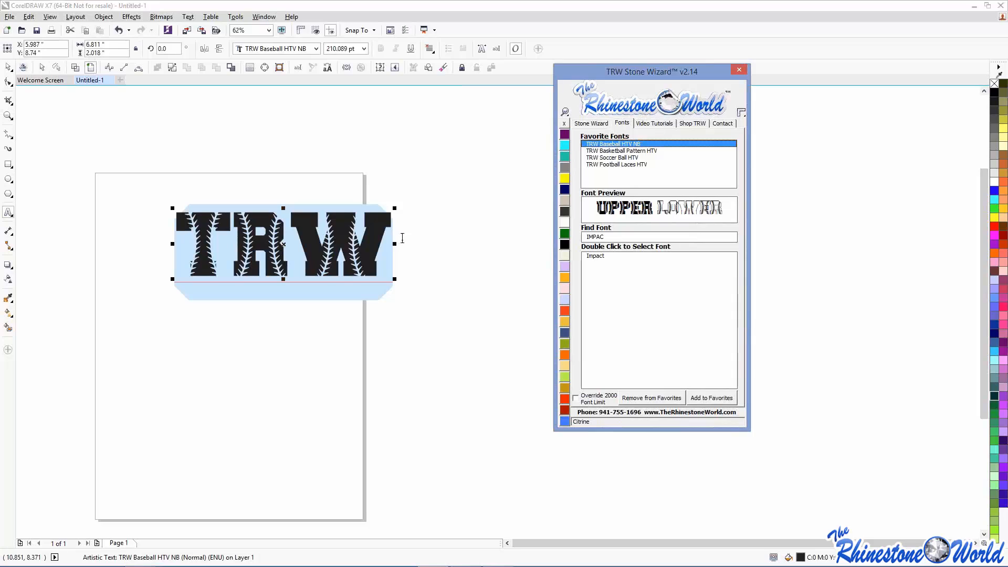
{"action": "left_click_drag", "start_coordinate": [294, 242], "coordinate": [222, 228]}
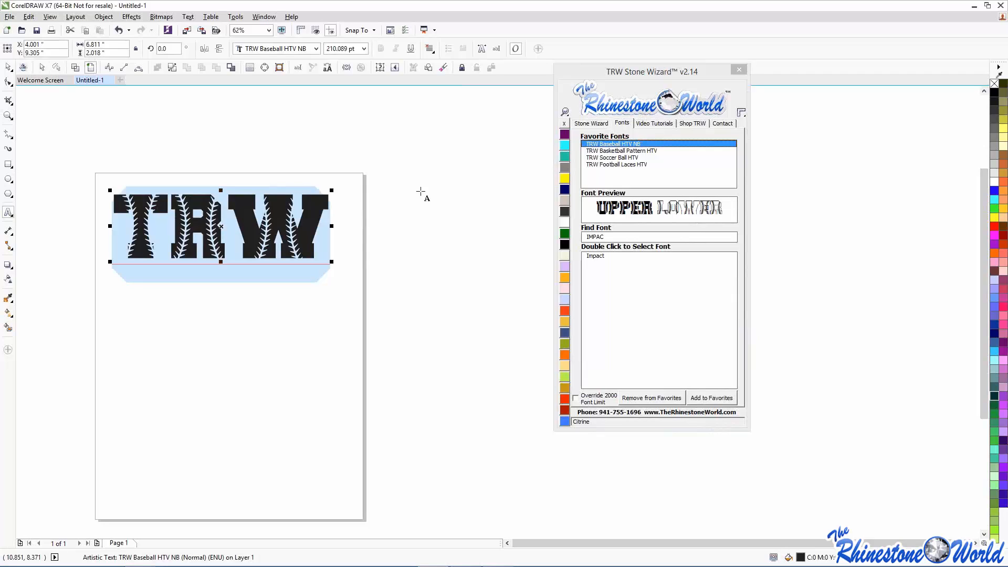
- Search fonts for ARIAL and set TRW in Arial Black
{"action": "left_click", "coordinate": [598, 257]}
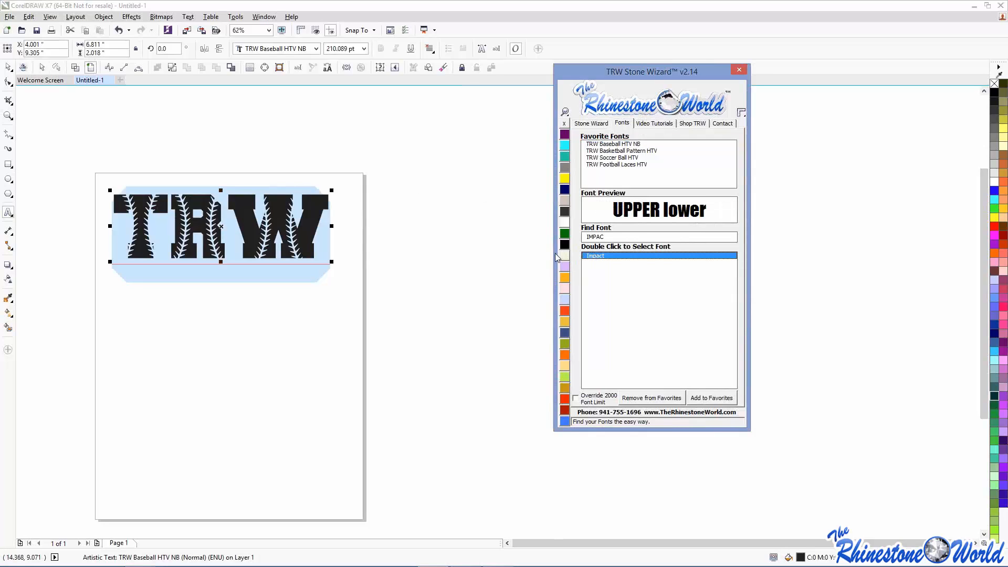
{"action": "left_click_drag", "start_coordinate": [619, 236], "coordinate": [547, 235]}
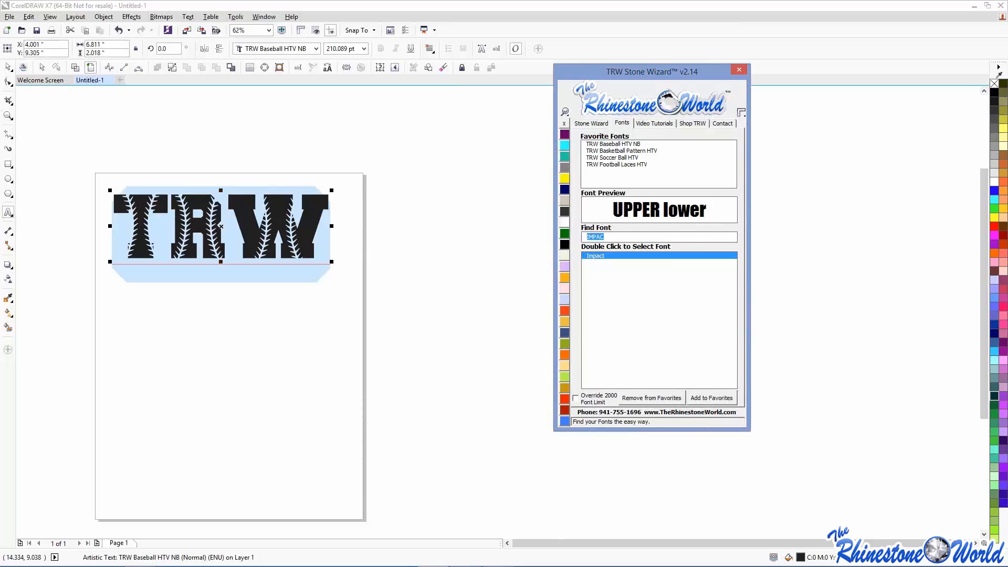
{"action": "type", "text": "ARIAL"}
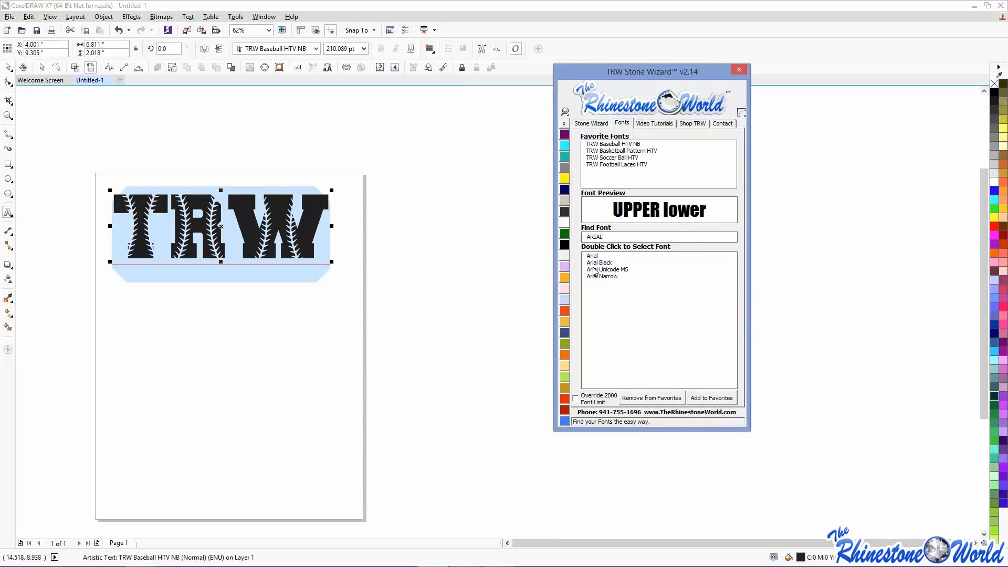
{"action": "double_click", "coordinate": [598, 262]}
{"action": "left_click", "coordinate": [8, 67]}
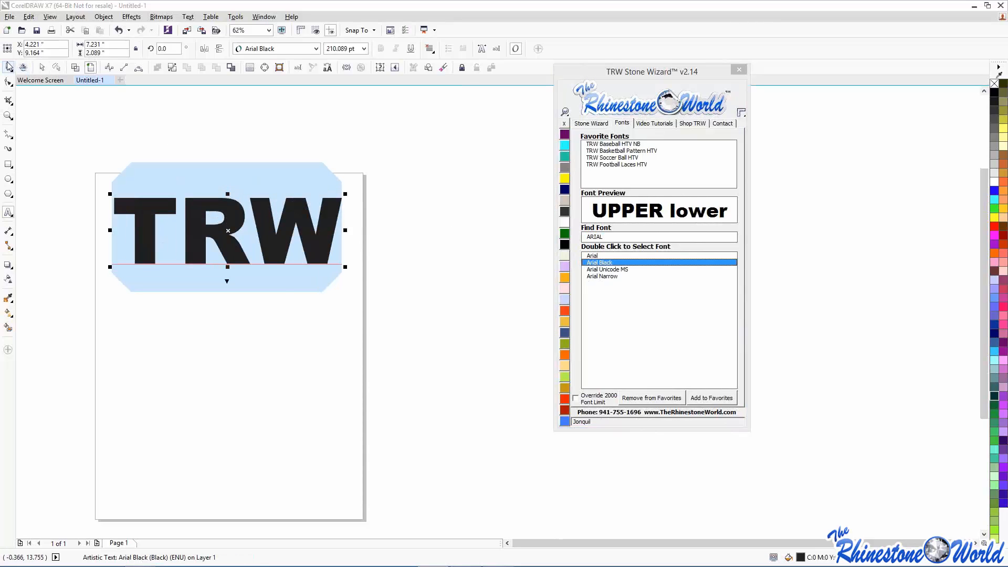
{"action": "left_click", "coordinate": [582, 123]}
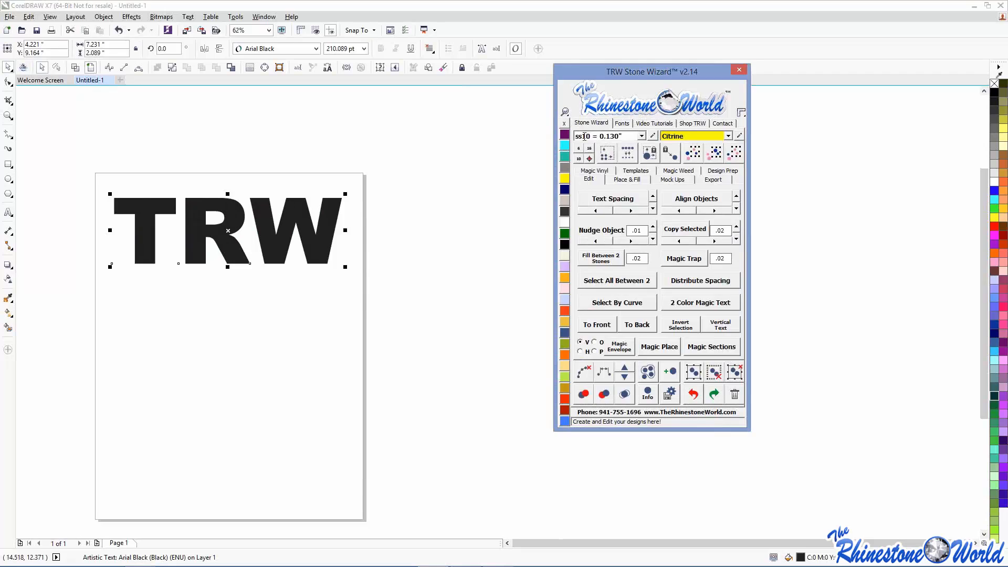
- Set Contour Spacing 0.2 and Islands 2, create the outlines around TRW, then undo them
{"action": "left_click", "coordinate": [626, 179]}
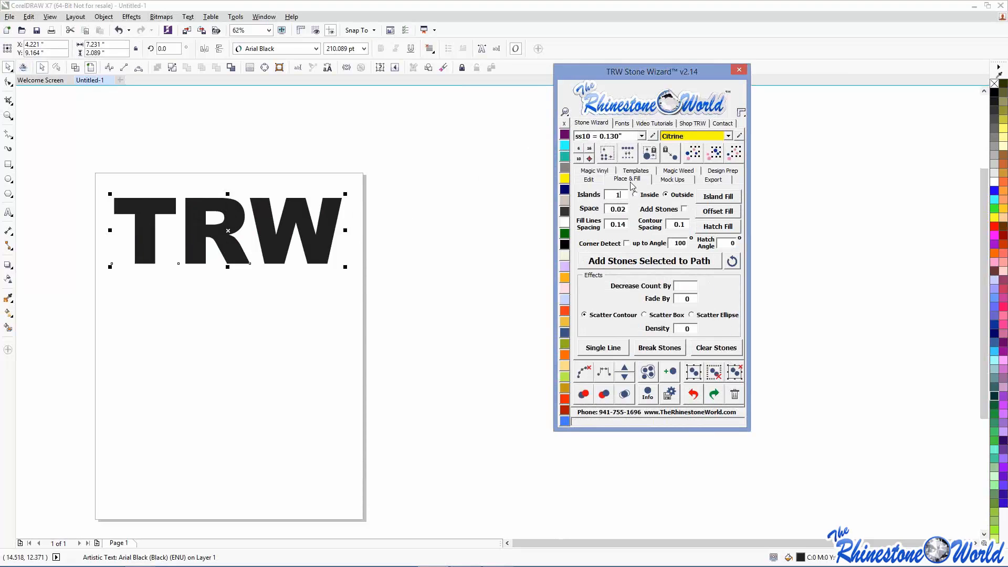
{"action": "left_click", "coordinate": [687, 225]}
{"action": "key", "text": "BackSpace"}
{"action": "type", "text": "2"}
{"action": "left_click", "coordinate": [613, 197]}
{"action": "key", "text": "BackSpace"}
{"action": "type", "text": "2"}
{"action": "left_click", "coordinate": [716, 197]}
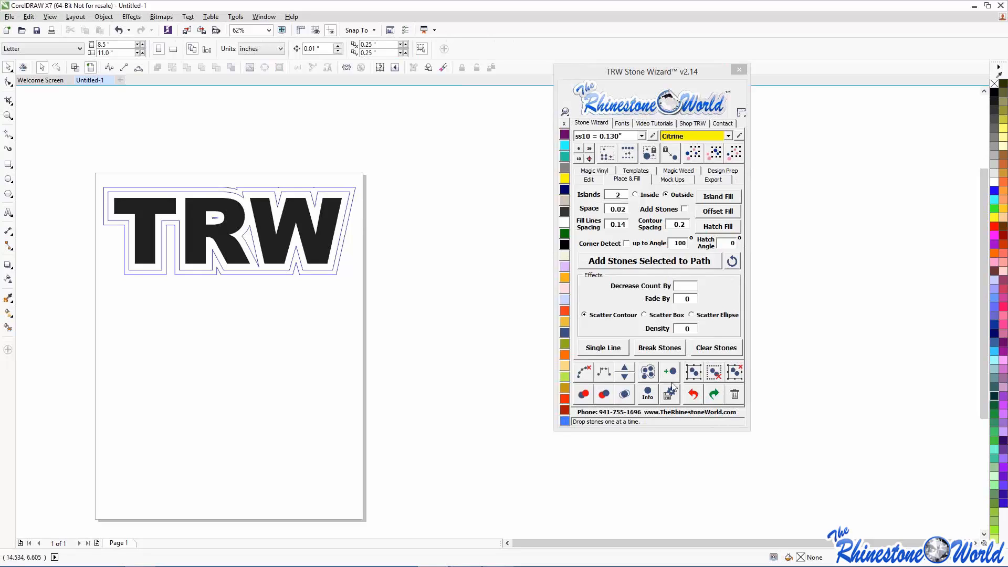
{"action": "left_click", "coordinate": [693, 394]}
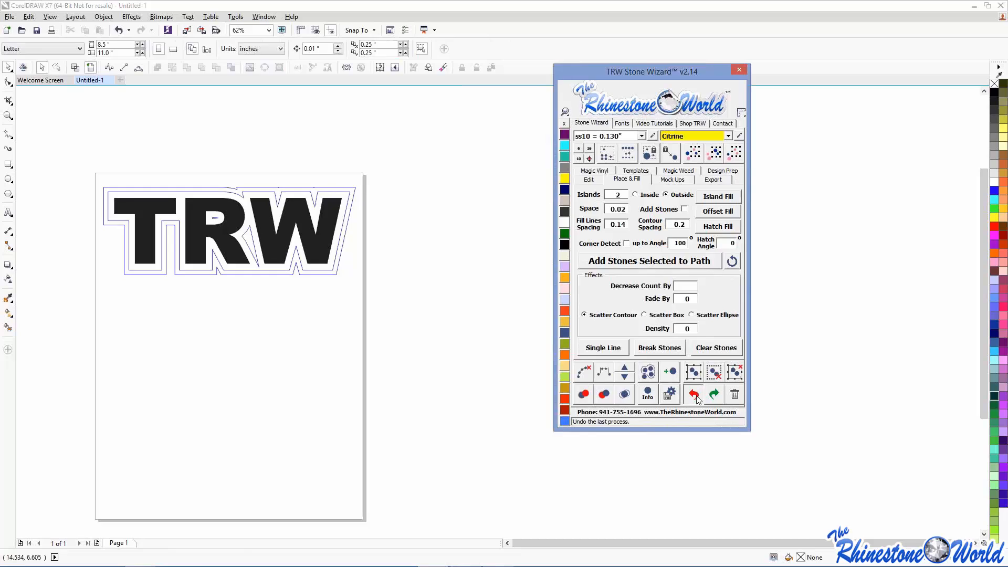
- Set Islands to 1 and create a single offset outline around TRW without stones
{"action": "left_click", "coordinate": [611, 198]}
{"action": "key", "text": "BackSpace"}
{"action": "type", "text": "1"}
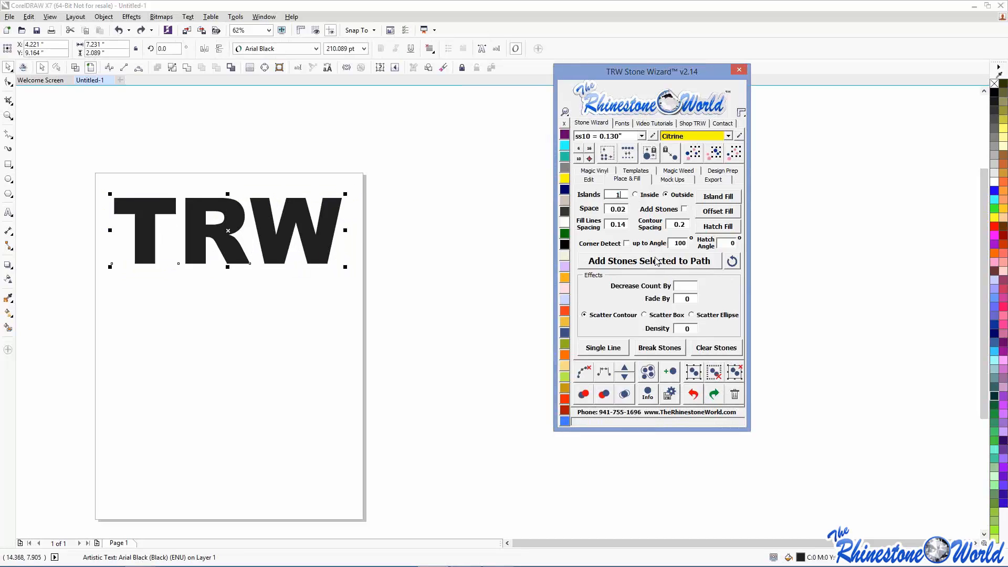
{"action": "left_click", "coordinate": [657, 260]}
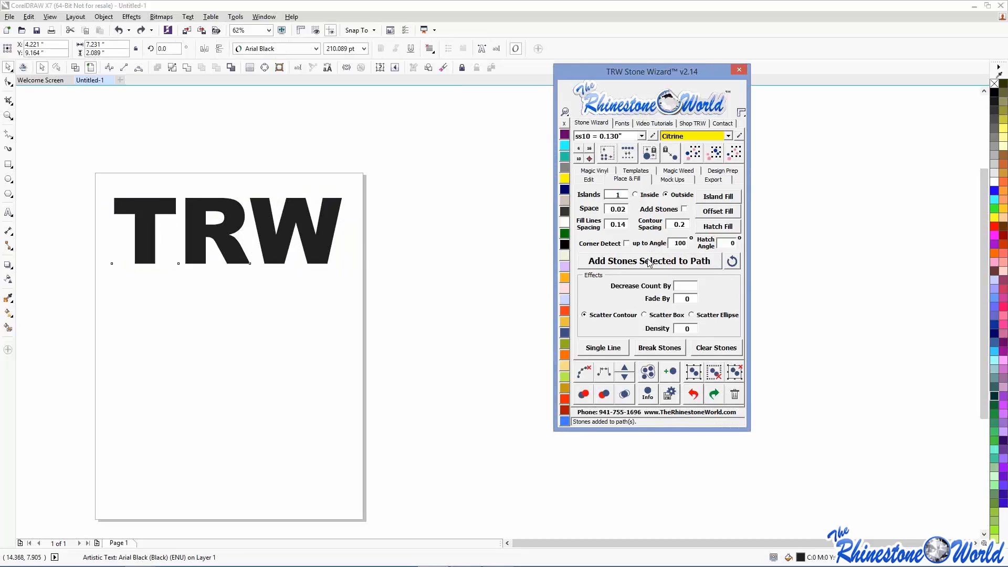
{"action": "left_click", "coordinate": [693, 394]}
{"action": "left_click", "coordinate": [708, 198]}
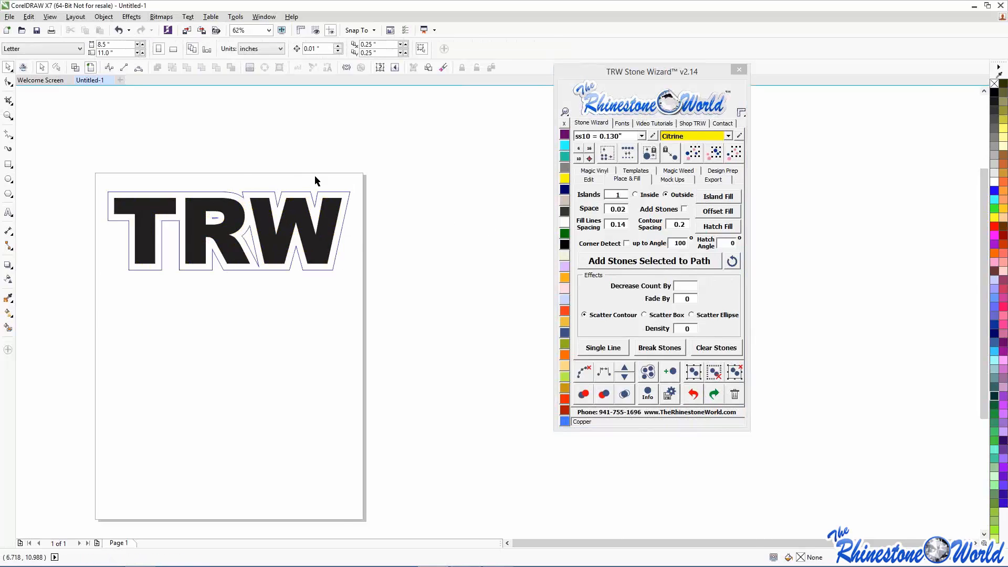
- Set contour spacing to 0.1 and add a second, wider offset outline around TRW
{"action": "scroll", "coordinate": [335, 195], "scroll_direction": "up", "scroll_amount": 4}
{"action": "left_click", "coordinate": [347, 208]}
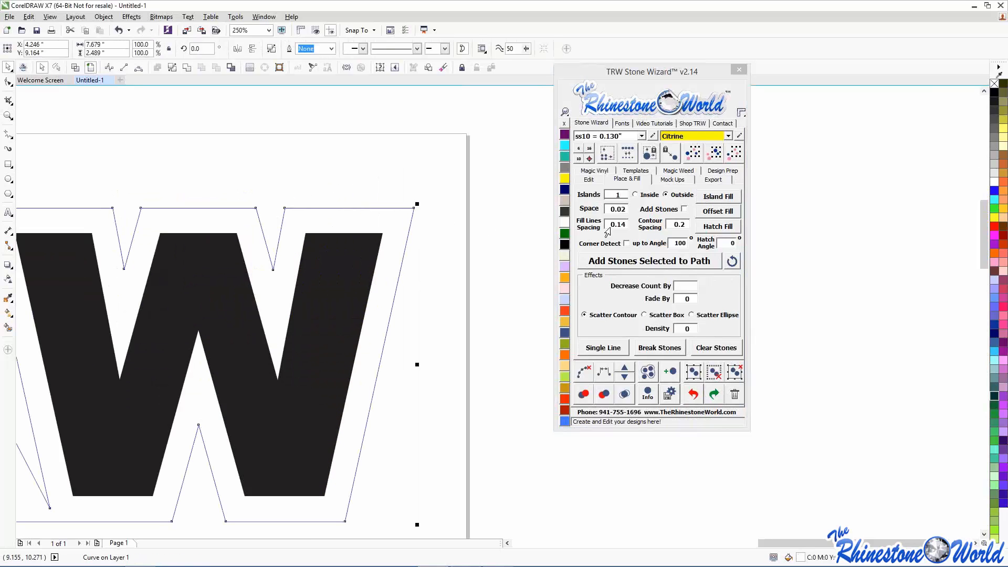
{"action": "left_click", "coordinate": [687, 224]}
{"action": "key", "text": "BackSpace"}
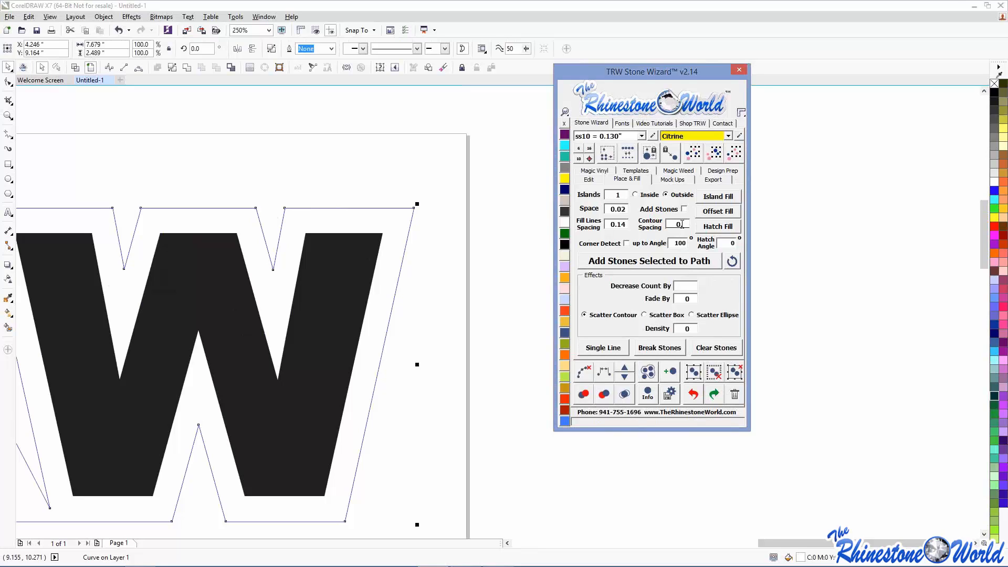
{"action": "type", "text": "1"}
{"action": "left_click", "coordinate": [718, 196]}
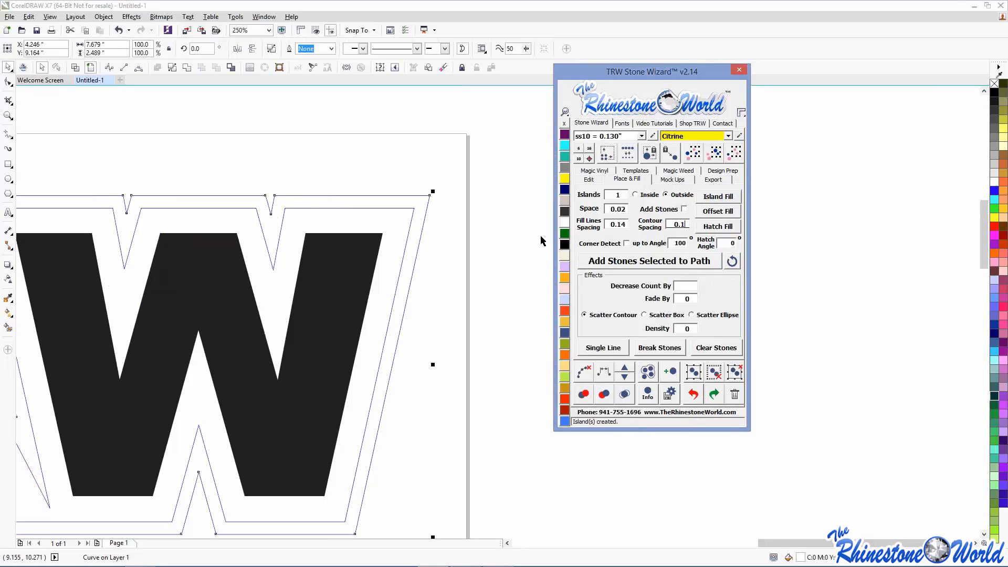
- Place yellow rhinestones along the inner outline around the letters
{"action": "left_click", "coordinate": [510, 261]}
{"action": "scroll", "coordinate": [510, 261], "scroll_direction": "down", "scroll_amount": 3}
{"action": "scroll", "coordinate": [446, 232], "scroll_direction": "up", "scroll_amount": 3}
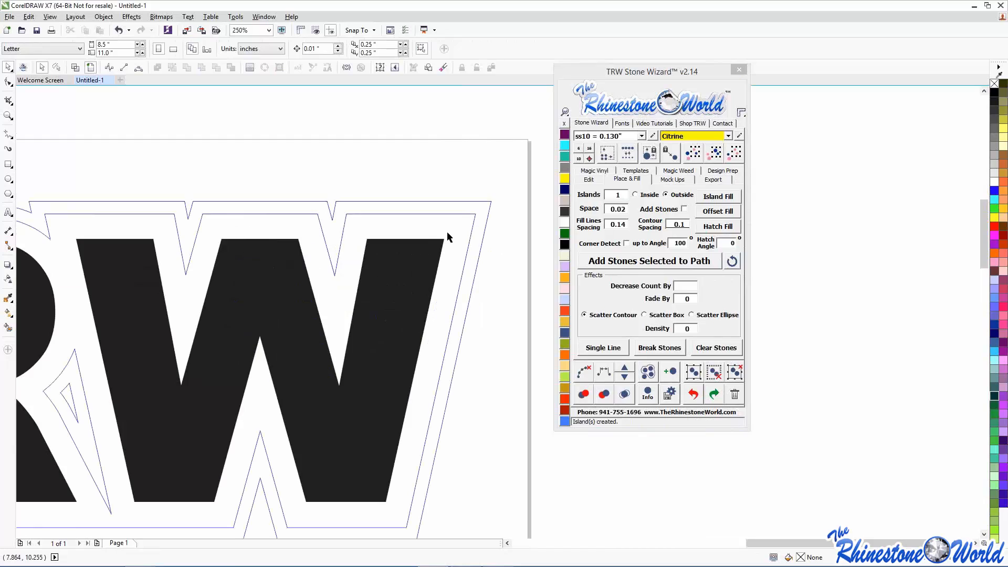
{"action": "left_click", "coordinate": [468, 251]}
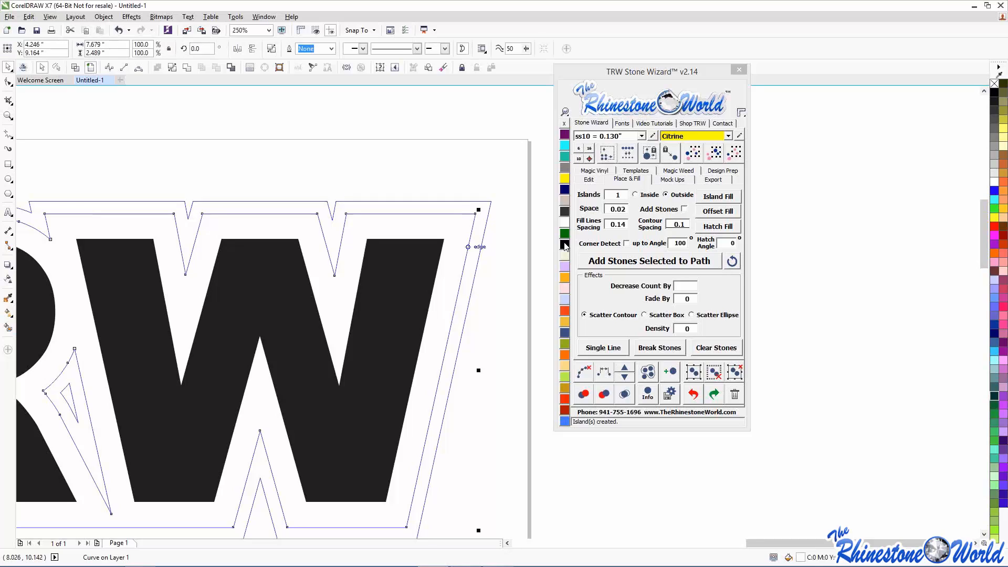
{"action": "left_click", "coordinate": [608, 262]}
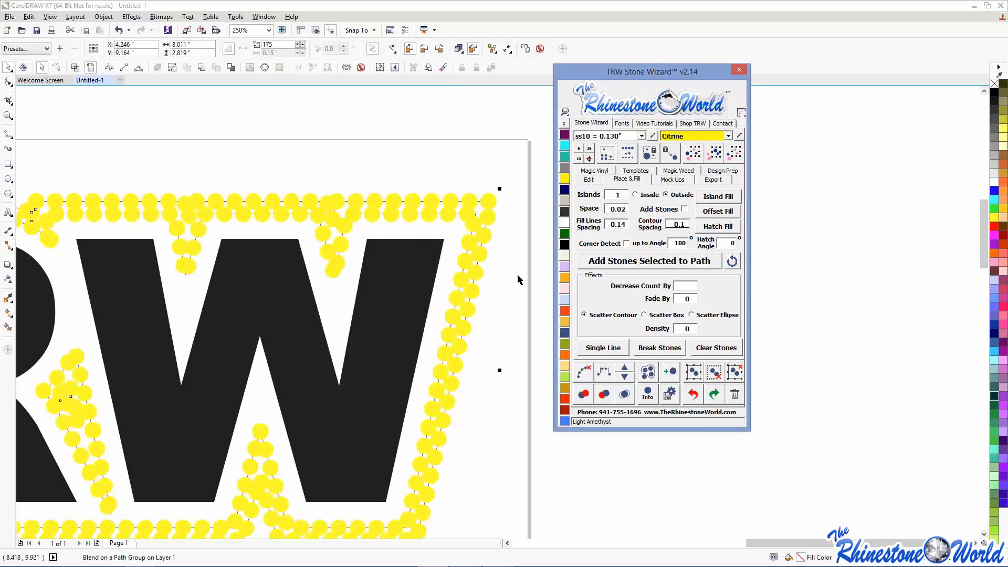
- Undo the stones and both offset outlines, leaving plain black TRW
{"action": "scroll", "coordinate": [519, 303], "scroll_direction": "down", "scroll_amount": 4}
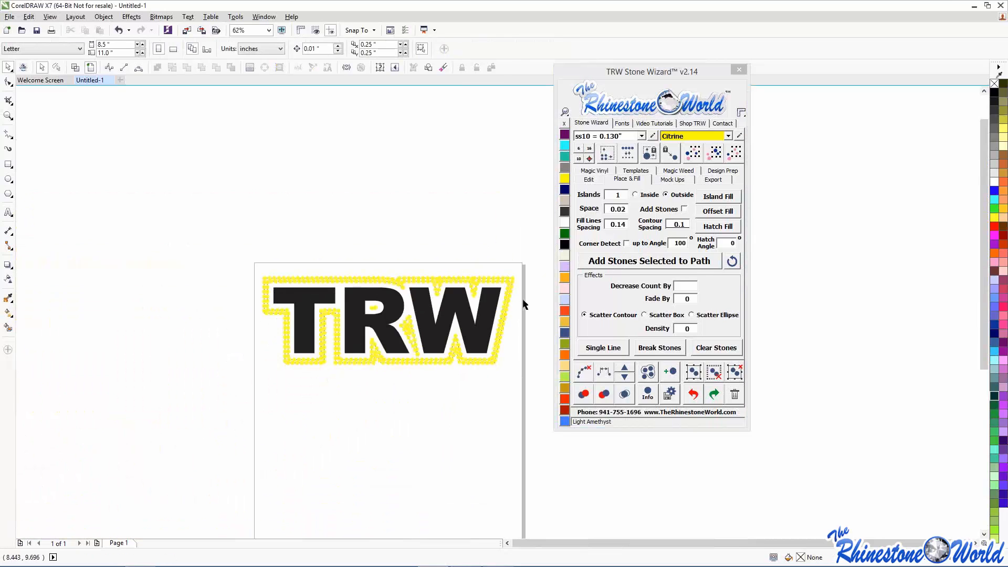
{"action": "left_click", "coordinate": [693, 395]}
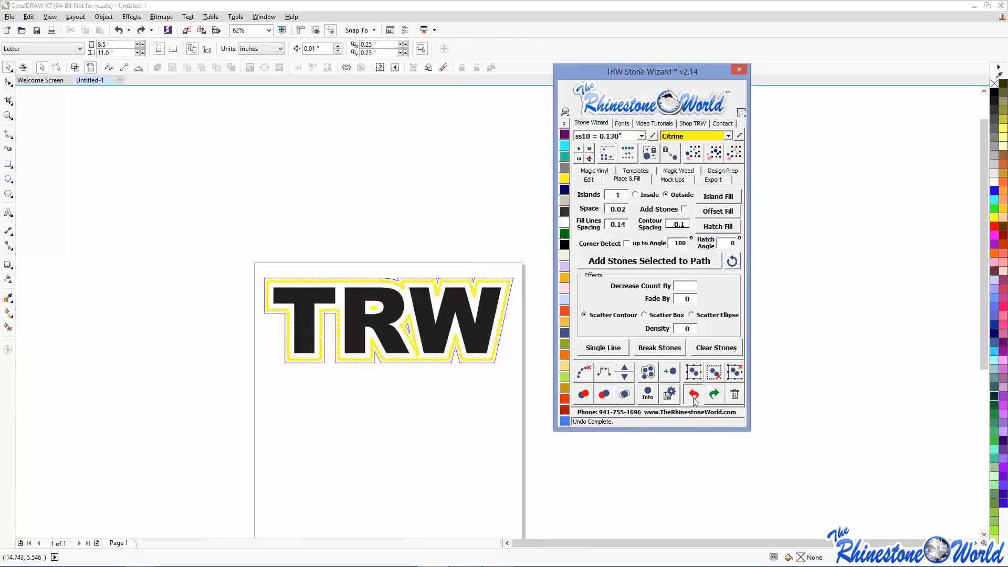
{"action": "left_click", "coordinate": [694, 399]}
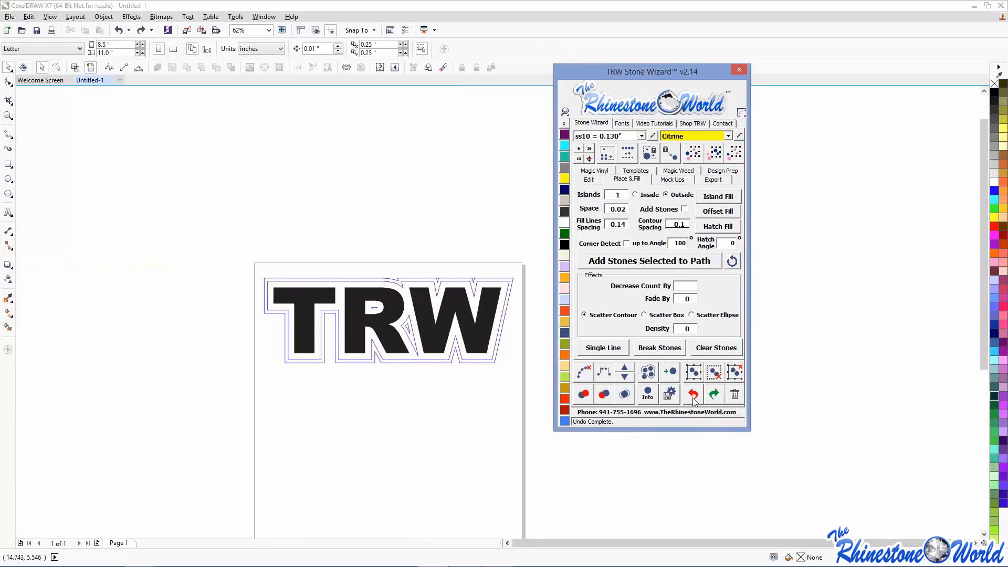
{"action": "left_click", "coordinate": [693, 398]}
{"action": "left_click", "coordinate": [694, 398]}
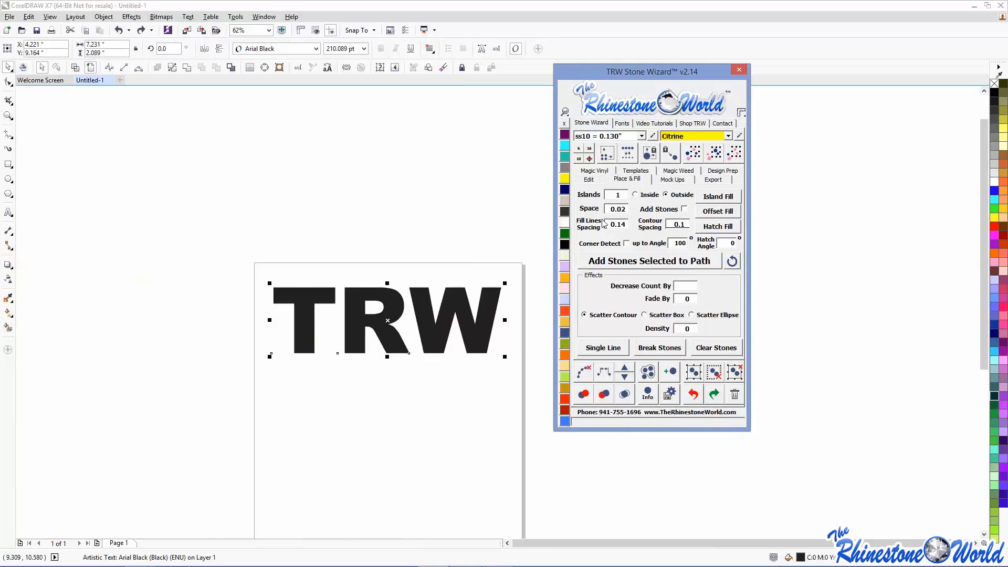
- Create an offset outline around TRW, color it yellow, and select text and outline together
{"action": "left_click", "coordinate": [599, 180]}
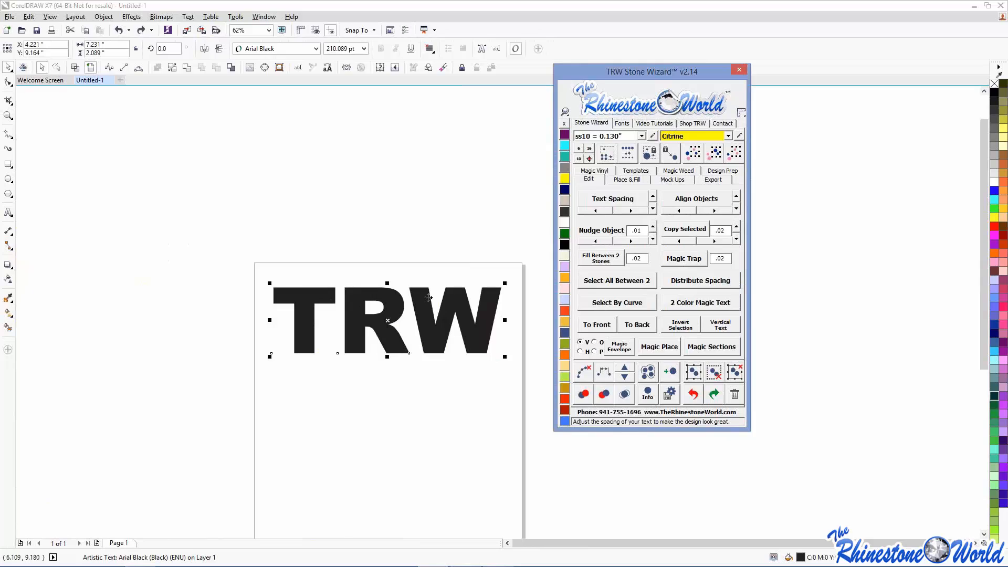
{"action": "left_click", "coordinate": [644, 181]}
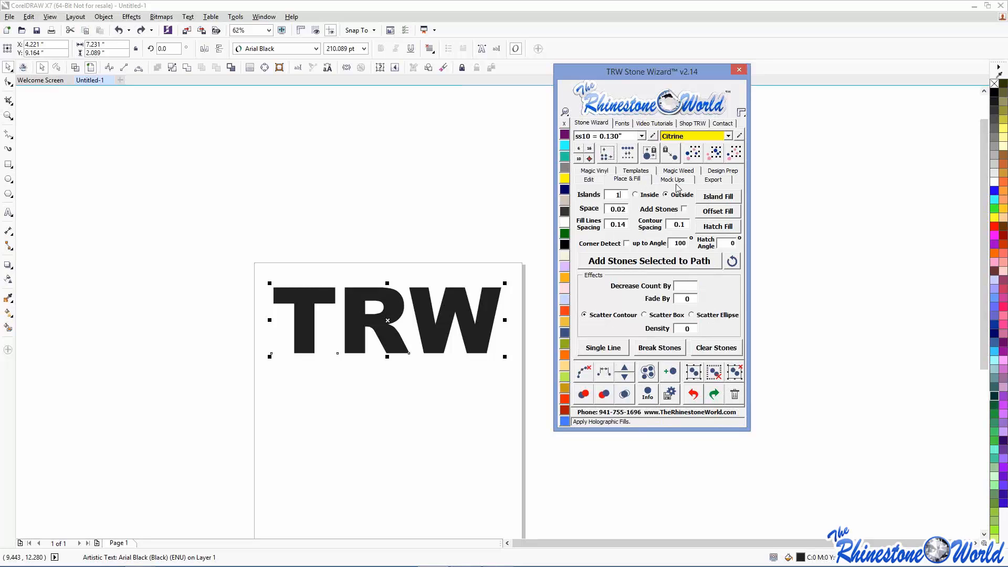
{"action": "left_click", "coordinate": [712, 197]}
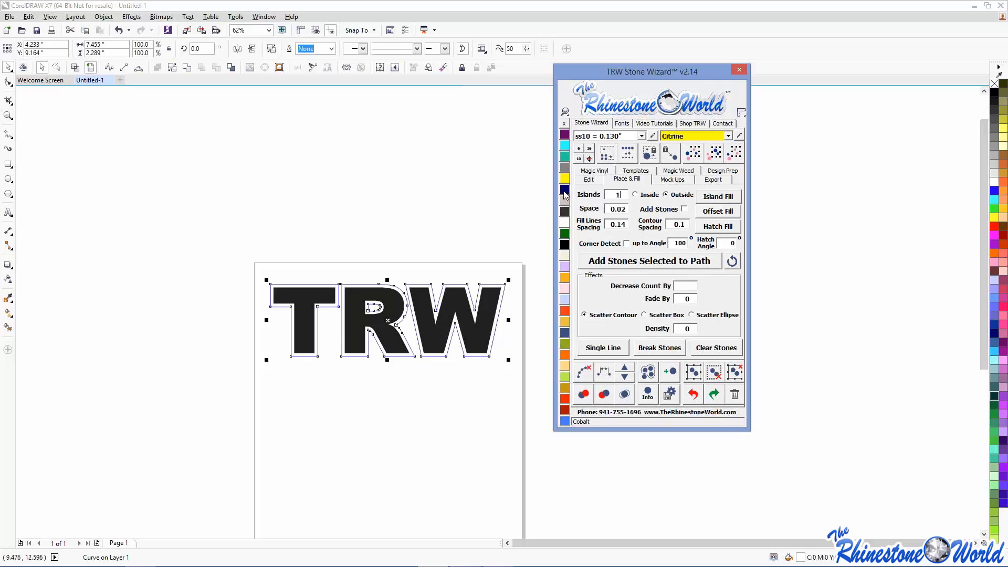
{"action": "left_click", "coordinate": [567, 182]}
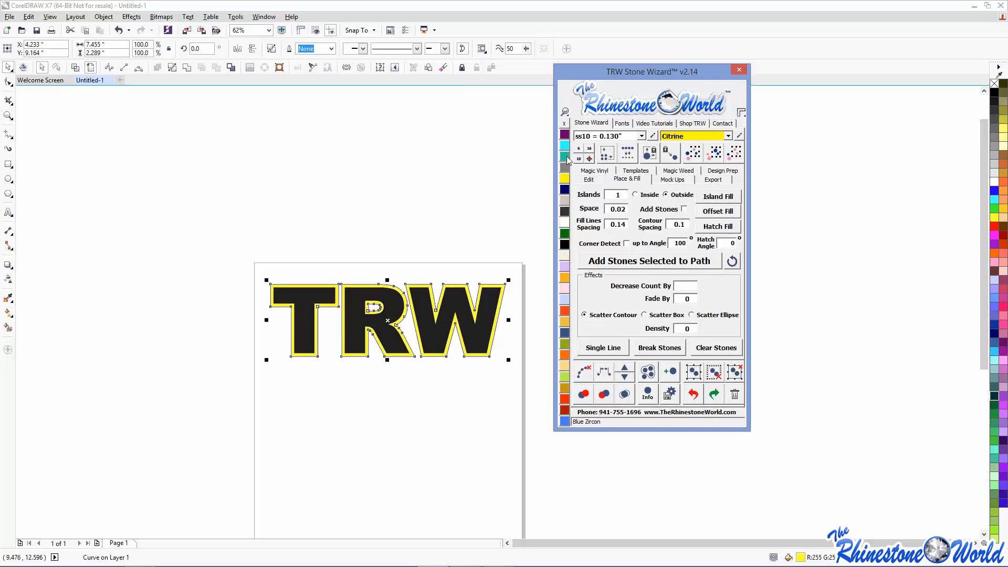
{"action": "left_click", "coordinate": [489, 183]}
{"action": "left_click_drag", "start_coordinate": [246, 234], "coordinate": [525, 394]}
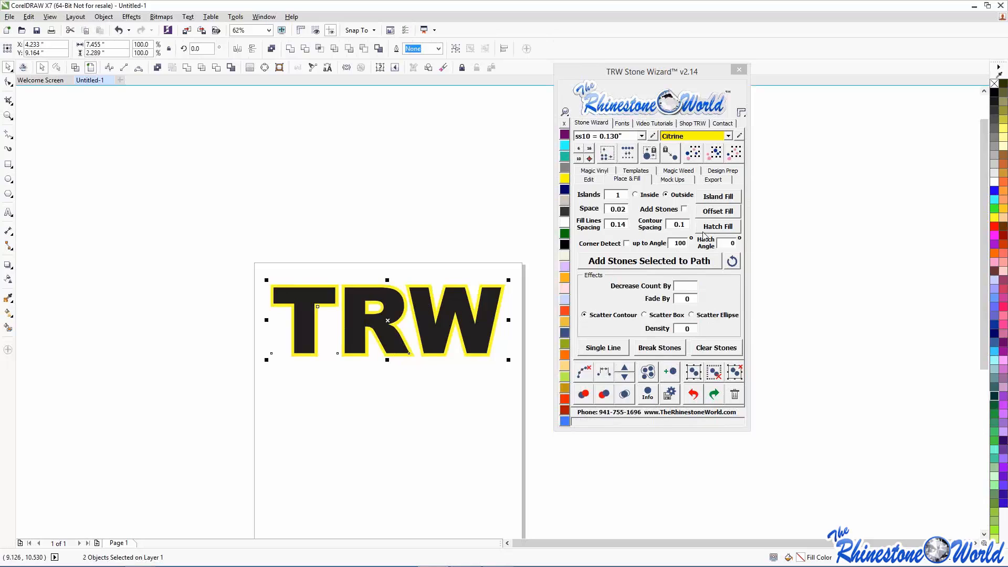
- Pull the black TRW text away from its yellow outline, then undo the move
{"action": "left_click", "coordinate": [589, 180]}
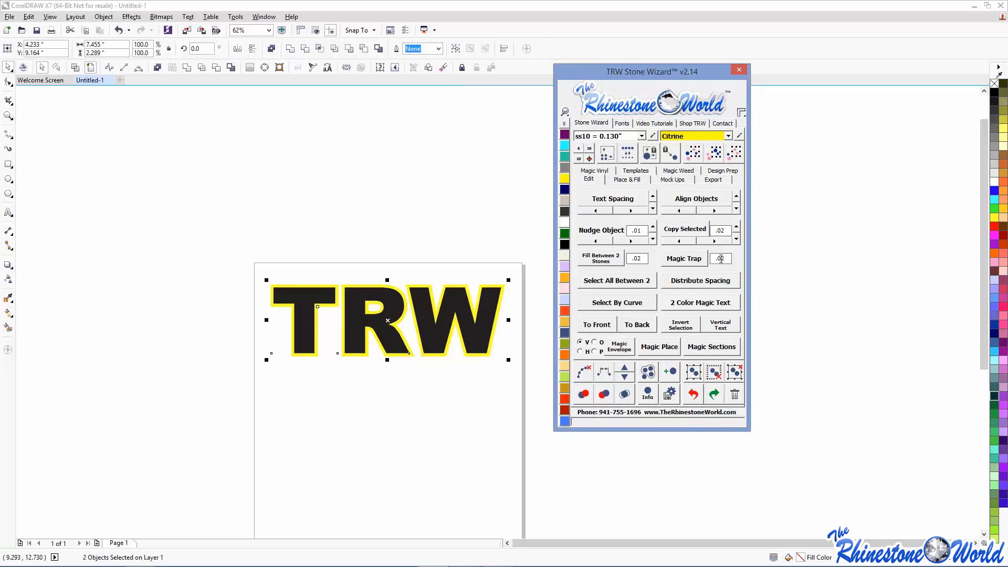
{"action": "left_click", "coordinate": [440, 386]}
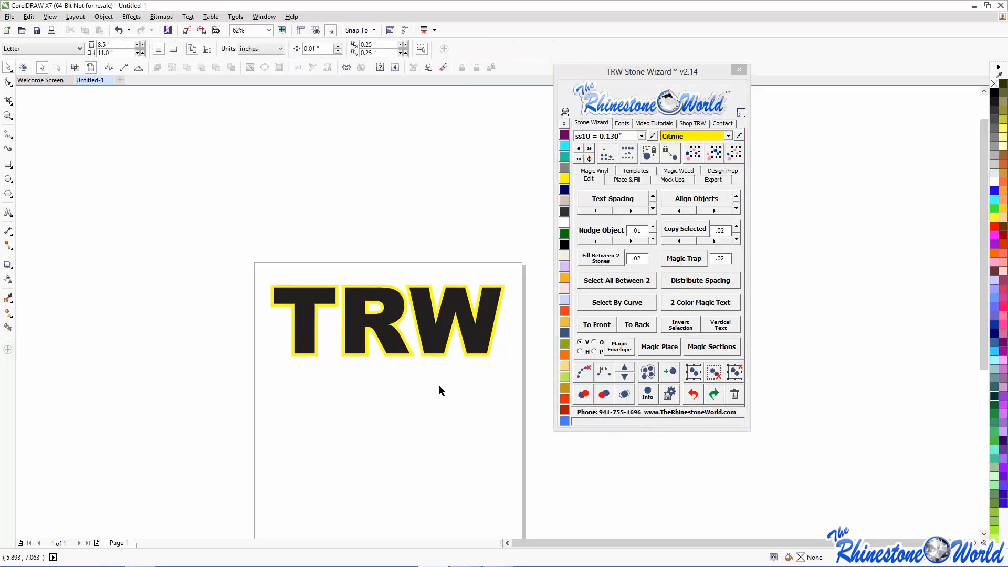
{"action": "left_click", "coordinate": [363, 314]}
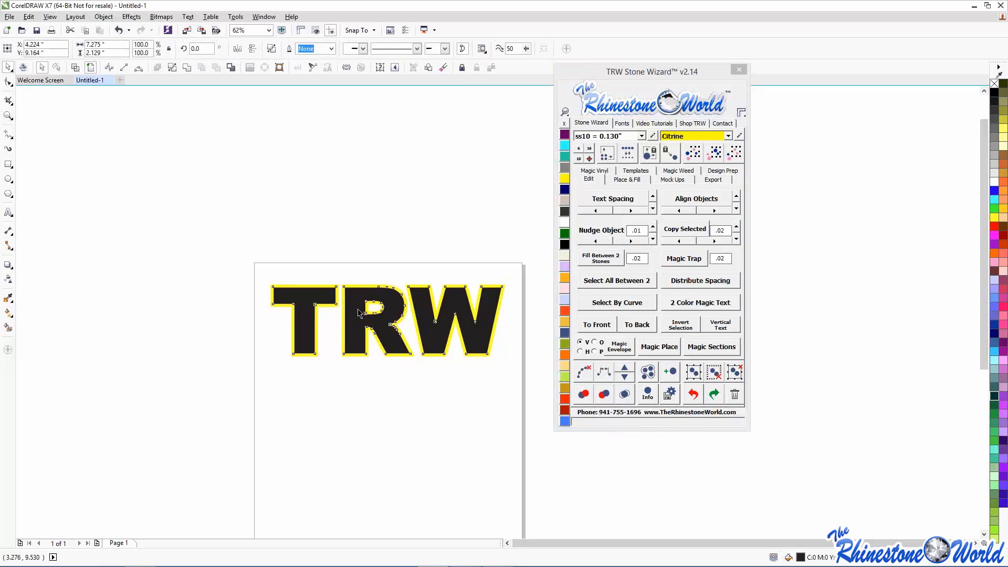
{"action": "left_click_drag", "start_coordinate": [355, 331], "coordinate": [354, 372]}
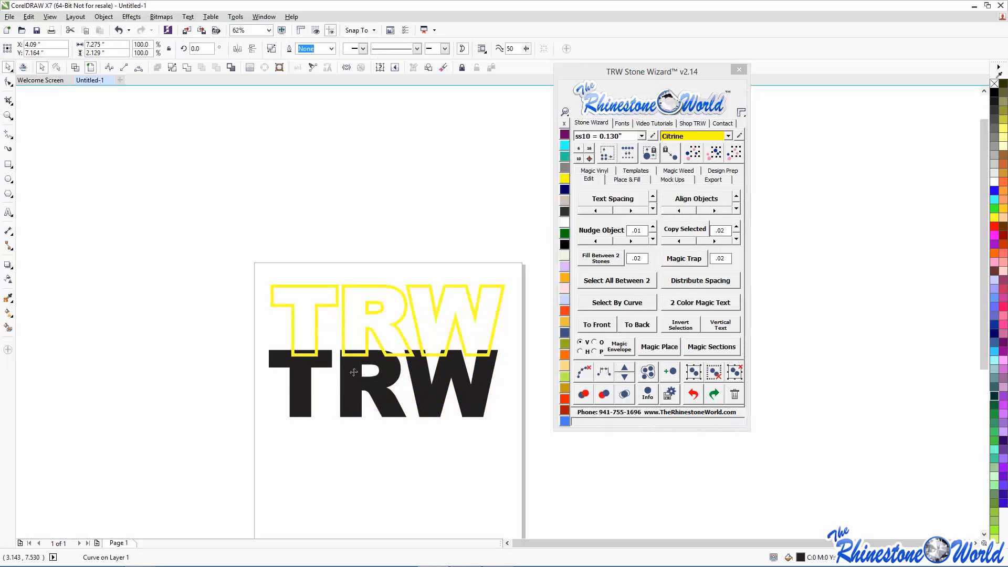
{"action": "key", "text": "ctrl+z"}
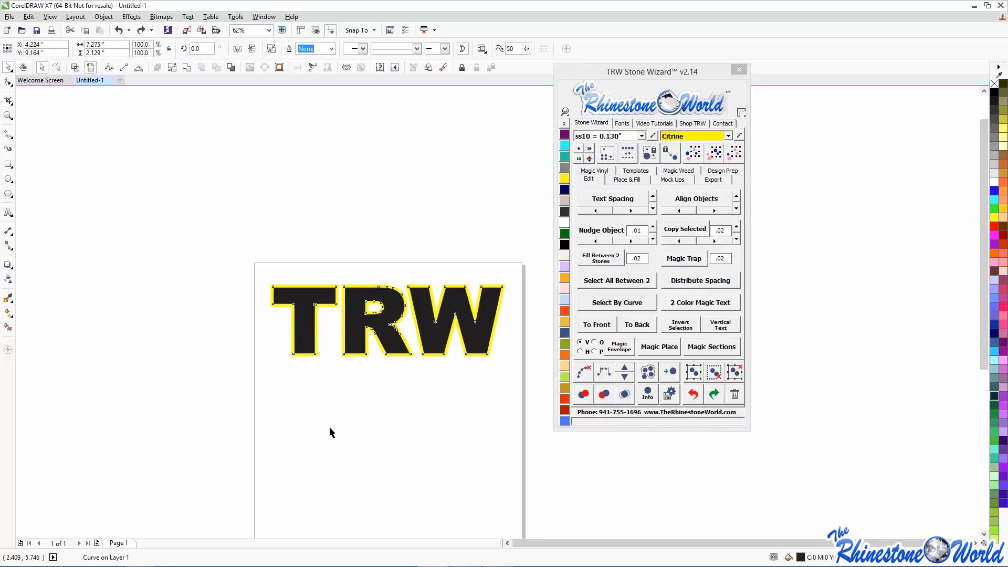
- Select both TRW objects and show the Stone Wizard's template options
{"action": "left_click", "coordinate": [329, 426]}
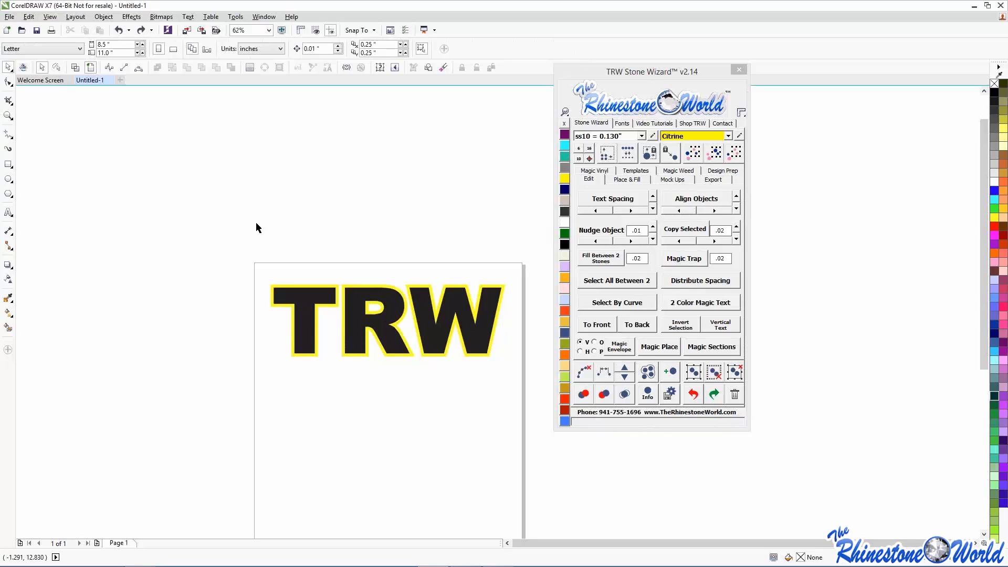
{"action": "left_click_drag", "start_coordinate": [255, 230], "coordinate": [535, 377]}
{"action": "left_click", "coordinate": [634, 171]}
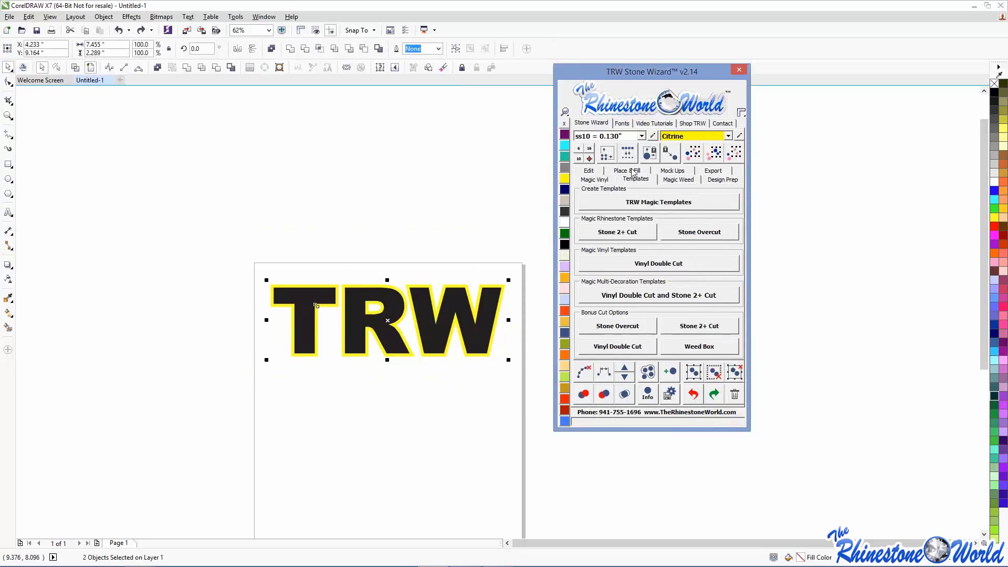
- Generate magic templates from TRW and move the Stone Wizard panel off the artwork
{"action": "left_click", "coordinate": [638, 201]}
{"action": "left_click_drag", "start_coordinate": [659, 68], "coordinate": [137, 73]}
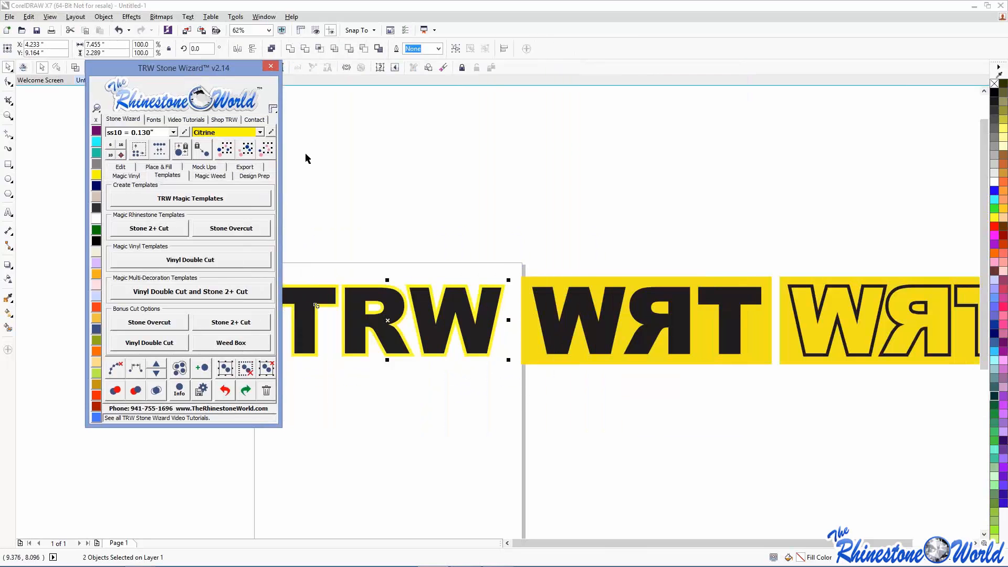
{"action": "left_click", "coordinate": [472, 226]}
{"action": "scroll", "coordinate": [473, 226], "scroll_direction": "down", "scroll_amount": 2}
{"action": "scroll", "coordinate": [610, 246], "scroll_direction": "up", "scroll_amount": 1}
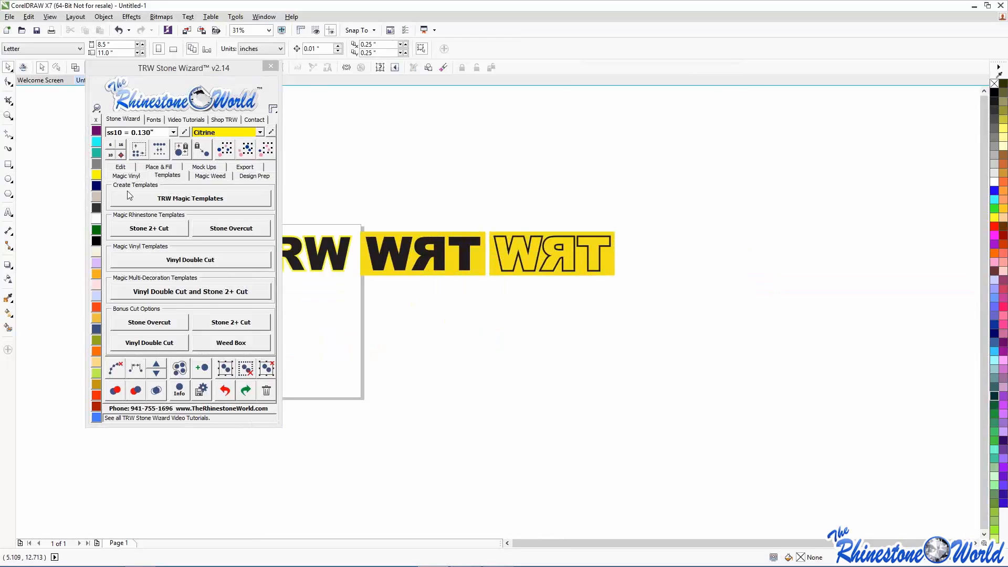
{"action": "left_click", "coordinate": [205, 75]}
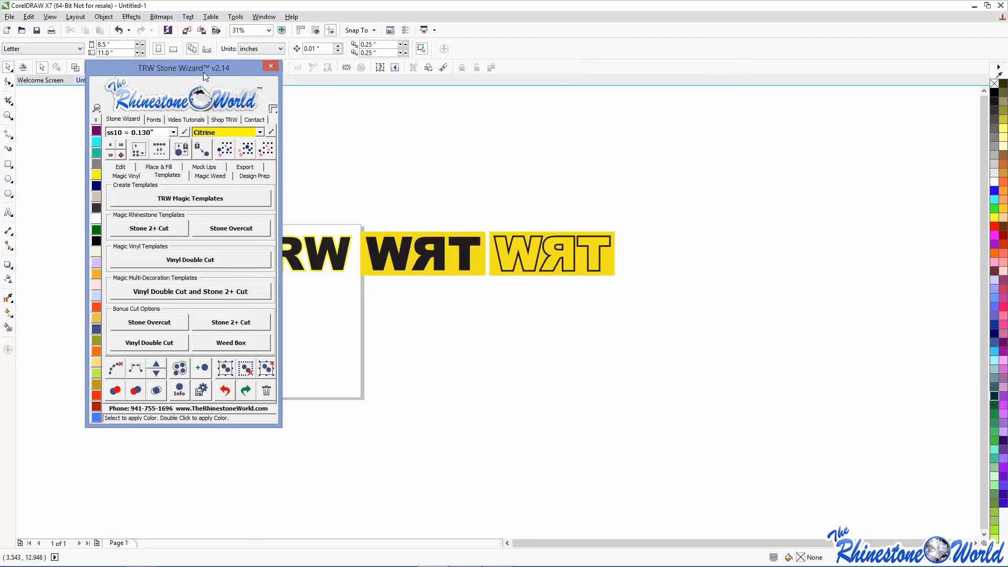
{"action": "left_click_drag", "start_coordinate": [203, 71], "coordinate": [823, 143]}
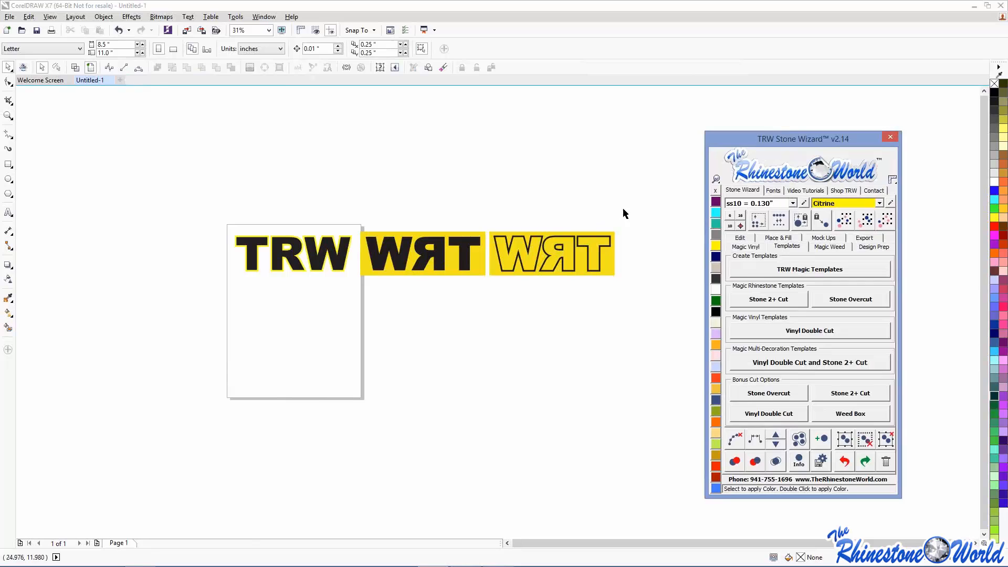
- Delete the mirrored WRT template copies from the page
{"action": "left_click_drag", "start_coordinate": [639, 207], "coordinate": [355, 321]}
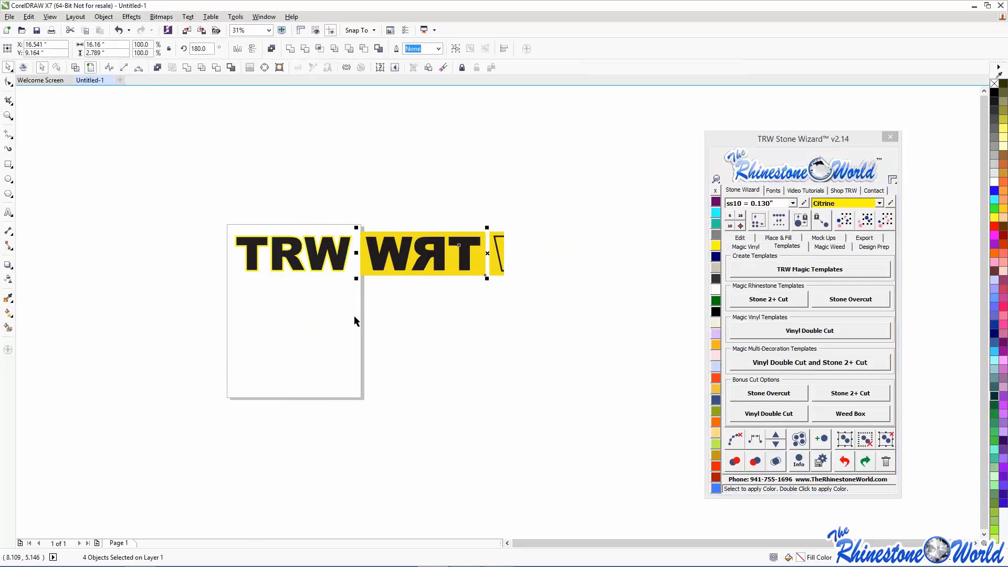
{"action": "key", "text": "Delete"}
{"action": "scroll", "coordinate": [314, 268], "scroll_direction": "up", "scroll_amount": 2}
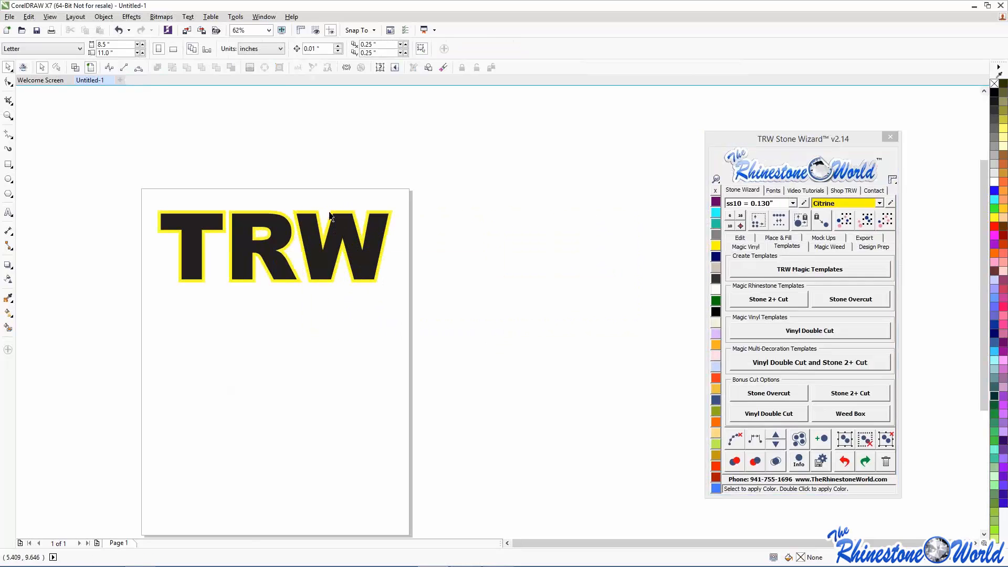
- Select both TRW objects, the black text and its yellow outline
{"action": "left_click_drag", "start_coordinate": [131, 170], "coordinate": [465, 315]}
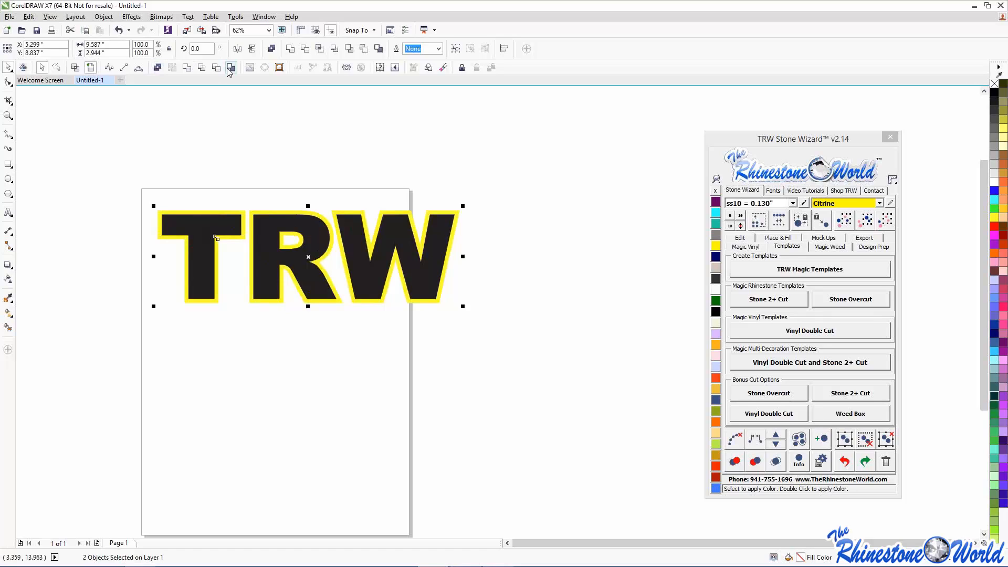
- Give the yellow outline curve a 0.5 pt stroke, then undo back to the earlier thinner outline
{"action": "left_click", "coordinate": [234, 111]}
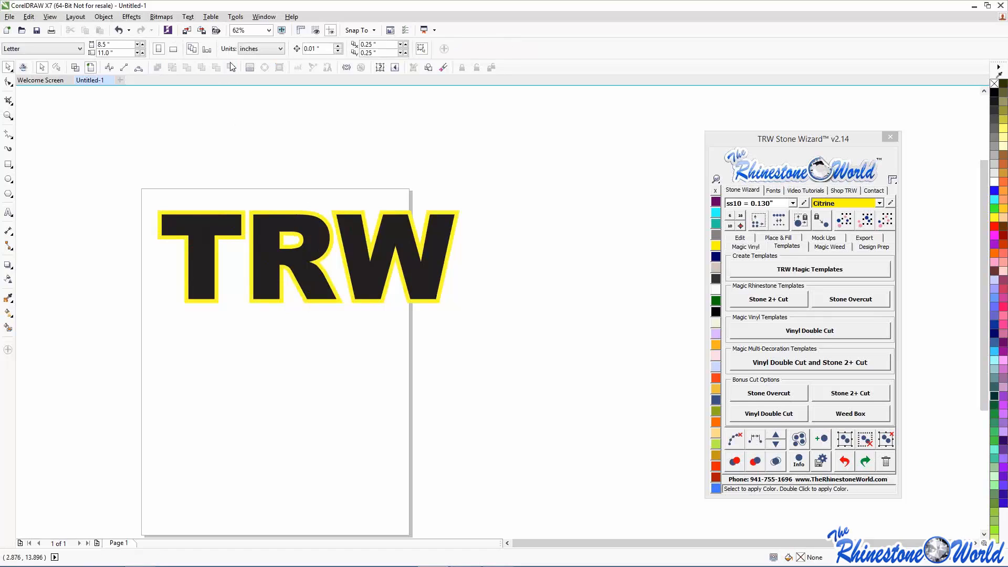
{"action": "left_click", "coordinate": [159, 211]}
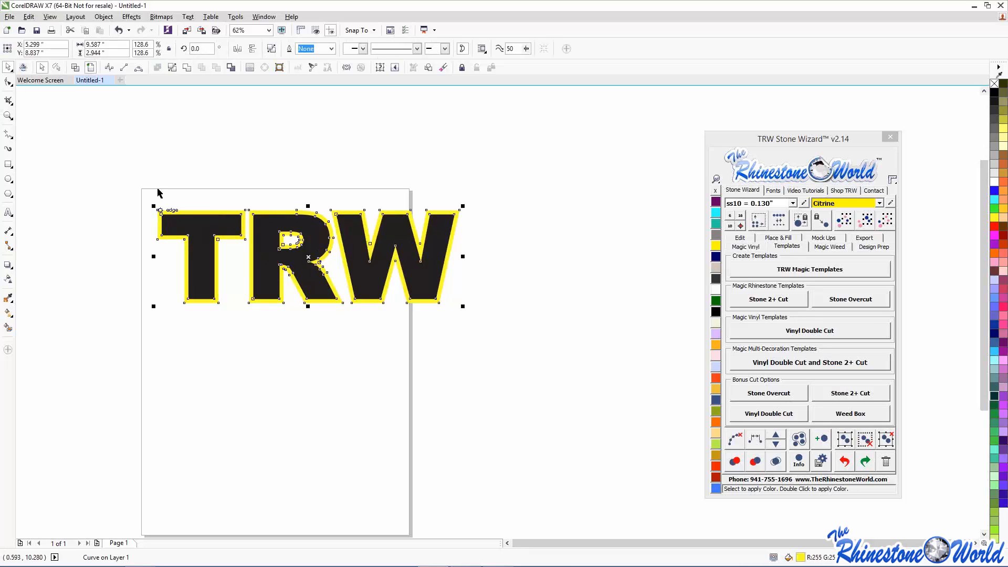
{"action": "left_click", "coordinate": [230, 68]}
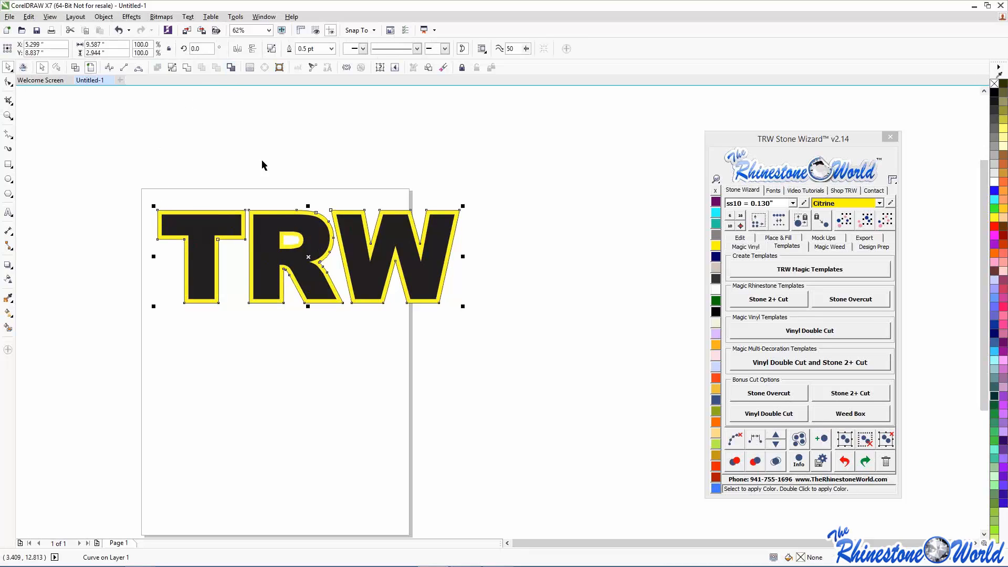
{"action": "scroll", "coordinate": [373, 173], "scroll_direction": "up", "scroll_amount": 2}
{"action": "scroll", "coordinate": [381, 188], "scroll_direction": "up", "scroll_amount": 3}
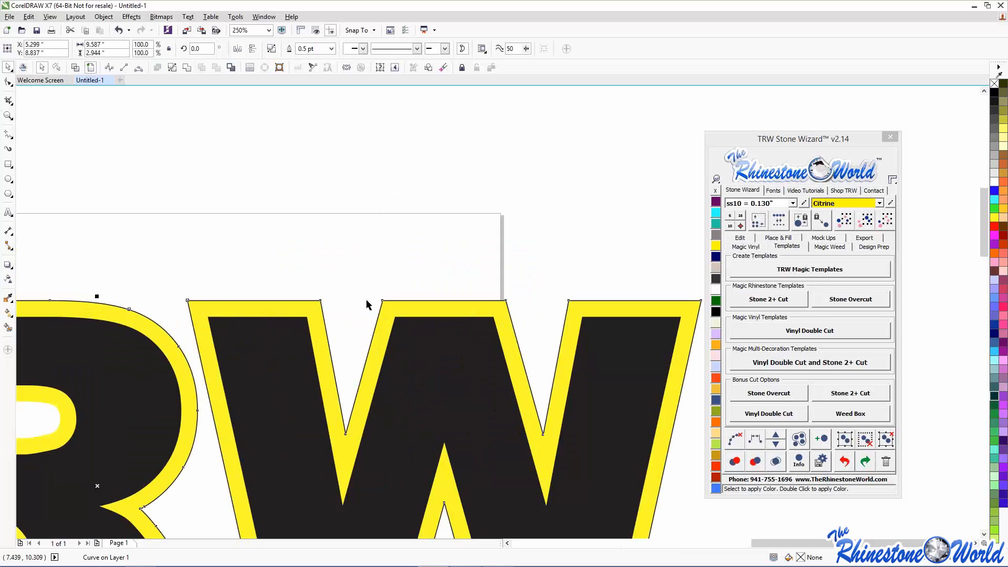
{"action": "scroll", "coordinate": [366, 300], "scroll_direction": "down", "scroll_amount": 2}
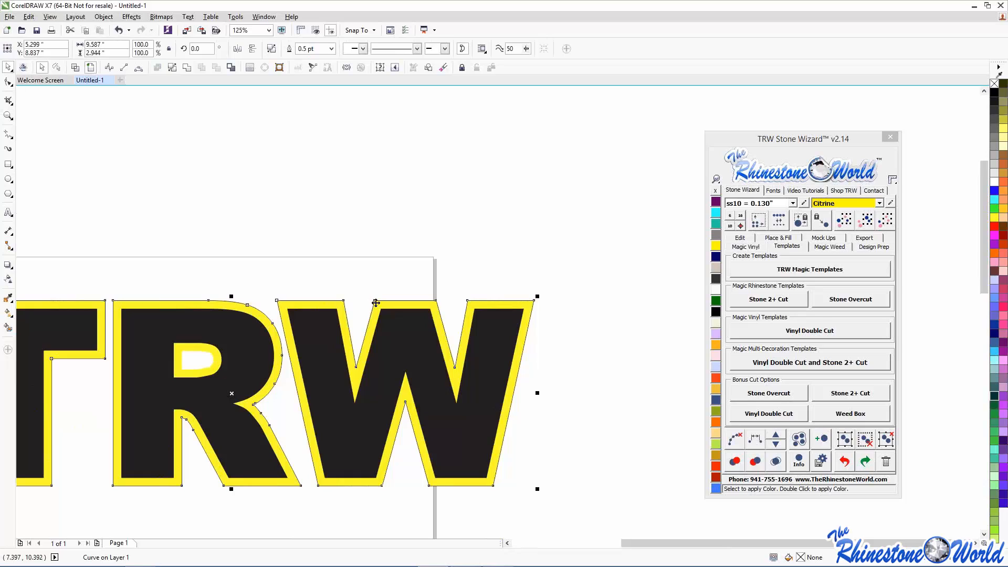
{"action": "left_click", "coordinate": [846, 462]}
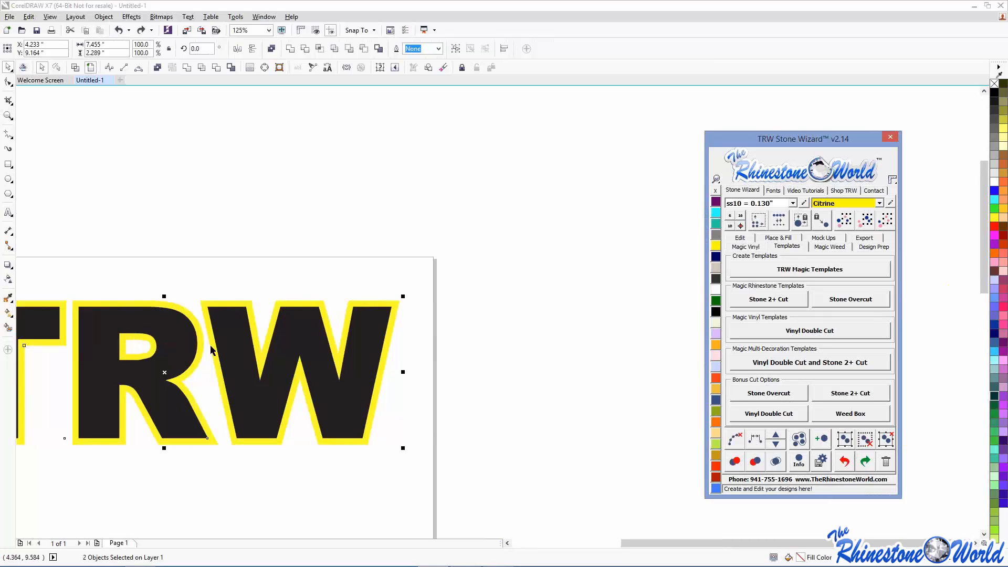
- Delete the yellow outline and select the TRW text
{"action": "left_click", "coordinate": [386, 356]}
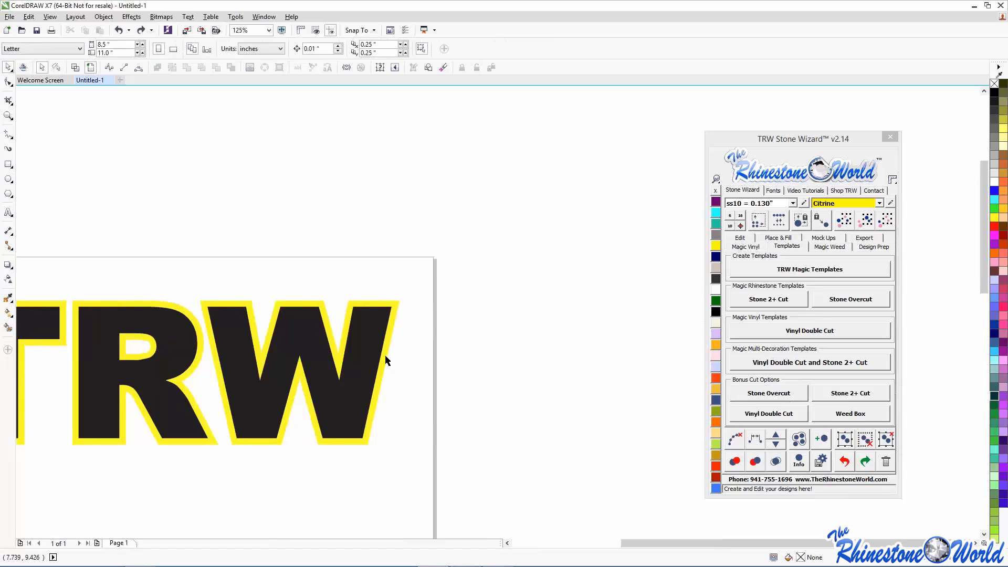
{"action": "key", "text": "Delete"}
{"action": "left_click", "coordinate": [363, 320]}
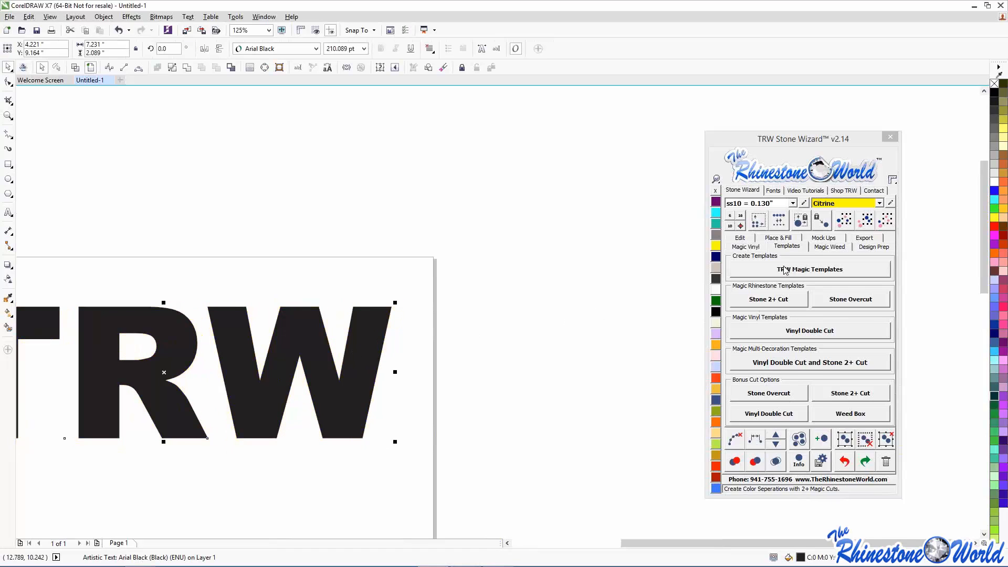
- Set Contour Spacing to 0.2 and create an island offset outline around TRW
{"action": "left_click", "coordinate": [778, 238]}
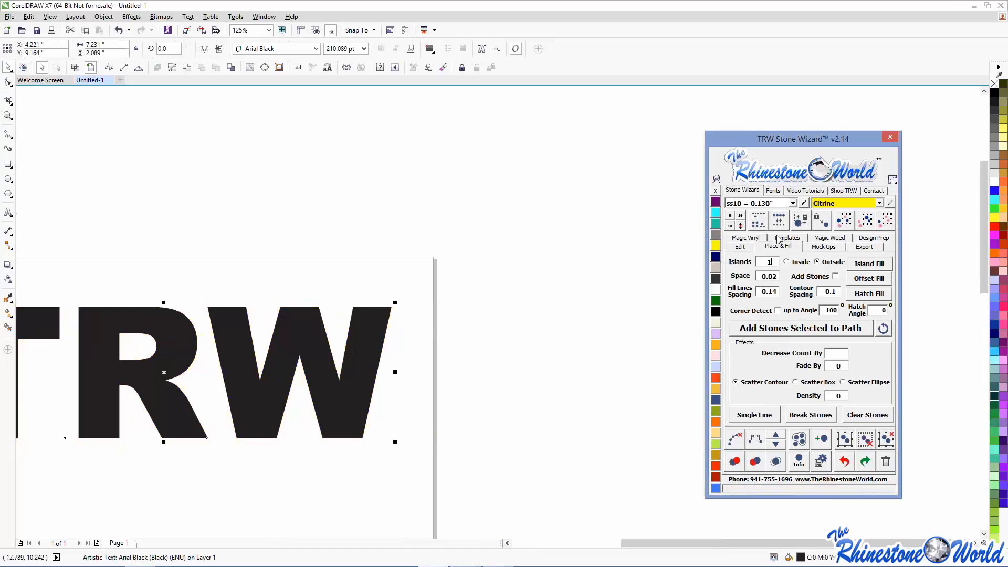
{"action": "left_click", "coordinate": [838, 293]}
{"action": "key", "text": "BackSpace"}
{"action": "type", "text": "2"}
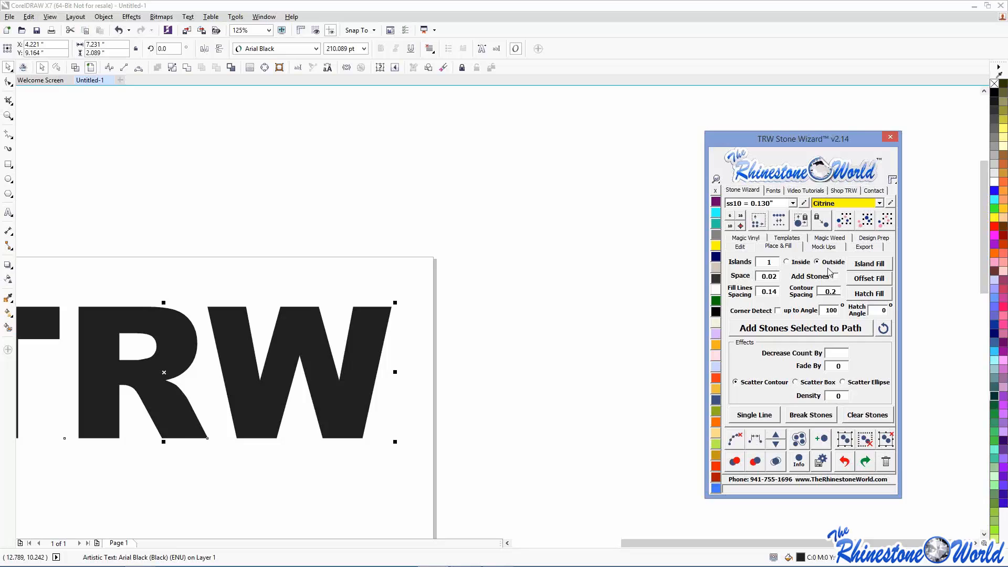
{"action": "left_click", "coordinate": [863, 265]}
{"action": "left_click", "coordinate": [532, 335]}
- Delete the new offset outline and bring up text editing tools for TRW
{"action": "scroll", "coordinate": [536, 333], "scroll_direction": "down", "scroll_amount": 1}
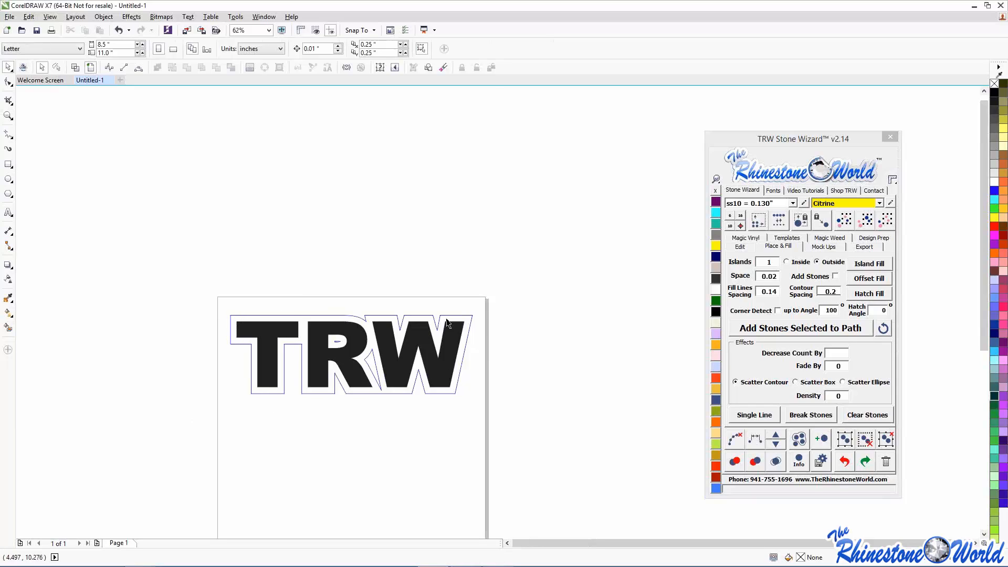
{"action": "left_click", "coordinate": [471, 350]}
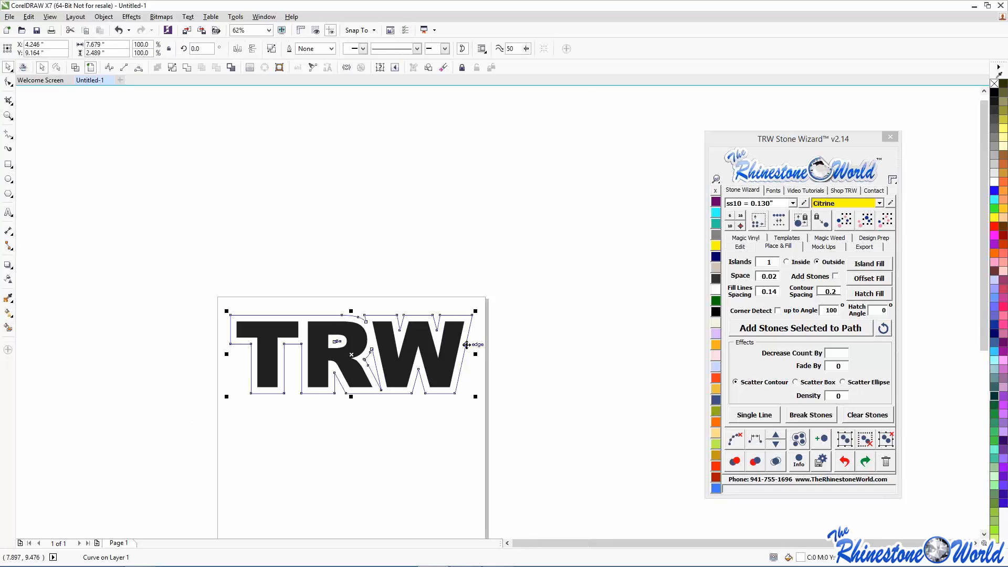
{"action": "key", "text": "Delete"}
{"action": "left_click", "coordinate": [405, 347]}
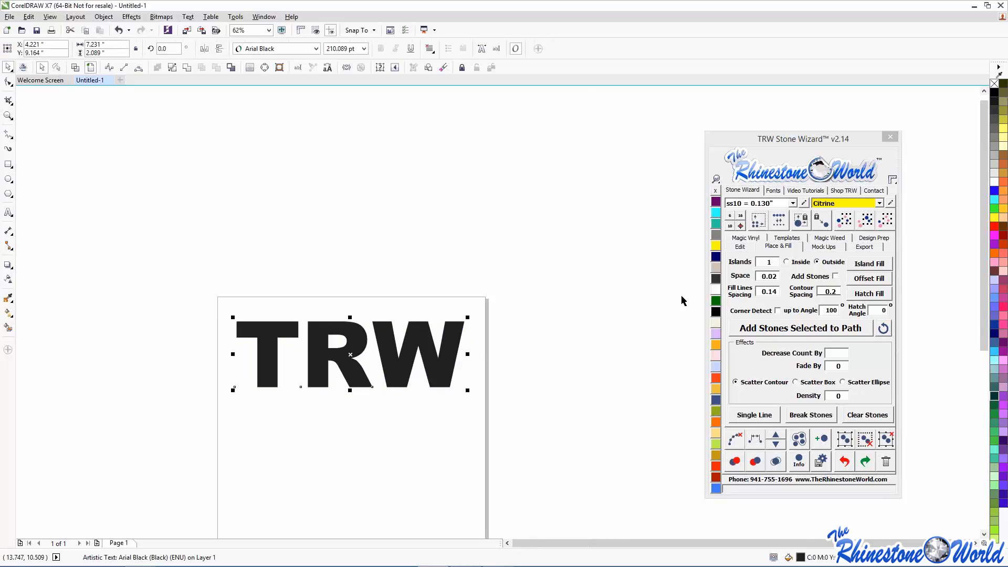
{"action": "left_click", "coordinate": [740, 246]}
- Tighten TRW's letter spacing, convert it to curves, and add a 0.2 island offset outline
{"action": "left_click", "coordinate": [749, 268]}
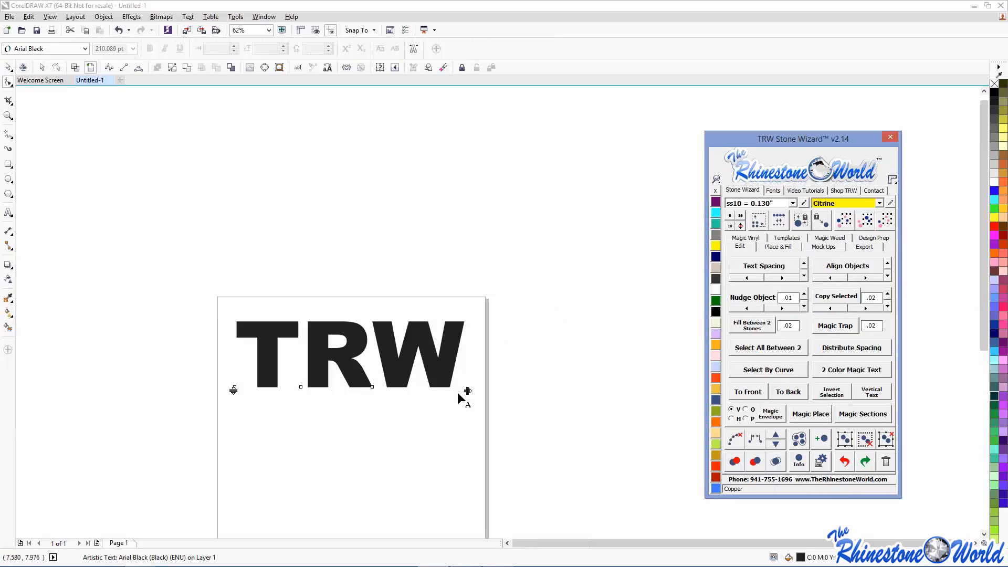
{"action": "left_click_drag", "start_coordinate": [470, 391], "coordinate": [450, 391]}
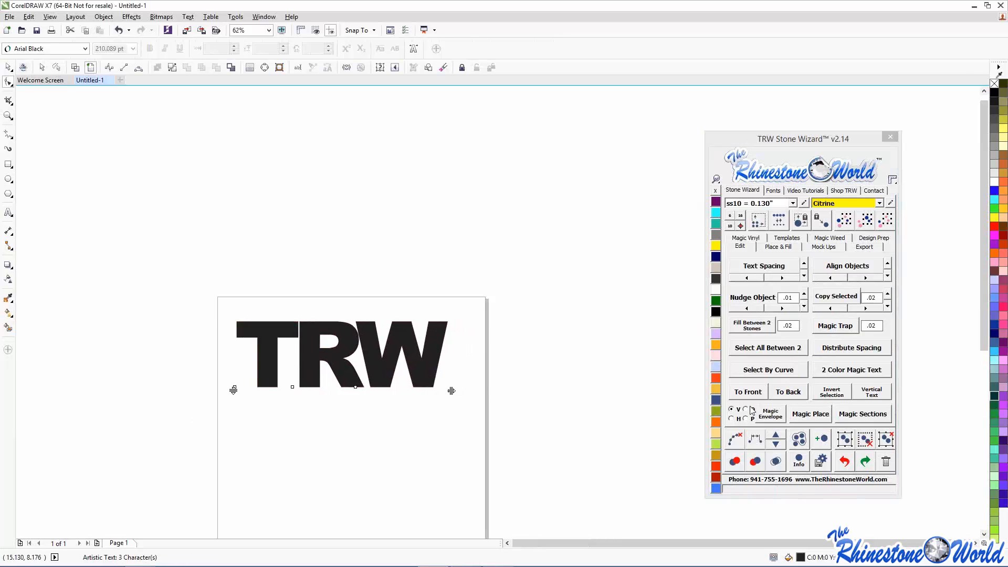
{"action": "left_click", "coordinate": [8, 67]}
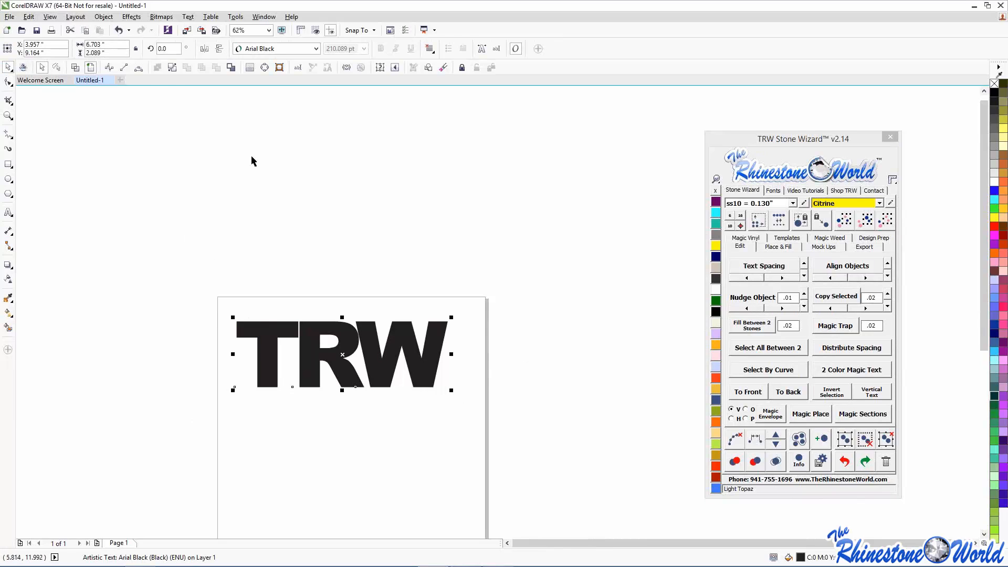
{"action": "left_click", "coordinate": [231, 67]}
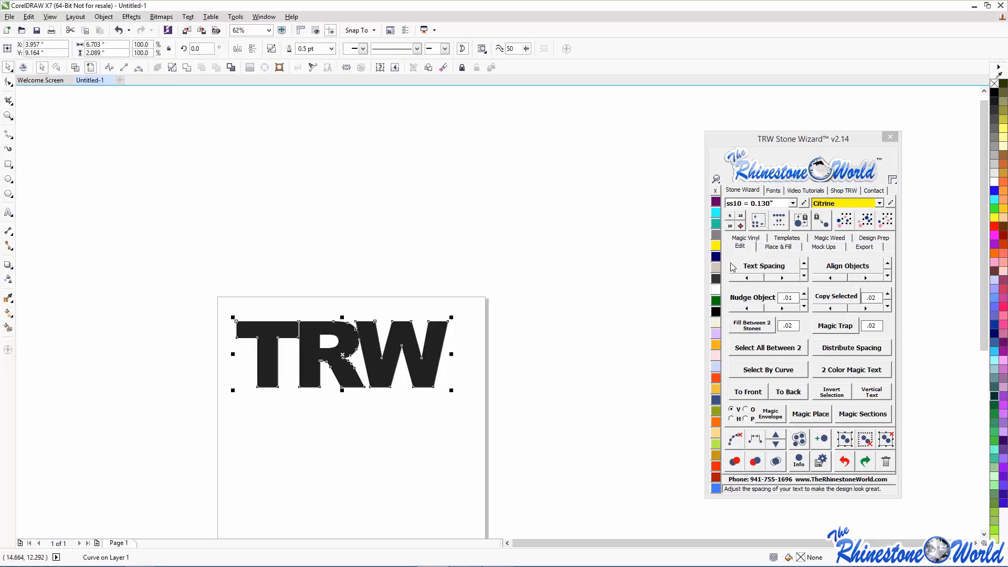
{"action": "left_click", "coordinate": [778, 246]}
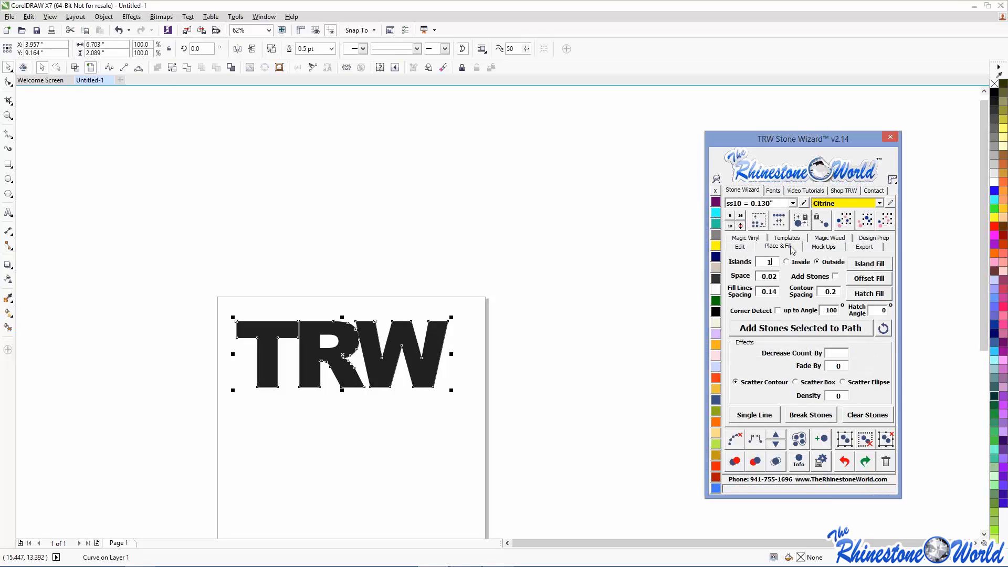
{"action": "left_click", "coordinate": [854, 266]}
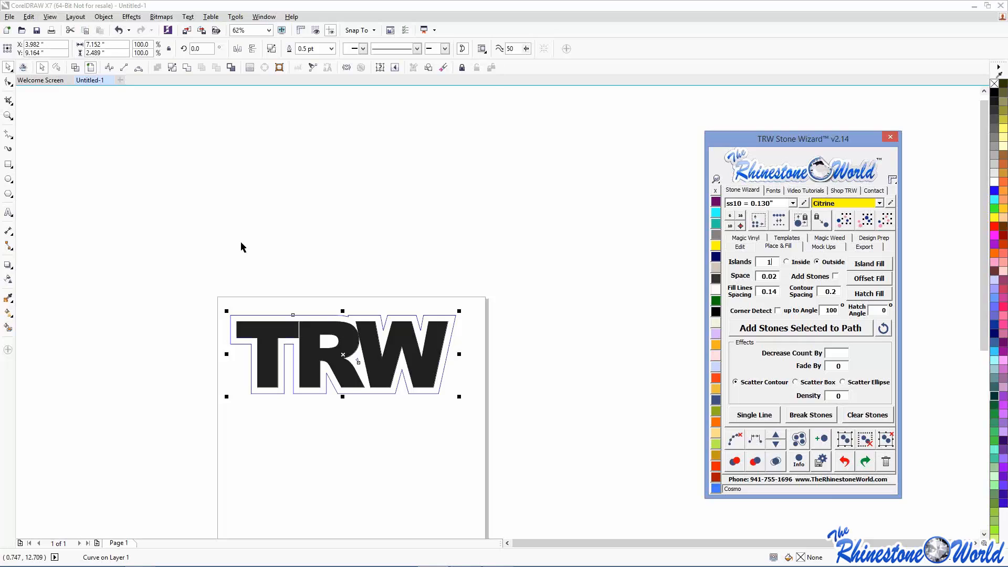
- Delete the two stray corner nodes from TRW's offset outline with the Shape tool
{"action": "left_click", "coordinate": [256, 312]}
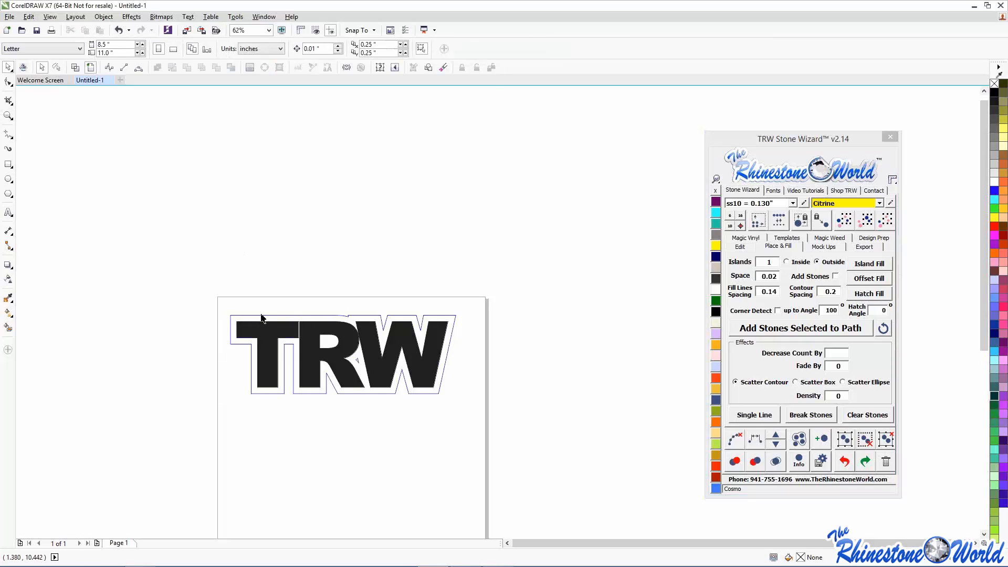
{"action": "scroll", "coordinate": [338, 325], "scroll_direction": "up", "scroll_amount": 6}
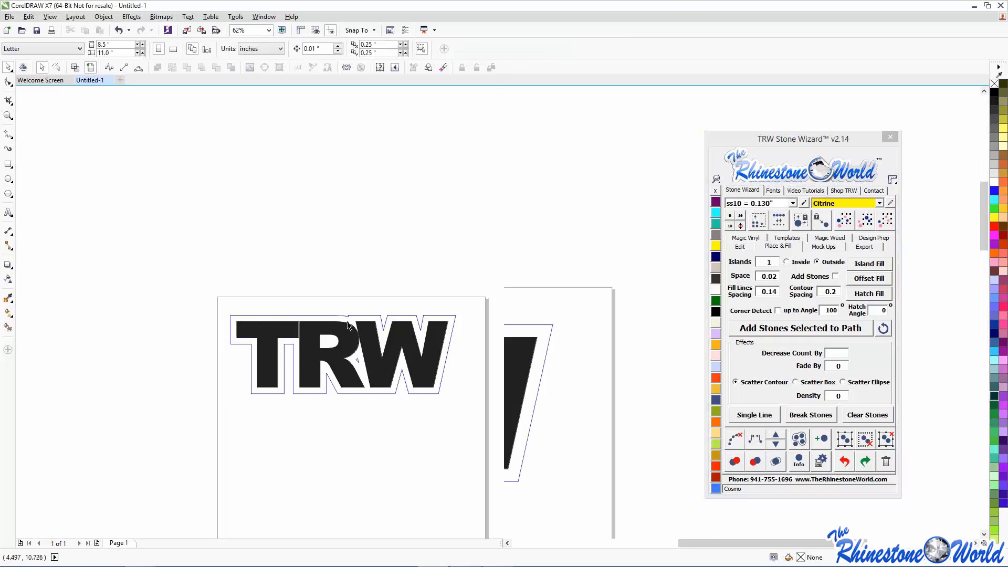
{"action": "scroll", "coordinate": [284, 328], "scroll_direction": "down", "scroll_amount": 4}
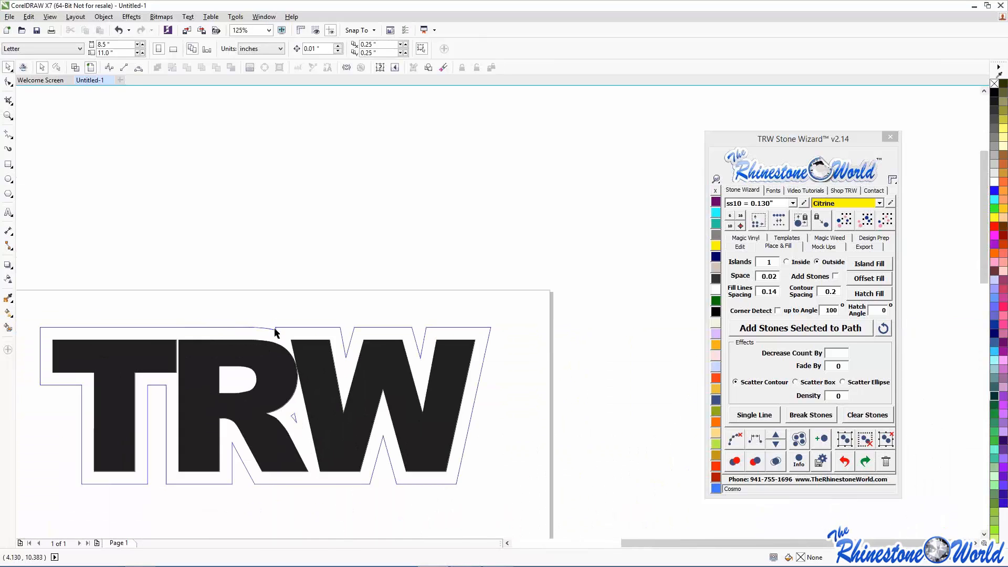
{"action": "scroll", "coordinate": [281, 328], "scroll_direction": "up", "scroll_amount": 1}
{"action": "key", "text": "F10"}
{"action": "left_click", "coordinate": [280, 329]}
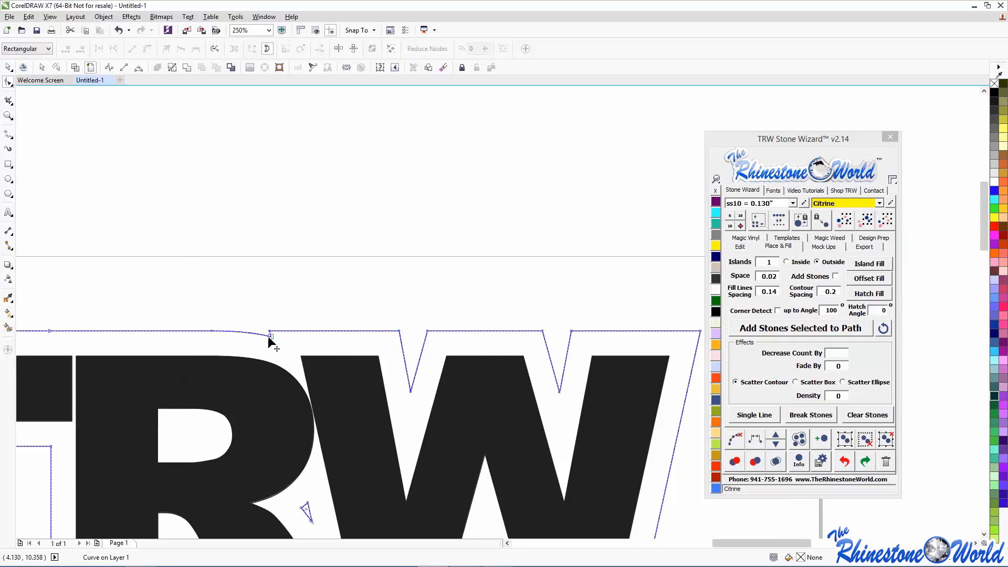
{"action": "scroll", "coordinate": [268, 336], "scroll_direction": "up", "scroll_amount": 5}
{"action": "left_click_drag", "start_coordinate": [234, 275], "coordinate": [349, 399]}
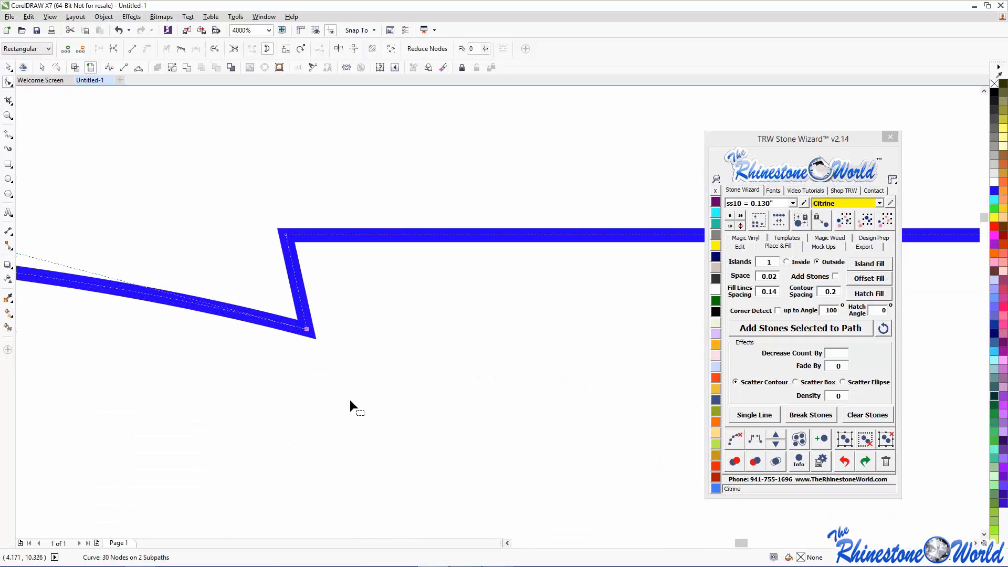
{"action": "key", "text": "Delete"}
{"action": "left_click_drag", "start_coordinate": [273, 195], "coordinate": [300, 262]}
{"action": "key", "text": "Delete"}
{"action": "scroll", "coordinate": [300, 262], "scroll_direction": "down", "scroll_amount": 3}
{"action": "scroll", "coordinate": [300, 268], "scroll_direction": "down", "scroll_amount": 3}
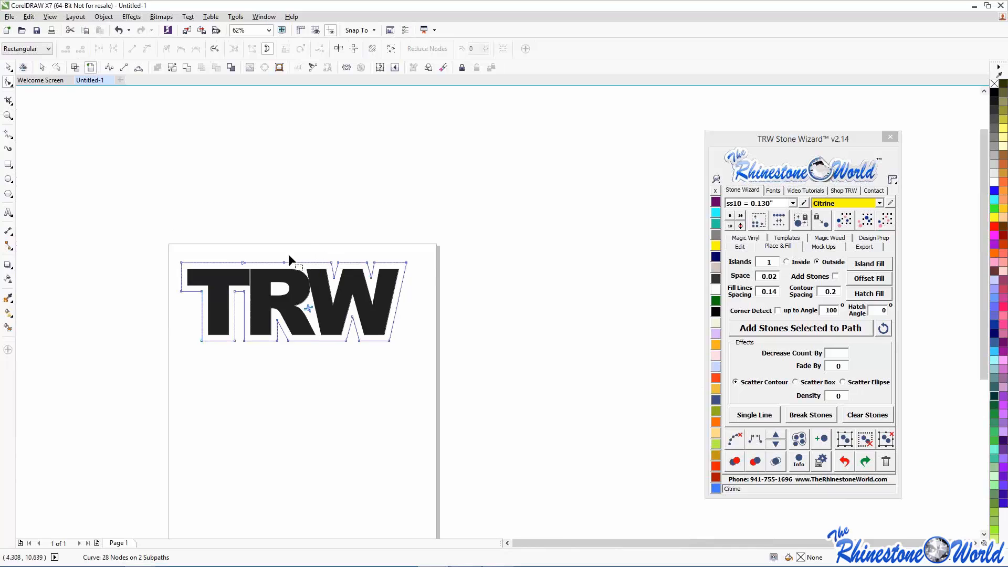
- Drag a corner node into place and delete the small triangle subpath between R and W
{"action": "left_click", "coordinate": [8, 67]}
{"action": "left_click", "coordinate": [121, 193]}
{"action": "scroll", "coordinate": [171, 260], "scroll_direction": "up", "scroll_amount": 3}
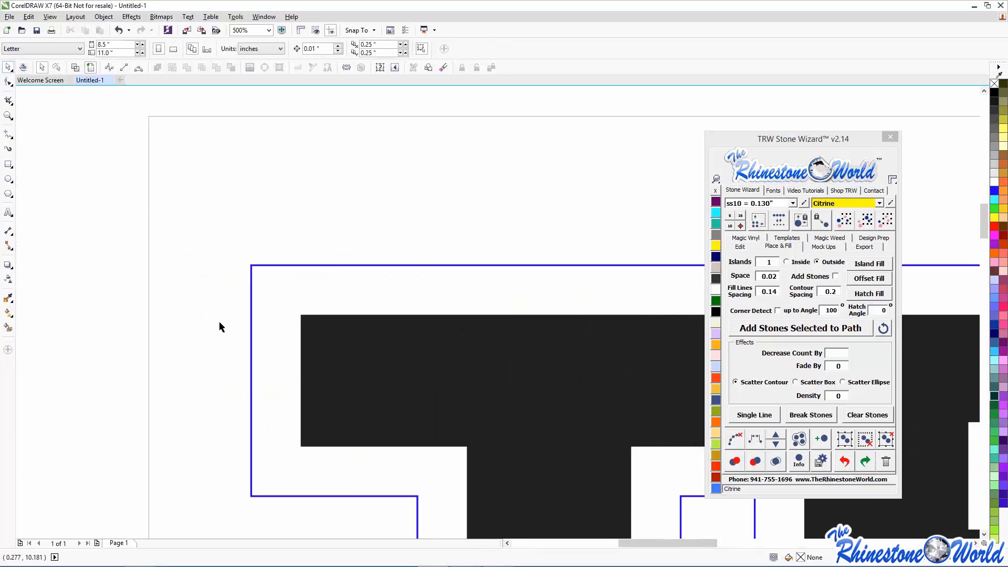
{"action": "double_click", "coordinate": [252, 311]}
{"action": "scroll", "coordinate": [251, 452], "scroll_direction": "down", "scroll_amount": 1}
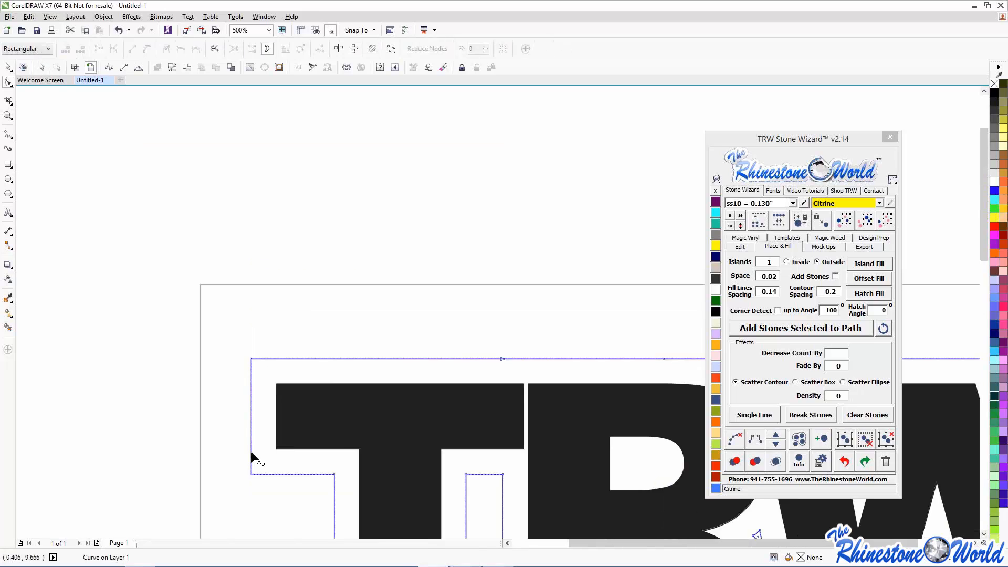
{"action": "scroll", "coordinate": [257, 467], "scroll_direction": "down", "scroll_amount": 1}
{"action": "scroll", "coordinate": [399, 367], "scroll_direction": "up", "scroll_amount": 2}
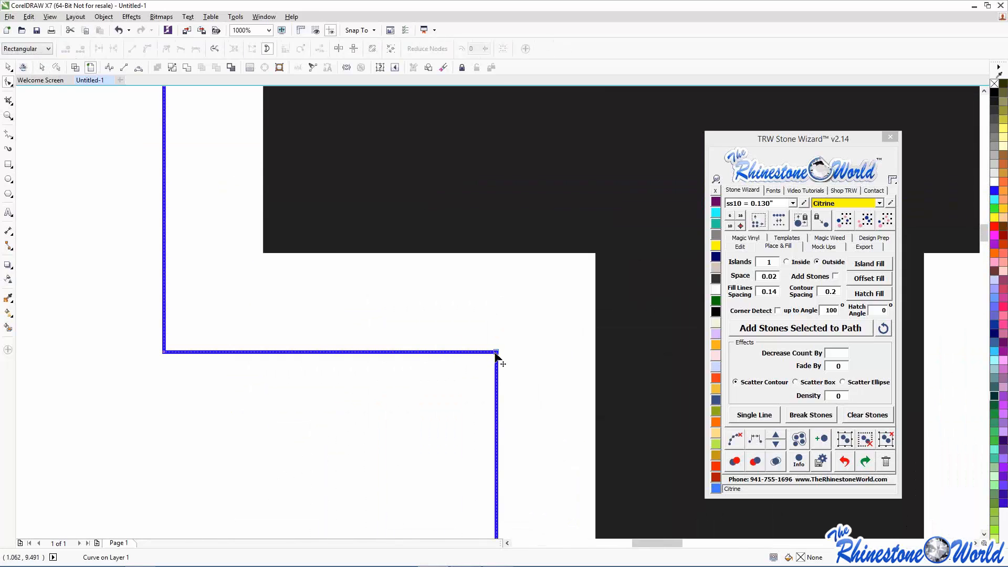
{"action": "left_click_drag", "start_coordinate": [494, 356], "coordinate": [503, 385]}
{"action": "scroll", "coordinate": [502, 383], "scroll_direction": "down", "scroll_amount": 5}
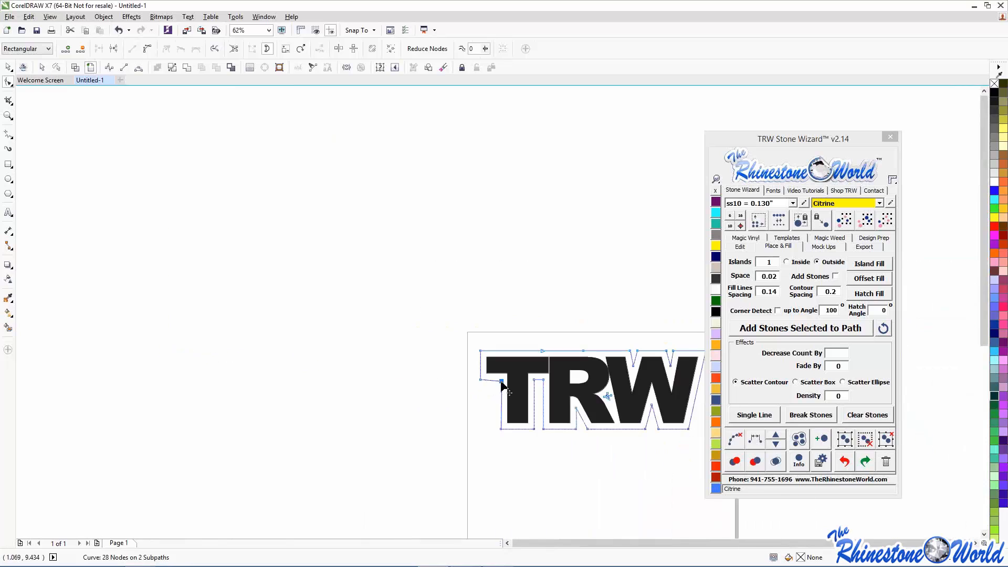
{"action": "scroll", "coordinate": [537, 395], "scroll_direction": "down", "scroll_amount": 3}
{"action": "scroll", "coordinate": [540, 388], "scroll_direction": "up", "scroll_amount": 3}
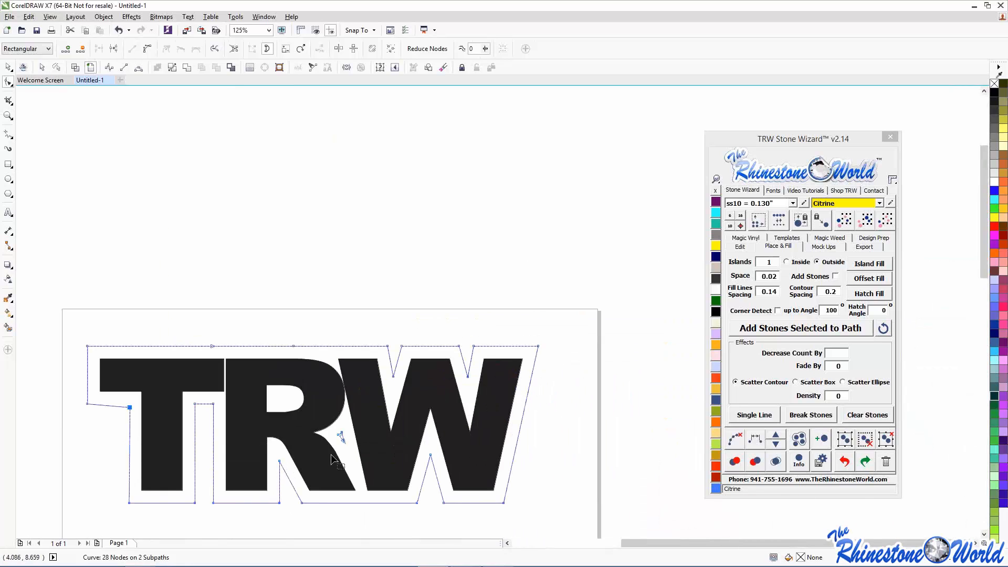
{"action": "scroll", "coordinate": [332, 443], "scroll_direction": "up", "scroll_amount": 4}
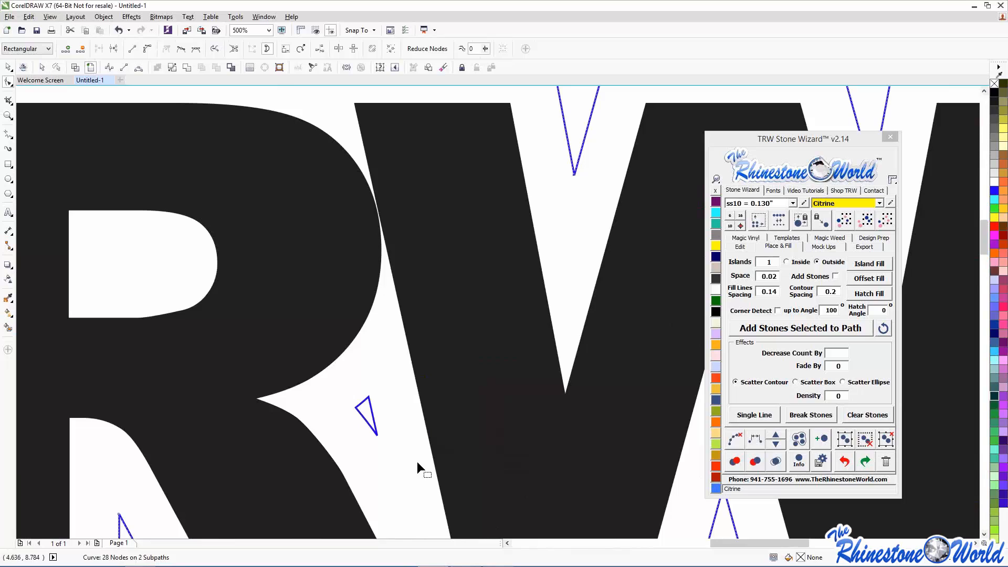
{"action": "key", "text": "Delete"}
{"action": "scroll", "coordinate": [395, 424], "scroll_direction": "down", "scroll_amount": 3}
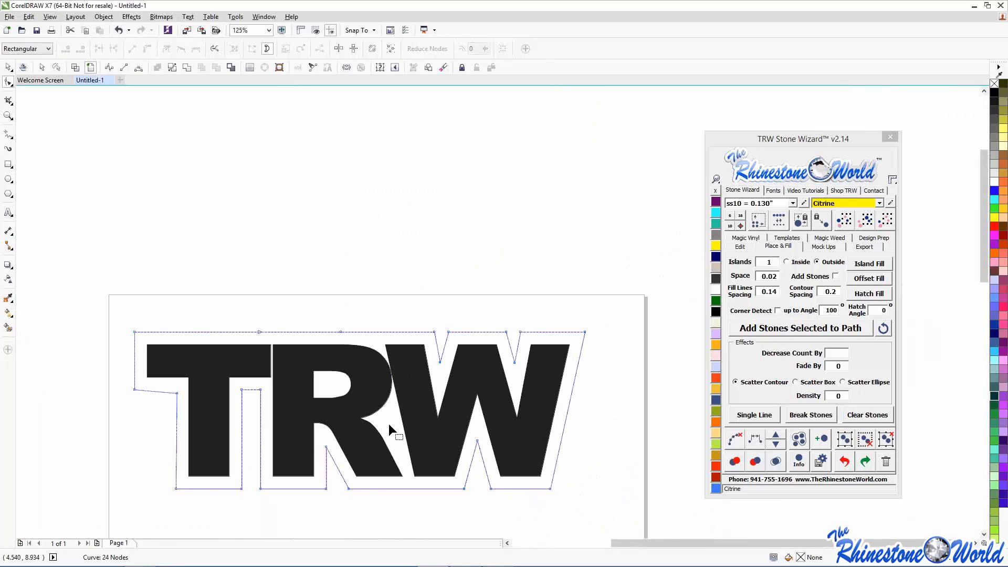
- Trial-place rhinestones on the TRW outline, undo them, and enable Corner Detect (angle 100)
{"action": "left_click", "coordinate": [10, 68]}
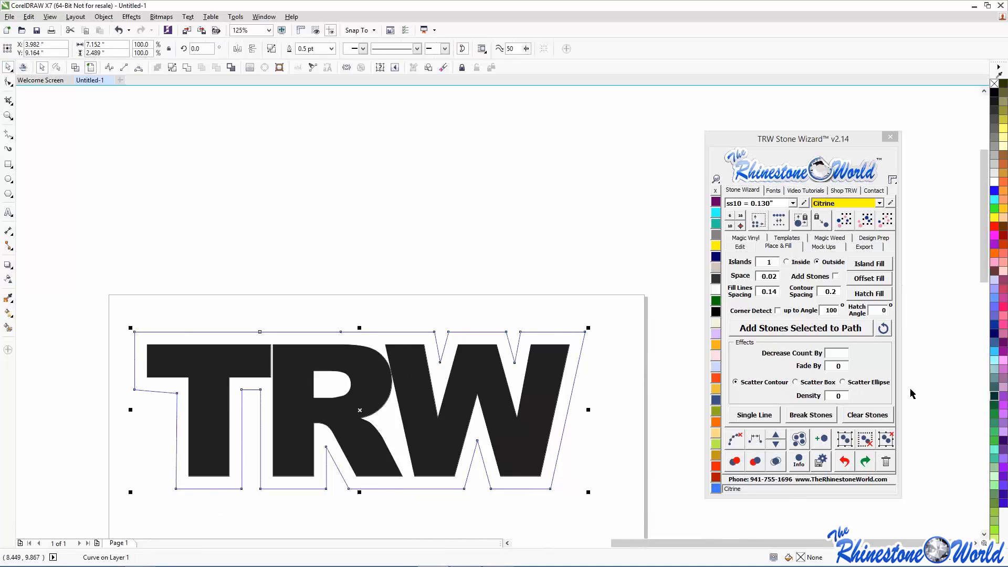
{"action": "left_click", "coordinate": [750, 328]}
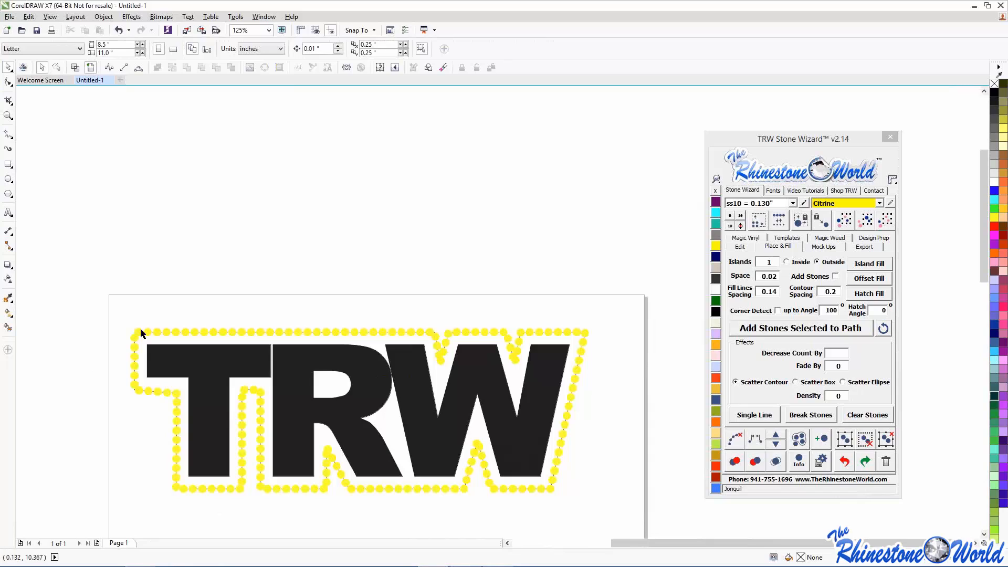
{"action": "left_click", "coordinate": [844, 461]}
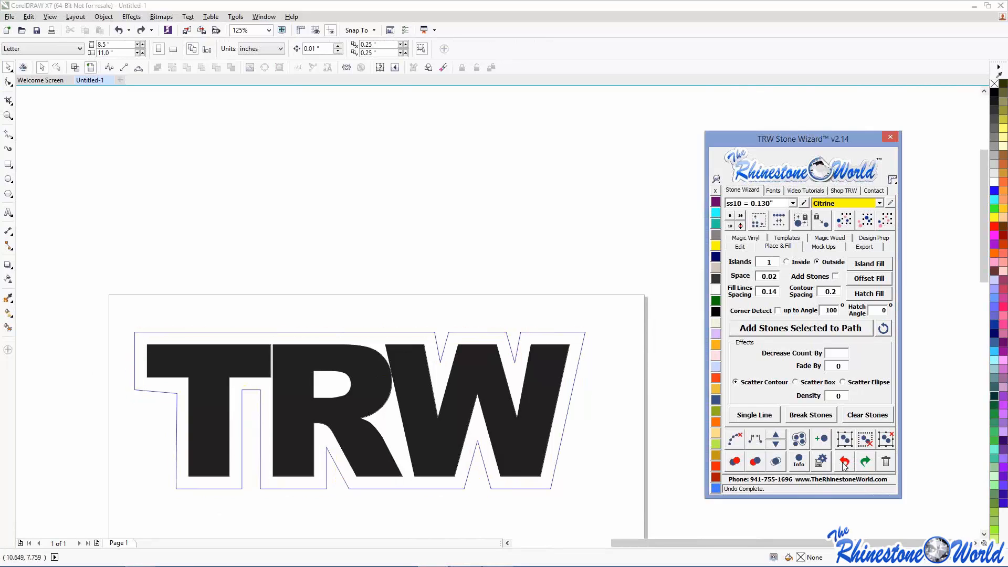
{"action": "left_click", "coordinate": [777, 311]}
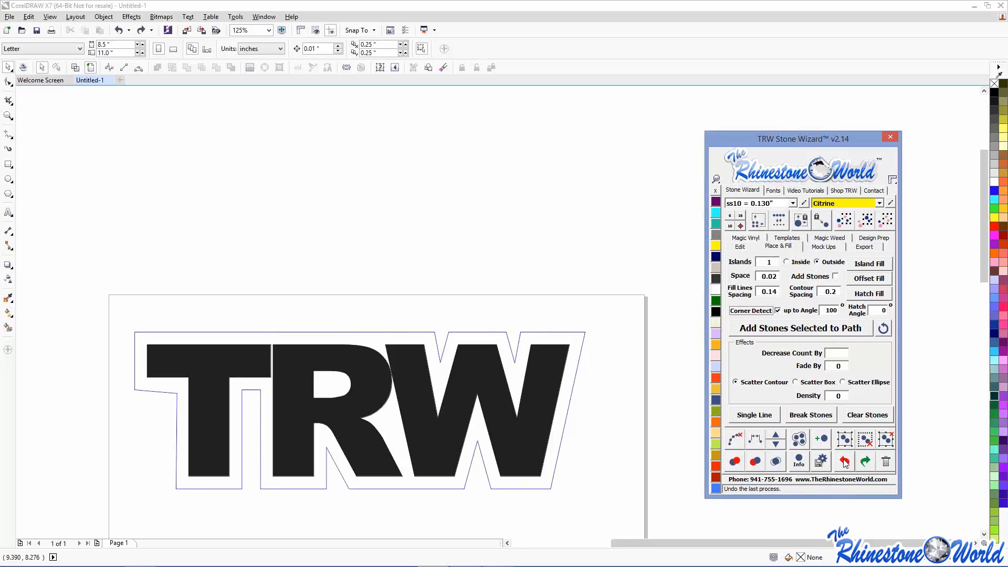
- Ring the TRW outline with yellow Citrine rhinestones, then delete the entire TRW design
{"action": "left_click", "coordinate": [591, 338]}
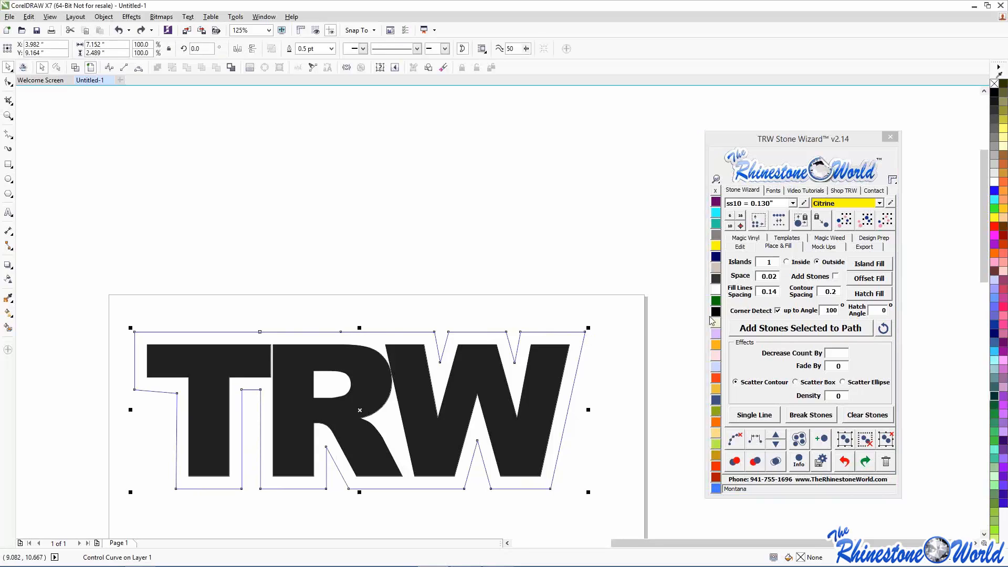
{"action": "left_click", "coordinate": [751, 328]}
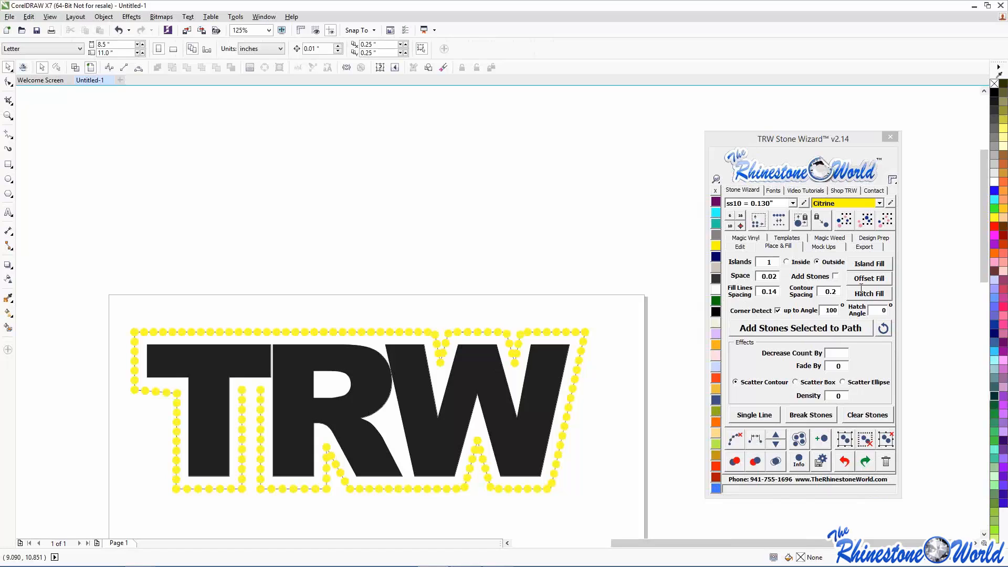
{"action": "left_click_drag", "start_coordinate": [87, 261], "coordinate": [621, 480]}
{"action": "key", "text": "Delete"}
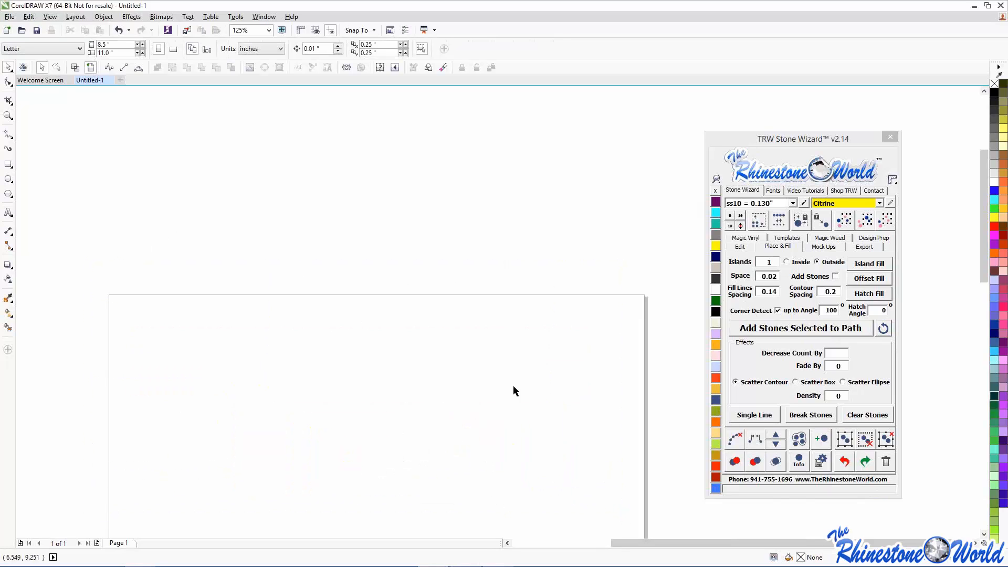
- Add the lowercase text 'cheer' in Arial and scale it to about 110 pt
{"action": "left_click", "coordinate": [739, 246]}
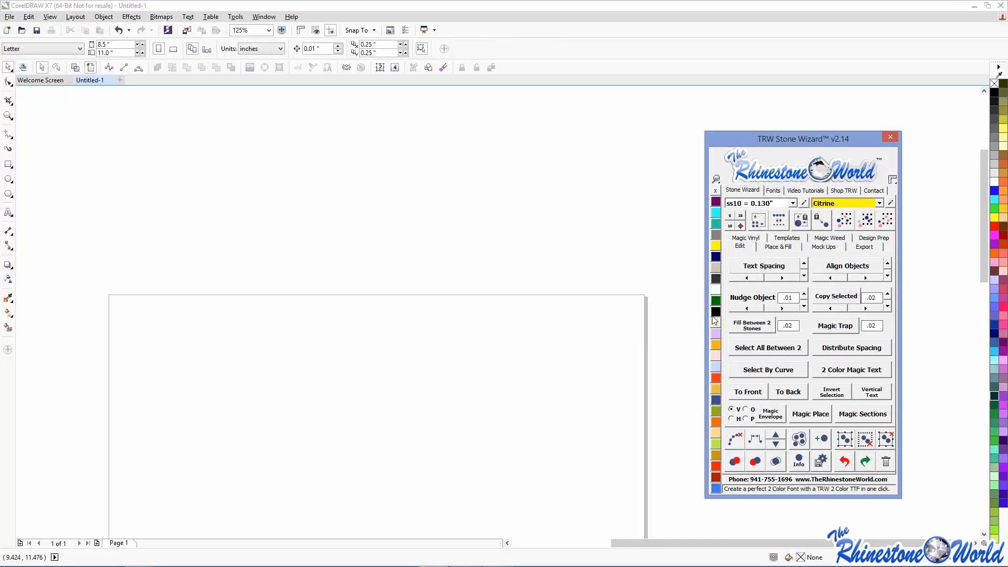
{"action": "left_click", "coordinate": [9, 212]}
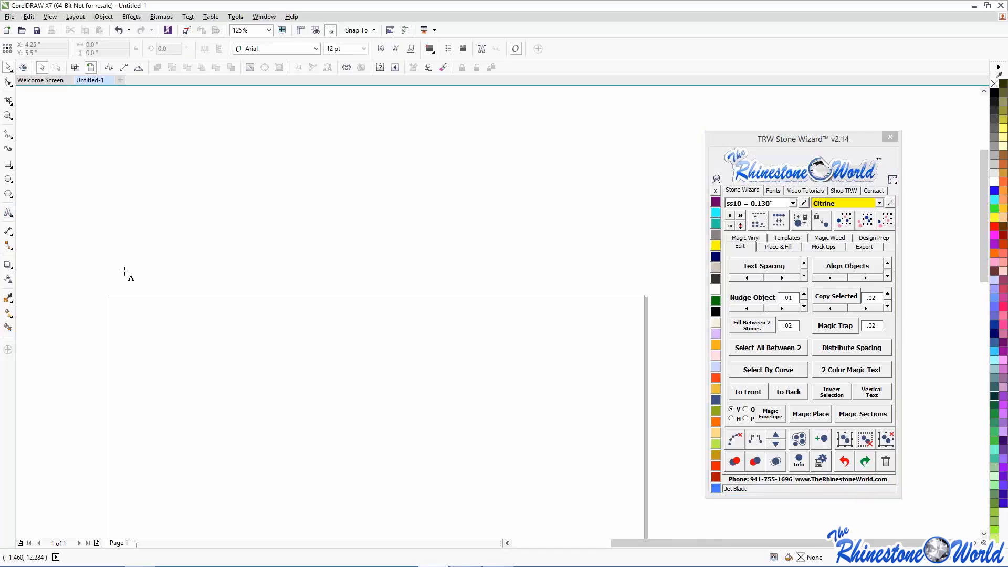
{"action": "left_click", "coordinate": [344, 354]}
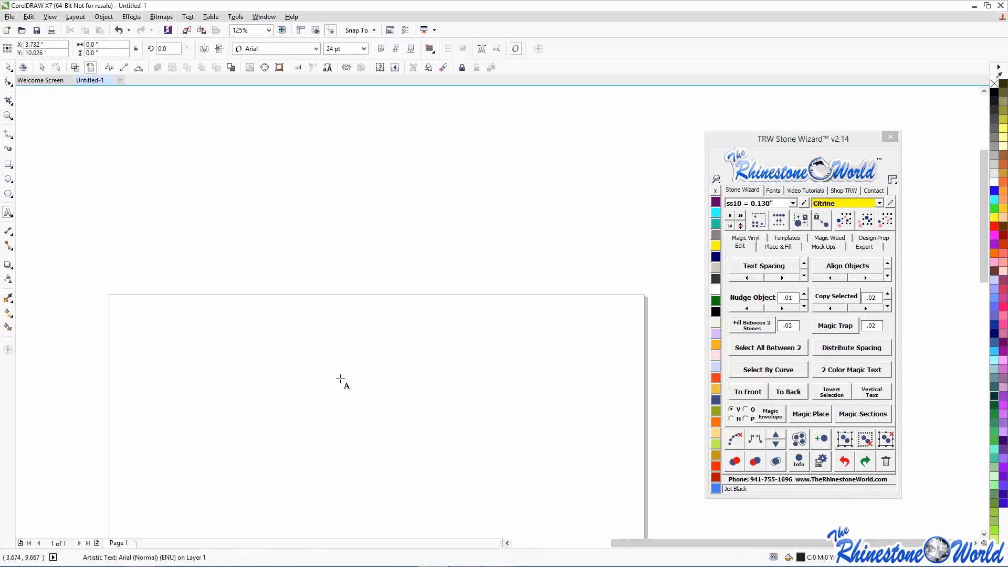
{"action": "type", "text": "cheer"}
{"action": "key", "text": "ctrl+space"}
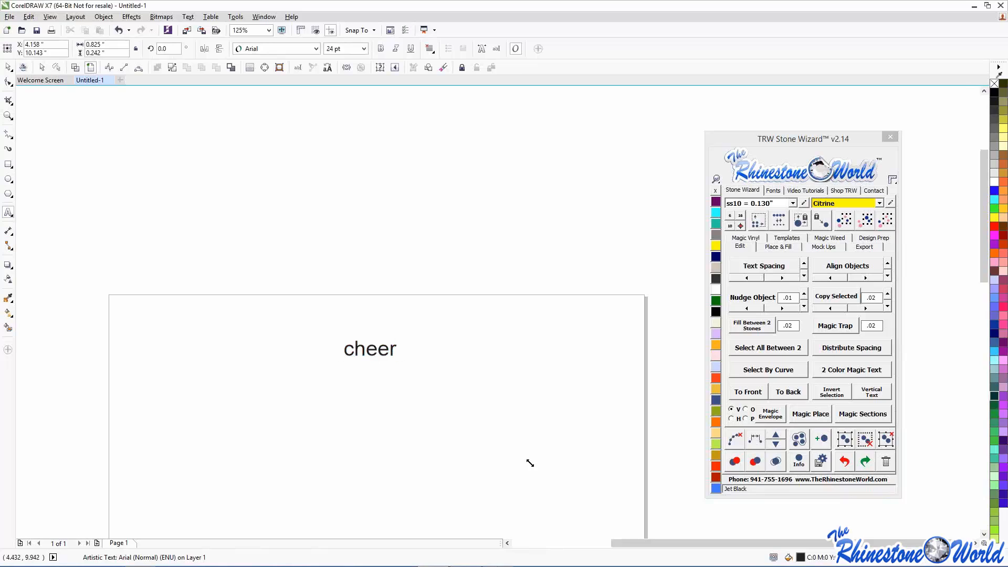
{"action": "left_click_drag", "start_coordinate": [529, 463], "coordinate": [586, 414]}
{"action": "left_click", "coordinate": [774, 191]}
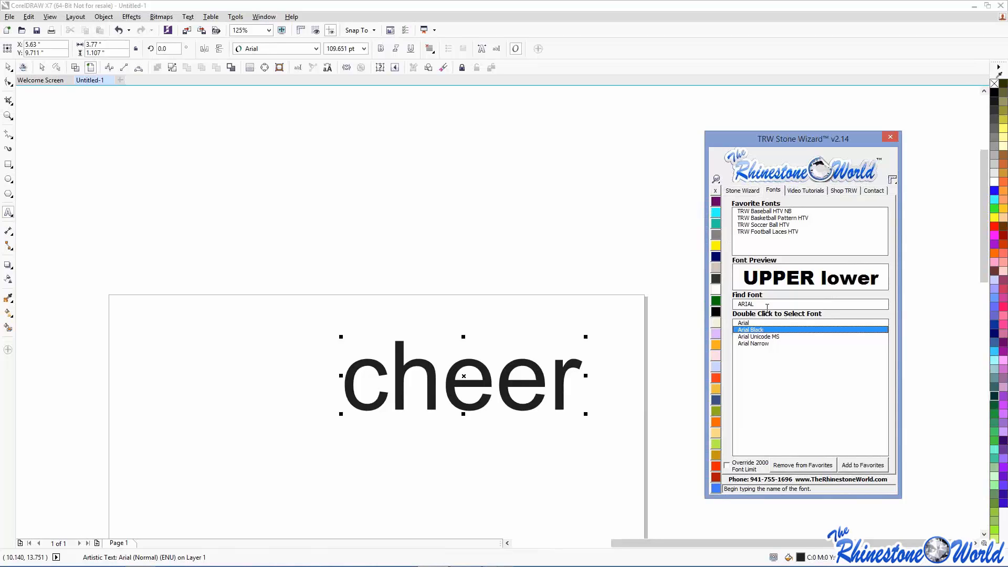
- Search the Stone Wizard fonts for TRW and apply trw1 275 ttf RF to cheer
{"action": "left_click_drag", "start_coordinate": [757, 304], "coordinate": [736, 304]}
{"action": "key", "text": "BackSpace"}
{"action": "type", "text": "TRW"}
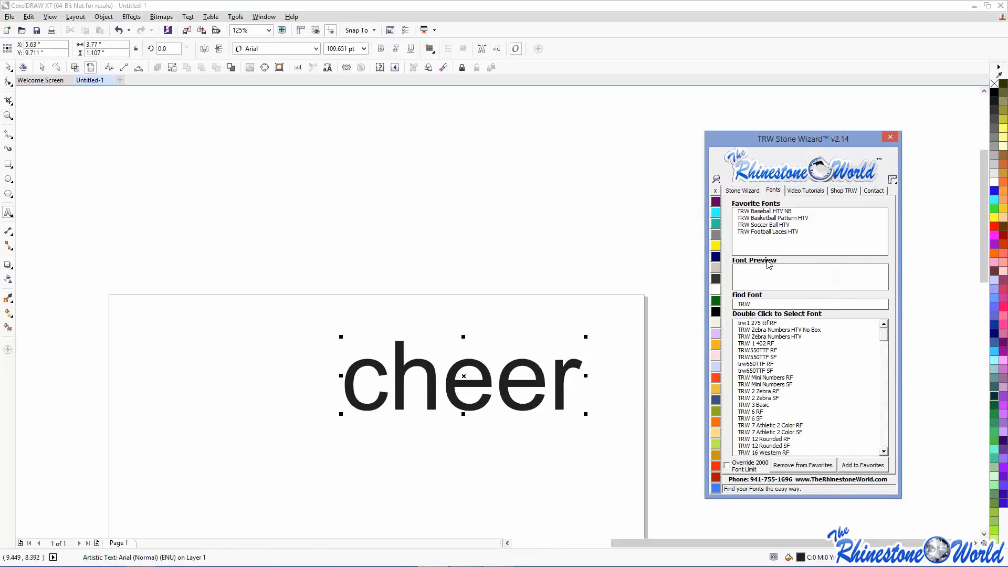
{"action": "double_click", "coordinate": [762, 324]}
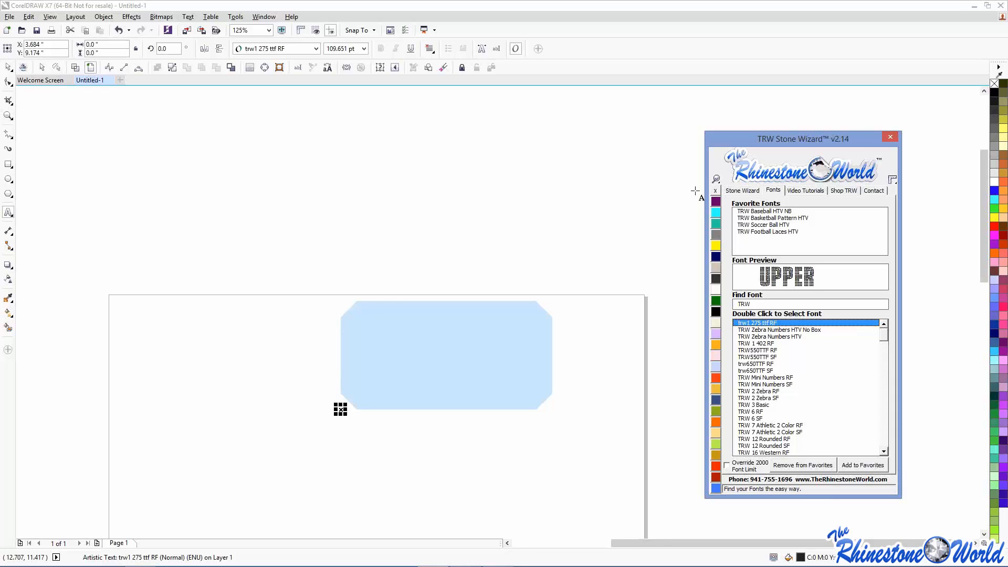
- Change the text case to UPPERCASE so it reads CHEER, then select it as an object
{"action": "left_click", "coordinate": [328, 68]}
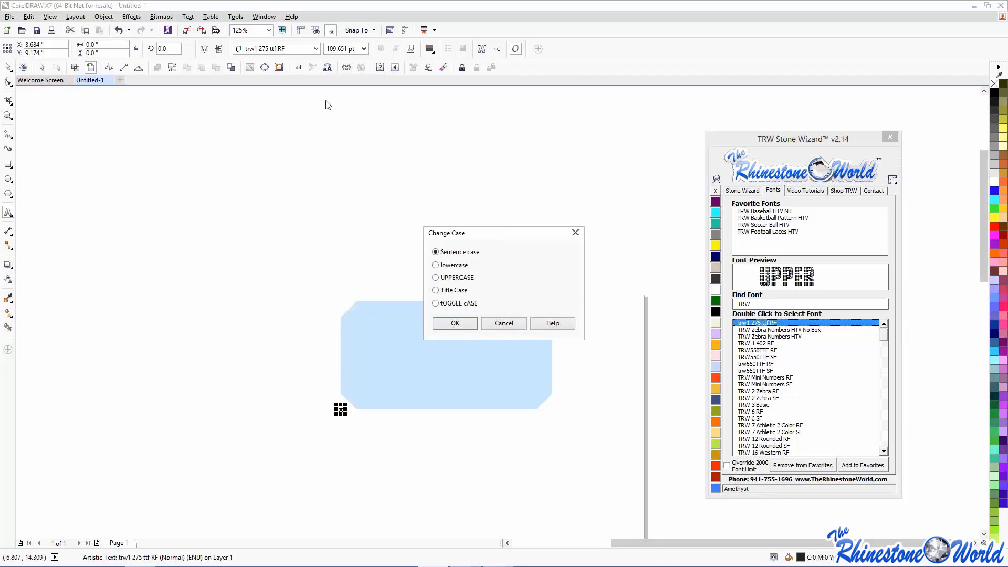
{"action": "left_click", "coordinate": [447, 277]}
{"action": "left_click", "coordinate": [453, 323]}
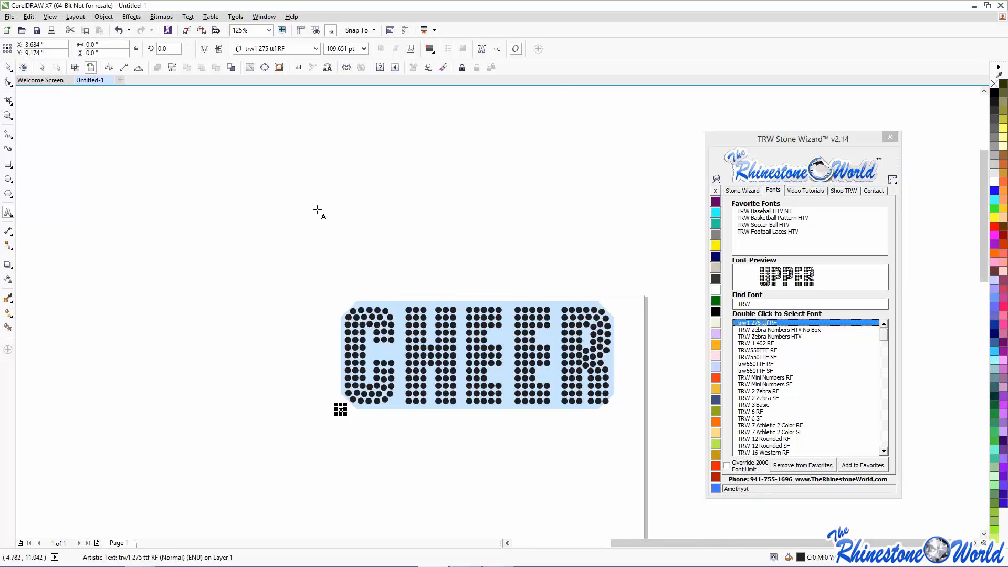
{"action": "left_click", "coordinate": [7, 67]}
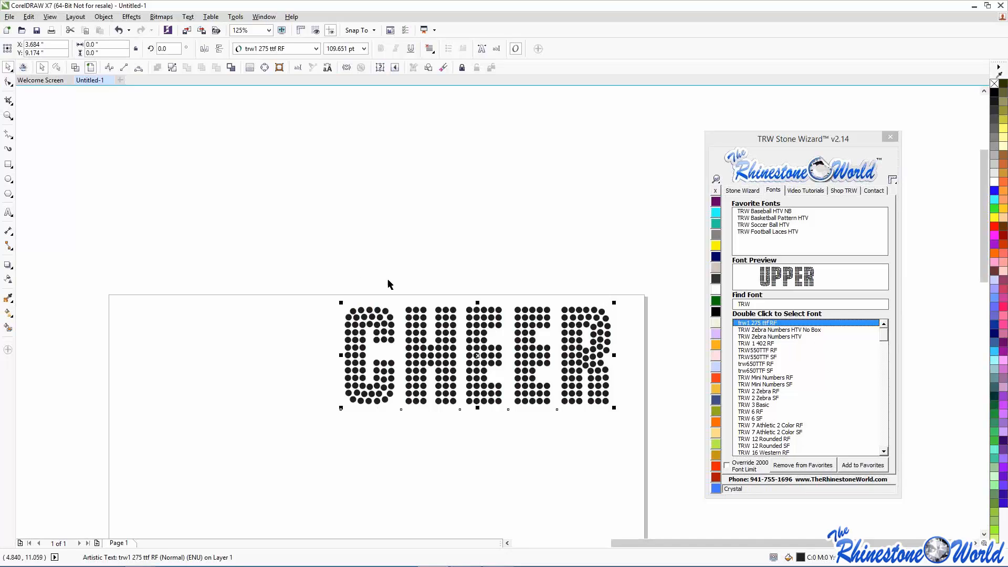
- Add a temporary 'TRW' text, switch it to lowercase, then delete it
{"action": "left_click", "coordinate": [9, 212]}
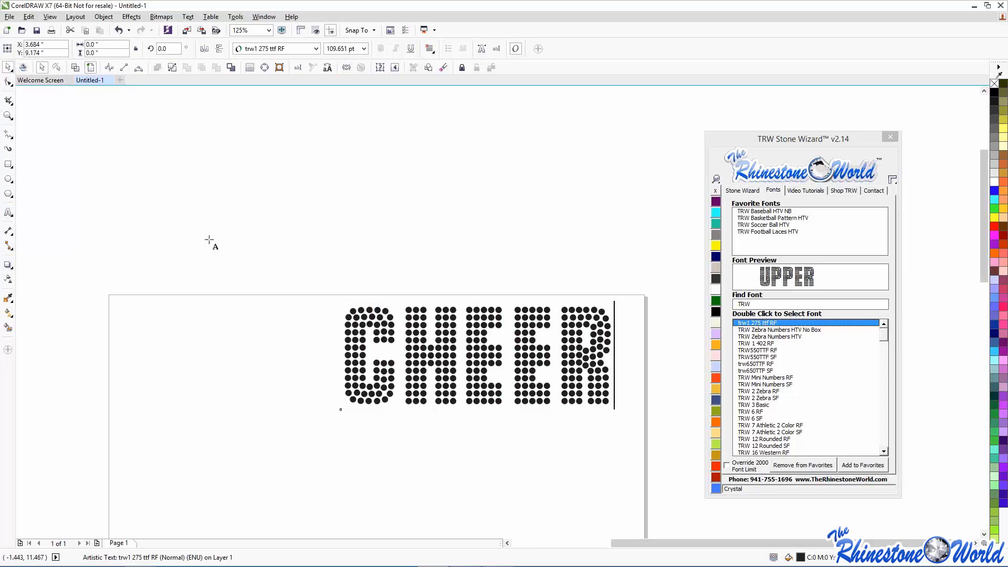
{"action": "left_click", "coordinate": [271, 276]}
{"action": "type", "text": "TRW"}
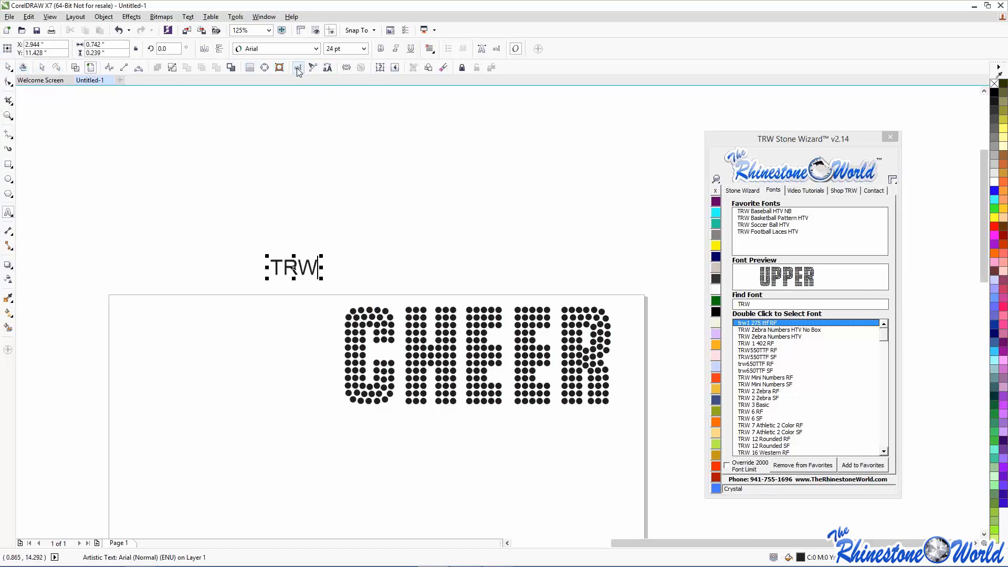
{"action": "left_click", "coordinate": [327, 68]}
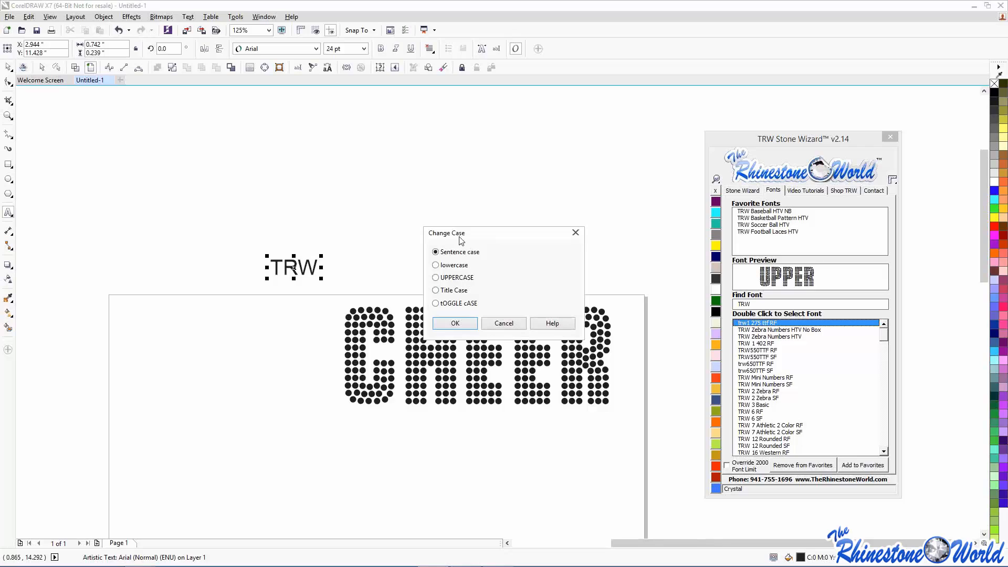
{"action": "left_click", "coordinate": [454, 265]}
{"action": "left_click", "coordinate": [451, 321]}
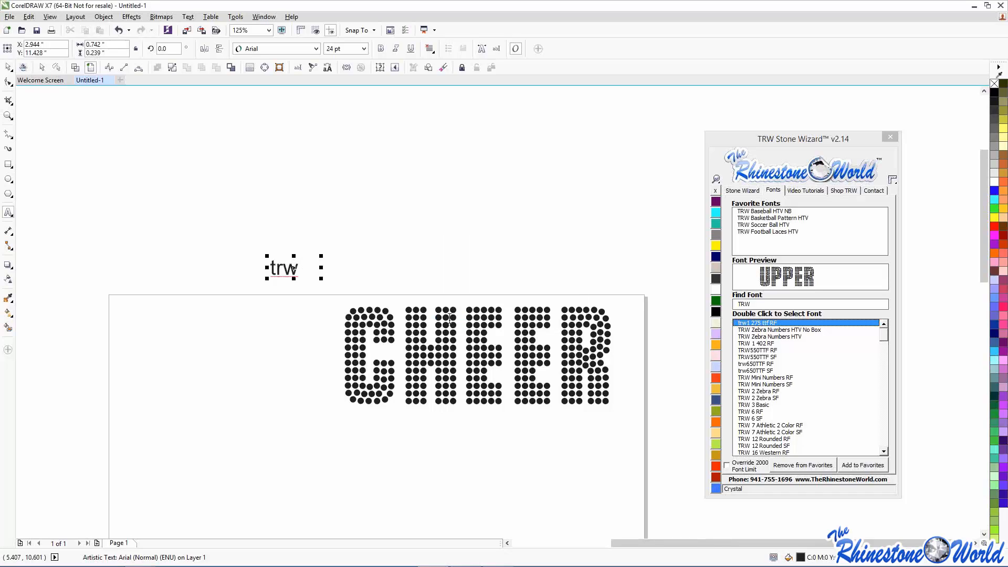
{"action": "key", "text": "Escape"}
{"action": "double_click", "coordinate": [296, 268]}
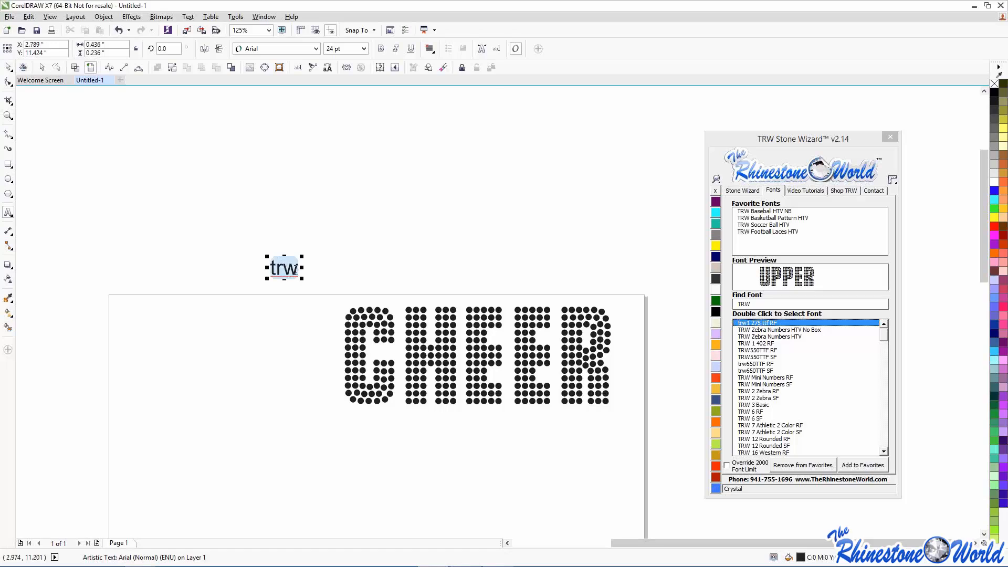
{"action": "key", "text": "Delete"}
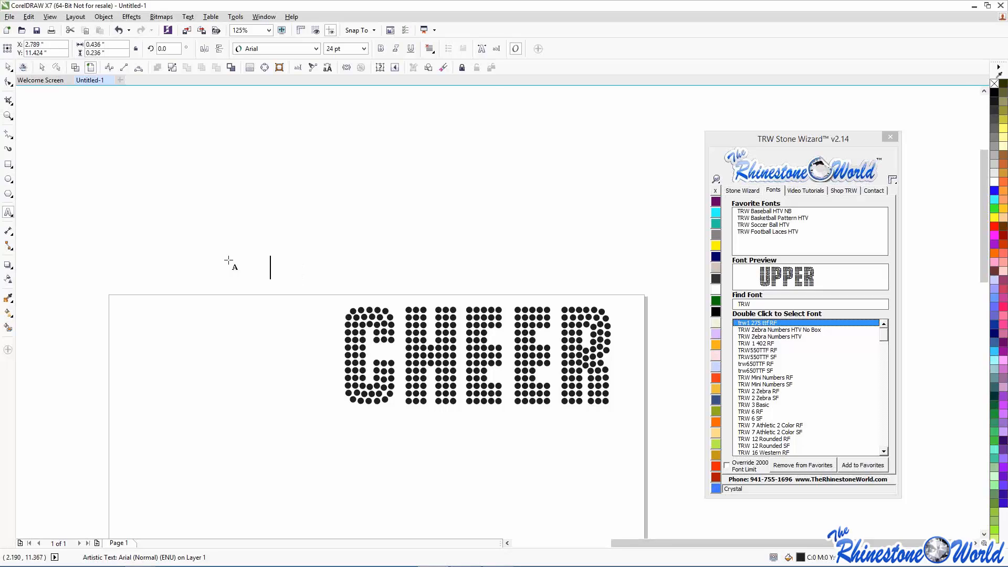
- Apply the TRW Baseball HTV NB favourite font to CHEER and move it left
{"action": "left_click", "coordinate": [8, 67]}
{"action": "left_click", "coordinate": [348, 370]}
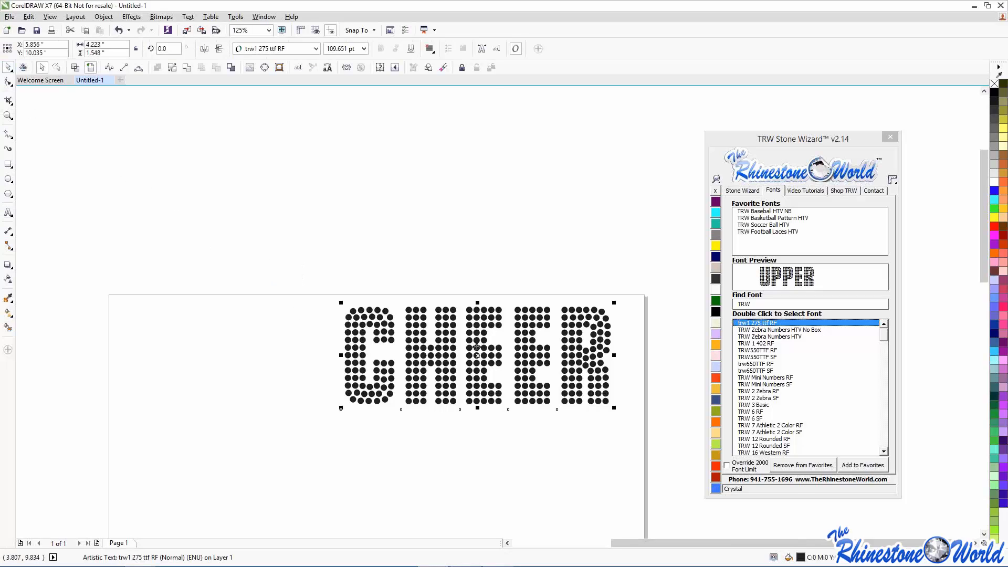
{"action": "left_click", "coordinate": [779, 213]}
{"action": "double_click", "coordinate": [783, 213]}
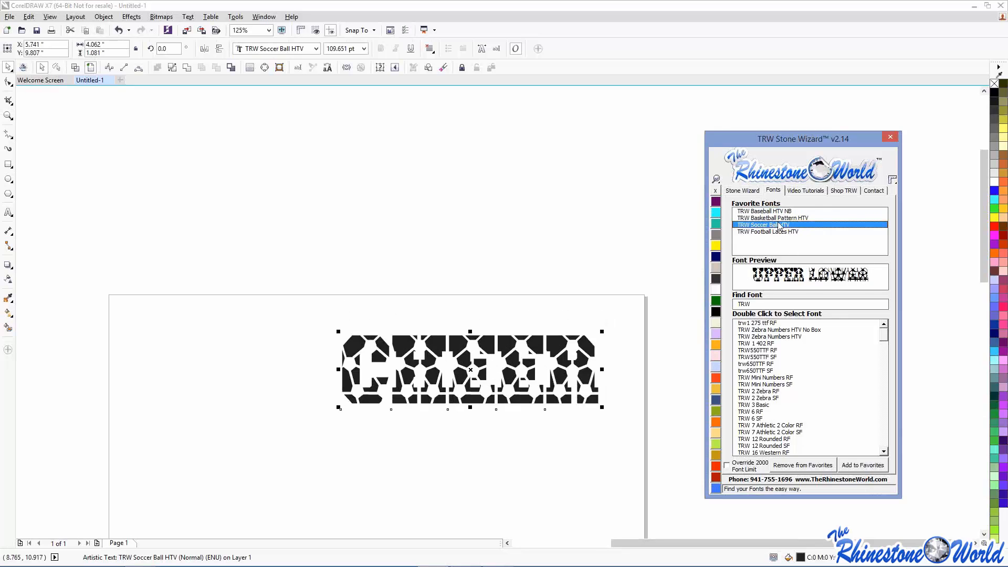
{"action": "left_click_drag", "start_coordinate": [483, 371], "coordinate": [266, 351]}
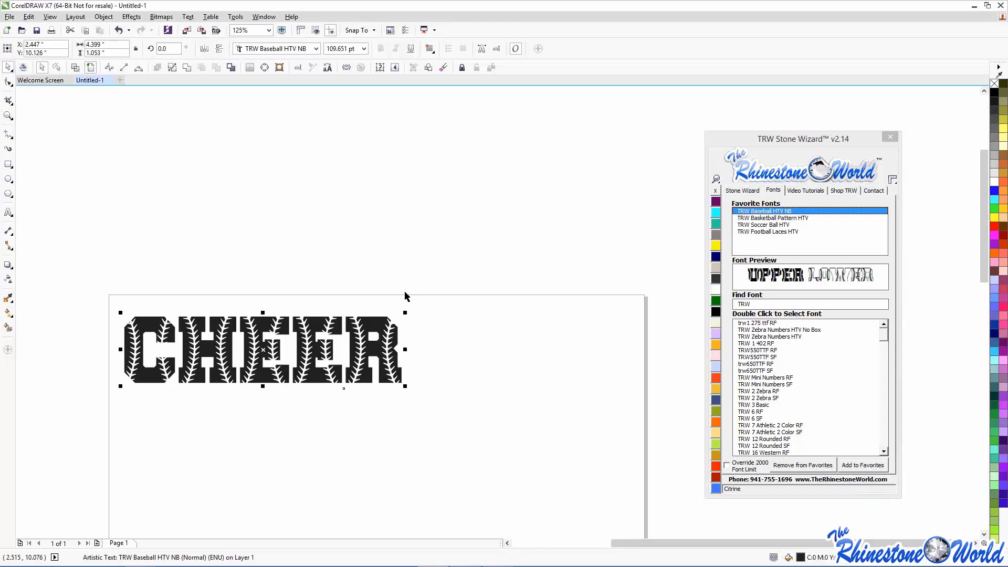
- Make CHEER two-colour with 2 Color Magic Text and drag the black layer below the orange outline
{"action": "left_click", "coordinate": [735, 191]}
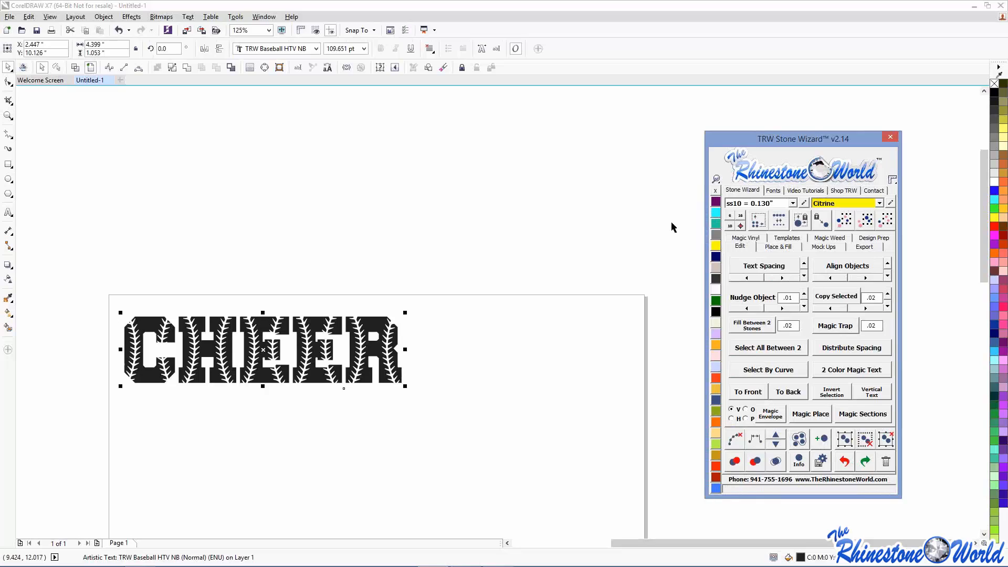
{"action": "left_click", "coordinate": [841, 371]}
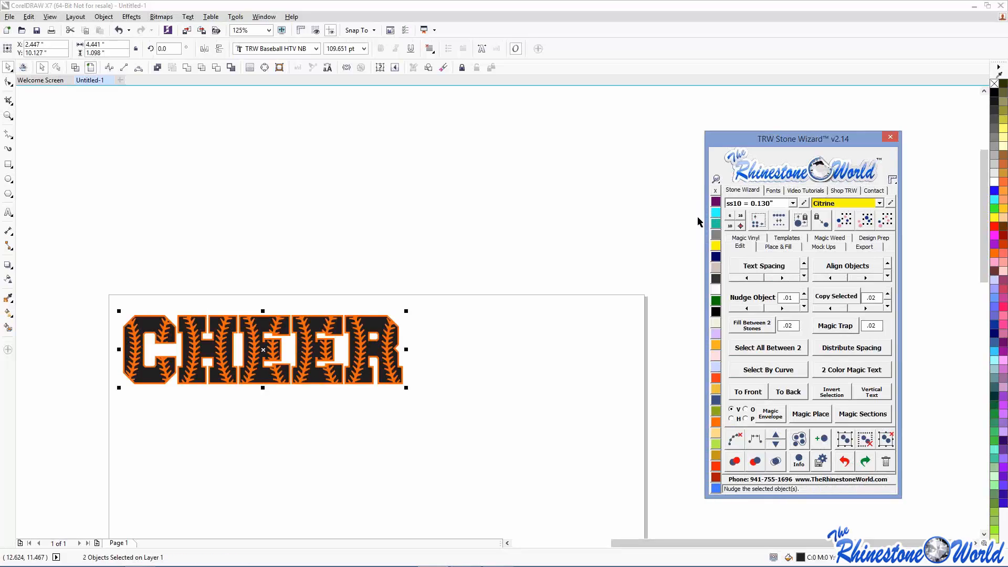
{"action": "left_click", "coordinate": [410, 331]}
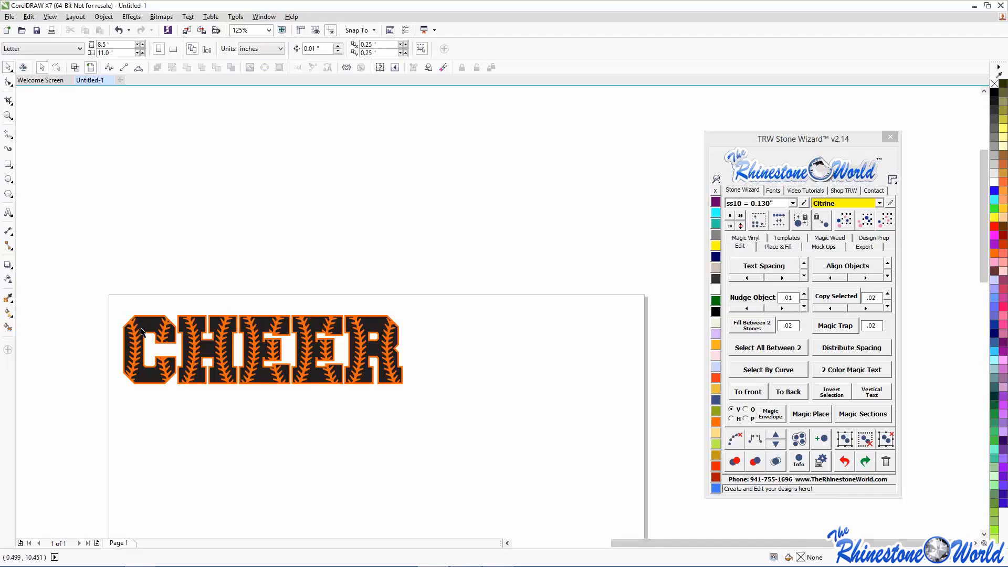
{"action": "left_click_drag", "start_coordinate": [149, 330], "coordinate": [177, 465]}
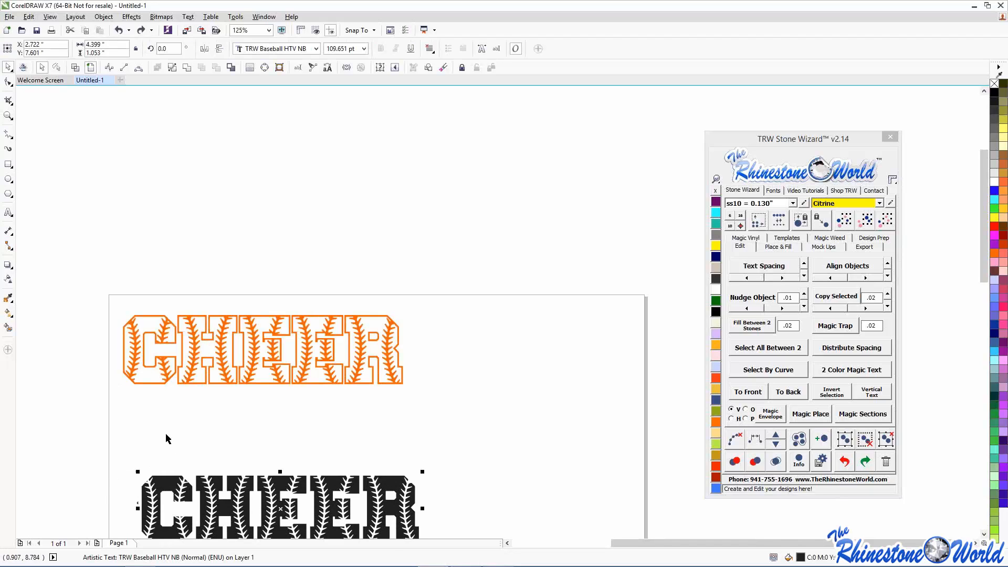
- Undo the move and drop a copy of the black CHEER lower on the page
{"action": "key", "text": "ctrl+z"}
{"action": "left_click", "coordinate": [173, 449]}
{"action": "left_click_drag", "start_coordinate": [202, 374], "coordinate": [191, 468]}
{"action": "right_click", "coordinate": [191, 468]}
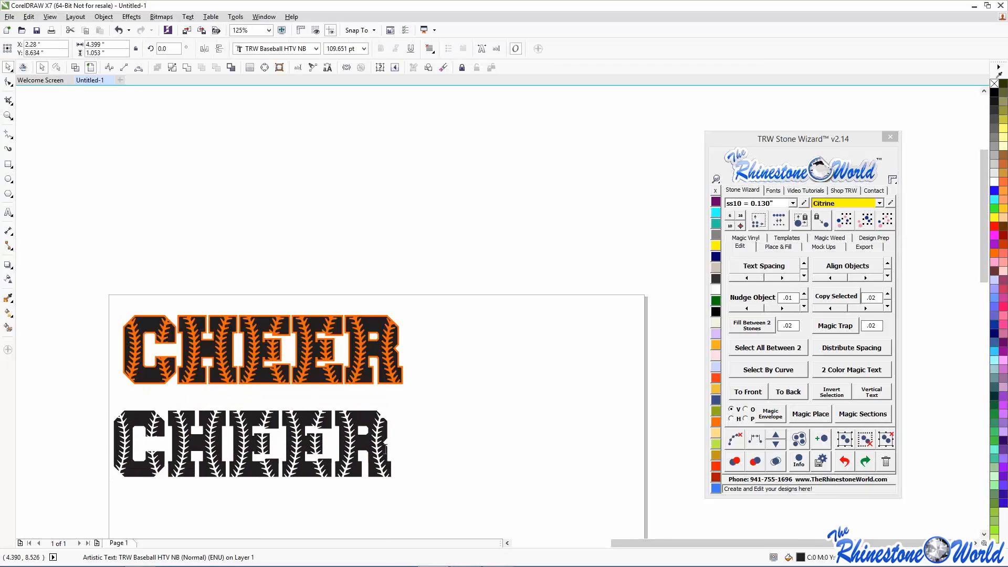
- Set the copy in TRW 7 Athletic 2 Color RF, move it above, and make it two-colour
{"action": "left_click", "coordinate": [385, 449]}
{"action": "left_click", "coordinate": [774, 191]}
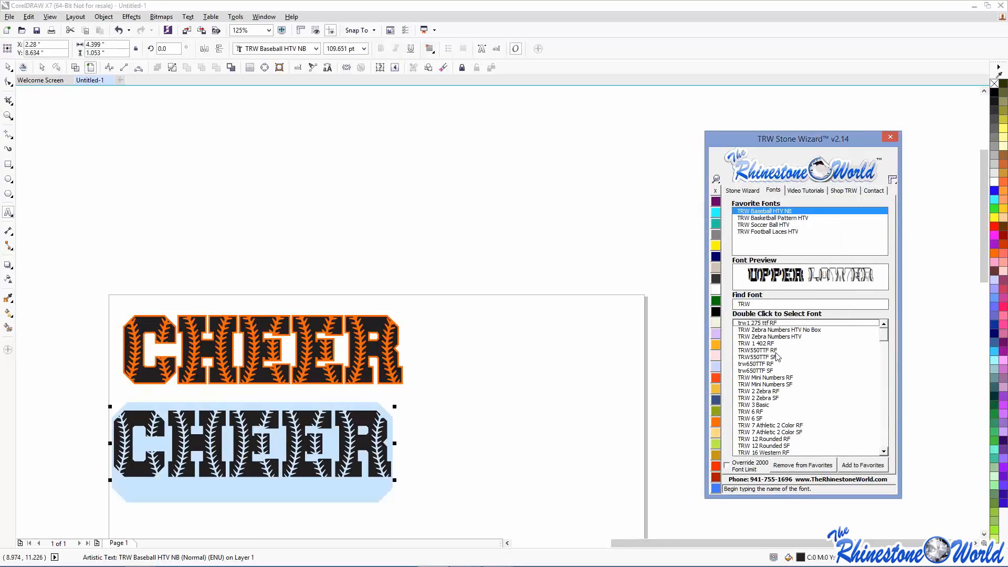
{"action": "double_click", "coordinate": [769, 425]}
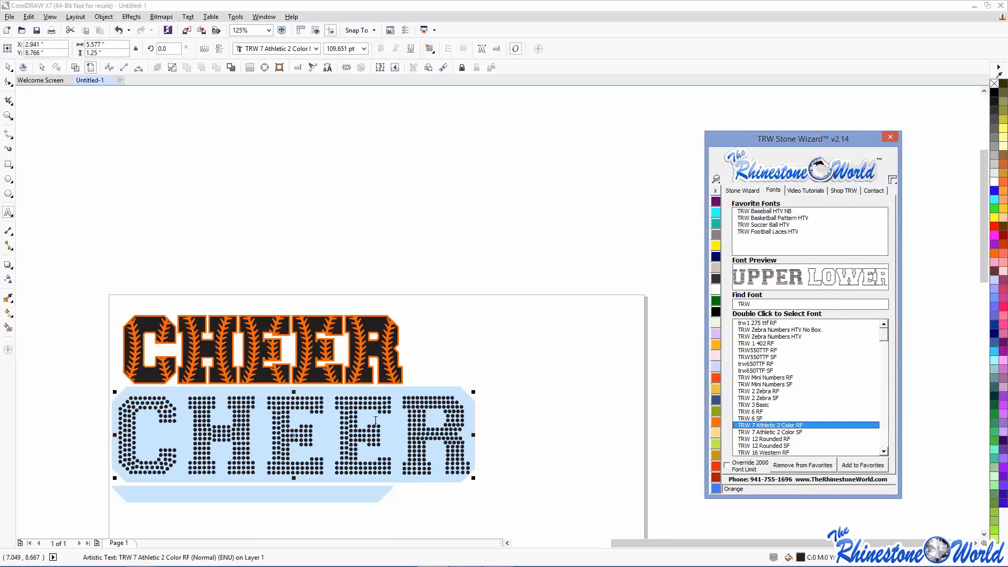
{"action": "left_click_drag", "start_coordinate": [293, 435], "coordinate": [327, 200]}
{"action": "left_click", "coordinate": [742, 190]}
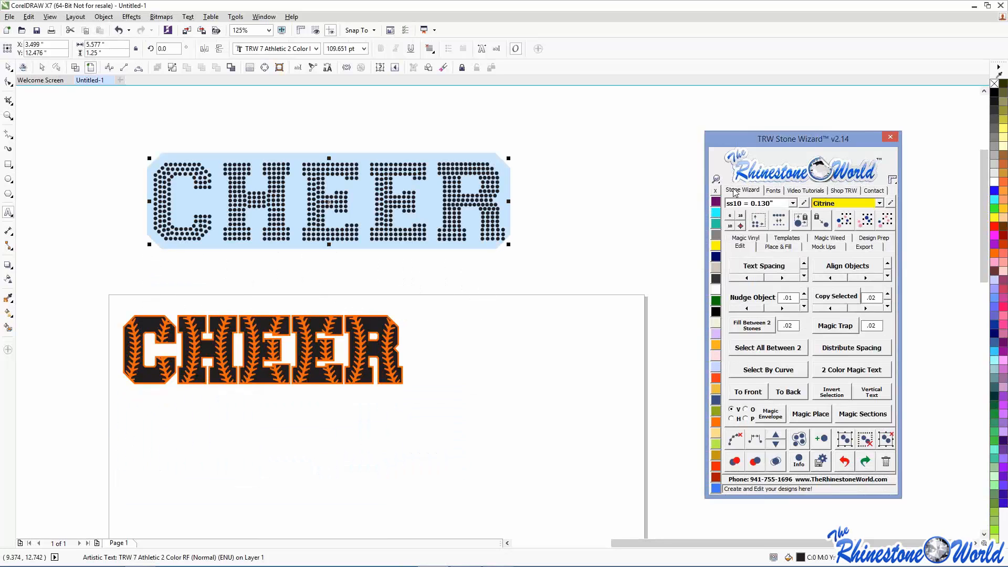
{"action": "left_click", "coordinate": [828, 369]}
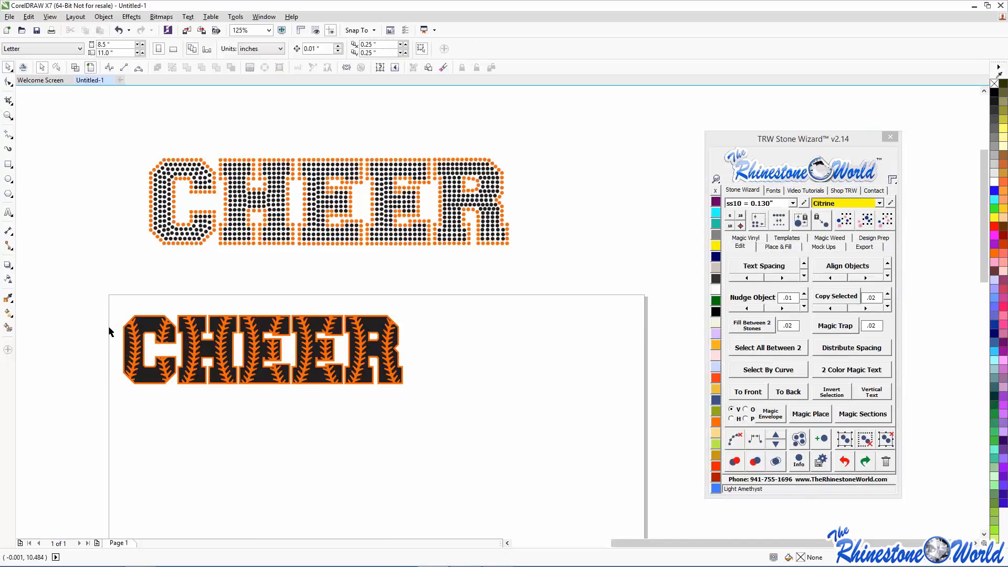
- Select the lower baseball-font CHEER
{"action": "scroll", "coordinate": [156, 288], "scroll_direction": "up", "scroll_amount": 3}
{"action": "scroll", "coordinate": [131, 359], "scroll_direction": "down", "scroll_amount": 1}
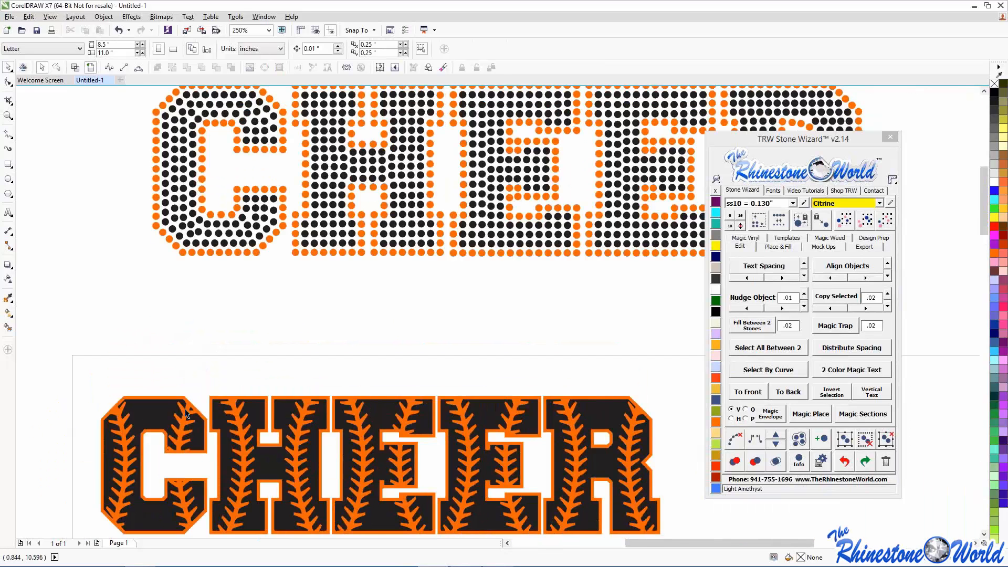
{"action": "scroll", "coordinate": [187, 415], "scroll_direction": "up", "scroll_amount": 2}
{"action": "left_click", "coordinate": [187, 423]}
{"action": "scroll", "coordinate": [186, 410], "scroll_direction": "down", "scroll_amount": 2}
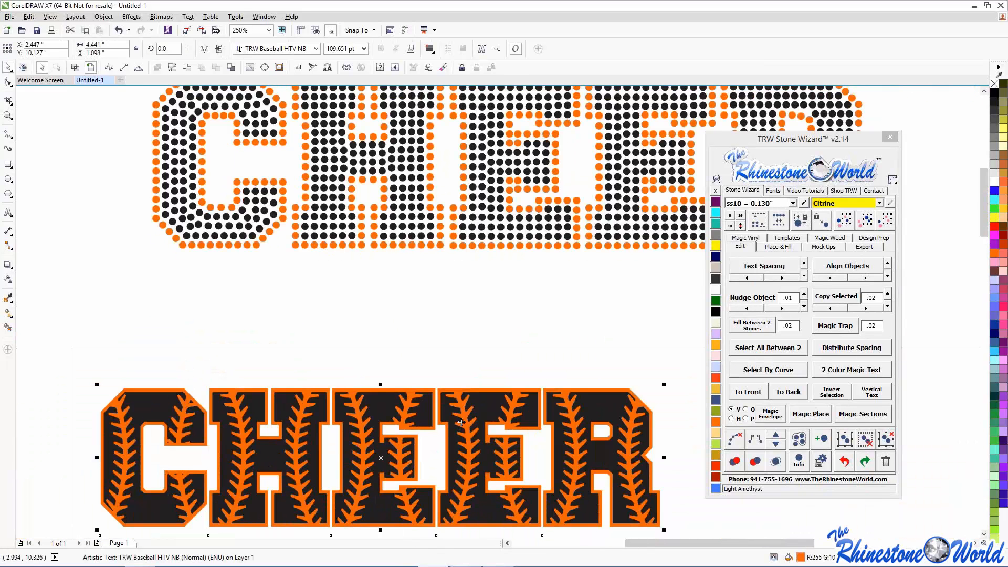
{"action": "scroll", "coordinate": [340, 385], "scroll_direction": "down", "scroll_amount": 2}
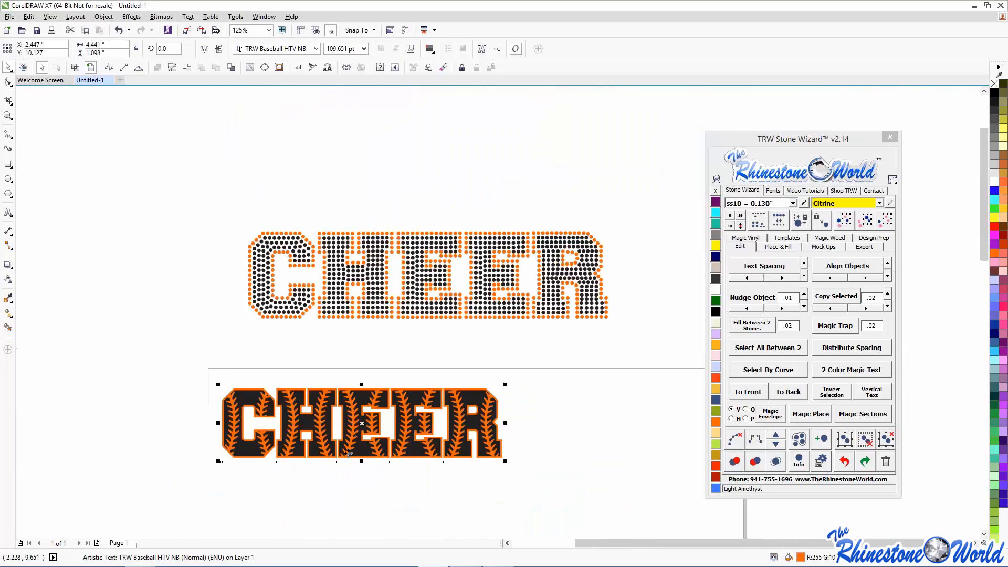
{"action": "left_click", "coordinate": [320, 484]}
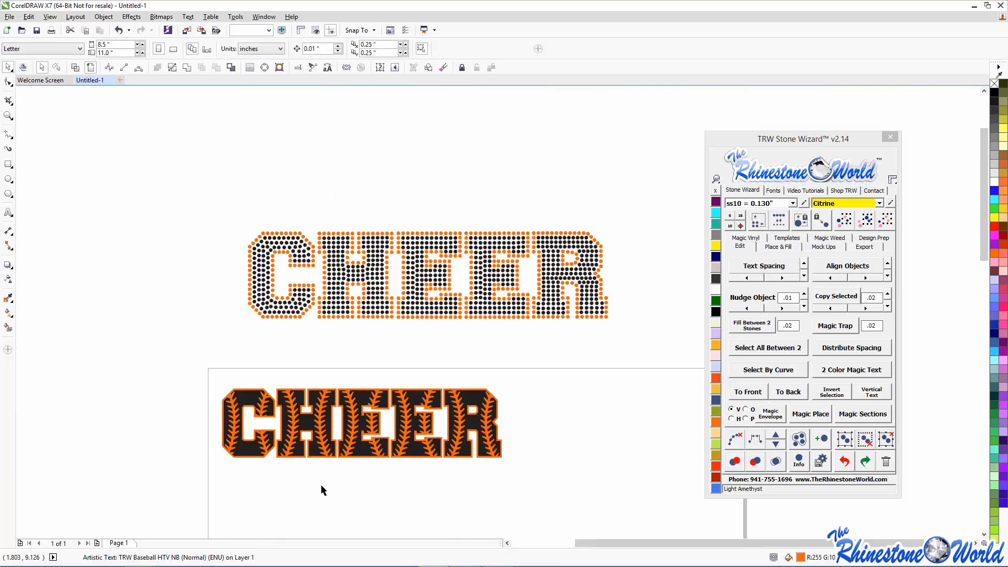
{"action": "left_click", "coordinate": [259, 391]}
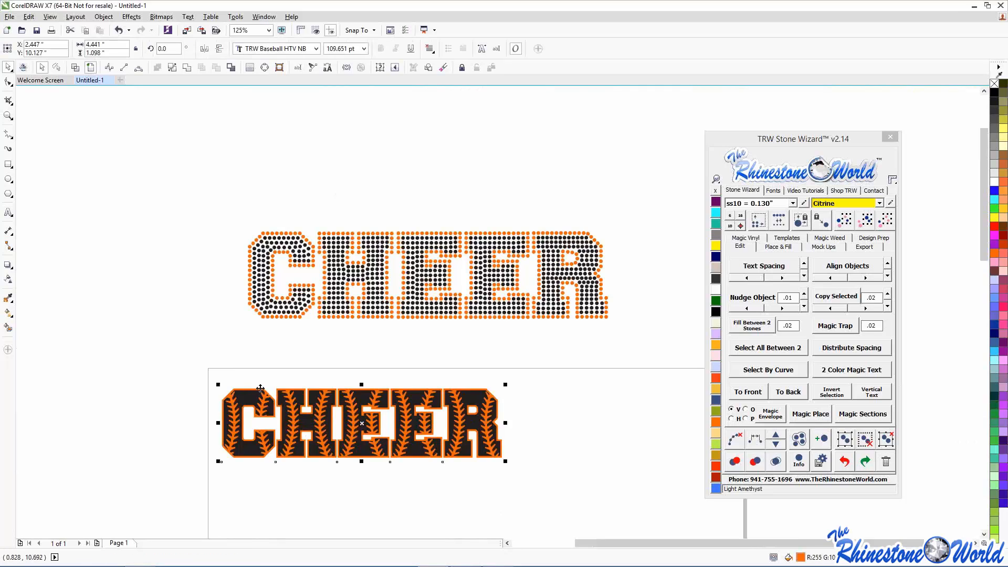
- Convert the lower CHEER to curves, set contour spacing to 07 and add an outside stone island
{"action": "left_click", "coordinate": [231, 68]}
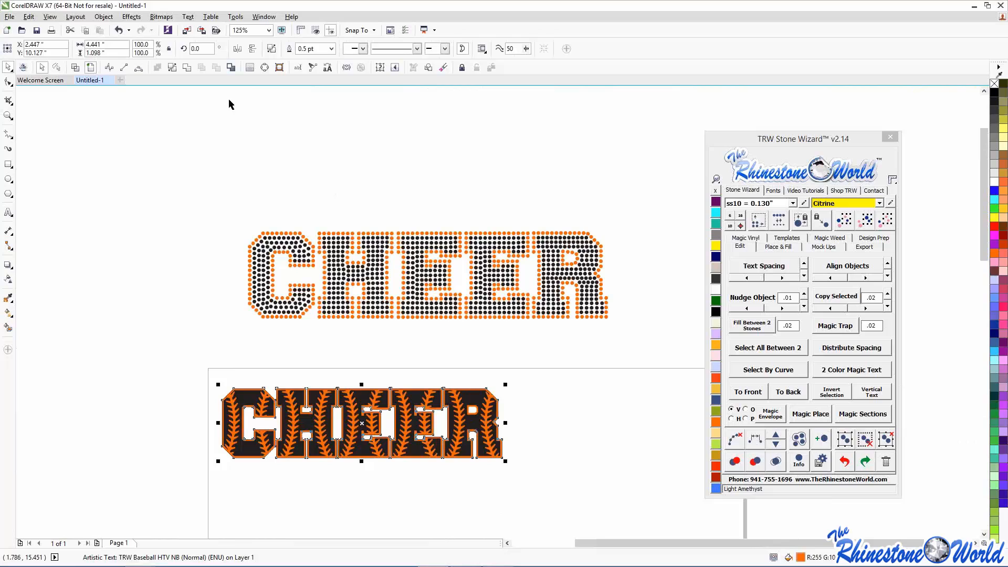
{"action": "left_click", "coordinate": [786, 248]}
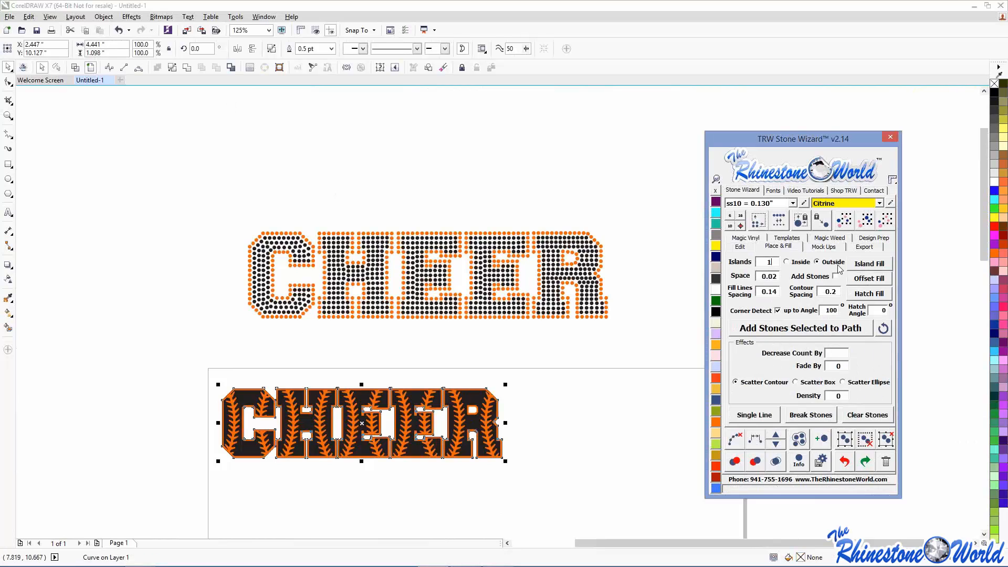
{"action": "left_click", "coordinate": [840, 291]}
{"action": "key", "text": "BackSpace"}
{"action": "type", "text": "07"}
{"action": "left_click", "coordinate": [869, 265]}
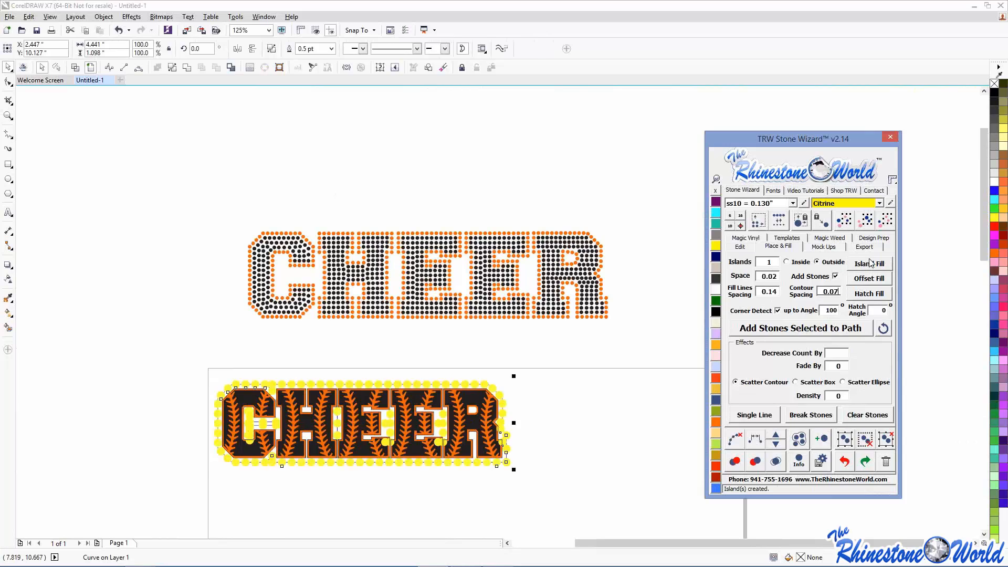
- Undo the ring of stones added around the lower CHEER
{"action": "left_click", "coordinate": [410, 376]}
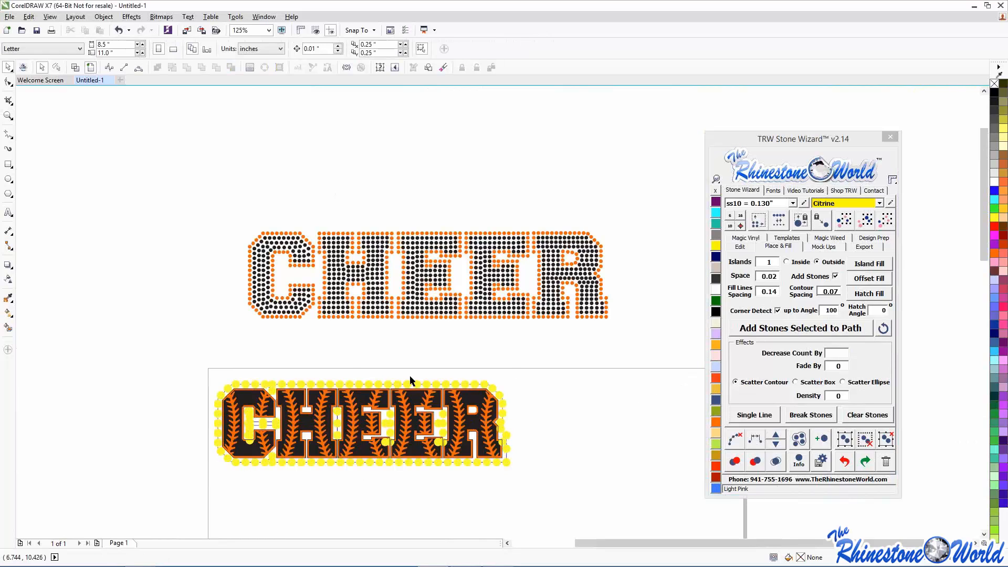
{"action": "left_click_drag", "start_coordinate": [206, 348], "coordinate": [556, 509]}
{"action": "left_click", "coordinate": [568, 490]}
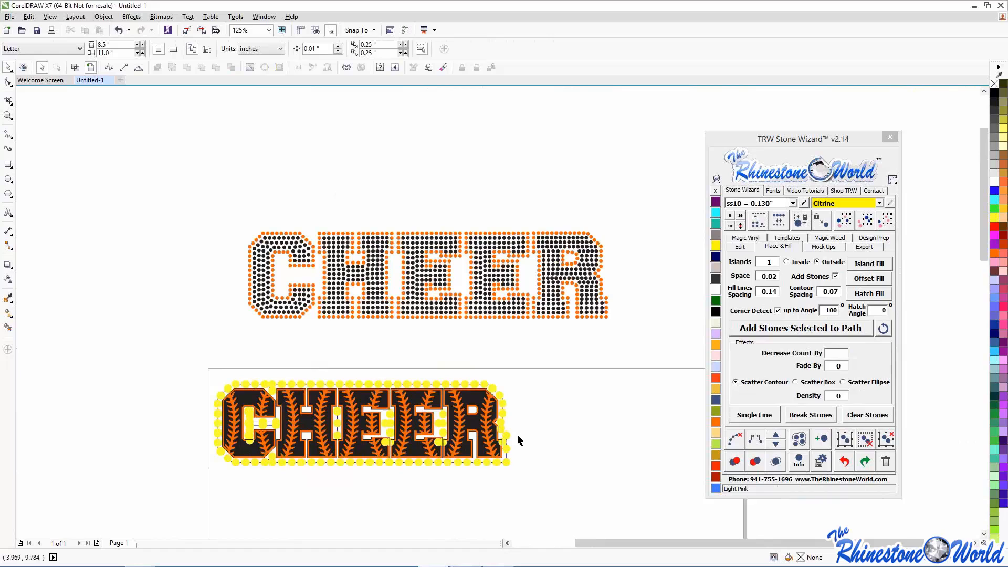
{"action": "left_click", "coordinate": [851, 462]}
- Enlarge the lower CHEER to about 182% and surround its outer outline with Citrine stones
{"action": "scroll", "coordinate": [195, 360], "scroll_direction": "down", "scroll_amount": 1}
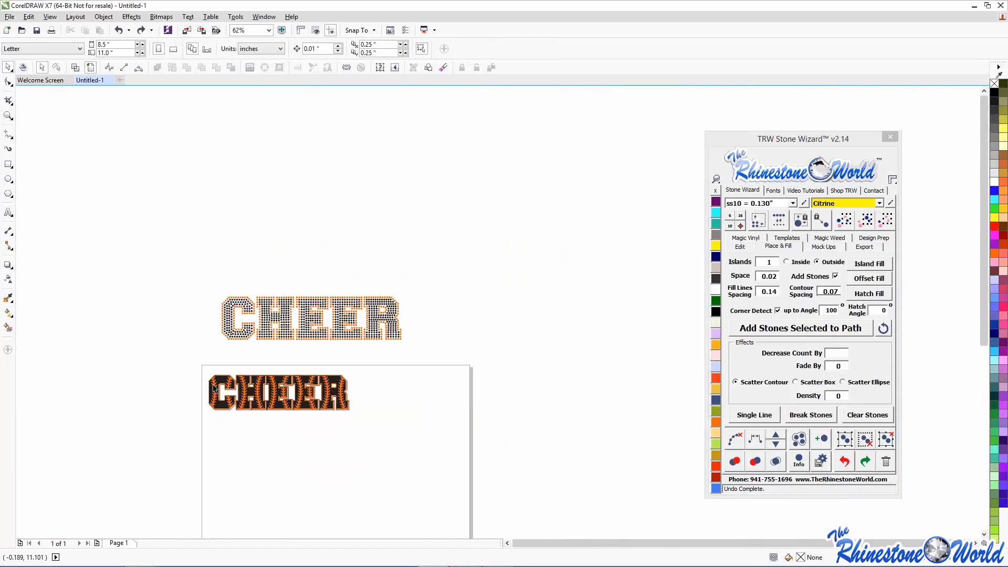
{"action": "left_click_drag", "start_coordinate": [352, 412], "coordinate": [510, 509]}
{"action": "left_click", "coordinate": [512, 459]}
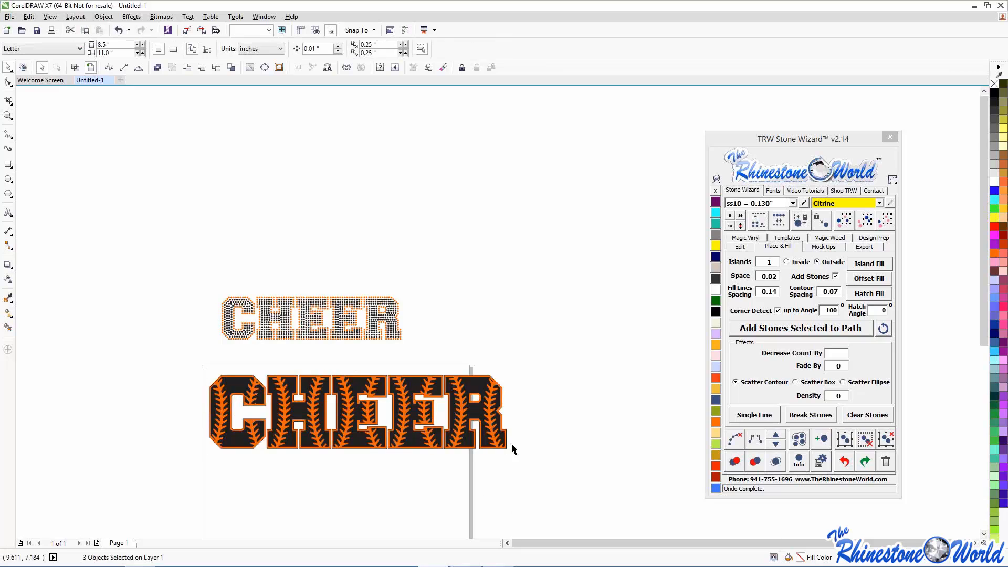
{"action": "scroll", "coordinate": [516, 411], "scroll_direction": "up", "scroll_amount": 1}
{"action": "scroll", "coordinate": [492, 411], "scroll_direction": "up", "scroll_amount": 4}
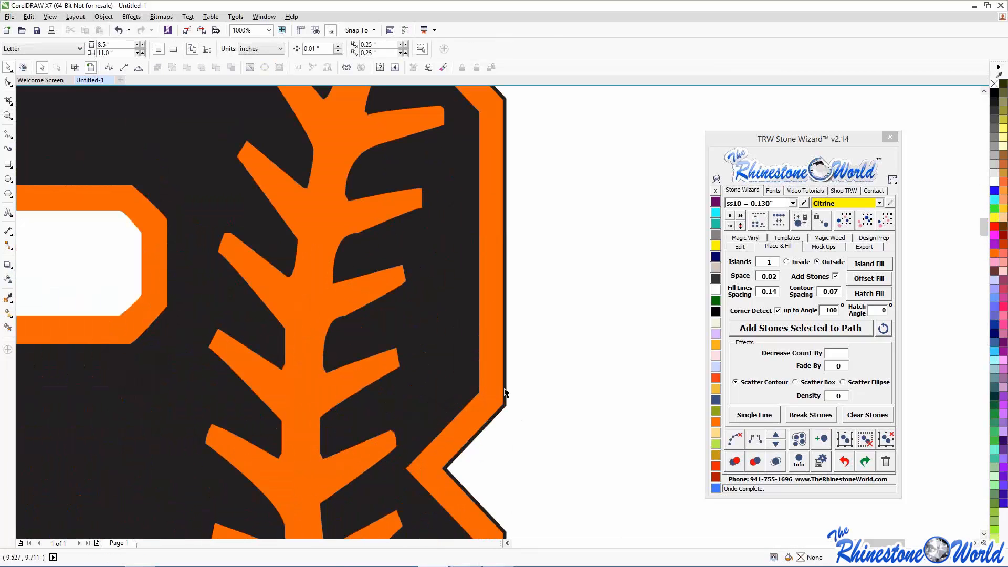
{"action": "left_click", "coordinate": [505, 388]}
{"action": "left_click", "coordinate": [869, 264]}
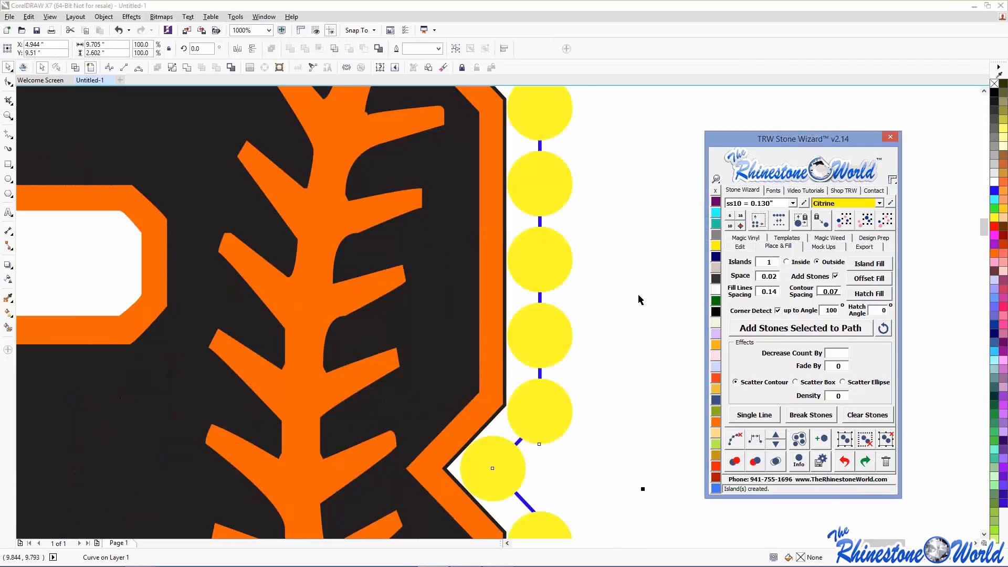
{"action": "scroll", "coordinate": [632, 295], "scroll_direction": "down", "scroll_amount": 6}
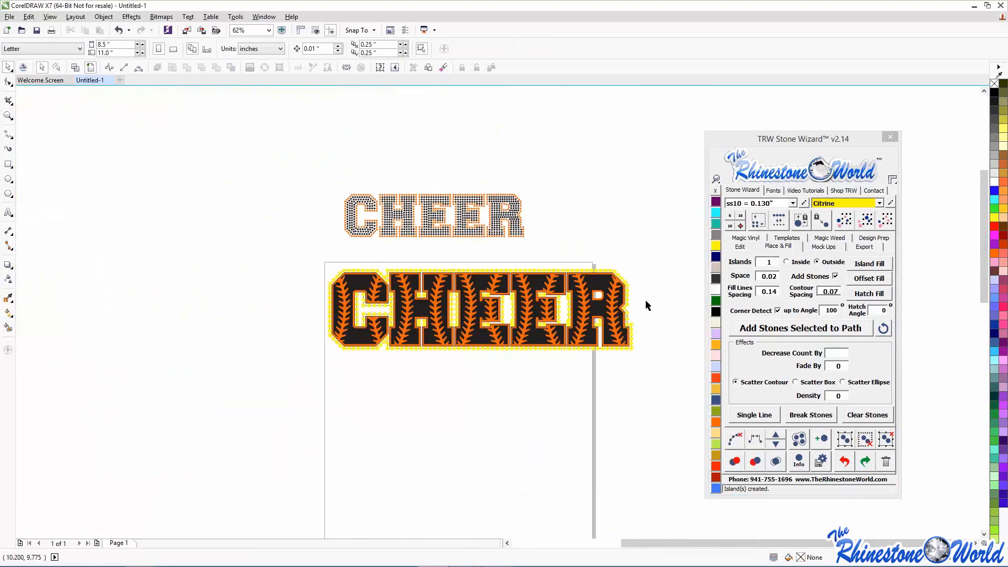
{"action": "scroll", "coordinate": [645, 299], "scroll_direction": "up", "scroll_amount": 3}
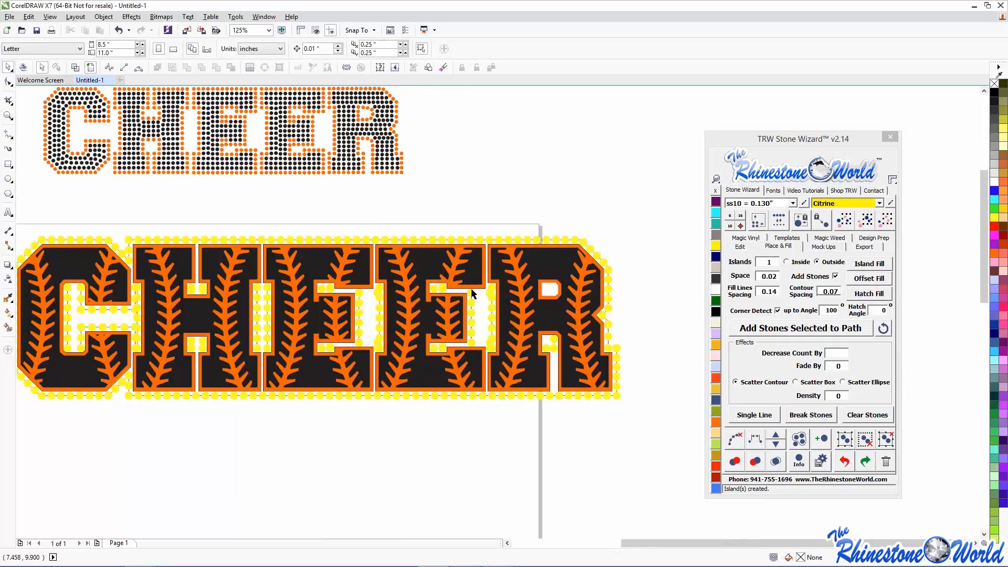
- Delete CHEER's orange stitching layer and redraw the surrounding stones as larger filled circles
{"action": "left_click", "coordinate": [168, 286]}
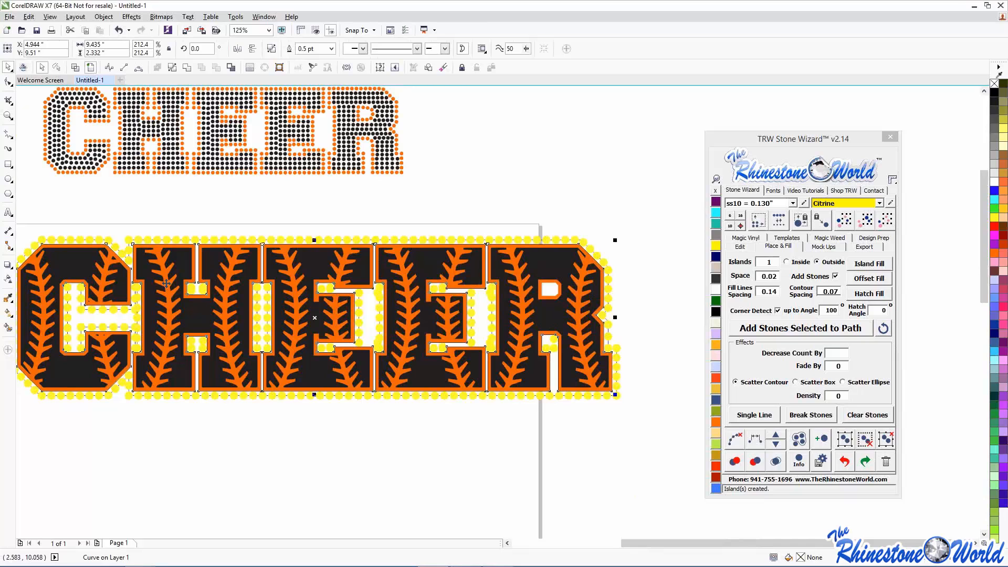
{"action": "key", "text": "Delete"}
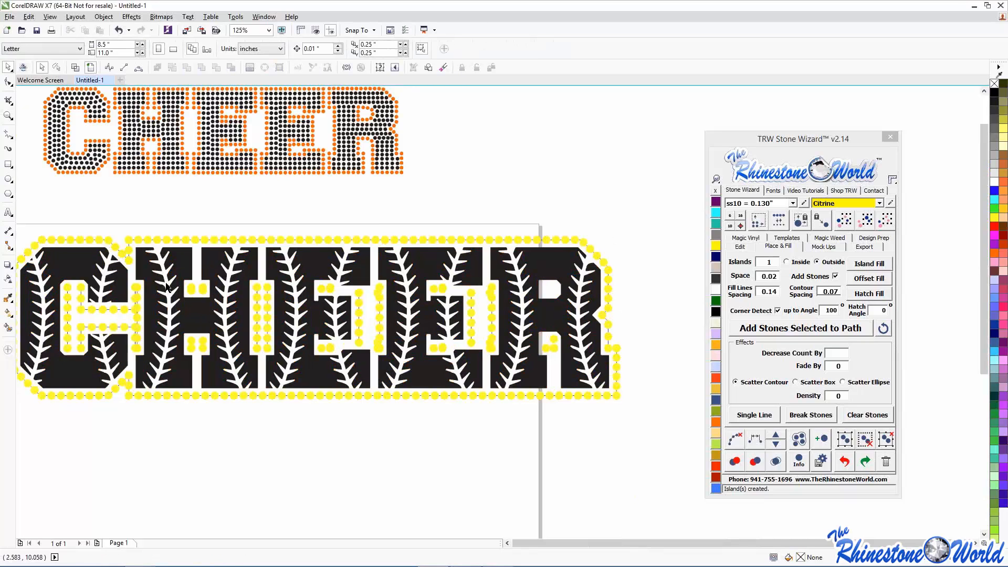
{"action": "scroll", "coordinate": [168, 286], "scroll_direction": "down", "scroll_amount": 3}
{"action": "scroll", "coordinate": [126, 273], "scroll_direction": "up", "scroll_amount": 3}
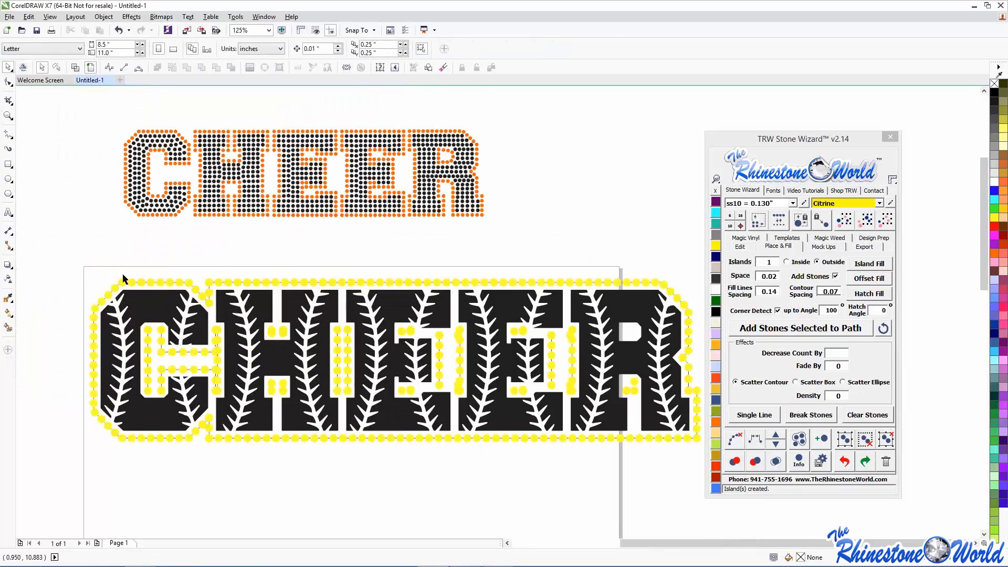
{"action": "left_click_drag", "start_coordinate": [57, 256], "coordinate": [704, 495]}
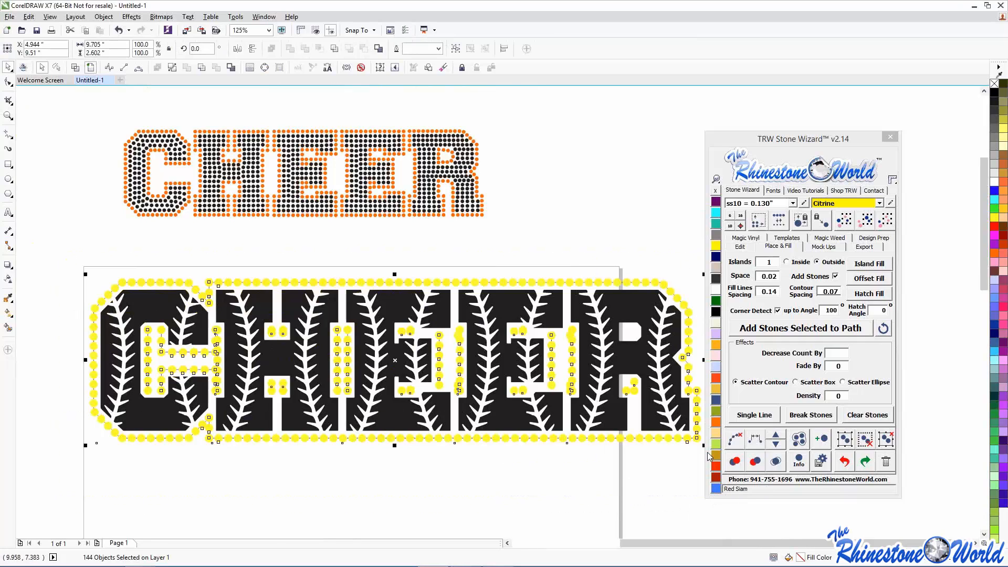
{"action": "left_click", "coordinate": [735, 439]}
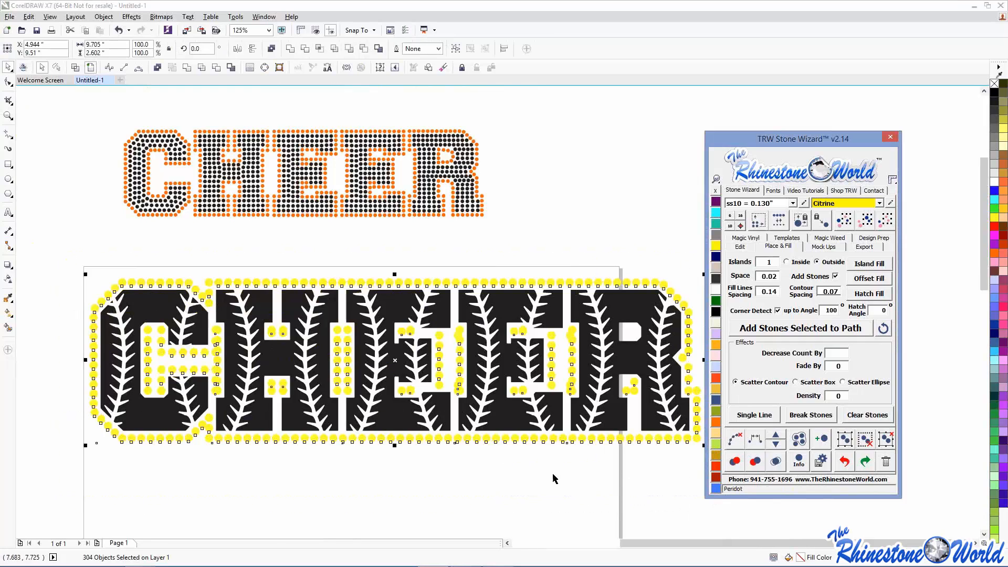
- Fill the CHEER letters with Hot Pink glitter vinyl
{"action": "left_click", "coordinate": [246, 415]}
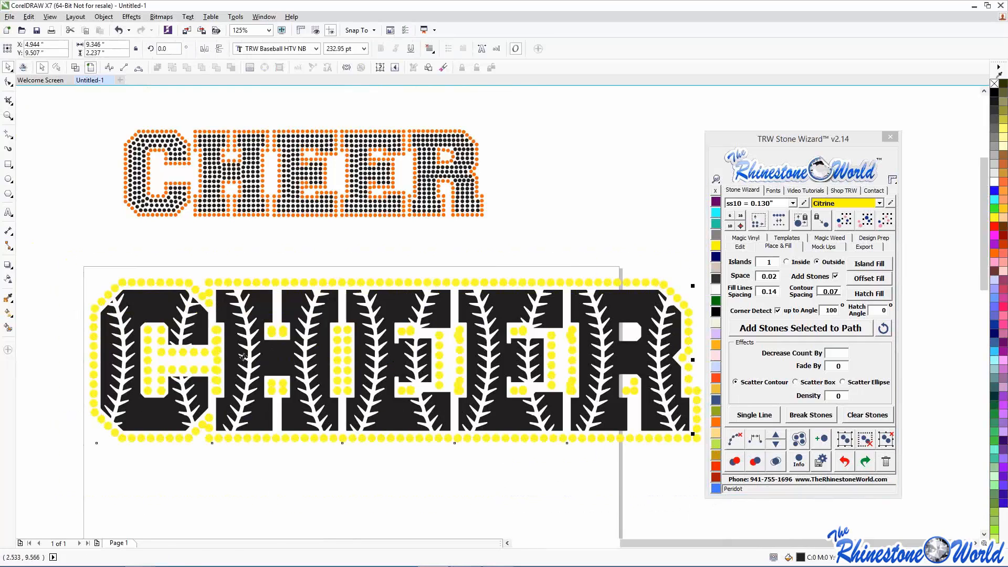
{"action": "left_click", "coordinate": [748, 238]}
{"action": "left_click", "coordinate": [782, 321]}
{"action": "left_click", "coordinate": [316, 511]}
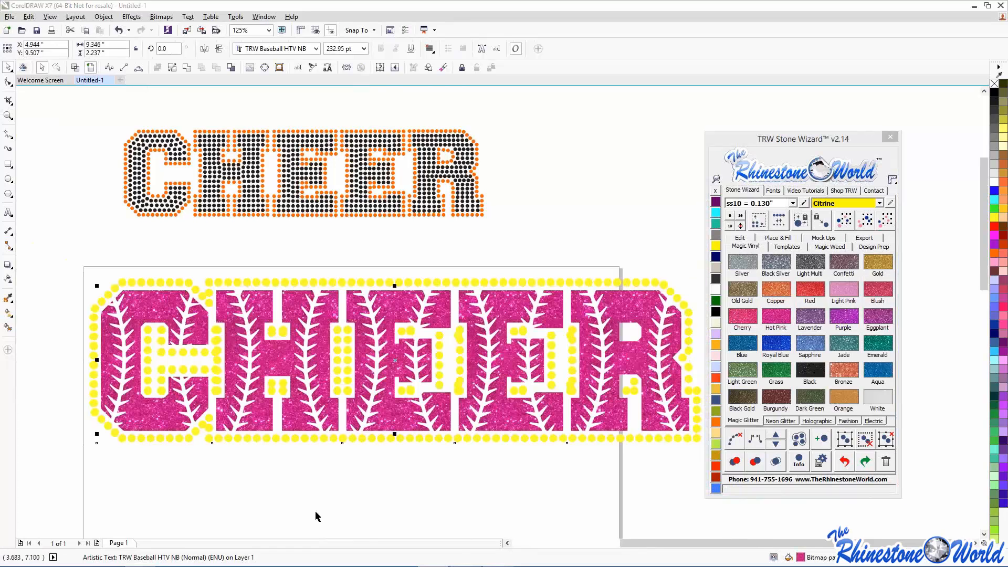
- Select the pink CHEER design and move it up the page
{"action": "scroll", "coordinate": [287, 492], "scroll_direction": "down", "scroll_amount": 2}
{"action": "left_click_drag", "start_coordinate": [217, 431], "coordinate": [397, 487]}
{"action": "left_click", "coordinate": [181, 410]}
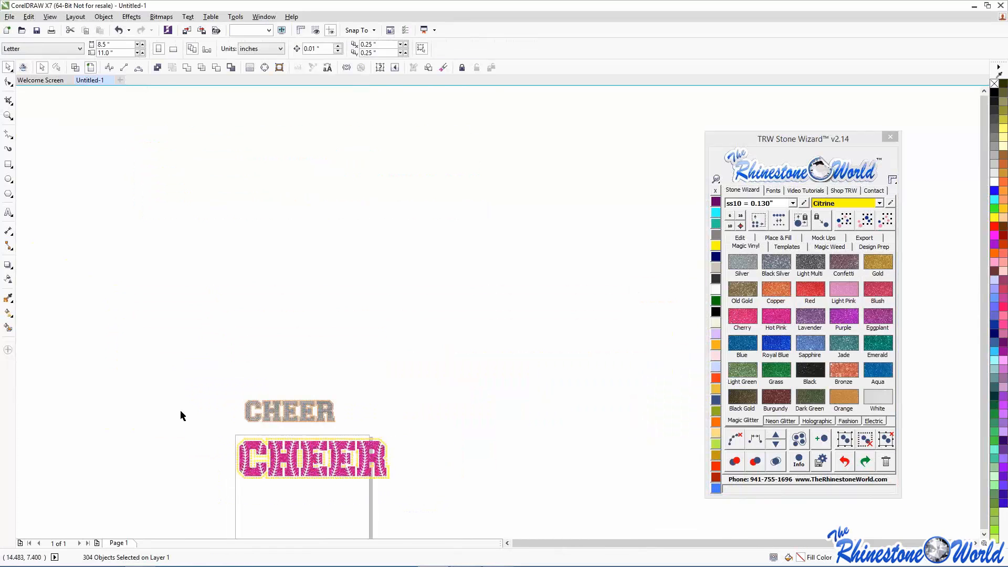
{"action": "left_click_drag", "start_coordinate": [215, 429], "coordinate": [394, 486]}
{"action": "left_click_drag", "start_coordinate": [350, 447], "coordinate": [470, 279]}
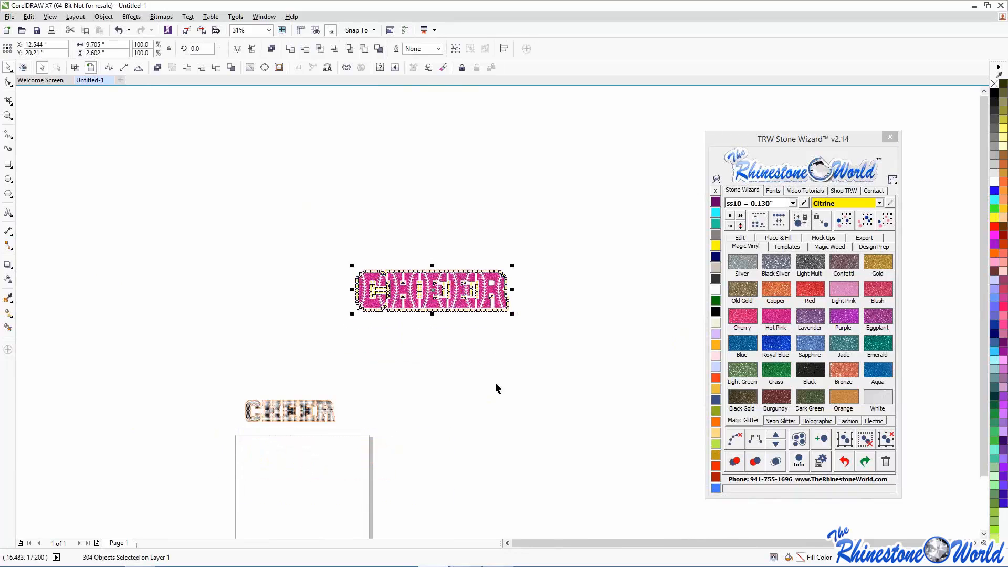
{"action": "left_click", "coordinate": [495, 382]}
- Select all matching outline stones and change them to white Crystal
{"action": "left_click", "coordinate": [508, 303]}
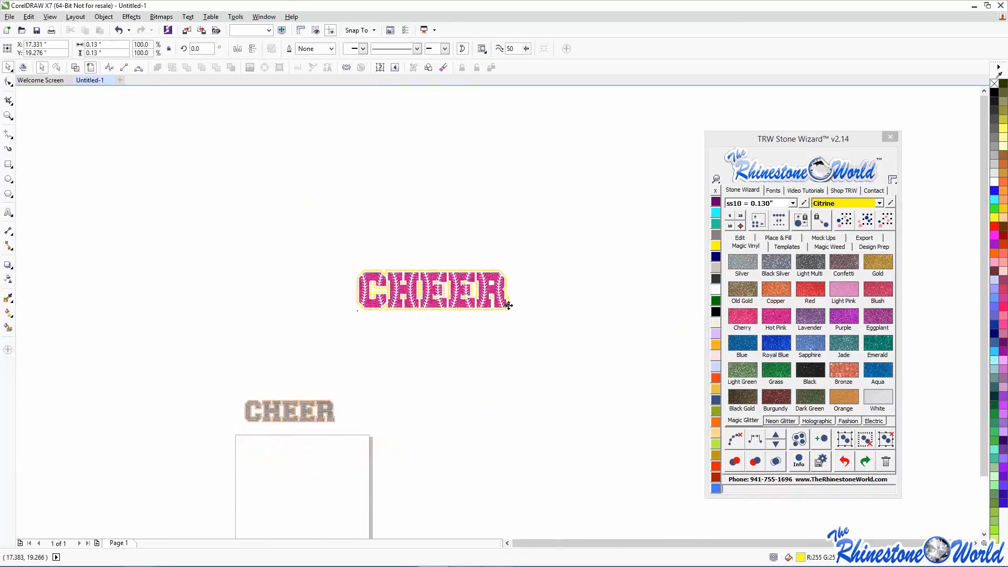
{"action": "scroll", "coordinate": [569, 285], "scroll_direction": "up", "scroll_amount": 2}
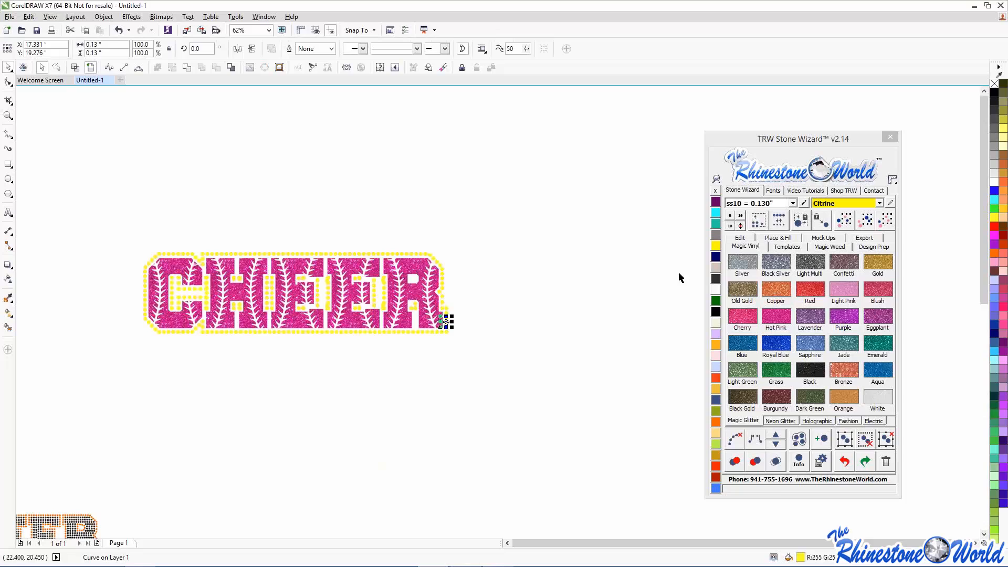
{"action": "left_click", "coordinate": [843, 221]}
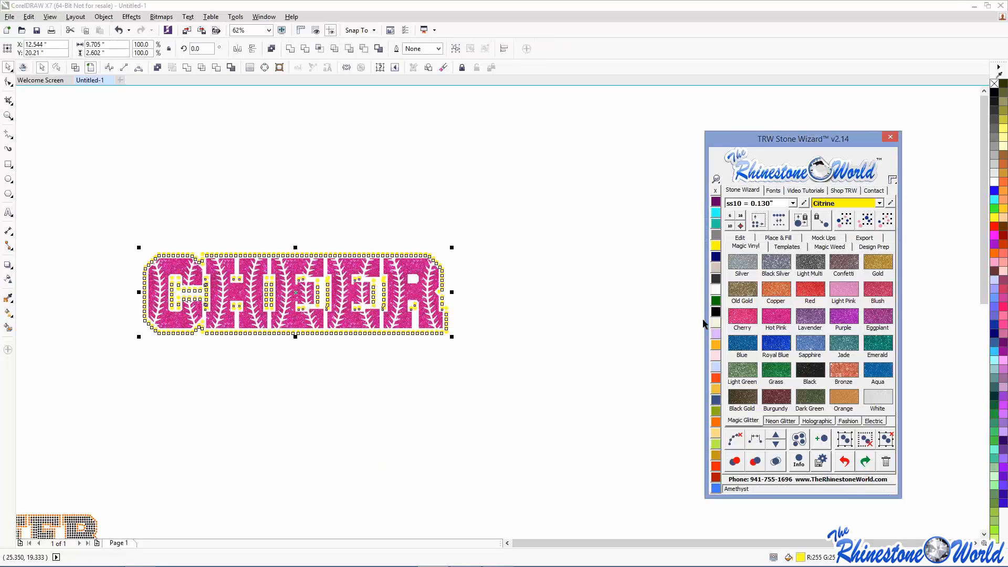
{"action": "left_click", "coordinate": [713, 289]}
{"action": "left_click", "coordinate": [646, 327]}
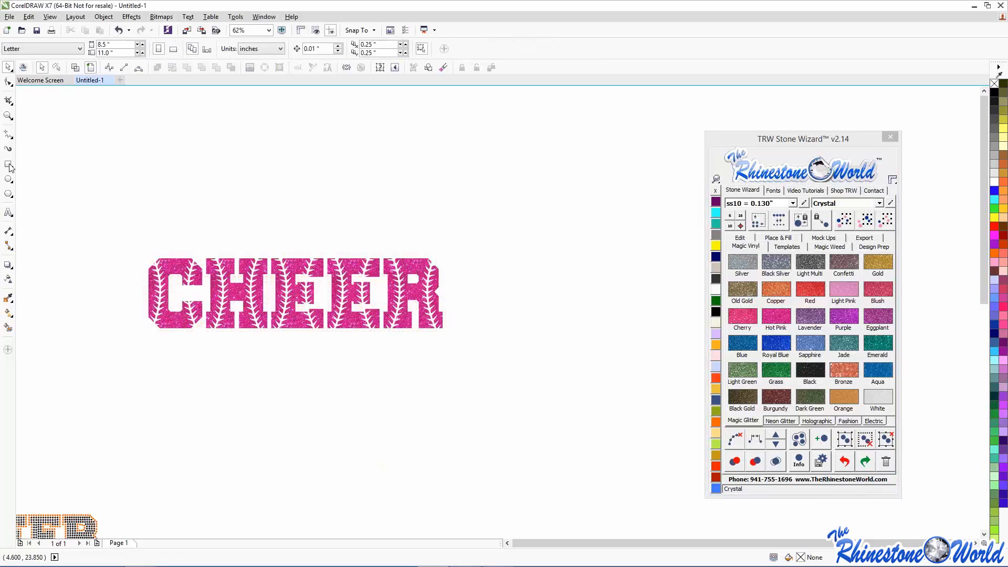
{"action": "left_click", "coordinate": [9, 165]}
- Draw a rectangle around the pink CHEER, fill it Jet Black and send it to the back
{"action": "left_click_drag", "start_coordinate": [81, 211], "coordinate": [564, 405]}
{"action": "left_click", "coordinate": [716, 311]}
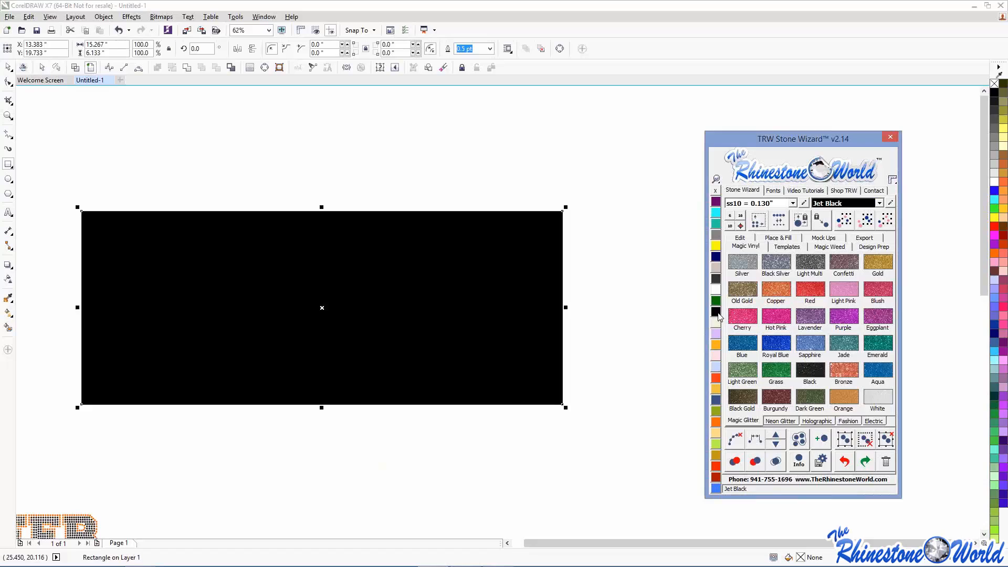
{"action": "left_click", "coordinate": [741, 238]}
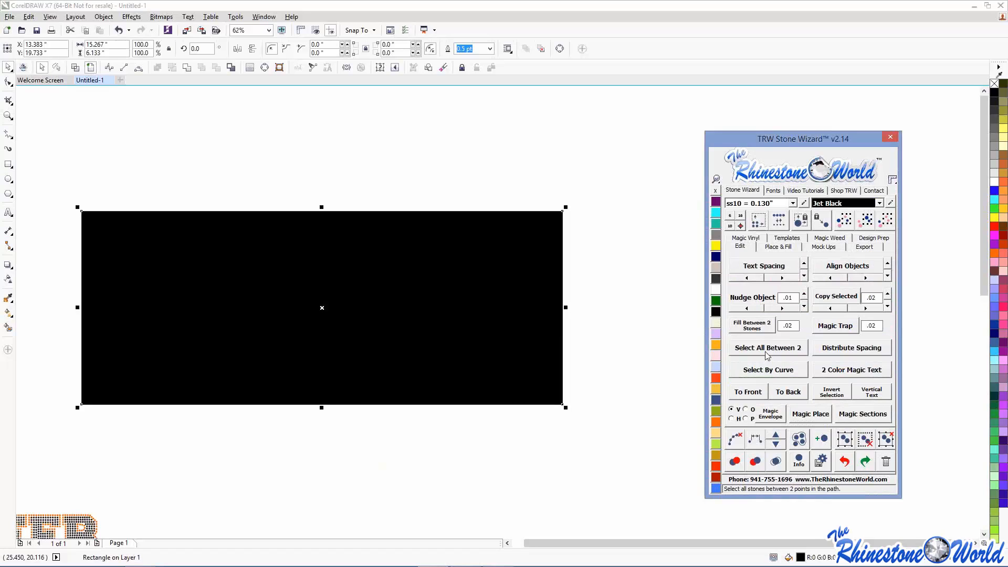
{"action": "left_click", "coordinate": [787, 392]}
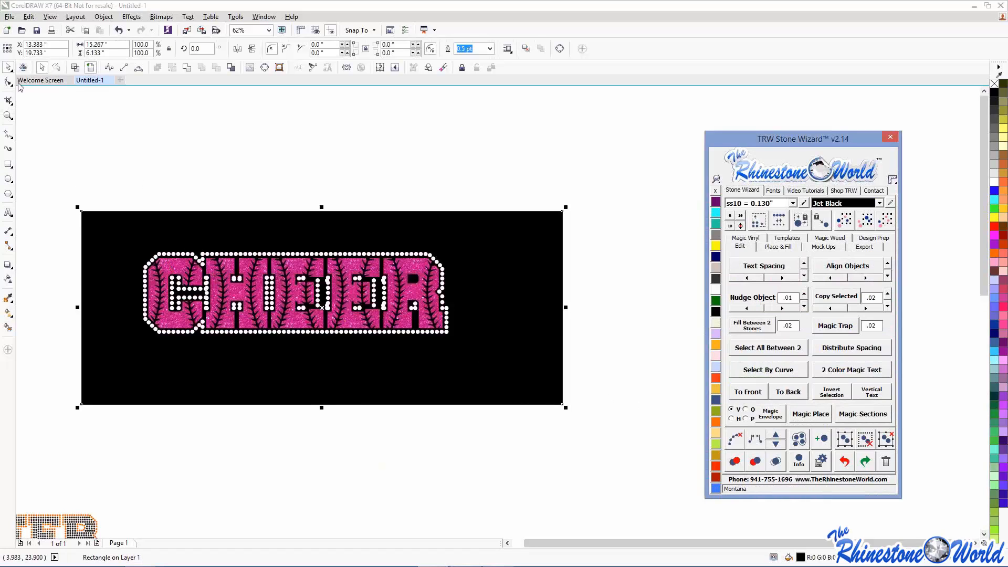
{"action": "left_click", "coordinate": [36, 126]}
{"action": "scroll", "coordinate": [158, 260], "scroll_direction": "up", "scroll_amount": 3}
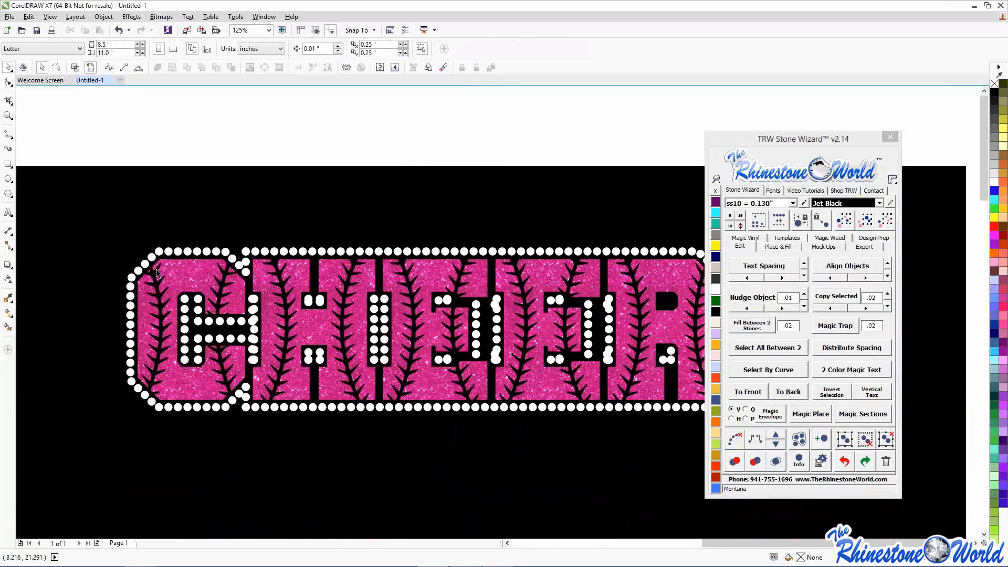
{"action": "scroll", "coordinate": [159, 337], "scroll_direction": "down", "scroll_amount": 1}
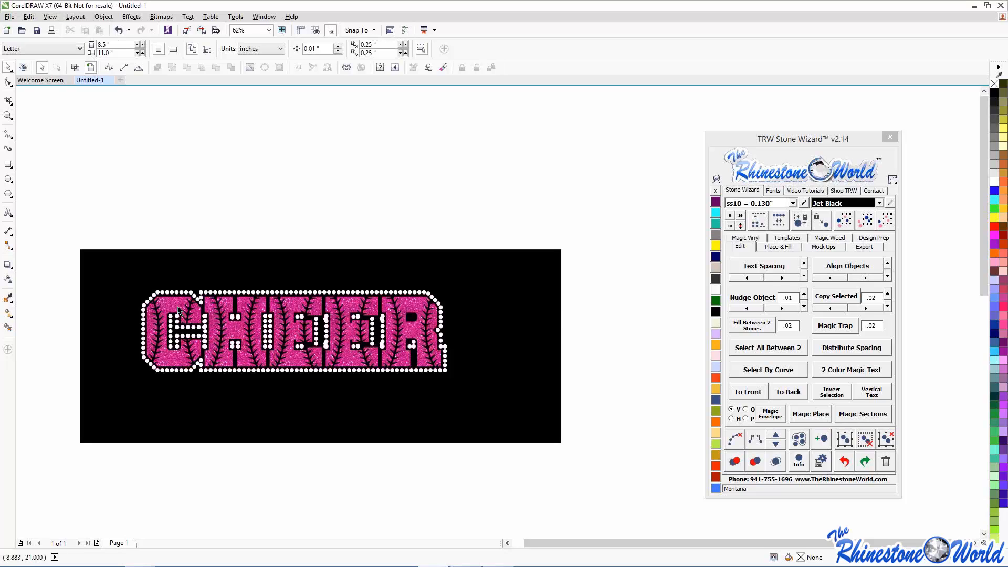
- Move the pink CHEER text above the black rectangle and resize it
{"action": "left_click_drag", "start_coordinate": [179, 310], "coordinate": [193, 163]}
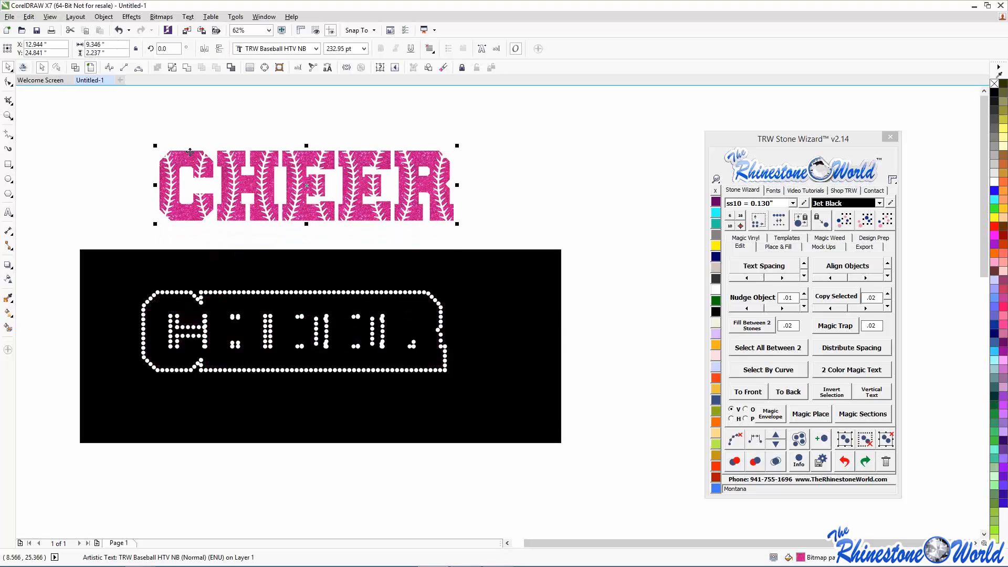
{"action": "left_click_drag", "start_coordinate": [457, 145], "coordinate": [222, 188]}
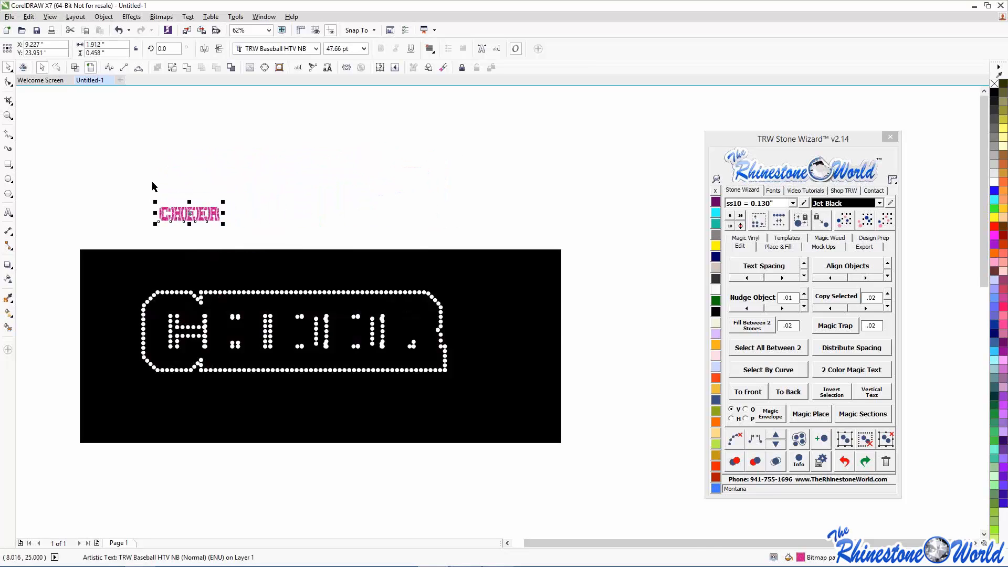
{"action": "scroll", "coordinate": [153, 185], "scroll_direction": "up", "scroll_amount": 2}
{"action": "left_click_drag", "start_coordinate": [419, 267], "coordinate": [637, 174]}
{"action": "scroll", "coordinate": [309, 185], "scroll_direction": "down", "scroll_amount": 2}
{"action": "scroll", "coordinate": [371, 169], "scroll_direction": "up", "scroll_amount": 1}
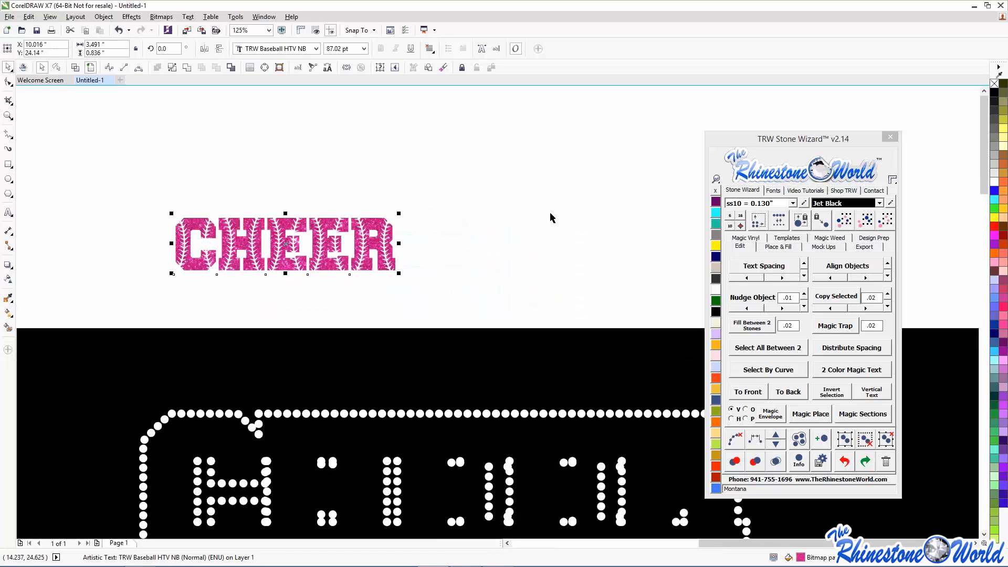
{"action": "scroll", "coordinate": [546, 224], "scroll_direction": "down", "scroll_amount": 2}
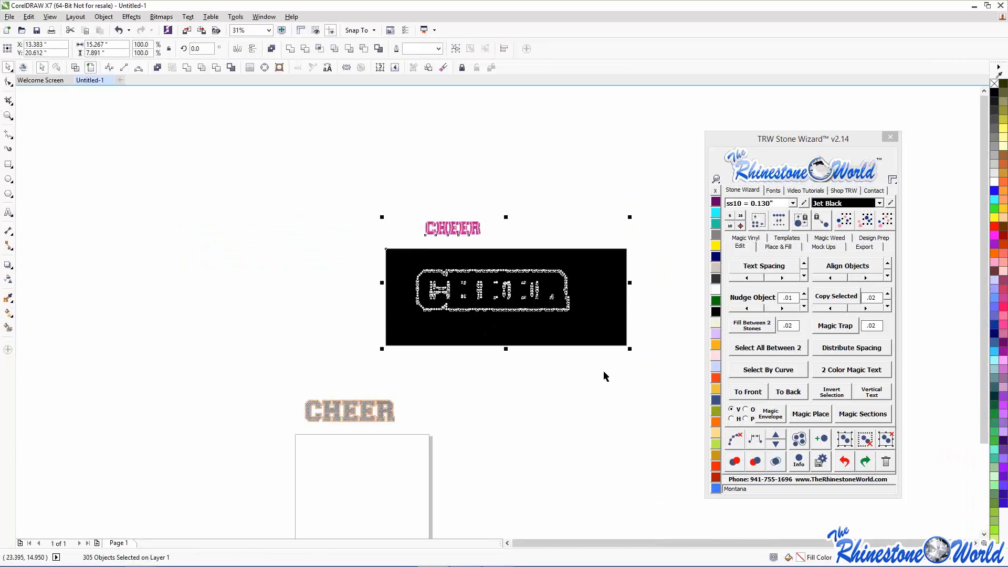
- Delete the black rectangle and pink CHEER, then select the orange CHEER
{"action": "key", "text": "Delete"}
{"action": "scroll", "coordinate": [369, 435], "scroll_direction": "up", "scroll_amount": 2}
{"action": "left_click", "coordinate": [381, 378]}
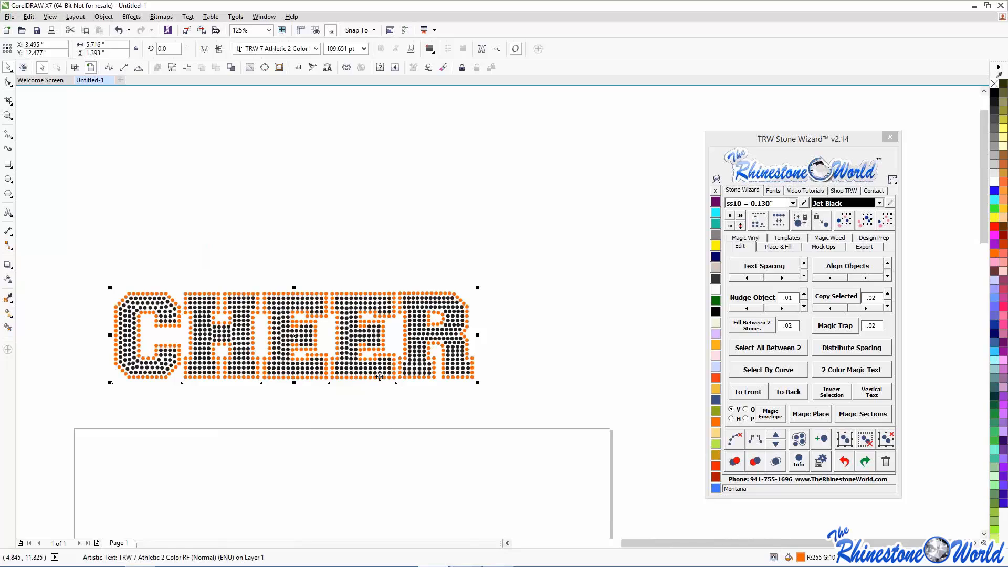
- Select the whole orange CHEER stone design and resize it, replacing the stones
{"action": "left_click", "coordinate": [268, 475]}
{"action": "left_click", "coordinate": [210, 299]}
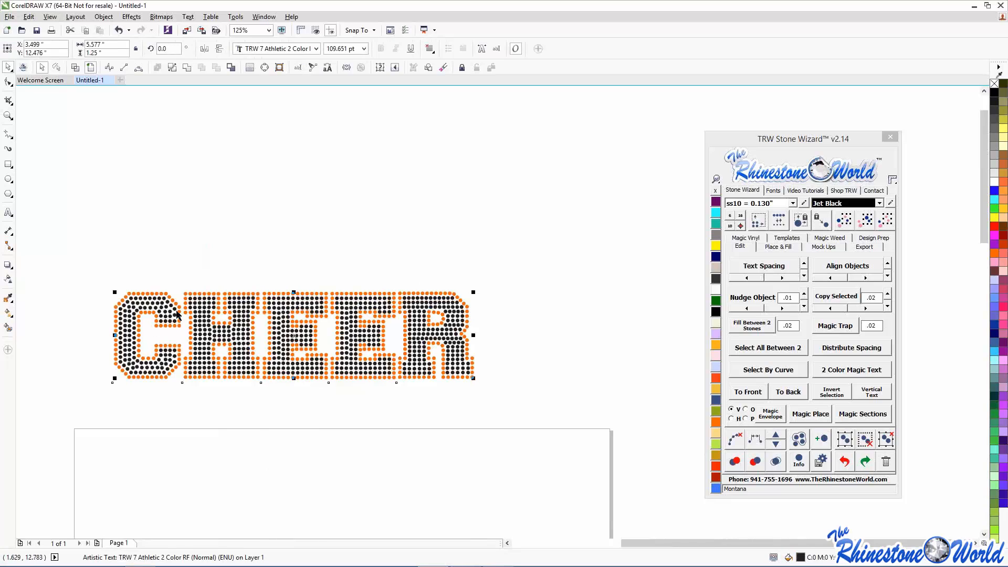
{"action": "left_click", "coordinate": [128, 275]}
{"action": "left_click_drag", "start_coordinate": [93, 259], "coordinate": [567, 412]}
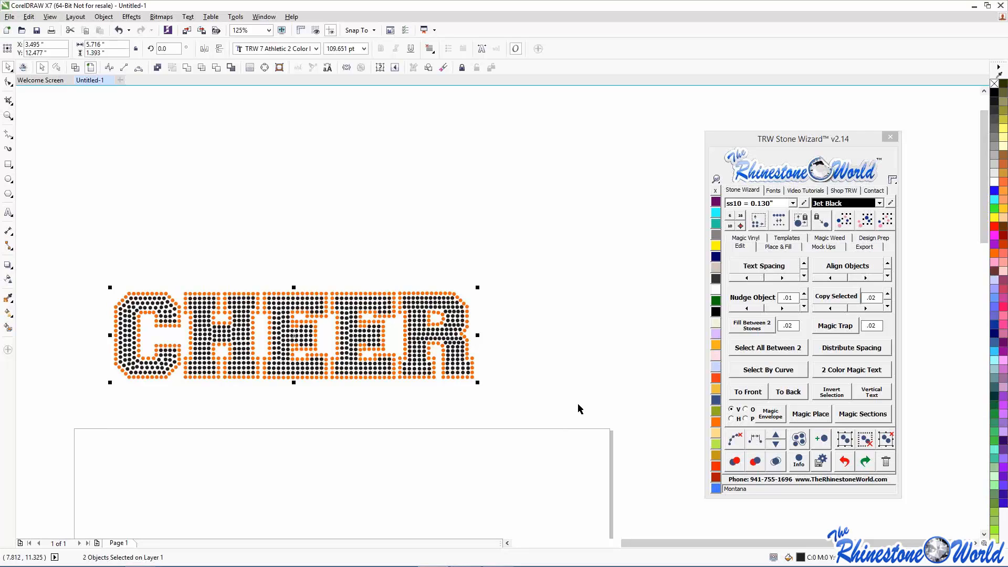
{"action": "left_click", "coordinate": [759, 223]}
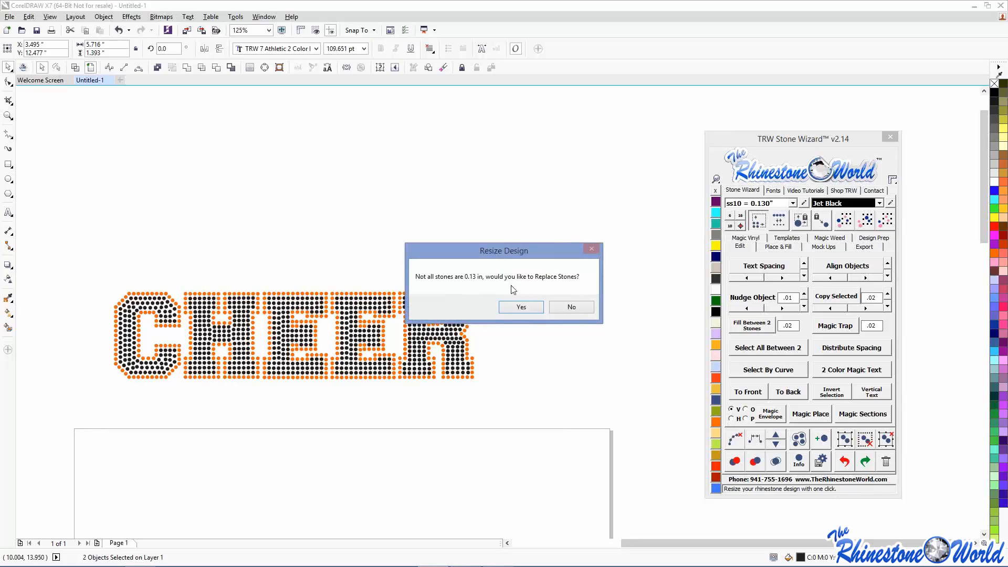
{"action": "left_click", "coordinate": [525, 309]}
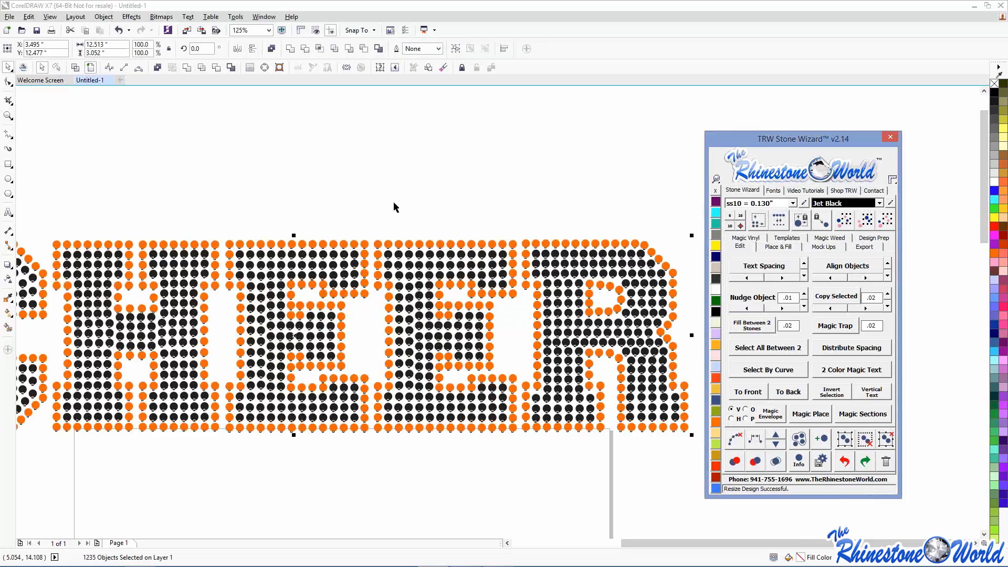
- Nudge one black stone in the R into place
{"action": "left_click", "coordinate": [402, 187]}
{"action": "scroll", "coordinate": [403, 186], "scroll_direction": "down", "scroll_amount": 1}
{"action": "left_click_drag", "start_coordinate": [84, 150], "coordinate": [630, 364]}
{"action": "left_click", "coordinate": [620, 362]}
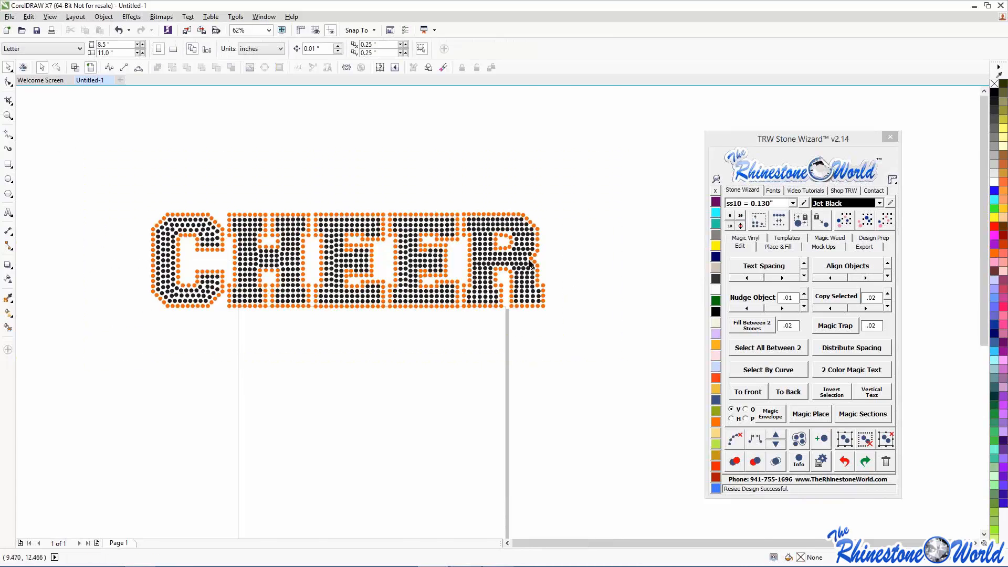
{"action": "scroll", "coordinate": [529, 257], "scroll_direction": "up", "scroll_amount": 3}
{"action": "left_click", "coordinate": [490, 254]}
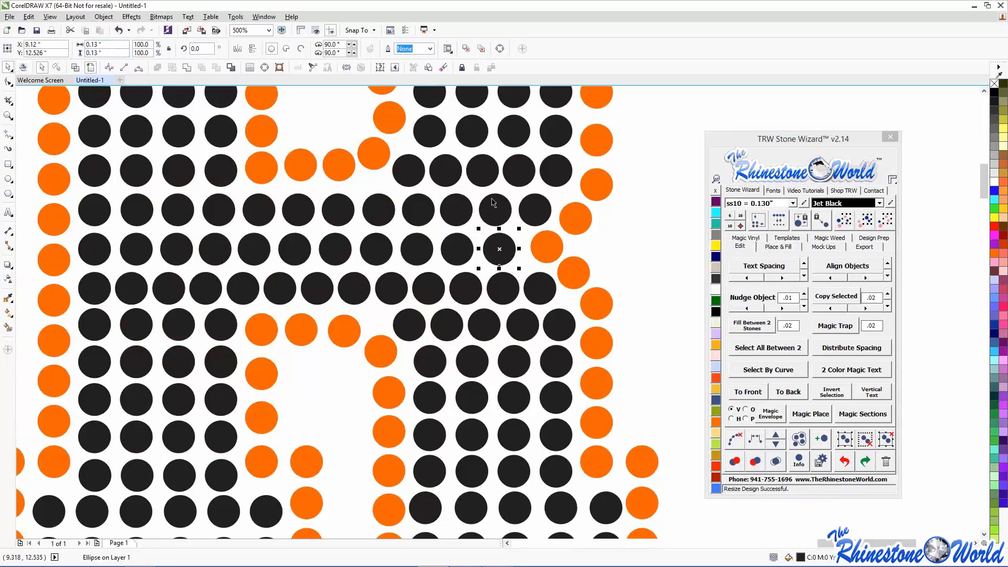
{"action": "left_click_drag", "start_coordinate": [493, 260], "coordinate": [494, 256]}
{"action": "left_click", "coordinate": [675, 216]}
- Select the whole CHEER design and move it down and to the left
{"action": "scroll", "coordinate": [675, 216], "scroll_direction": "down", "scroll_amount": 7}
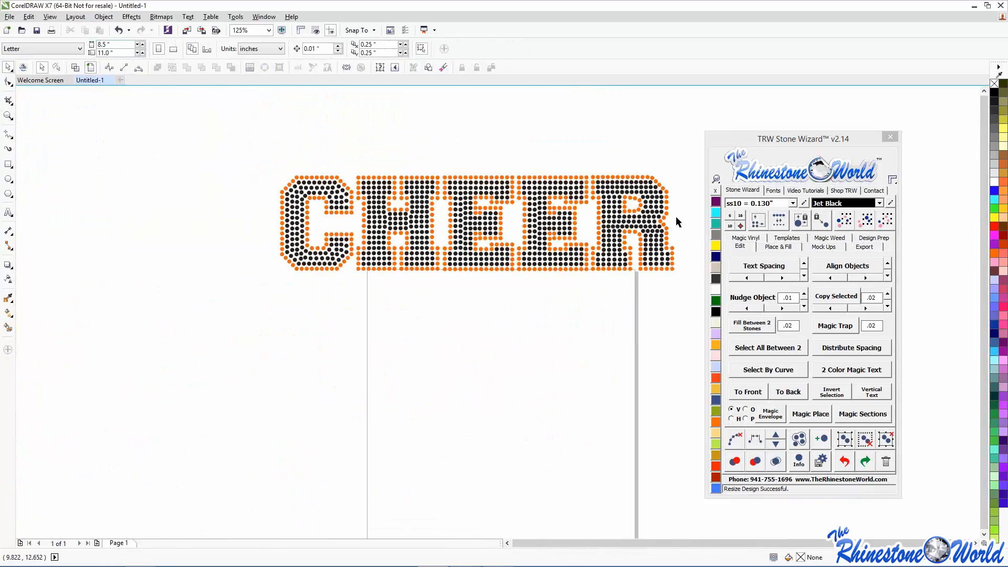
{"action": "scroll", "coordinate": [694, 184], "scroll_direction": "up", "scroll_amount": 2}
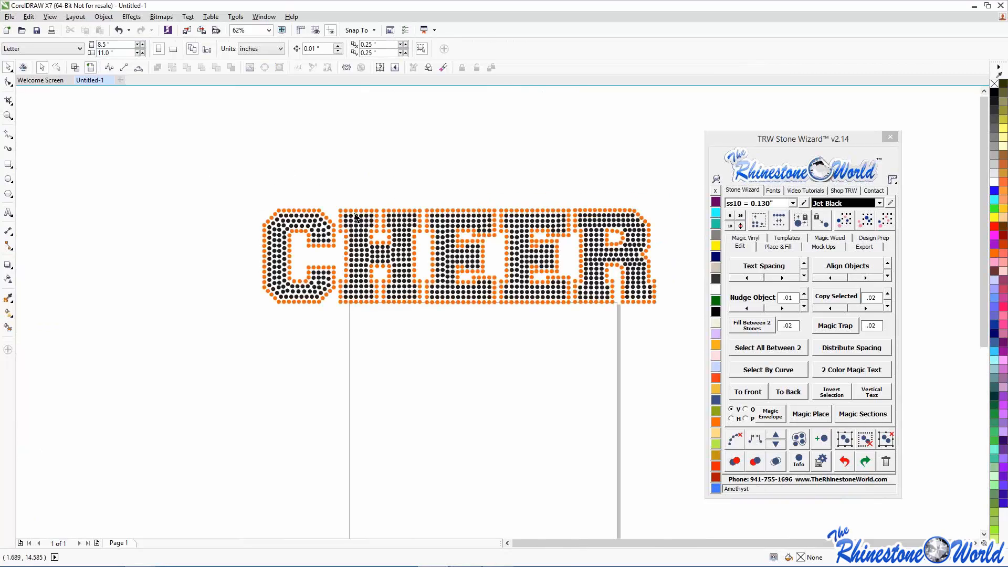
{"action": "left_click_drag", "start_coordinate": [225, 172], "coordinate": [706, 356]}
{"action": "left_click_drag", "start_coordinate": [534, 251], "coordinate": [382, 386]}
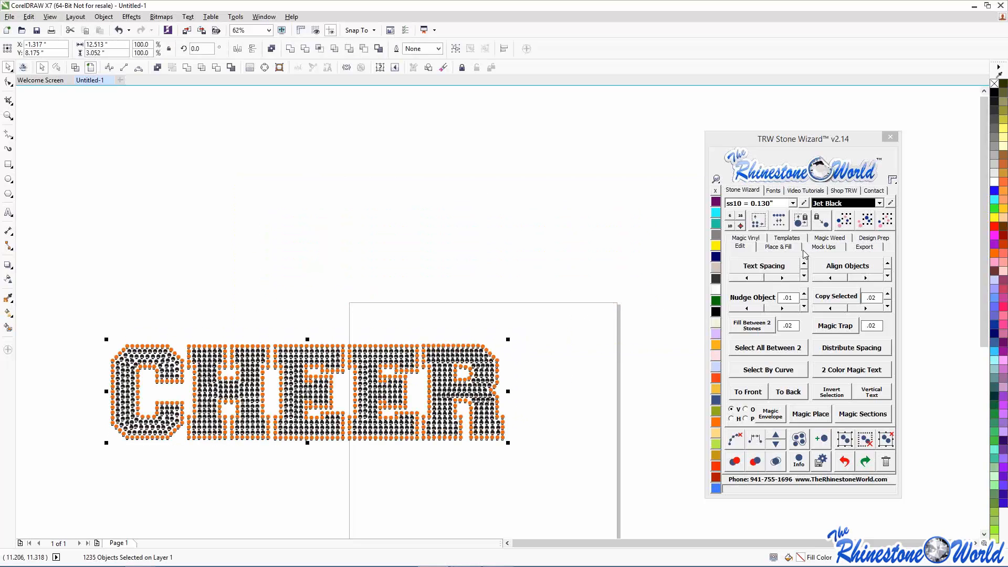
- Delete all the CHEER designs and template copies, moving the Stone Wizard aside meanwhile
{"action": "left_click", "coordinate": [788, 239]}
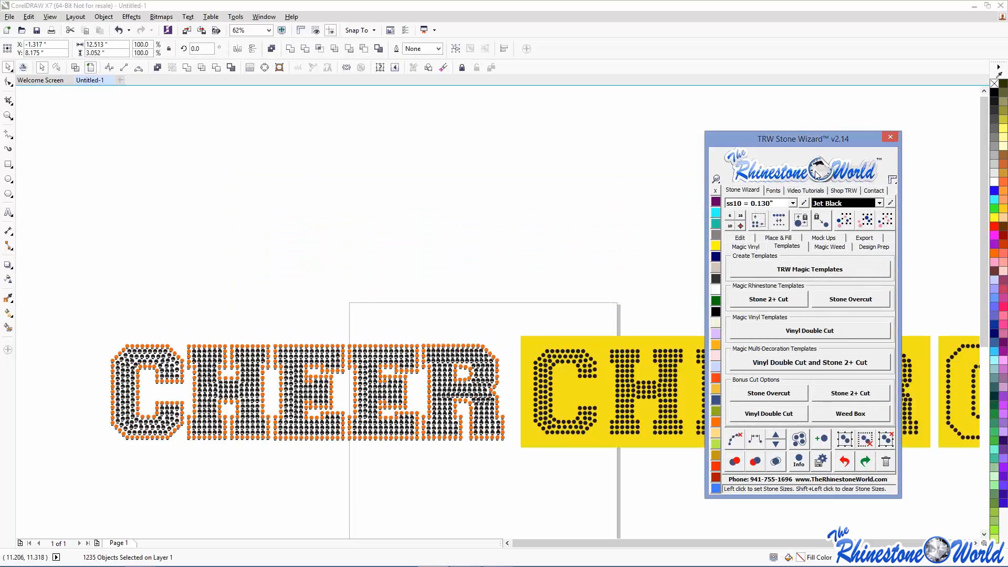
{"action": "left_click_drag", "start_coordinate": [737, 142], "coordinate": [295, 155]}
{"action": "left_click", "coordinate": [603, 304]}
{"action": "scroll", "coordinate": [603, 304], "scroll_direction": "down", "scroll_amount": 2}
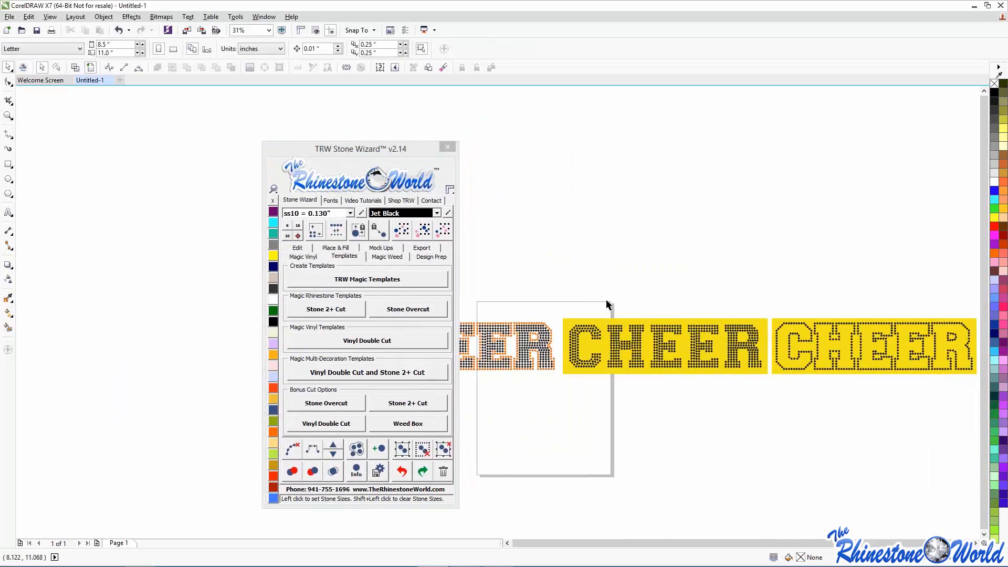
{"action": "scroll", "coordinate": [790, 339], "scroll_direction": "down", "scroll_amount": 2}
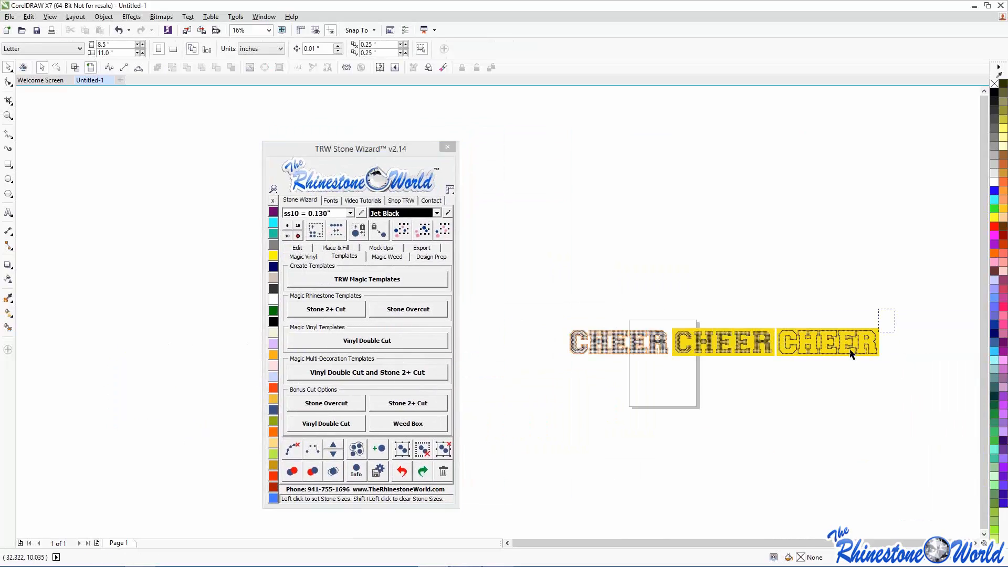
{"action": "left_click_drag", "start_coordinate": [895, 308], "coordinate": [556, 390]}
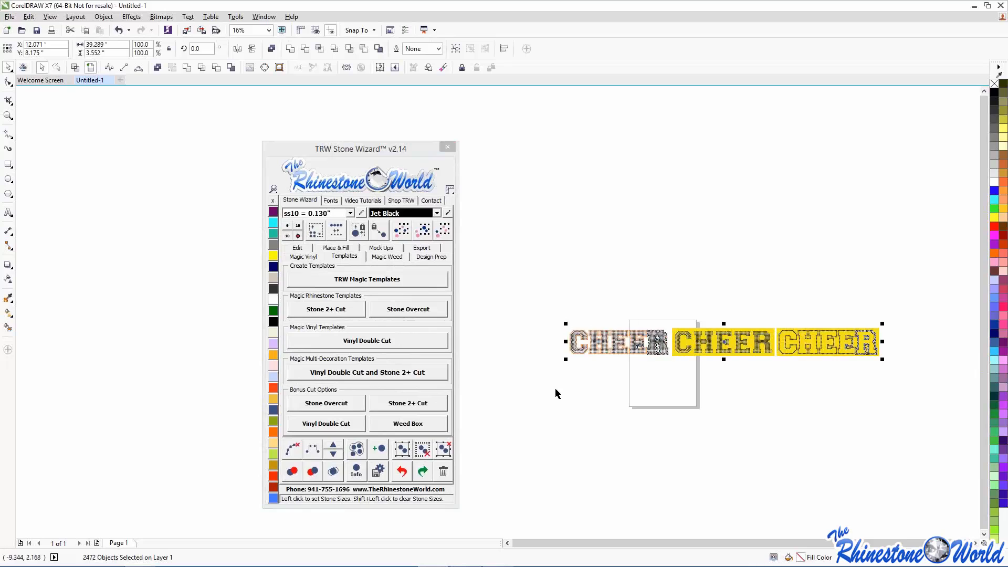
{"action": "key", "text": "Delete"}
{"action": "left_click_drag", "start_coordinate": [348, 150], "coordinate": [816, 148]}
{"action": "scroll", "coordinate": [709, 373], "scroll_direction": "up", "scroll_amount": 4}
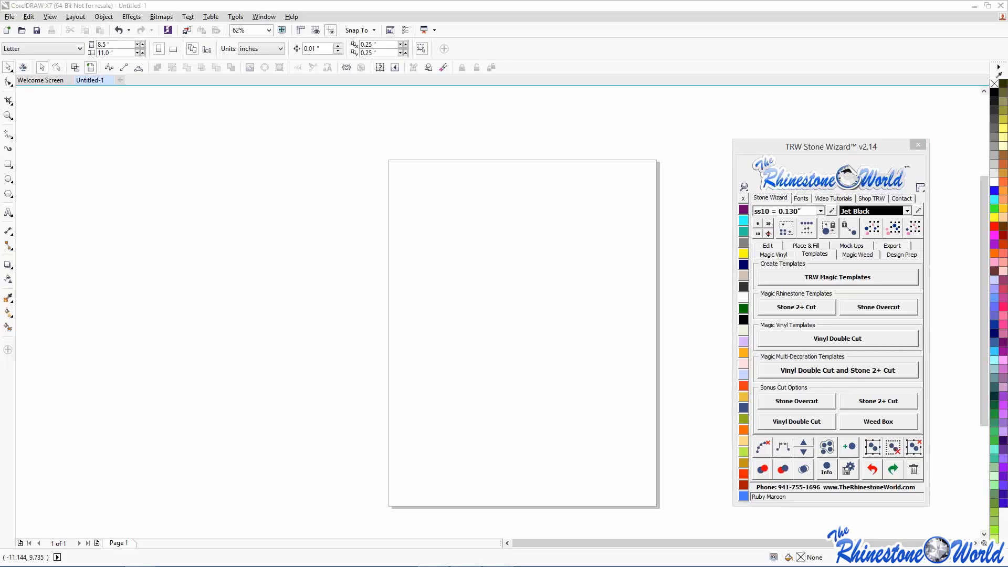
- Switch Stone Wizard to Edit and import the EPS football artwork as editable curves
{"action": "left_click", "coordinate": [774, 254]}
{"action": "left_click", "coordinate": [778, 245]}
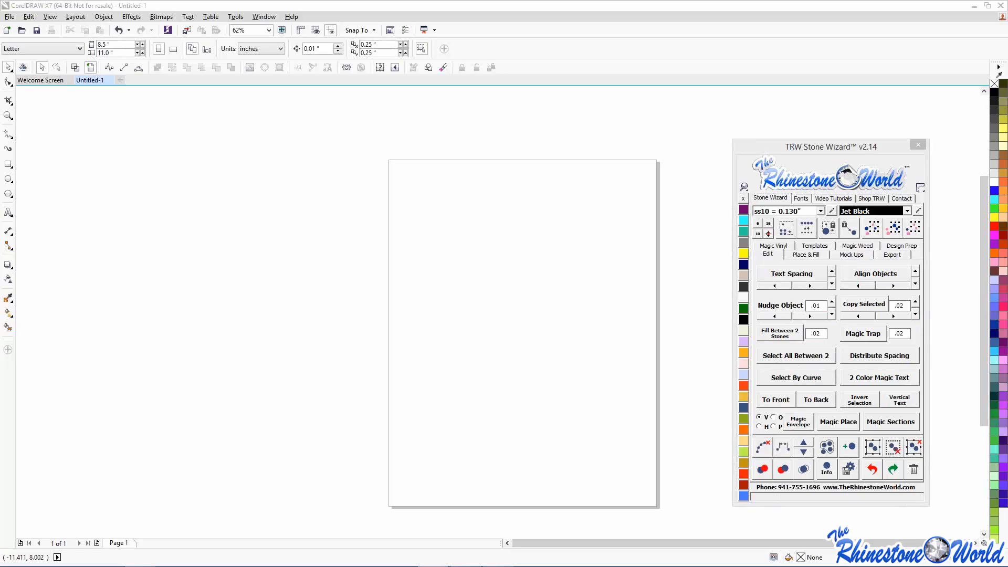
{"action": "left_click_drag", "start_coordinate": [115, 130], "coordinate": [421, 213]}
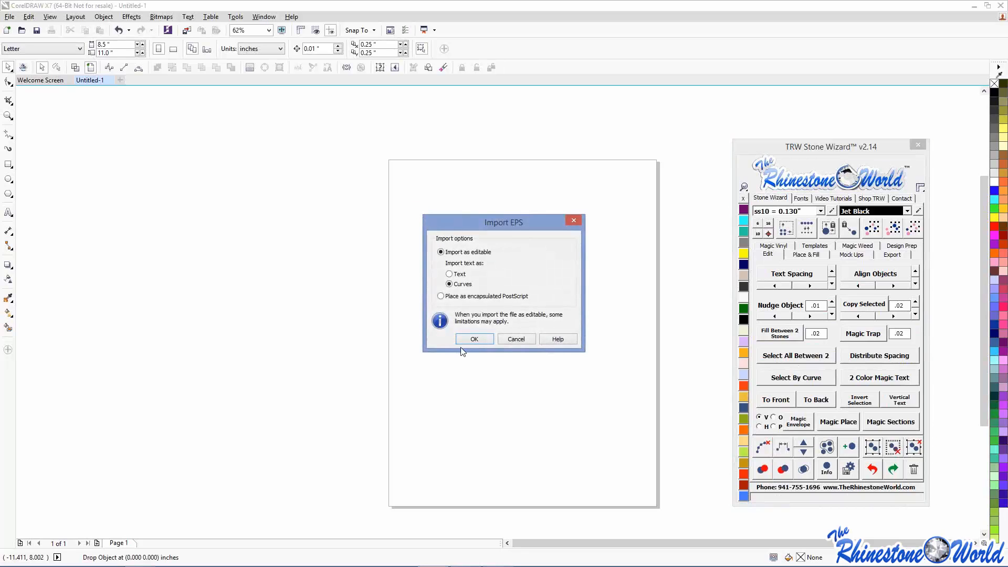
{"action": "left_click", "coordinate": [463, 340]}
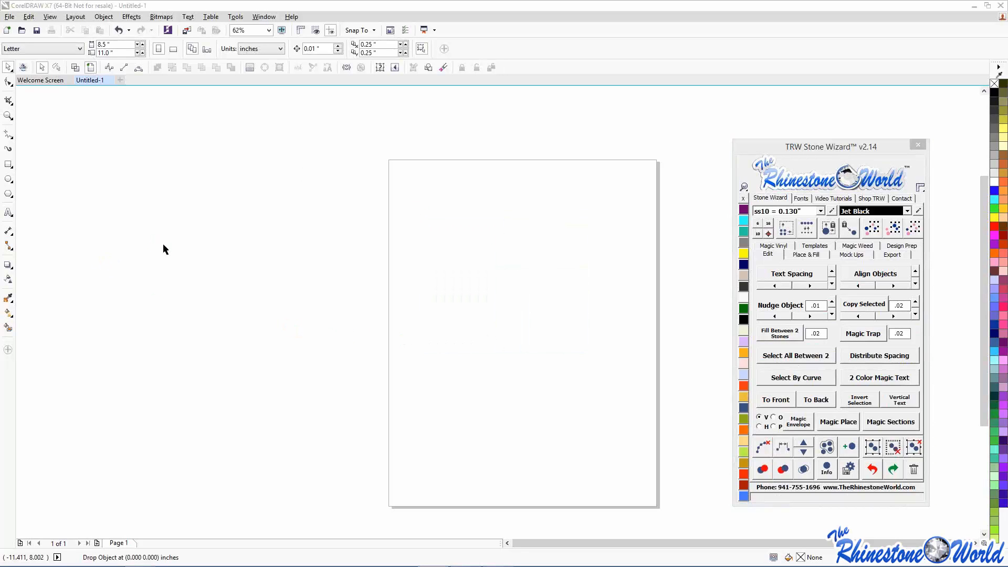
- Ungroup all objects of the imported football artwork
{"action": "scroll", "coordinate": [172, 243], "scroll_direction": "down", "scroll_amount": 5}
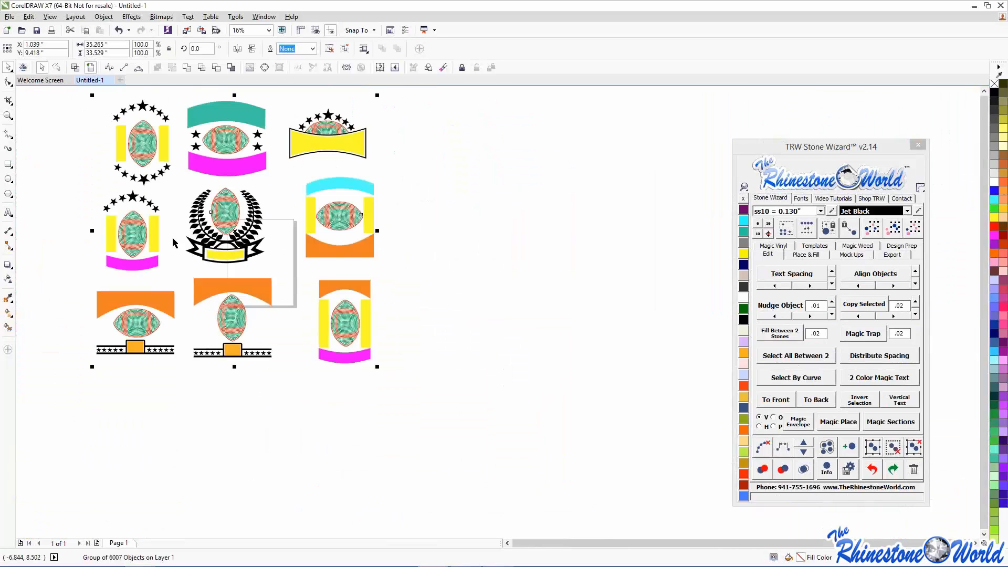
{"action": "scroll", "coordinate": [173, 242], "scroll_direction": "down", "scroll_amount": 2}
{"action": "scroll", "coordinate": [149, 169], "scroll_direction": "up", "scroll_amount": 2}
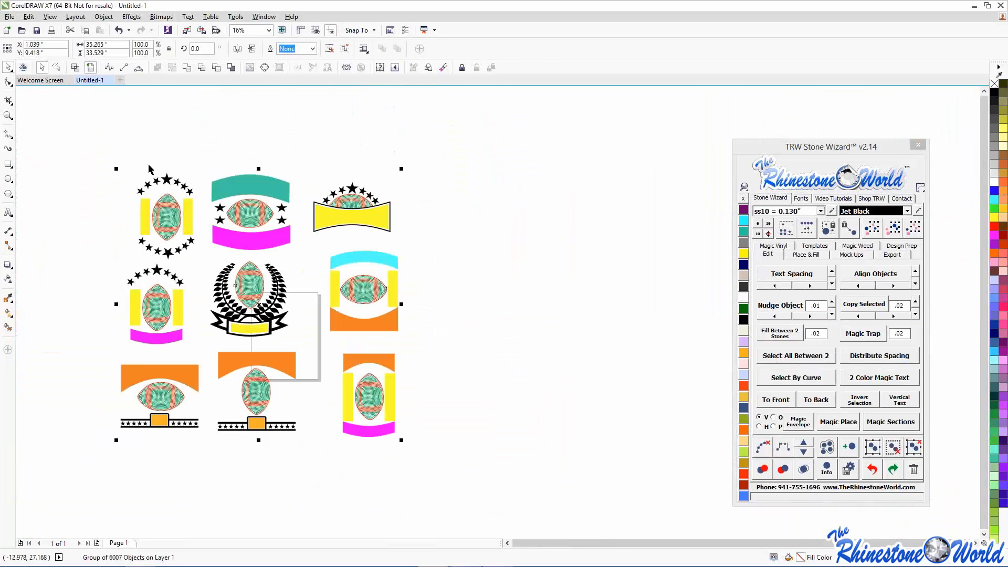
{"action": "left_click", "coordinate": [103, 16]}
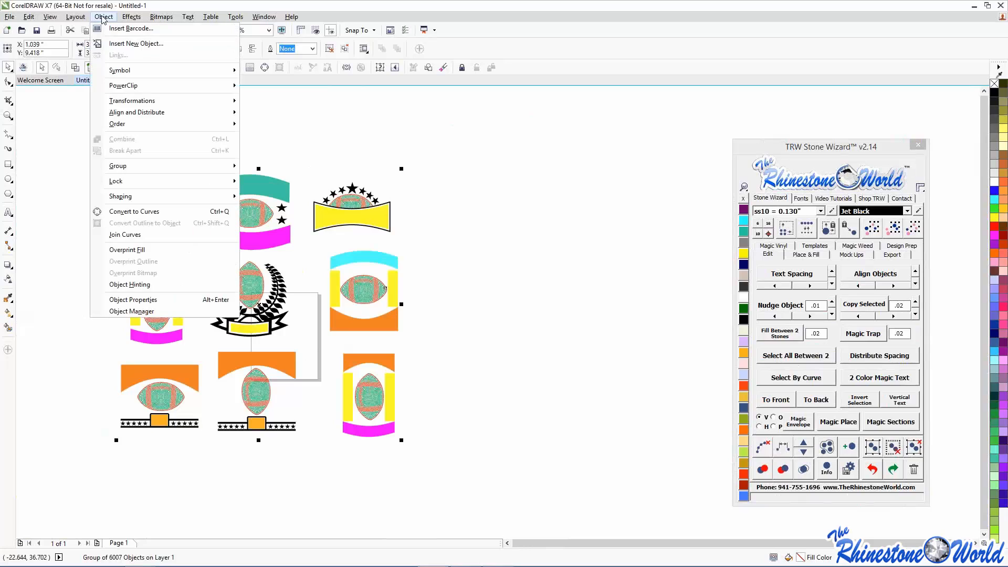
{"action": "left_click", "coordinate": [35, 157]}
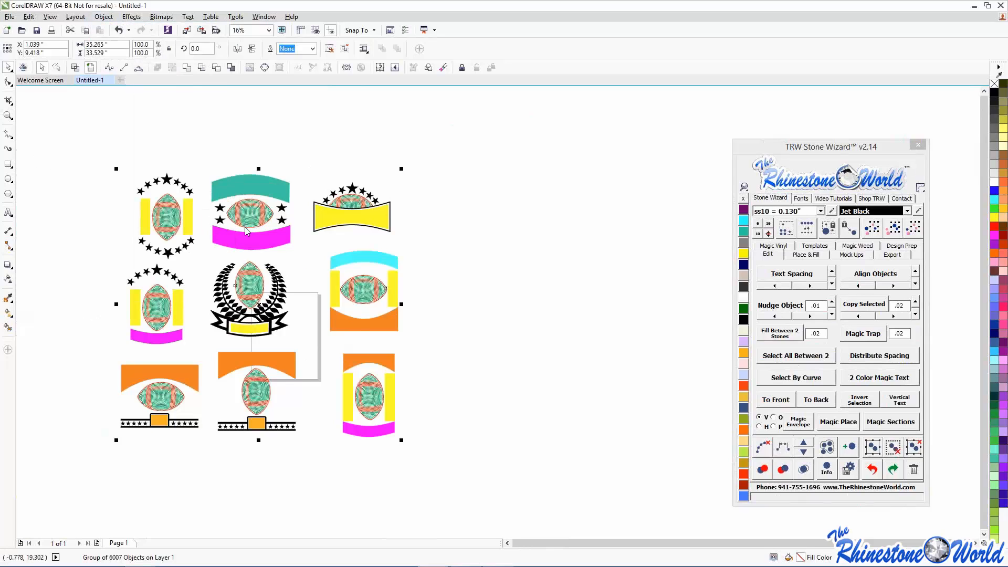
{"action": "right_click", "coordinate": [245, 227]}
{"action": "left_click", "coordinate": [279, 284]}
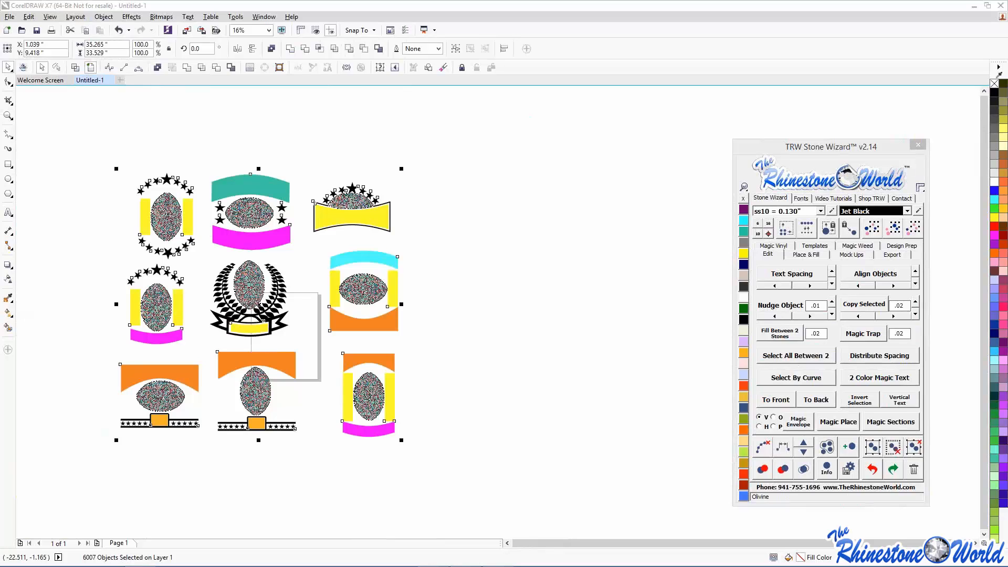
{"action": "left_click", "coordinate": [75, 149]}
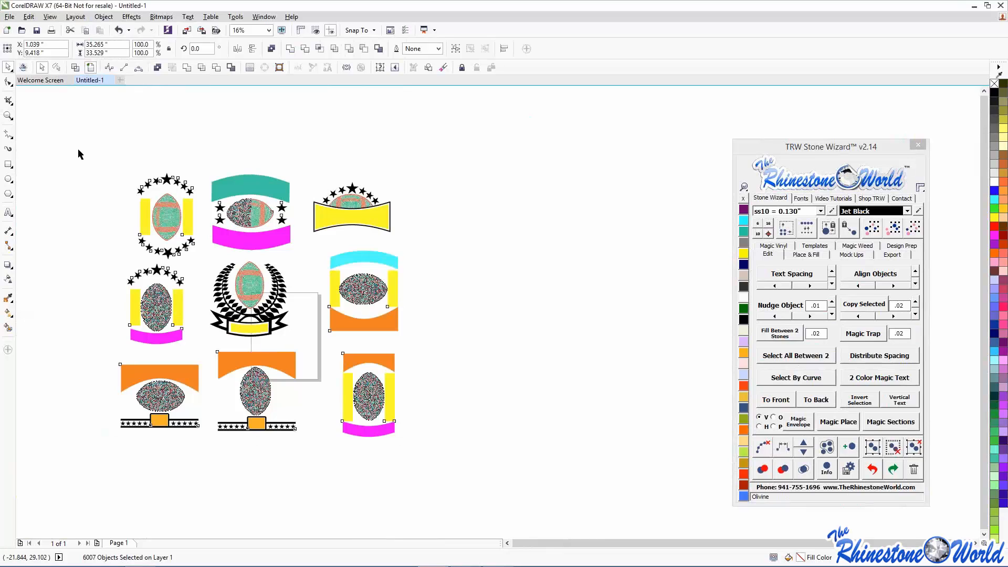
{"action": "left_click", "coordinate": [91, 148]}
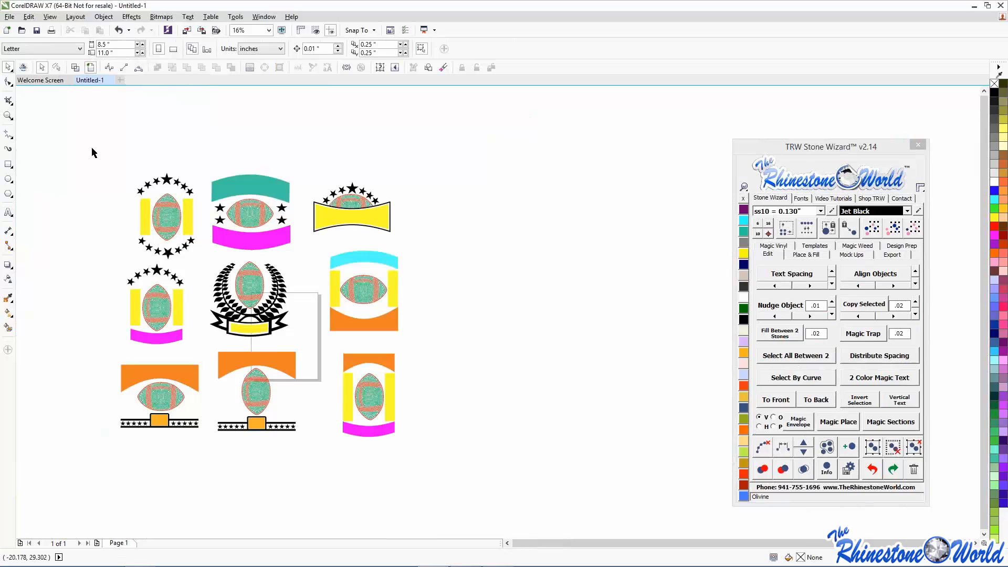
- Drag the middle-left star-topped football badge into the empty canvas on the right
{"action": "left_click_drag", "start_coordinate": [91, 146], "coordinate": [199, 268]}
{"action": "left_click", "coordinate": [39, 165]}
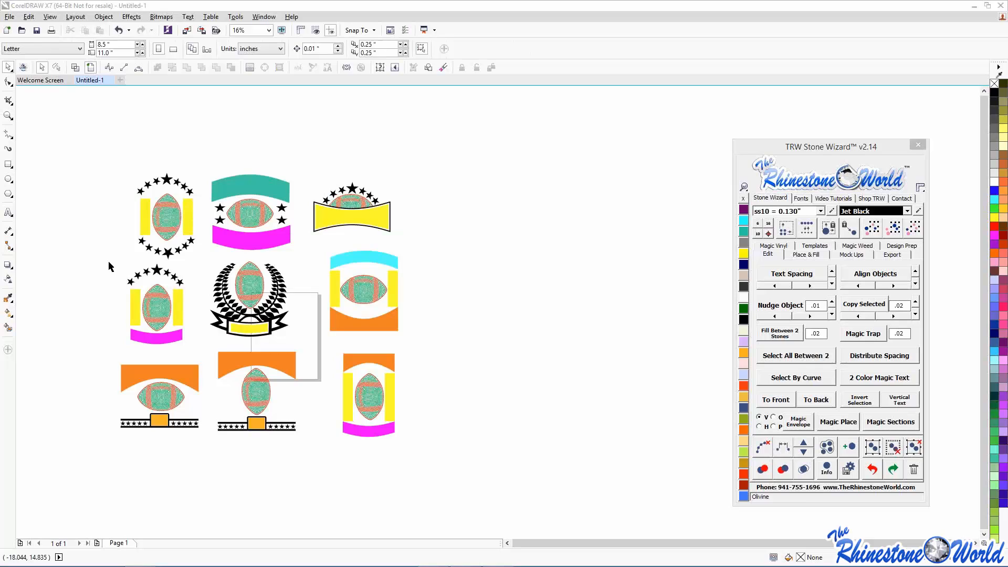
{"action": "left_click_drag", "start_coordinate": [108, 259], "coordinate": [501, 279]}
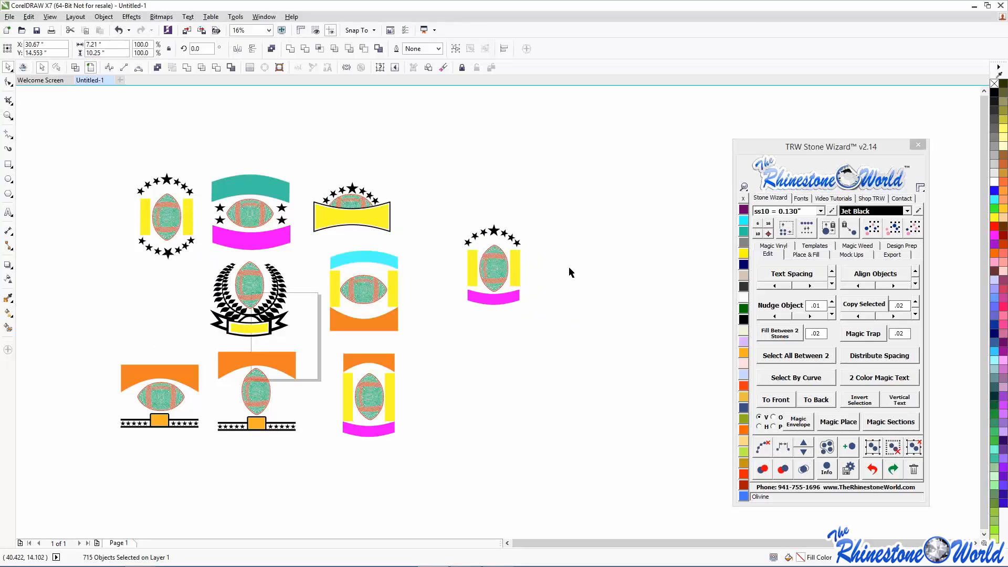
{"action": "left_click", "coordinate": [540, 212]}
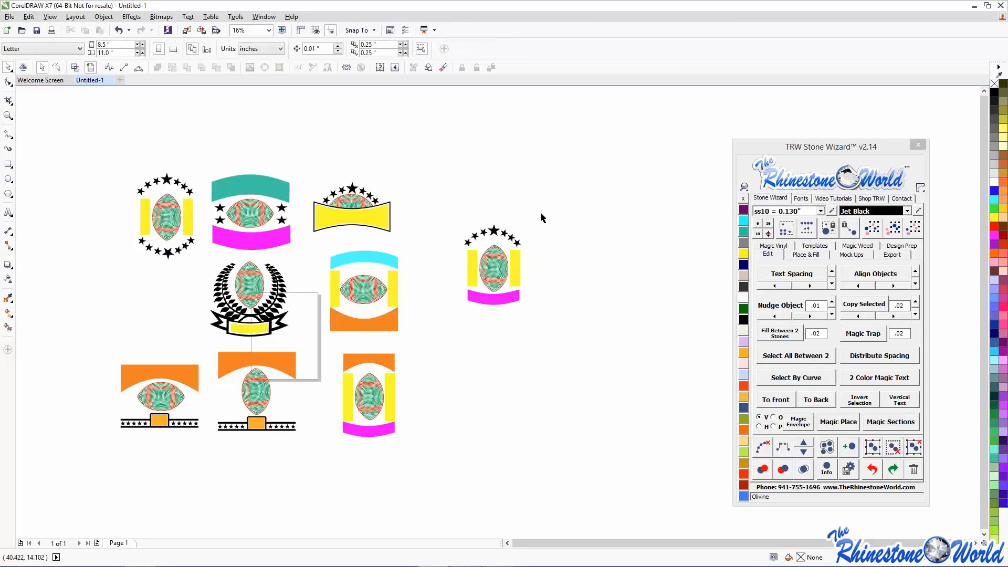
{"action": "scroll", "coordinate": [560, 237], "scroll_direction": "up", "scroll_amount": 2}
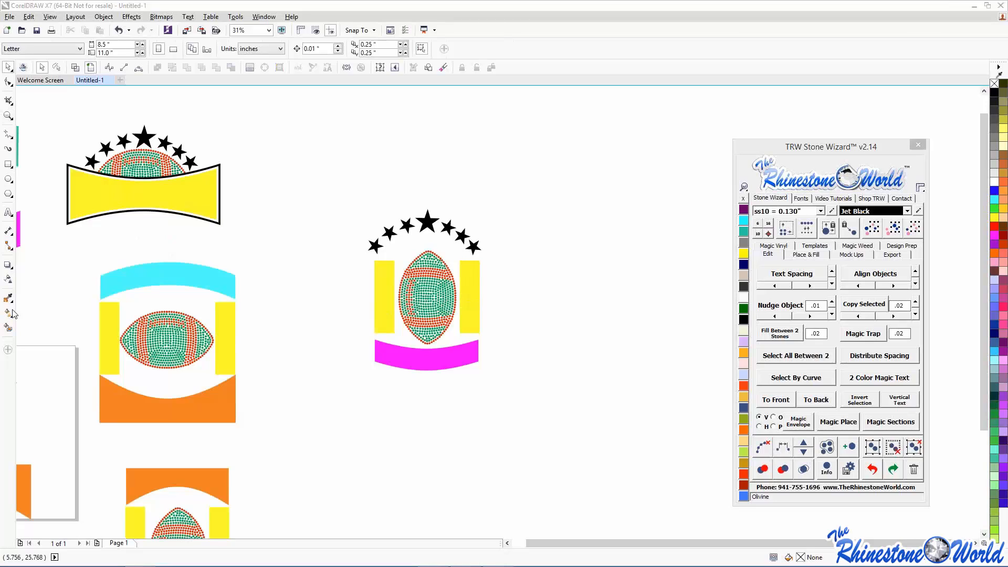
{"action": "left_click", "coordinate": [383, 255]}
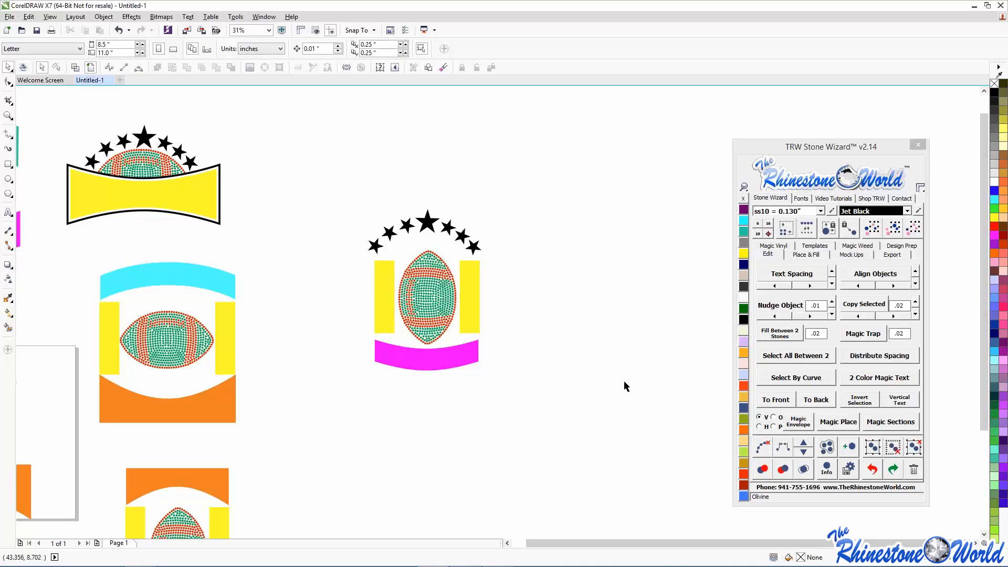
- Type LAKEWOOD beside the badge and enlarge the text
{"action": "left_click", "coordinate": [7, 212]}
{"action": "left_click", "coordinate": [551, 240]}
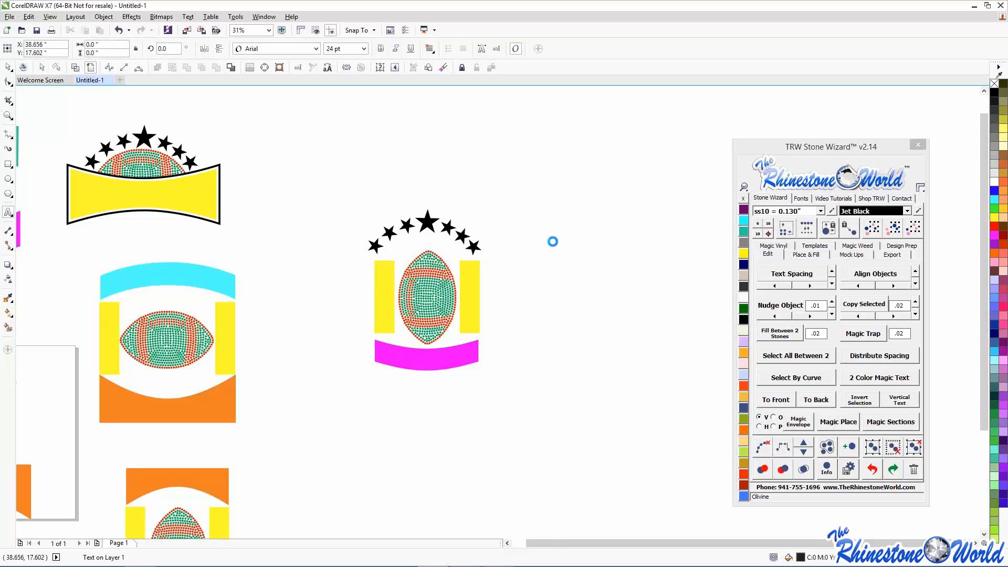
{"action": "type", "text": "lakeww"}
{"action": "key", "text": "BackSpace"}
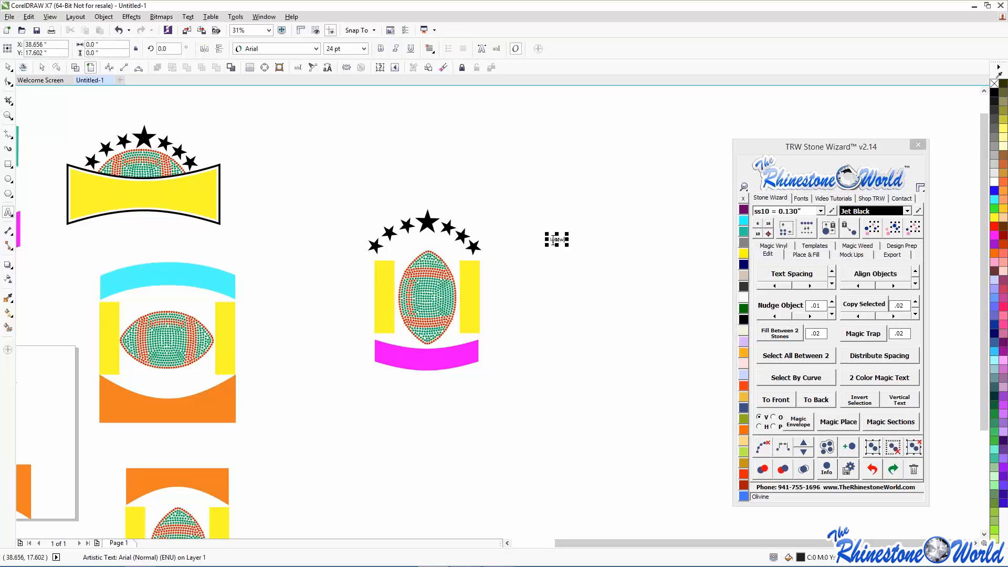
{"action": "type", "text": "OOD"}
{"action": "key", "text": "BackSpace"}
{"action": "key", "text": "BackSpace"}
{"action": "left_click_drag", "start_coordinate": [583, 235], "coordinate": [672, 197]}
- Duplicate LAKEWOOD below itself and retype the copy as MUSTANGS
{"action": "left_click", "coordinate": [914, 313]}
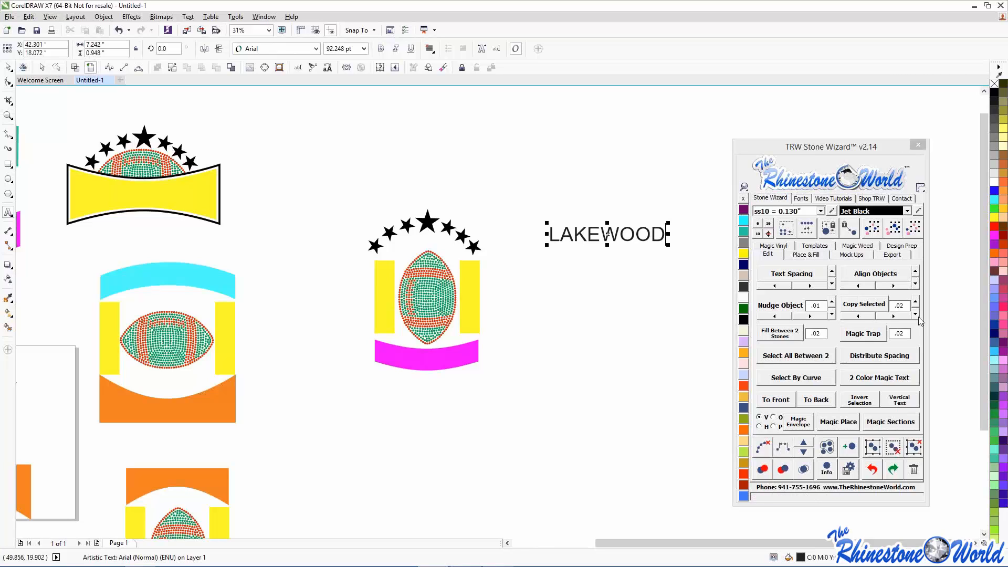
{"action": "left_click", "coordinate": [636, 266]}
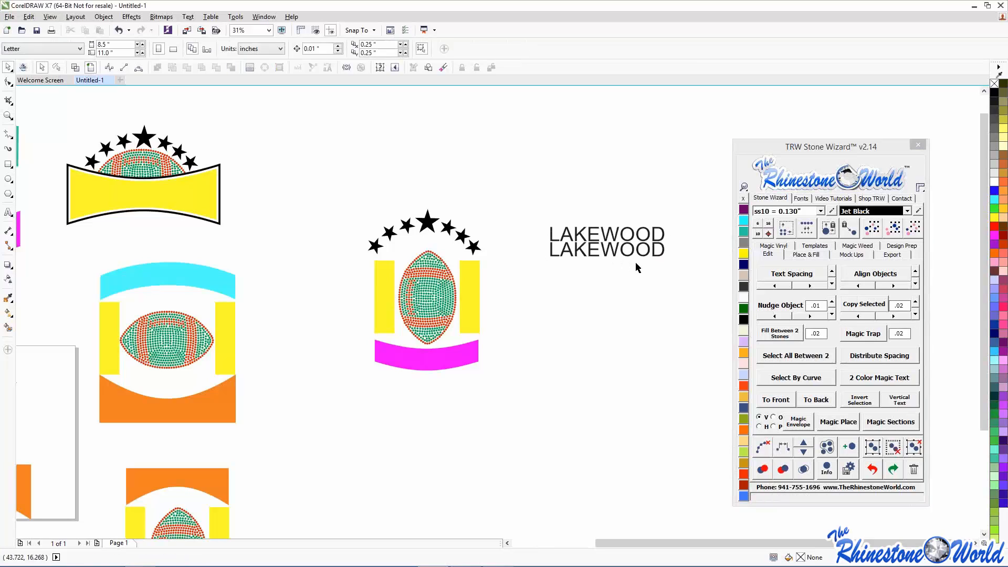
{"action": "left_click_drag", "start_coordinate": [608, 250], "coordinate": [548, 265]}
{"action": "type", "text": "mU"}
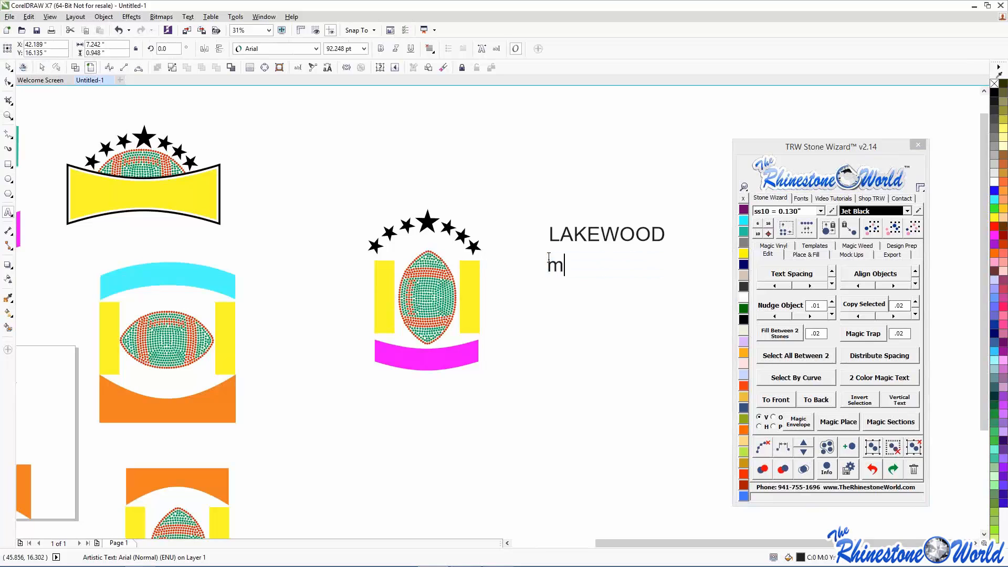
{"action": "key", "text": "BackSpace"}
{"action": "key", "text": "BackSpace"}
{"action": "type", "text": "MUS"}
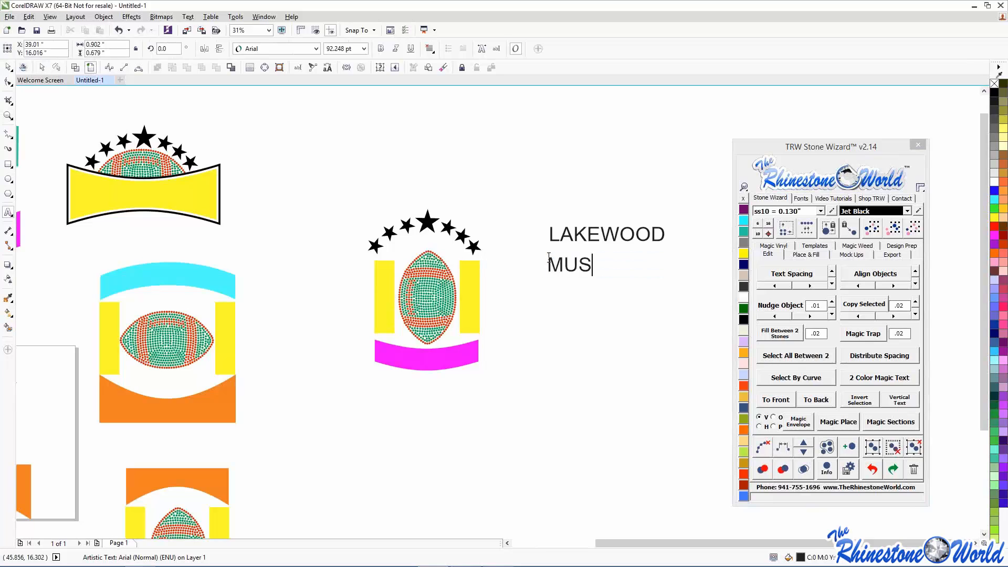
{"action": "type", "text": "TANGS"}
{"action": "key", "text": "Escape"}
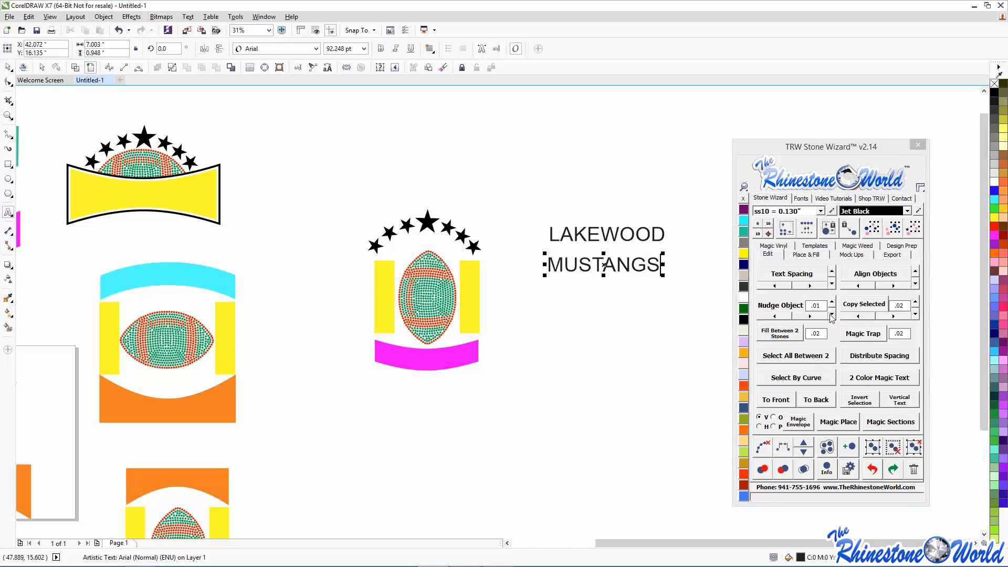
- Duplicate MUSTANGS lower, retype it as FOOTBALL, and select all three text lines
{"action": "left_click", "coordinate": [916, 315]}
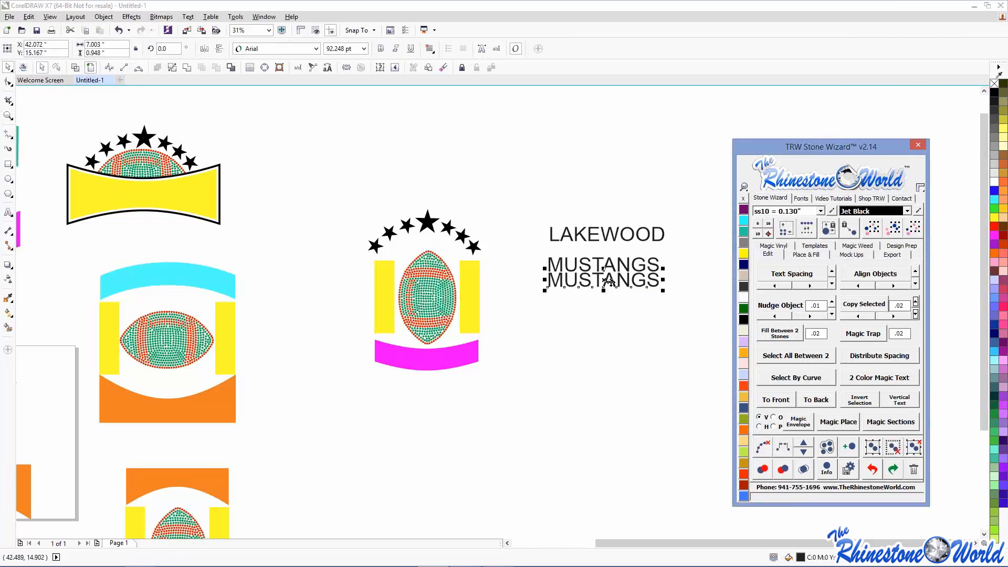
{"action": "left_click_drag", "start_coordinate": [611, 283], "coordinate": [543, 330]}
{"action": "double_click", "coordinate": [660, 325]}
{"action": "type", "text": "FOOTBALL"}
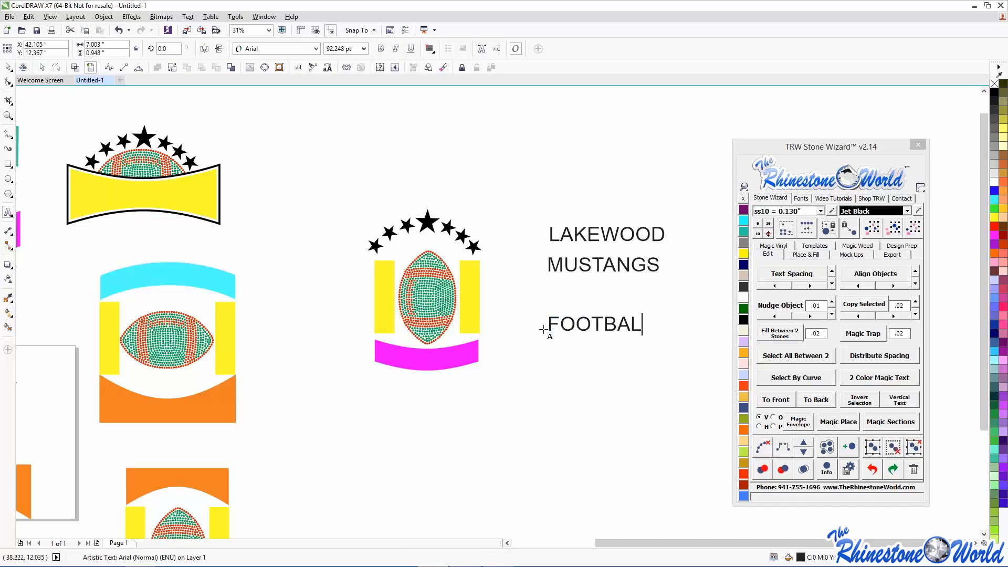
{"action": "left_click", "coordinate": [7, 67]}
{"action": "left_click", "coordinate": [555, 199]}
{"action": "left_click_drag", "start_coordinate": [509, 205], "coordinate": [688, 351]}
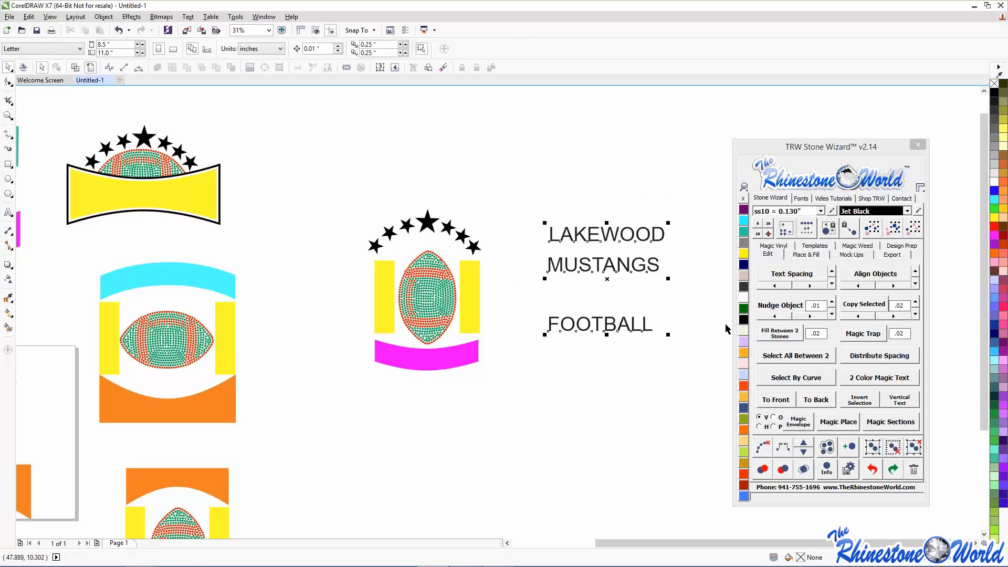
- Search the font list for 'IMPA' and apply Impact to LAKEWOOD, MUSTANGS and FOOTBALL
{"action": "left_click", "coordinate": [801, 198]}
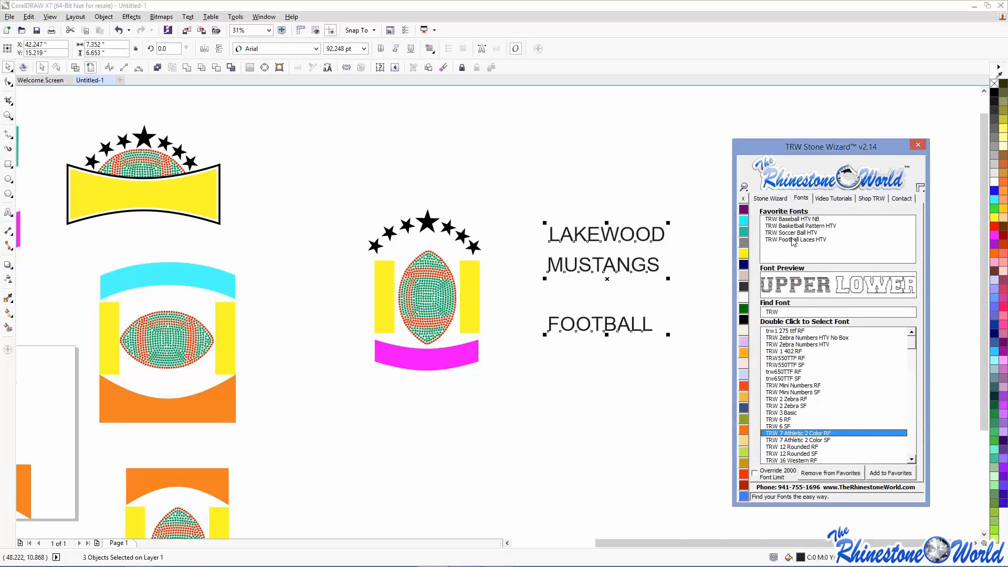
{"action": "double_click", "coordinate": [767, 312]}
{"action": "key", "text": "BackSpace"}
{"action": "type", "text": "IMPA"}
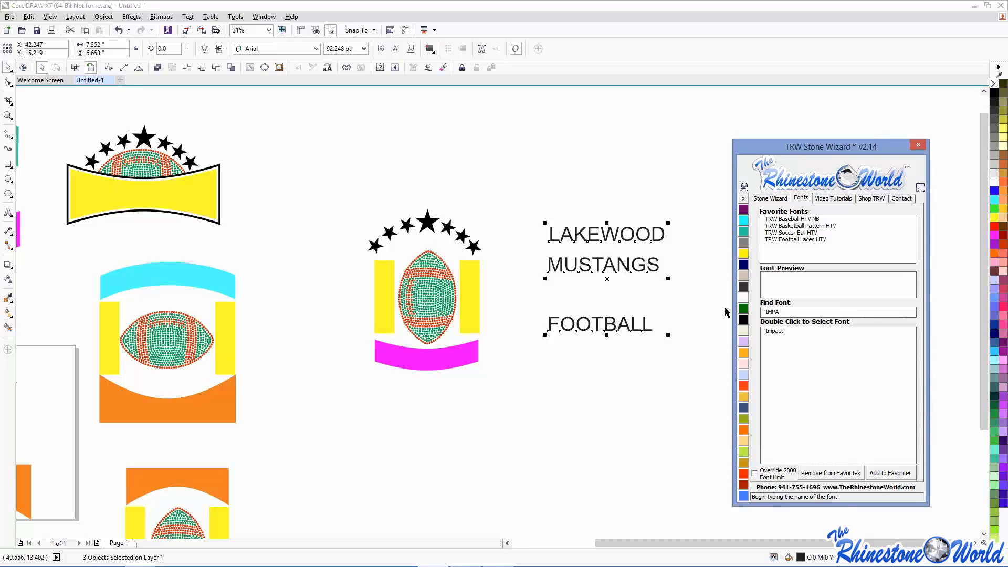
{"action": "double_click", "coordinate": [770, 332]}
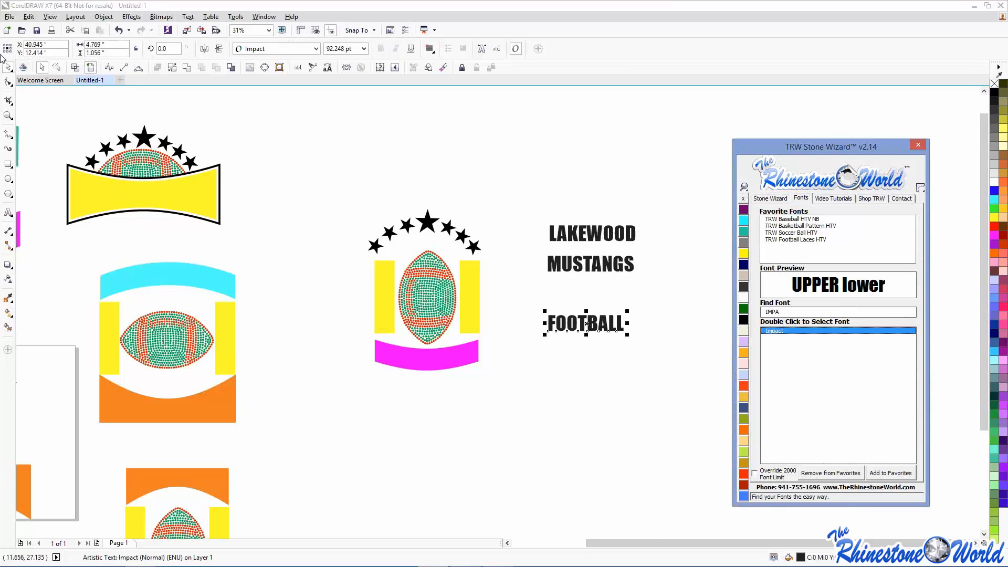
{"action": "left_click", "coordinate": [327, 154]}
{"action": "scroll", "coordinate": [570, 333], "scroll_direction": "down", "scroll_amount": 2}
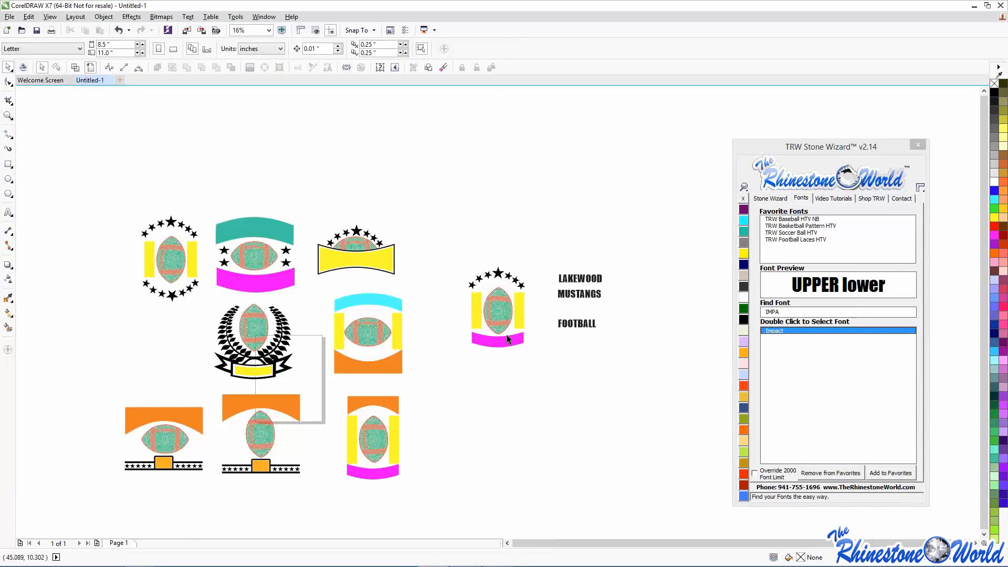
- Move the star-ring football emblem down below the right-hand emblem
{"action": "left_click_drag", "start_coordinate": [116, 199], "coordinate": [204, 315]}
{"action": "left_click_drag", "start_coordinate": [174, 263], "coordinate": [520, 411]}
{"action": "left_click", "coordinate": [368, 286]}
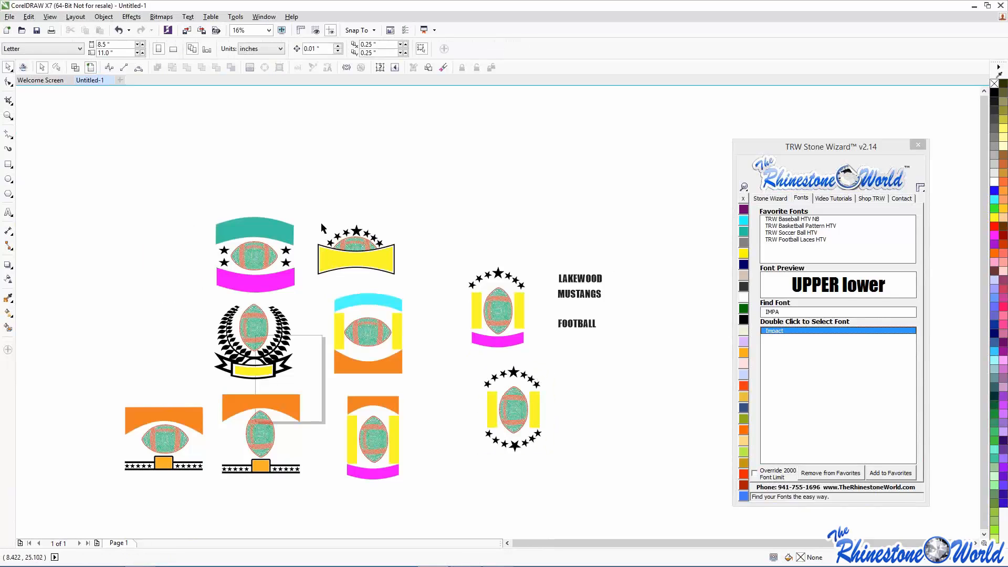
- Select five emblems' top banners plus LAKEWOOD and fit the text with Magic Envelope
{"action": "left_click", "coordinate": [265, 227]}
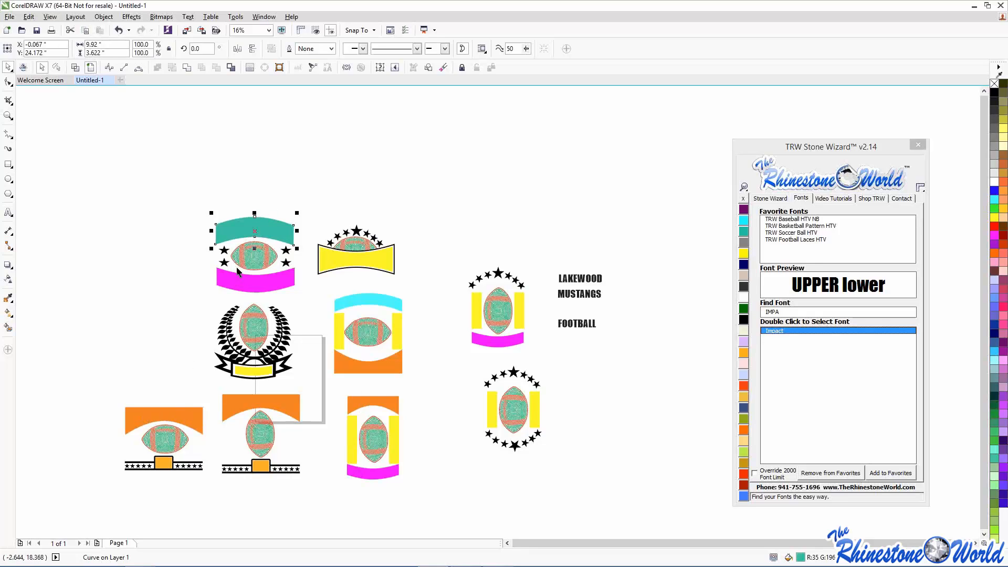
{"action": "left_click", "coordinate": [191, 412], "text": "shift"}
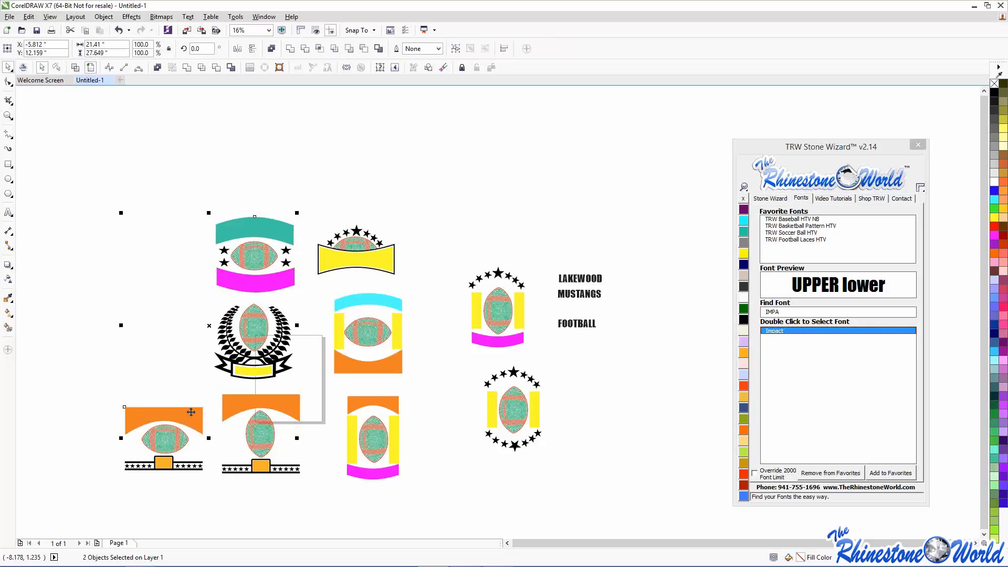
{"action": "left_click", "coordinate": [247, 403], "text": "shift"}
{"action": "left_click", "coordinate": [372, 400], "text": "shift"}
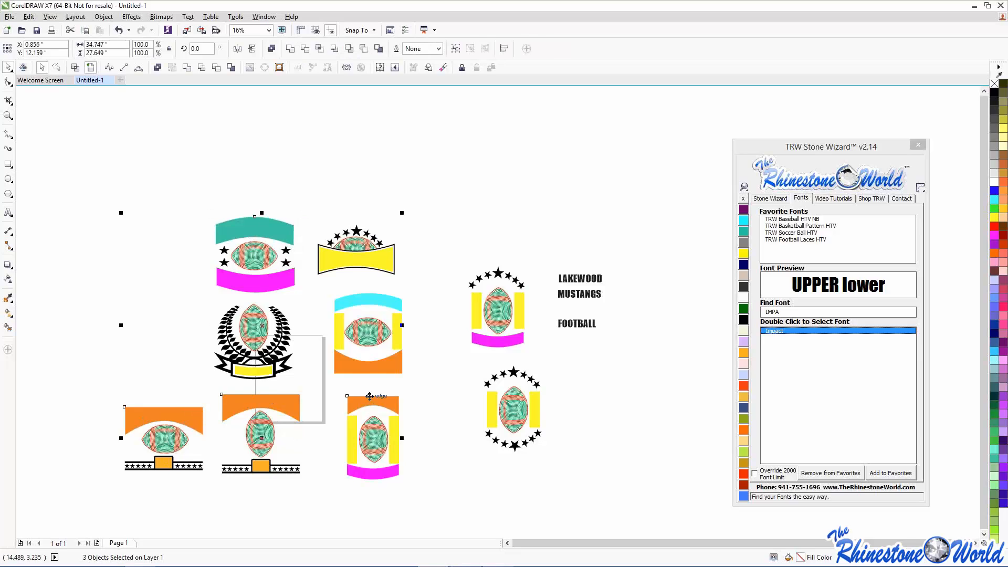
{"action": "left_click", "coordinate": [383, 302], "text": "shift"}
{"action": "left_click", "coordinate": [586, 288], "text": "shift"}
{"action": "left_click", "coordinate": [770, 198]}
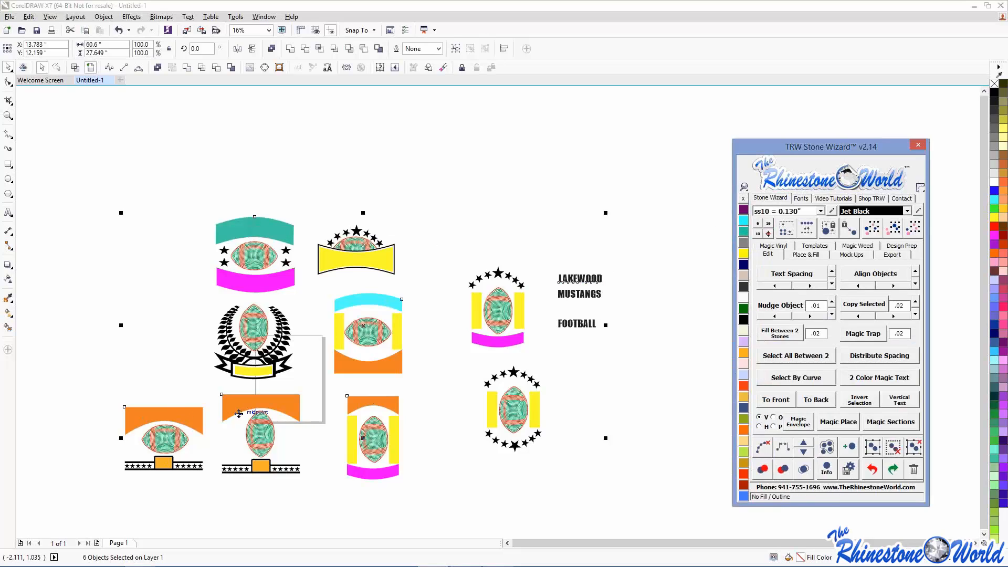
{"action": "left_click", "coordinate": [794, 426]}
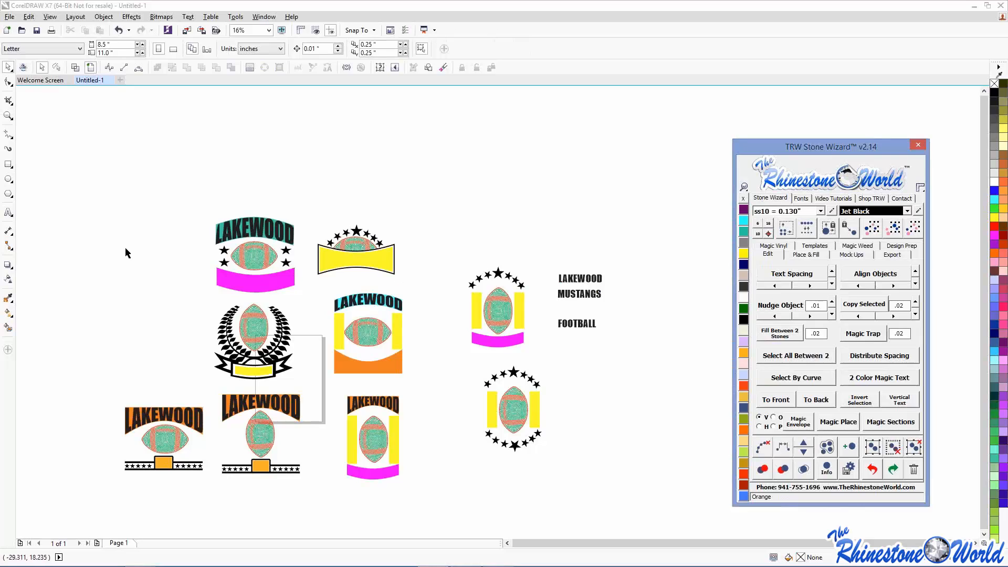
- Select several emblems' lower banners, then undo and clear the selection
{"action": "left_click", "coordinate": [274, 284]}
{"action": "left_click", "coordinate": [334, 266], "text": "shift"}
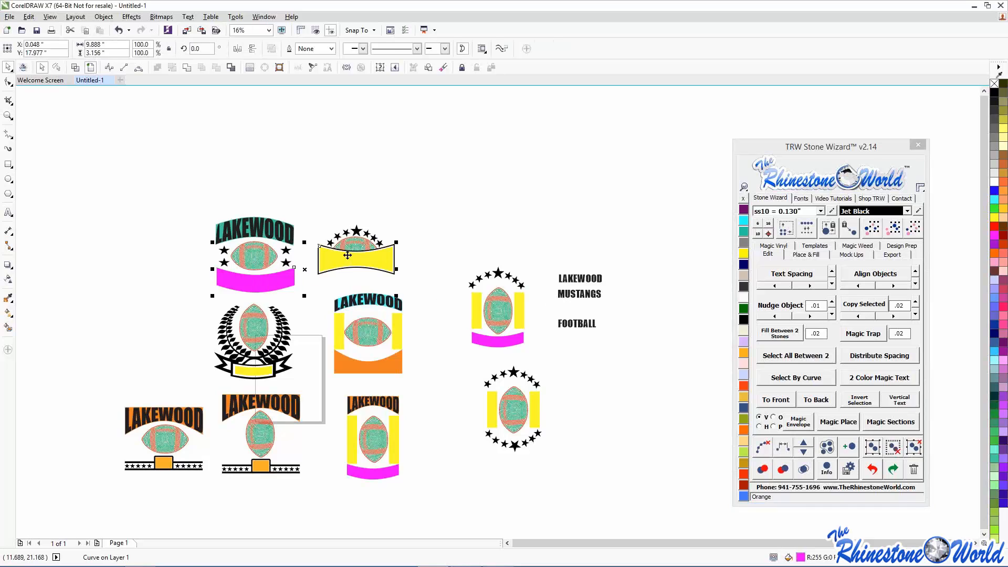
{"action": "left_click", "coordinate": [368, 370], "text": "shift"}
{"action": "left_click", "coordinate": [261, 372], "text": "shift"}
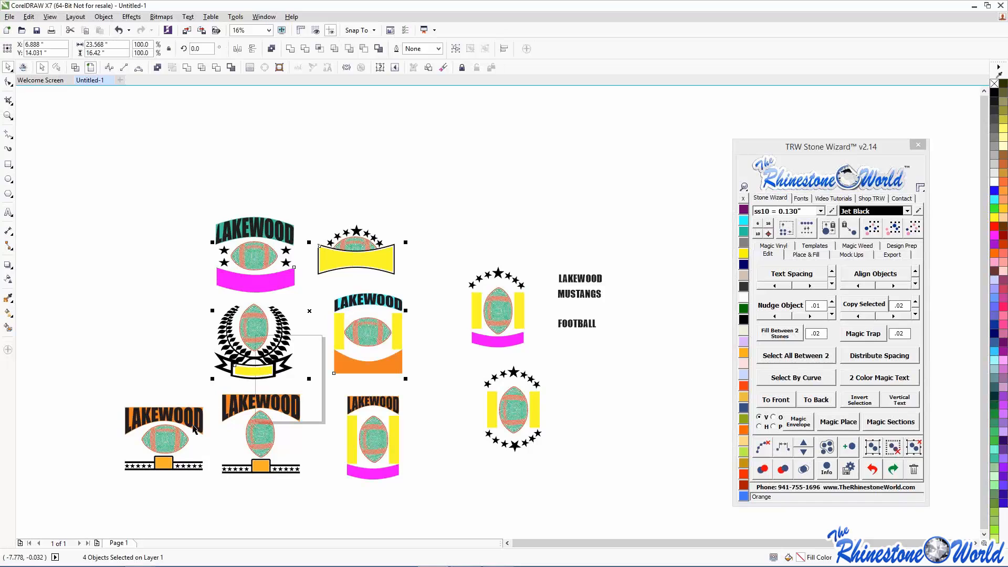
{"action": "left_click", "coordinate": [367, 474], "text": "shift"}
{"action": "left_click", "coordinate": [496, 341], "text": "shift"}
{"action": "left_click", "coordinate": [811, 405]}
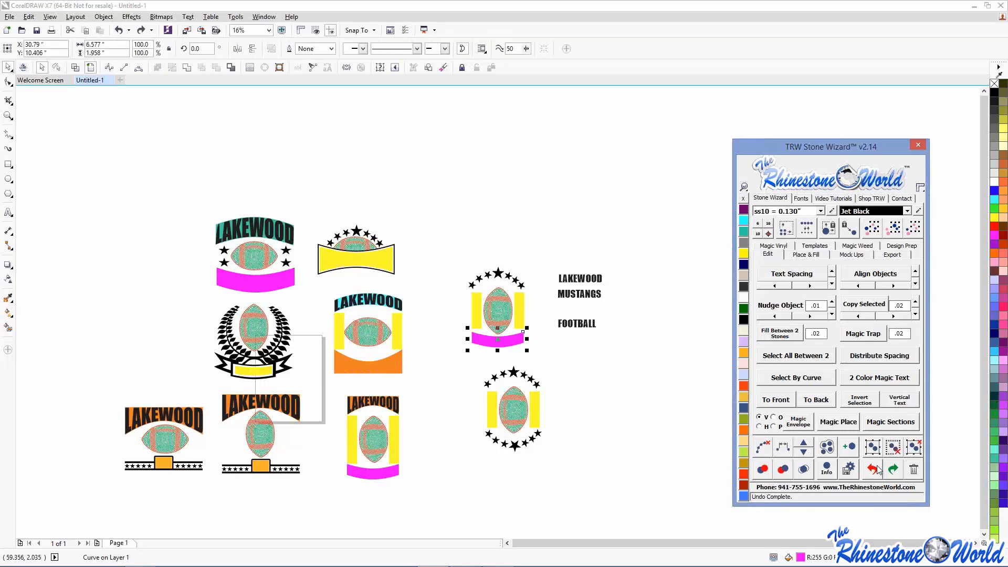
{"action": "left_click", "coordinate": [617, 445]}
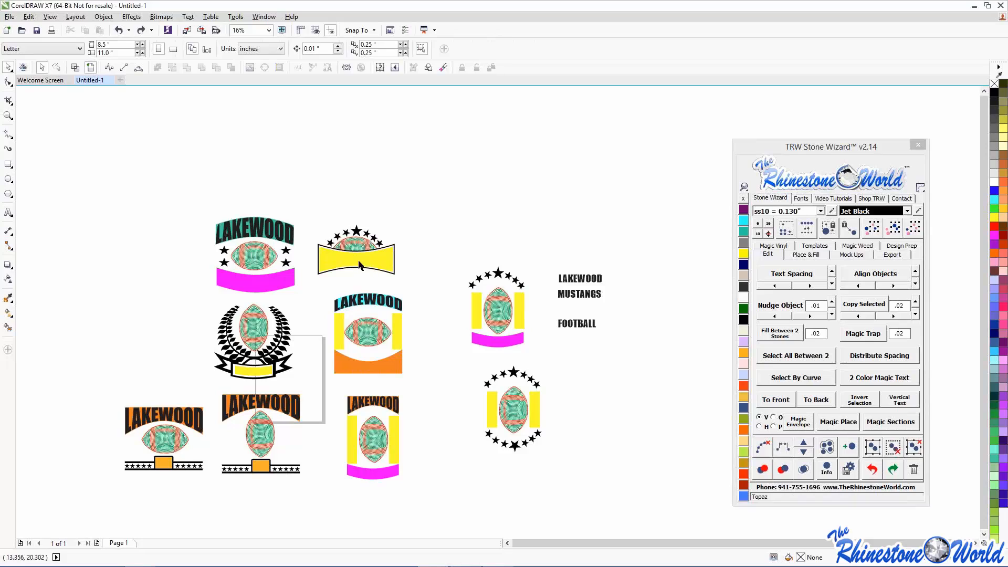
- Select six lower banners plus MUSTANGS and fit MUSTANGS into them with Magic Envelope
{"action": "left_click", "coordinate": [265, 286]}
{"action": "left_click", "coordinate": [339, 263], "text": "shift"}
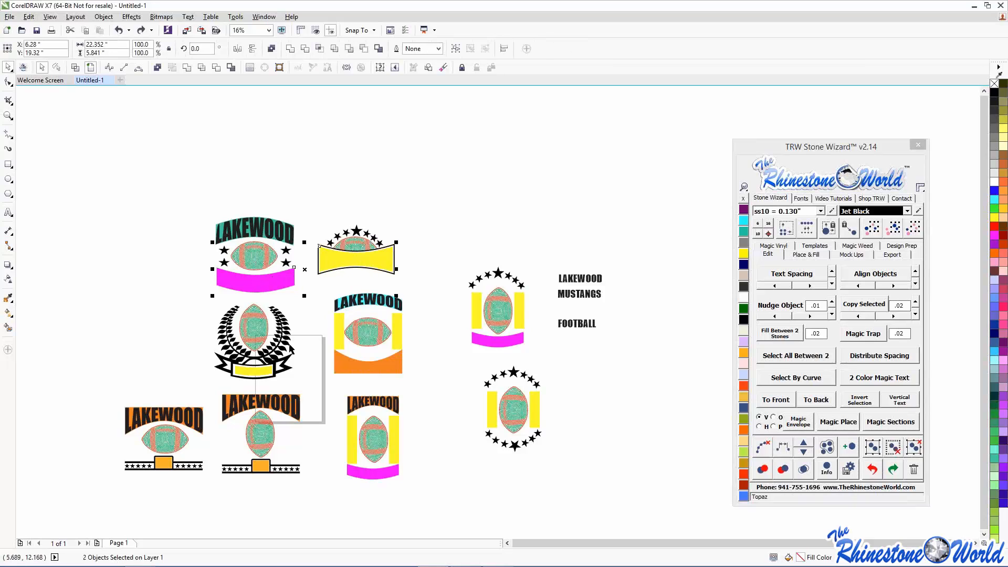
{"action": "left_click", "coordinate": [261, 371], "text": "shift"}
{"action": "left_click", "coordinate": [370, 368], "text": "shift"}
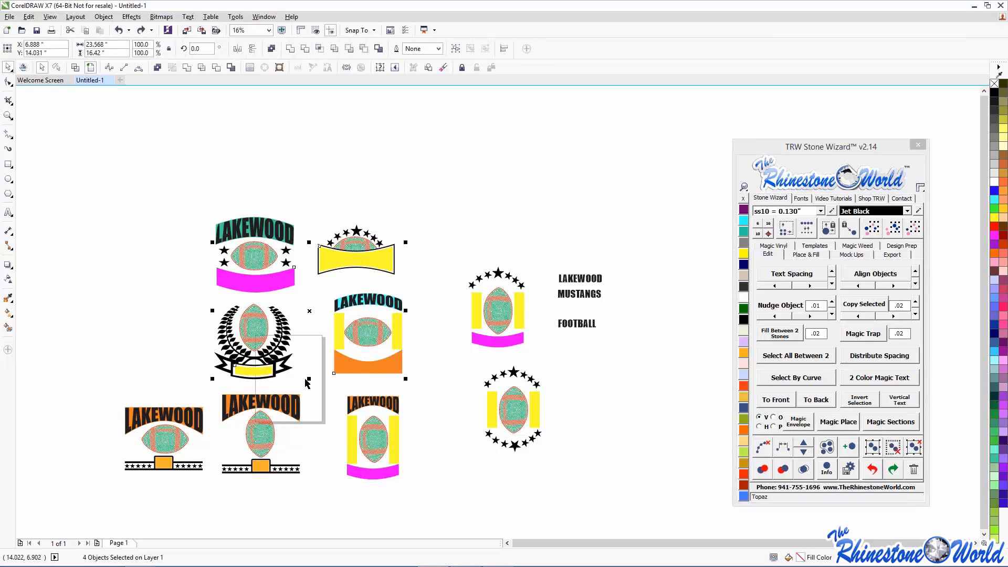
{"action": "left_click", "coordinate": [376, 471], "text": "shift"}
{"action": "left_click", "coordinate": [498, 340], "text": "shift"}
{"action": "left_click", "coordinate": [566, 294], "text": "shift"}
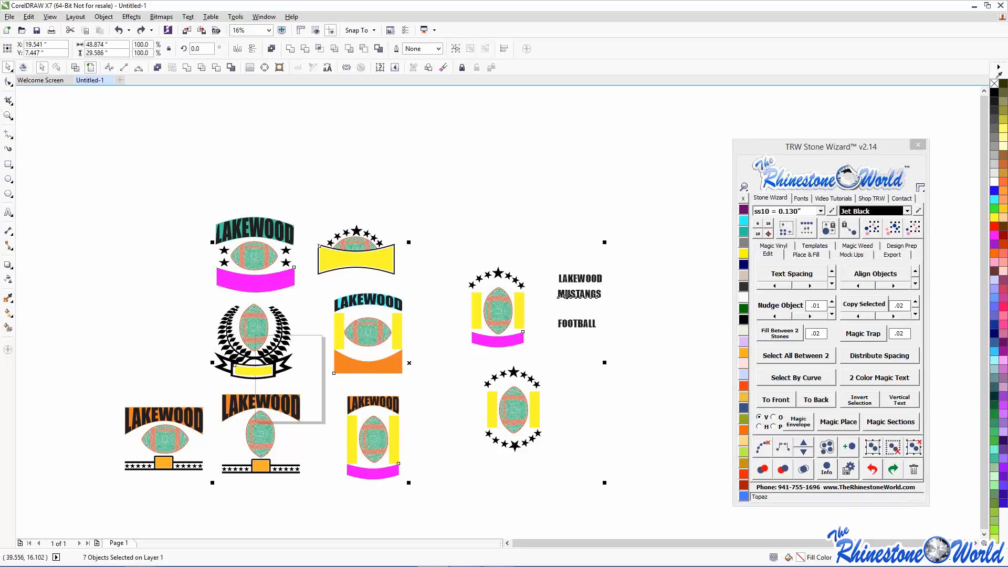
{"action": "left_click", "coordinate": [798, 421]}
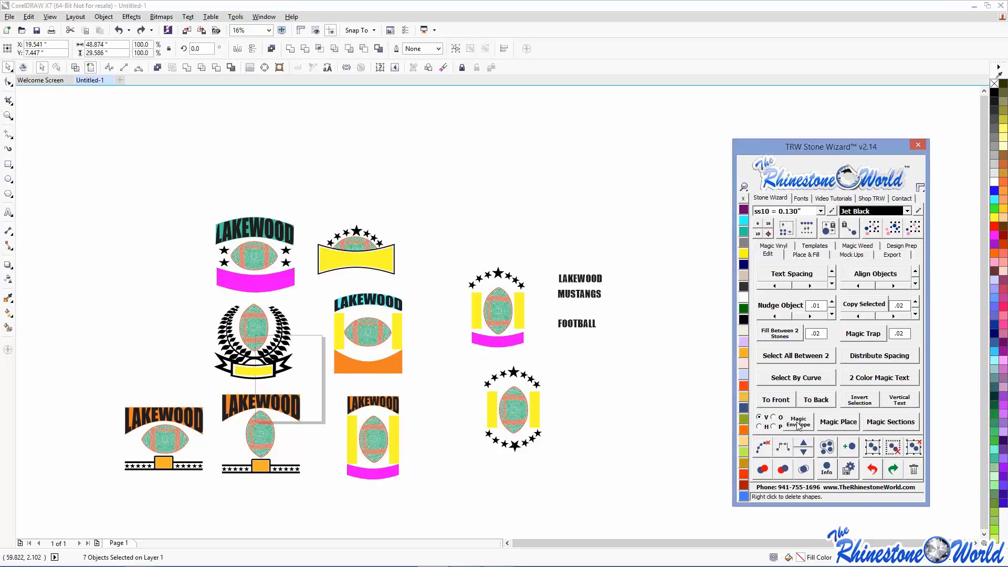
{"action": "left_click", "coordinate": [572, 393]}
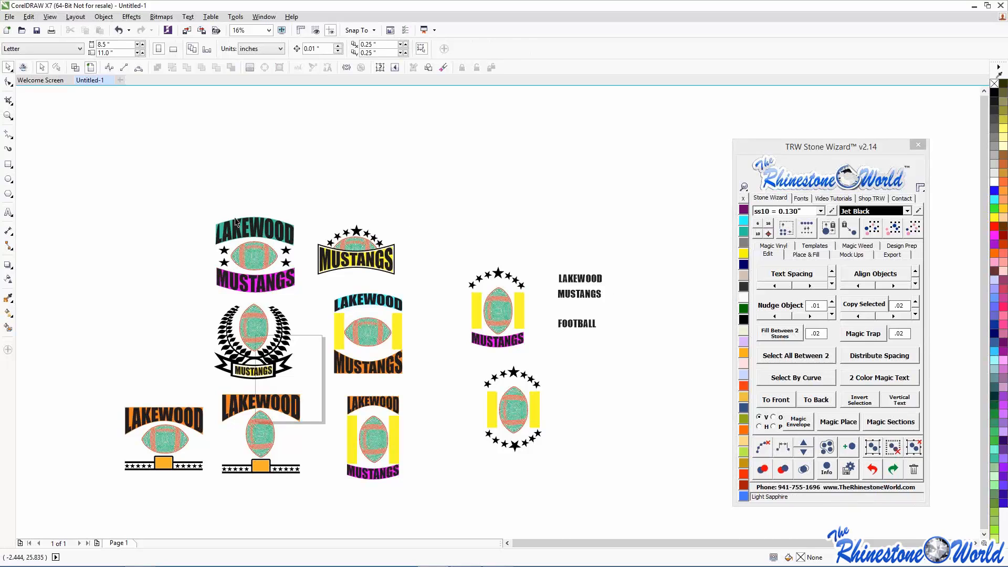
- Remove the entire top-left Lakewood Mustangs emblem, then zoom back out over the page
{"action": "scroll", "coordinate": [261, 214], "scroll_direction": "up", "scroll_amount": 2}
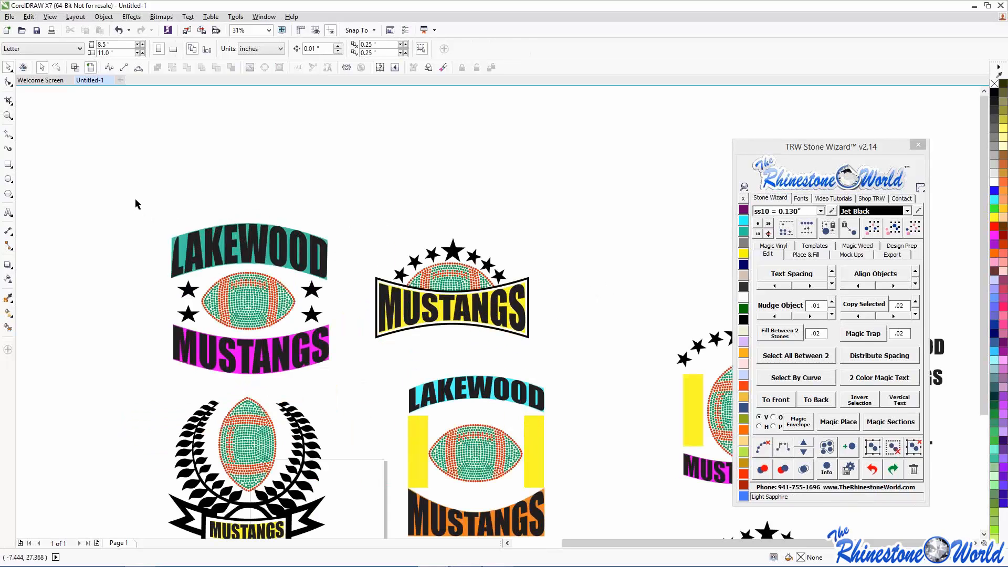
{"action": "left_click_drag", "start_coordinate": [138, 201], "coordinate": [349, 386]}
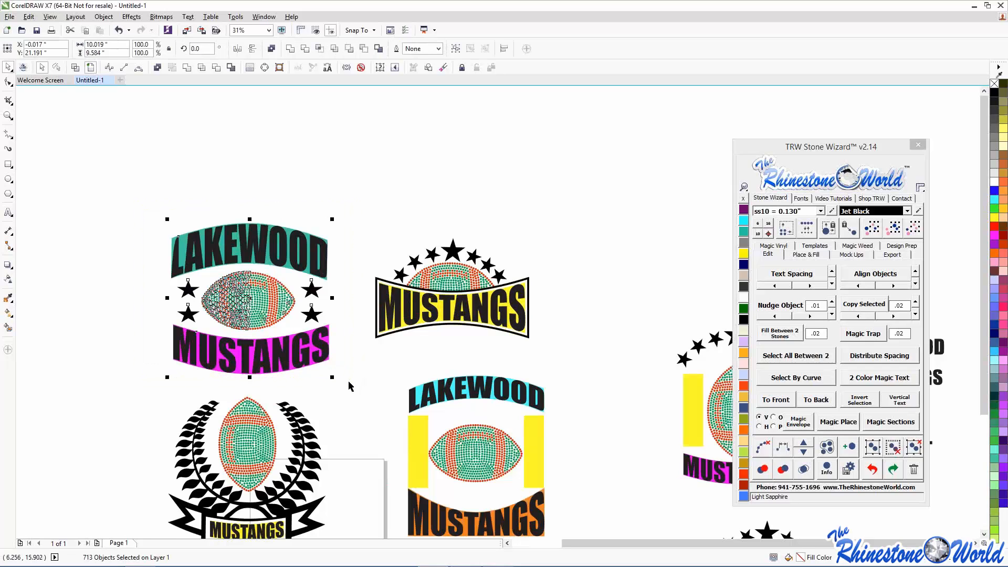
{"action": "key", "text": "Delete"}
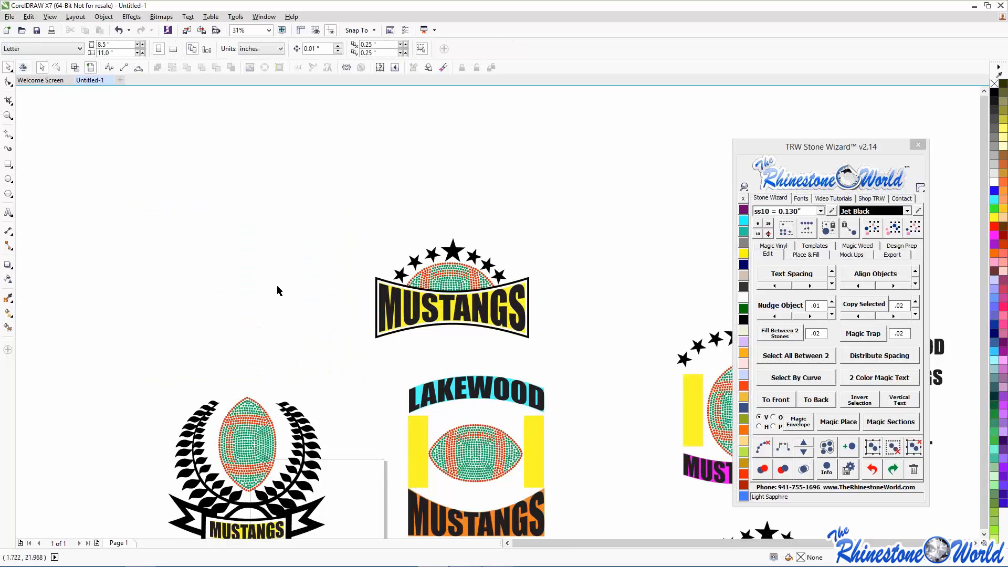
{"action": "scroll", "coordinate": [277, 289], "scroll_direction": "down", "scroll_amount": 2}
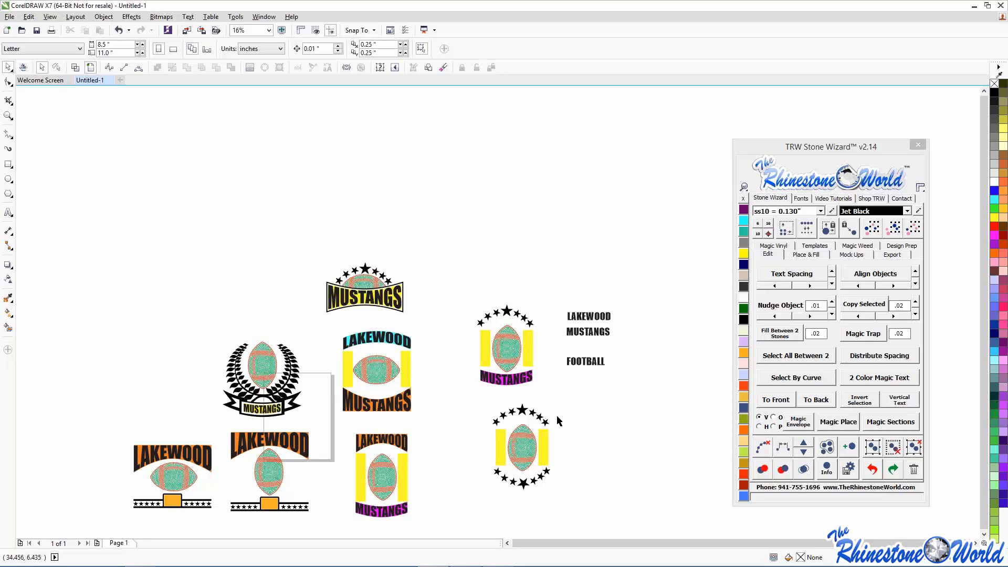
{"action": "scroll", "coordinate": [560, 436], "scroll_direction": "down", "scroll_amount": 1}
{"action": "scroll", "coordinate": [582, 462], "scroll_direction": "up", "scroll_amount": 1}
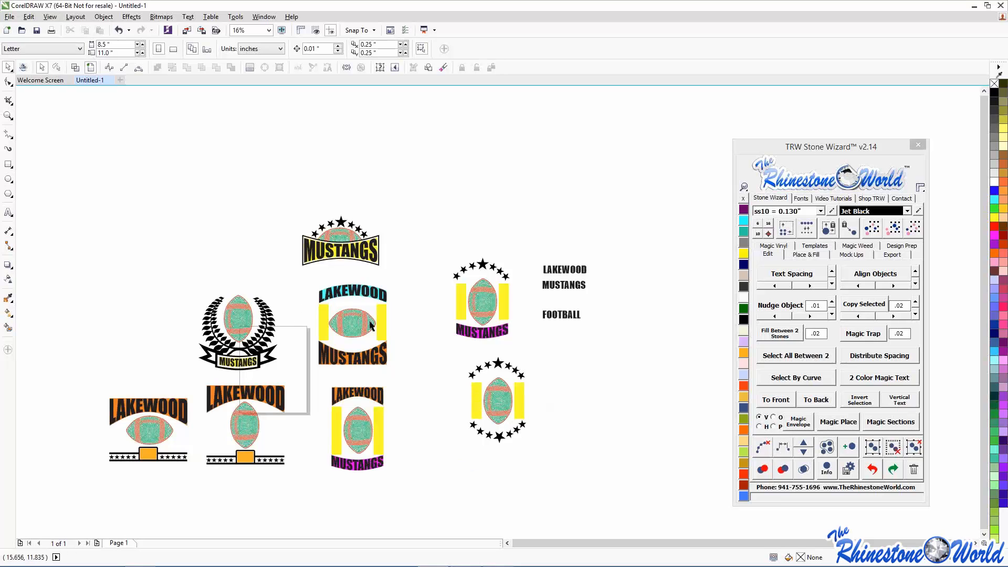
{"action": "scroll", "coordinate": [348, 443], "scroll_direction": "up", "scroll_amount": 1}
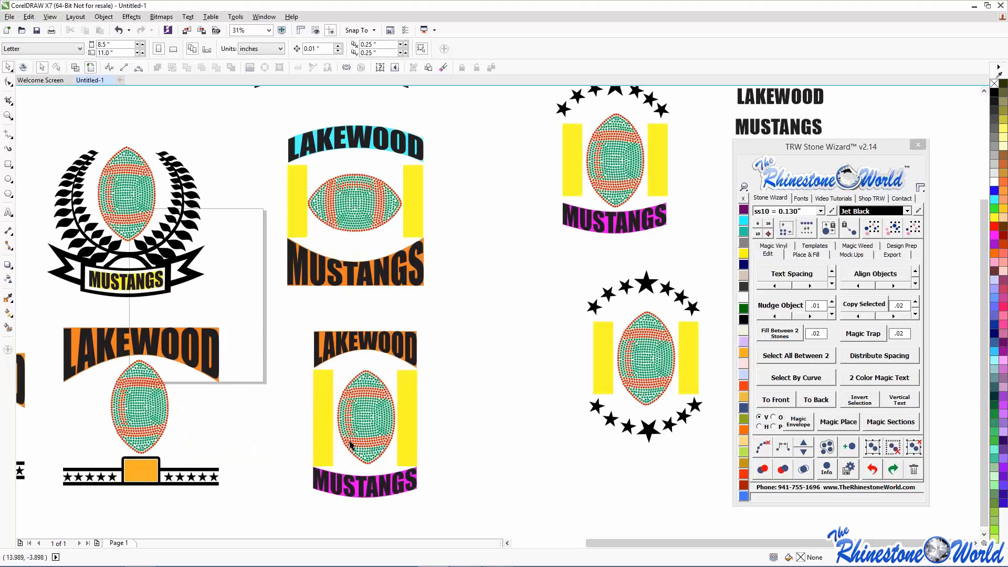
{"action": "scroll", "coordinate": [315, 395], "scroll_direction": "down", "scroll_amount": 1}
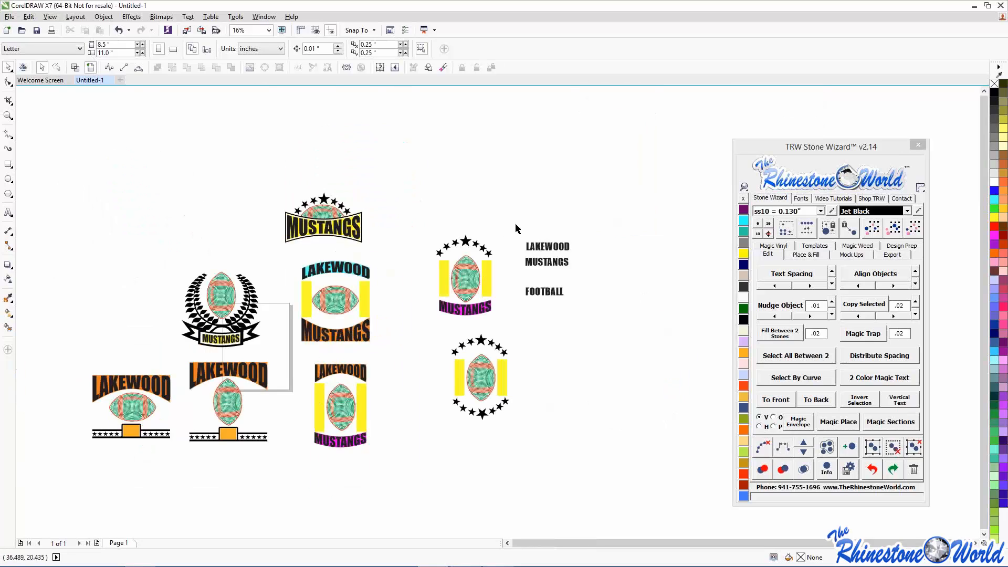
- Rotate LAKEWOOD 90°, try it beside a design, then reset the angle to 0
{"action": "left_click_drag", "start_coordinate": [516, 225], "coordinate": [601, 254]}
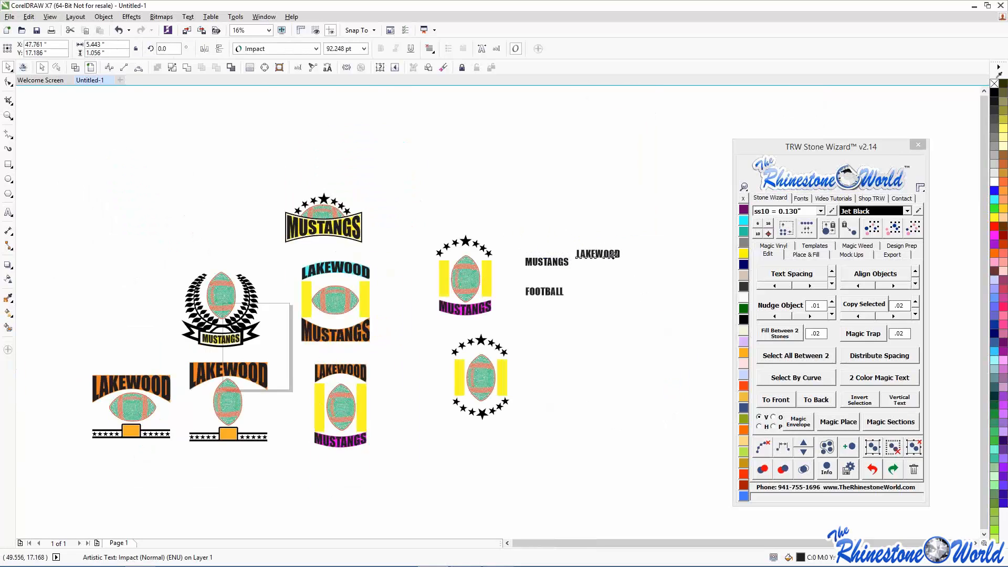
{"action": "left_click_drag", "start_coordinate": [173, 48], "coordinate": [150, 50]}
{"action": "type", "text": "90"}
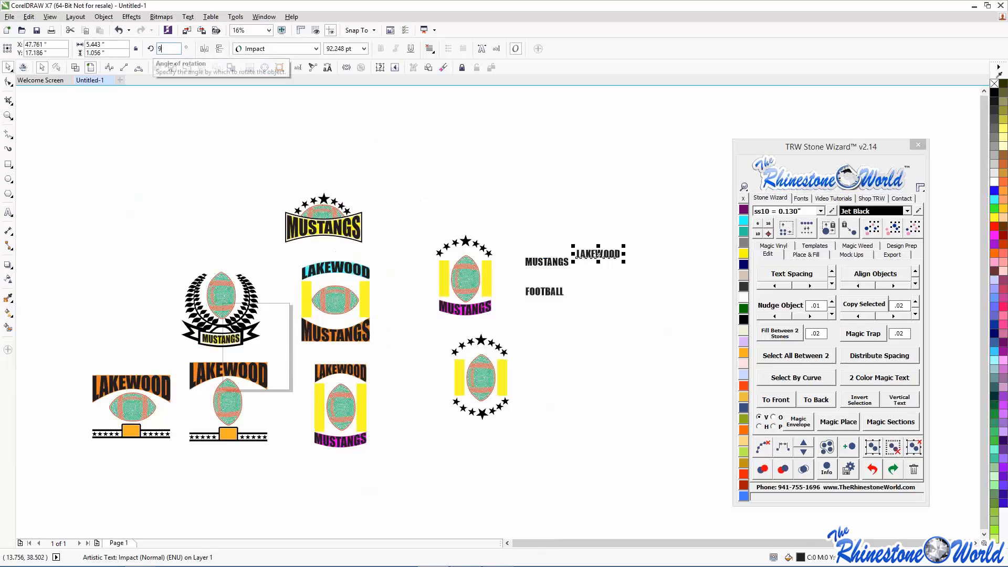
{"action": "key", "text": "Return"}
{"action": "left_click_drag", "start_coordinate": [598, 253], "coordinate": [549, 319]}
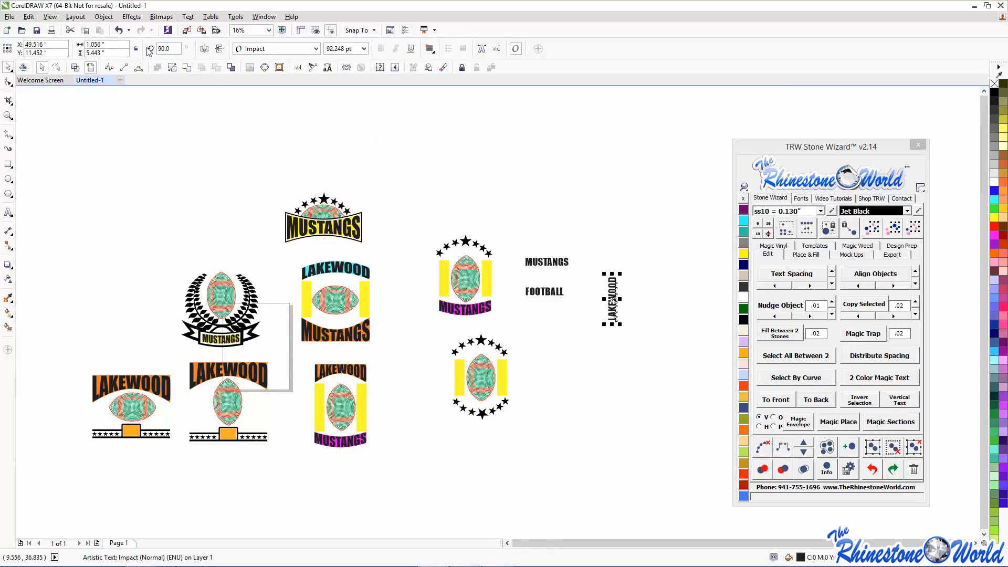
{"action": "left_click", "coordinate": [172, 48]}
{"action": "type", "text": "0"}
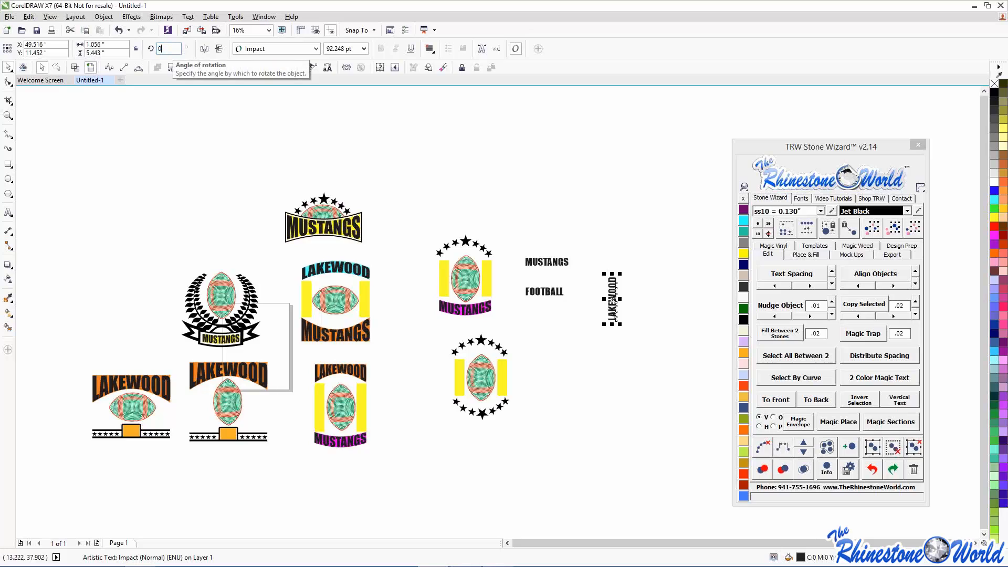
{"action": "key", "text": "Return"}
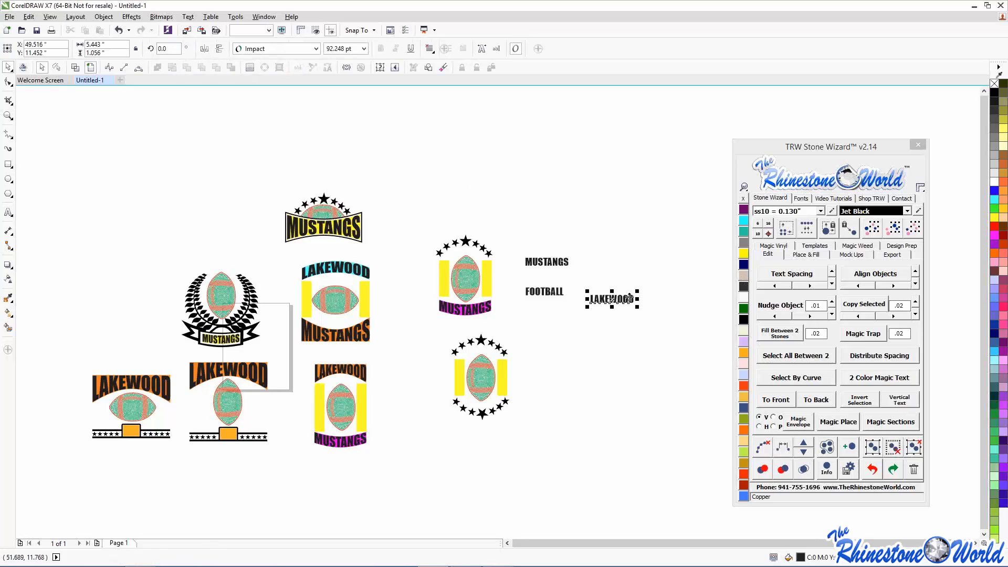
- Make LAKEWOOD vertical, reposition MUSTANGS and FOOTBALL, and make FOOTBALL vertical too
{"action": "left_click", "coordinate": [899, 400]}
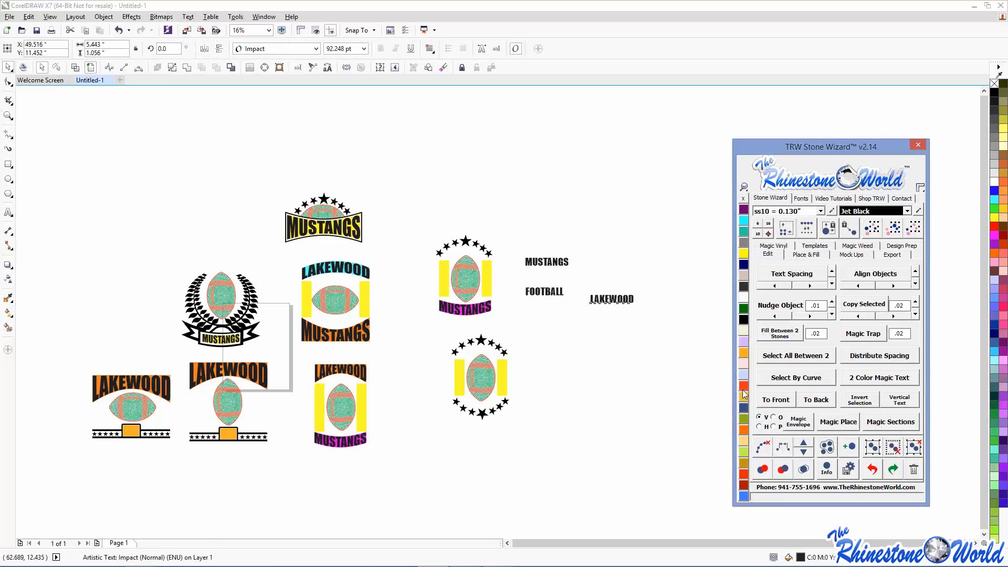
{"action": "left_click", "coordinate": [635, 354]}
{"action": "scroll", "coordinate": [635, 354], "scroll_direction": "up", "scroll_amount": 2}
{"action": "scroll", "coordinate": [634, 354], "scroll_direction": "up", "scroll_amount": 2}
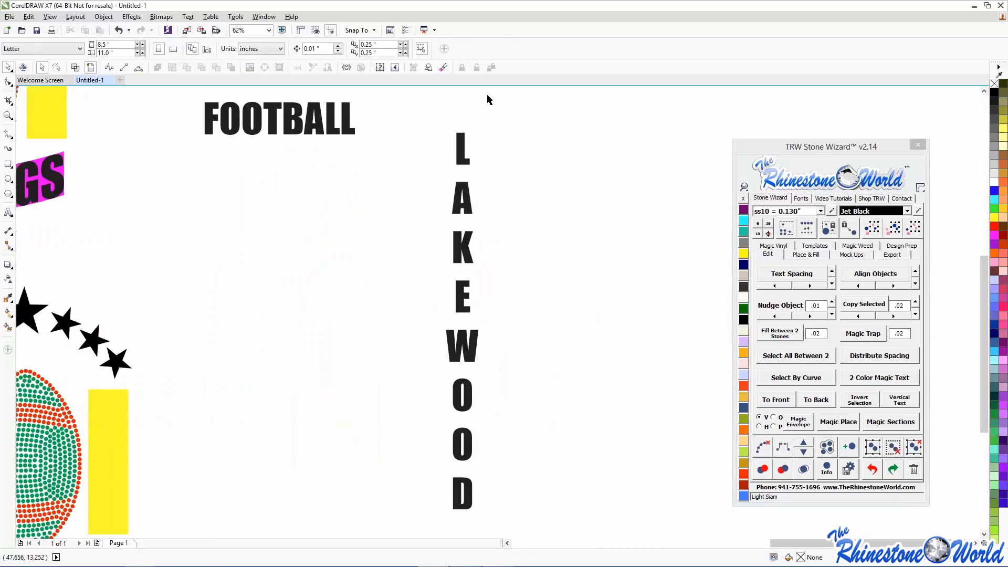
{"action": "scroll", "coordinate": [450, 216], "scroll_direction": "down", "scroll_amount": 2}
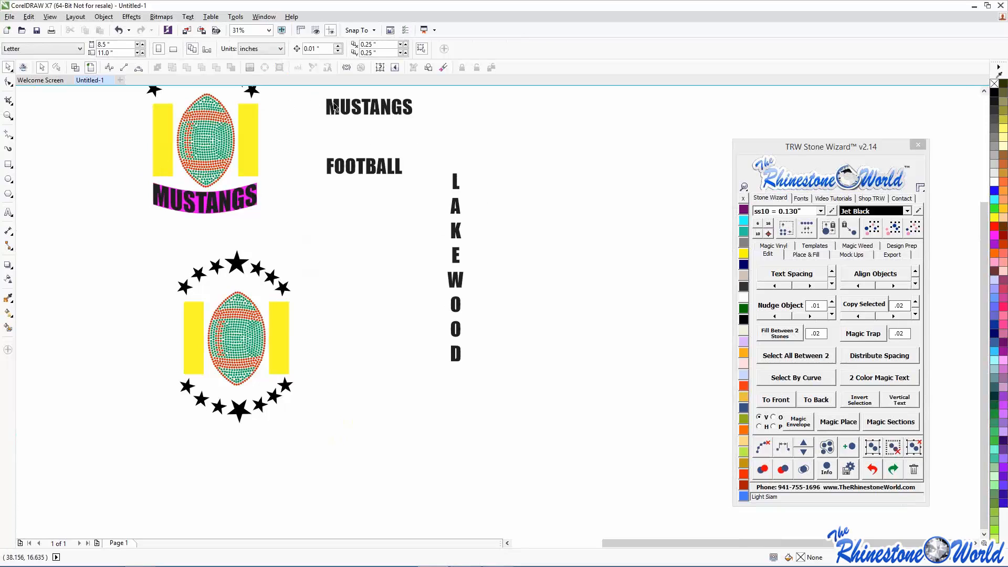
{"action": "left_click_drag", "start_coordinate": [336, 106], "coordinate": [478, 123]}
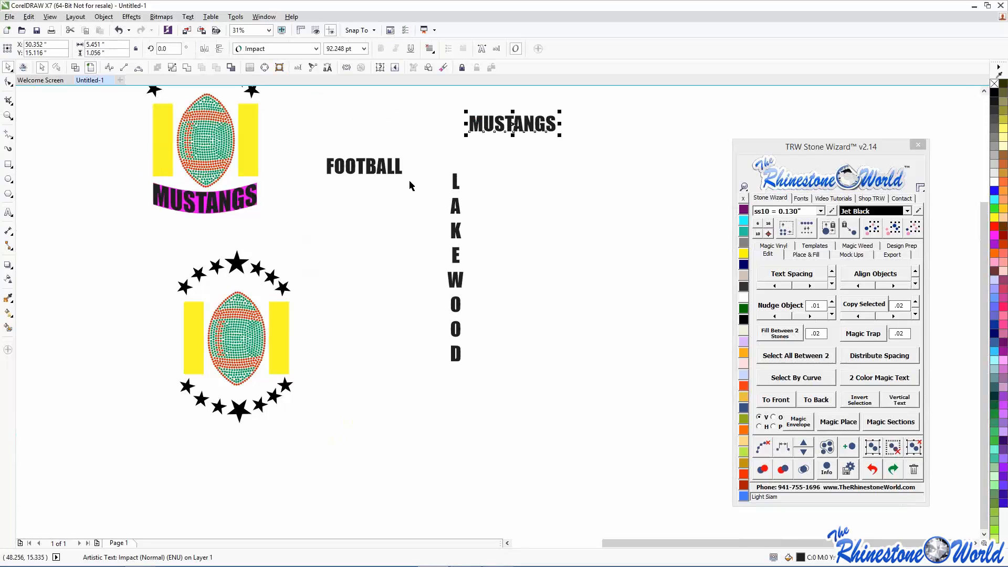
{"action": "left_click_drag", "start_coordinate": [510, 177], "coordinate": [547, 202]}
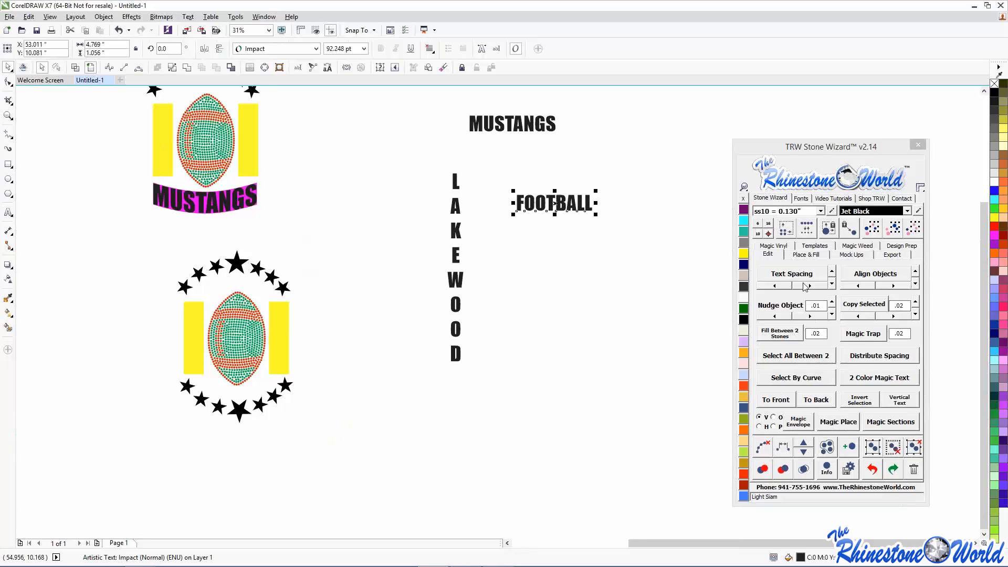
{"action": "left_click", "coordinate": [907, 402]}
- Select both left yellow bars plus vertical LAKEWOOD and apply Magic Envelope
{"action": "left_click_drag", "start_coordinate": [412, 147], "coordinate": [507, 419]}
{"action": "scroll", "coordinate": [448, 319], "scroll_direction": "down", "scroll_amount": 2}
{"action": "scroll", "coordinate": [437, 288], "scroll_direction": "up", "scroll_amount": 2}
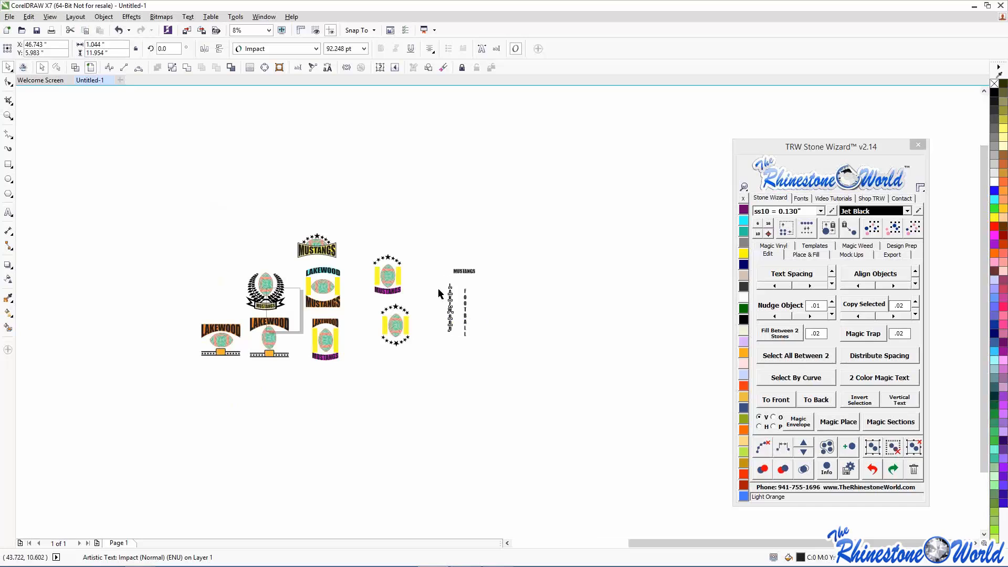
{"action": "left_click", "coordinate": [192, 231]}
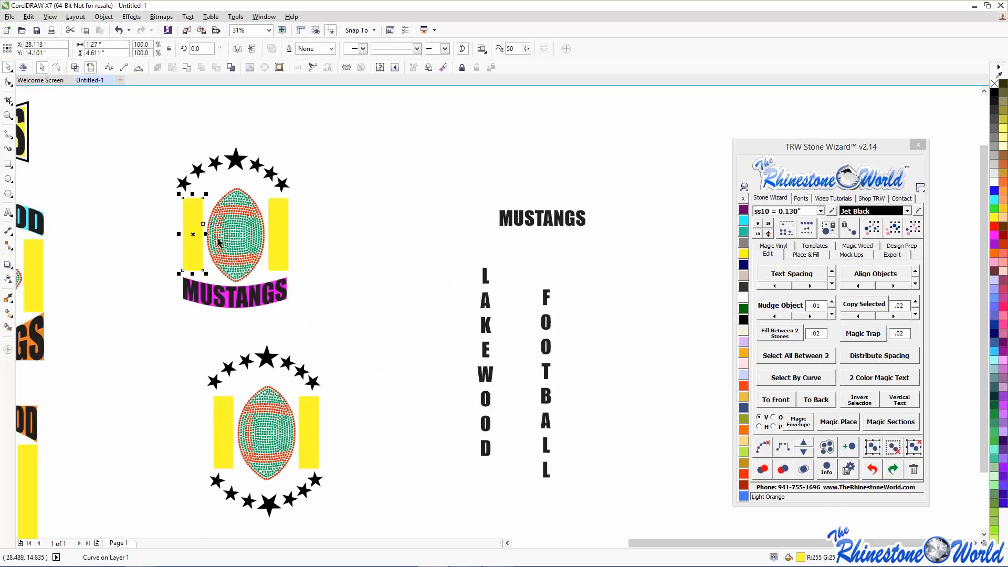
{"action": "left_click", "coordinate": [221, 431], "text": "shift"}
{"action": "left_click", "coordinate": [477, 378], "text": "shift"}
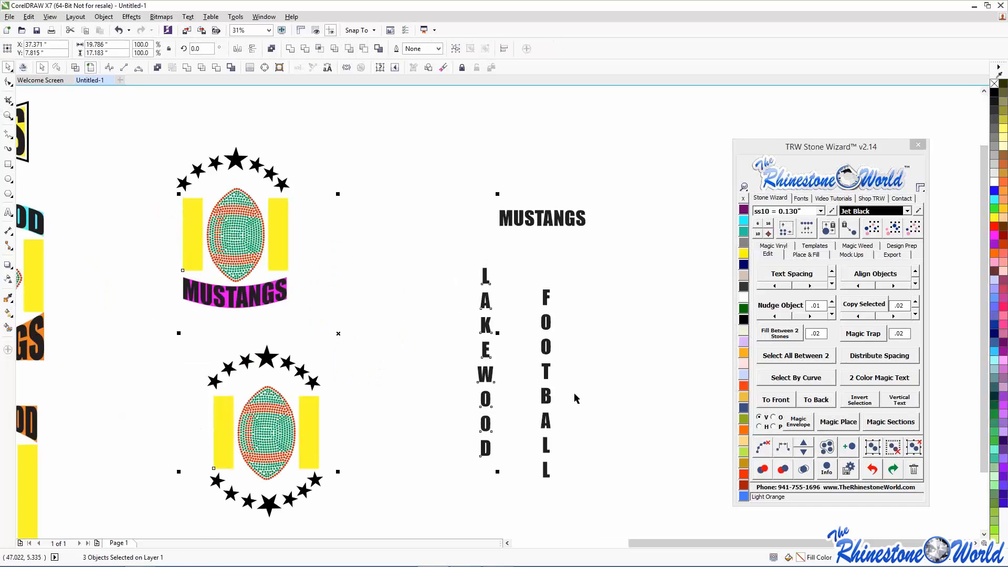
{"action": "left_click", "coordinate": [803, 430]}
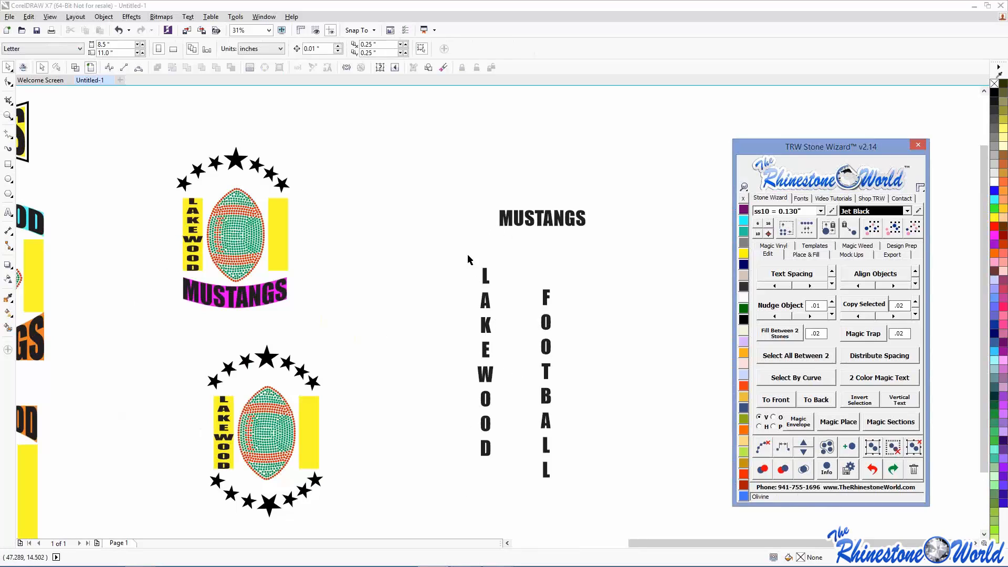
{"action": "scroll", "coordinate": [433, 339], "scroll_direction": "down", "scroll_amount": 2}
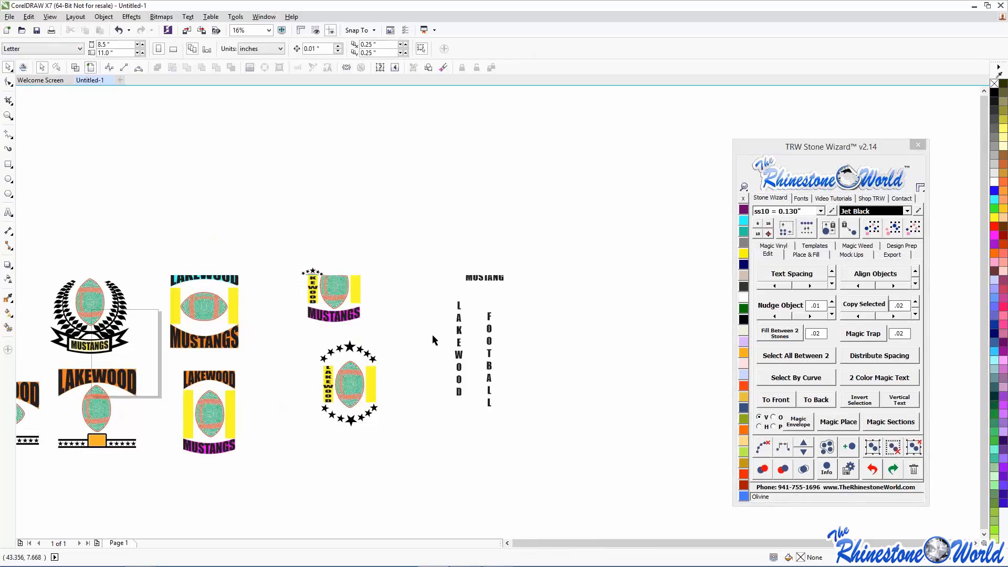
{"action": "scroll", "coordinate": [432, 334], "scroll_direction": "down", "scroll_amount": 1}
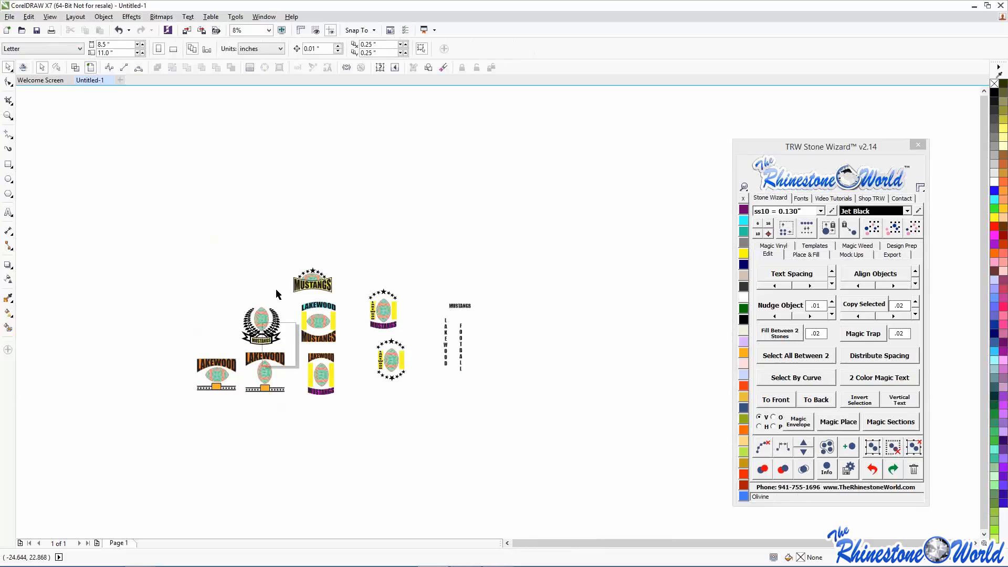
{"action": "scroll", "coordinate": [349, 329], "scroll_direction": "up", "scroll_amount": 1}
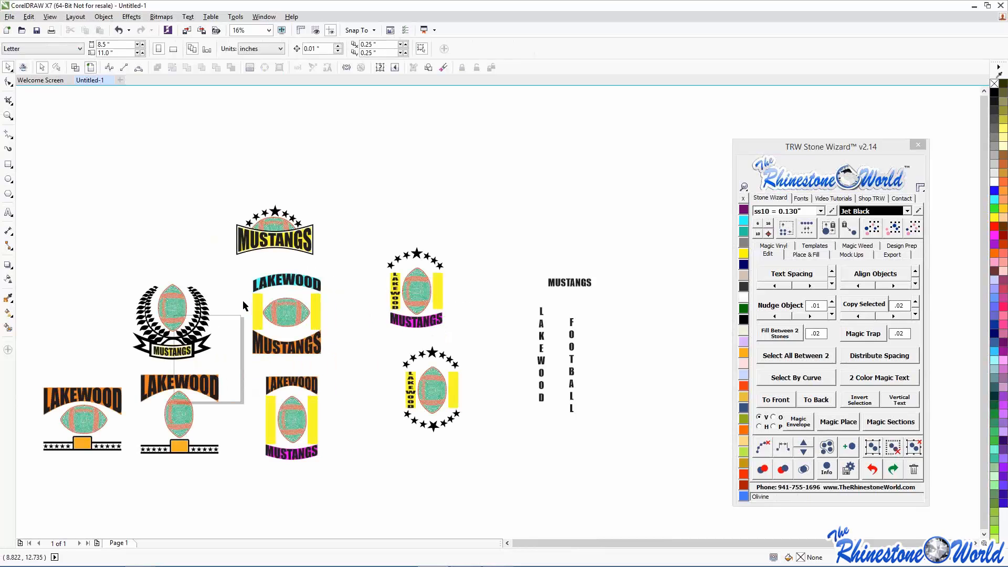
{"action": "scroll", "coordinate": [242, 304], "scroll_direction": "down", "scroll_amount": 1}
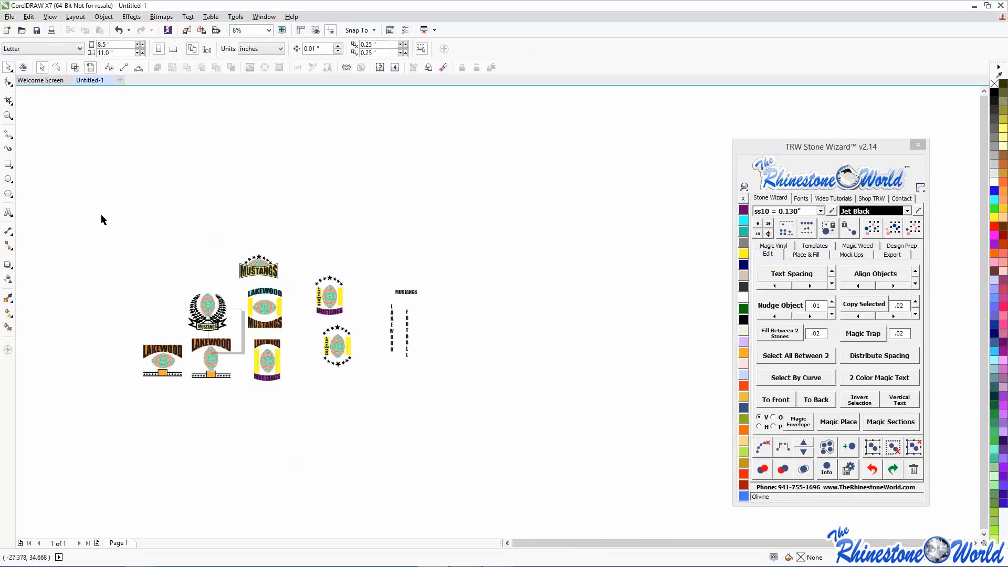
- Select every football design with Ctrl+A and delete them all
{"action": "left_click_drag", "start_coordinate": [118, 244], "coordinate": [374, 409]}
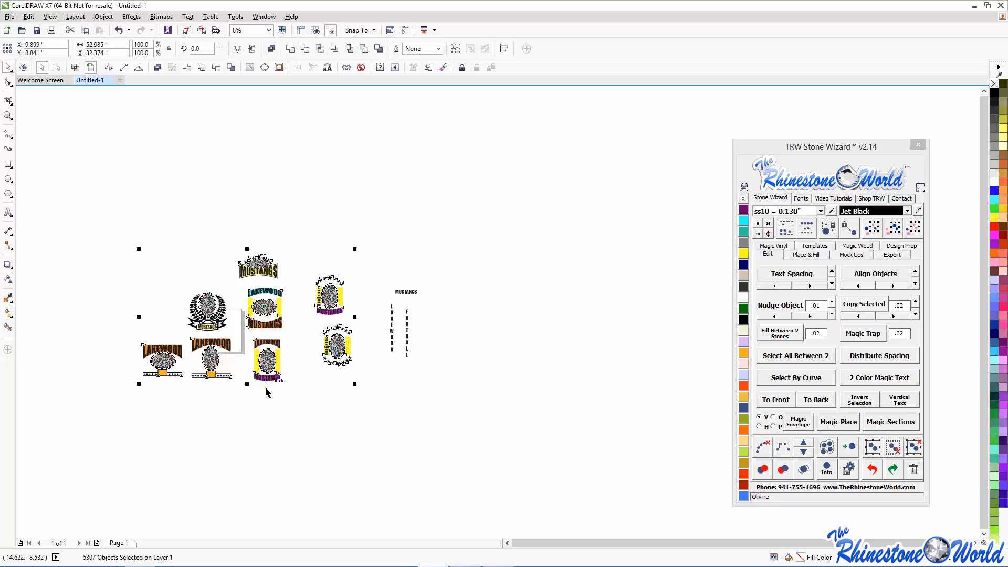
{"action": "left_click", "coordinate": [93, 336]}
{"action": "key", "text": "ctrl+a"}
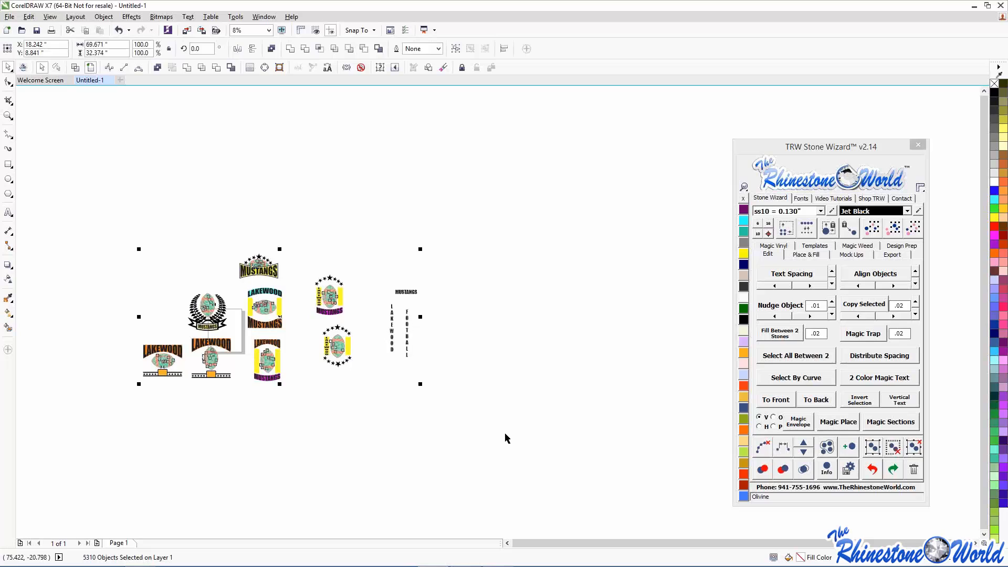
{"action": "left_click", "coordinate": [333, 230]}
{"action": "key", "text": "Delete"}
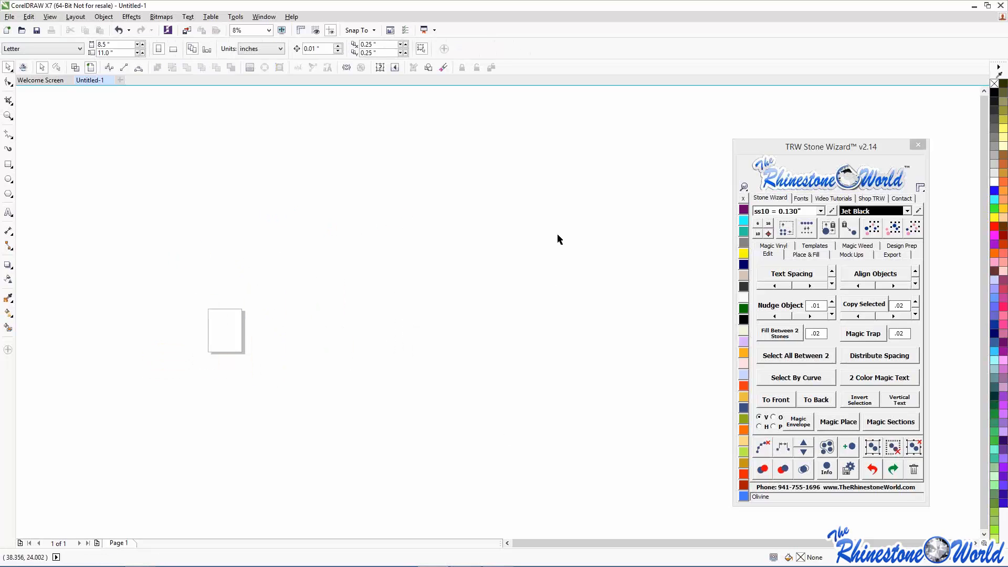
- Show the Stone Wizard's Place & Fill settings and reposition the docker panel
{"action": "left_click", "coordinate": [806, 254]}
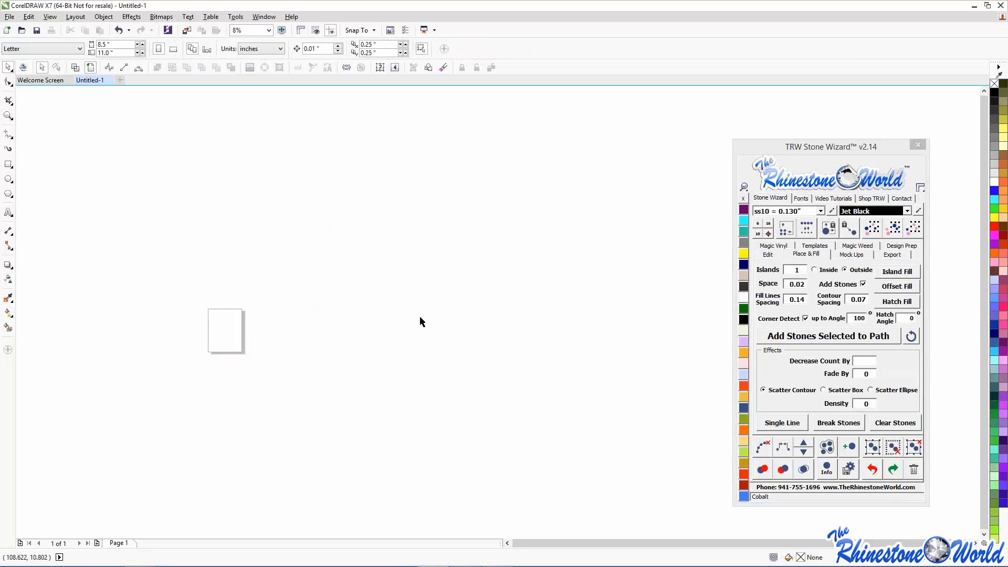
{"action": "scroll", "coordinate": [145, 316], "scroll_direction": "up", "scroll_amount": 1}
{"action": "scroll", "coordinate": [246, 347], "scroll_direction": "up", "scroll_amount": 1}
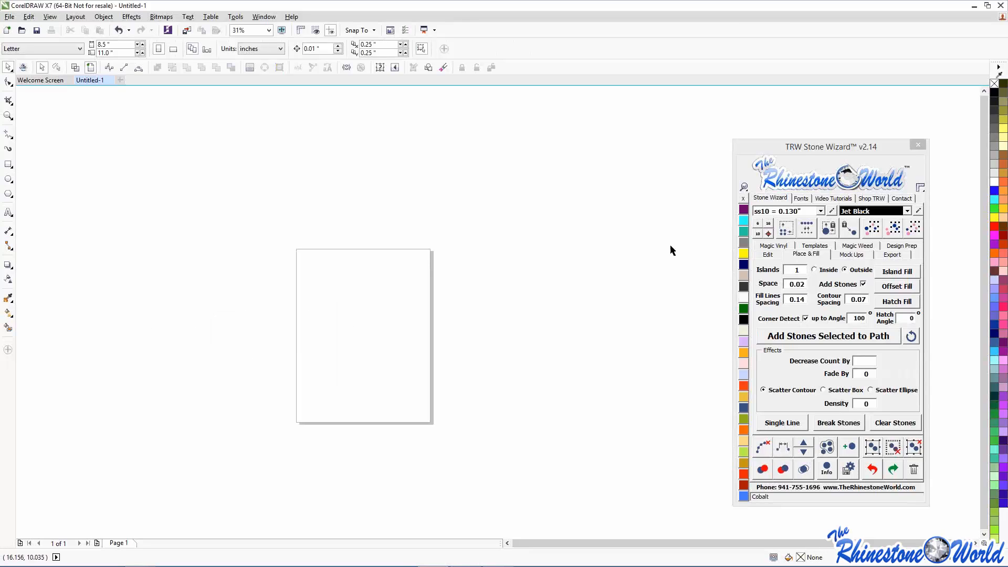
{"action": "left_click_drag", "start_coordinate": [793, 146], "coordinate": [678, 112]}
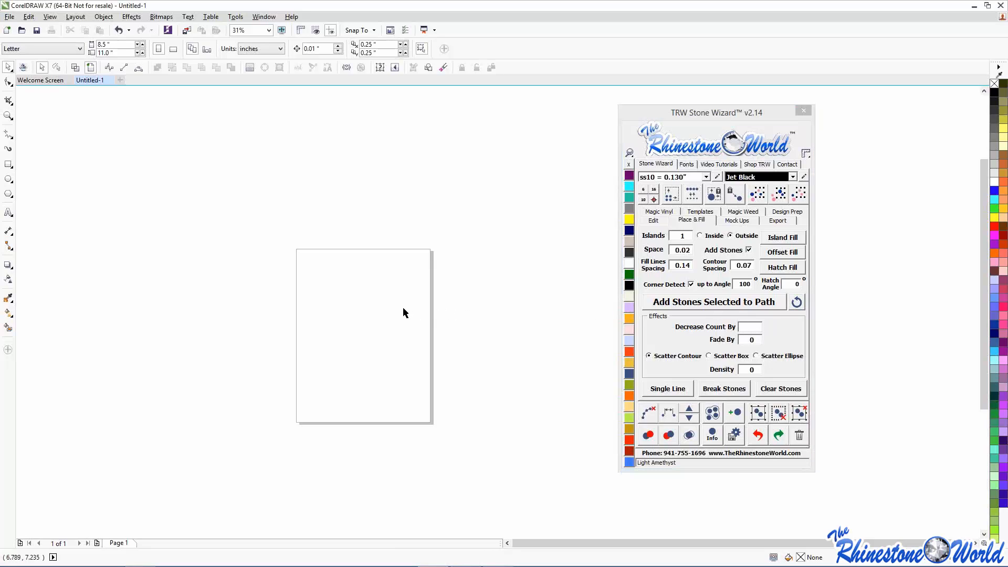
{"action": "scroll", "coordinate": [402, 307], "scroll_direction": "up", "scroll_amount": 1}
- Draw two circles side by side near the page's top left
{"action": "left_click", "coordinate": [9, 180]}
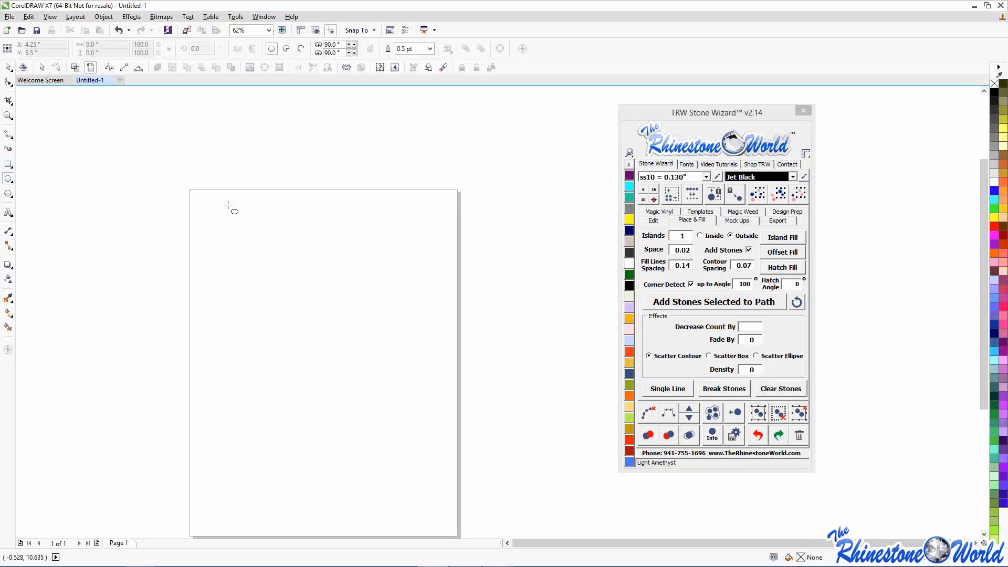
{"action": "left_click_drag", "start_coordinate": [193, 197], "coordinate": [284, 287]}
{"action": "left_click_drag", "start_coordinate": [318, 200], "coordinate": [404, 284]}
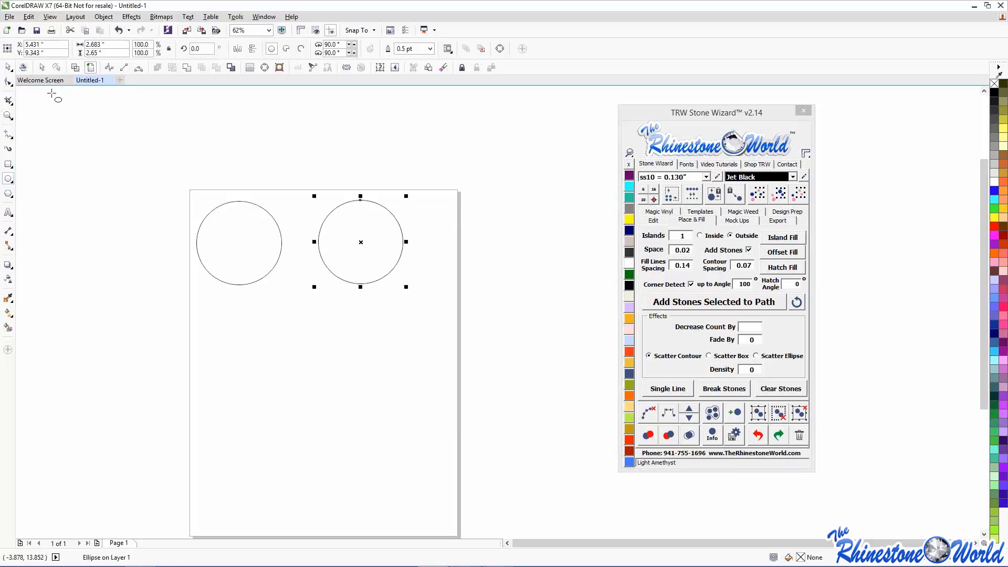
{"action": "left_click", "coordinate": [8, 67]}
- Type a large M on the lower page and set it in the Impact font
{"action": "left_click", "coordinate": [9, 213]}
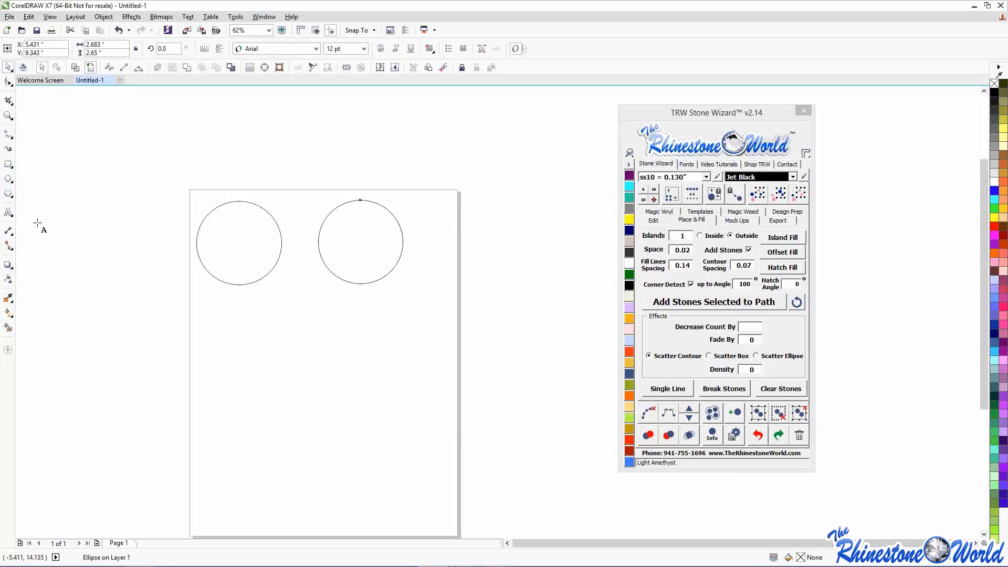
{"action": "left_click", "coordinate": [268, 391]}
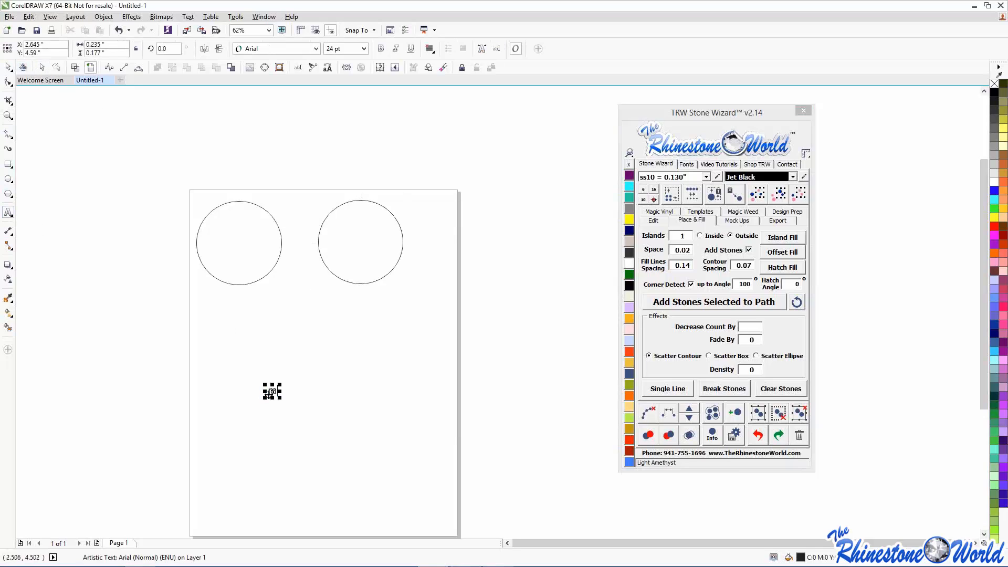
{"action": "type", "text": "M"}
{"action": "left_click_drag", "start_coordinate": [278, 397], "coordinate": [406, 529]}
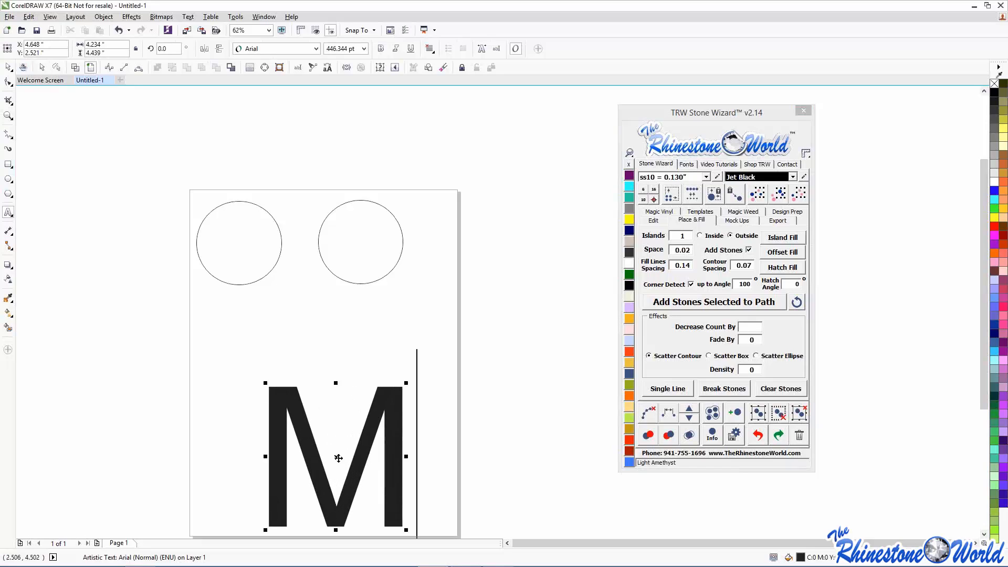
{"action": "left_click_drag", "start_coordinate": [334, 457], "coordinate": [332, 416]}
{"action": "left_click", "coordinate": [683, 164]}
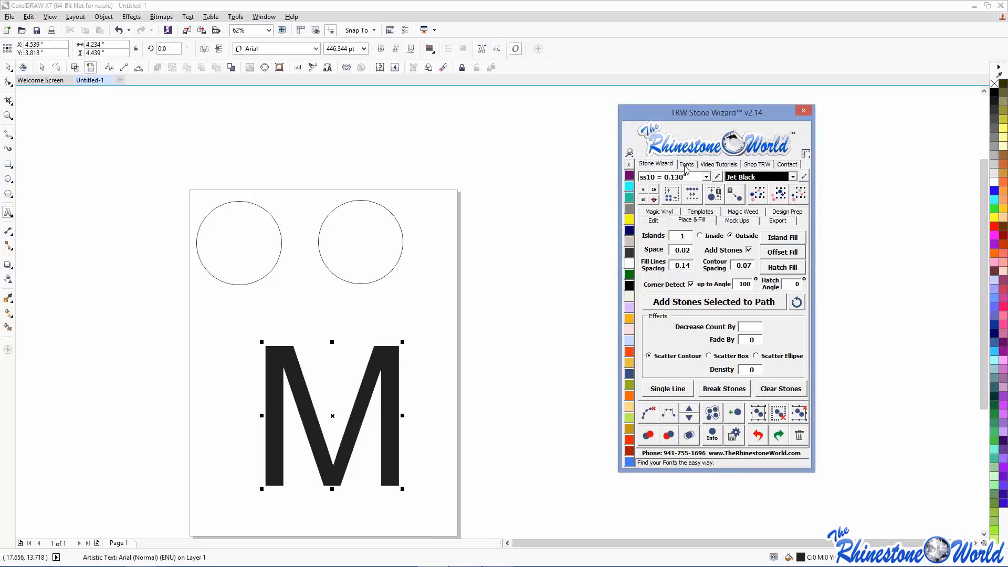
{"action": "double_click", "coordinate": [656, 297]}
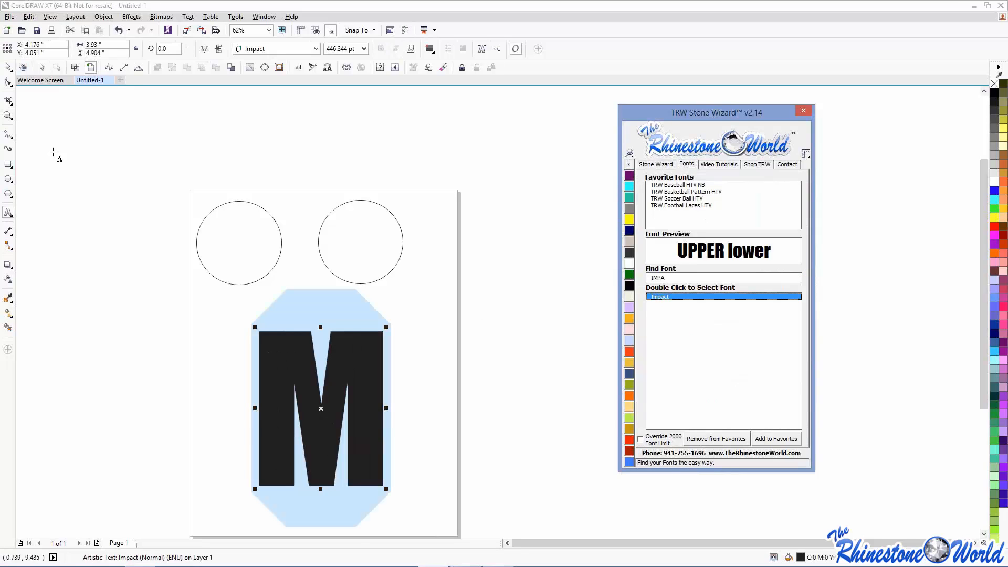
- Enlarge the Impact M further and shift it to the left
{"action": "left_click", "coordinate": [8, 68]}
{"action": "left_click", "coordinate": [134, 267]}
{"action": "left_click", "coordinate": [289, 387]}
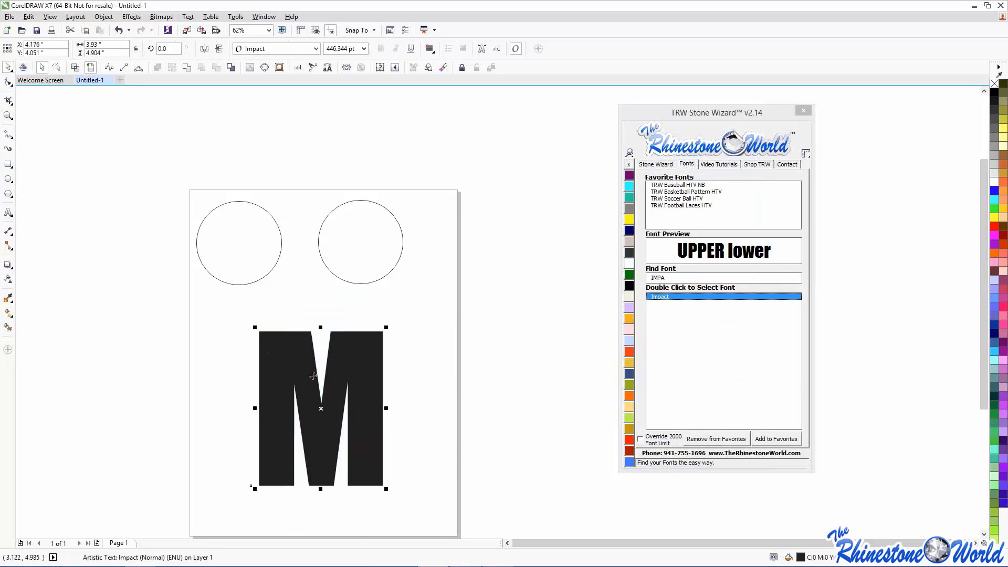
{"action": "left_click_drag", "start_coordinate": [386, 494], "coordinate": [401, 507]}
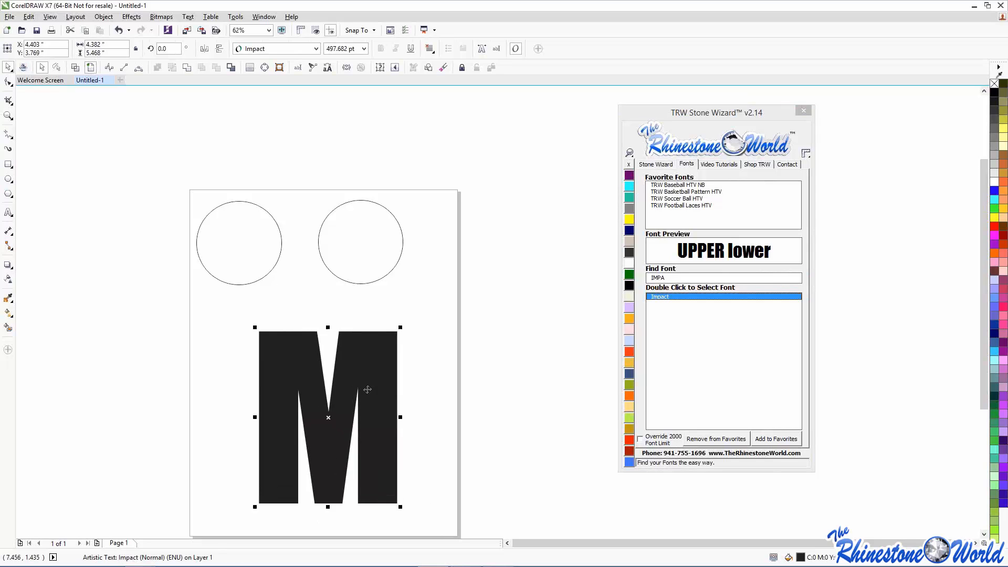
{"action": "left_click_drag", "start_coordinate": [365, 387], "coordinate": [295, 394]}
{"action": "right_click", "coordinate": [294, 394]}
{"action": "left_click", "coordinate": [106, 349]}
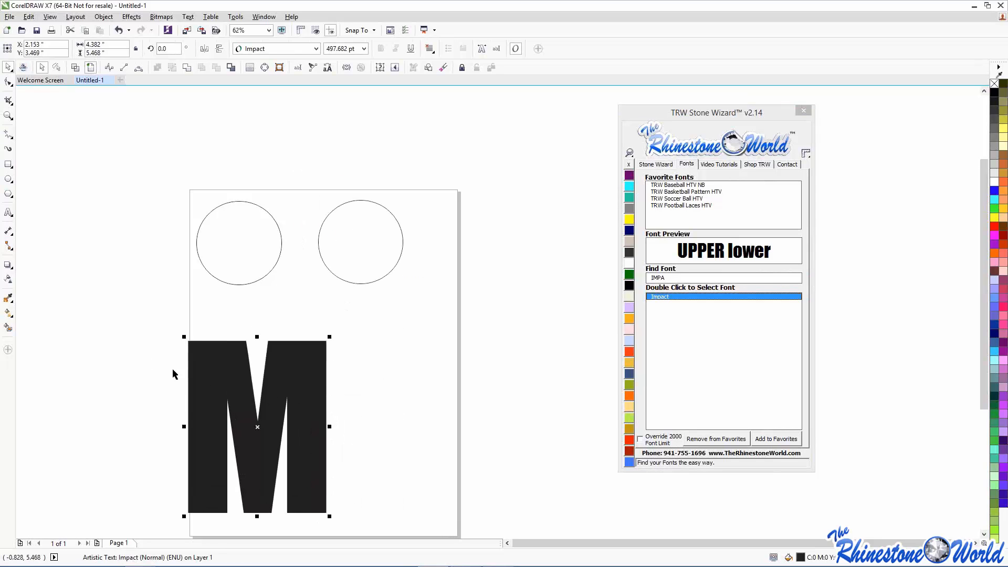
- Drop a duplicate M to the right of the original
{"action": "left_click_drag", "start_coordinate": [203, 377], "coordinate": [384, 374]}
{"action": "right_click", "coordinate": [384, 373]}
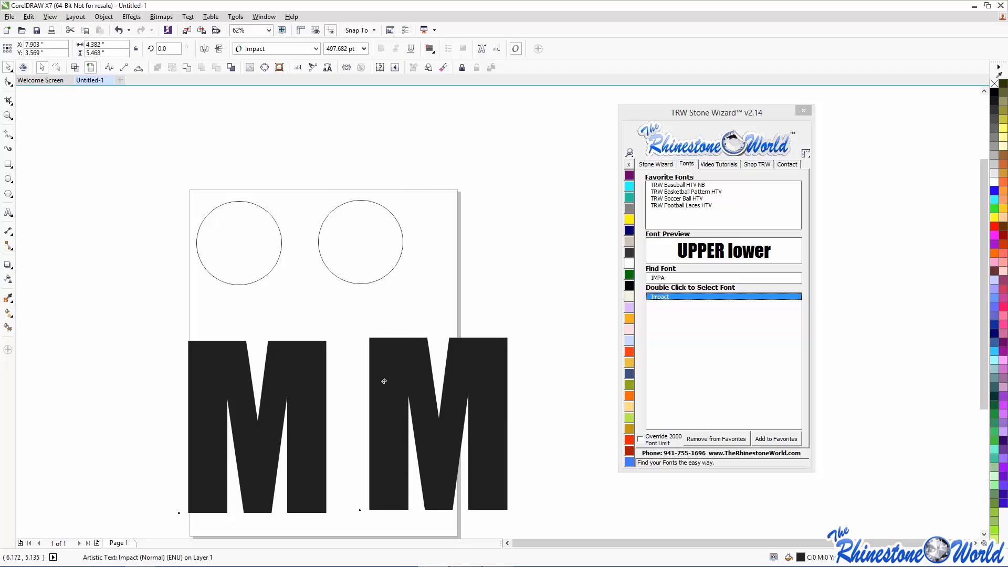
{"action": "left_click", "coordinate": [231, 301]}
{"action": "left_click", "coordinate": [656, 164]}
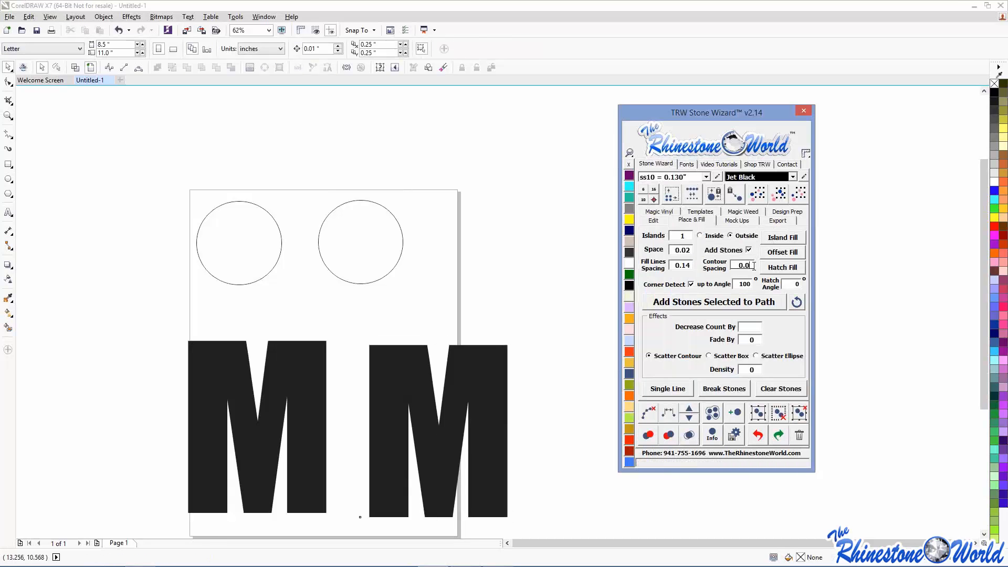
- Fill the left circle with island stones set to Inside, forming concentric black rings
{"action": "type", "text": "0"}
{"action": "left_click", "coordinate": [217, 212]}
{"action": "left_click", "coordinate": [217, 212]}
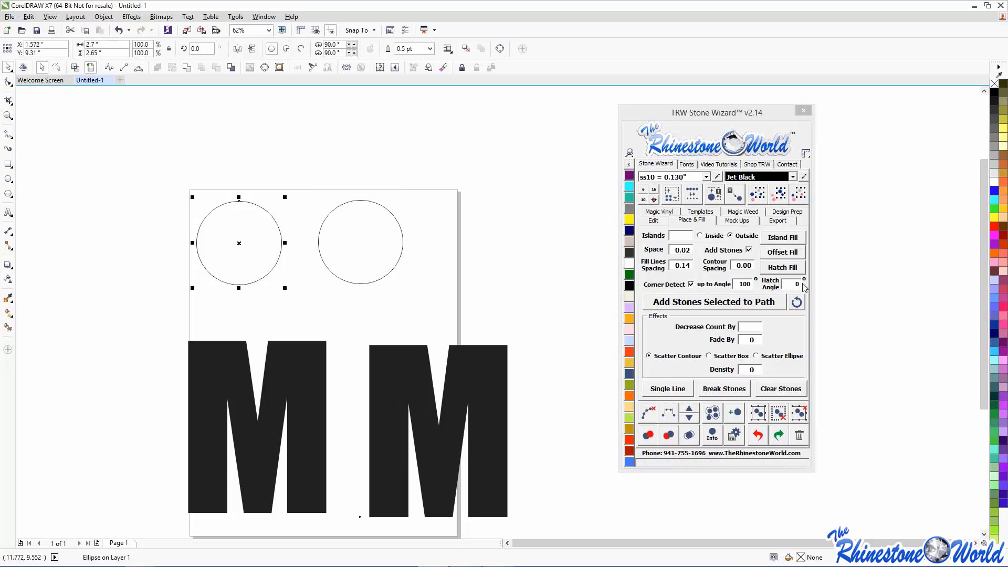
{"action": "left_click", "coordinate": [700, 236]}
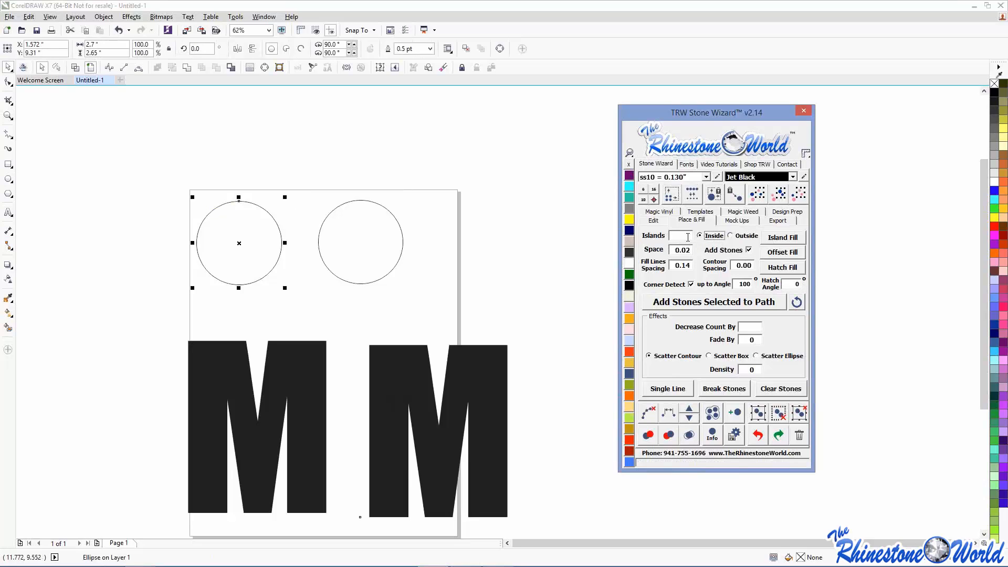
{"action": "left_click", "coordinate": [775, 237]}
{"action": "left_click", "coordinate": [551, 231]}
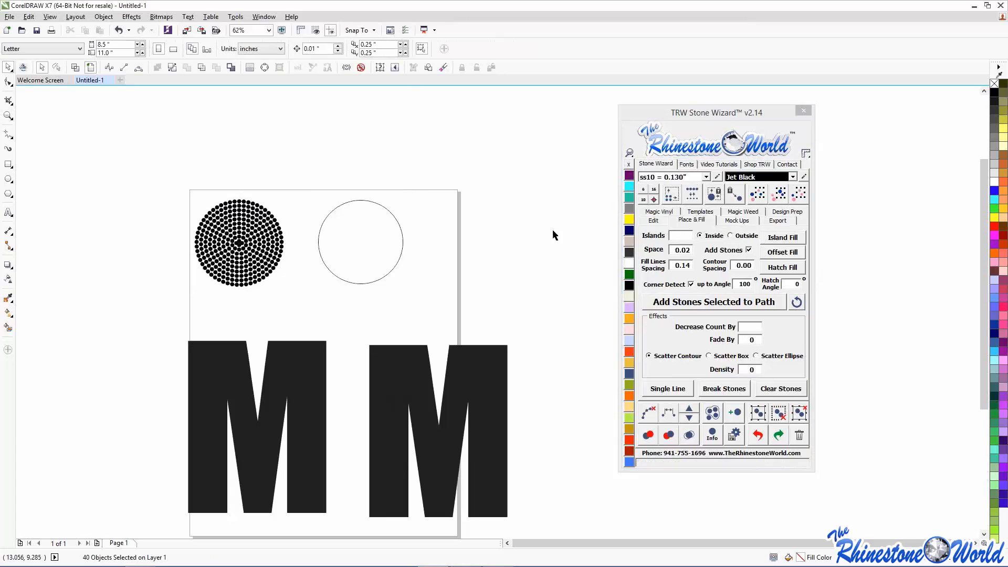
{"action": "left_click_drag", "start_coordinate": [167, 183], "coordinate": [292, 301]}
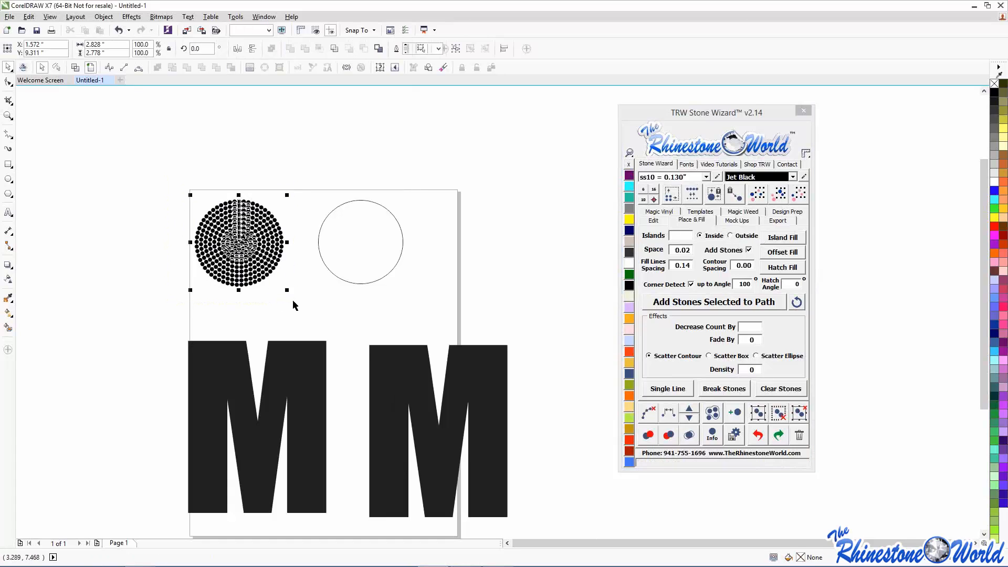
- Clear the guide paths from the left circle's stones
{"action": "left_click", "coordinate": [349, 305]}
{"action": "scroll", "coordinate": [231, 206], "scroll_direction": "up", "scroll_amount": 2}
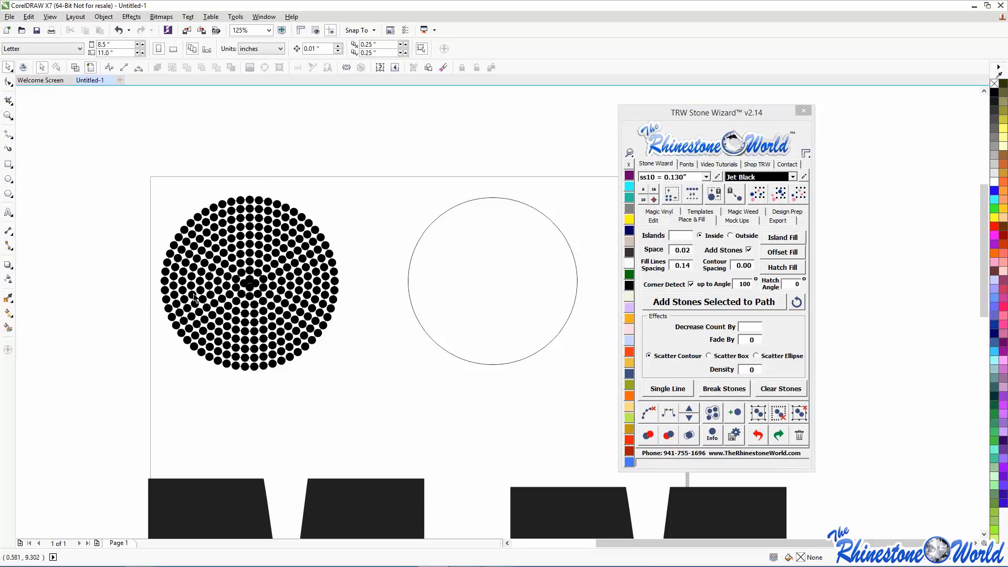
{"action": "left_click_drag", "start_coordinate": [122, 145], "coordinate": [342, 383]}
{"action": "left_click", "coordinate": [651, 414]}
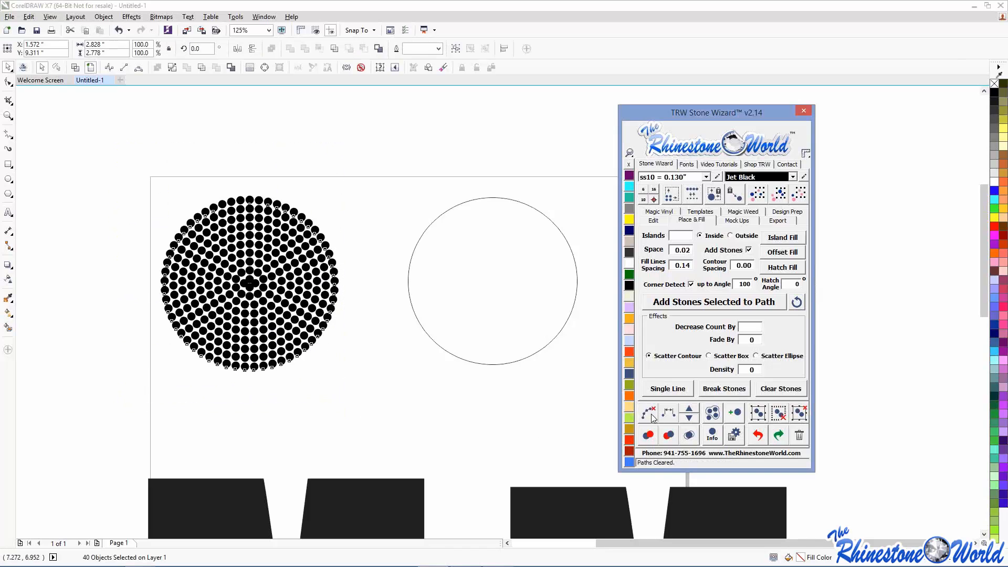
{"action": "left_click", "coordinate": [355, 401]}
{"action": "scroll", "coordinate": [244, 266], "scroll_direction": "up", "scroll_amount": 2}
- Delete the overlapping centre stone and spread the remaining centre stones apart
{"action": "left_click", "coordinate": [249, 337]}
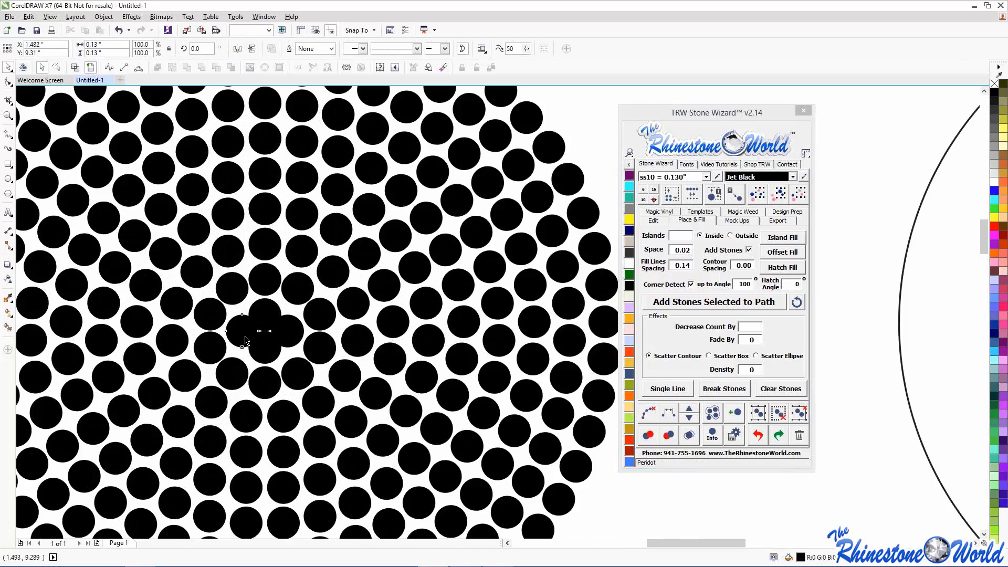
{"action": "key", "text": "Delete"}
{"action": "scroll", "coordinate": [257, 323], "scroll_direction": "up", "scroll_amount": 1}
{"action": "left_click_drag", "start_coordinate": [263, 321], "coordinate": [249, 321]}
{"action": "left_click_drag", "start_coordinate": [258, 365], "coordinate": [251, 369]}
{"action": "left_click_drag", "start_coordinate": [310, 339], "coordinate": [248, 327]}
{"action": "scroll", "coordinate": [253, 332], "scroll_direction": "down", "scroll_amount": 4}
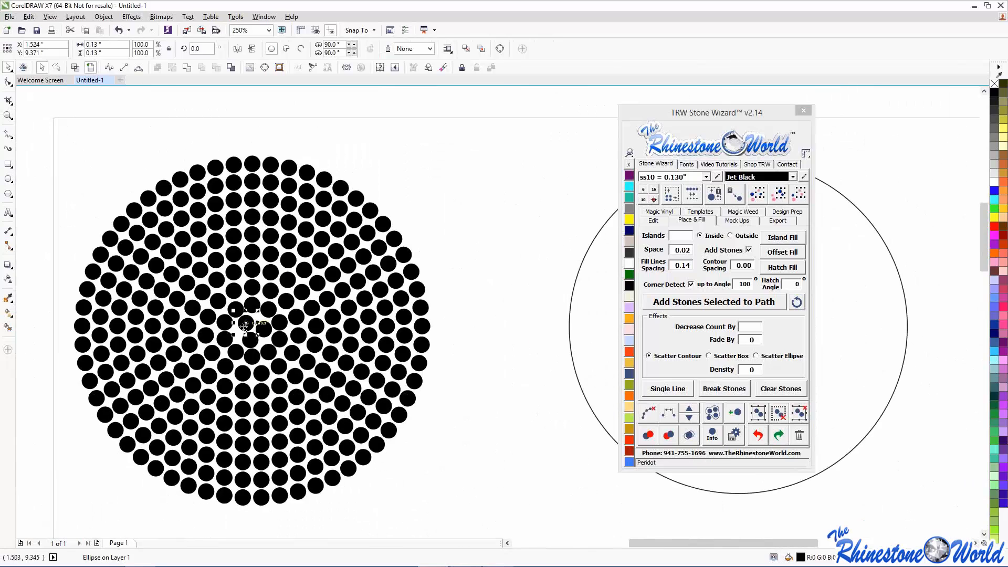
{"action": "left_click", "coordinate": [449, 162]}
{"action": "scroll", "coordinate": [368, 173], "scroll_direction": "down", "scroll_amount": 3}
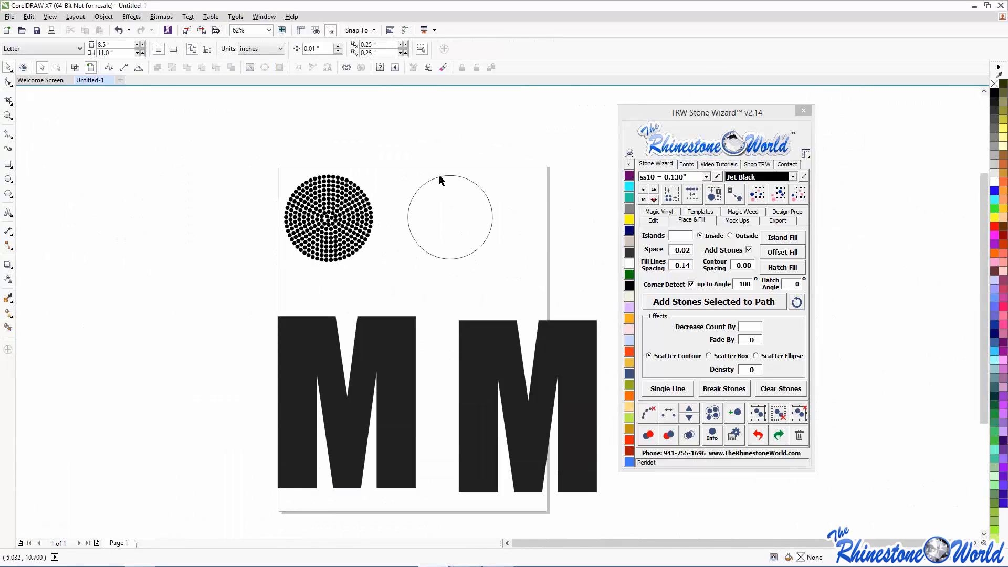
- Hatch-fill the right circle with straight horizontal rows of black ss10 stones
{"action": "scroll", "coordinate": [546, 184], "scroll_direction": "up", "scroll_amount": 2}
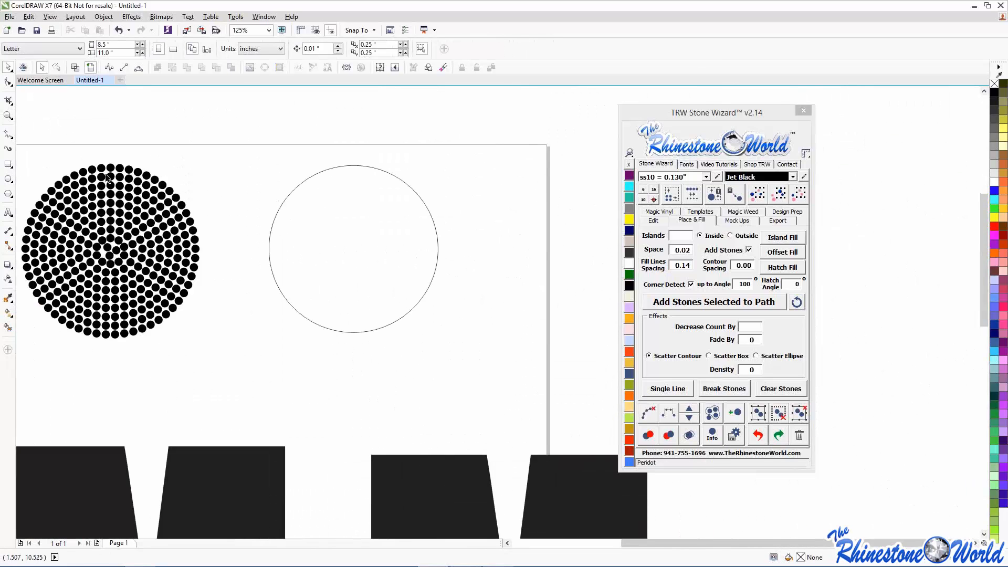
{"action": "left_click", "coordinate": [287, 202]}
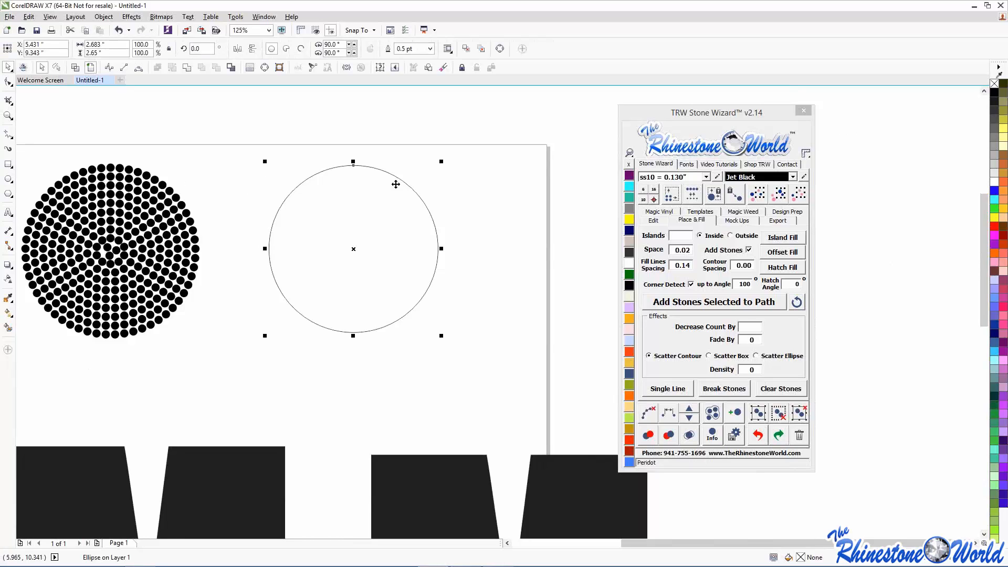
{"action": "left_click", "coordinate": [797, 268]}
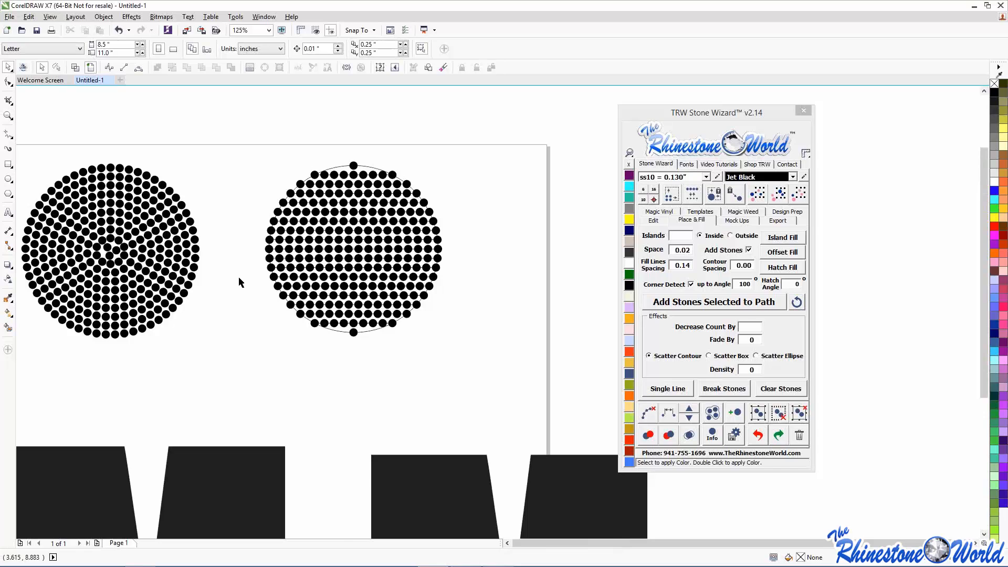
{"action": "scroll", "coordinate": [238, 276], "scroll_direction": "down", "scroll_amount": 2}
{"action": "scroll", "coordinate": [270, 257], "scroll_direction": "up", "scroll_amount": 2}
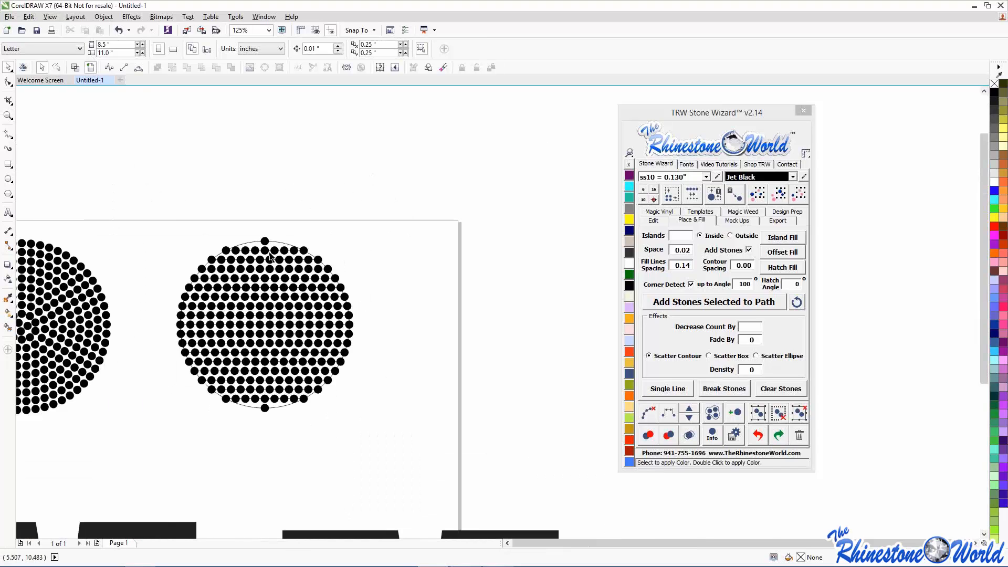
{"action": "scroll", "coordinate": [271, 257], "scroll_direction": "down", "scroll_amount": 3}
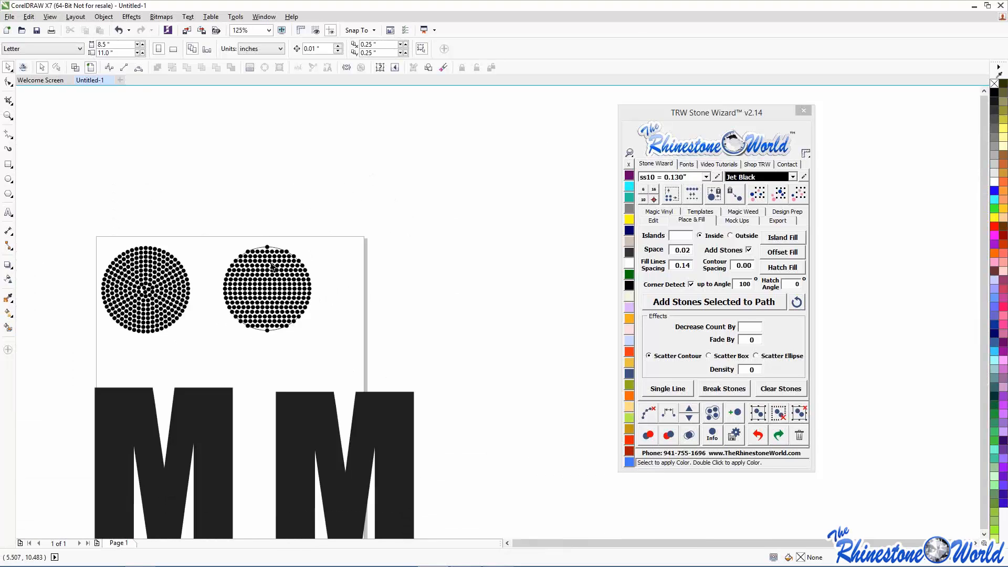
{"action": "scroll", "coordinate": [230, 359], "scroll_direction": "up", "scroll_amount": 4}
{"action": "scroll", "coordinate": [229, 359], "scroll_direction": "down", "scroll_amount": 4}
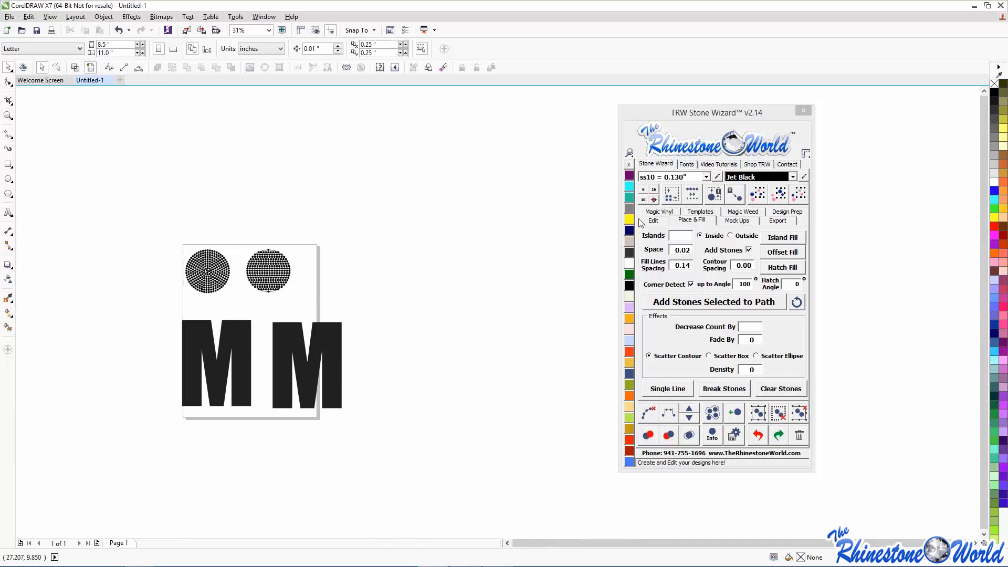
- Try a Crystal island-stone fill on the right M, then undo it
{"action": "left_click", "coordinate": [629, 265]}
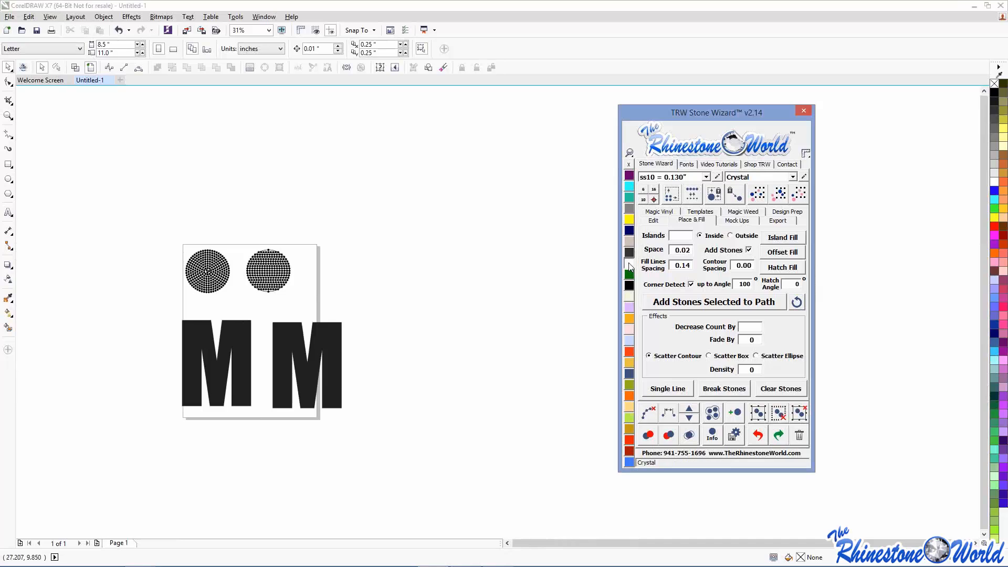
{"action": "left_click", "coordinate": [270, 367]}
{"action": "left_click", "coordinate": [796, 237]}
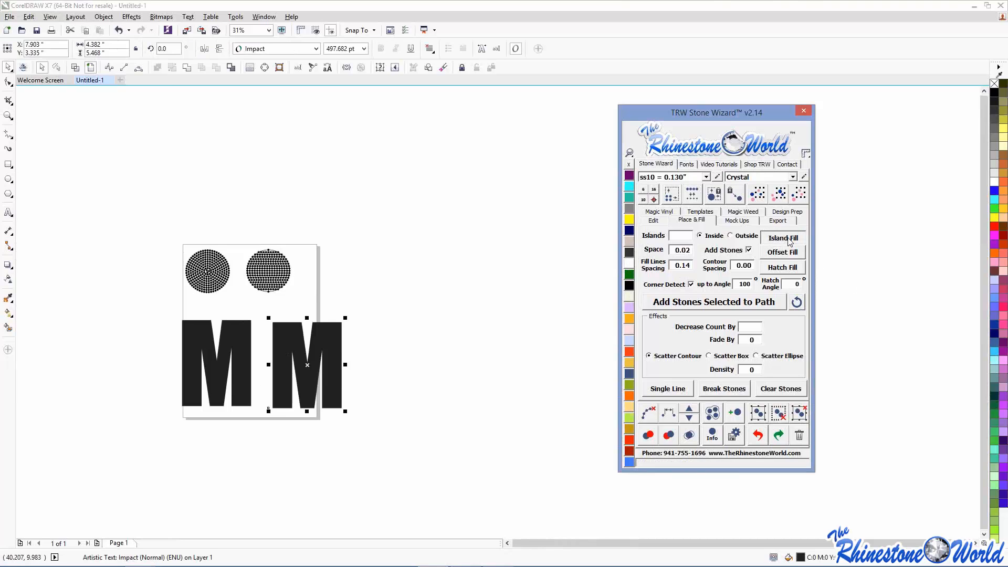
{"action": "scroll", "coordinate": [316, 338], "scroll_direction": "up", "scroll_amount": 2}
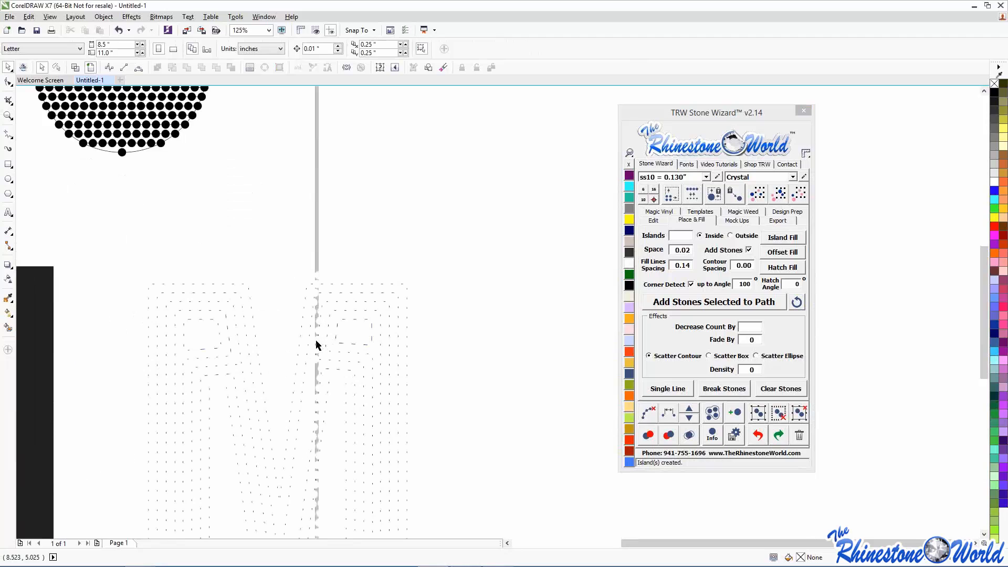
{"action": "scroll", "coordinate": [313, 335], "scroll_direction": "down", "scroll_amount": 1}
{"action": "left_click", "coordinate": [756, 435]}
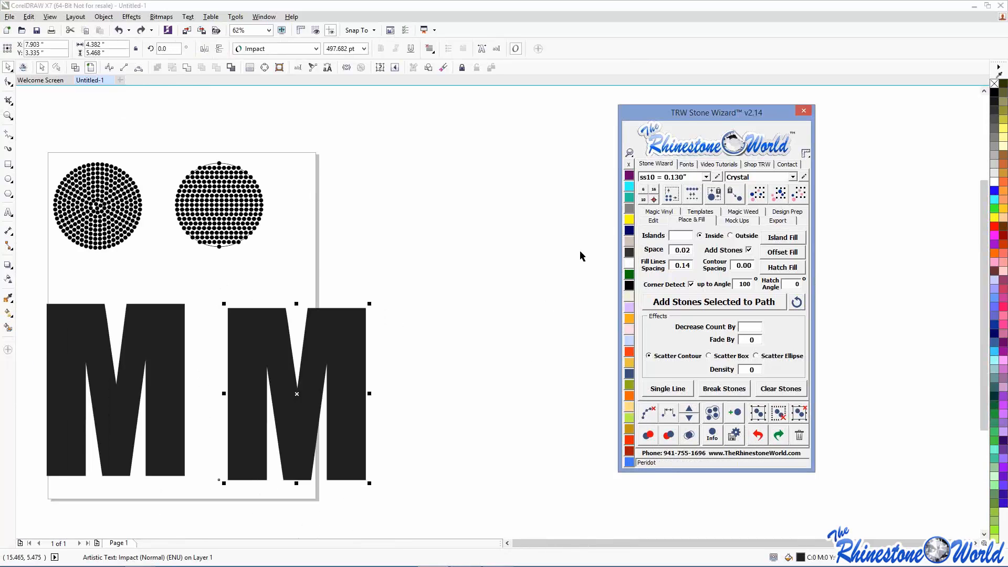
{"action": "left_click", "coordinate": [554, 265]}
- Fill the right M with yellow Citrine ss10 island stones
{"action": "left_click", "coordinate": [628, 231]}
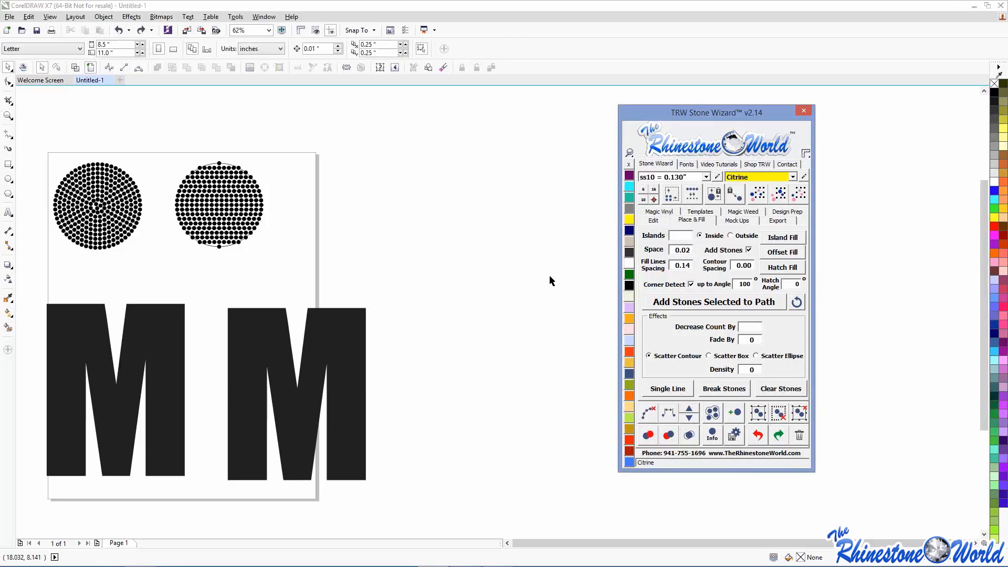
{"action": "left_click", "coordinate": [351, 389]}
{"action": "left_click", "coordinate": [775, 234]}
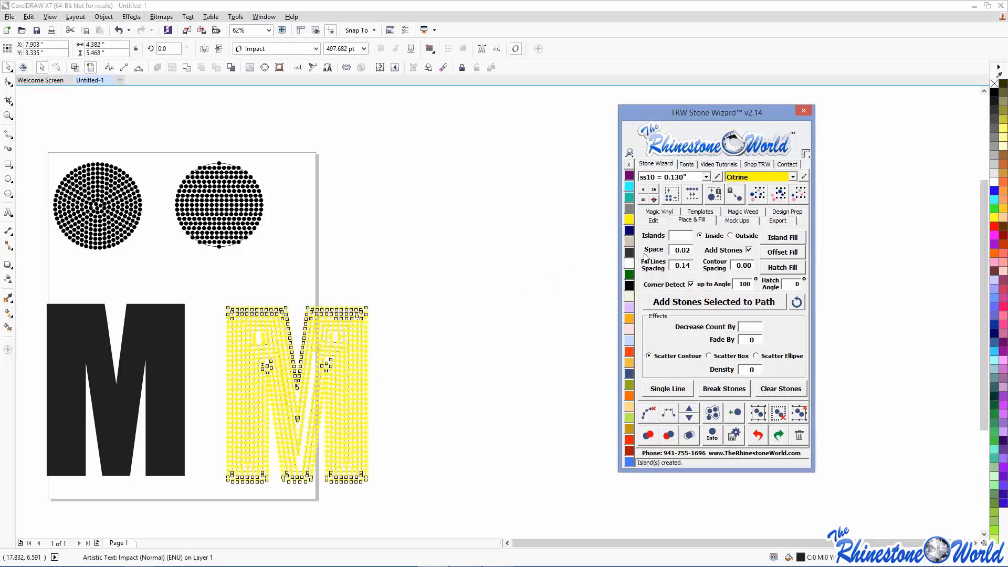
{"action": "left_click", "coordinate": [502, 298]}
{"action": "scroll", "coordinate": [250, 335], "scroll_direction": "up", "scroll_amount": 4}
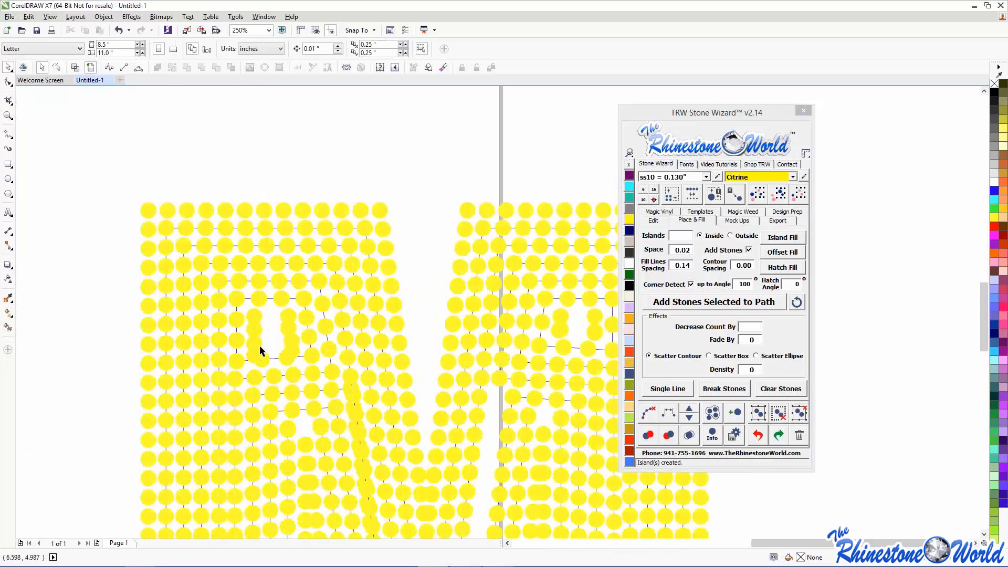
{"action": "scroll", "coordinate": [243, 269], "scroll_direction": "down", "scroll_amount": 2}
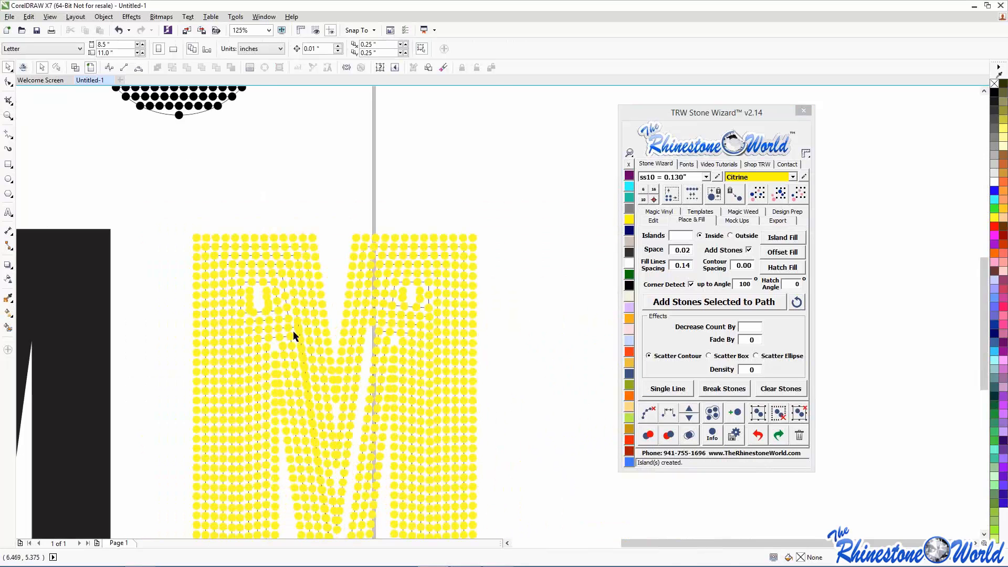
{"action": "scroll", "coordinate": [257, 289], "scroll_direction": "down", "scroll_amount": 2}
{"action": "scroll", "coordinate": [299, 400], "scroll_direction": "up", "scroll_amount": 4}
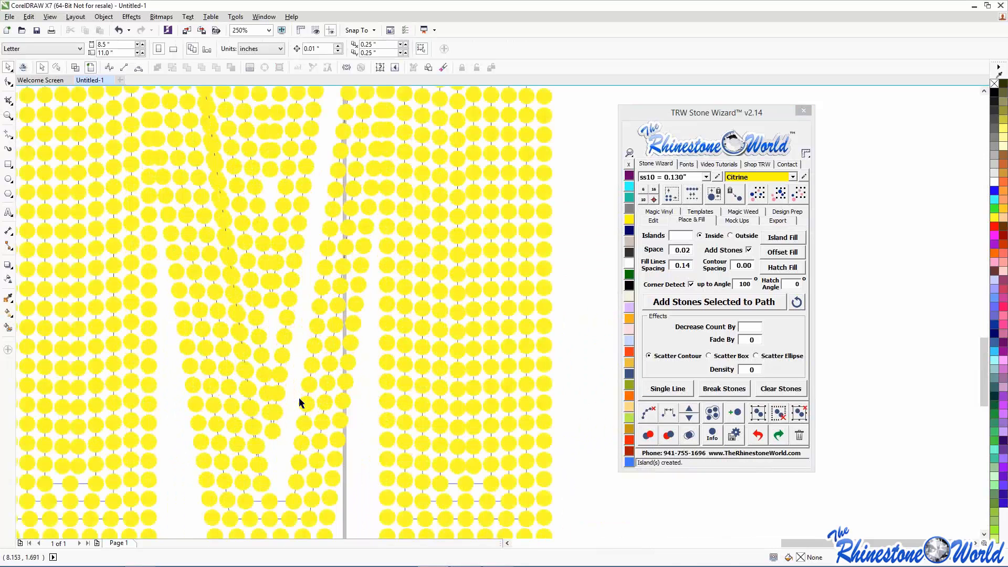
{"action": "scroll", "coordinate": [300, 399], "scroll_direction": "down", "scroll_amount": 4}
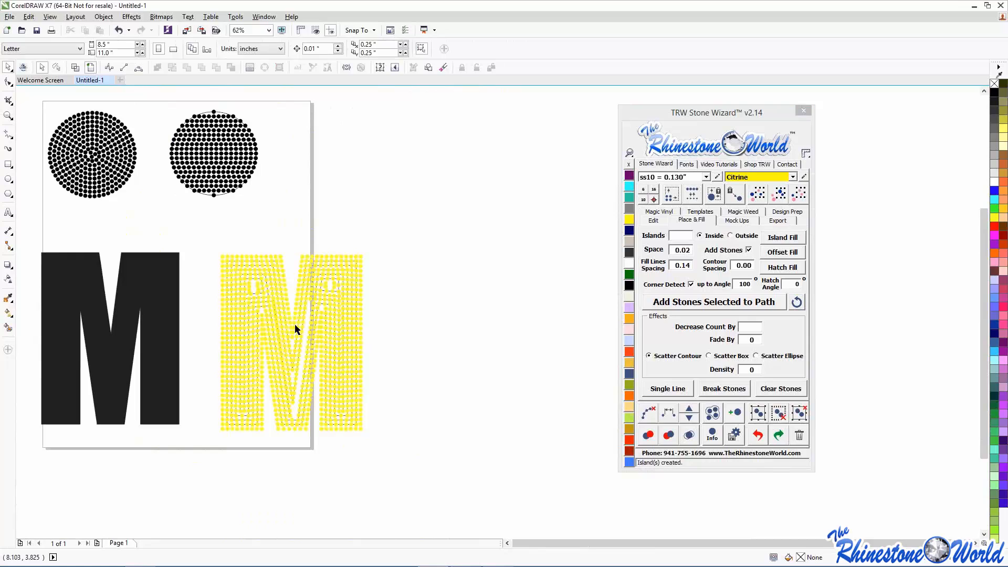
- Hatch-fill the left Impact M, clear its paths, and make its stones Jet Black
{"action": "left_click", "coordinate": [178, 315]}
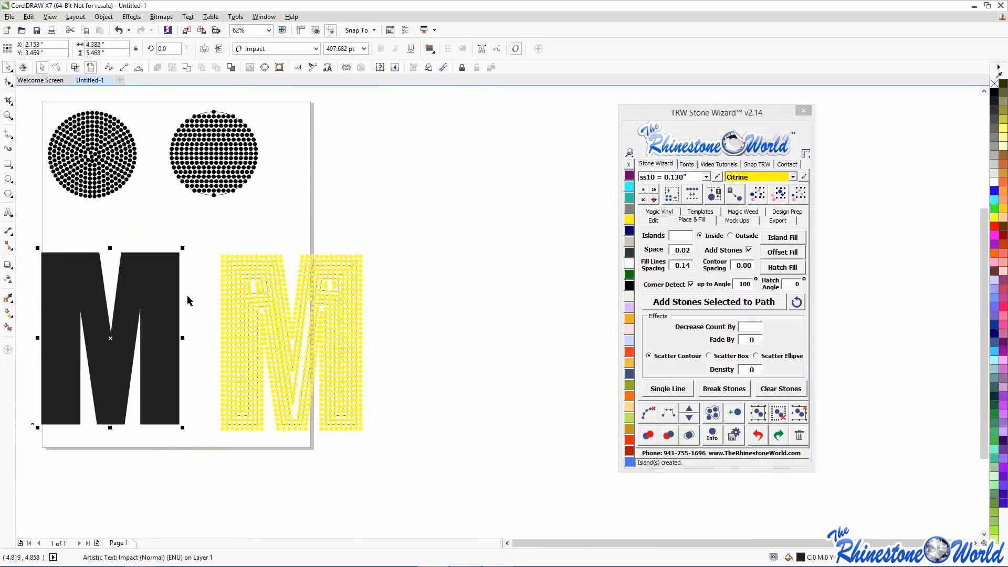
{"action": "scroll", "coordinate": [179, 294], "scroll_direction": "down", "scroll_amount": 2}
{"action": "left_click", "coordinate": [773, 267]}
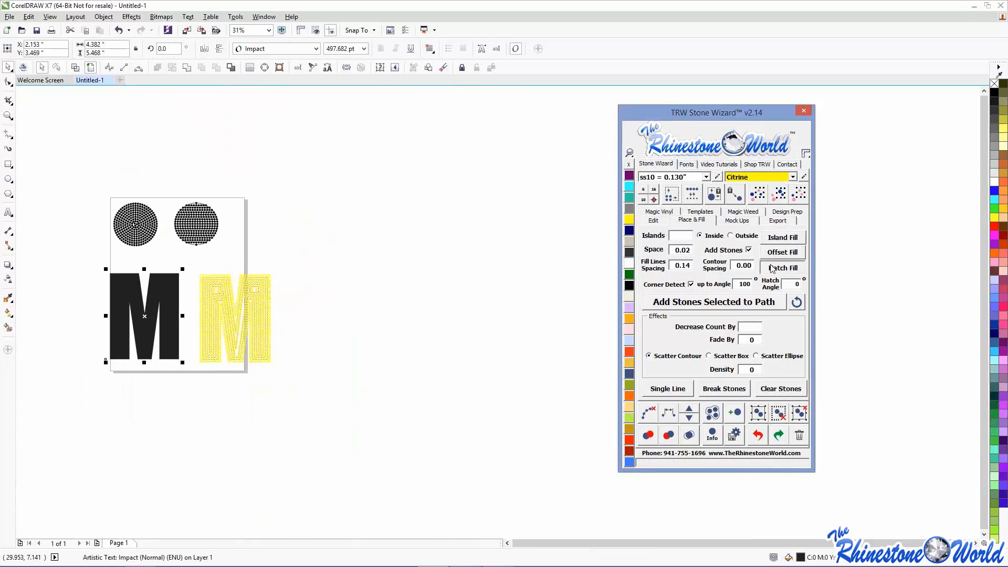
{"action": "scroll", "coordinate": [144, 299], "scroll_direction": "up", "scroll_amount": 2}
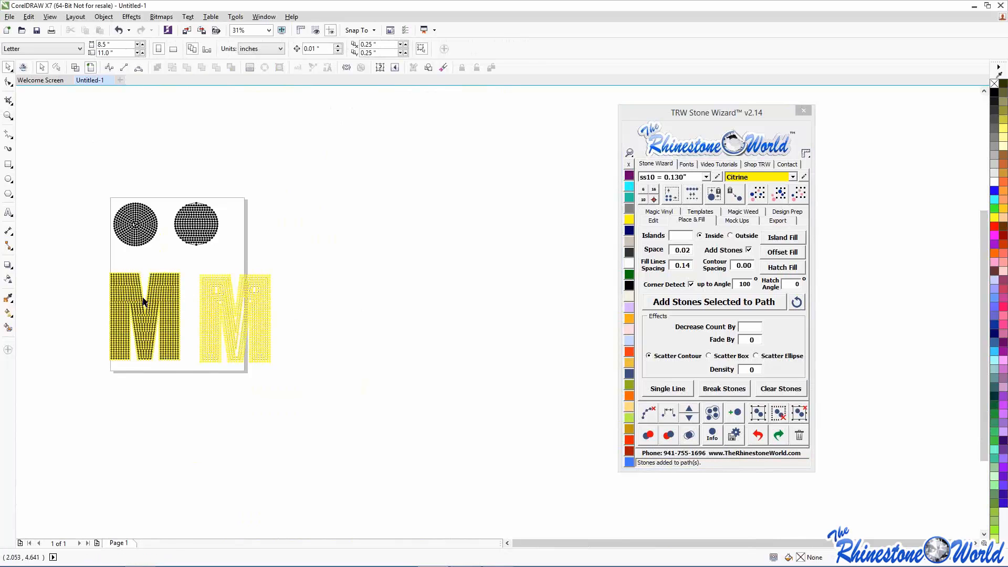
{"action": "scroll", "coordinate": [142, 298], "scroll_direction": "up", "scroll_amount": 2}
{"action": "scroll", "coordinate": [132, 294], "scroll_direction": "down", "scroll_amount": 3}
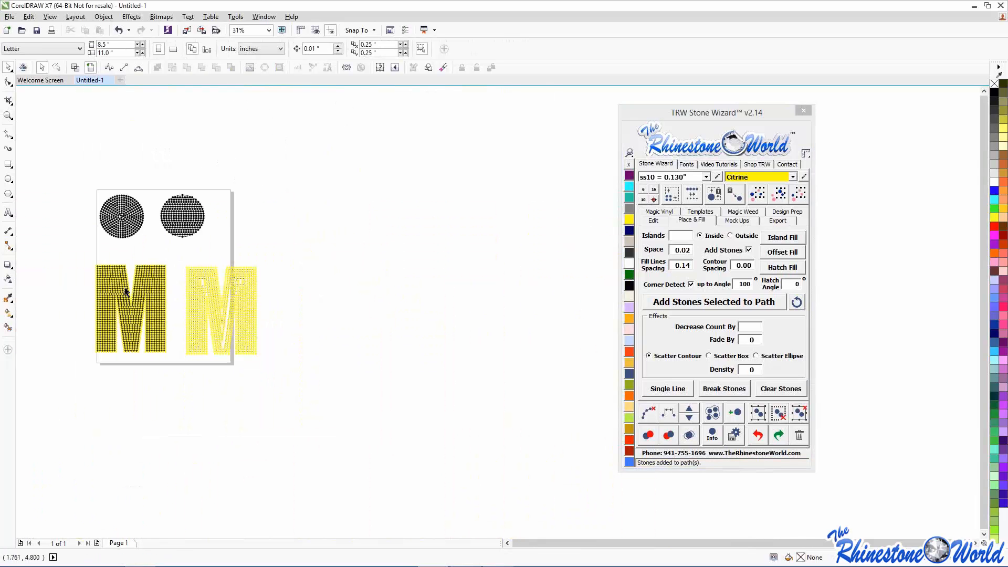
{"action": "scroll", "coordinate": [126, 291], "scroll_direction": "up", "scroll_amount": 1}
{"action": "left_click_drag", "start_coordinate": [42, 227], "coordinate": [225, 431]}
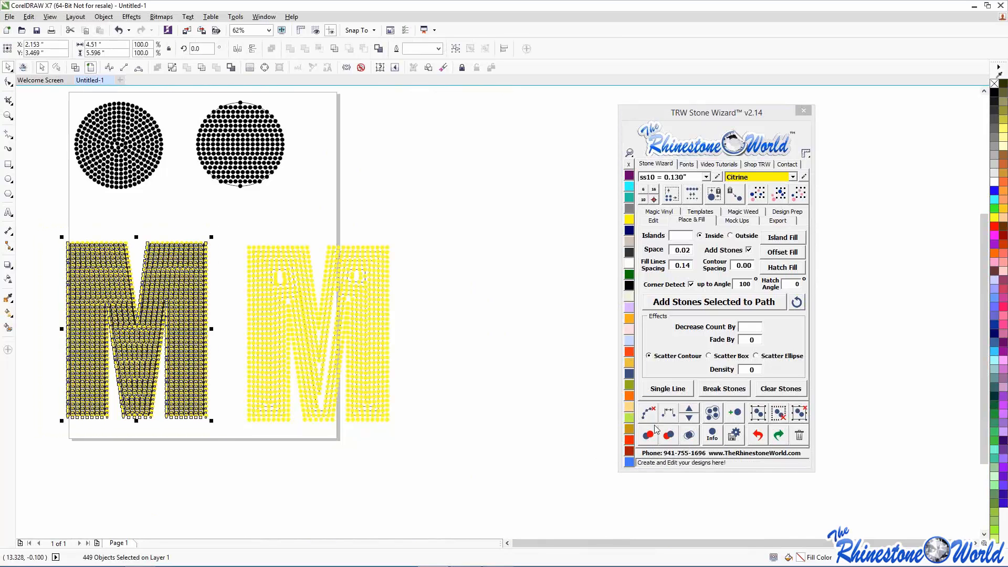
{"action": "left_click", "coordinate": [690, 436]}
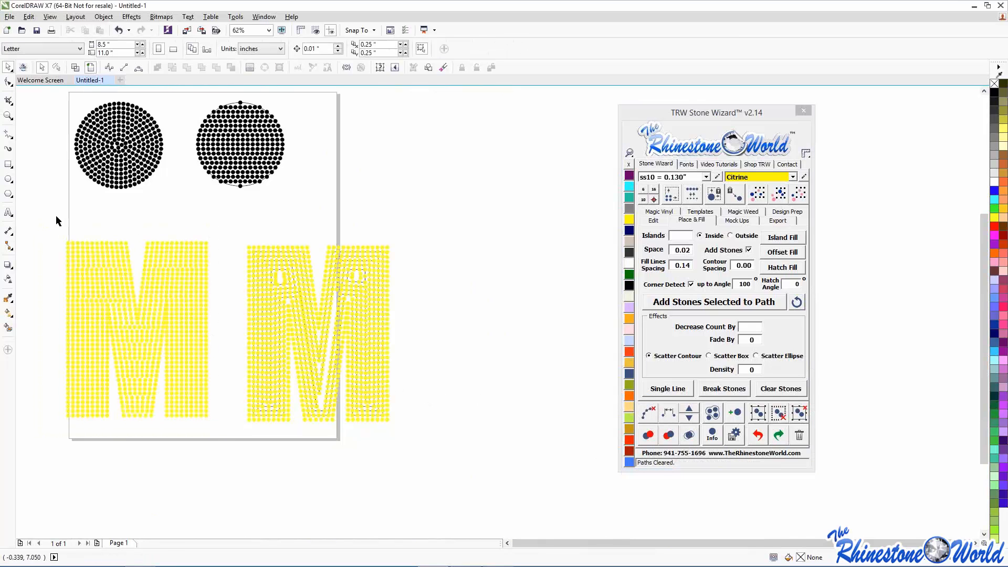
{"action": "left_click_drag", "start_coordinate": [56, 216], "coordinate": [232, 459]}
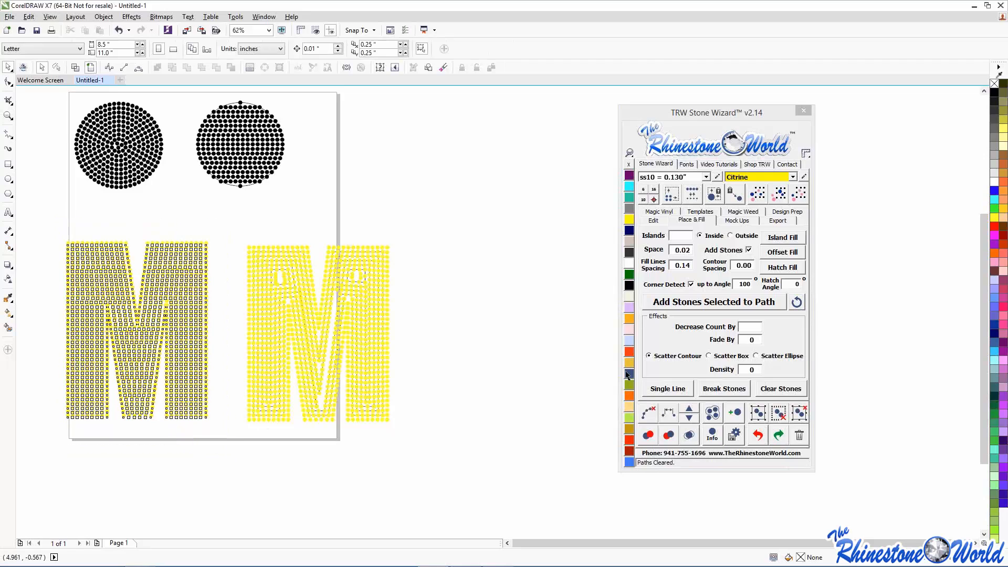
{"action": "left_click", "coordinate": [628, 285]}
- Clear the yellow right M's paths and delete all its stones
{"action": "left_click_drag", "start_coordinate": [414, 211], "coordinate": [225, 470]}
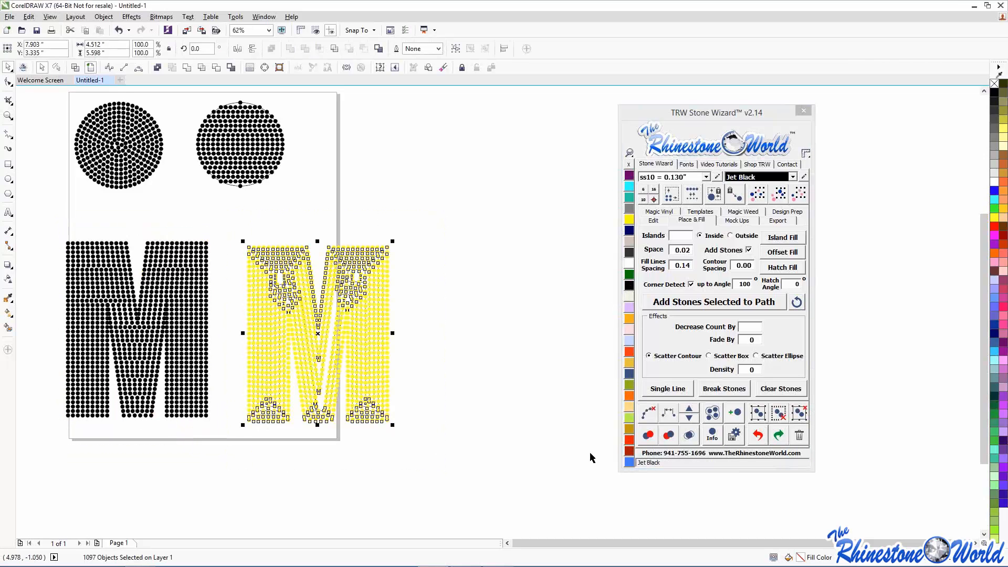
{"action": "left_click", "coordinate": [649, 413]}
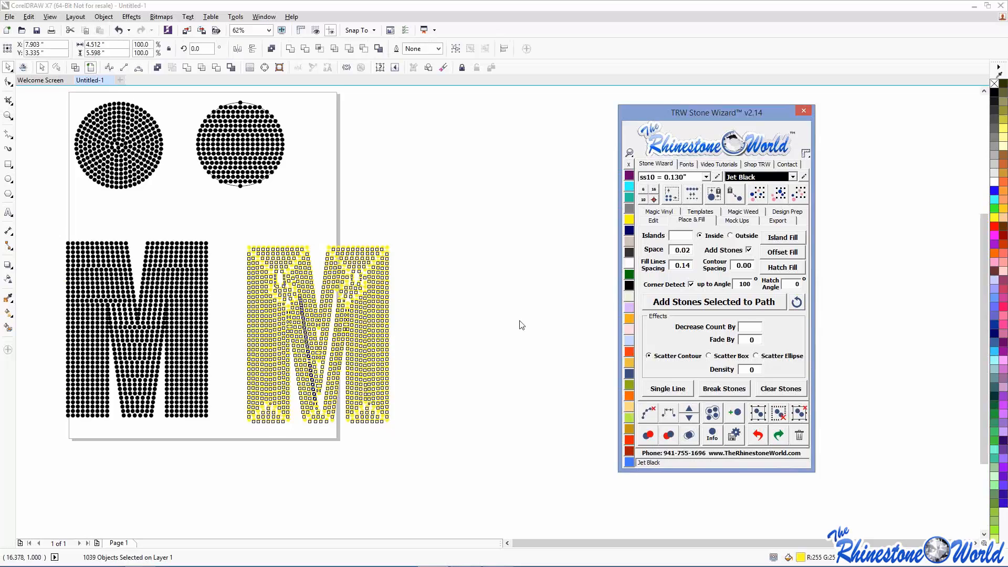
{"action": "left_click", "coordinate": [492, 345]}
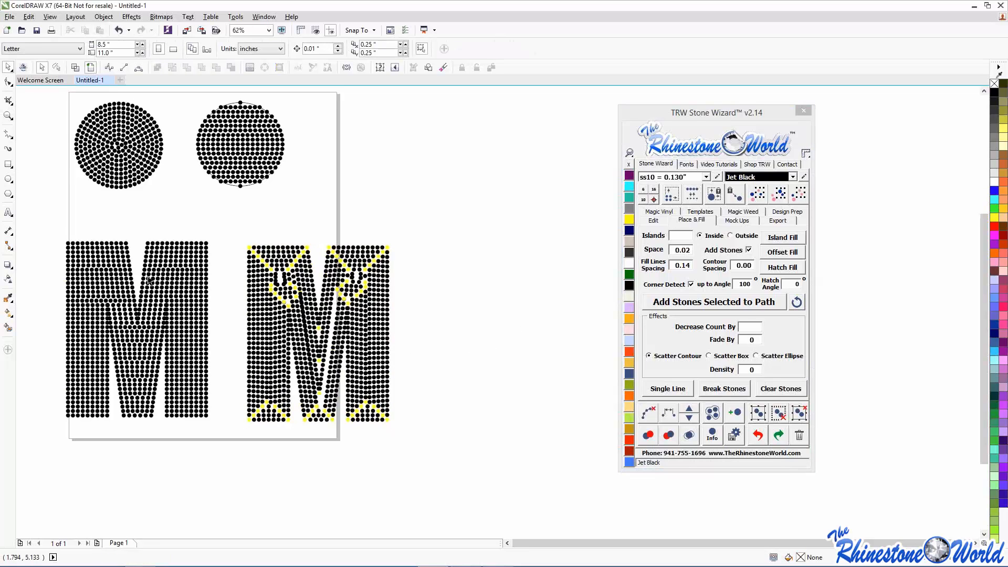
{"action": "left_click_drag", "start_coordinate": [230, 225], "coordinate": [447, 486]}
{"action": "key", "text": "Delete"}
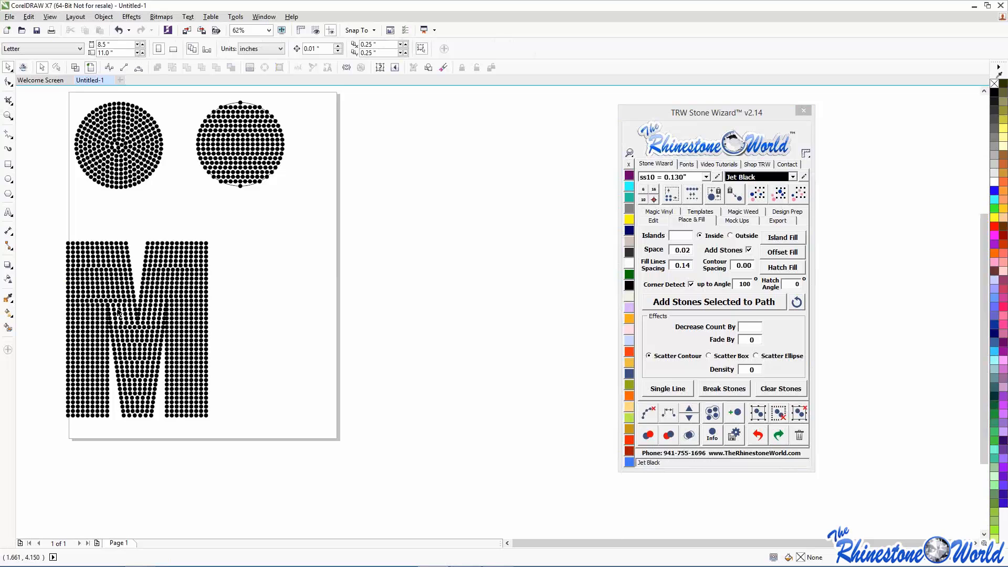
{"action": "scroll", "coordinate": [98, 317], "scroll_direction": "up", "scroll_amount": 2}
{"action": "scroll", "coordinate": [109, 329], "scroll_direction": "up", "scroll_amount": 2}
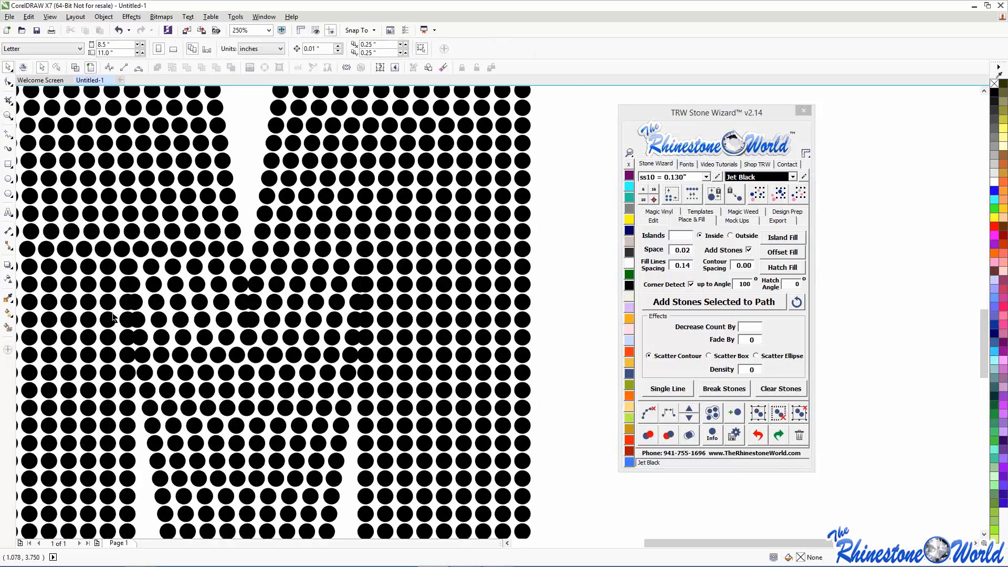
{"action": "scroll", "coordinate": [311, 320], "scroll_direction": "down", "scroll_amount": 4}
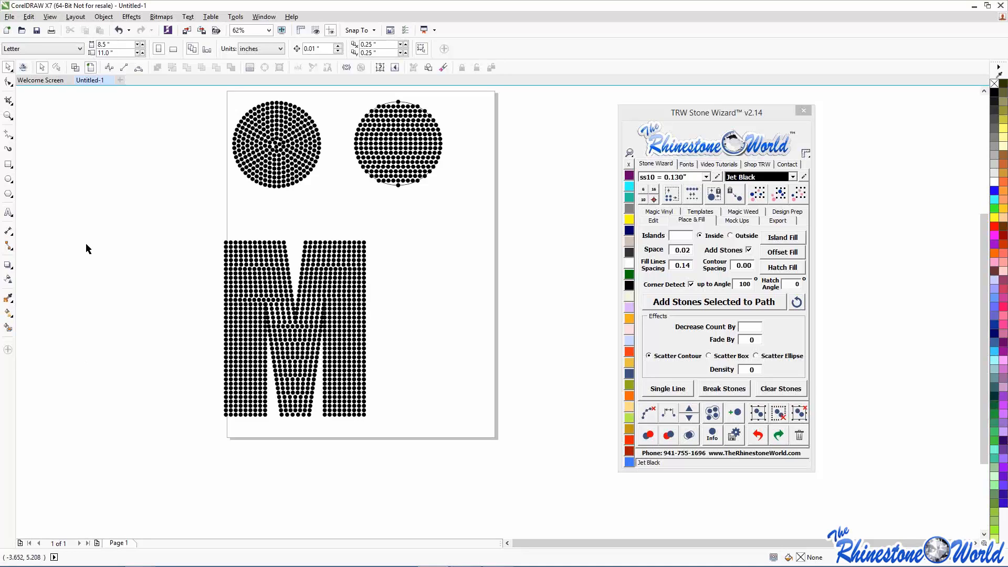
- Type a letter M beside the stone M and scale it up into a big letter
{"action": "left_click", "coordinate": [8, 212]}
{"action": "left_click", "coordinate": [437, 308]}
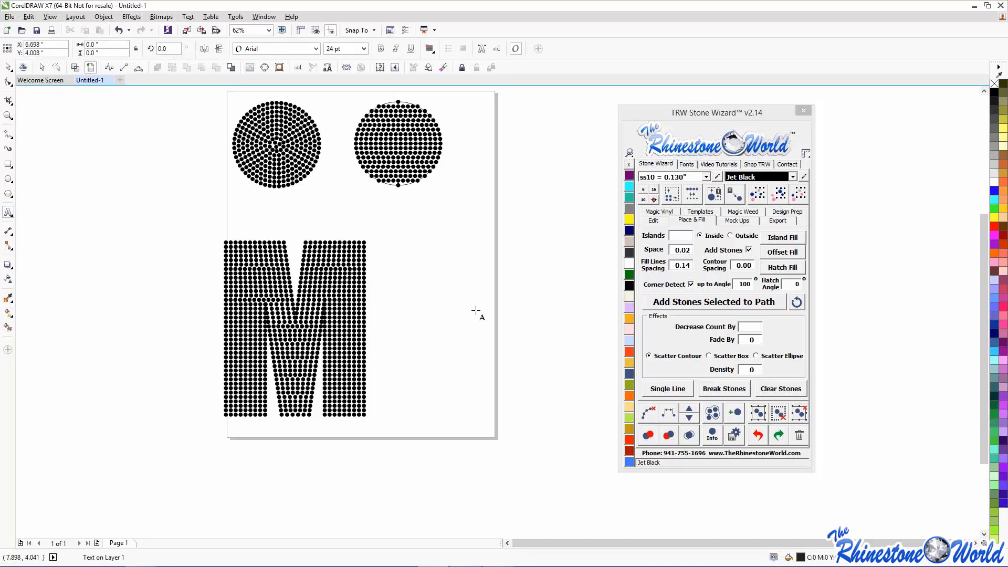
{"action": "type", "text": "m"}
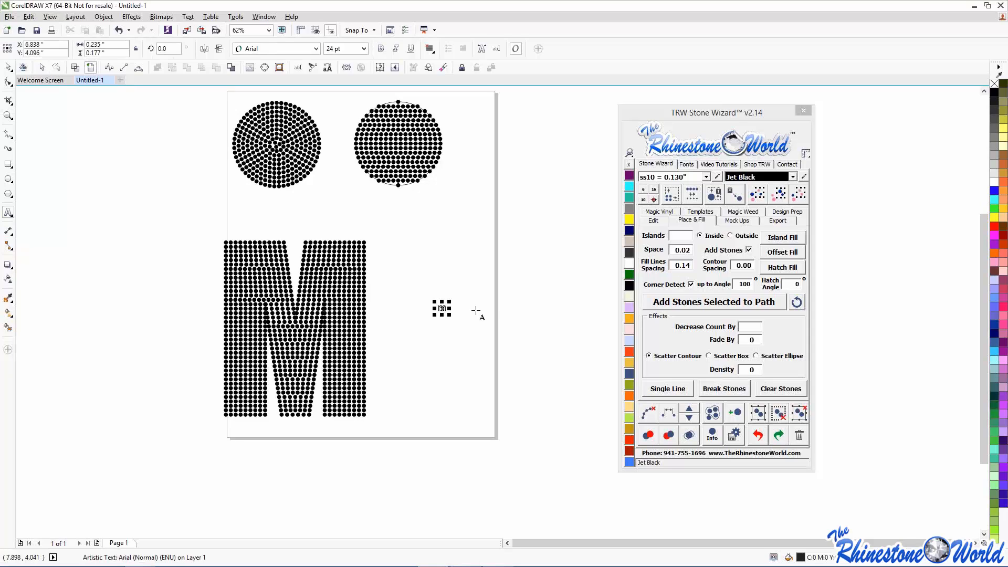
{"action": "left_click", "coordinate": [447, 315]}
{"action": "left_click_drag", "start_coordinate": [448, 316], "coordinate": [590, 462]}
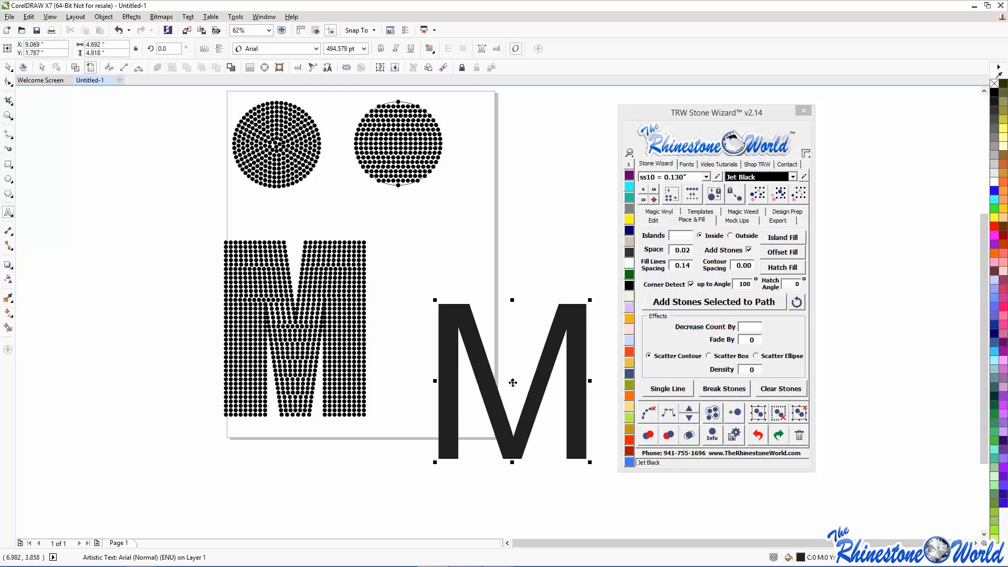
{"action": "left_click_drag", "start_coordinate": [512, 382], "coordinate": [497, 321]}
- Set the big M to the Impact font and move it off the page to the left
{"action": "left_click", "coordinate": [686, 164]}
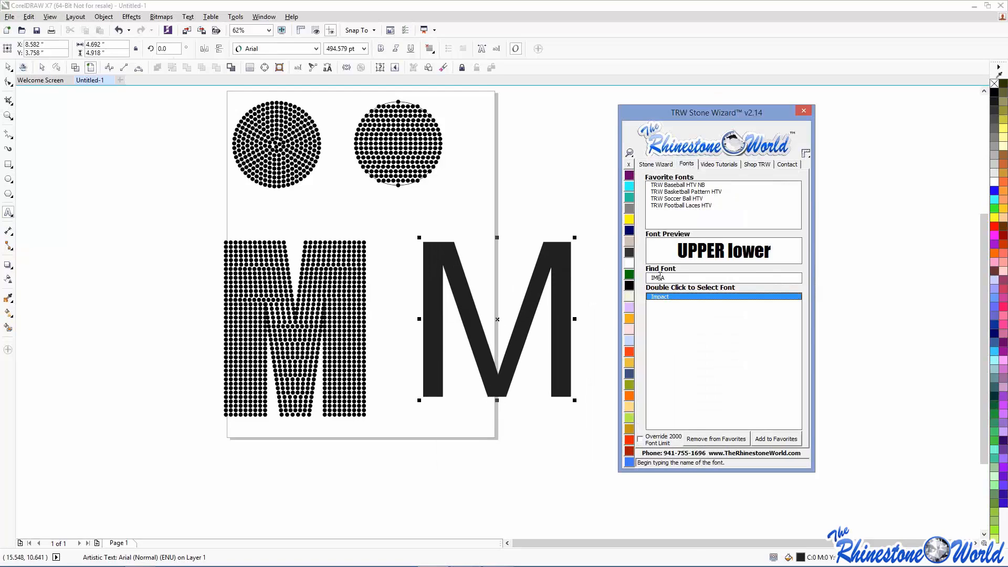
{"action": "left_click_drag", "start_coordinate": [653, 278], "coordinate": [578, 270]}
{"action": "key", "text": "BackSpace"}
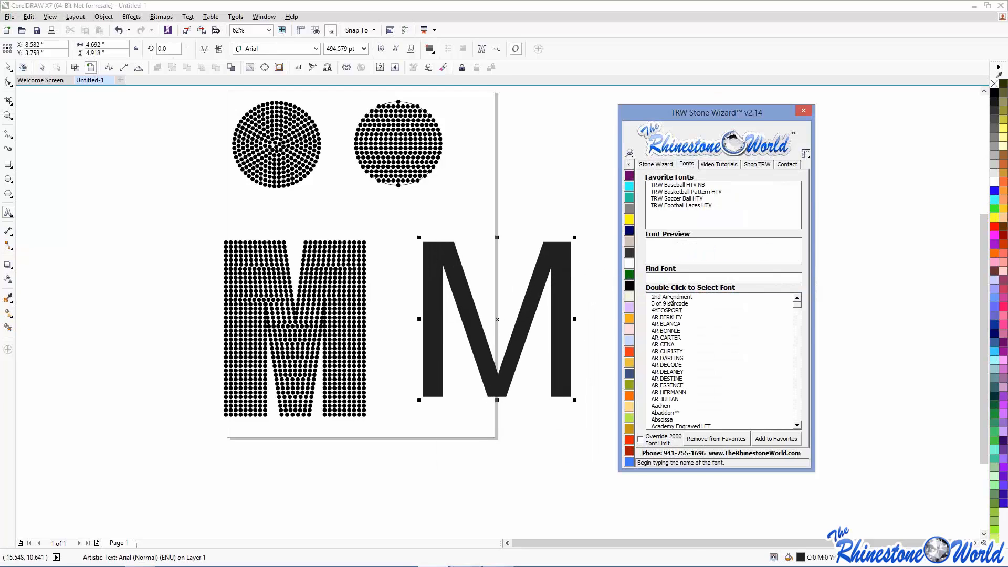
{"action": "type", "text": "IMPA"}
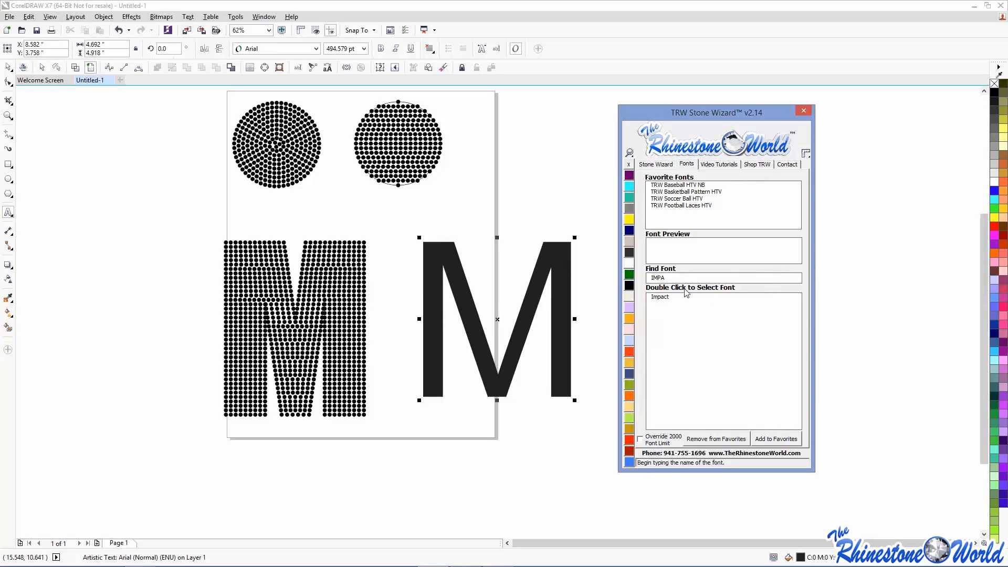
{"action": "double_click", "coordinate": [667, 299]}
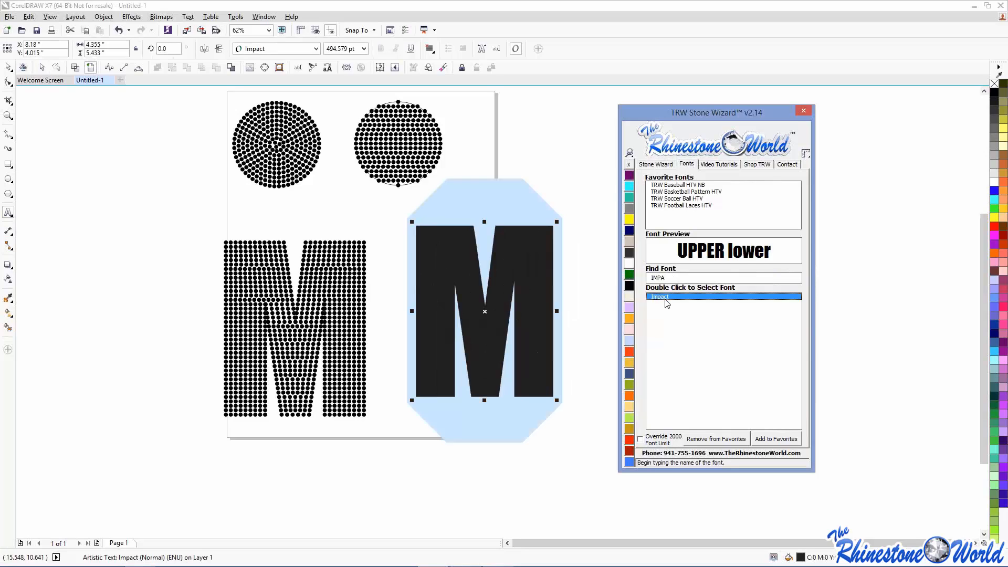
{"action": "left_click", "coordinate": [10, 71]}
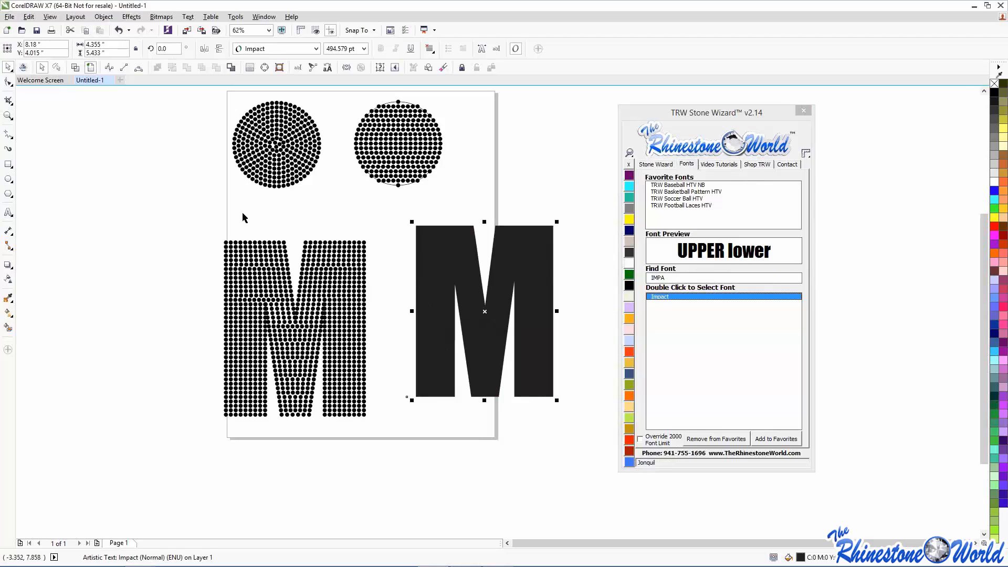
{"action": "left_click_drag", "start_coordinate": [462, 319], "coordinate": [269, 381]}
{"action": "scroll", "coordinate": [108, 231], "scroll_direction": "down", "scroll_amount": 2}
- Delete the extra Impact M copies, keeping the lower-left and upper-left letters
{"action": "left_click", "coordinate": [205, 412]}
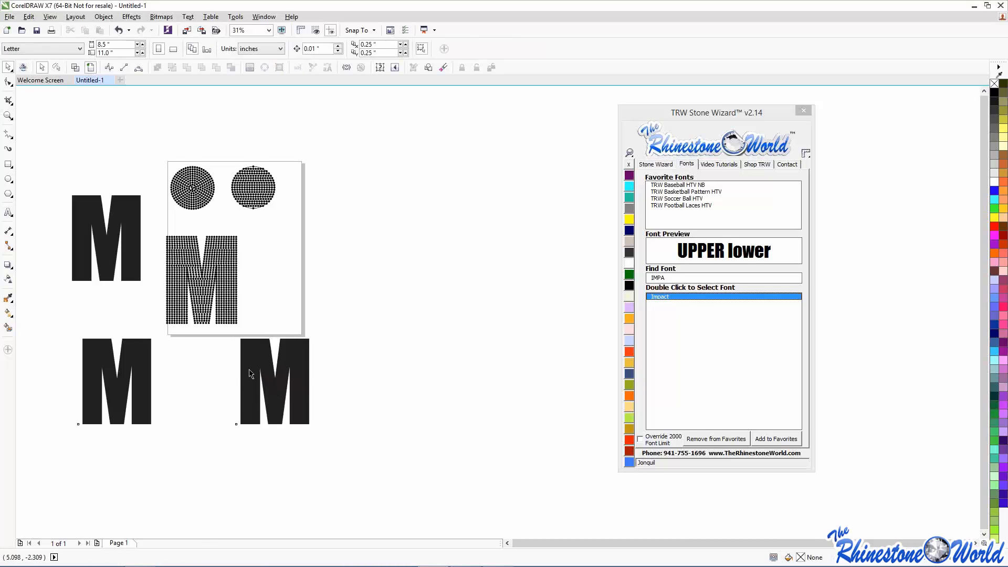
{"action": "left_click", "coordinate": [249, 370]}
{"action": "key", "text": "Delete"}
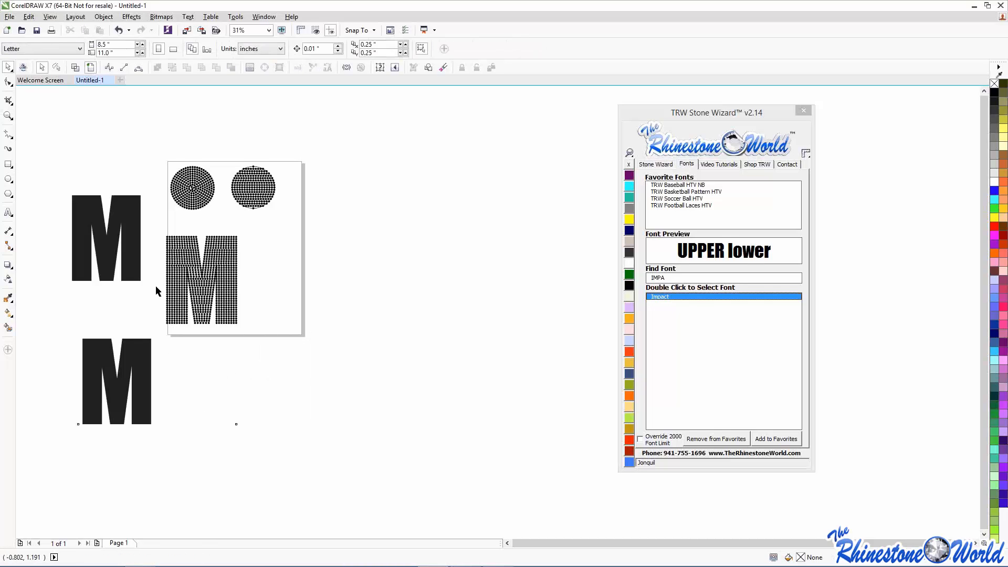
{"action": "left_click", "coordinate": [154, 399]}
{"action": "left_click_drag", "start_coordinate": [114, 400], "coordinate": [328, 291]}
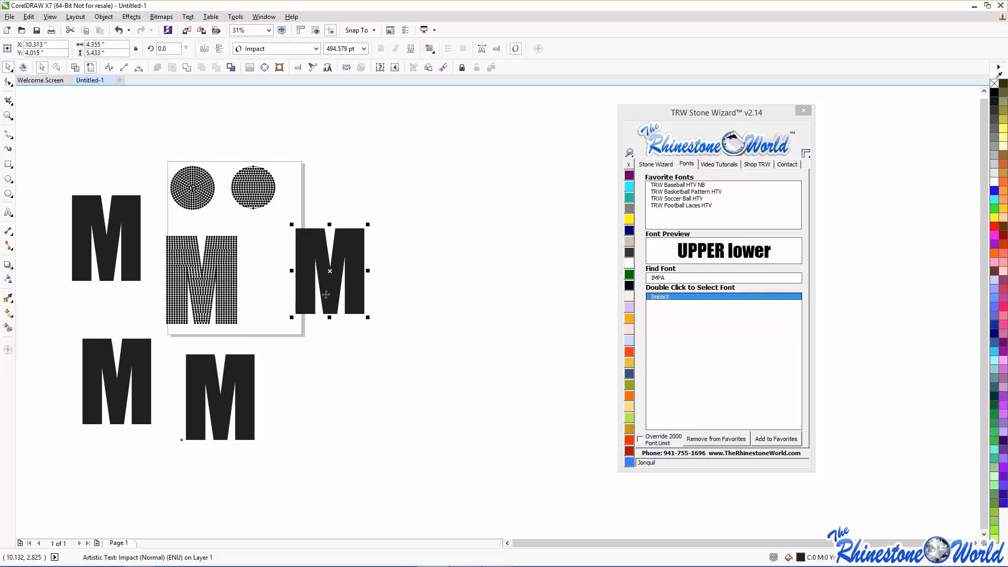
{"action": "left_click", "coordinate": [268, 354]}
{"action": "left_click", "coordinate": [326, 261]}
{"action": "key", "text": "Delete"}
{"action": "left_click", "coordinate": [242, 373]}
{"action": "key", "text": "Delete"}
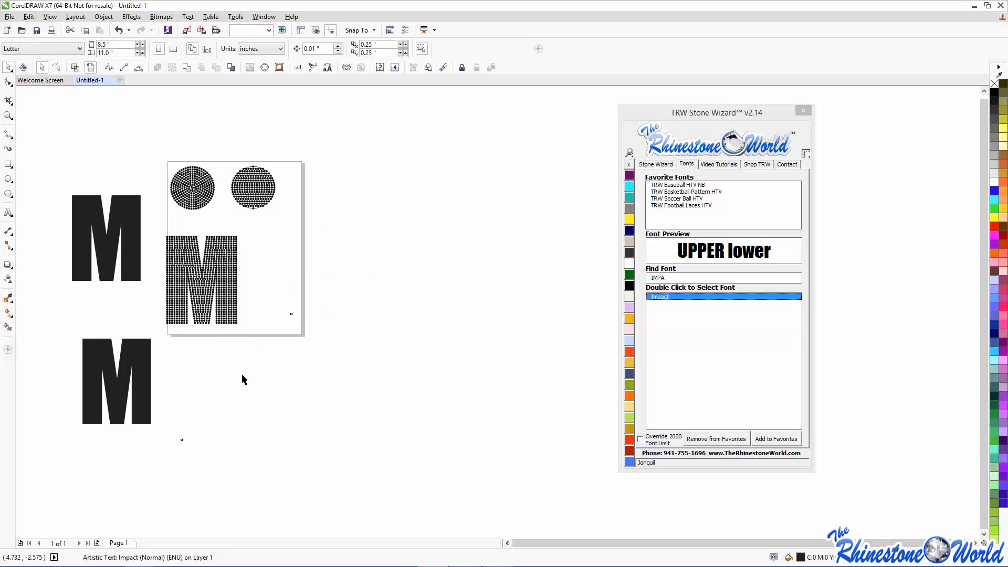
- Move the upper-left M below the page beside the lower M
{"action": "left_click_drag", "start_coordinate": [111, 249], "coordinate": [288, 396]}
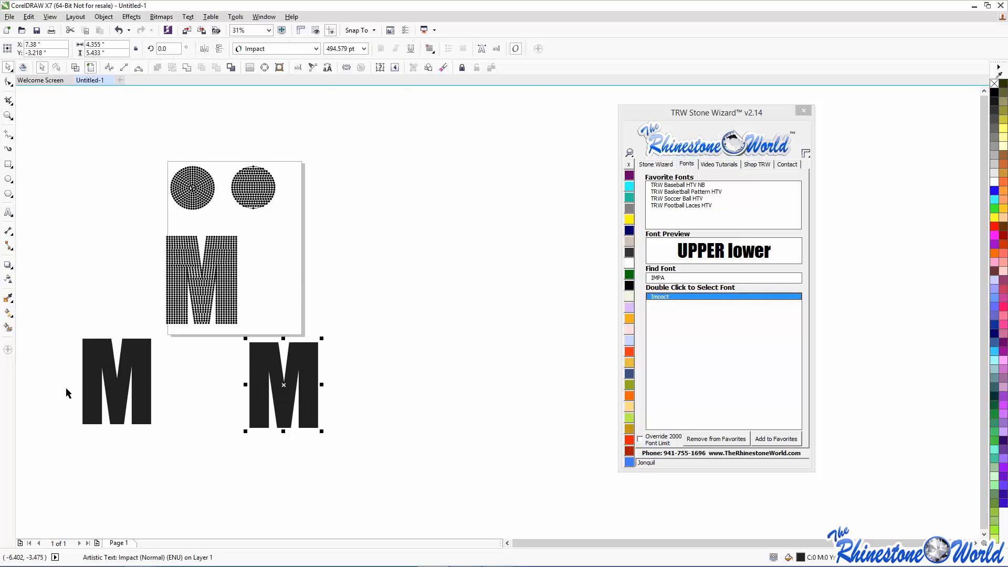
{"action": "scroll", "coordinate": [79, 384], "scroll_direction": "up", "scroll_amount": 2}
{"action": "scroll", "coordinate": [105, 374], "scroll_direction": "down", "scroll_amount": 2}
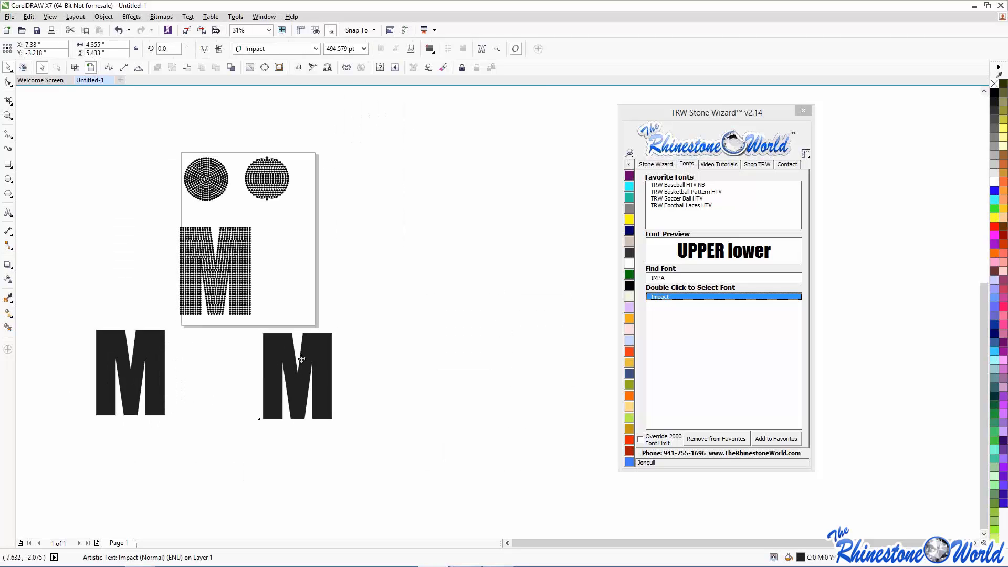
{"action": "scroll", "coordinate": [301, 359], "scroll_direction": "up", "scroll_amount": 2}
{"action": "scroll", "coordinate": [301, 359], "scroll_direction": "down", "scroll_amount": 2}
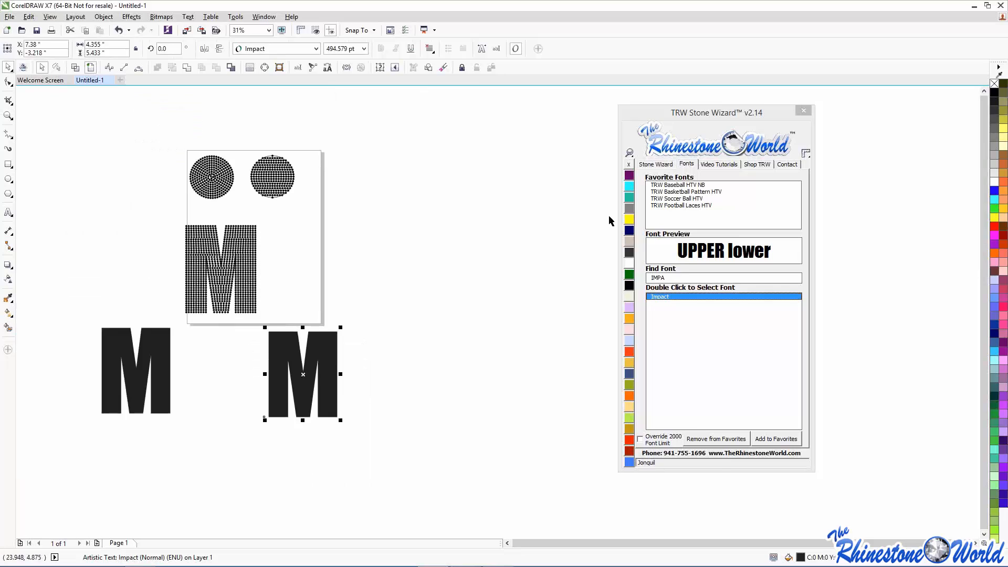
{"action": "left_click", "coordinate": [655, 164]}
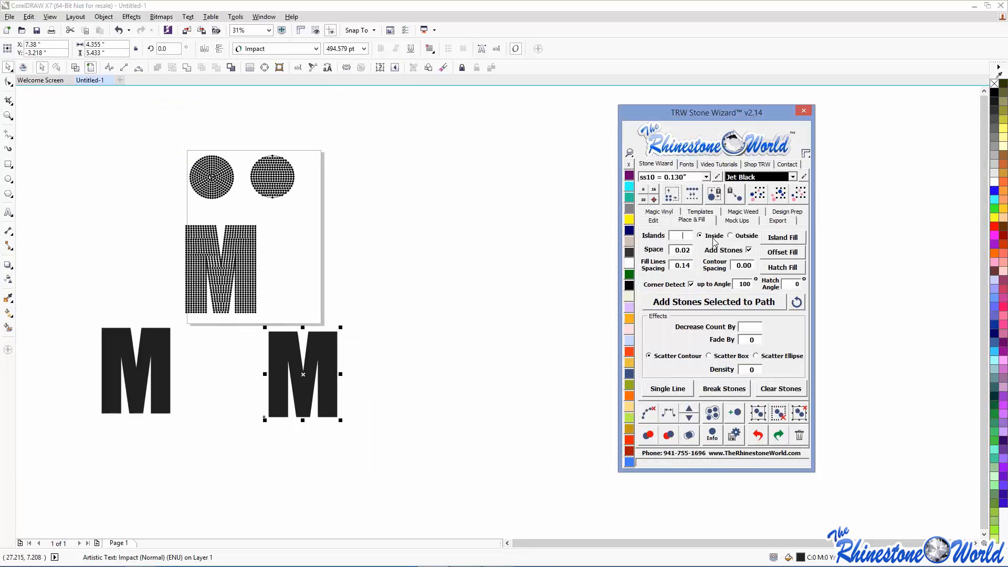
{"action": "left_click", "coordinate": [691, 285]}
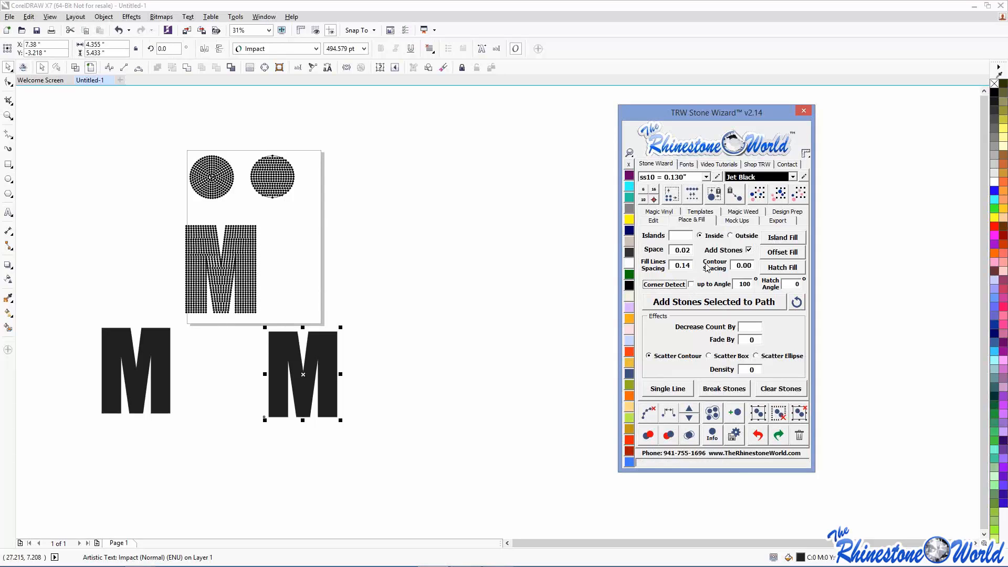
{"action": "left_click", "coordinate": [784, 241]}
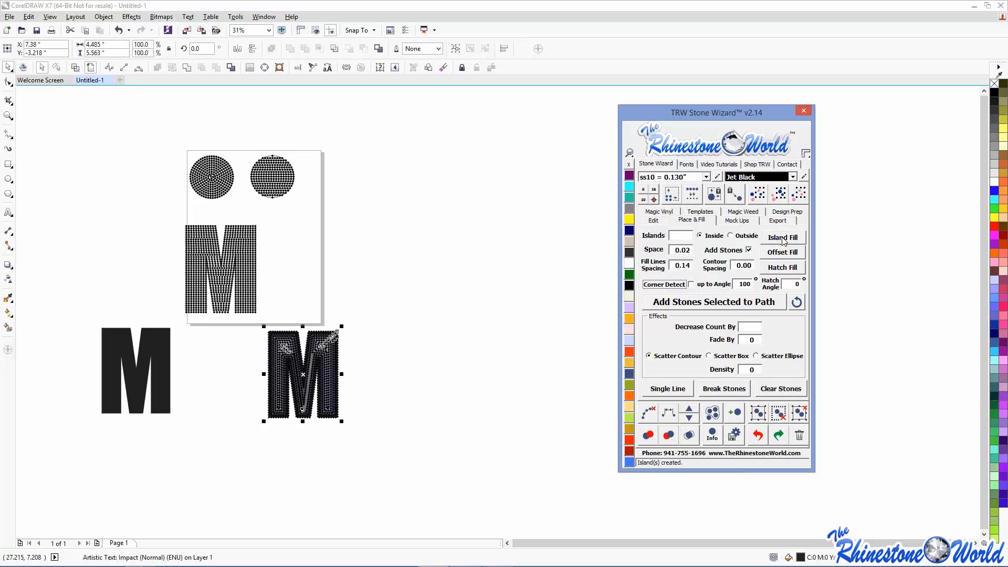
{"action": "scroll", "coordinate": [316, 353], "scroll_direction": "up", "scroll_amount": 2}
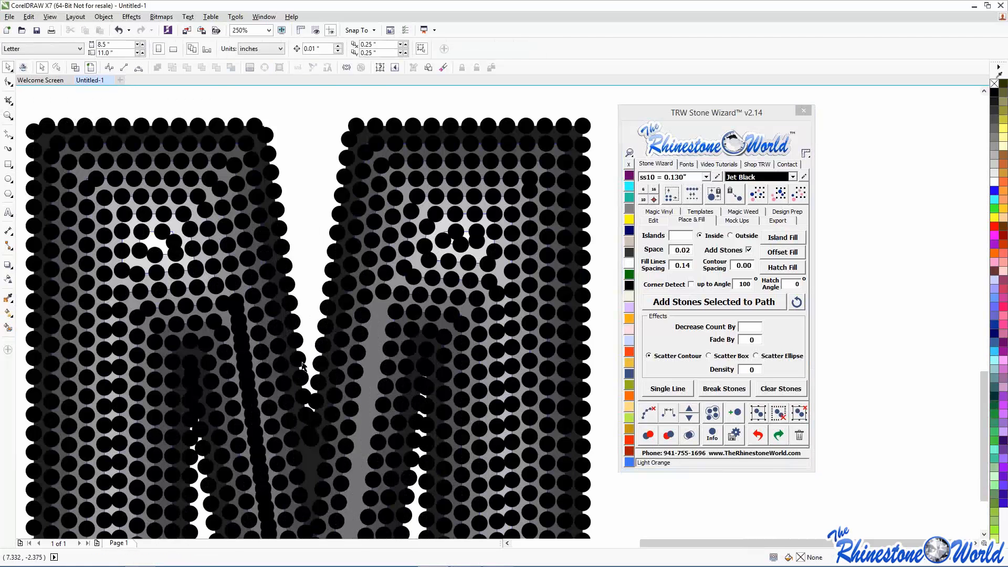
{"action": "scroll", "coordinate": [313, 360], "scroll_direction": "down", "scroll_amount": 1}
{"action": "scroll", "coordinate": [311, 361], "scroll_direction": "down", "scroll_amount": 1}
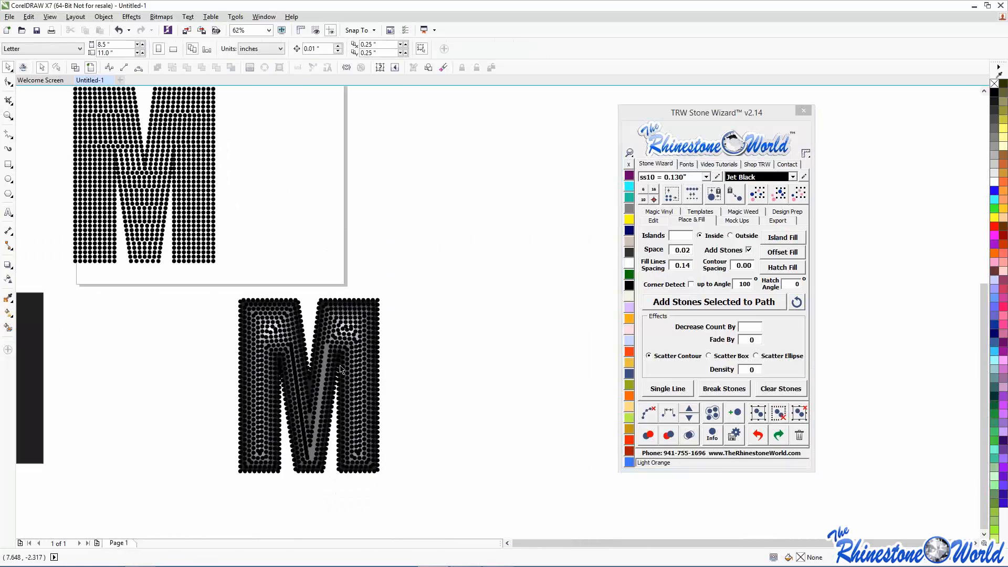
{"action": "scroll", "coordinate": [341, 371], "scroll_direction": "up", "scroll_amount": 1}
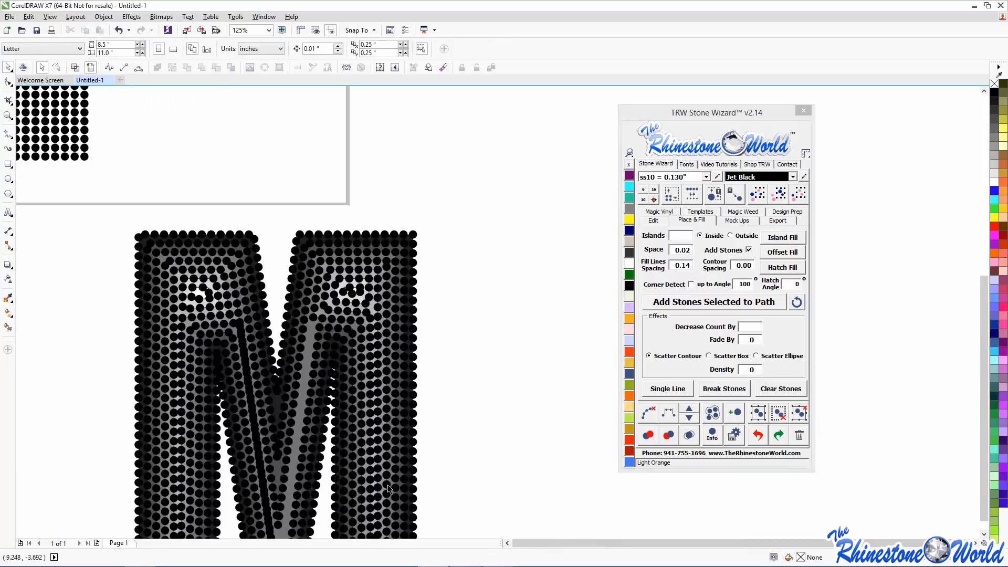
{"action": "scroll", "coordinate": [393, 435], "scroll_direction": "down", "scroll_amount": 1}
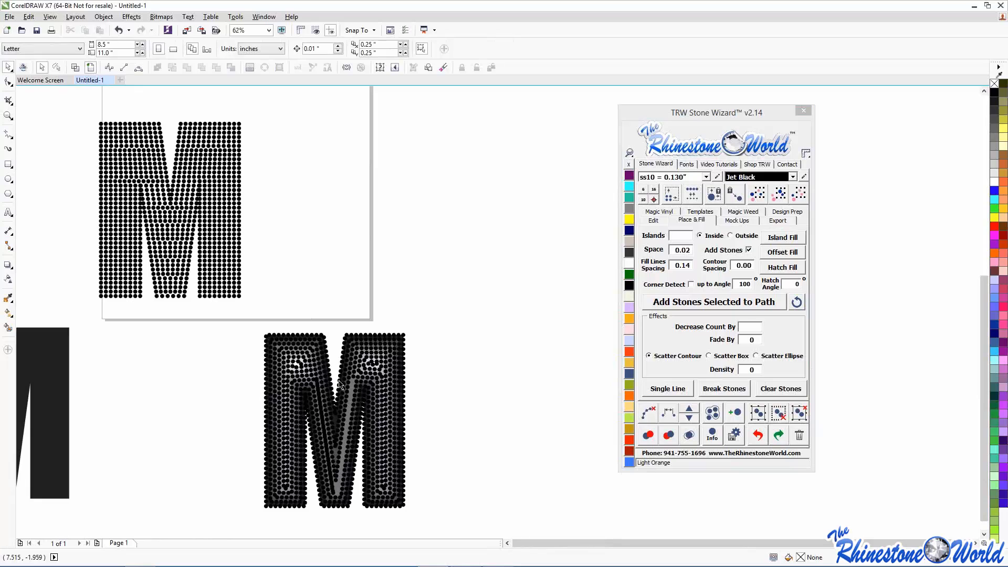
{"action": "scroll", "coordinate": [361, 368], "scroll_direction": "down", "scroll_amount": 1}
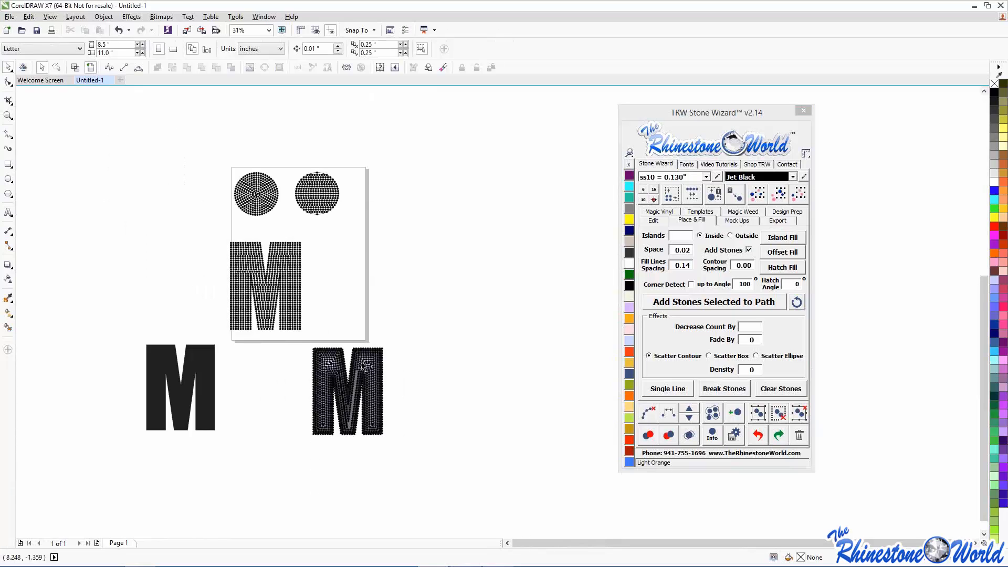
{"action": "scroll", "coordinate": [362, 366], "scroll_direction": "up", "scroll_amount": 1}
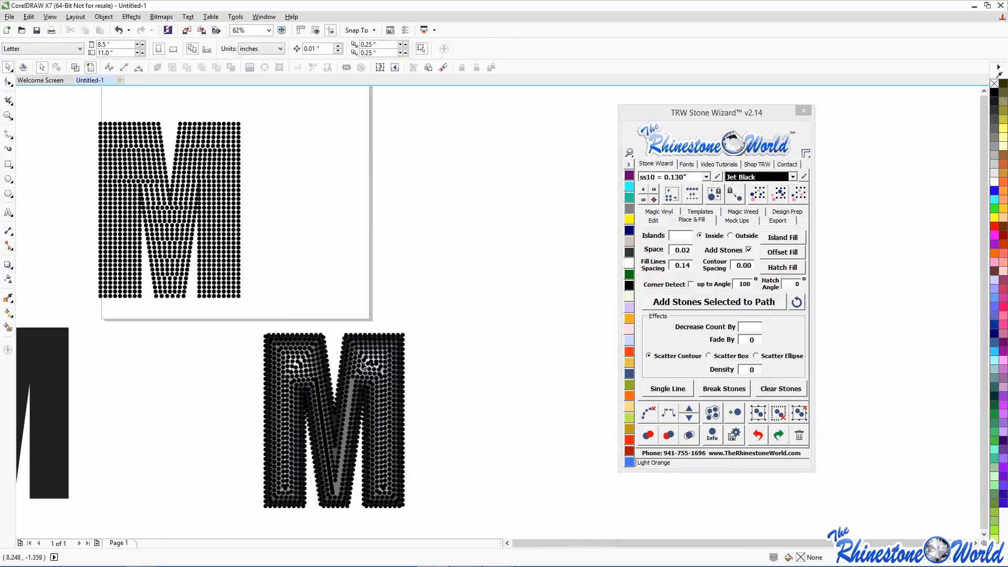
{"action": "scroll", "coordinate": [362, 366], "scroll_direction": "down", "scroll_amount": 1}
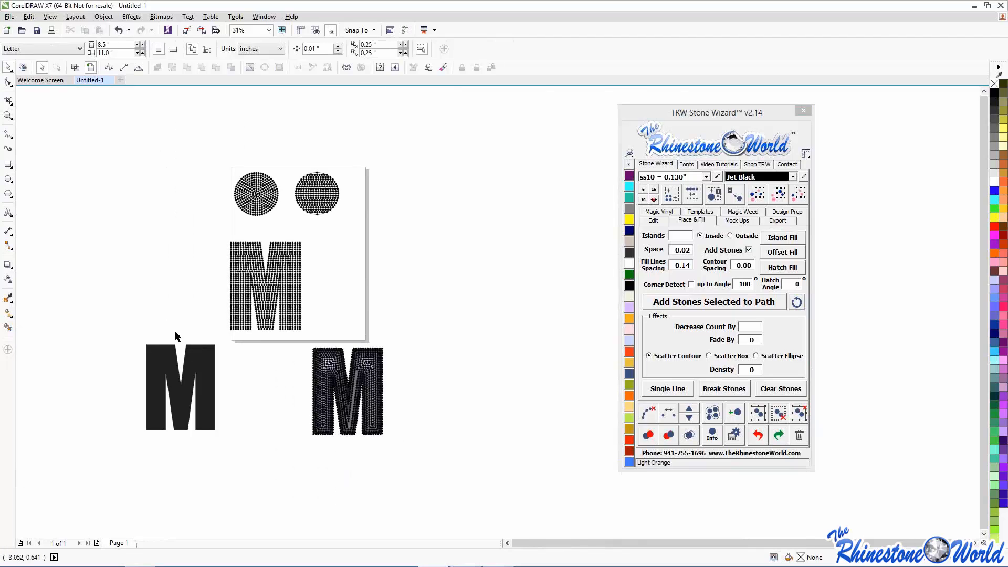
- Place a solid Impact M copy above, enable Corner Detect, and hatch-fill the lower M
{"action": "scroll", "coordinate": [174, 362], "scroll_direction": "up", "scroll_amount": 1}
{"action": "left_click", "coordinate": [175, 362]}
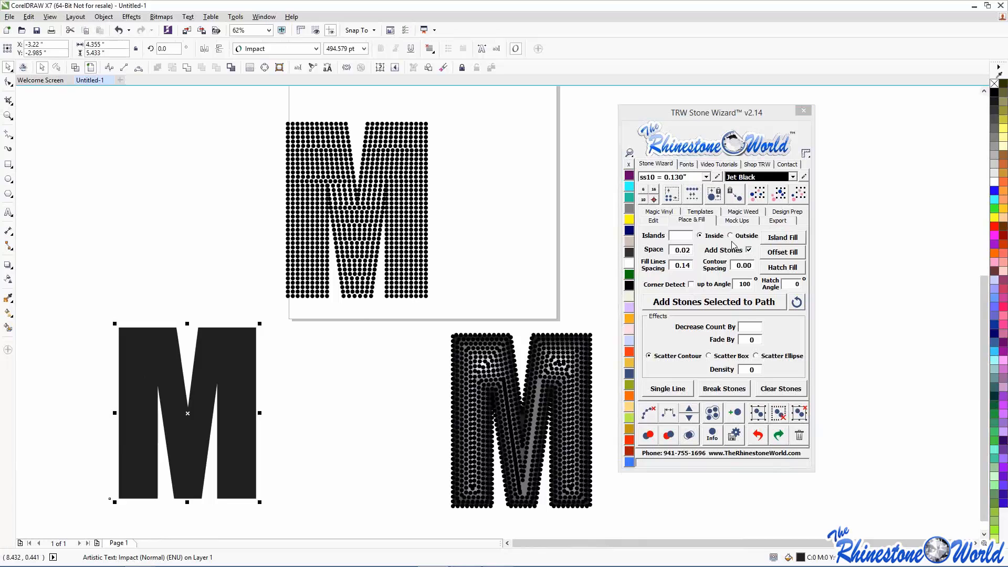
{"action": "left_click_drag", "start_coordinate": [688, 116], "coordinate": [440, 113]}
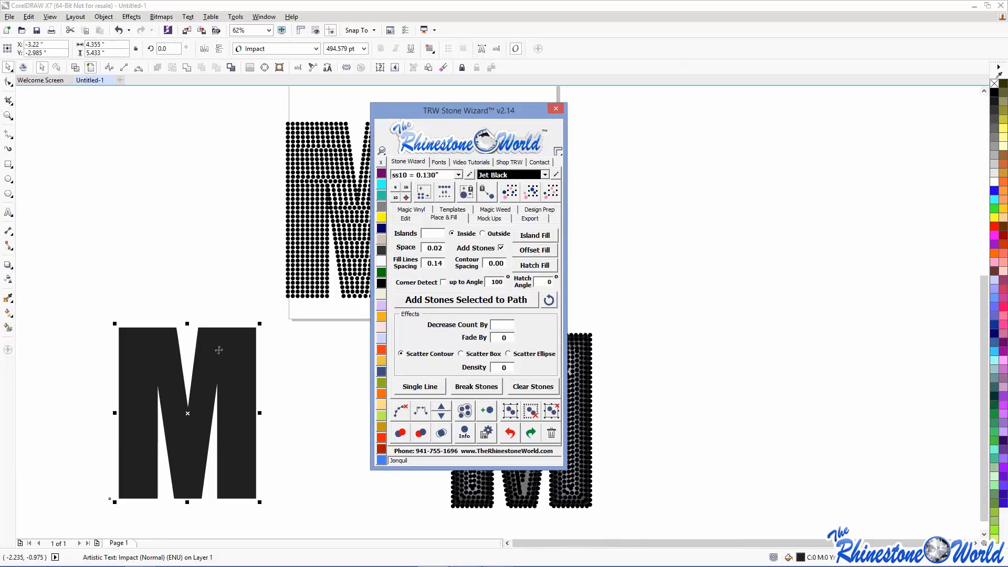
{"action": "left_click_drag", "start_coordinate": [219, 350], "coordinate": [171, 92]}
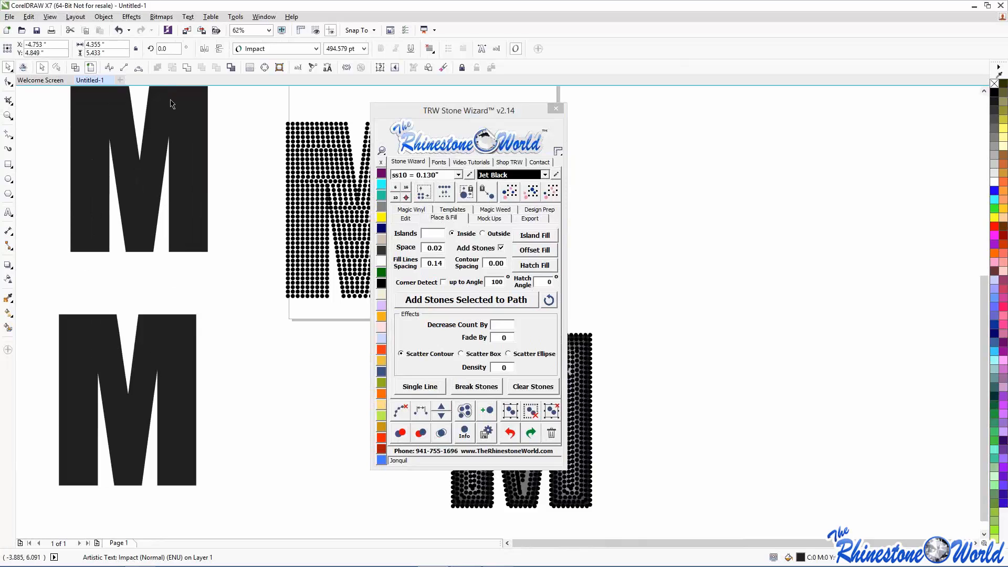
{"action": "key", "text": "ctrl+z"}
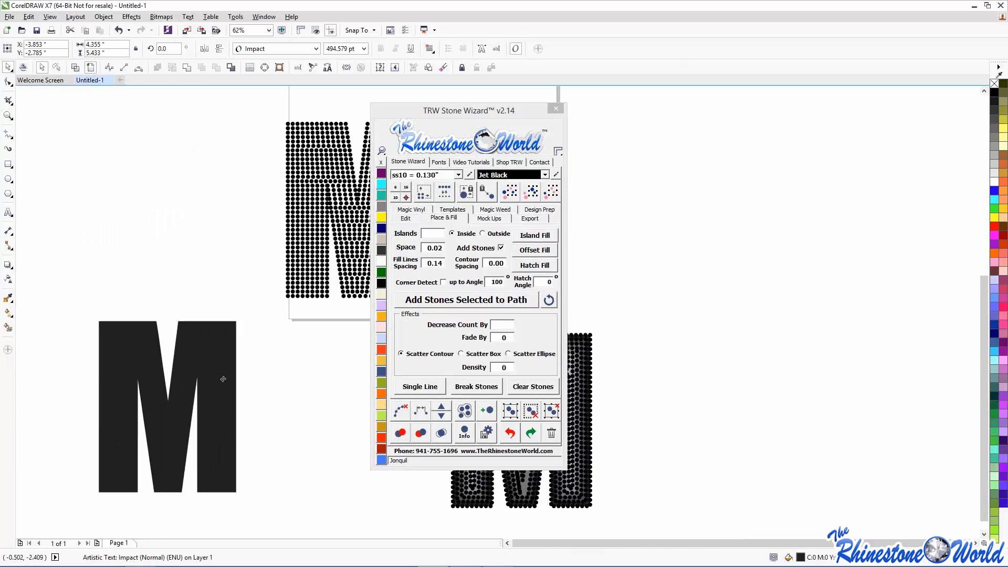
{"action": "left_click_drag", "start_coordinate": [185, 305], "coordinate": [181, 168]}
{"action": "left_click_drag", "start_coordinate": [124, 420], "coordinate": [157, 426]}
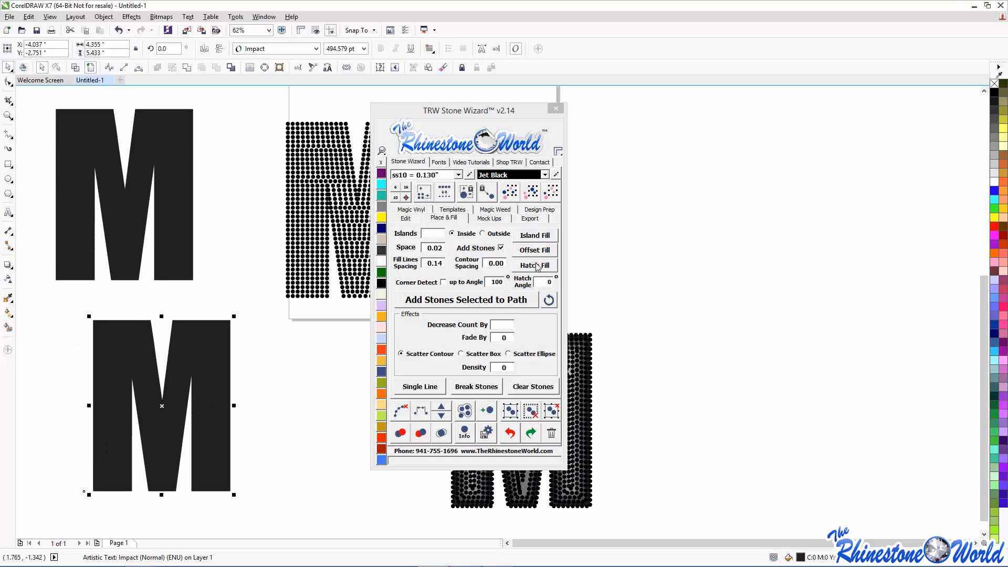
{"action": "left_click", "coordinate": [444, 283]}
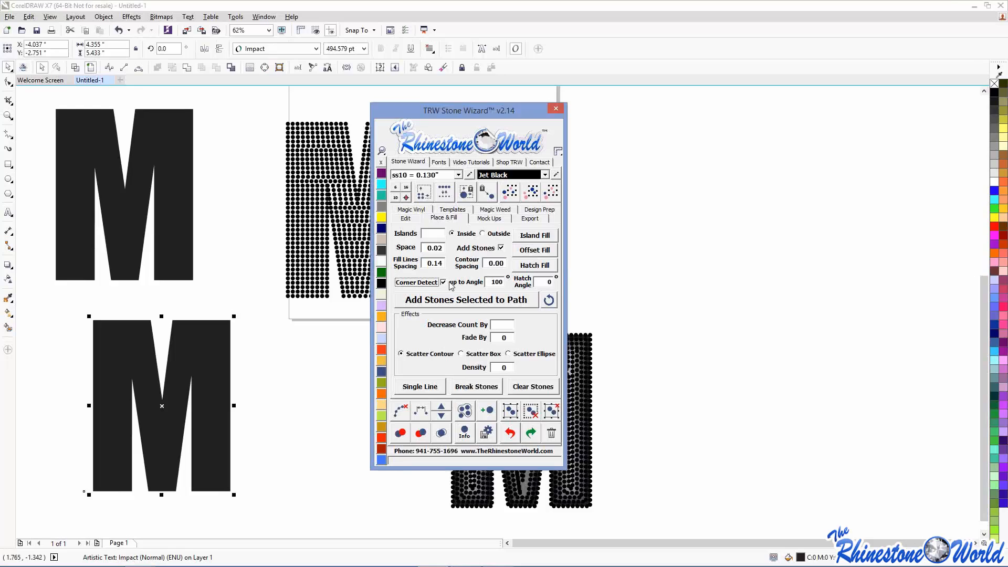
{"action": "left_click", "coordinate": [542, 267]}
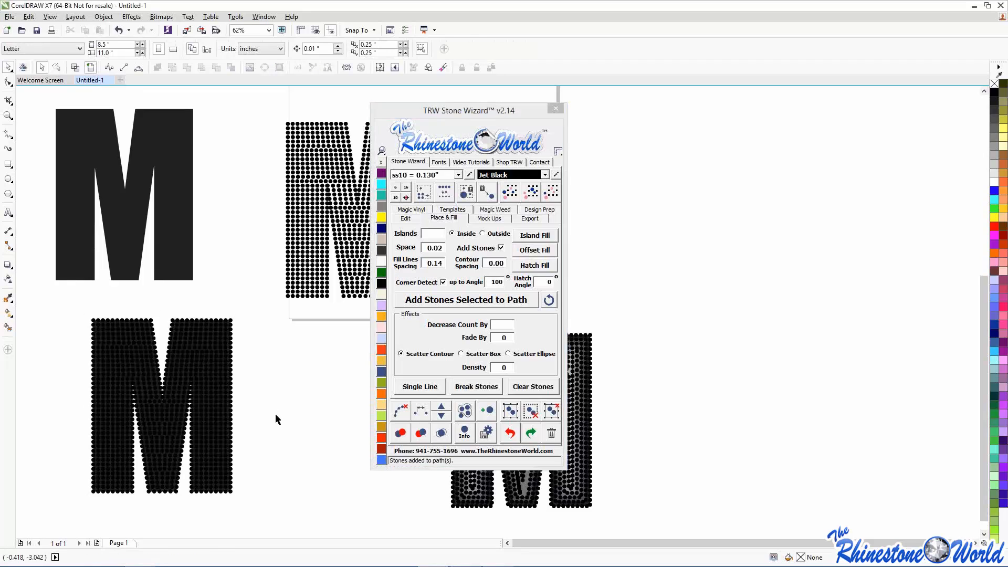
- Select all stones of the lower hatch-filled M and clear its leftover outline paths
{"action": "left_click_drag", "start_coordinate": [74, 305], "coordinate": [254, 520]}
{"action": "scroll", "coordinate": [195, 361], "scroll_direction": "up", "scroll_amount": 5}
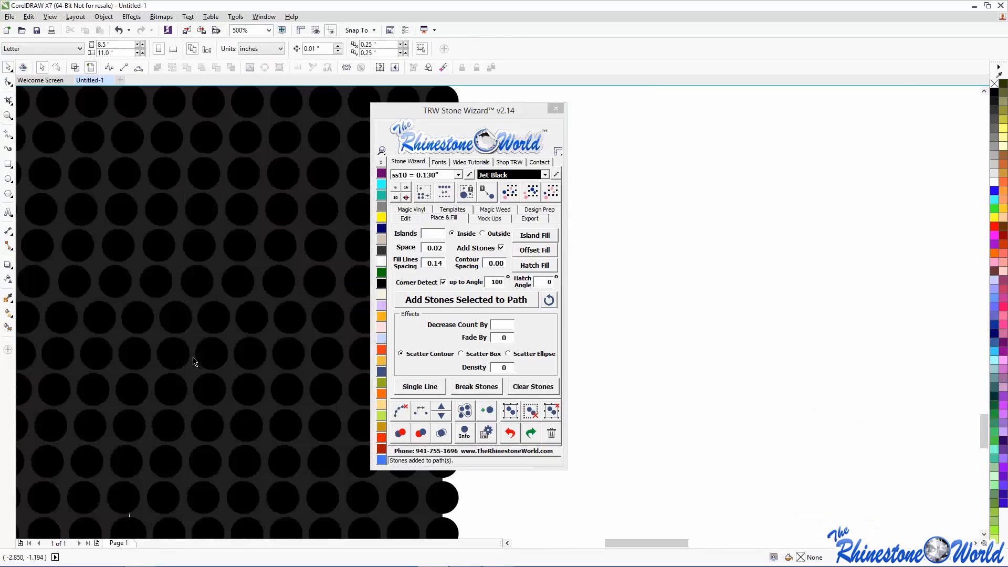
{"action": "scroll", "coordinate": [192, 367], "scroll_direction": "down", "scroll_amount": 3}
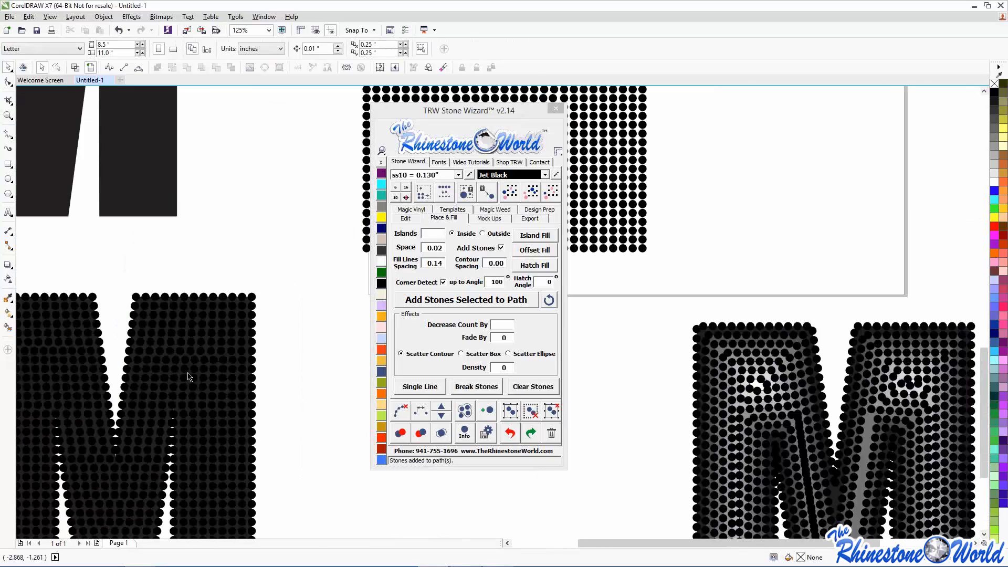
{"action": "scroll", "coordinate": [189, 371], "scroll_direction": "down", "scroll_amount": 2}
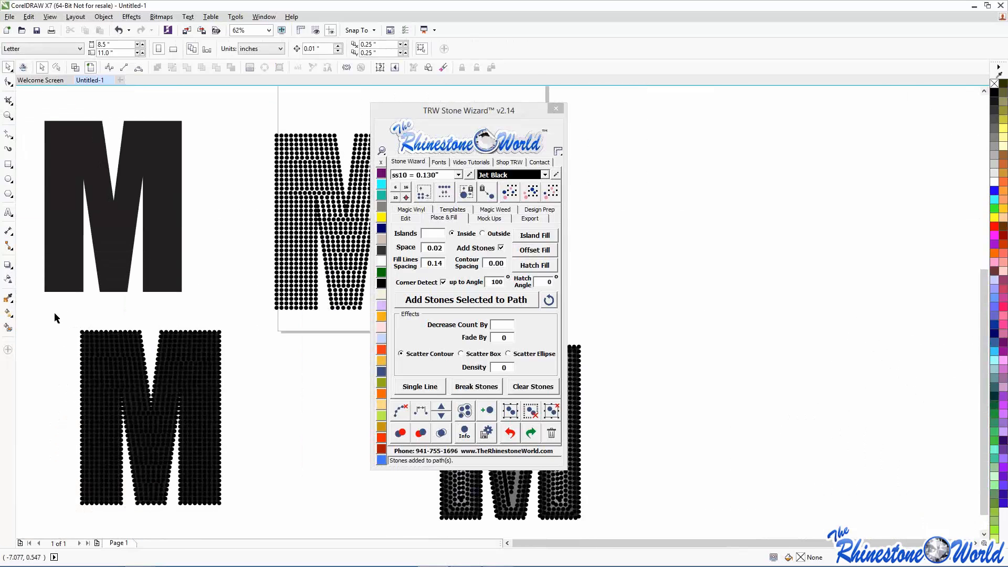
{"action": "left_click_drag", "start_coordinate": [55, 312], "coordinate": [235, 511]}
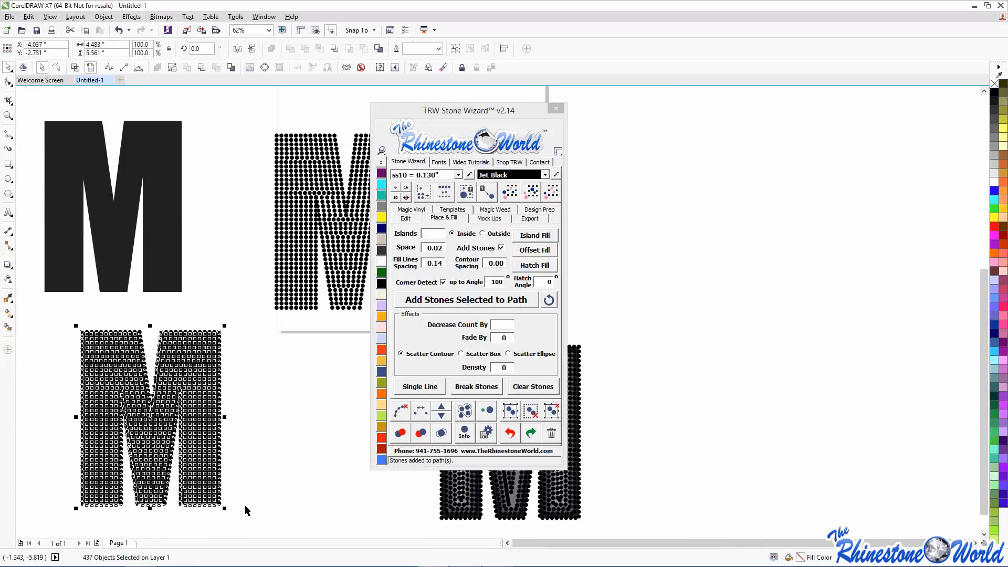
{"action": "left_click", "coordinate": [403, 412]}
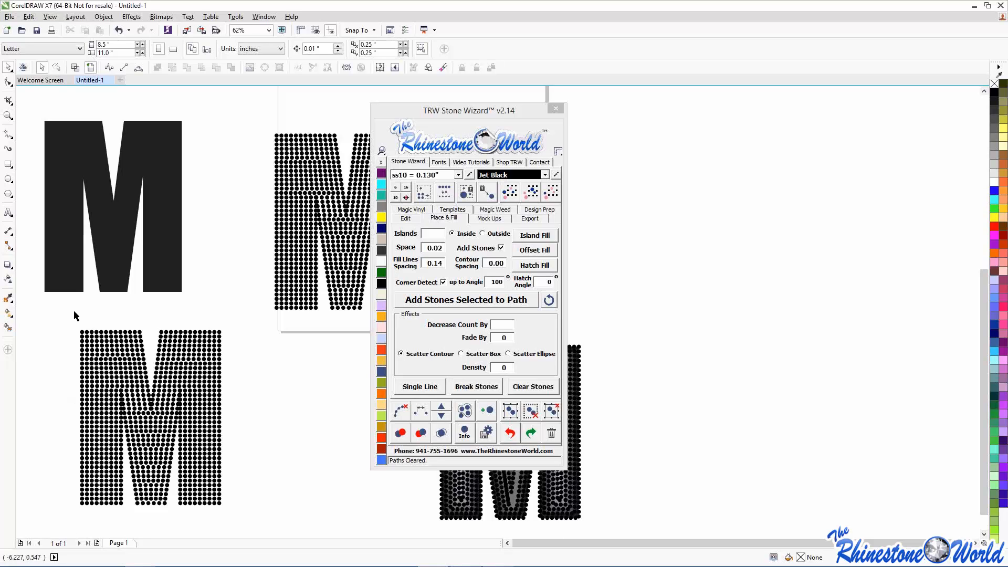
{"action": "scroll", "coordinate": [135, 413], "scroll_direction": "up", "scroll_amount": 2}
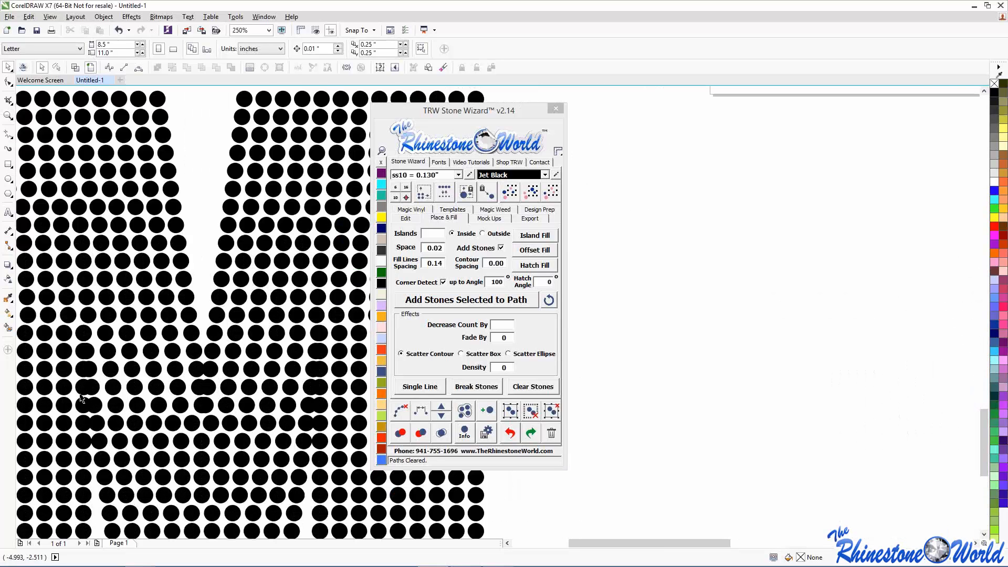
{"action": "scroll", "coordinate": [100, 364], "scroll_direction": "down", "scroll_amount": 1}
{"action": "scroll", "coordinate": [217, 401], "scroll_direction": "down", "scroll_amount": 1}
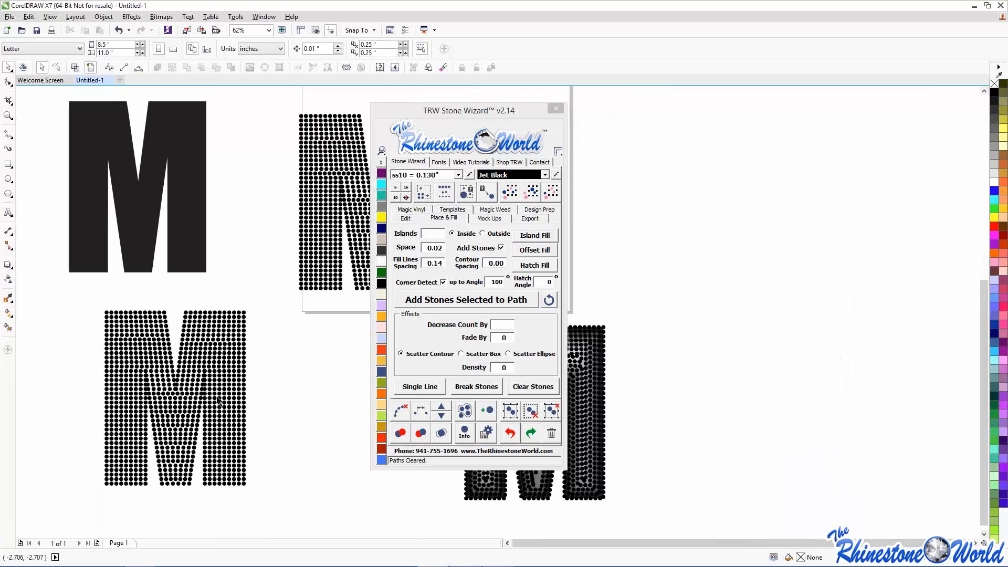
{"action": "left_click_drag", "start_coordinate": [82, 291], "coordinate": [281, 485]}
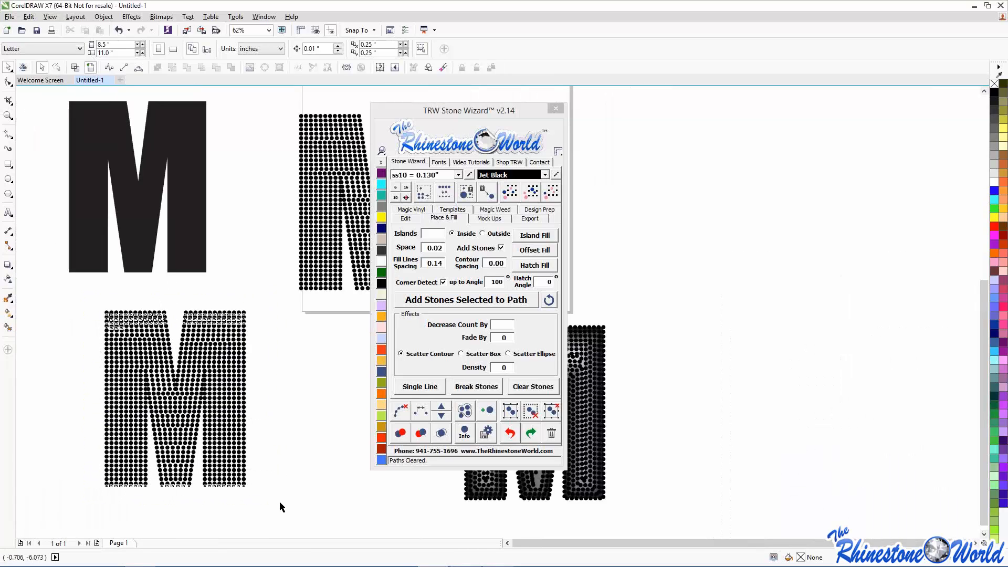
{"action": "left_click", "coordinate": [400, 432]}
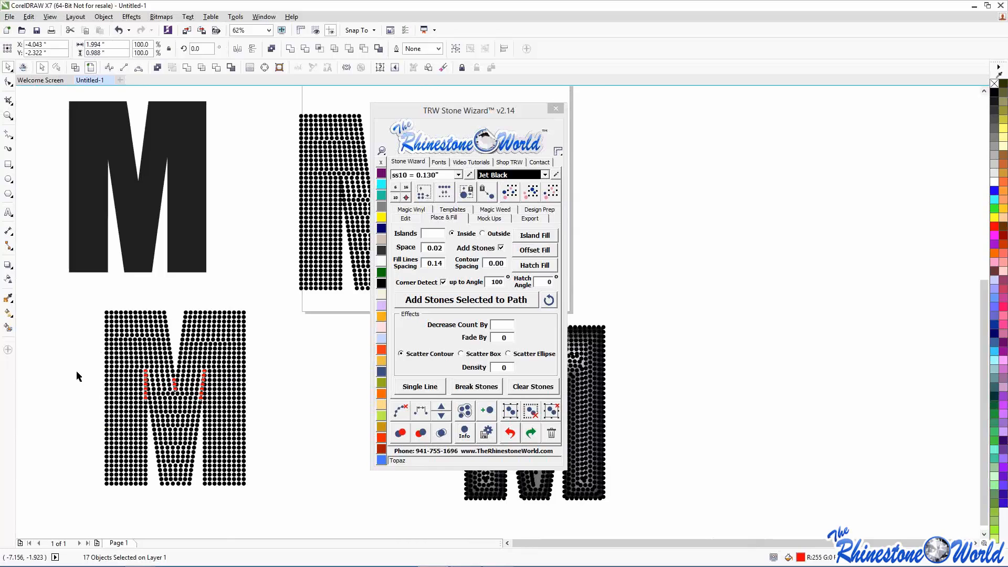
{"action": "left_click", "coordinate": [199, 398]}
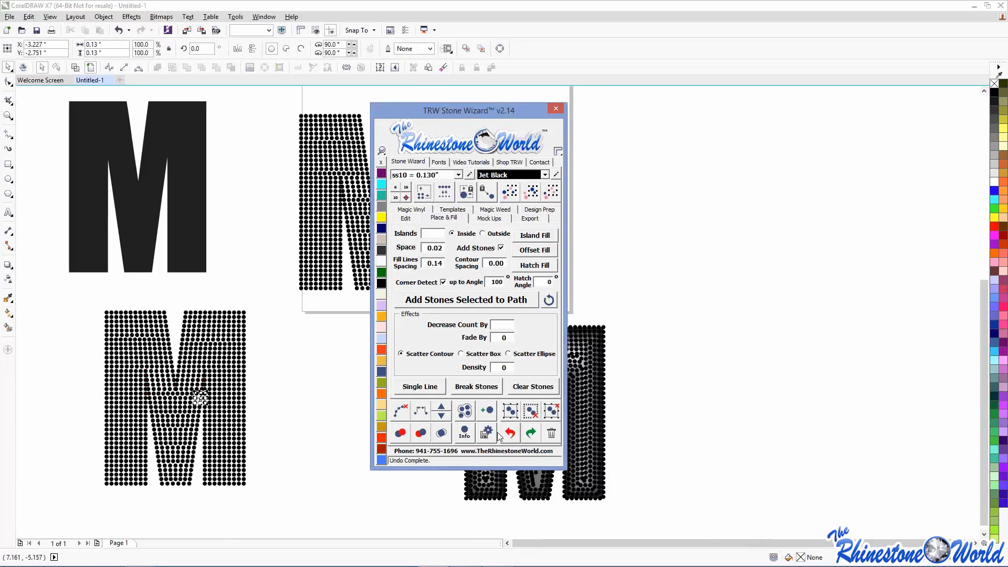
{"action": "left_click", "coordinate": [299, 407]}
{"action": "left_click_drag", "start_coordinate": [82, 287], "coordinate": [298, 511]}
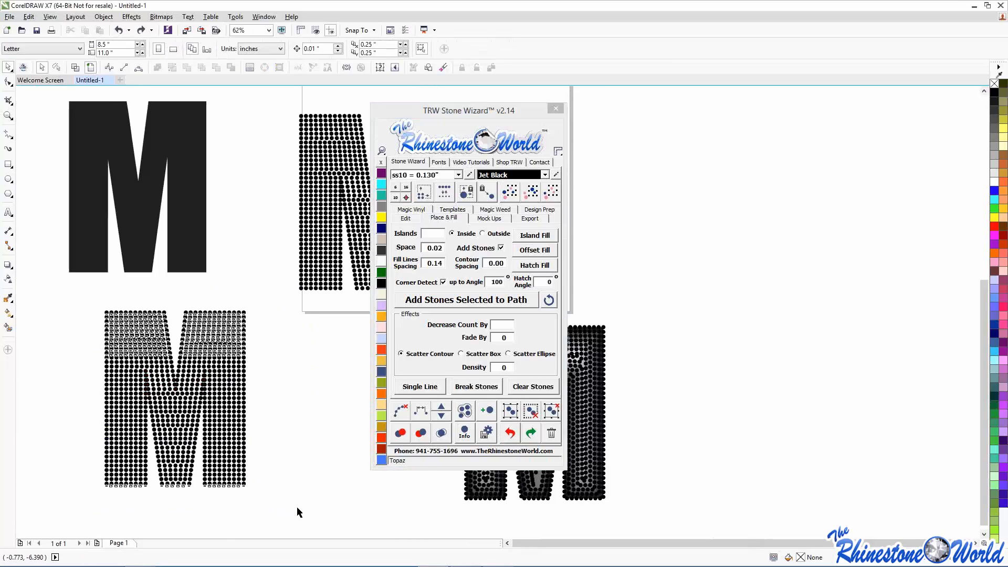
{"action": "left_click", "coordinate": [441, 433]}
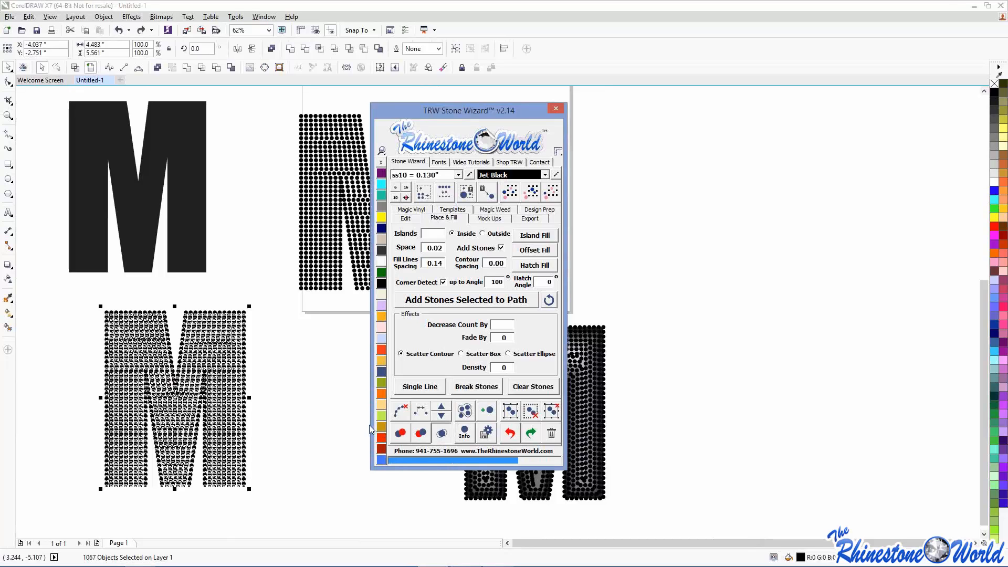
{"action": "left_click", "coordinate": [305, 418]}
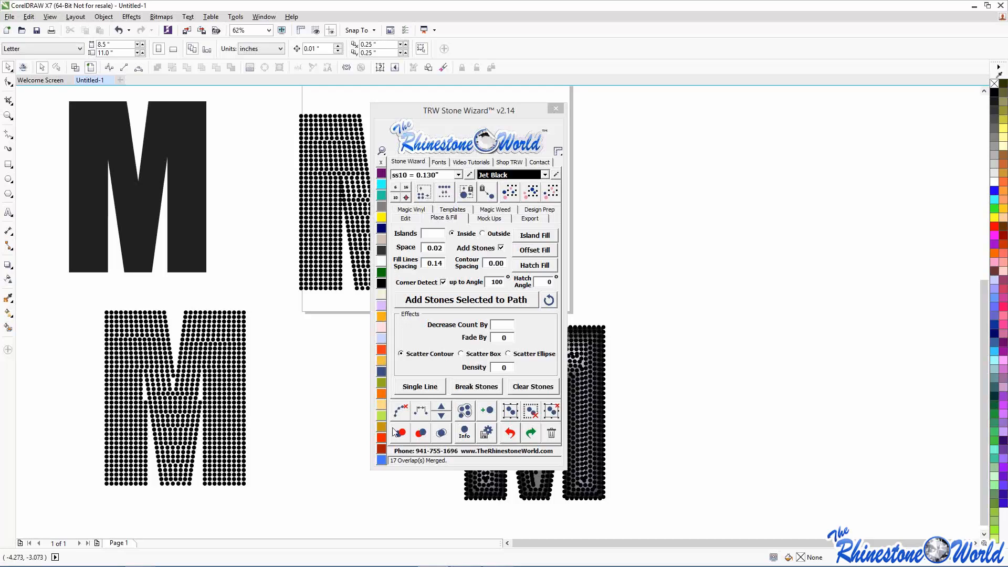
{"action": "left_click", "coordinate": [509, 432]}
{"action": "left_click", "coordinate": [326, 420]}
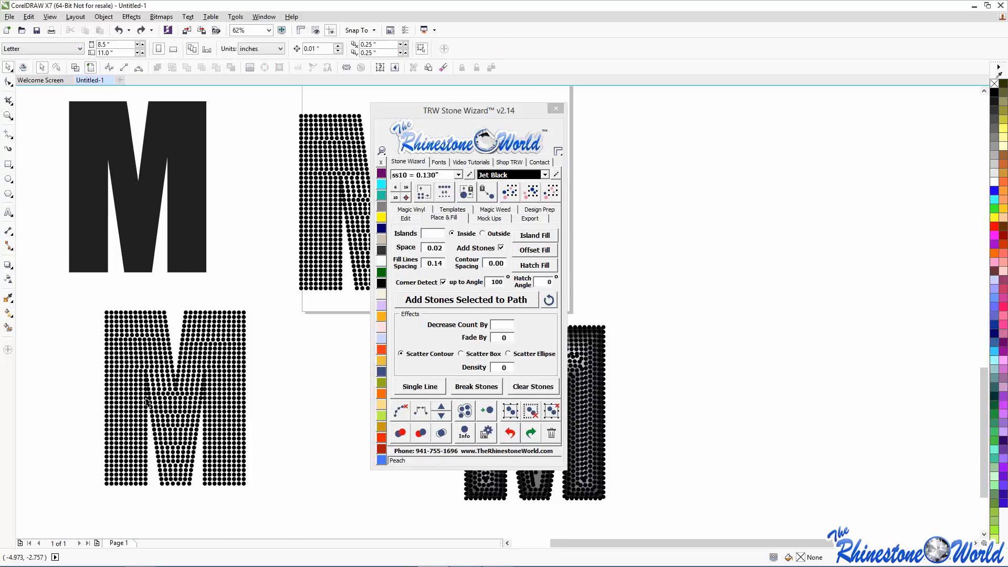
- Select the stones along the crowded middle row of the M
{"action": "scroll", "coordinate": [147, 402], "scroll_direction": "up", "scroll_amount": 4}
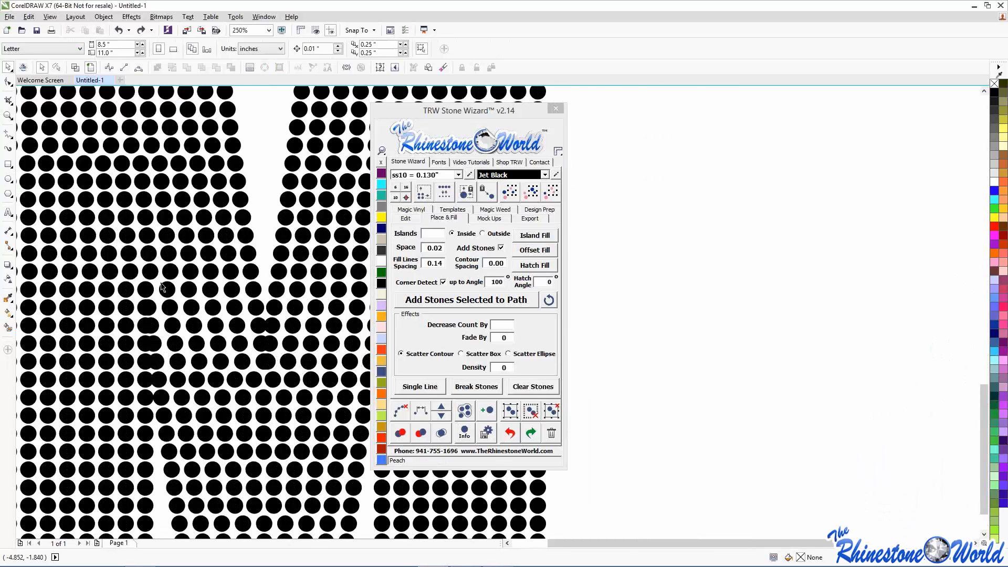
{"action": "scroll", "coordinate": [162, 286], "scroll_direction": "down", "scroll_amount": 1}
{"action": "scroll", "coordinate": [161, 287], "scroll_direction": "up", "scroll_amount": 1}
{"action": "scroll", "coordinate": [147, 295], "scroll_direction": "down", "scroll_amount": 1}
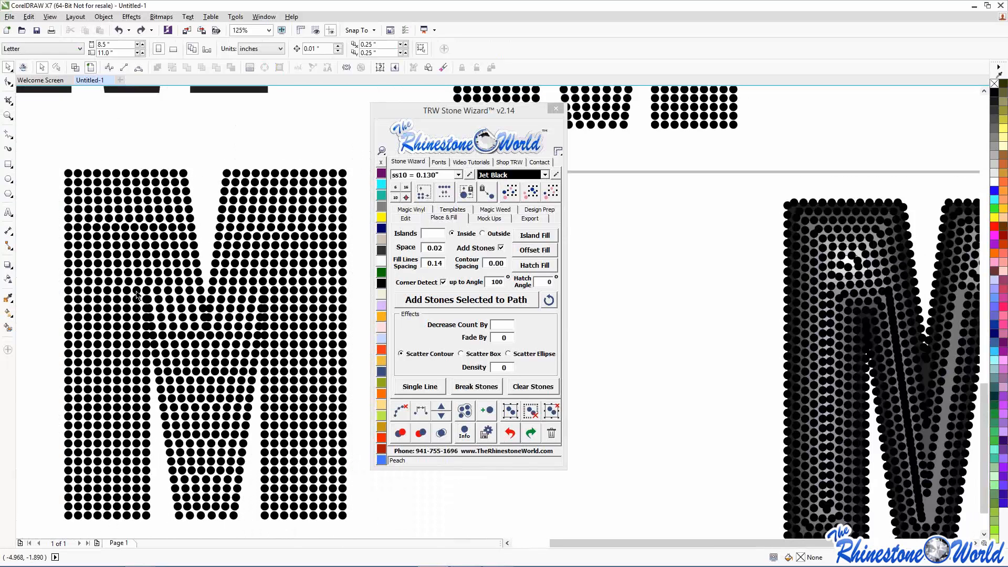
{"action": "scroll", "coordinate": [89, 297], "scroll_direction": "up", "scroll_amount": 1}
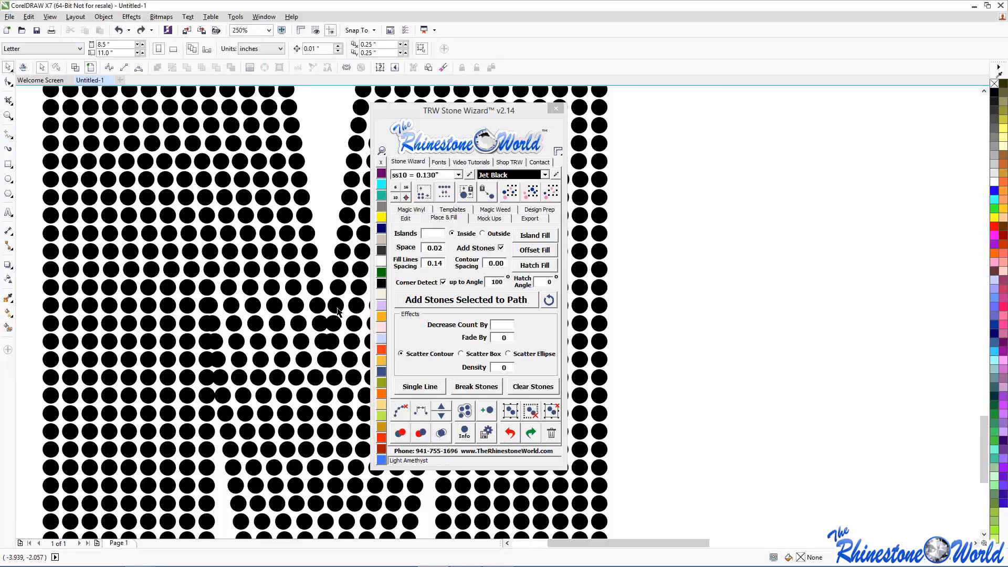
{"action": "scroll", "coordinate": [173, 315], "scroll_direction": "up", "scroll_amount": 1}
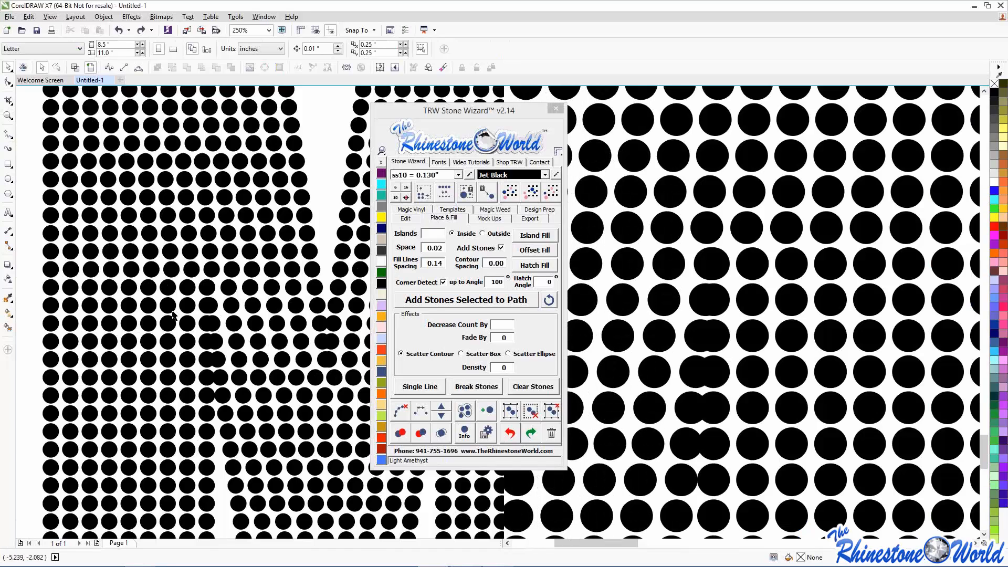
{"action": "left_click", "coordinate": [48, 310]}
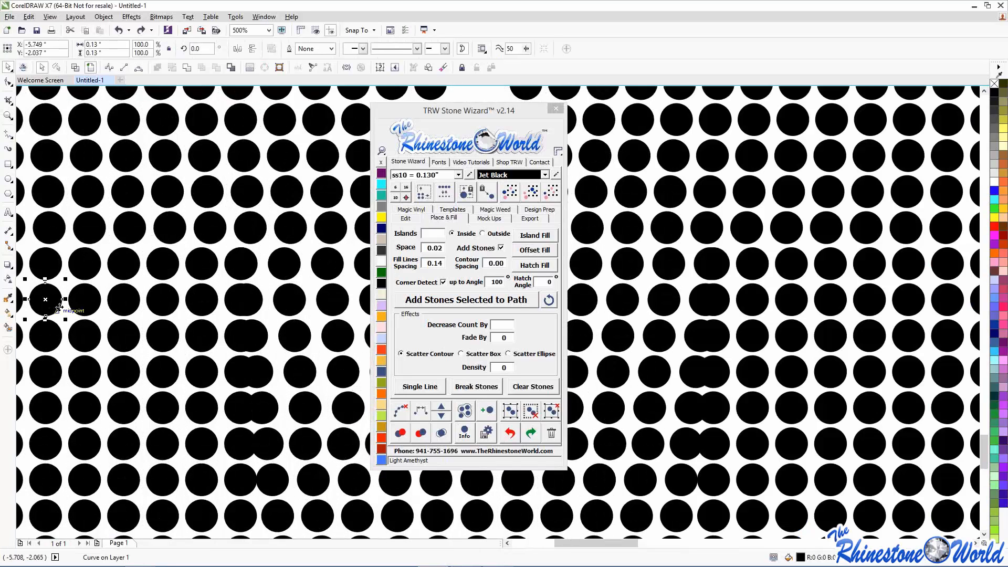
{"action": "left_click", "coordinate": [84, 302], "text": "shift"}
{"action": "left_click", "coordinate": [124, 301], "text": "shift"}
{"action": "left_click", "coordinate": [163, 302], "text": "shift"}
{"action": "left_click", "coordinate": [201, 301], "text": "shift"}
{"action": "left_click", "coordinate": [241, 299], "text": "shift"}
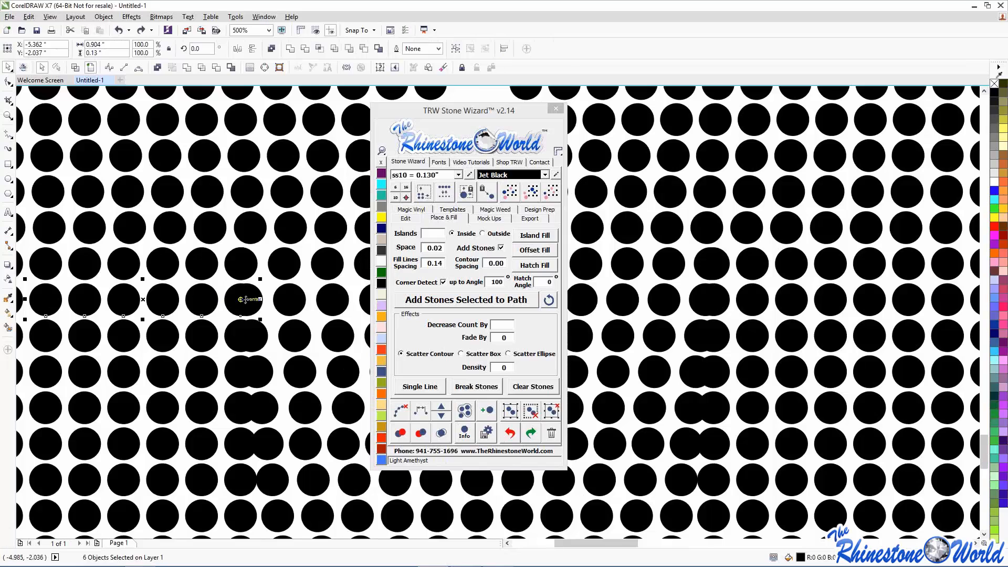
- Add the overlapping stones to the selection and evenly respace the row
{"action": "left_click", "coordinate": [246, 300], "text": "shift"}
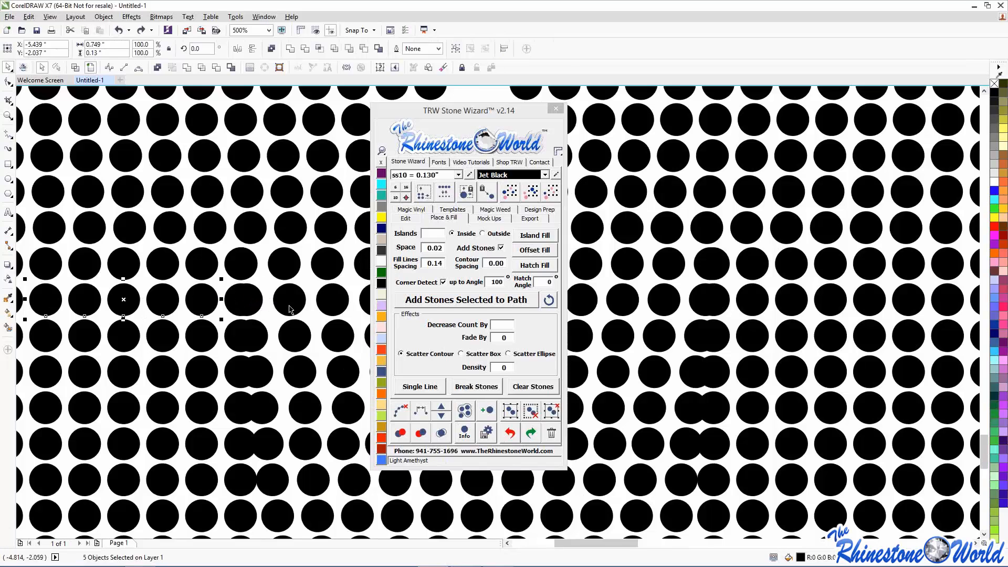
{"action": "left_click", "coordinate": [241, 307], "text": "shift"}
{"action": "left_click", "coordinate": [262, 304], "text": "shift"}
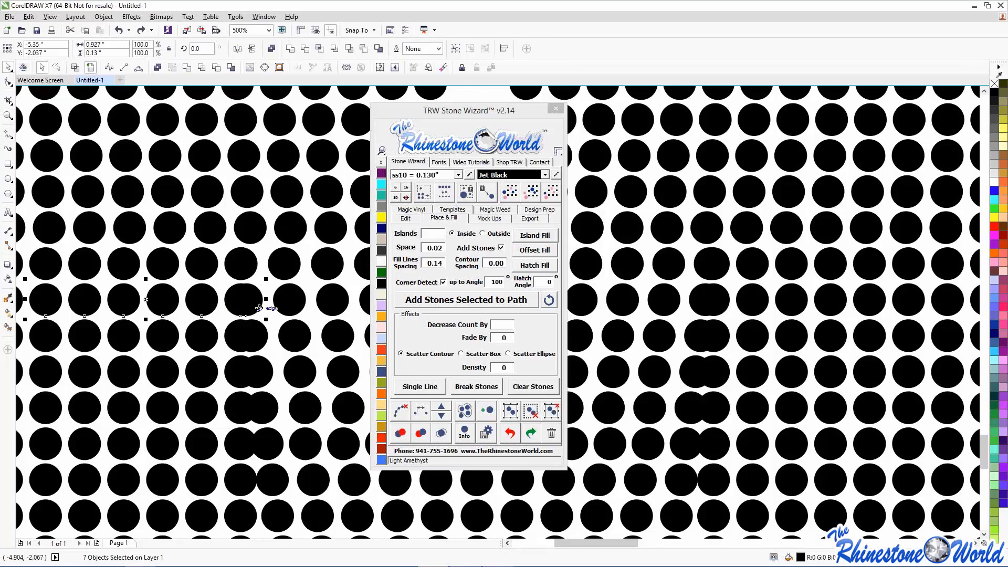
{"action": "left_click", "coordinate": [301, 307], "text": "shift"}
{"action": "left_click", "coordinate": [325, 304], "text": "shift"}
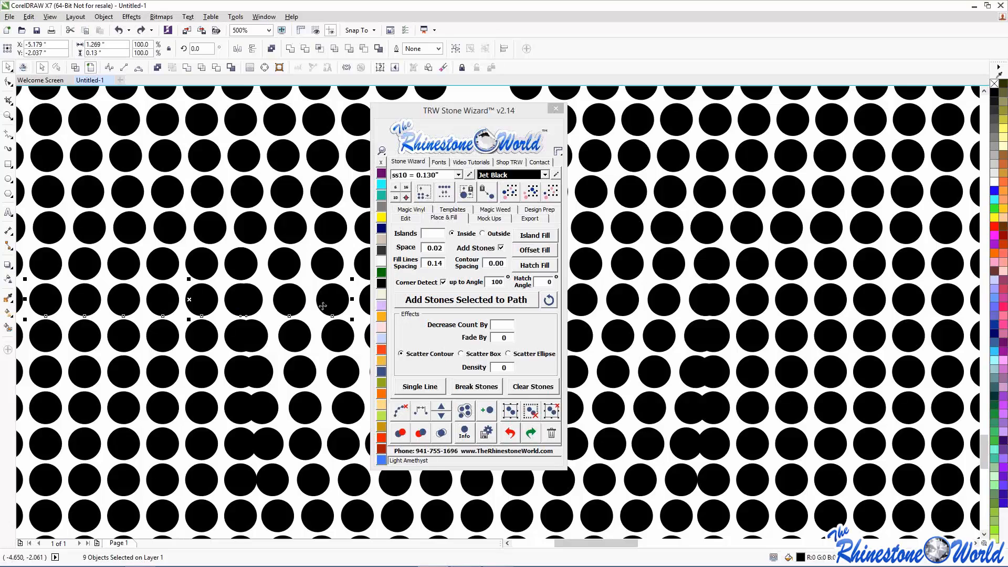
{"action": "left_click", "coordinate": [443, 407]}
{"action": "left_click", "coordinate": [400, 415]}
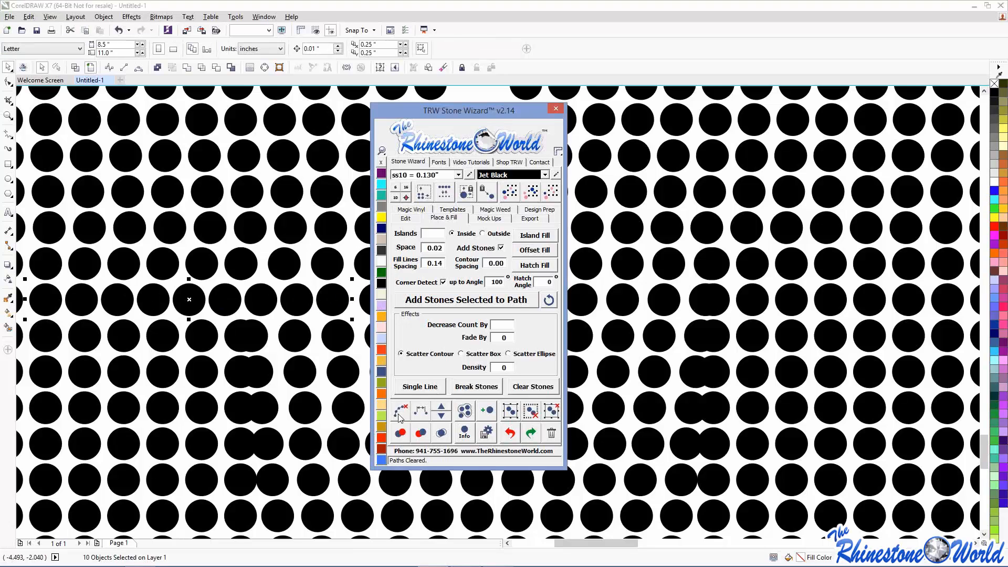
{"action": "left_click", "coordinate": [267, 351]}
{"action": "scroll", "coordinate": [270, 352], "scroll_direction": "down", "scroll_amount": 2}
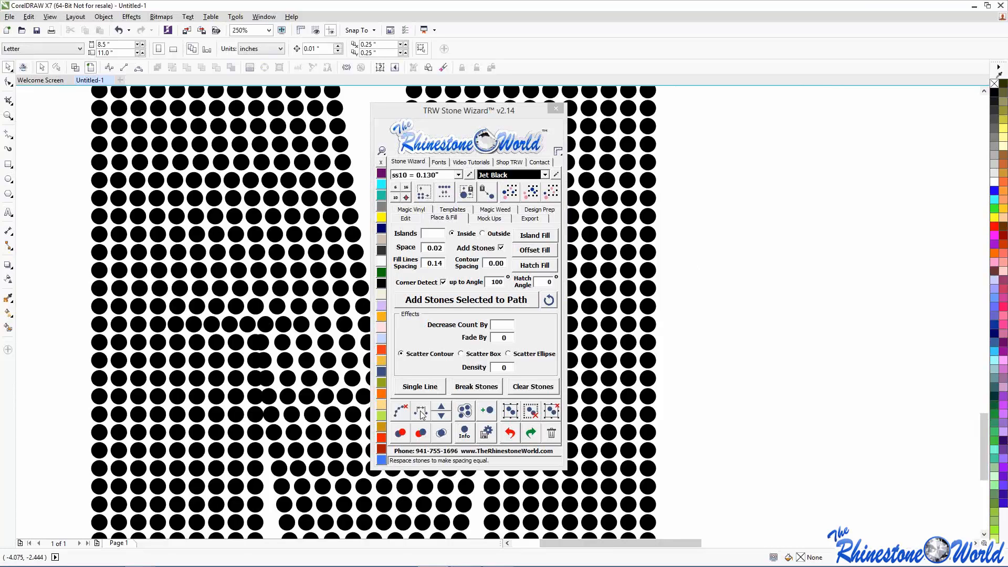
- Evenly respace the next crowded mid-letter stone row along a fitted path
{"action": "left_click_drag", "start_coordinate": [482, 106], "coordinate": [551, 101]}
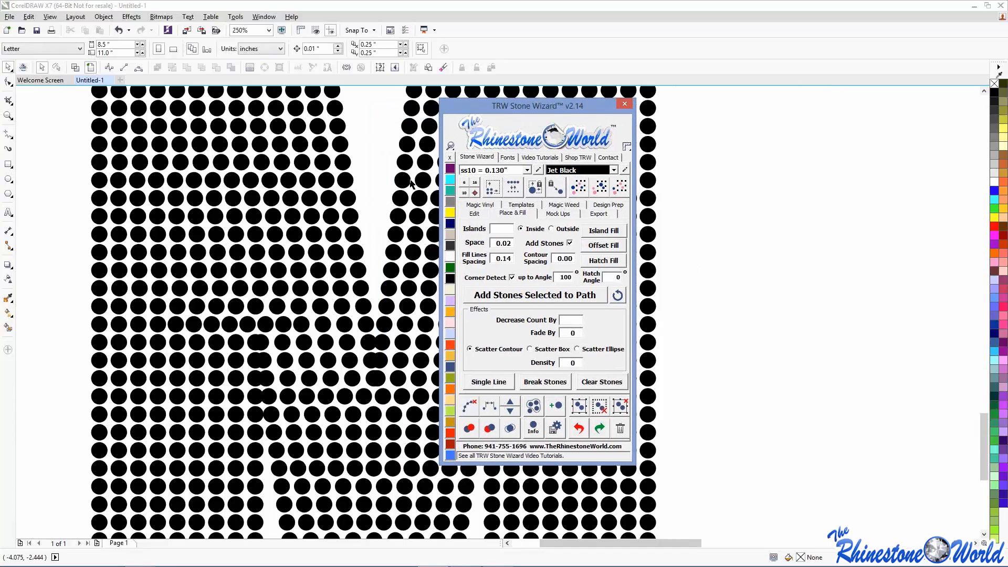
{"action": "left_click_drag", "start_coordinate": [76, 331], "coordinate": [327, 364]}
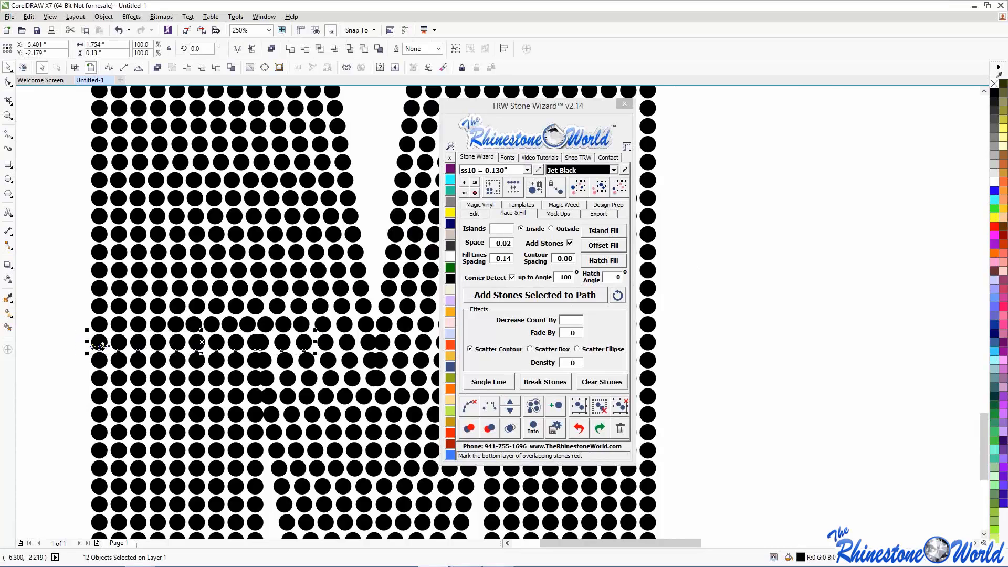
{"action": "left_click", "coordinate": [490, 409]}
{"action": "left_click", "coordinate": [490, 408]}
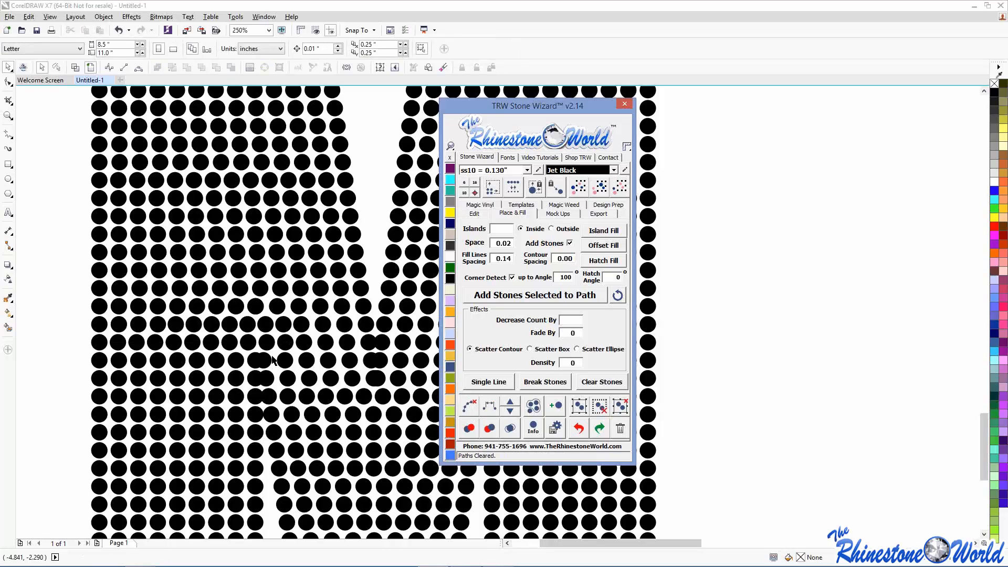
- Evenly respace another overlapping stone row along its fitted path
{"action": "left_click_drag", "start_coordinate": [72, 343], "coordinate": [395, 383]}
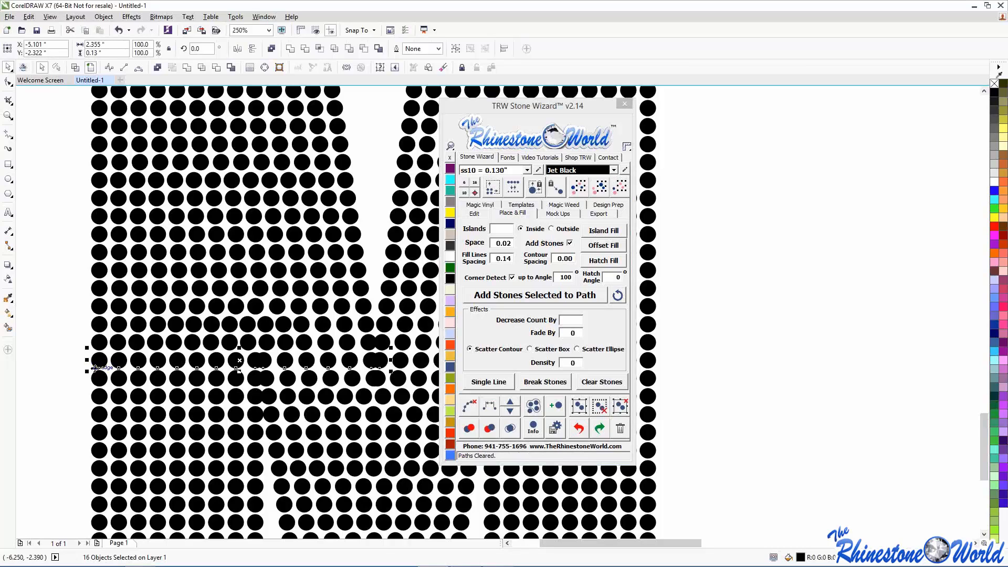
{"action": "left_click", "coordinate": [488, 412]}
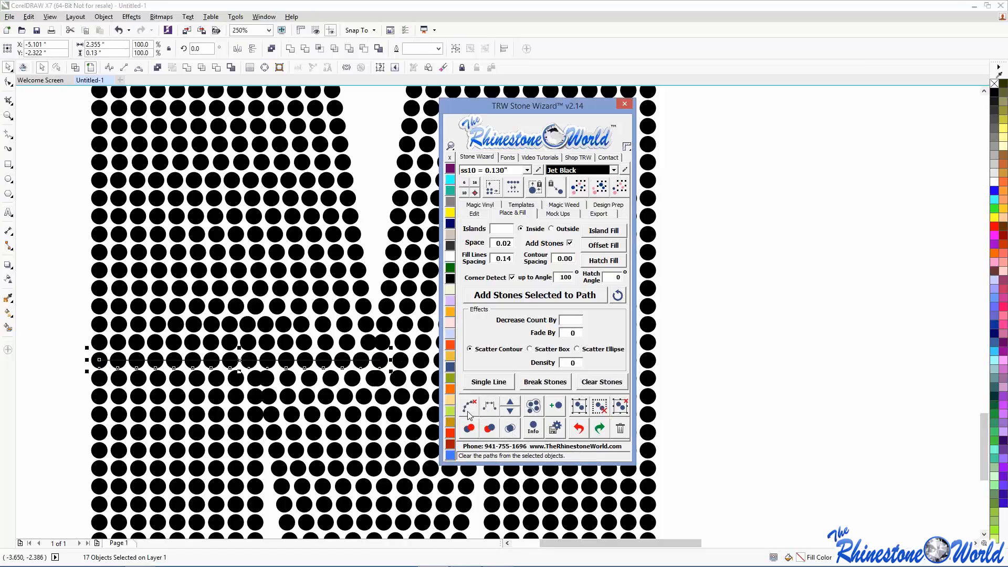
{"action": "left_click", "coordinate": [26, 354]}
{"action": "scroll", "coordinate": [27, 354], "scroll_direction": "down", "scroll_amount": 2}
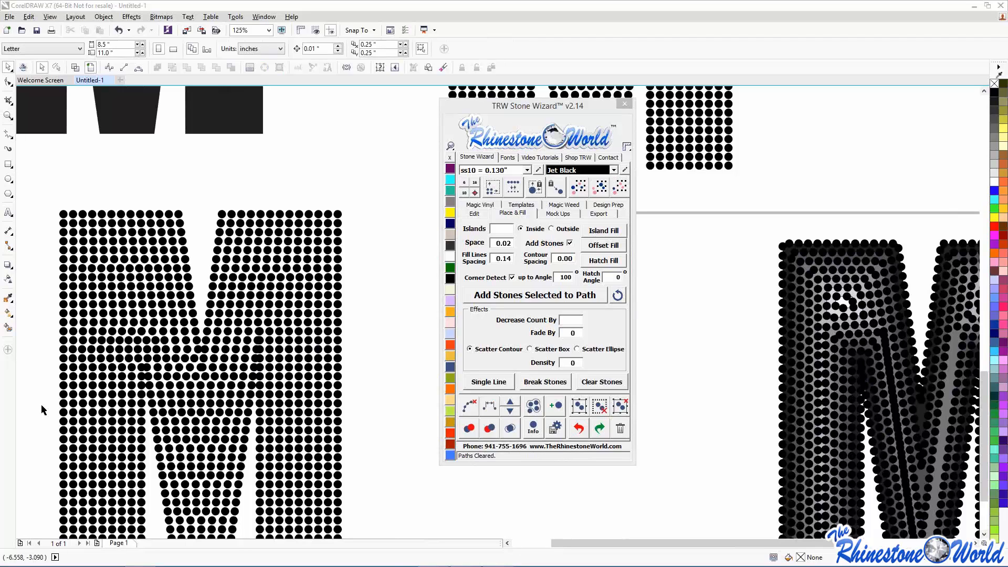
- Zoom out to 31% and marquee-select the lower-left rhinestone M
{"action": "scroll", "coordinate": [41, 398], "scroll_direction": "down", "scroll_amount": 4}
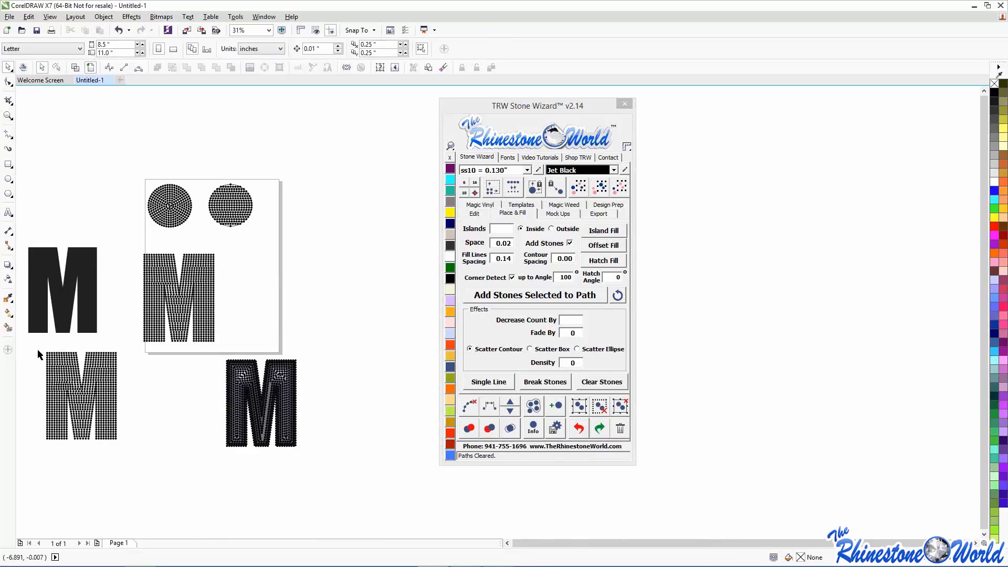
{"action": "left_click_drag", "start_coordinate": [39, 344], "coordinate": [139, 463]}
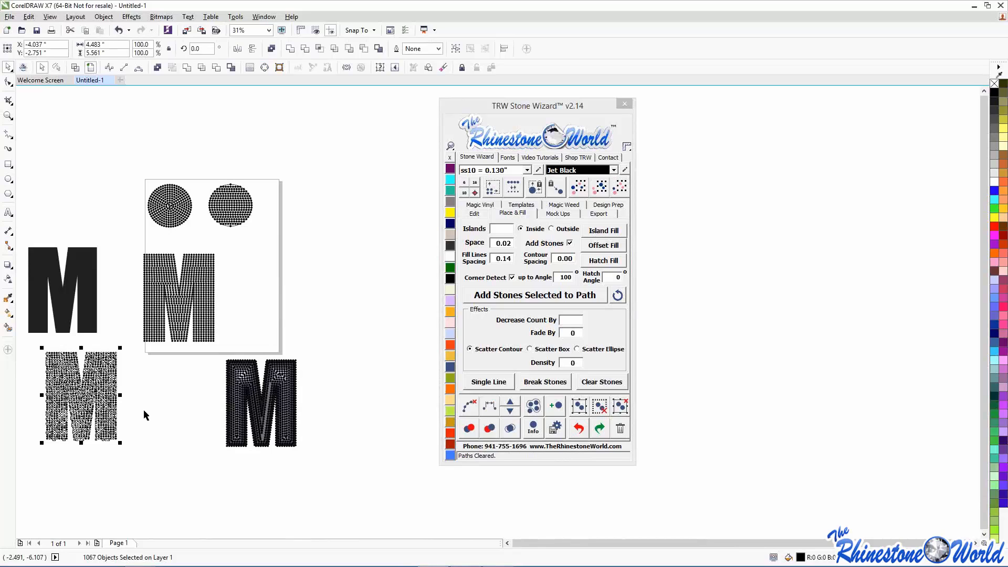
- Delete the three rhinestone M's and place the solid black Impact M below the circles
{"action": "key", "text": "Delete"}
{"action": "left_click_drag", "start_coordinate": [131, 354], "coordinate": [386, 458]}
{"action": "key", "text": "Delete"}
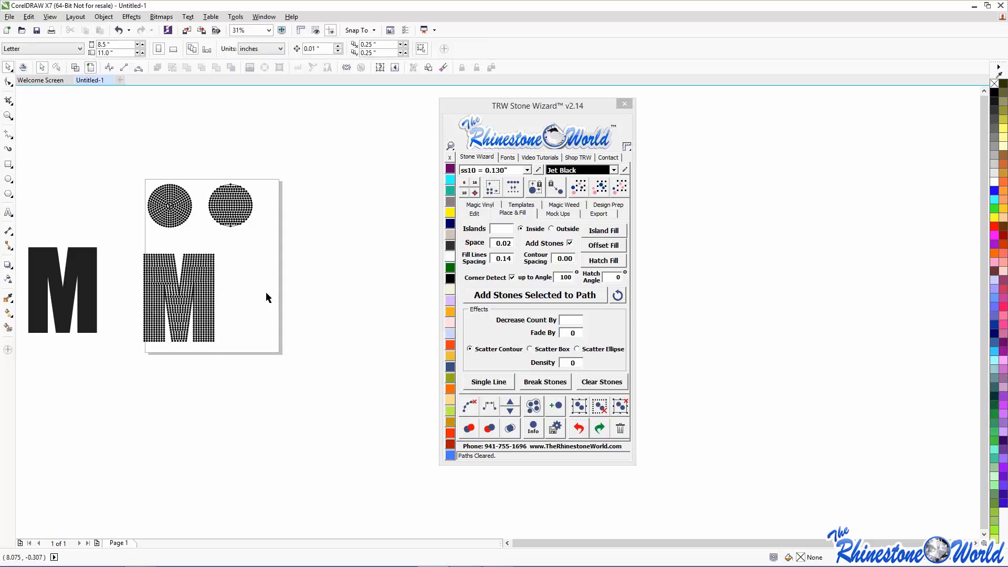
{"action": "left_click_drag", "start_coordinate": [243, 296], "coordinate": [133, 360]}
{"action": "key", "text": "Delete"}
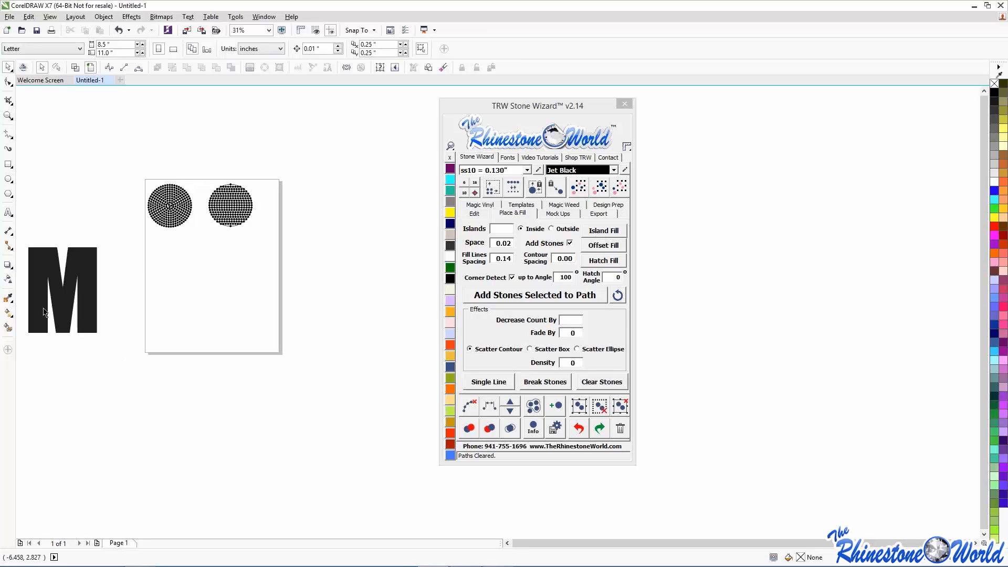
{"action": "left_click_drag", "start_coordinate": [81, 319], "coordinate": [229, 349]}
{"action": "left_click_drag", "start_coordinate": [122, 158], "coordinate": [280, 245]}
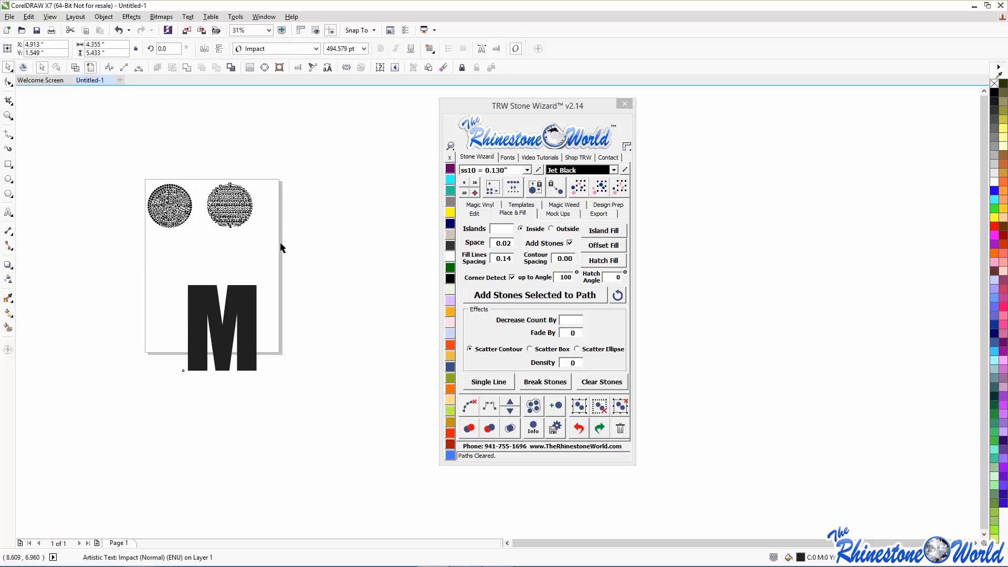
- Shift the M up and left, then delete both stone circles
{"action": "left_click_drag", "start_coordinate": [252, 316], "coordinate": [245, 277]}
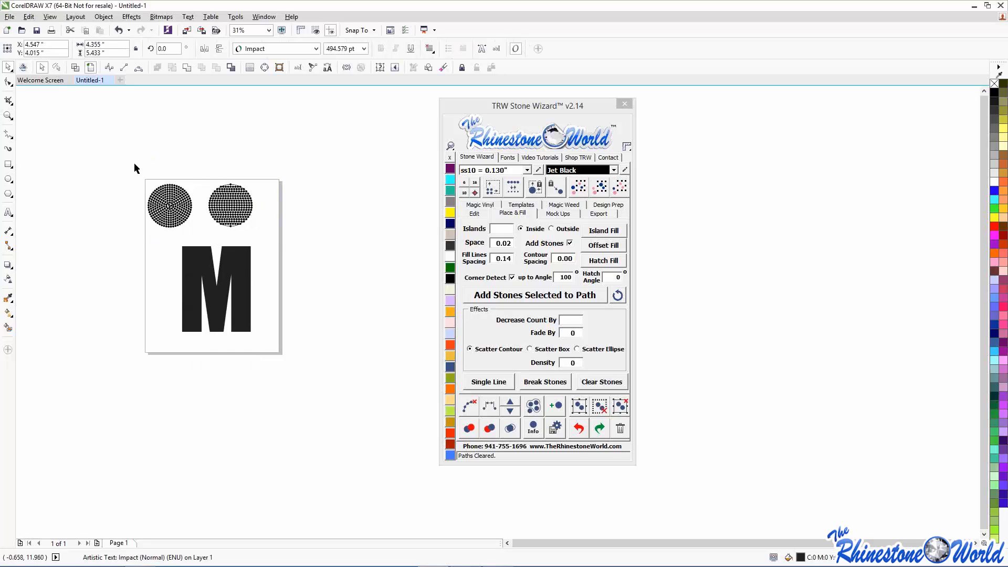
{"action": "left_click_drag", "start_coordinate": [134, 163], "coordinate": [313, 234]}
{"action": "key", "text": "Delete"}
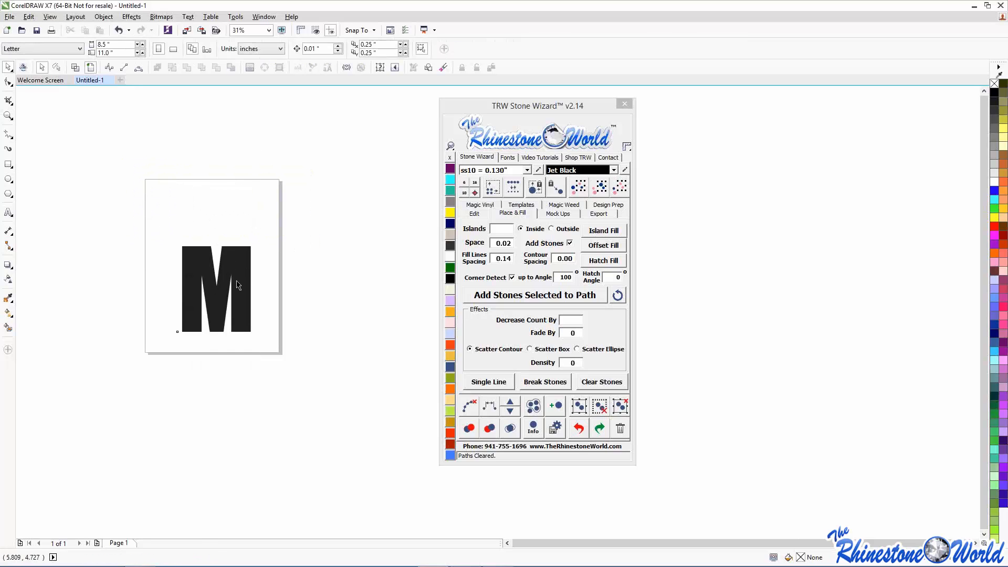
- Move the Impact M up and resize it to nearly fill the Letter page
{"action": "left_click_drag", "start_coordinate": [229, 265], "coordinate": [235, 220]}
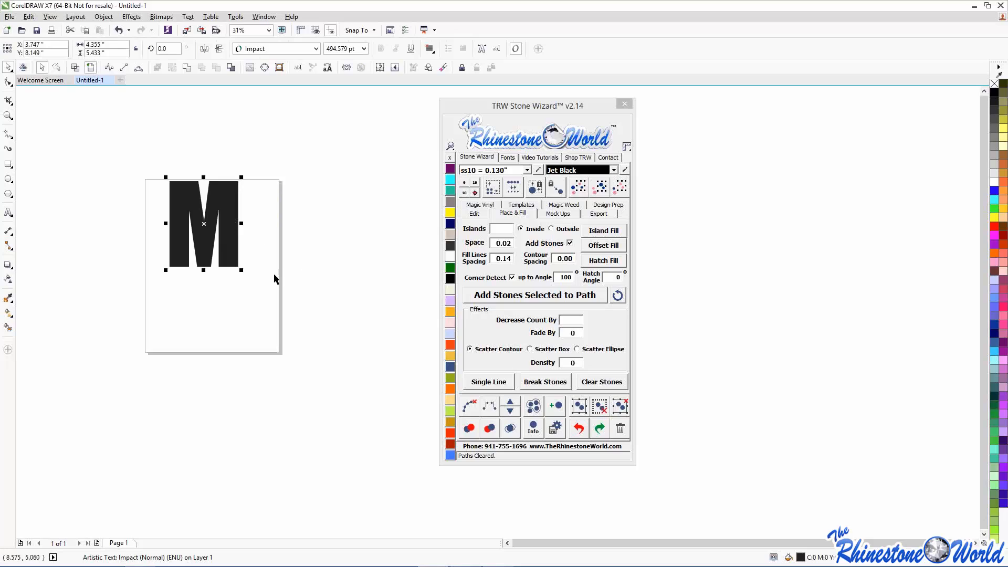
{"action": "left_click_drag", "start_coordinate": [240, 271], "coordinate": [292, 338]}
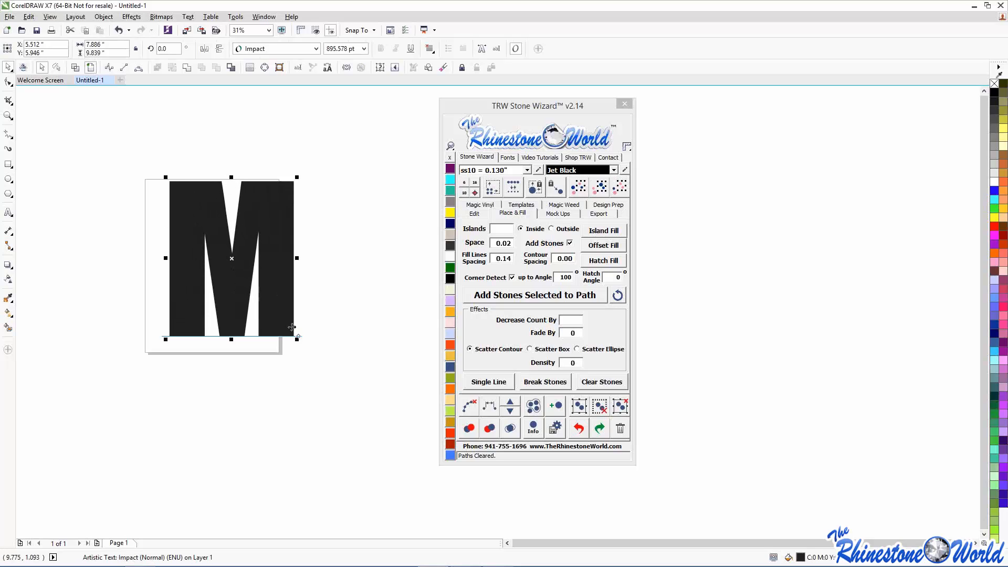
{"action": "left_click_drag", "start_coordinate": [247, 295], "coordinate": [244, 295]}
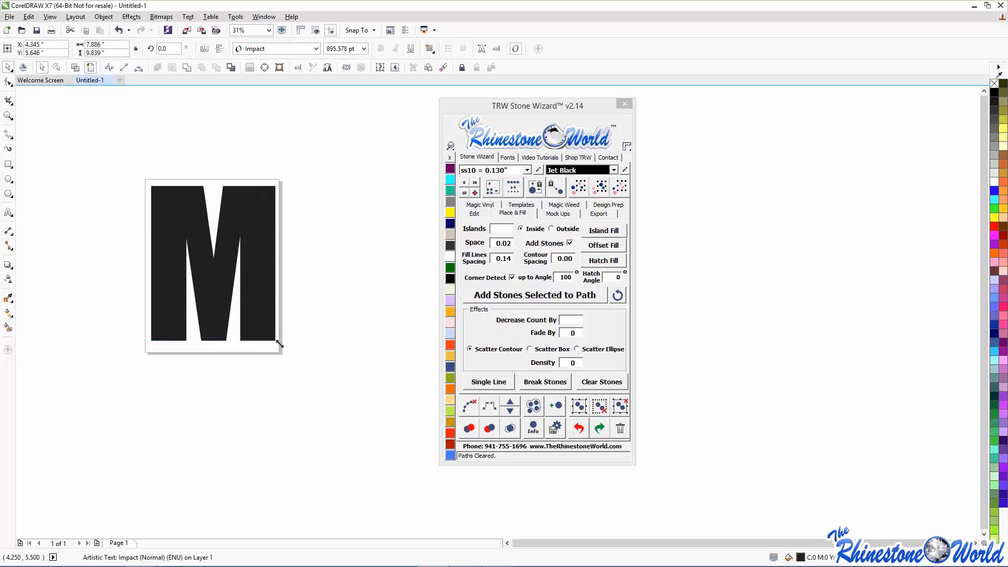
{"action": "left_click_drag", "start_coordinate": [279, 344], "coordinate": [265, 327]}
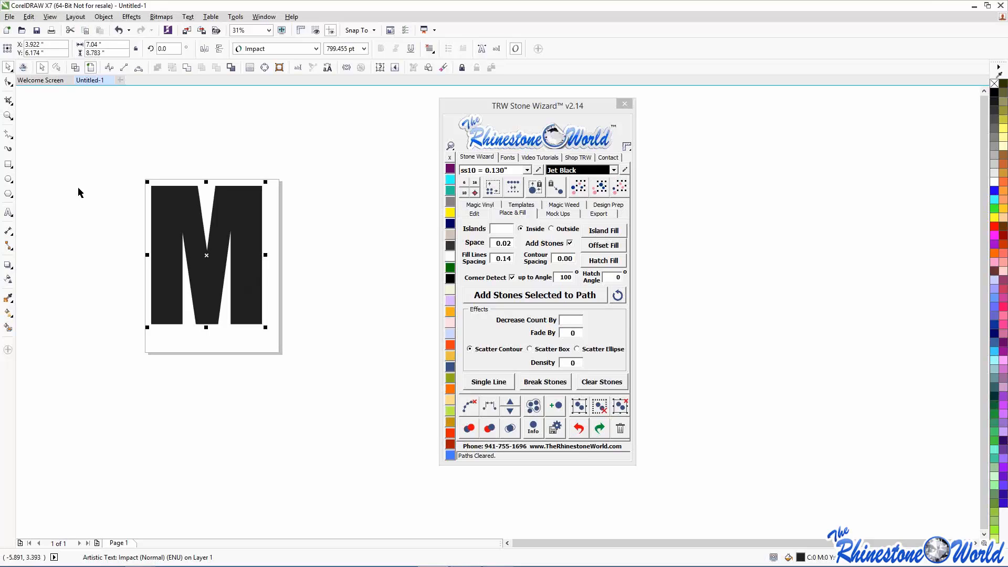
- Nudge the M, then try one outside island without stones at a trial contour spacing
{"action": "left_click_drag", "start_coordinate": [172, 223], "coordinate": [178, 226]}
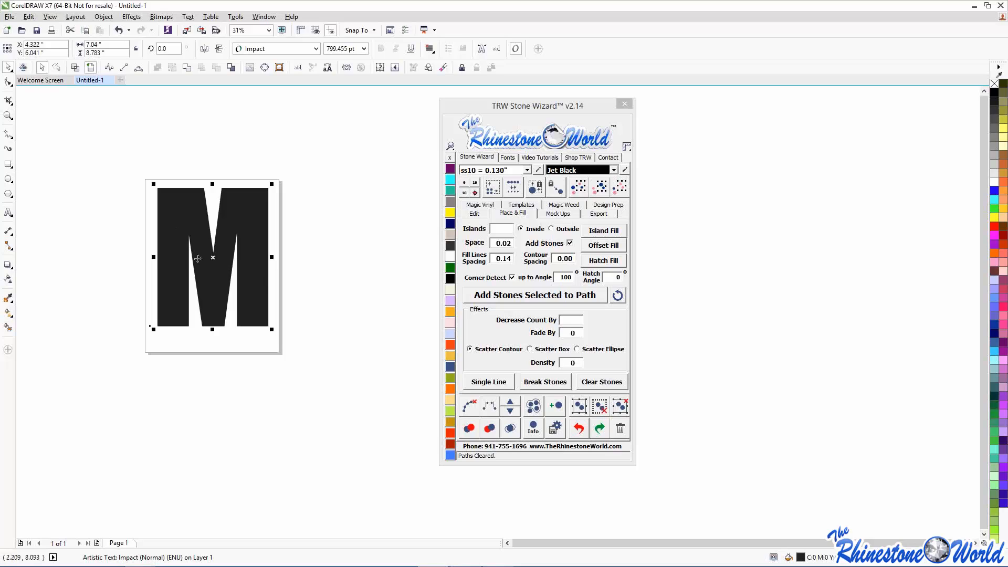
{"action": "left_click", "coordinate": [511, 231]}
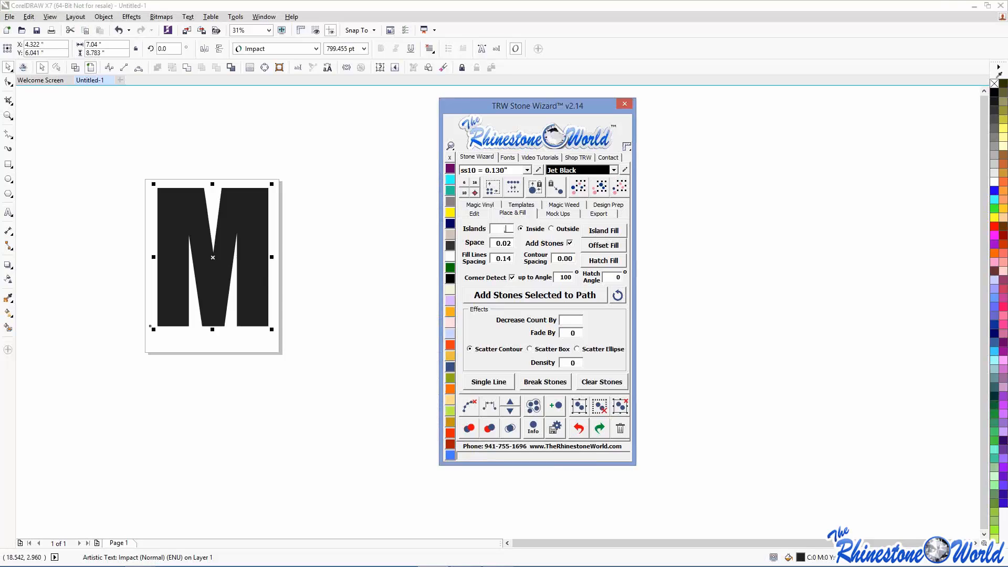
{"action": "type", "text": "1"}
{"action": "left_click", "coordinate": [570, 244]}
{"action": "left_click", "coordinate": [573, 259]}
{"action": "key", "text": "BackSpace"}
{"action": "type", "text": "7"}
{"action": "left_click", "coordinate": [560, 229]}
{"action": "left_click", "coordinate": [592, 232]}
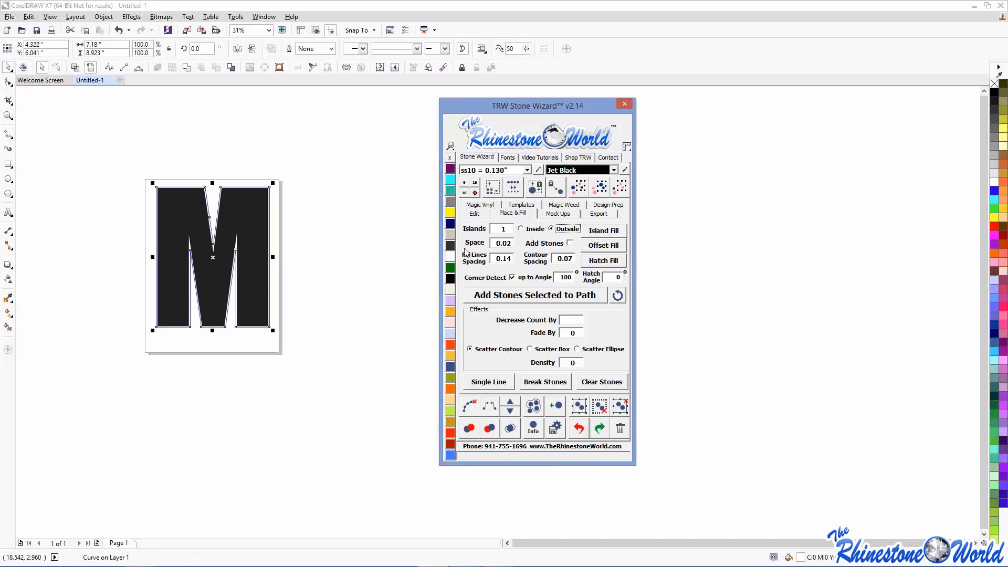
- Undo the trial island, recreate it at 0.1 contour spacing, and pick Aquamarine
{"action": "left_click", "coordinate": [577, 429]}
{"action": "double_click", "coordinate": [574, 258]}
{"action": "type", "text": "0.1"}
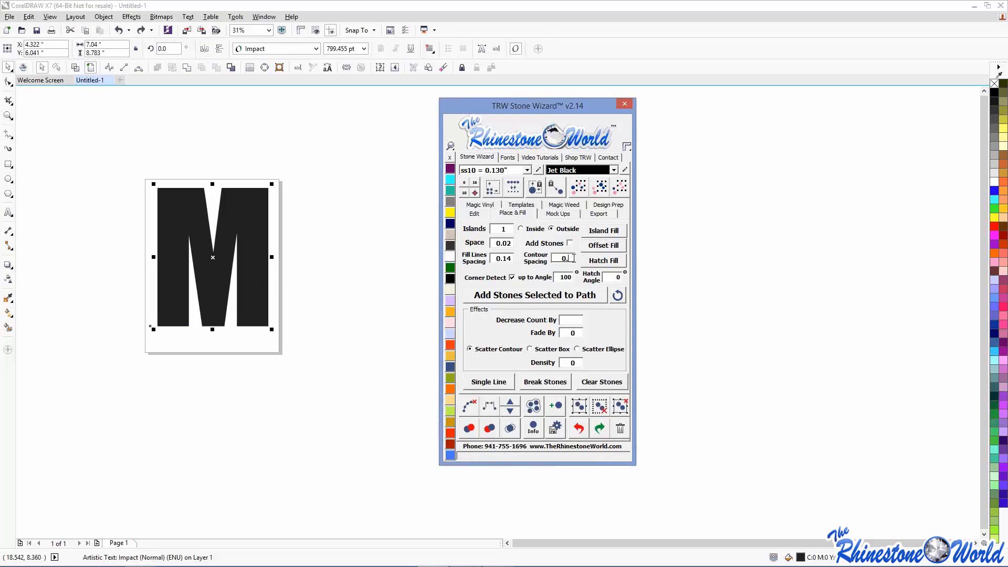
{"action": "left_click", "coordinate": [595, 230]}
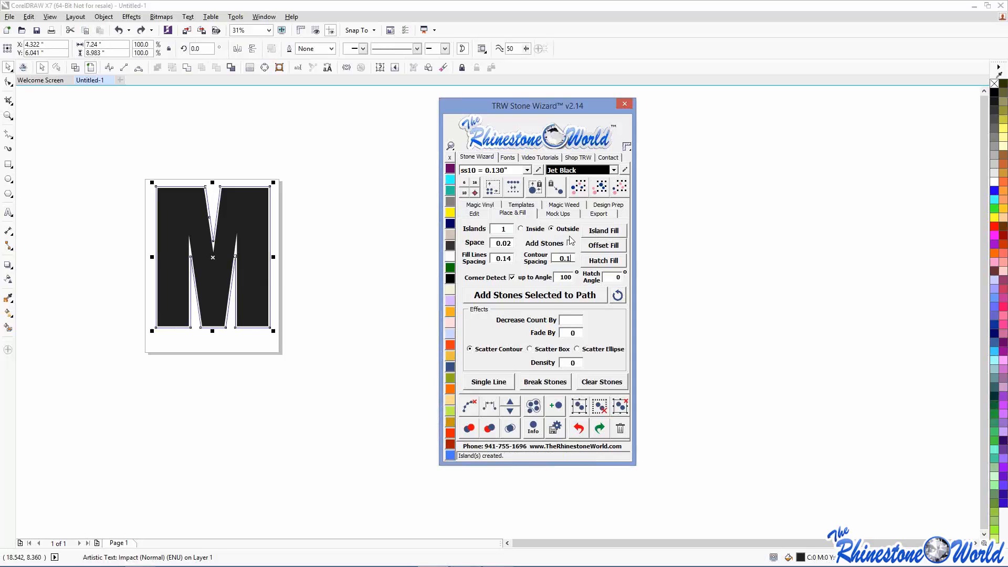
{"action": "left_click", "coordinate": [450, 179]}
- Test that the M lifts off its cyan contour, undo, then marquee-select both
{"action": "left_click", "coordinate": [241, 207]}
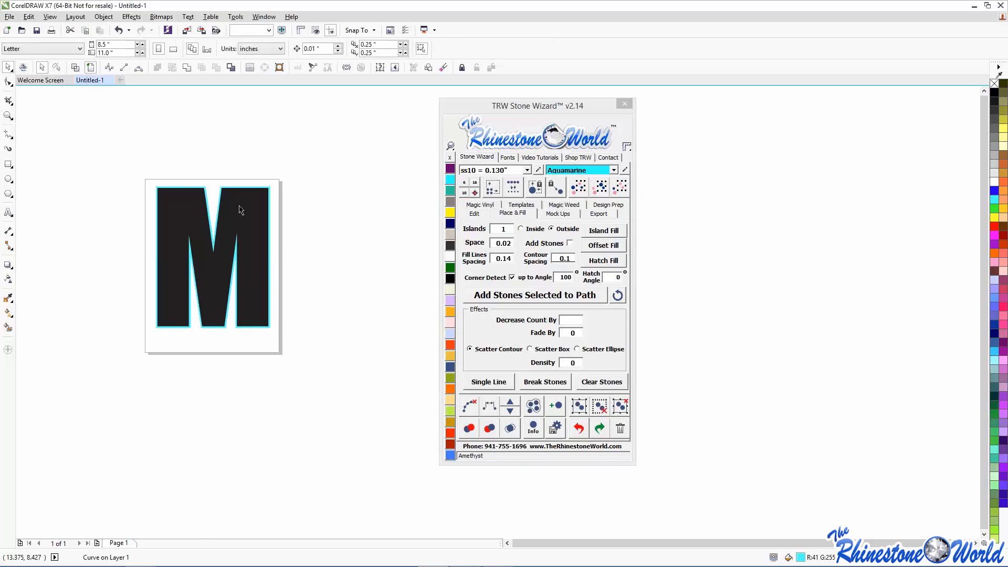
{"action": "scroll", "coordinate": [196, 188], "scroll_direction": "up", "scroll_amount": 4}
{"action": "left_click_drag", "start_coordinate": [187, 229], "coordinate": [178, 297]}
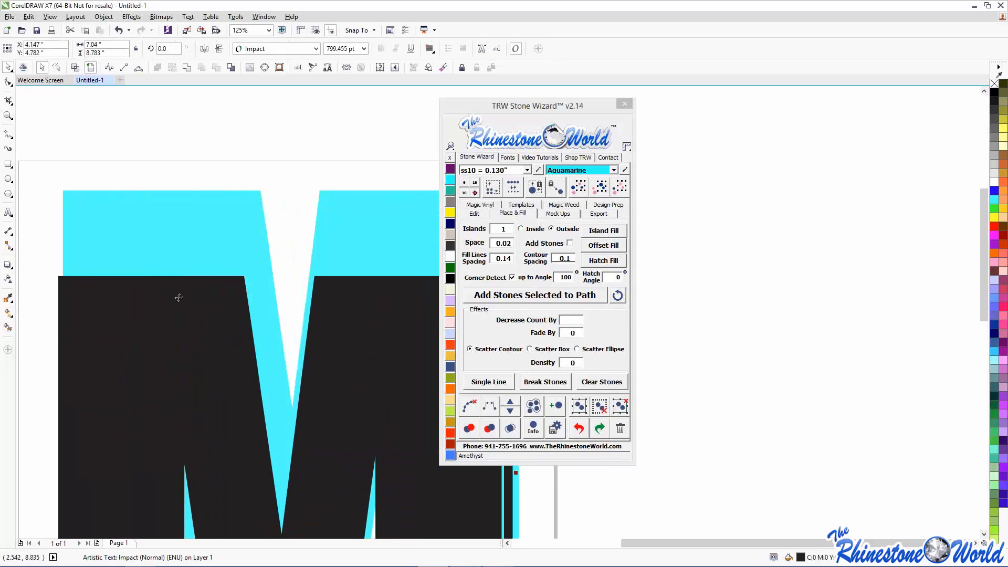
{"action": "key", "text": "ctrl+z"}
{"action": "left_click", "coordinate": [63, 156]}
{"action": "scroll", "coordinate": [62, 156], "scroll_direction": "down", "scroll_amount": 1}
{"action": "left_click_drag", "start_coordinate": [25, 140], "coordinate": [352, 512]}
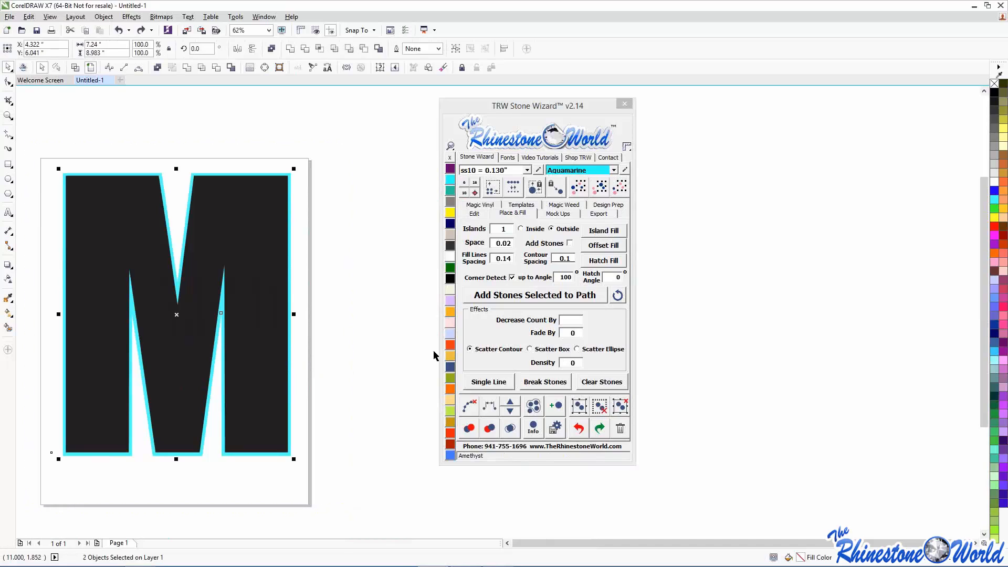
- Using the Stone Wizard Edit tools, remove stray interior nodes from the cyan contour
{"action": "left_click", "coordinate": [474, 213]}
{"action": "left_click", "coordinate": [304, 235]}
{"action": "left_click", "coordinate": [251, 282]}
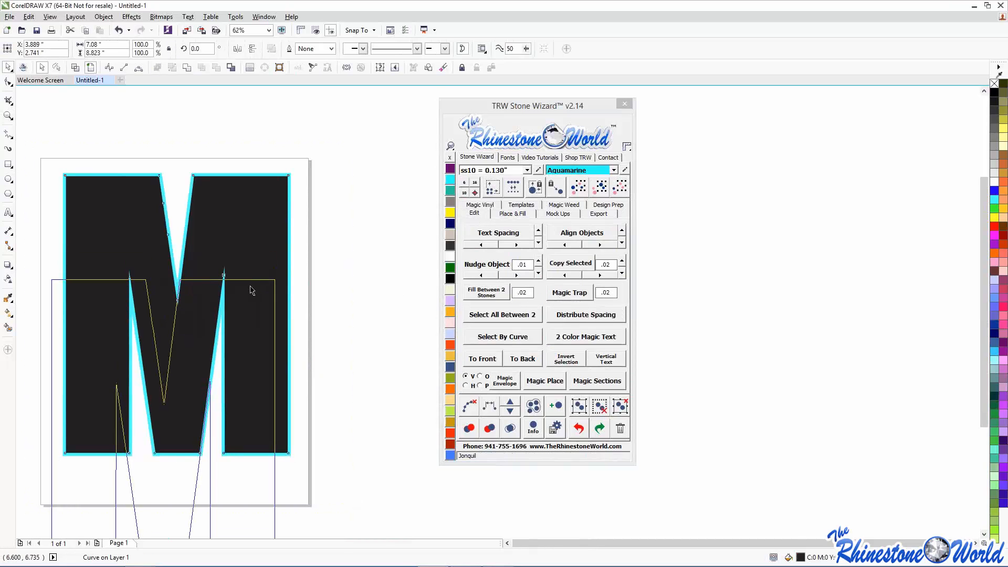
{"action": "key", "text": "ctrl+z"}
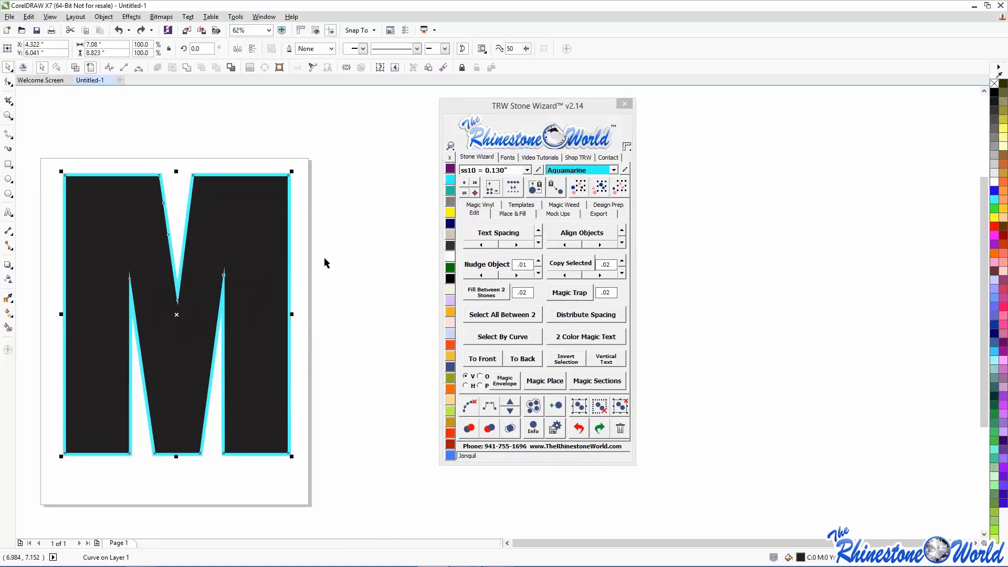
{"action": "left_click", "coordinate": [341, 254]}
{"action": "left_click", "coordinate": [290, 225]}
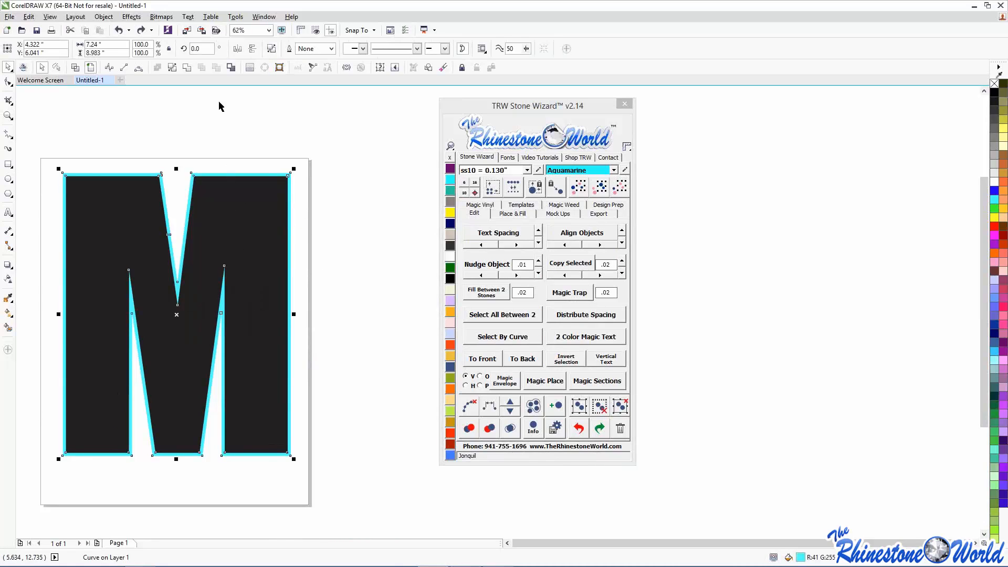
{"action": "left_click", "coordinate": [234, 68]}
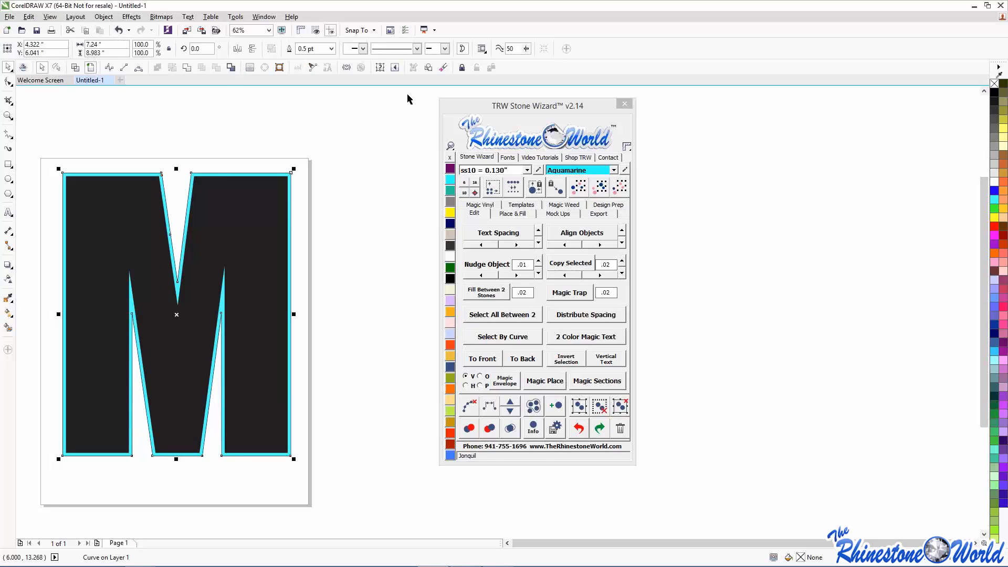
{"action": "left_click", "coordinate": [522, 214]}
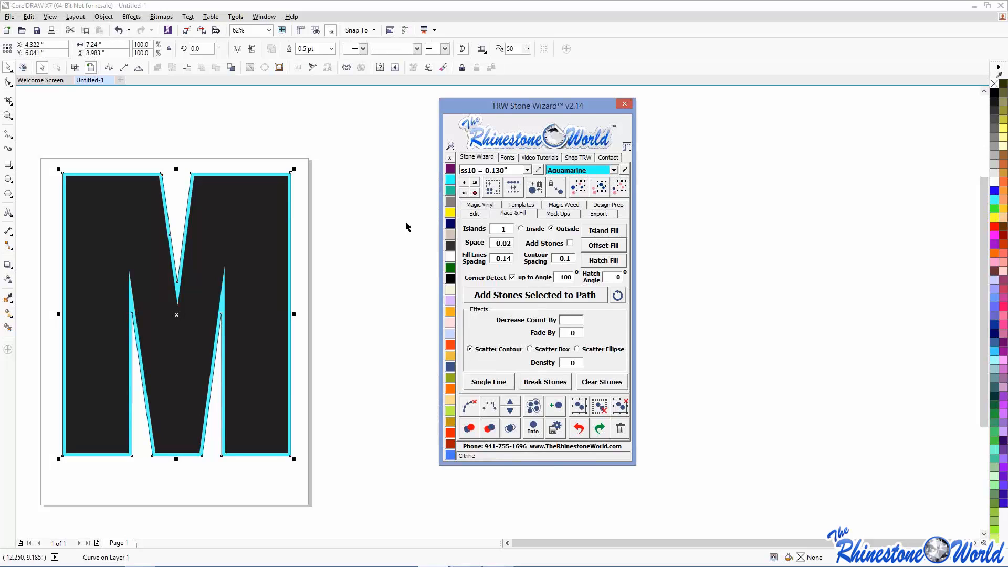
- Select the cyan contour and island-fill it with stones at 0.07 contour spacing
{"action": "left_click", "coordinate": [304, 188]}
{"action": "scroll", "coordinate": [305, 188], "scroll_direction": "up", "scroll_amount": 2}
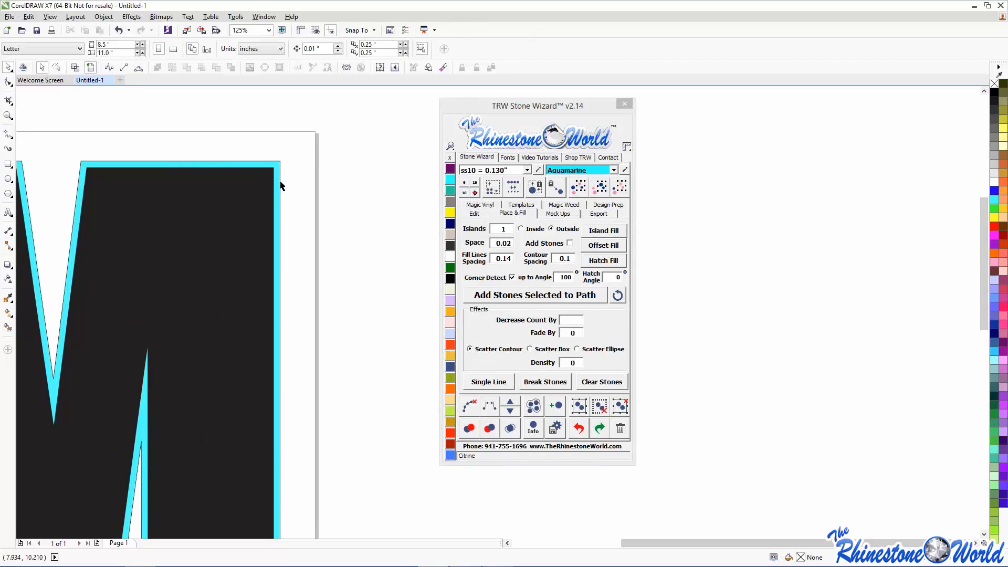
{"action": "left_click", "coordinate": [279, 184]}
{"action": "left_click", "coordinate": [573, 257]}
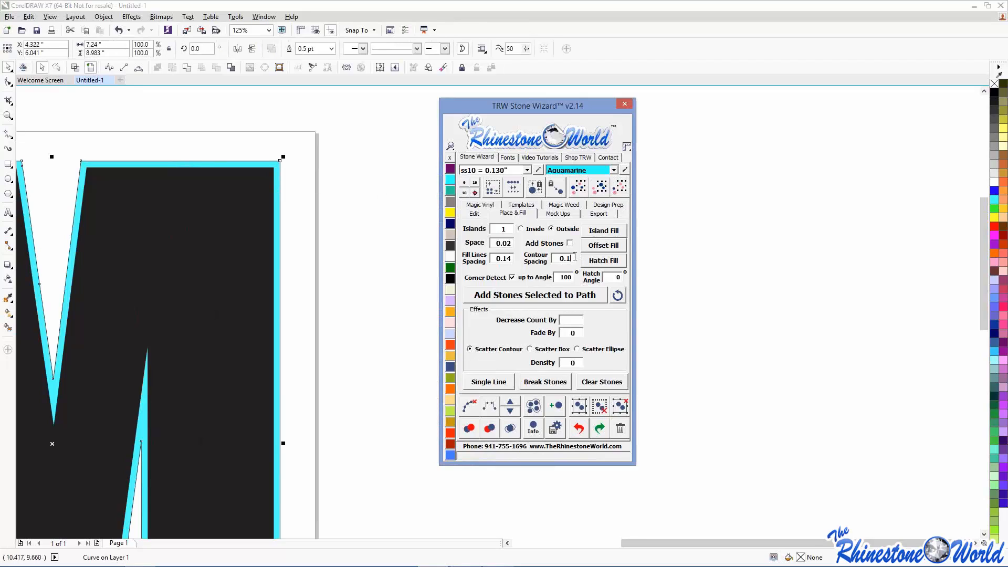
{"action": "key", "text": "BackSpace"}
{"action": "type", "text": "07"}
{"action": "left_click", "coordinate": [571, 245]}
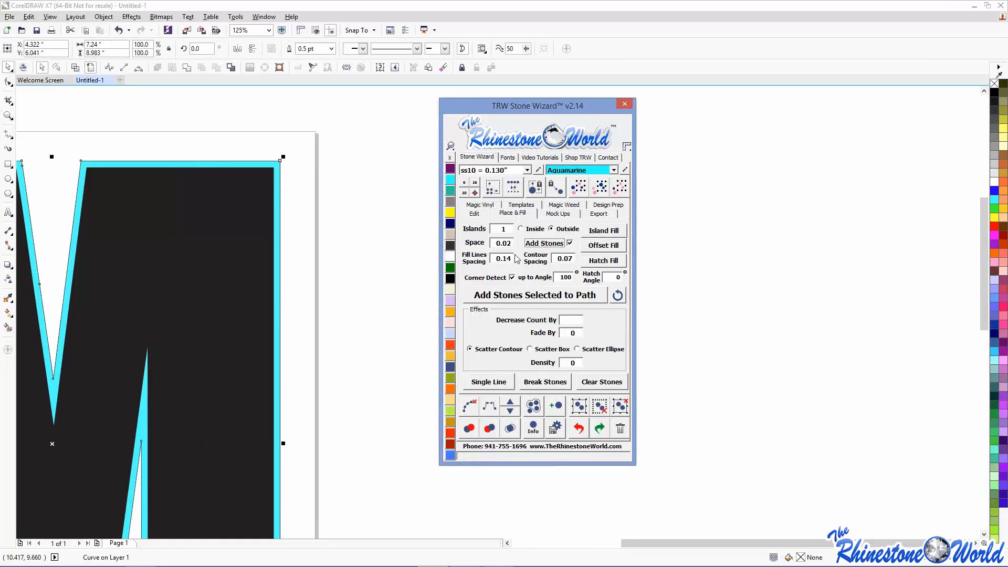
{"action": "left_click", "coordinate": [605, 230]}
- Zoom out to the whole page and marquee-select the stoned M to inspect it
{"action": "key", "text": "shift+F4"}
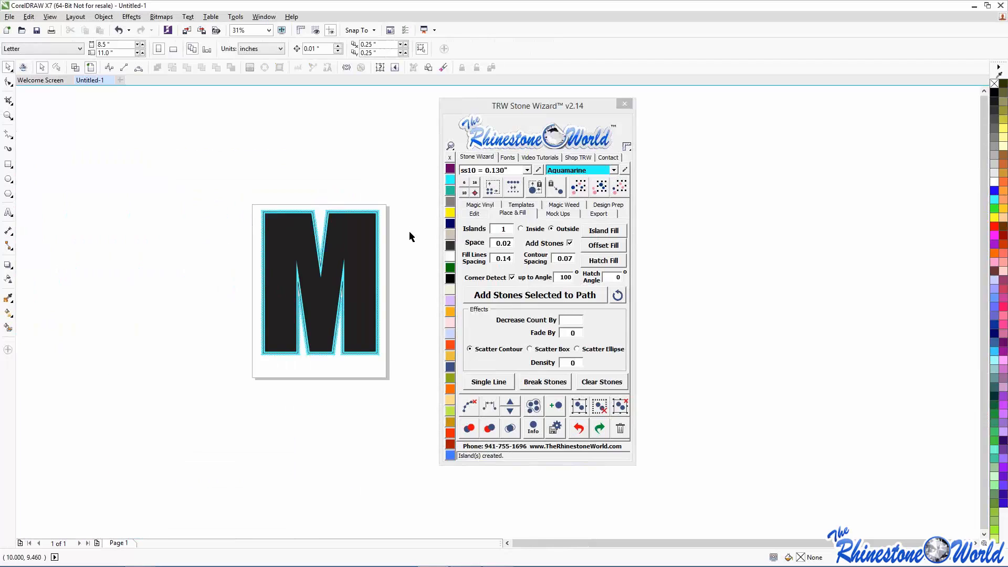
{"action": "scroll", "coordinate": [407, 258], "scroll_direction": "up", "scroll_amount": 1}
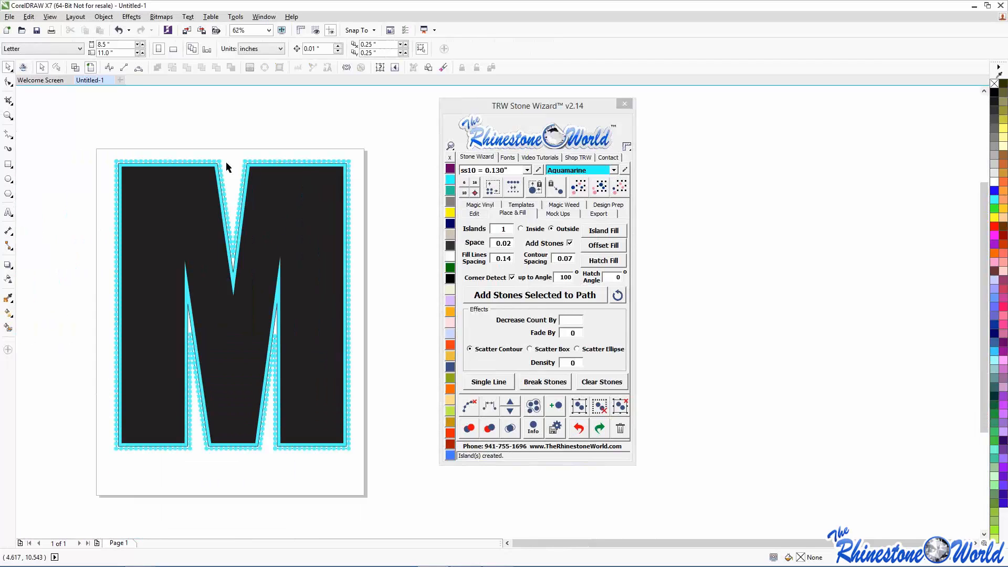
{"action": "scroll", "coordinate": [156, 151], "scroll_direction": "up", "scroll_amount": 2}
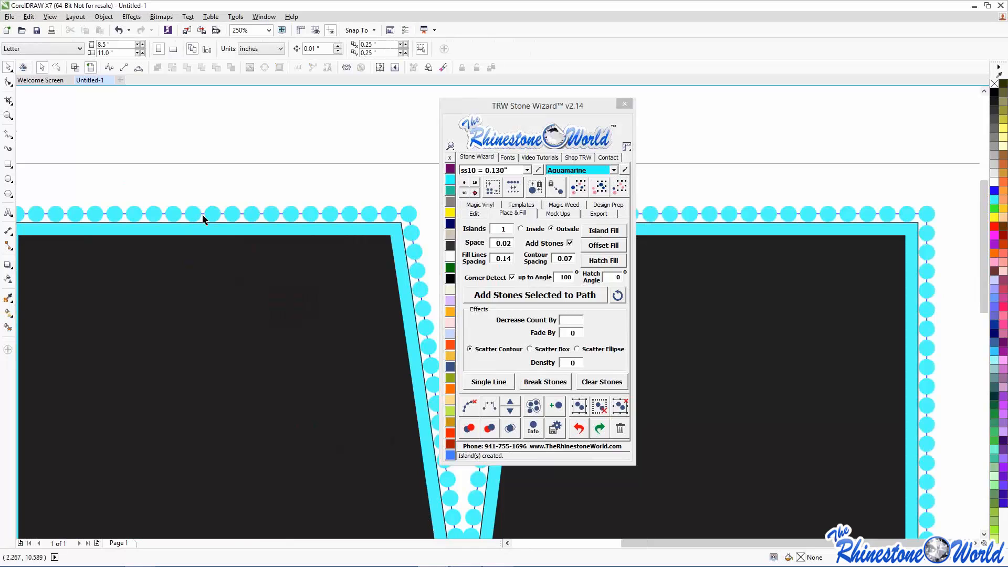
{"action": "scroll", "coordinate": [204, 219], "scroll_direction": "down", "scroll_amount": 2}
{"action": "left_click_drag", "start_coordinate": [141, 195], "coordinate": [405, 509]}
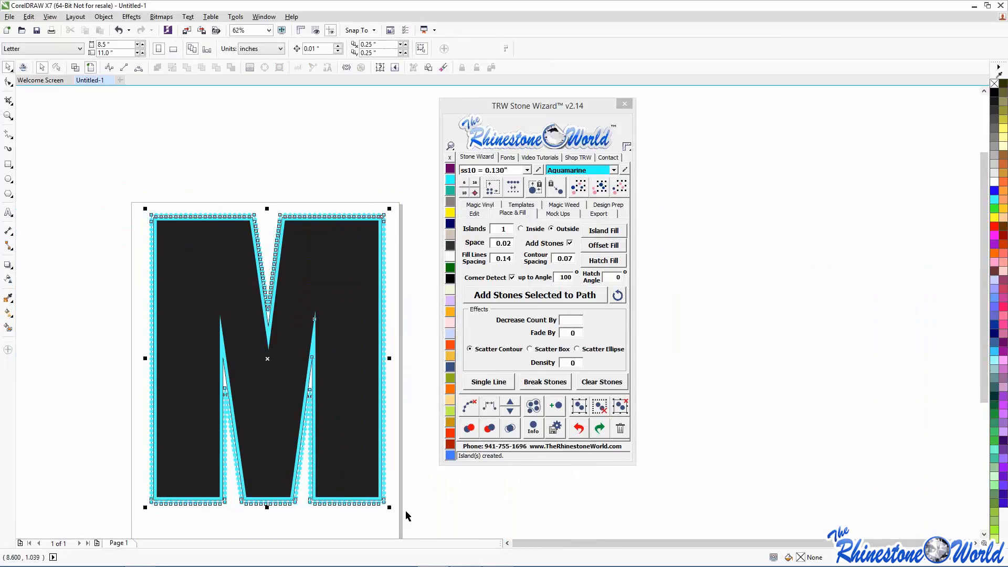
{"action": "left_click", "coordinate": [425, 374]}
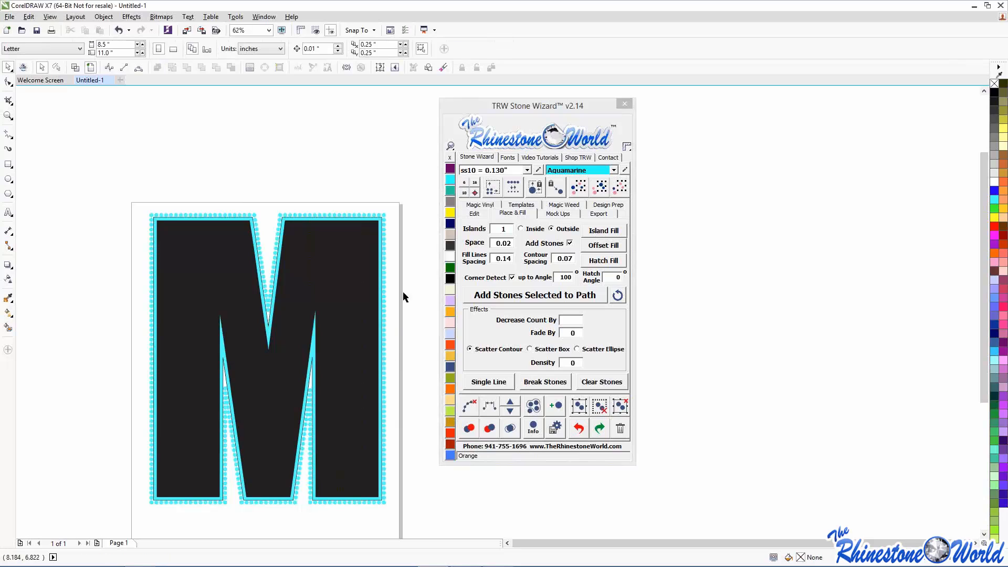
- Select the letter, accidentally fill it Citrine yellow, and undo that fill
{"action": "left_click_drag", "start_coordinate": [131, 196], "coordinate": [445, 520]}
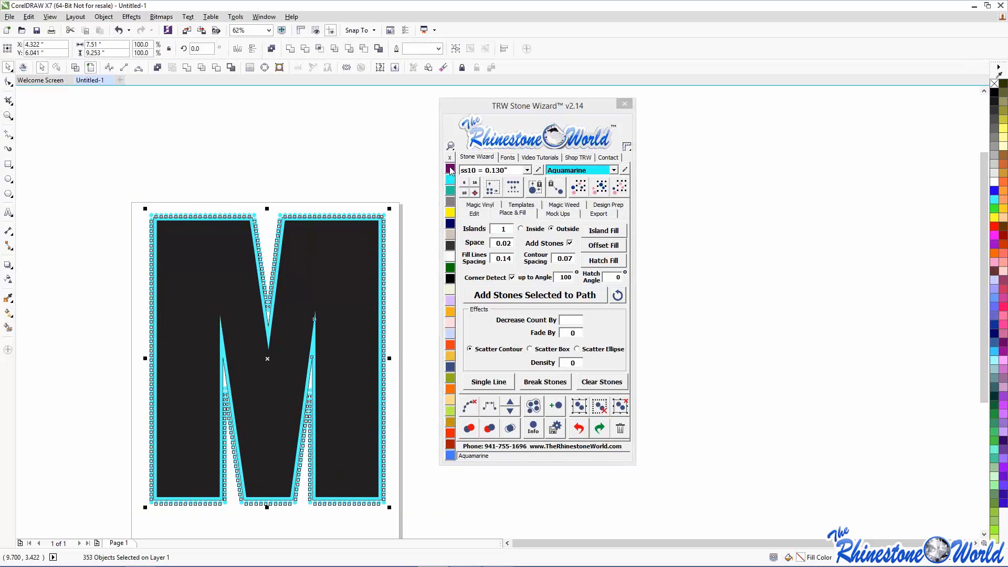
{"action": "left_click", "coordinate": [351, 182]}
{"action": "scroll", "coordinate": [326, 199], "scroll_direction": "up", "scroll_amount": 4}
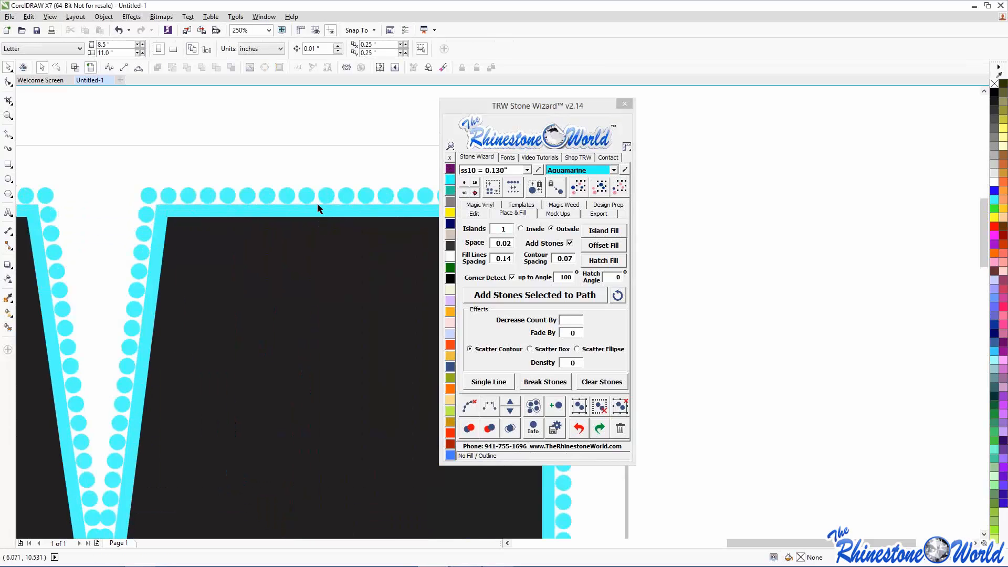
{"action": "left_click", "coordinate": [317, 208]}
{"action": "left_click", "coordinate": [450, 212]}
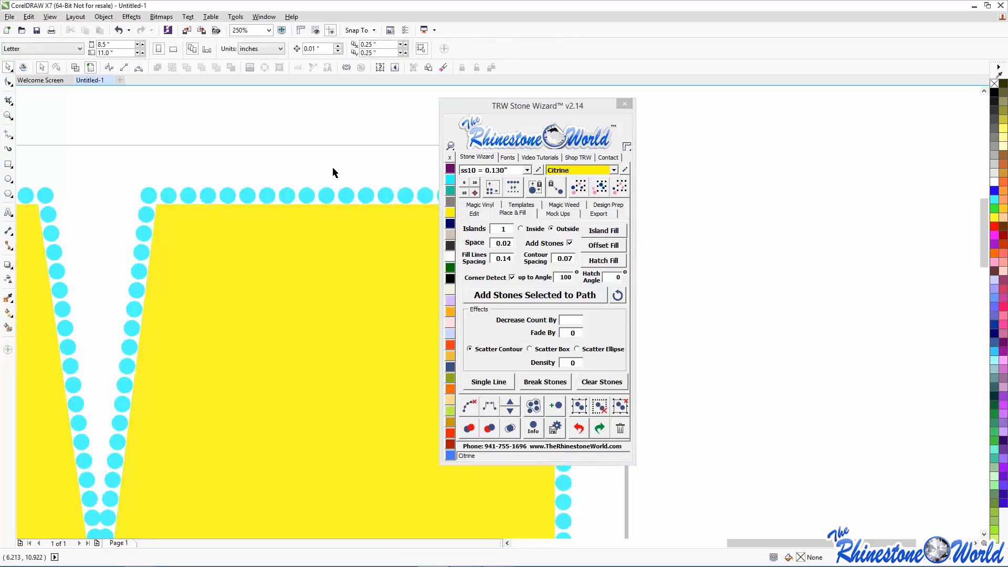
{"action": "left_click", "coordinate": [292, 278]}
{"action": "key", "text": "ctrl+z"}
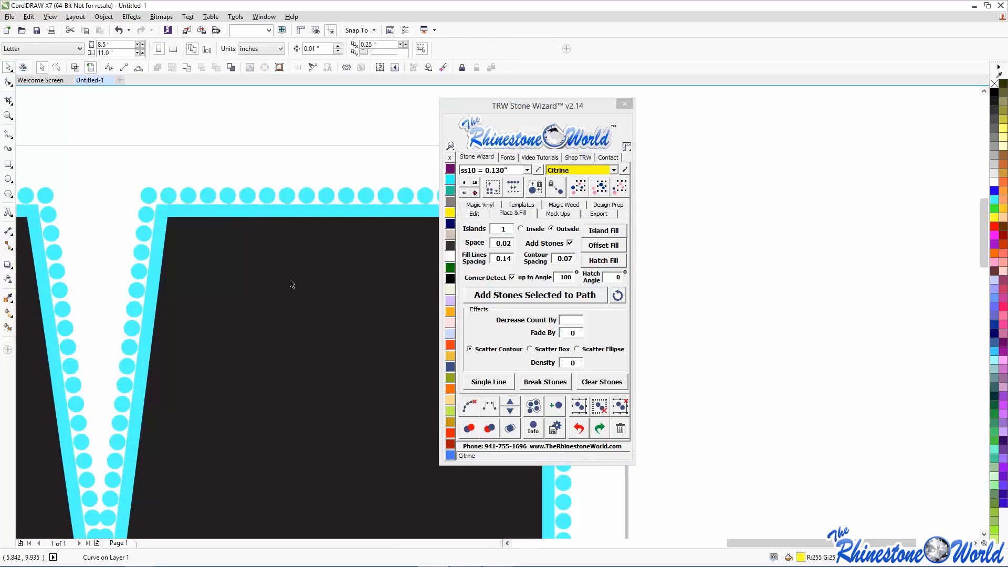
- Colour the cyan contour band Citrine yellow and check the bordered M
{"action": "left_click", "coordinate": [446, 212]}
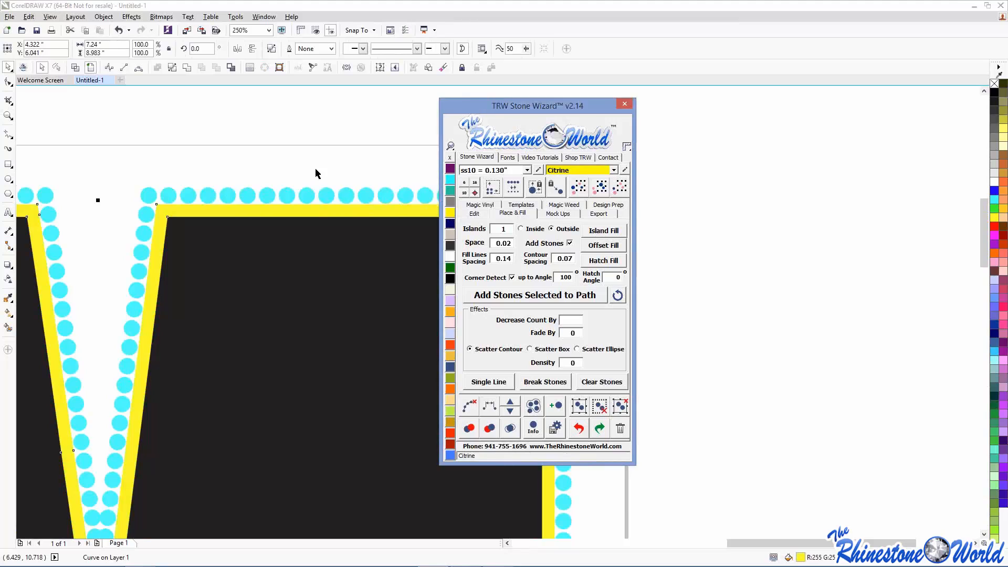
{"action": "left_click", "coordinate": [303, 165]}
{"action": "scroll", "coordinate": [303, 165], "scroll_direction": "down", "scroll_amount": 2}
{"action": "left_click", "coordinate": [307, 202]}
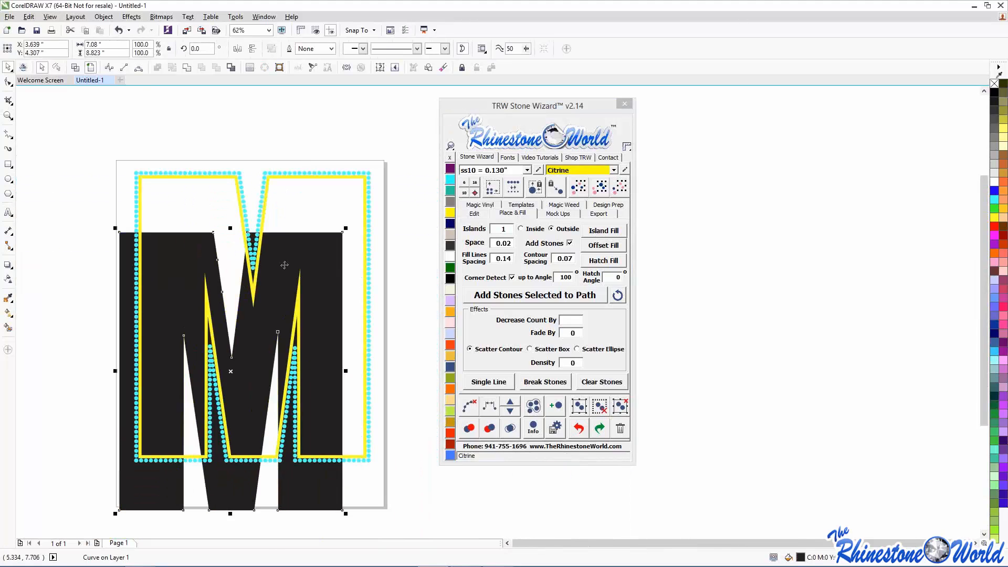
{"action": "left_click", "coordinate": [76, 127]}
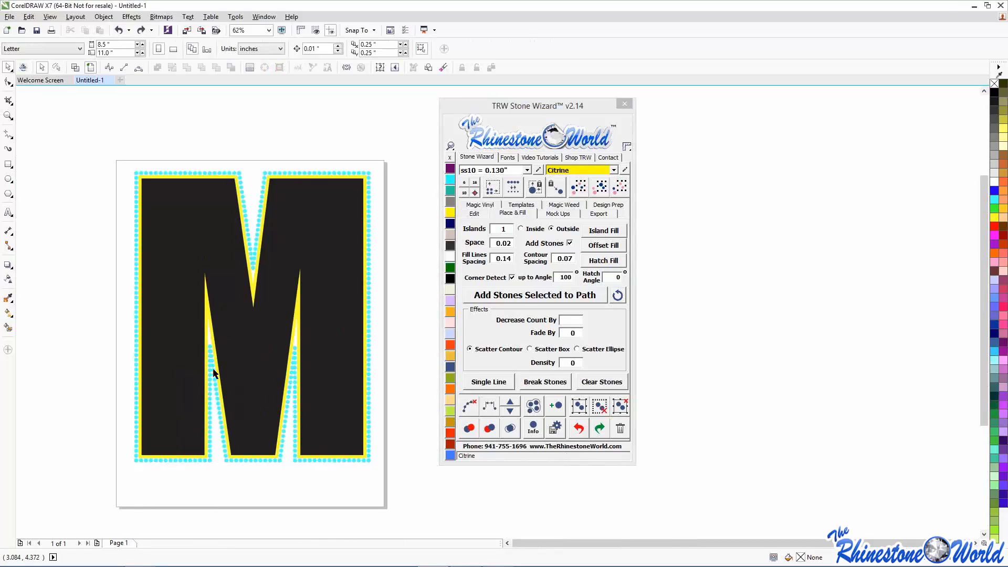
{"action": "scroll", "coordinate": [213, 371], "scroll_direction": "up", "scroll_amount": 5}
{"action": "scroll", "coordinate": [193, 345], "scroll_direction": "down", "scroll_amount": 6}
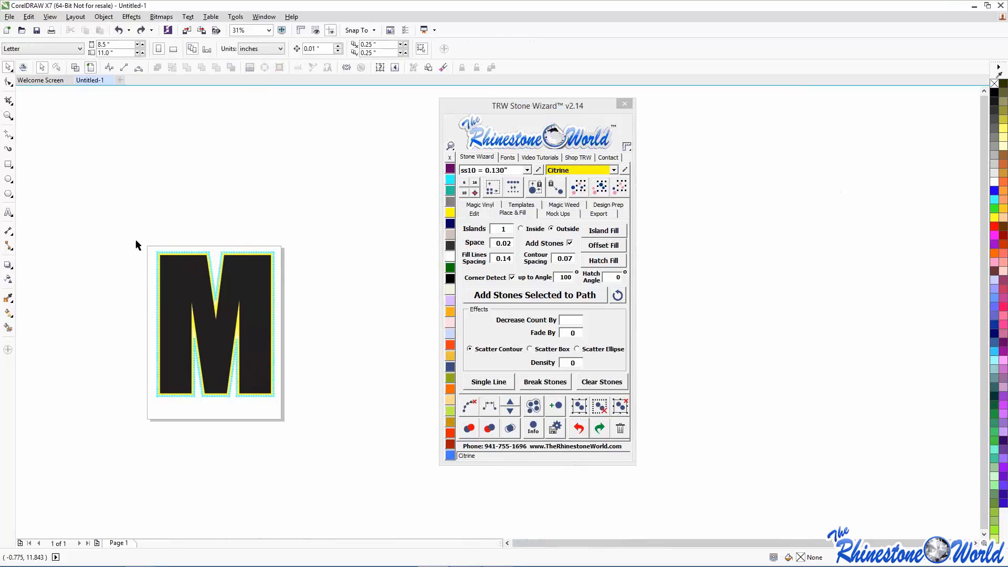
- Select all same-size stones from a top-left stone, then clear the selection
{"action": "left_click", "coordinate": [157, 257]}
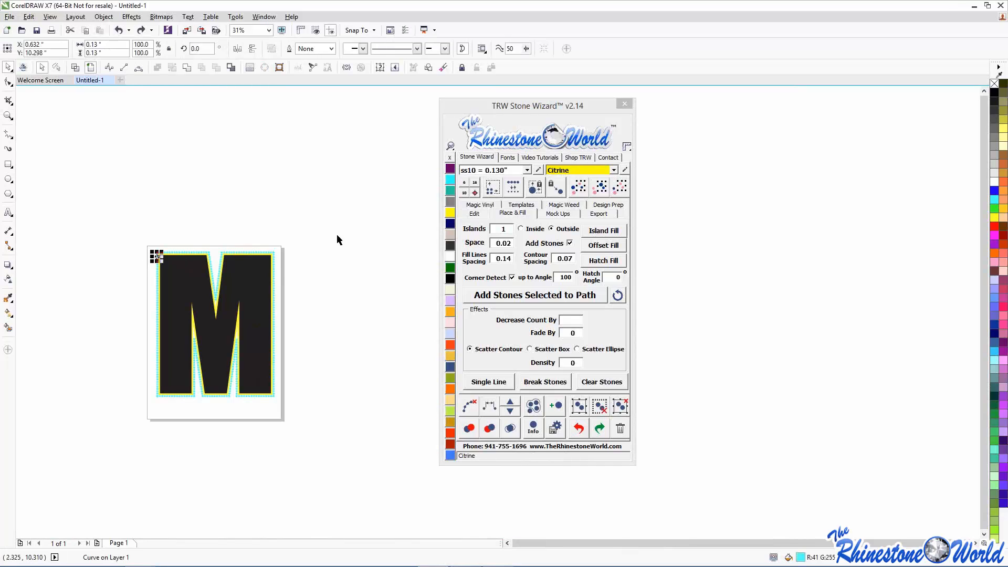
{"action": "left_click", "coordinate": [580, 188]}
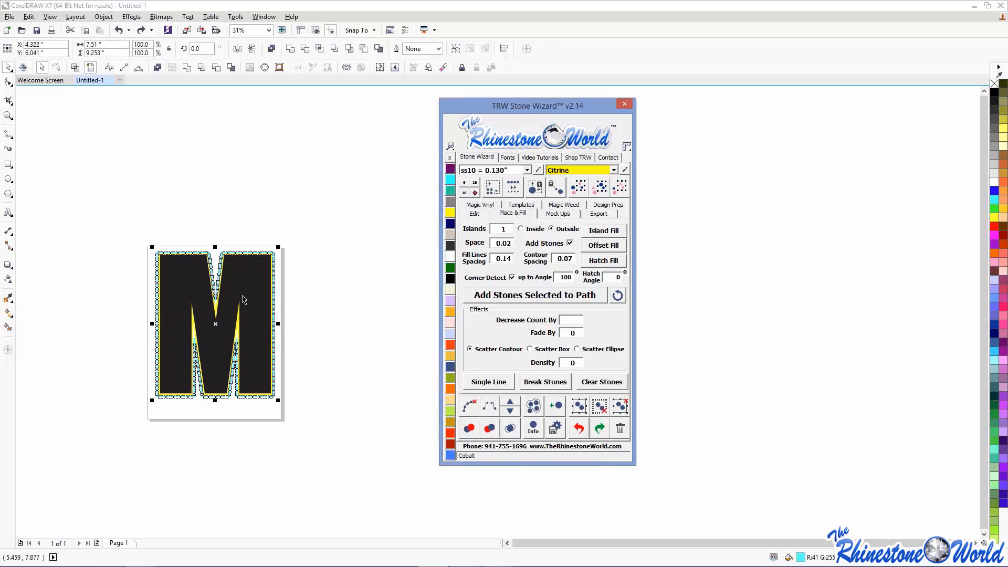
{"action": "left_click", "coordinate": [367, 283]}
- Select all stones matching one stone's colour and mark overlapping stones; none turn red
{"action": "scroll", "coordinate": [241, 272], "scroll_direction": "up", "scroll_amount": 4}
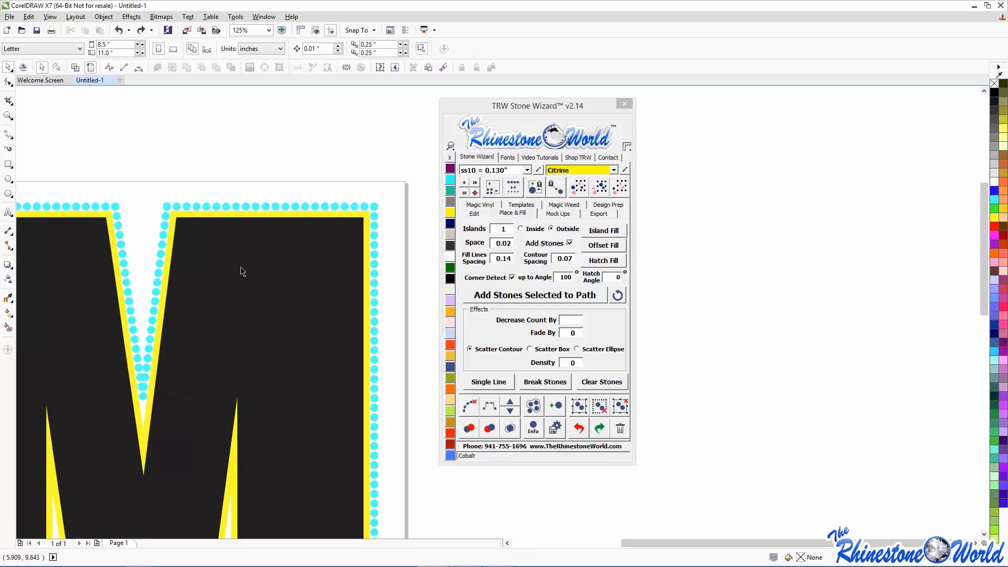
{"action": "left_click", "coordinate": [205, 207]}
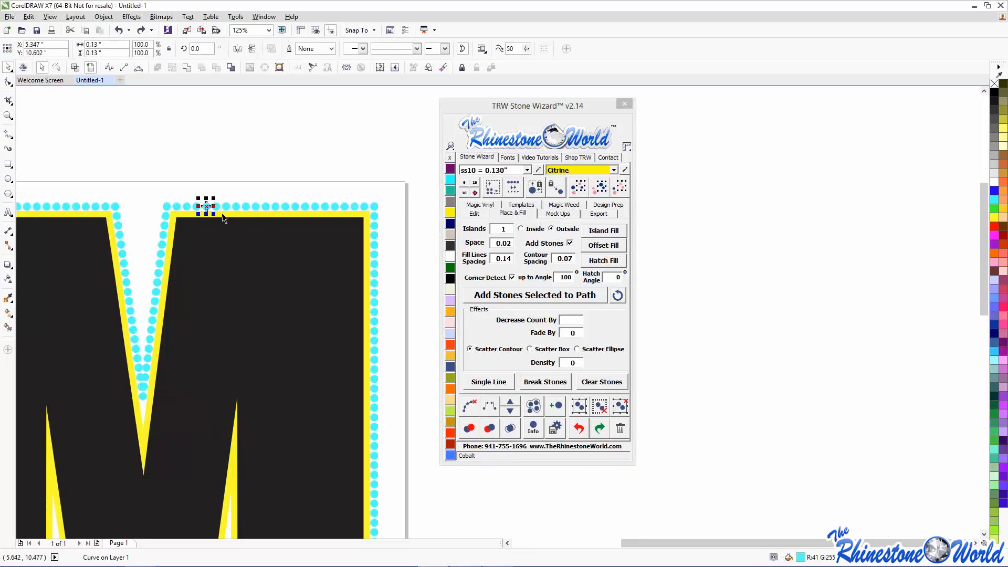
{"action": "left_click", "coordinate": [601, 187]}
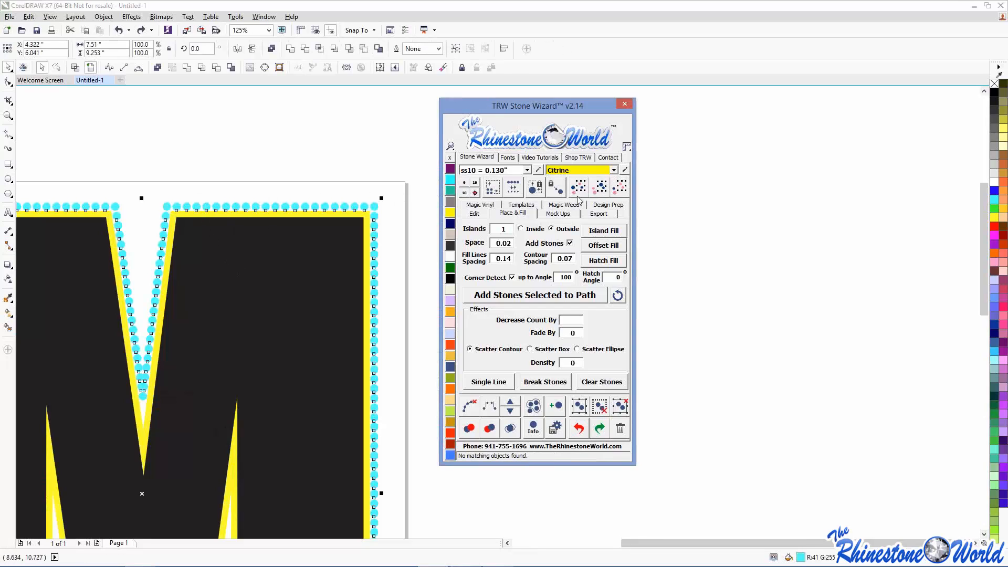
{"action": "left_click", "coordinate": [508, 429]}
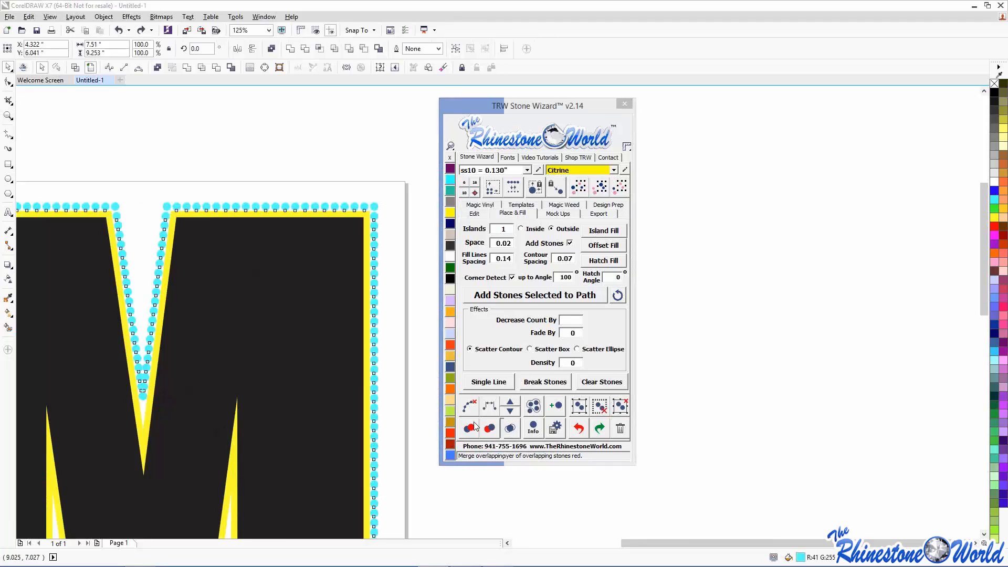
{"action": "left_click", "coordinate": [423, 408]}
{"action": "scroll", "coordinate": [423, 408], "scroll_direction": "down", "scroll_amount": 4}
{"action": "scroll", "coordinate": [372, 472], "scroll_direction": "up", "scroll_amount": 3}
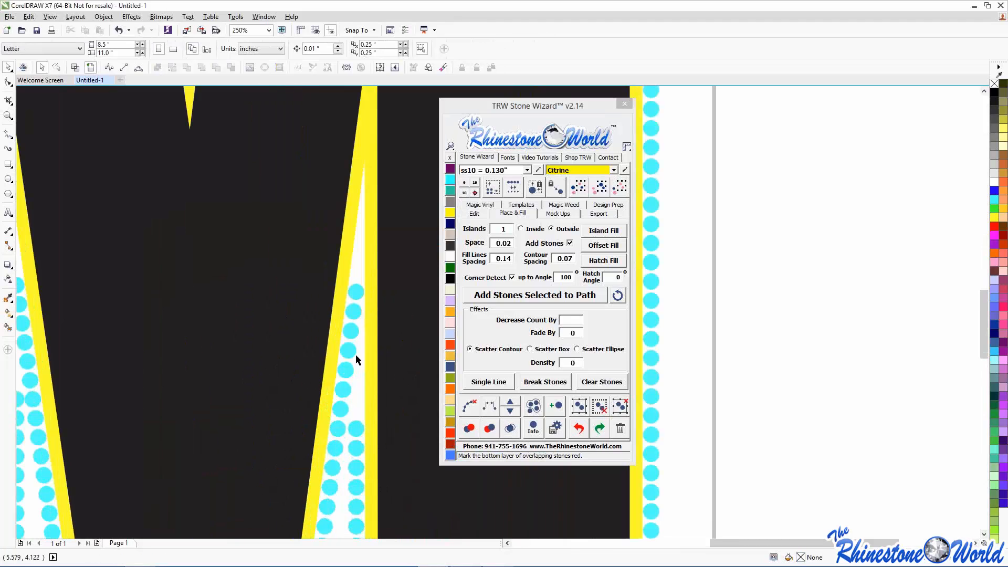
{"action": "scroll", "coordinate": [357, 336], "scroll_direction": "down", "scroll_amount": 2}
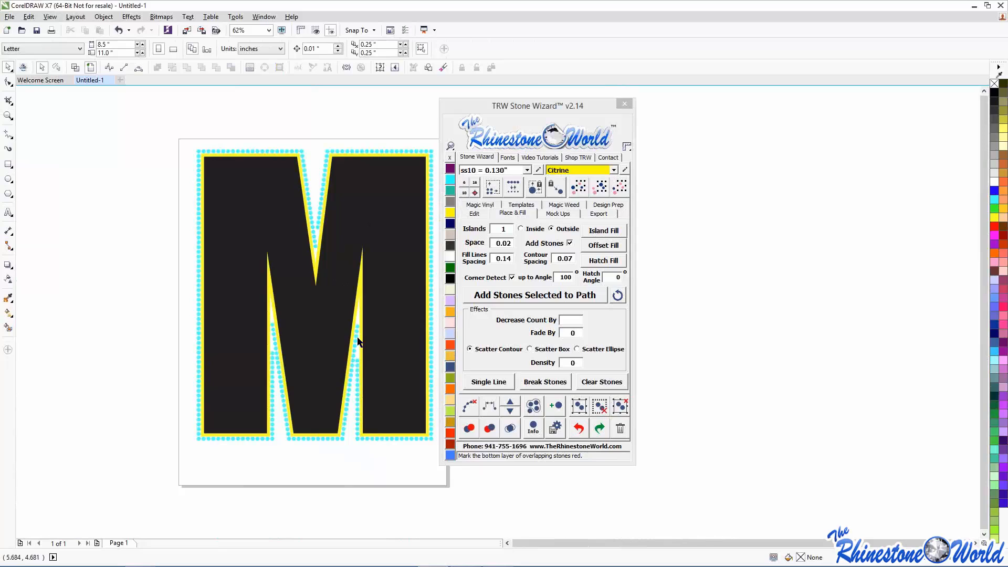
{"action": "scroll", "coordinate": [357, 341], "scroll_direction": "down", "scroll_amount": 2}
{"action": "scroll", "coordinate": [389, 320], "scroll_direction": "up", "scroll_amount": 2}
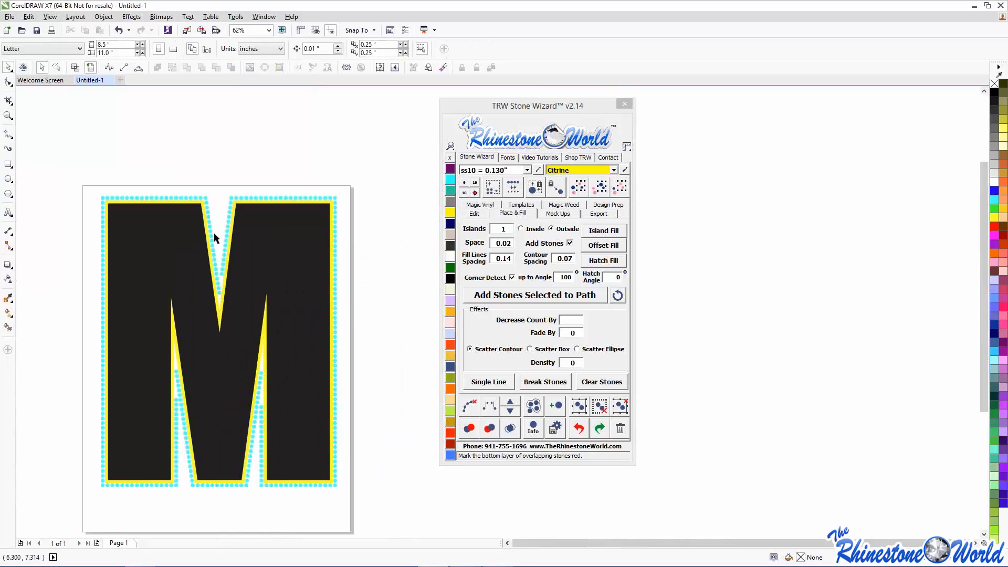
{"action": "scroll", "coordinate": [220, 225], "scroll_direction": "down", "scroll_amount": 2}
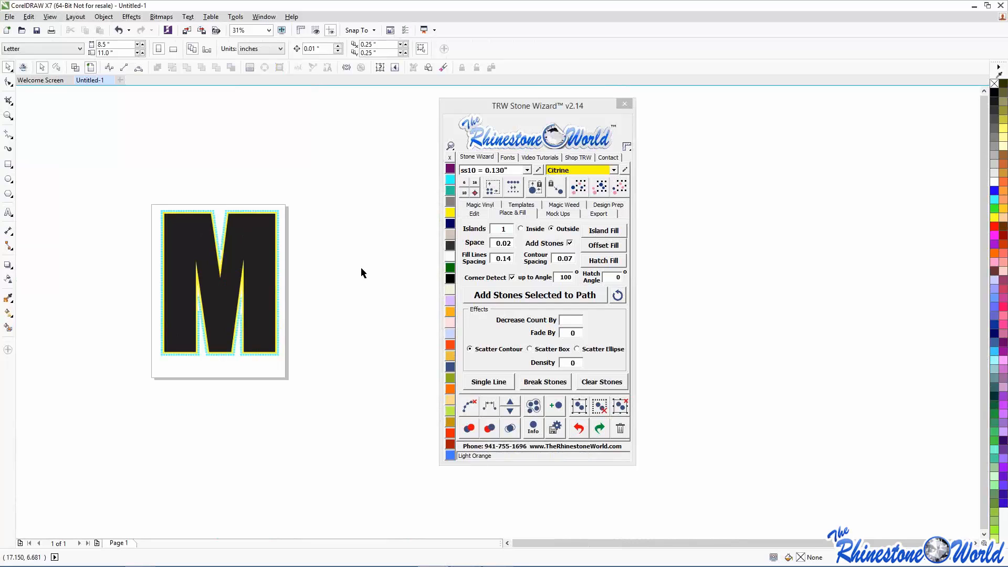
{"action": "scroll", "coordinate": [491, 170], "scroll_direction": "up", "scroll_amount": 2}
{"action": "scroll", "coordinate": [490, 170], "scroll_direction": "down", "scroll_amount": 2}
{"action": "scroll", "coordinate": [232, 203], "scroll_direction": "up", "scroll_amount": 2}
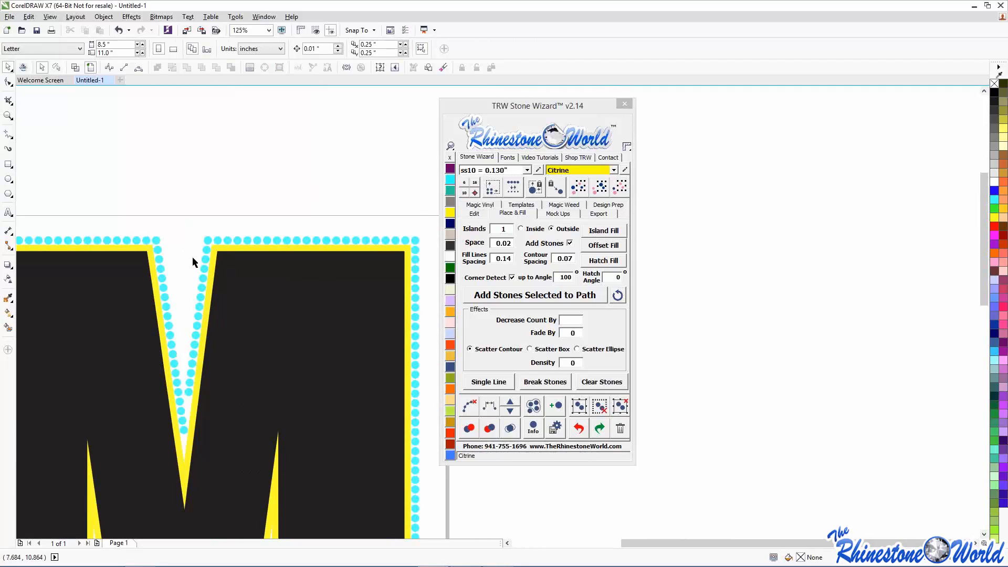
{"action": "scroll", "coordinate": [275, 192], "scroll_direction": "up", "scroll_amount": 2}
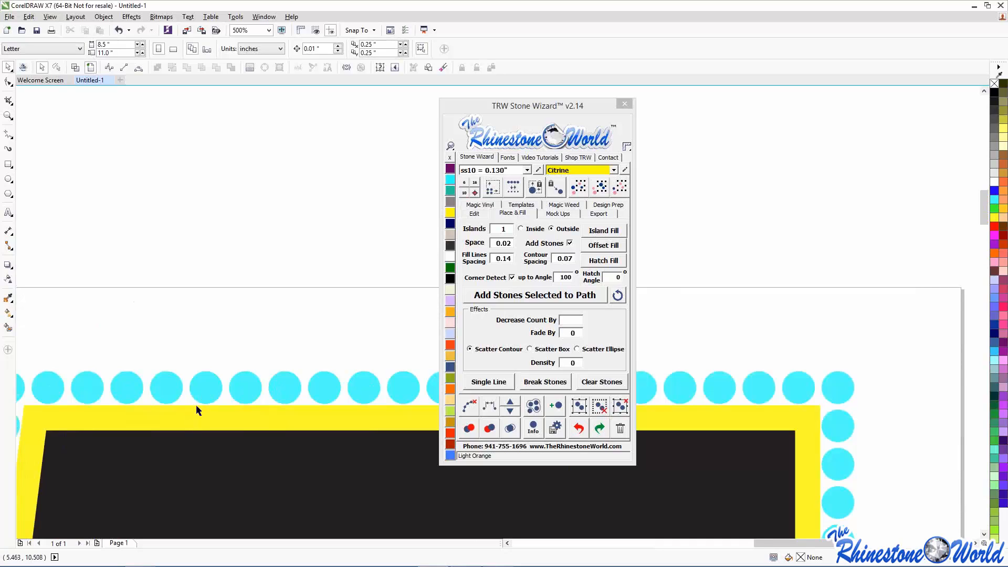
{"action": "scroll", "coordinate": [143, 389], "scroll_direction": "down", "scroll_amount": 2}
{"action": "scroll", "coordinate": [144, 388], "scroll_direction": "down", "scroll_amount": 2}
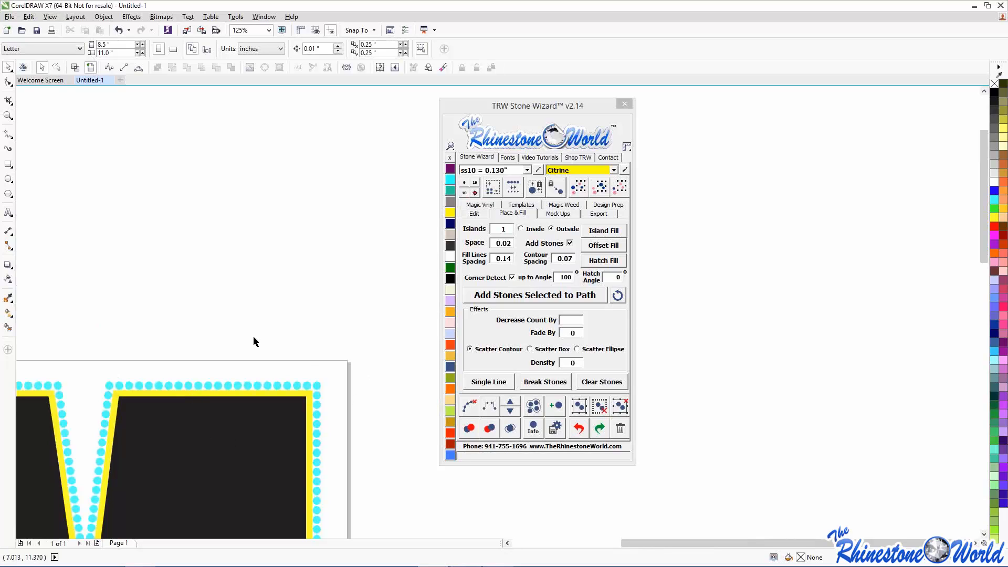
{"action": "scroll", "coordinate": [194, 403], "scroll_direction": "up", "scroll_amount": 2}
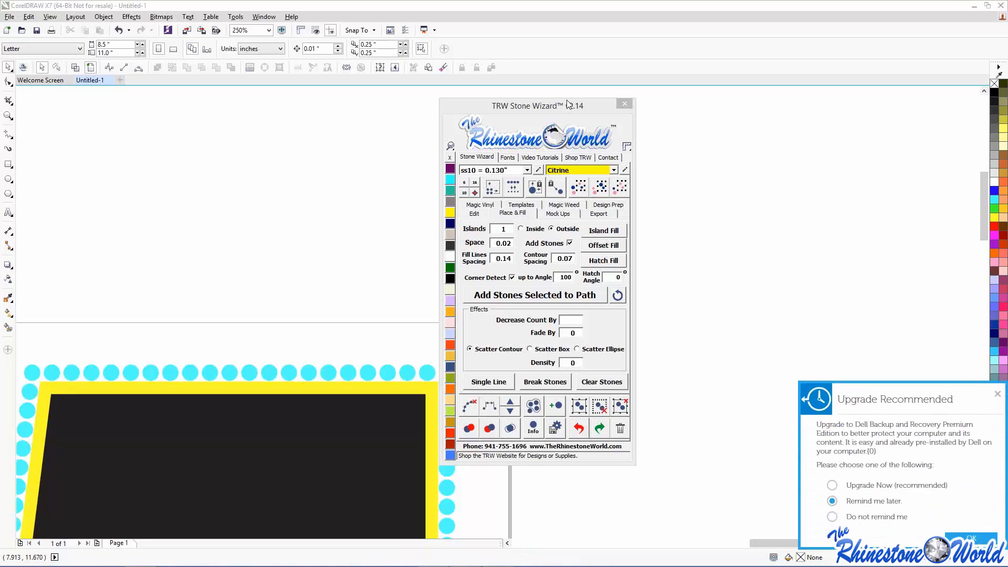
- Move the Stone Wizard panel up and right, and close the Dell upgrade notification
{"action": "left_click_drag", "start_coordinate": [567, 103], "coordinate": [609, 59]}
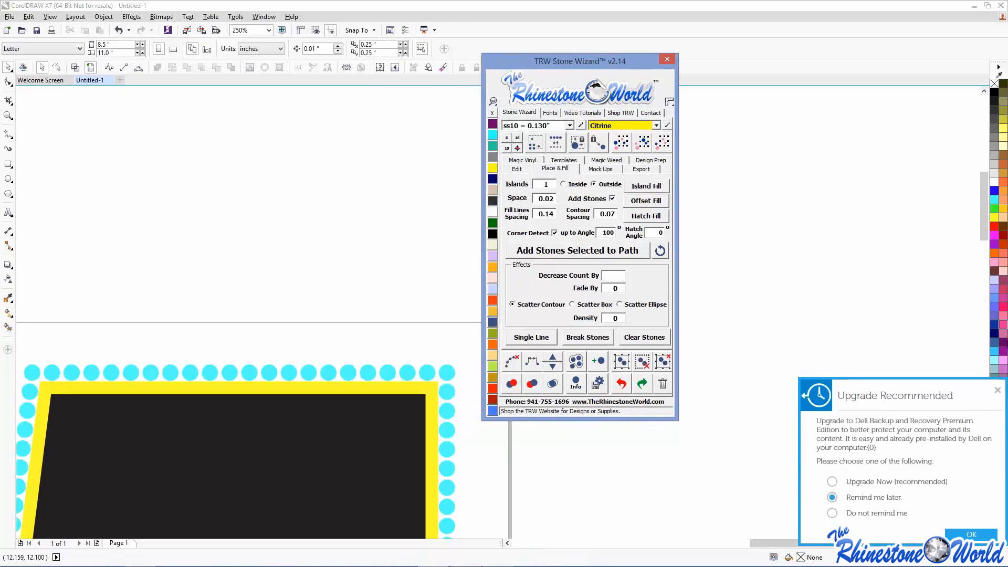
{"action": "left_click", "coordinate": [998, 392]}
{"action": "left_click_drag", "start_coordinate": [532, 64], "coordinate": [630, 65]}
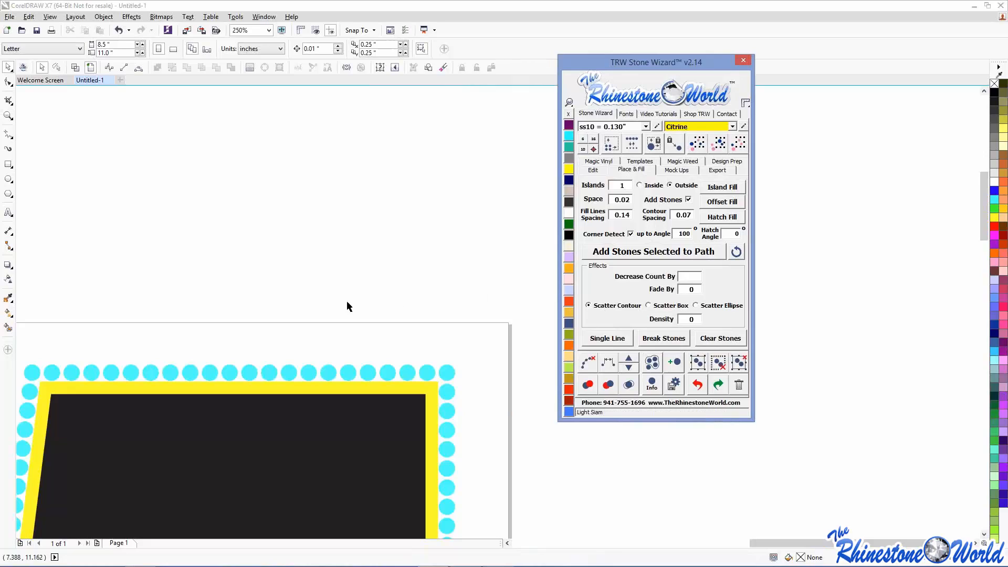
{"action": "scroll", "coordinate": [339, 302], "scroll_direction": "down", "scroll_amount": 4}
{"action": "scroll", "coordinate": [338, 304], "scroll_direction": "down", "scroll_amount": 2}
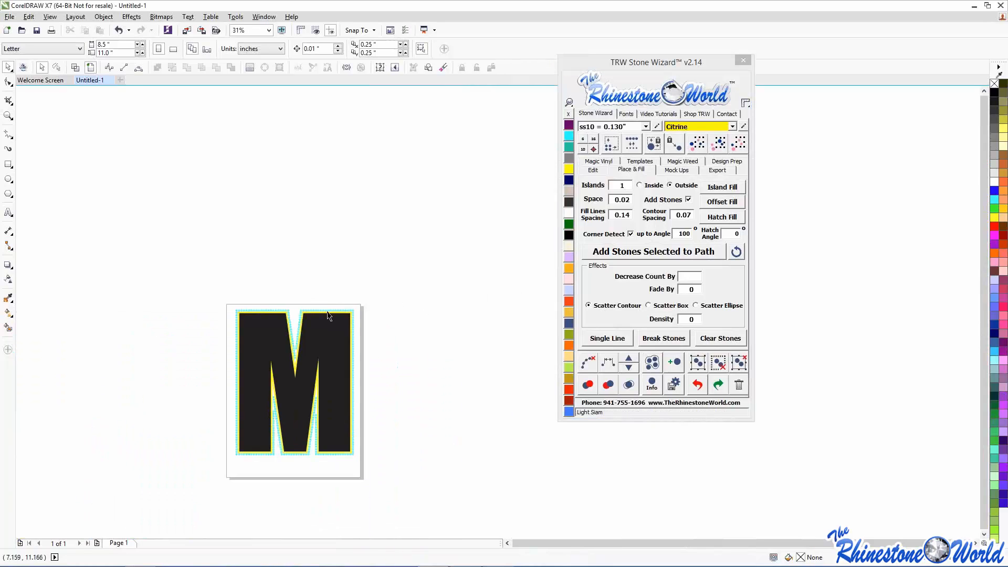
{"action": "scroll", "coordinate": [323, 328], "scroll_direction": "up", "scroll_amount": 2}
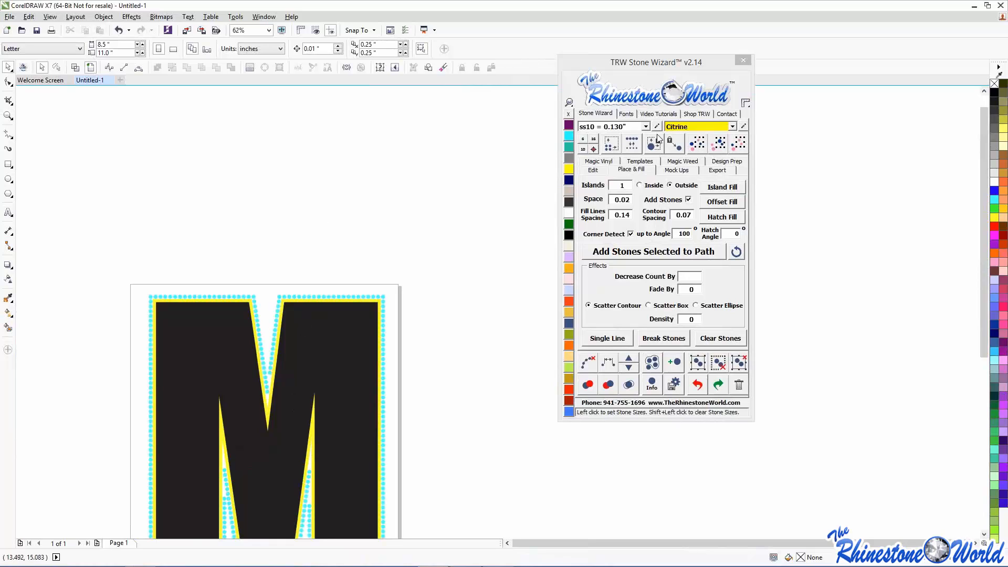
{"action": "left_click", "coordinate": [672, 113]}
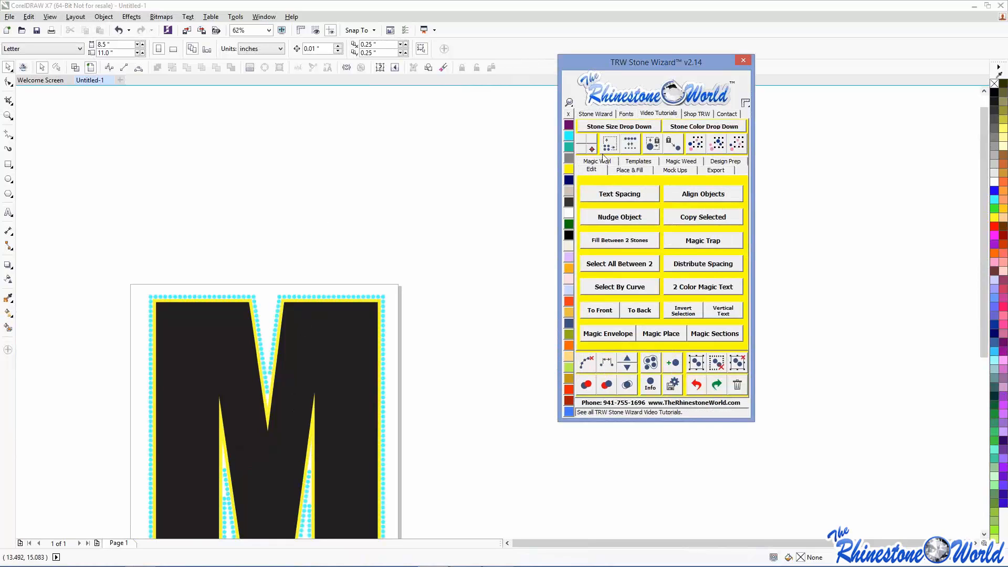
{"action": "left_click", "coordinate": [611, 169]}
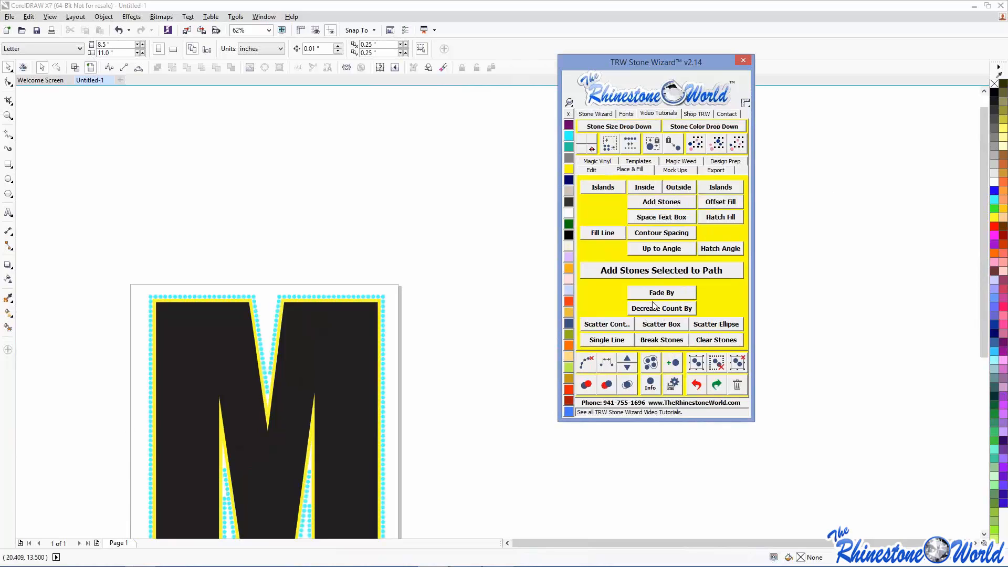
{"action": "left_click", "coordinate": [596, 132]}
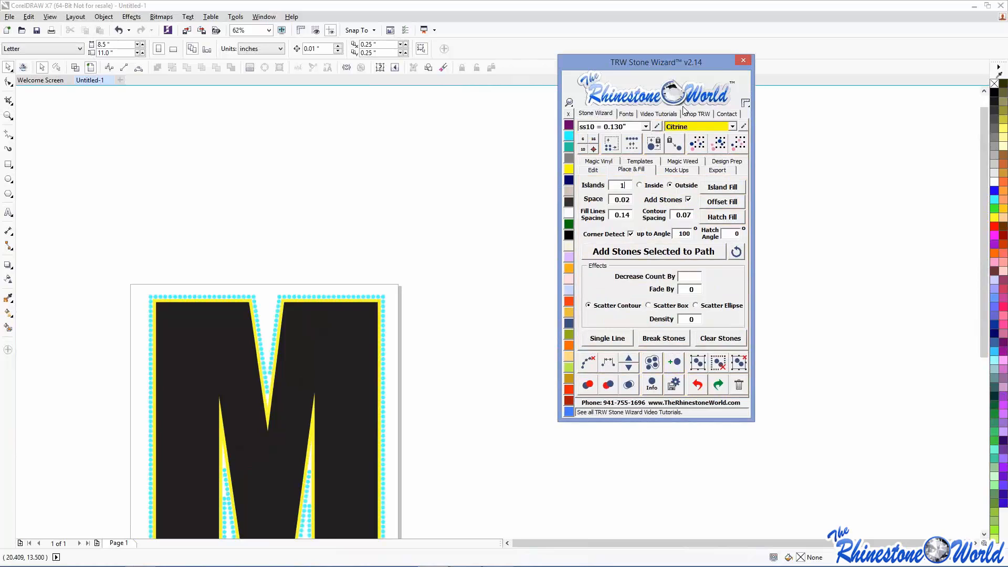
{"action": "left_click", "coordinate": [655, 114]}
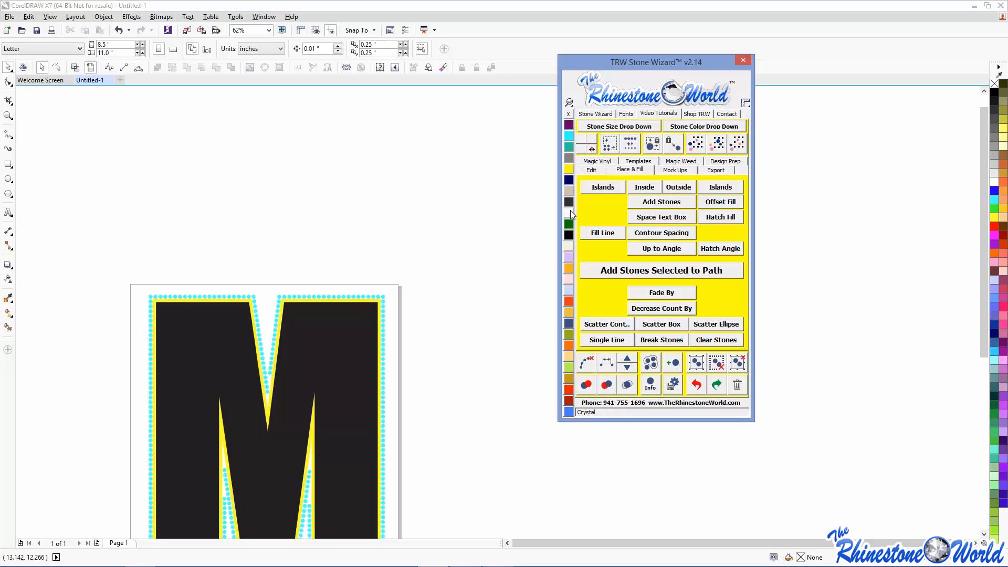
{"action": "left_click", "coordinate": [593, 114]}
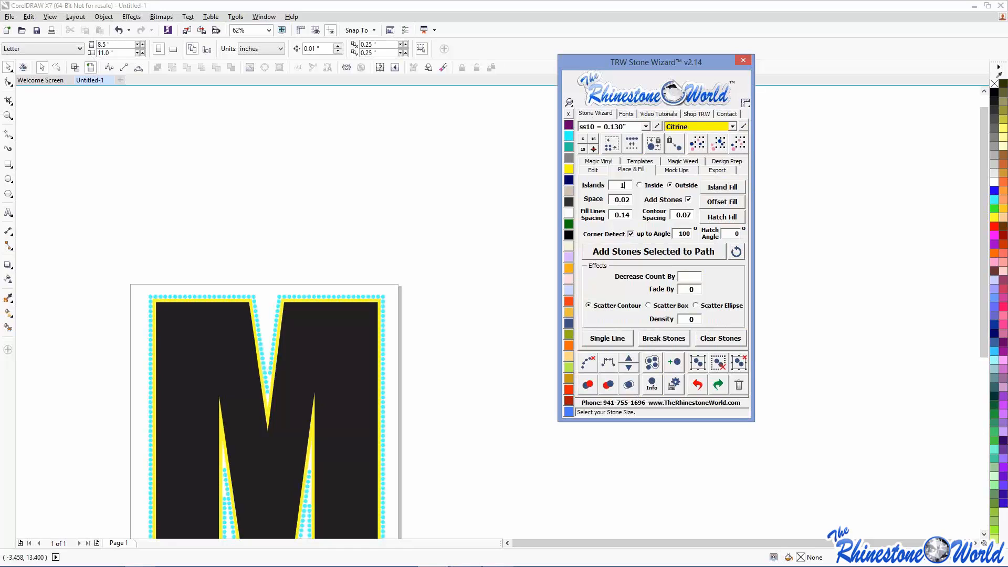
- Set the page height to 50 inches and move the M to the page top
{"action": "left_click", "coordinate": [127, 310]}
{"action": "scroll", "coordinate": [128, 310], "scroll_direction": "down", "scroll_amount": 2}
{"action": "scroll", "coordinate": [130, 310], "scroll_direction": "up", "scroll_amount": 2}
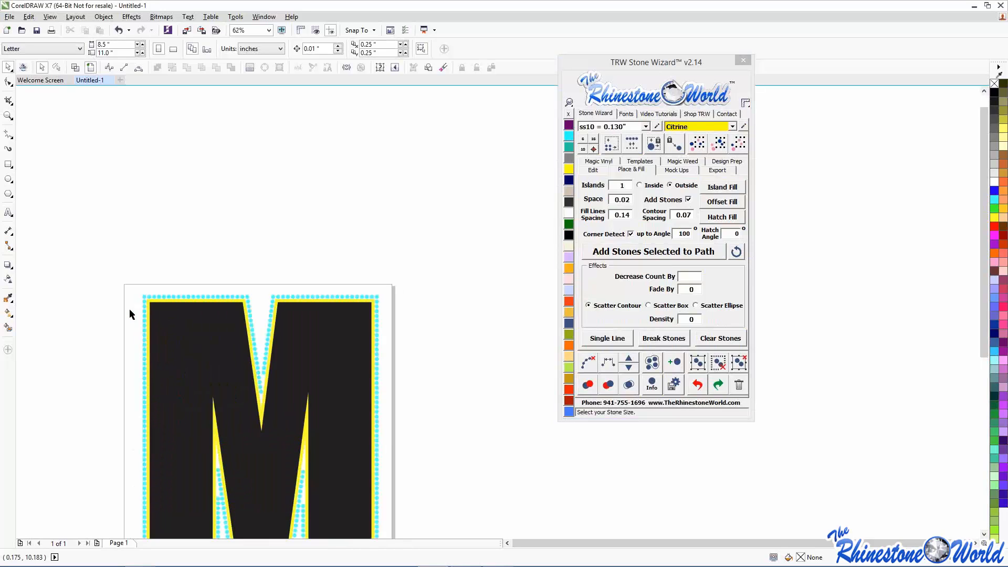
{"action": "scroll", "coordinate": [130, 308], "scroll_direction": "down", "scroll_amount": 2}
{"action": "left_click", "coordinate": [101, 53]}
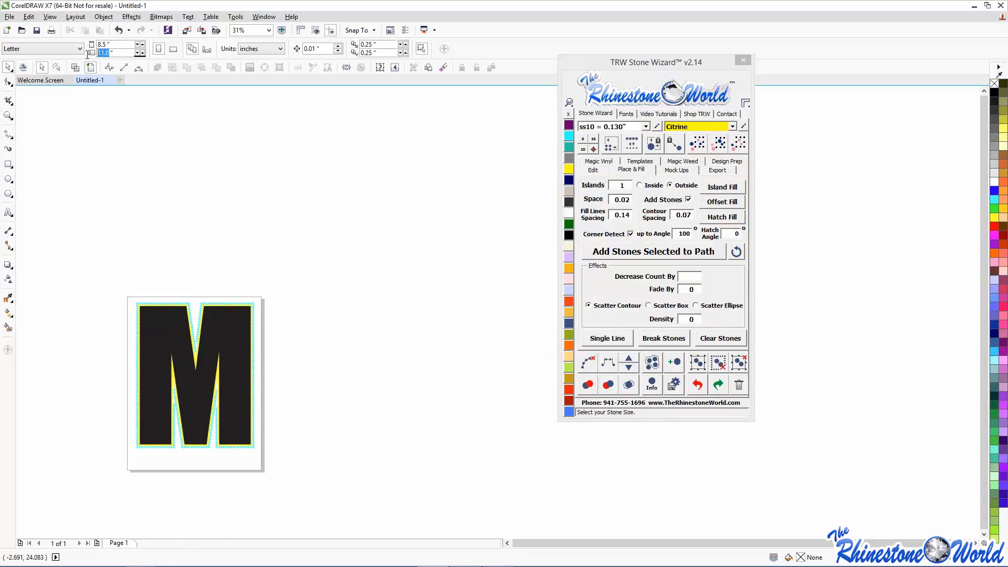
{"action": "type", "text": "50"}
{"action": "key", "text": "Return"}
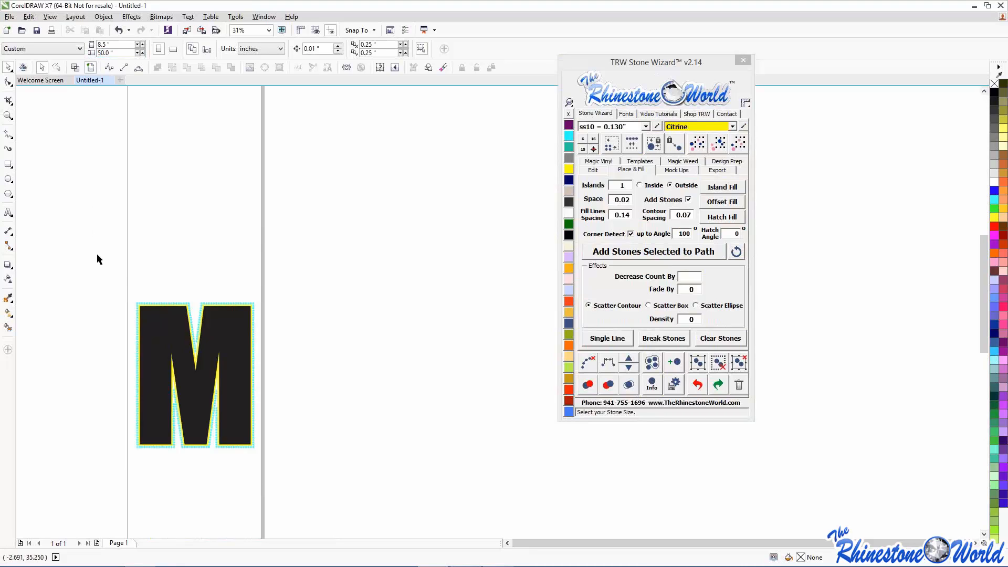
{"action": "left_click_drag", "start_coordinate": [99, 258], "coordinate": [408, 495]}
{"action": "left_click_drag", "start_coordinate": [225, 397], "coordinate": [224, 199]}
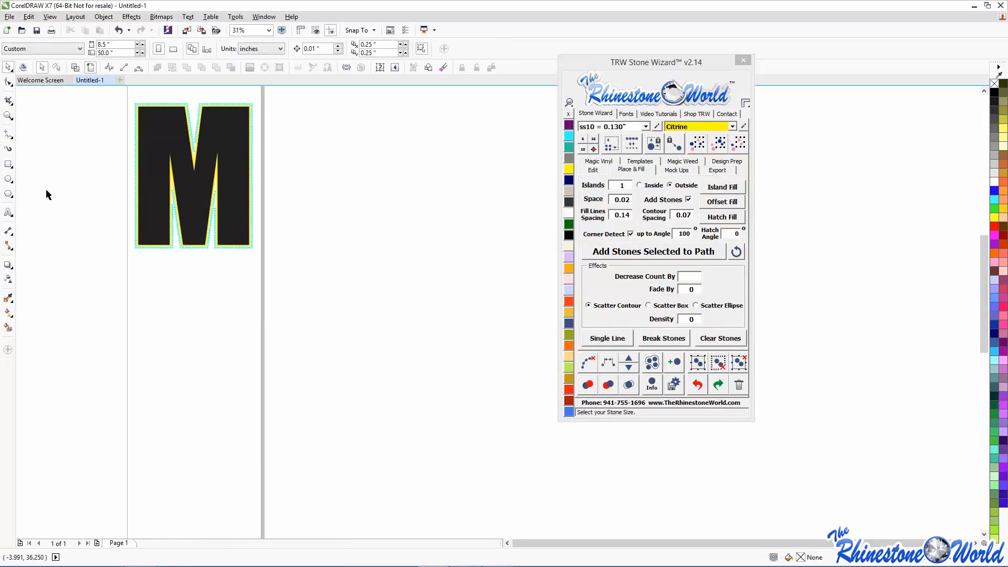
- Add an Arial '24' text below the M and enlarge it
{"action": "left_click", "coordinate": [9, 212]}
{"action": "left_click", "coordinate": [152, 325]}
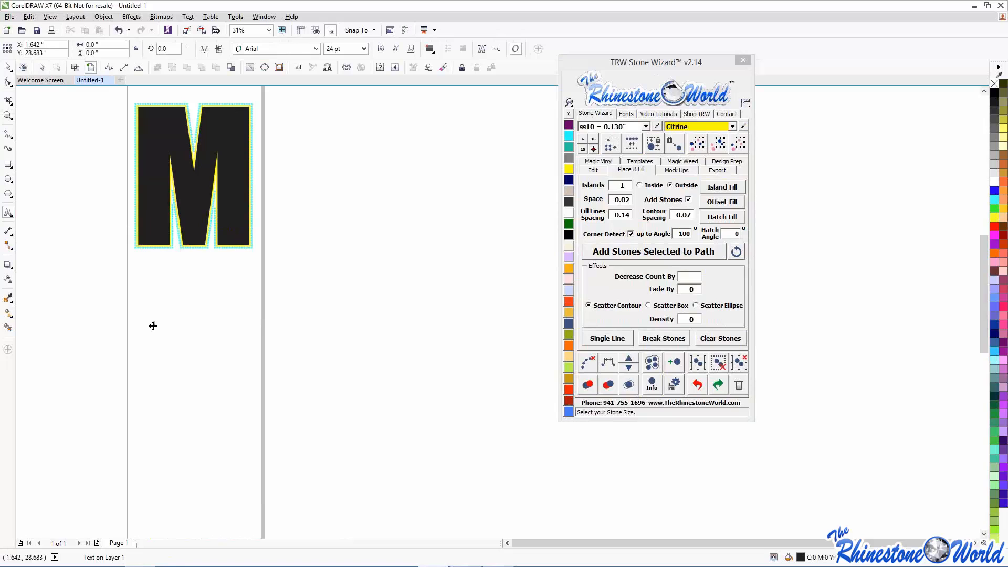
{"action": "type", "text": "24"}
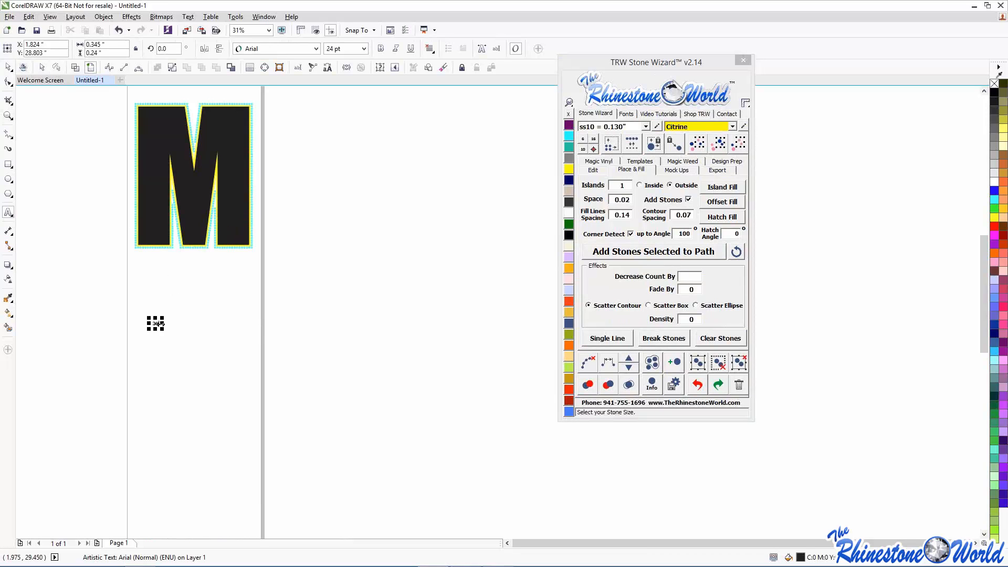
{"action": "left_click_drag", "start_coordinate": [277, 421], "coordinate": [310, 442]}
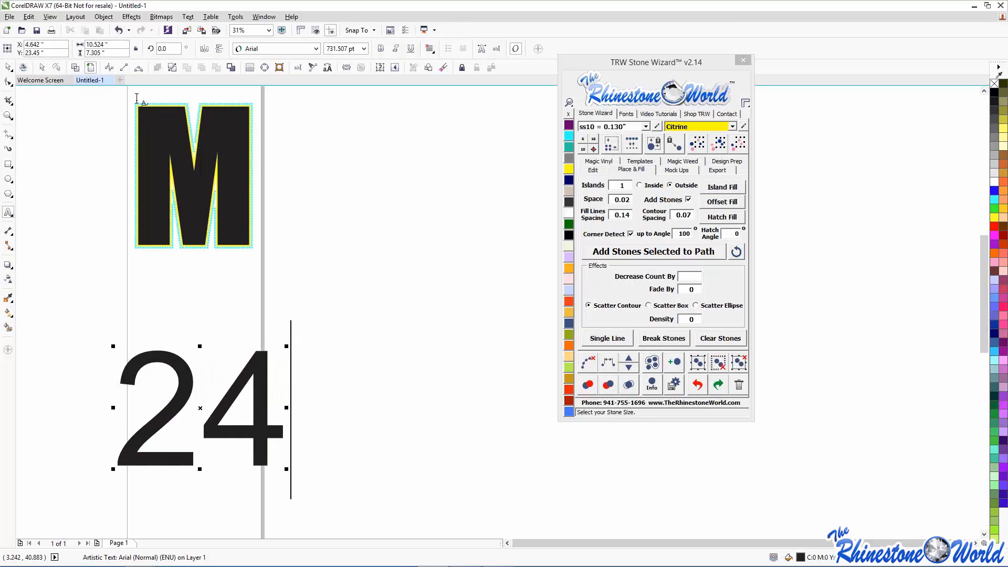
{"action": "left_click", "coordinate": [78, 178]}
{"action": "left_click", "coordinate": [8, 67]}
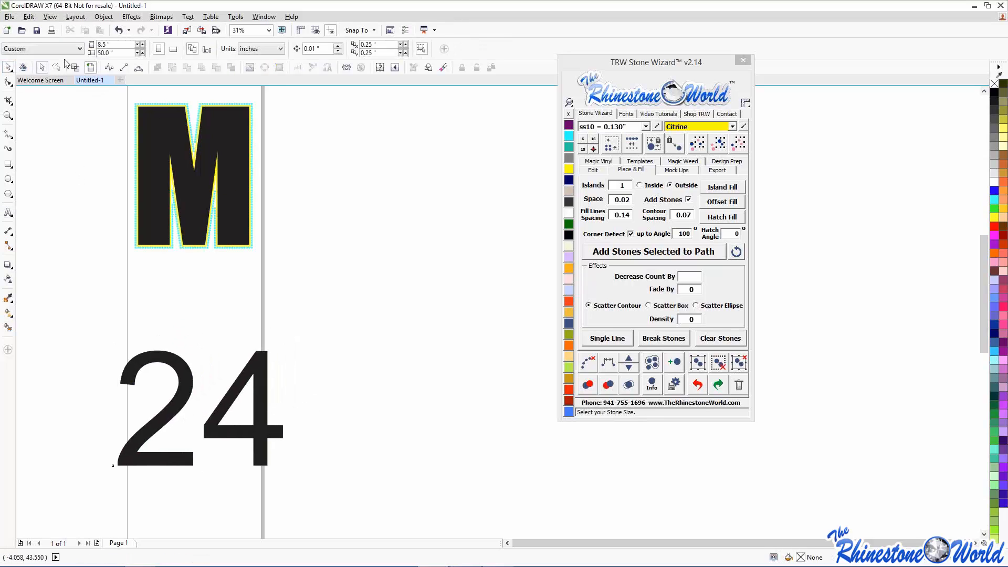
- Set the page width to 20 inches and select the 24
{"action": "left_click_drag", "start_coordinate": [107, 44], "coordinate": [74, 45]}
{"action": "type", "text": "20"}
{"action": "key", "text": "Return"}
{"action": "left_click_drag", "start_coordinate": [90, 319], "coordinate": [318, 496]}
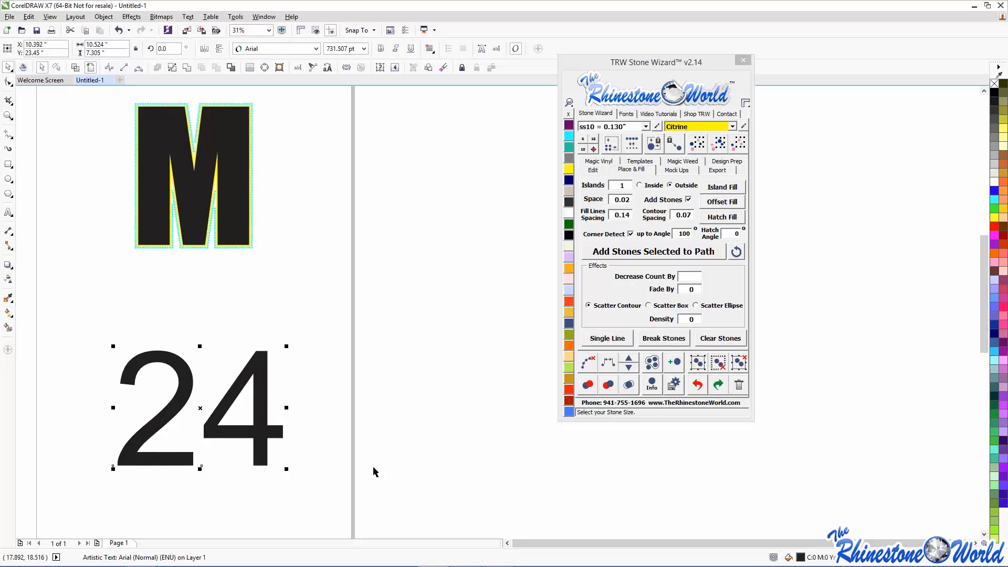
- Apply the TRW Baseball HTV NB font to the 24 and scale it to about 12 × 8 inches
{"action": "left_click", "coordinate": [624, 115]}
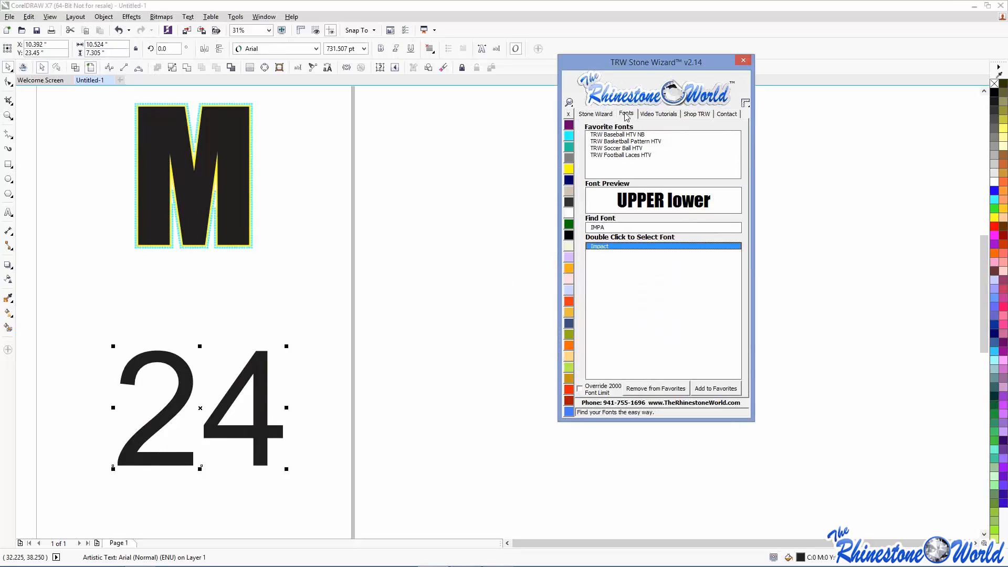
{"action": "left_click", "coordinate": [621, 135]}
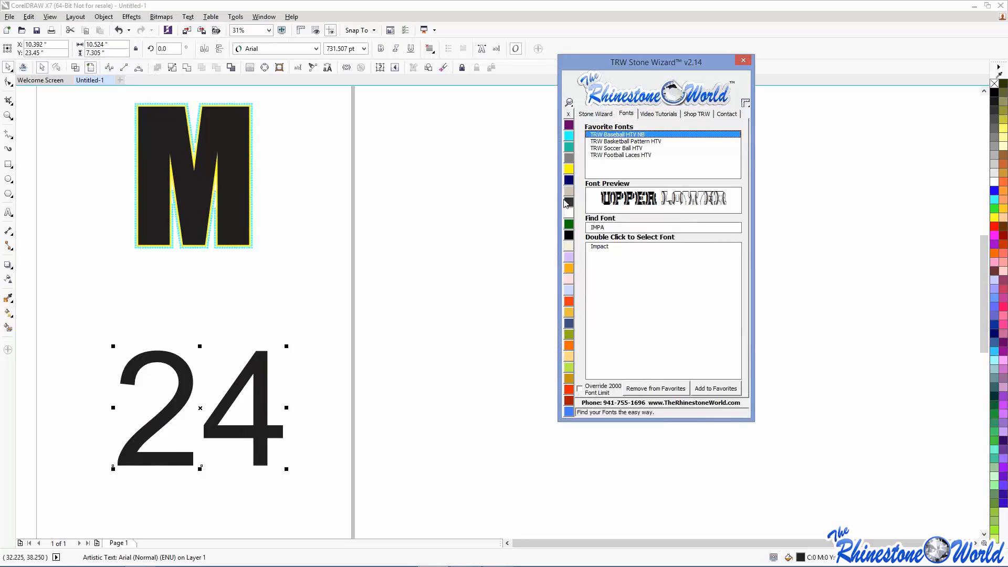
{"action": "left_click", "coordinate": [614, 155]}
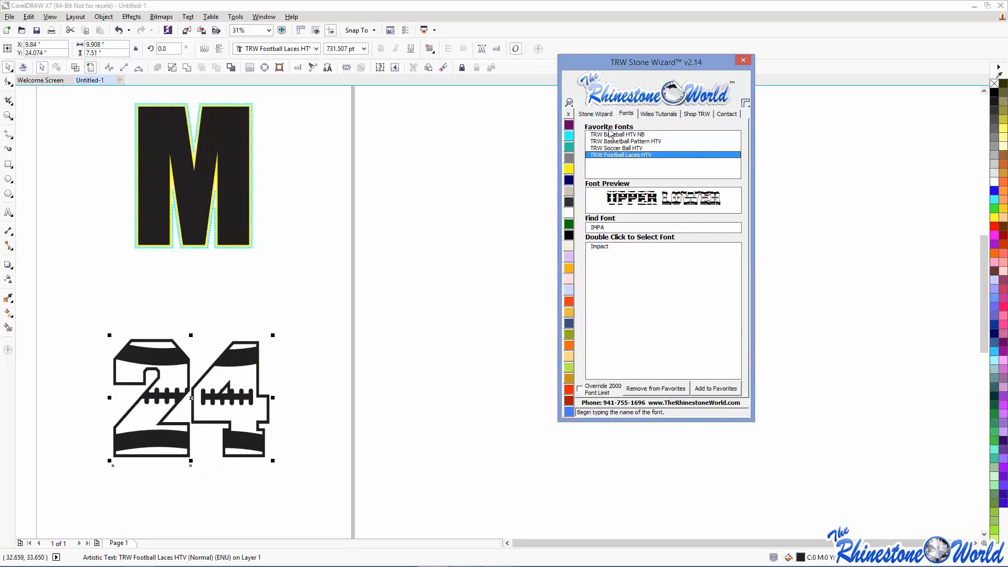
{"action": "left_click", "coordinate": [611, 134]}
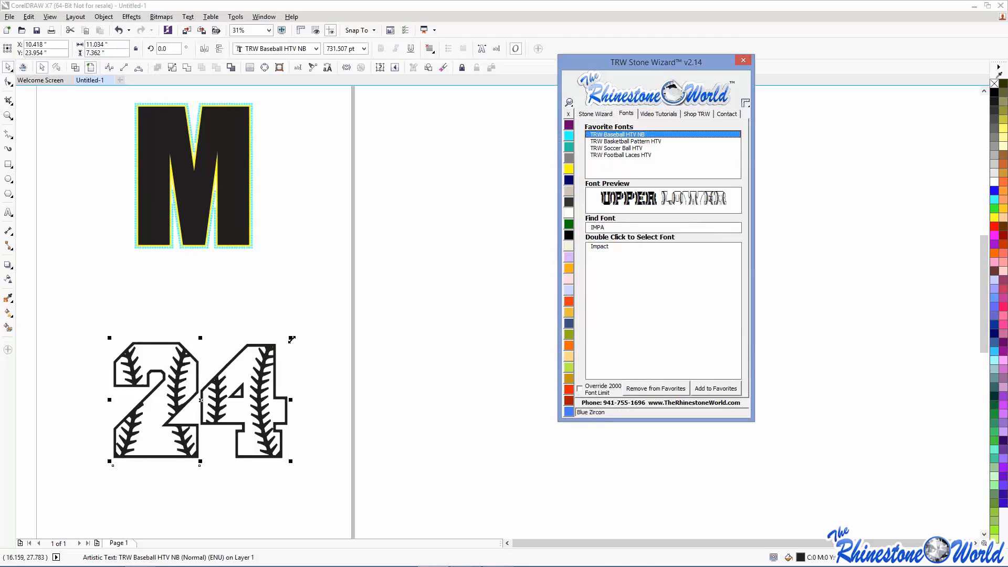
{"action": "left_click_drag", "start_coordinate": [290, 337], "coordinate": [268, 400]}
{"action": "scroll", "coordinate": [267, 398], "scroll_direction": "down", "scroll_amount": 1}
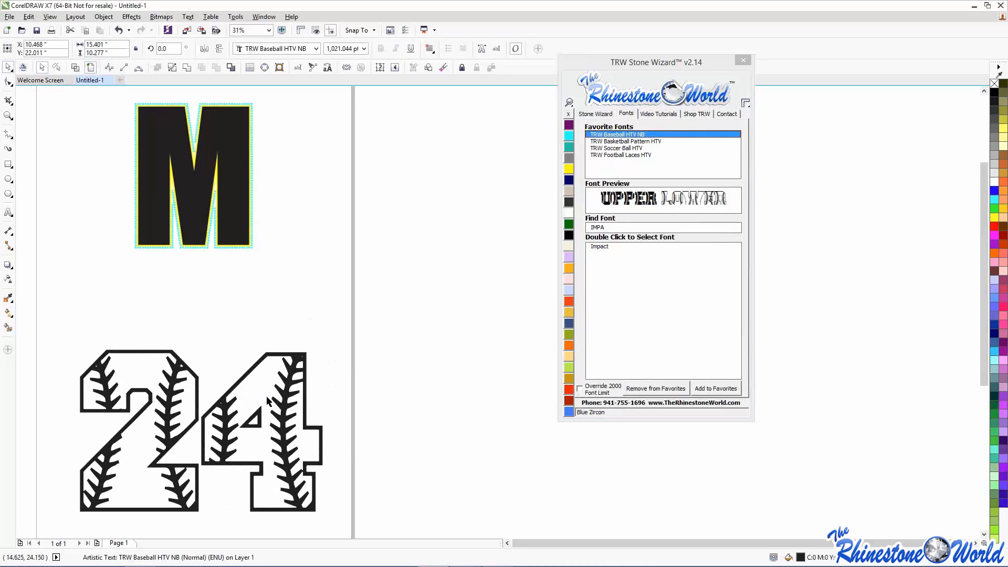
{"action": "left_click_drag", "start_coordinate": [297, 458], "coordinate": [262, 435]}
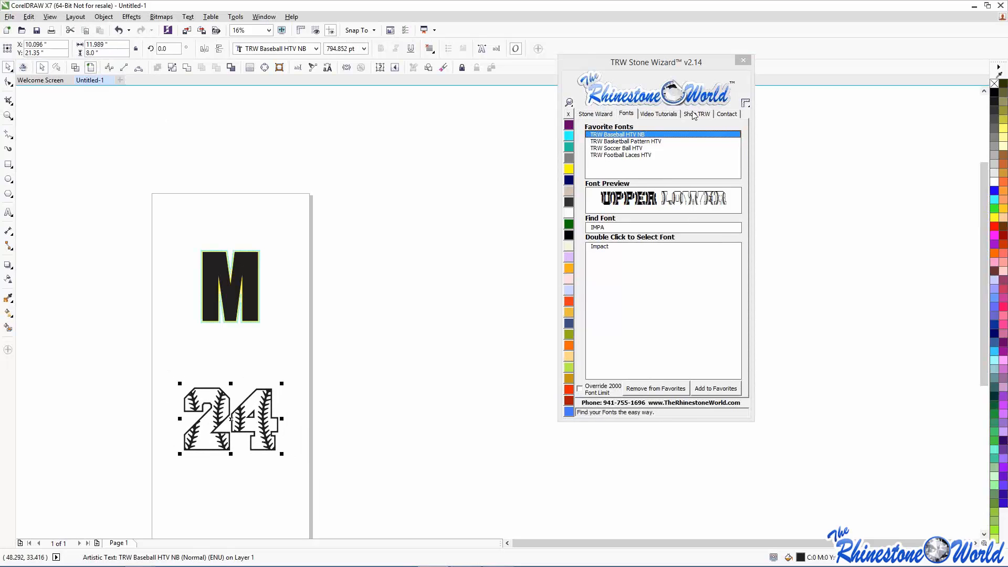
- Convert the 24 into orange two-colour magic text from the Stone Wizard Edit tools
{"action": "left_click", "coordinate": [598, 114]}
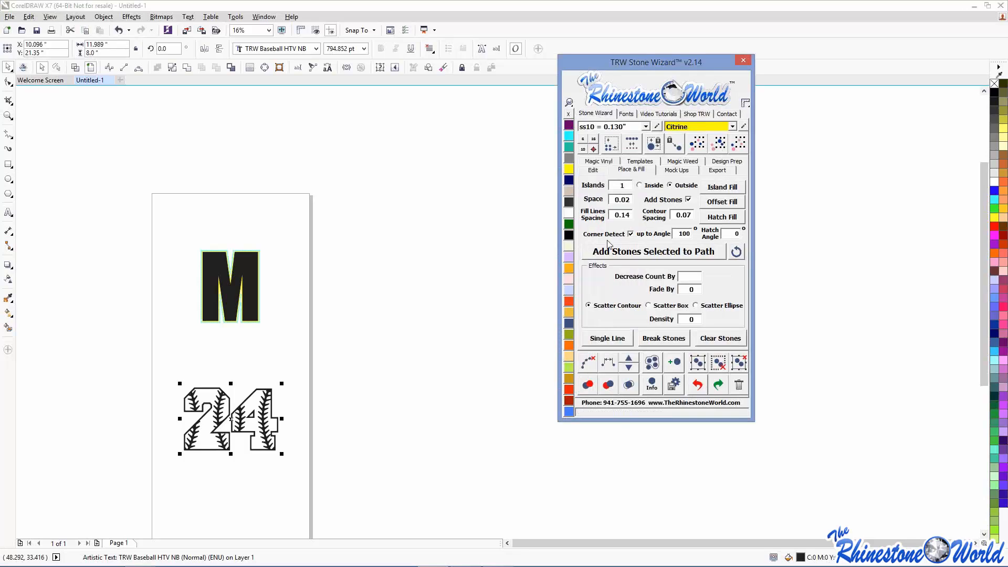
{"action": "left_click", "coordinate": [590, 171]}
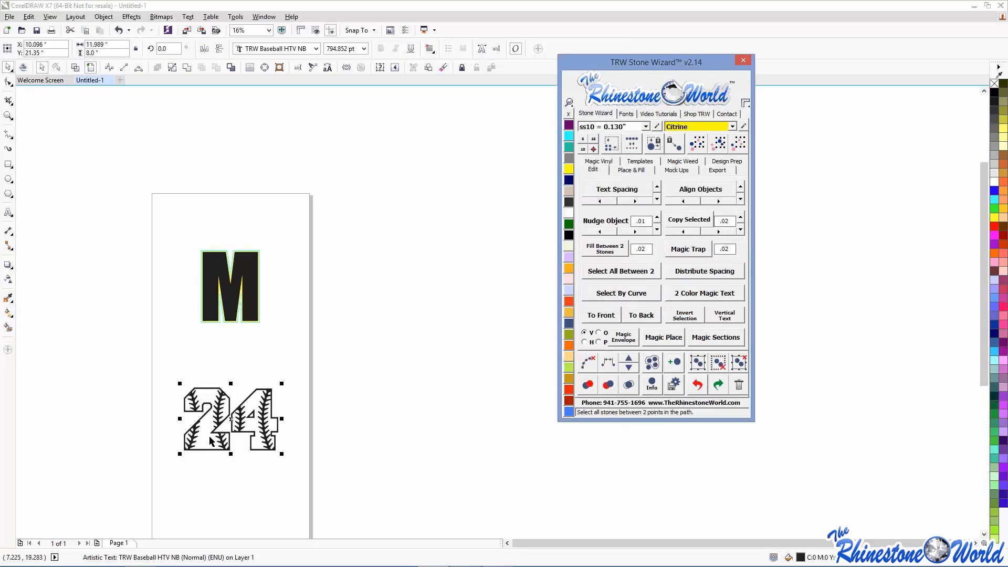
{"action": "left_click", "coordinate": [699, 294]}
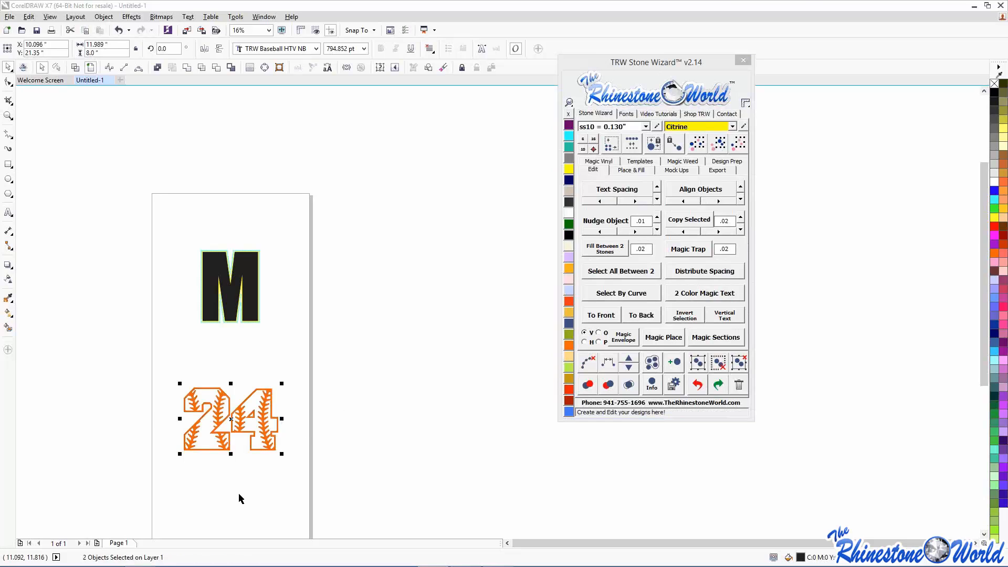
- Retype the 24's digits as '@$' so the orange number shows solid with stitching
{"action": "scroll", "coordinate": [252, 435], "scroll_direction": "up", "scroll_amount": 2}
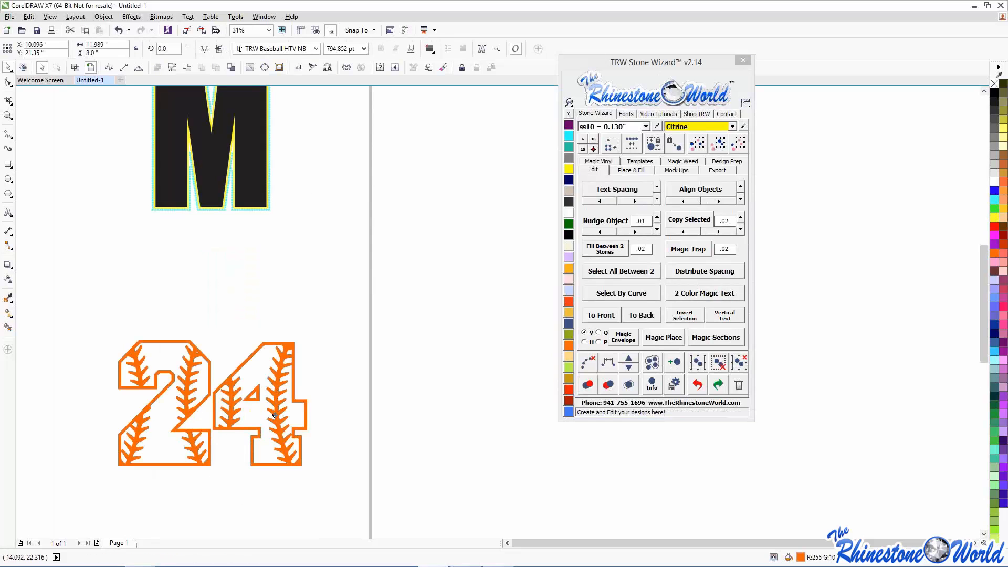
{"action": "left_click_drag", "start_coordinate": [277, 387], "coordinate": [275, 415]}
{"action": "left_click", "coordinate": [697, 386]}
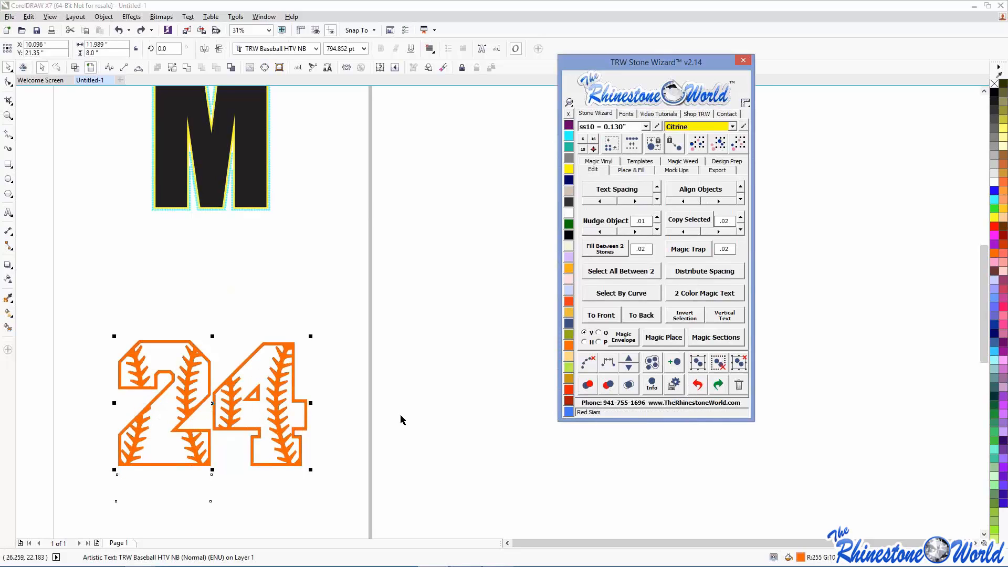
{"action": "left_click", "coordinate": [310, 424]}
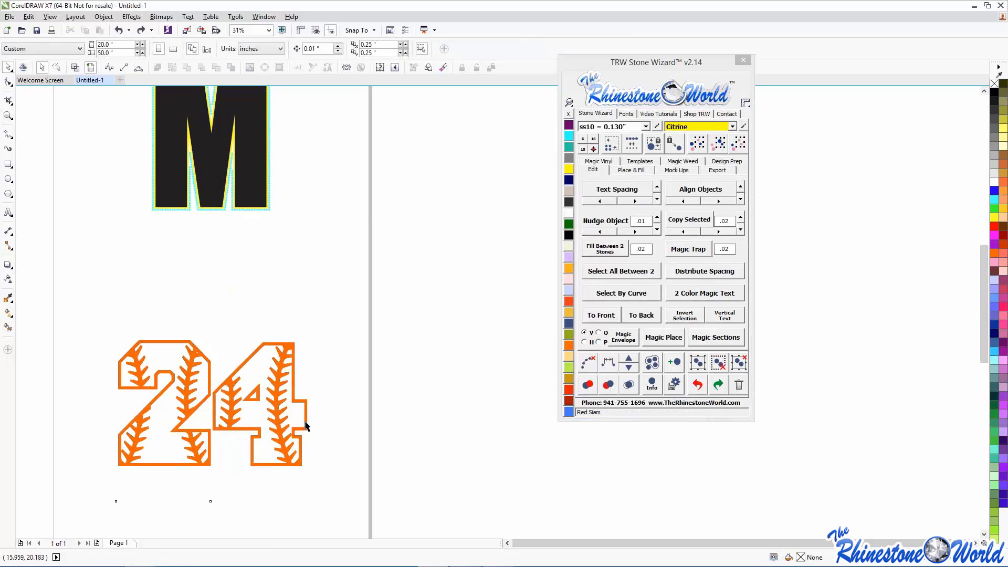
{"action": "double_click", "coordinate": [306, 425]}
{"action": "left_click_drag", "start_coordinate": [307, 423], "coordinate": [124, 412]}
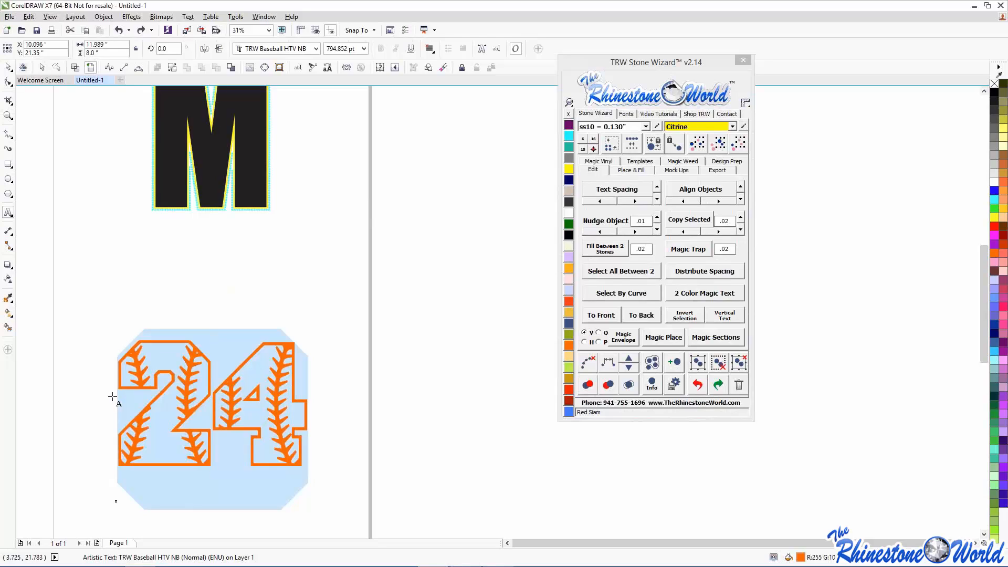
{"action": "type", "text": "@$"}
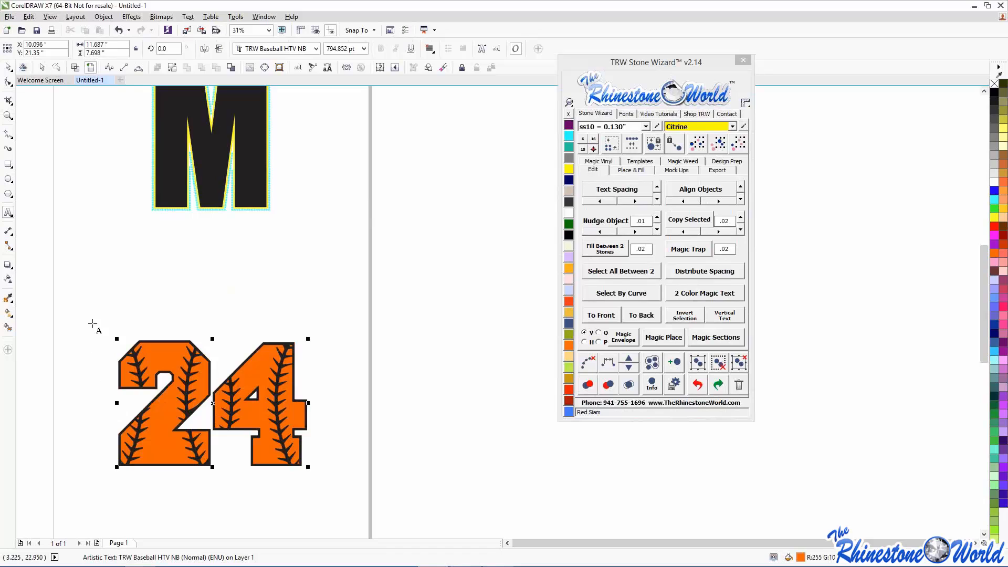
- Marquee-select both layers of the 24 and enlarge it to about 13.3 × 8.9 inches
{"action": "left_click", "coordinate": [7, 67]}
{"action": "left_click", "coordinate": [90, 220]}
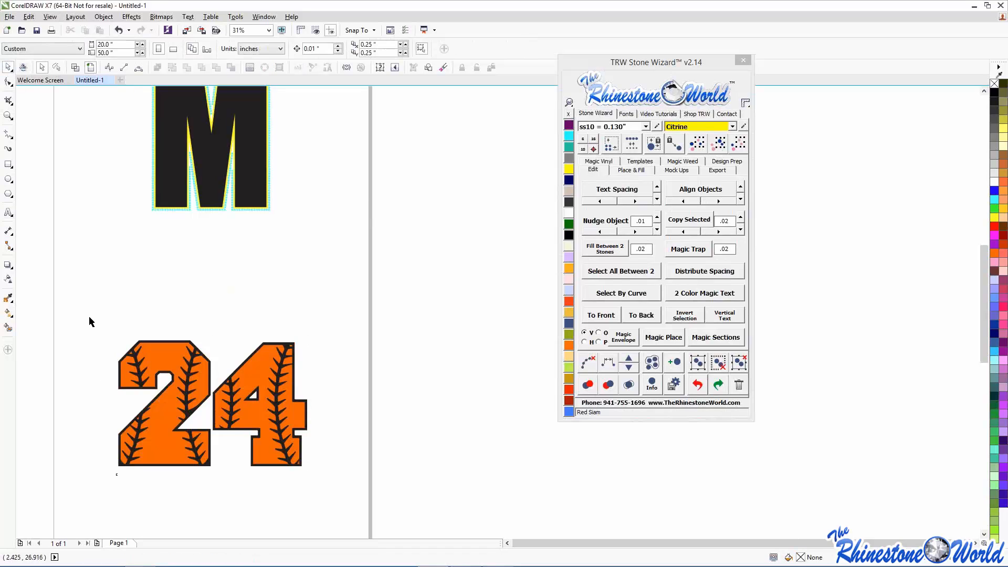
{"action": "scroll", "coordinate": [89, 316], "scroll_direction": "down", "scroll_amount": 1}
{"action": "left_click_drag", "start_coordinate": [382, 534], "coordinate": [384, 497]}
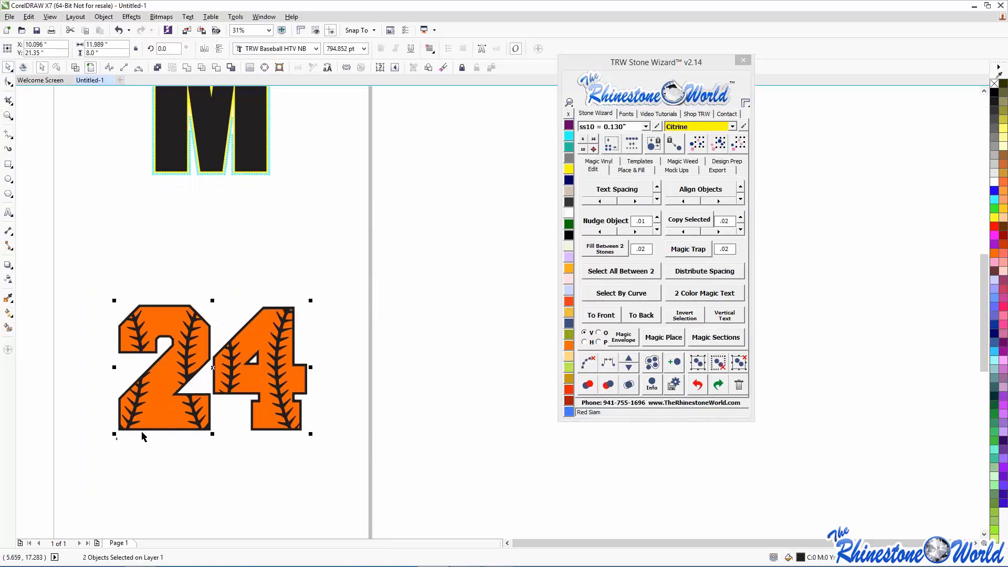
{"action": "left_click_drag", "start_coordinate": [113, 435], "coordinate": [85, 450]}
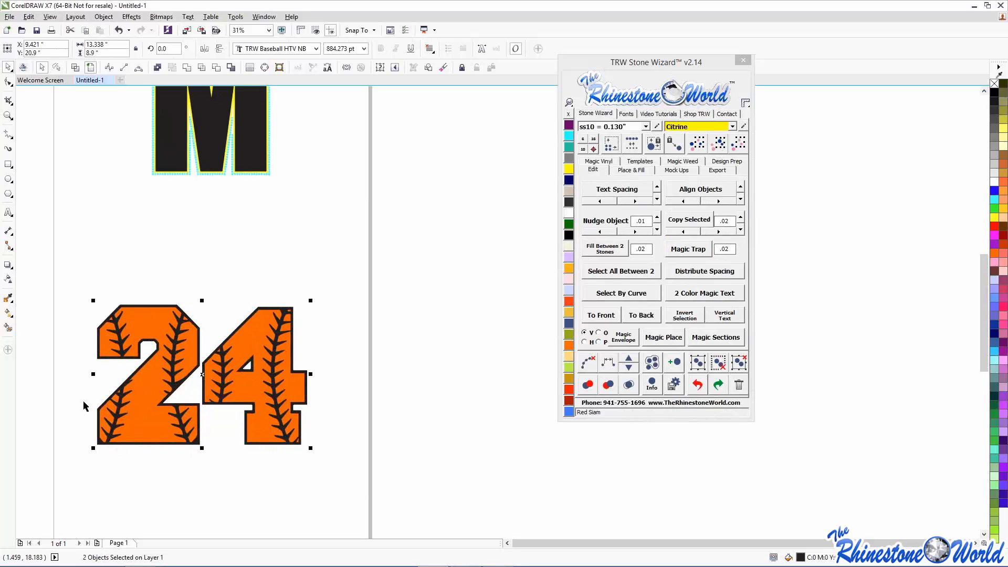
{"action": "left_click", "coordinate": [82, 400]}
{"action": "scroll", "coordinate": [83, 400], "scroll_direction": "down", "scroll_amount": 1}
{"action": "scroll", "coordinate": [101, 340], "scroll_direction": "up", "scroll_amount": 1}
- Show the Magic Vinyl swatches and move the Stone Wizard window beside the M
{"action": "scroll", "coordinate": [115, 307], "scroll_direction": "down", "scroll_amount": 1}
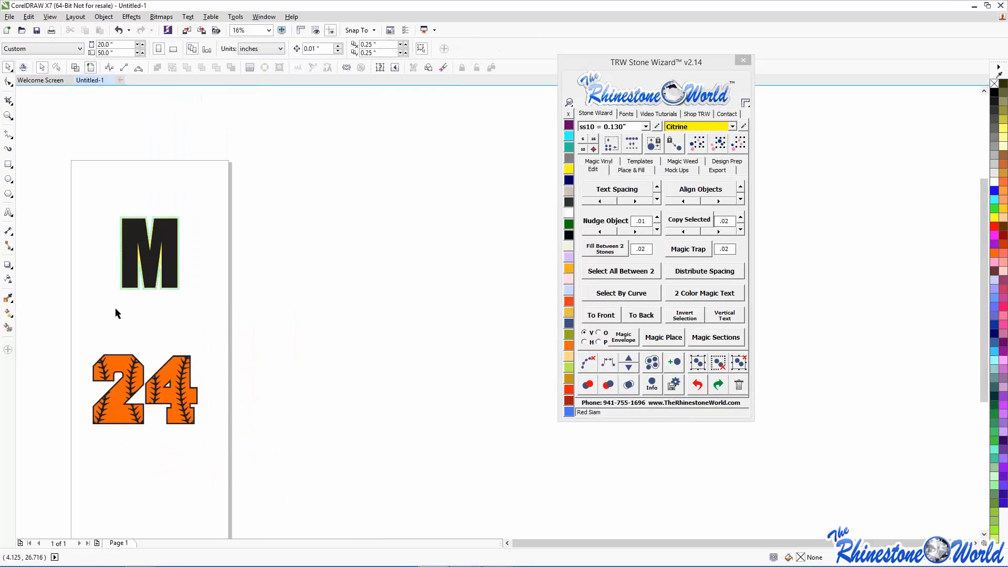
{"action": "scroll", "coordinate": [136, 198], "scroll_direction": "up", "scroll_amount": 1}
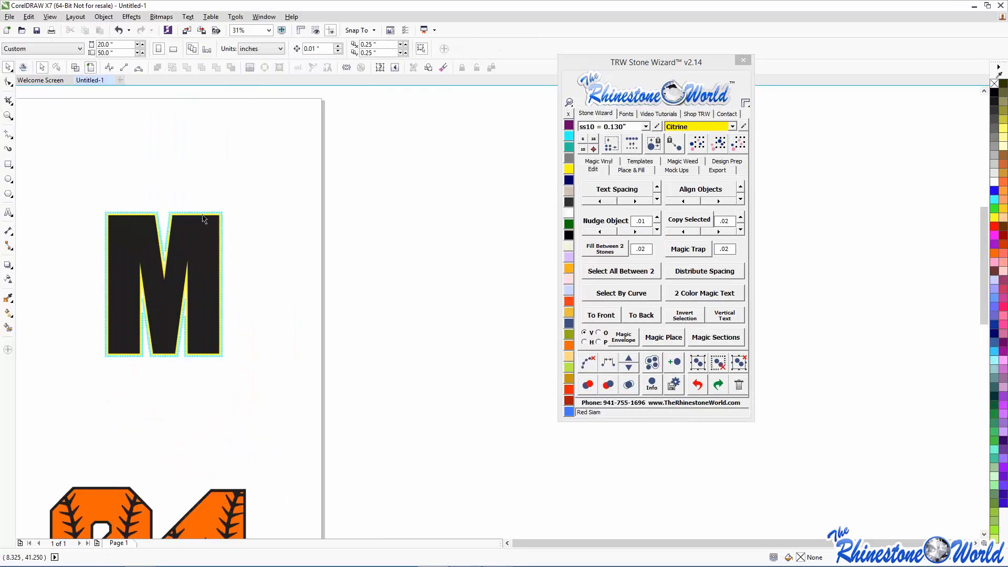
{"action": "left_click", "coordinate": [598, 161]}
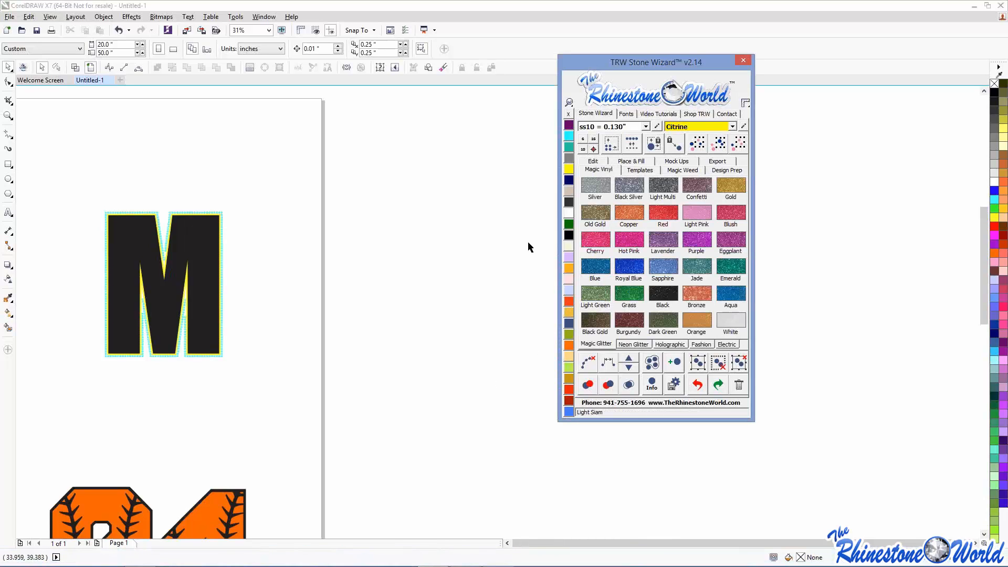
{"action": "left_click_drag", "start_coordinate": [631, 71], "coordinate": [429, 113]}
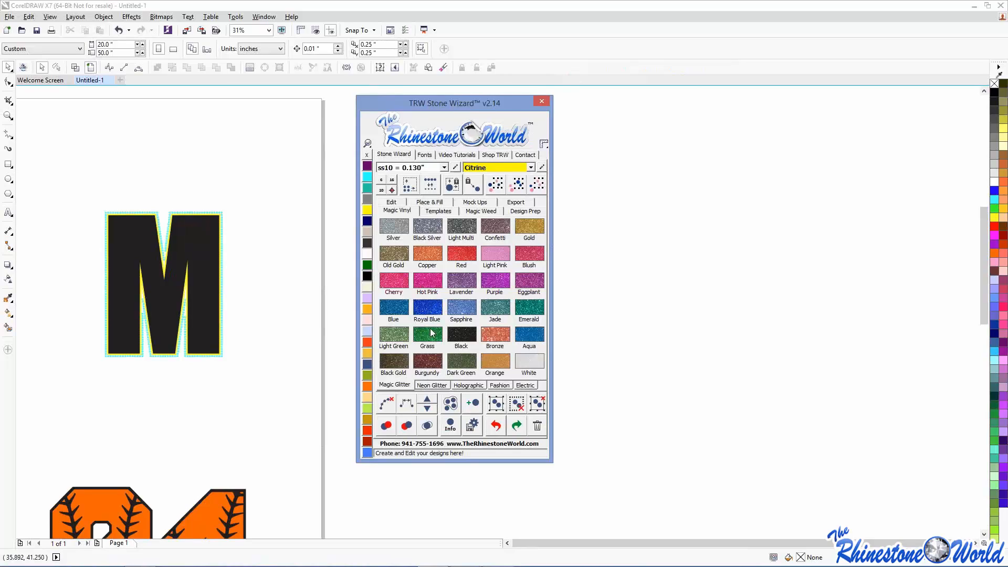
- Browse the Neon Glitter, Holographic, Fashion and Electric swatches, ending on Magic Glitter
{"action": "left_click", "coordinate": [436, 386]}
{"action": "left_click", "coordinate": [468, 386]}
{"action": "left_click", "coordinate": [497, 387]}
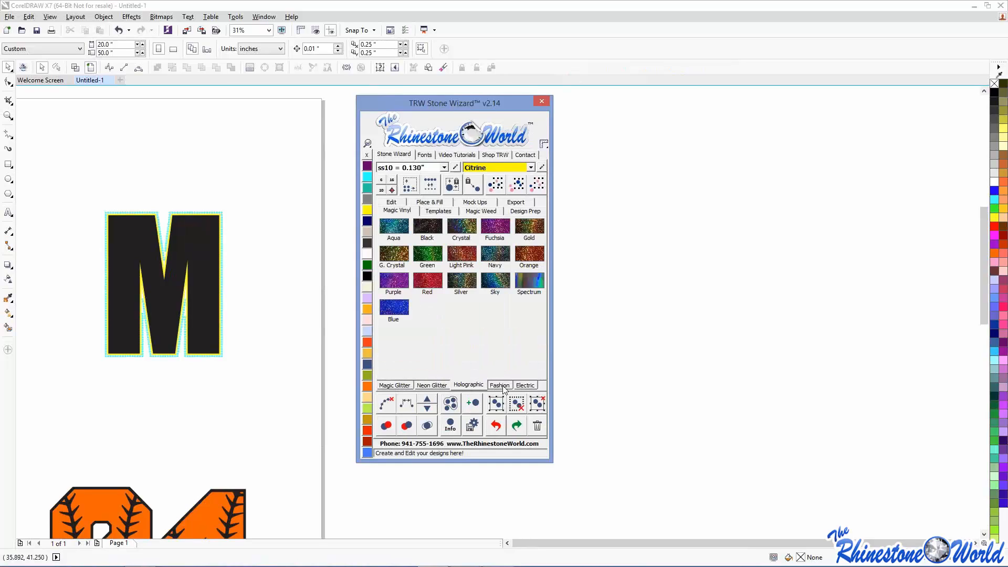
{"action": "left_click", "coordinate": [526, 386]}
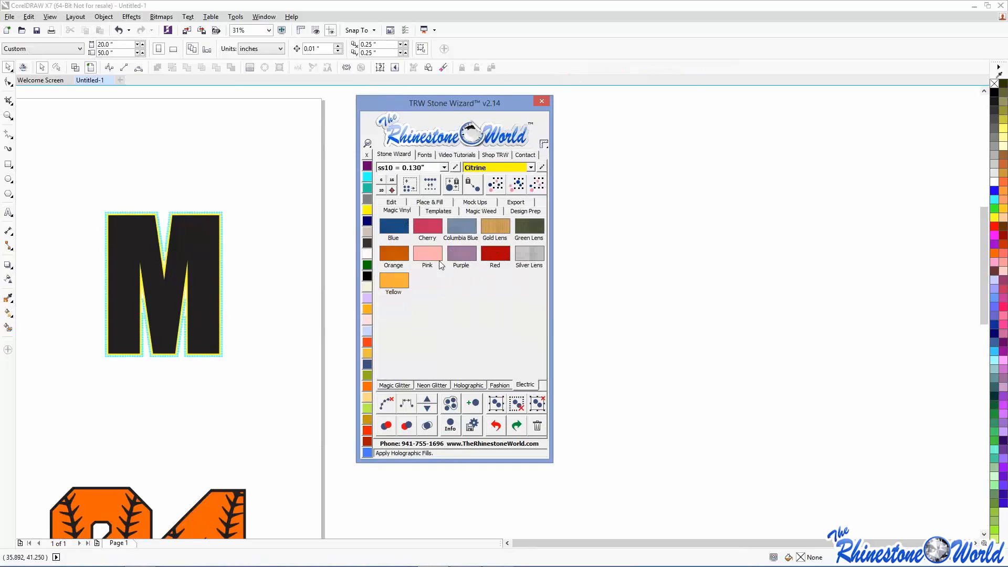
{"action": "left_click", "coordinate": [499, 386]}
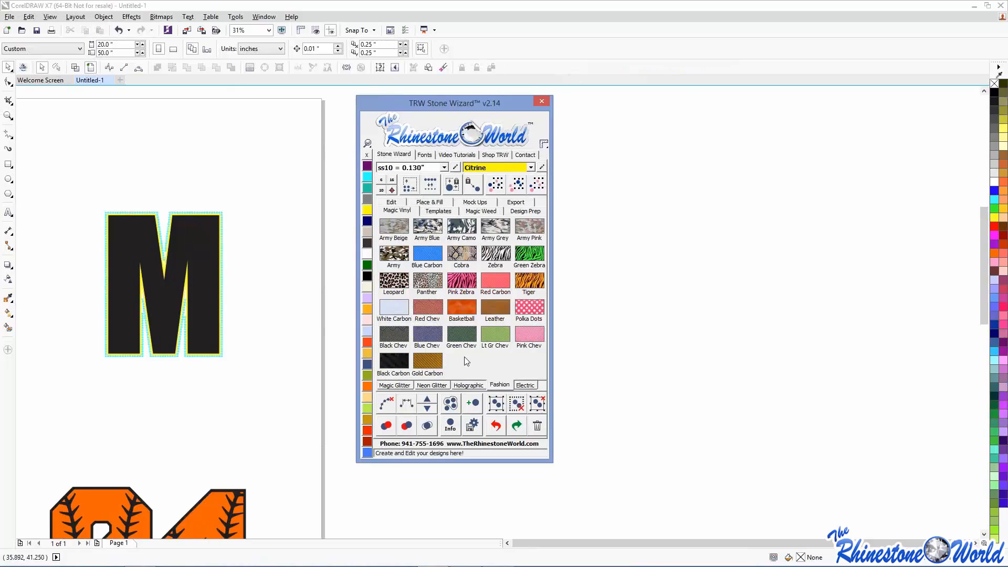
{"action": "left_click", "coordinate": [225, 285]}
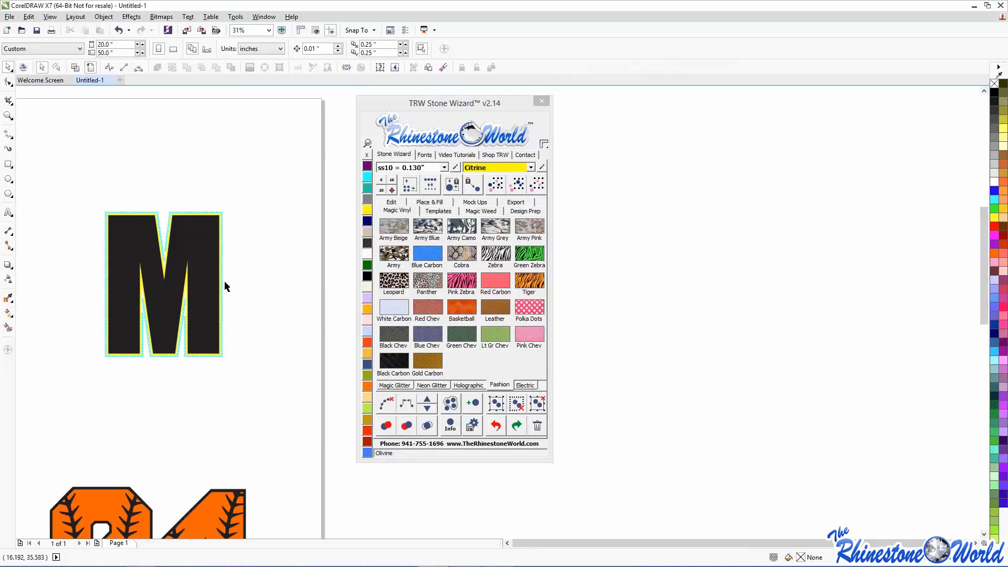
{"action": "scroll", "coordinate": [207, 218], "scroll_direction": "up", "scroll_amount": 4}
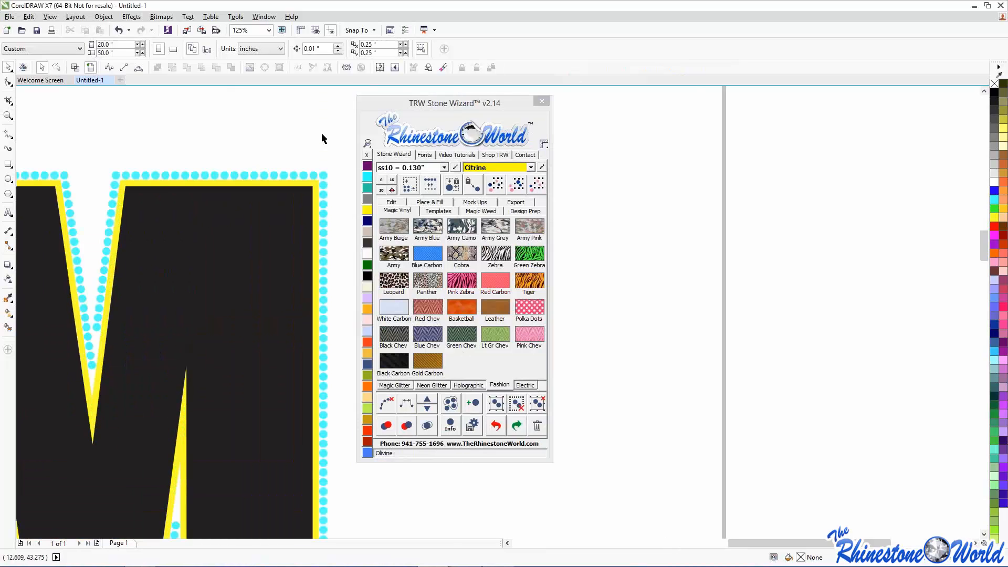
{"action": "left_click", "coordinate": [395, 385]}
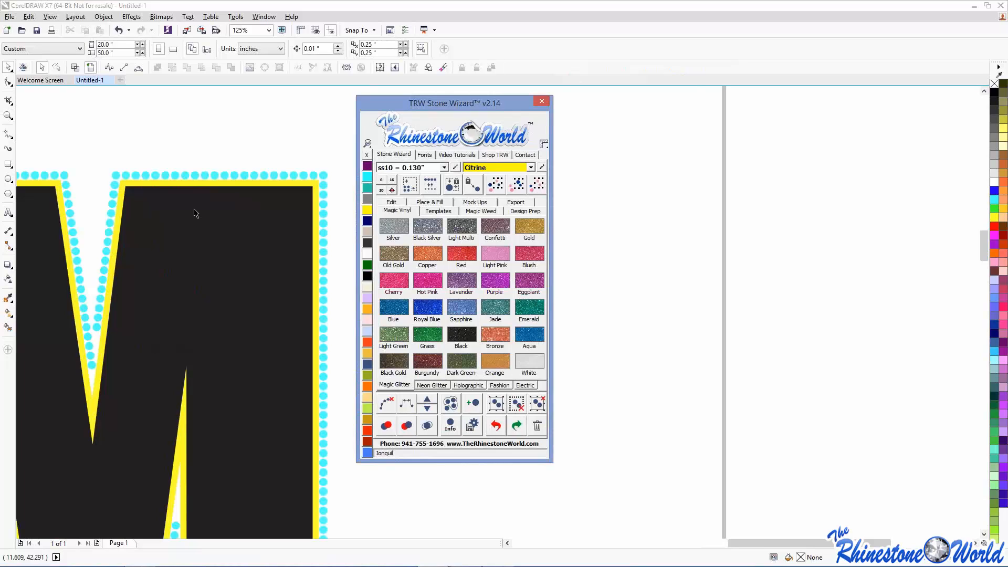
- Try a purple glitter fill on the inner M, then deselect it
{"action": "left_click", "coordinate": [195, 234]}
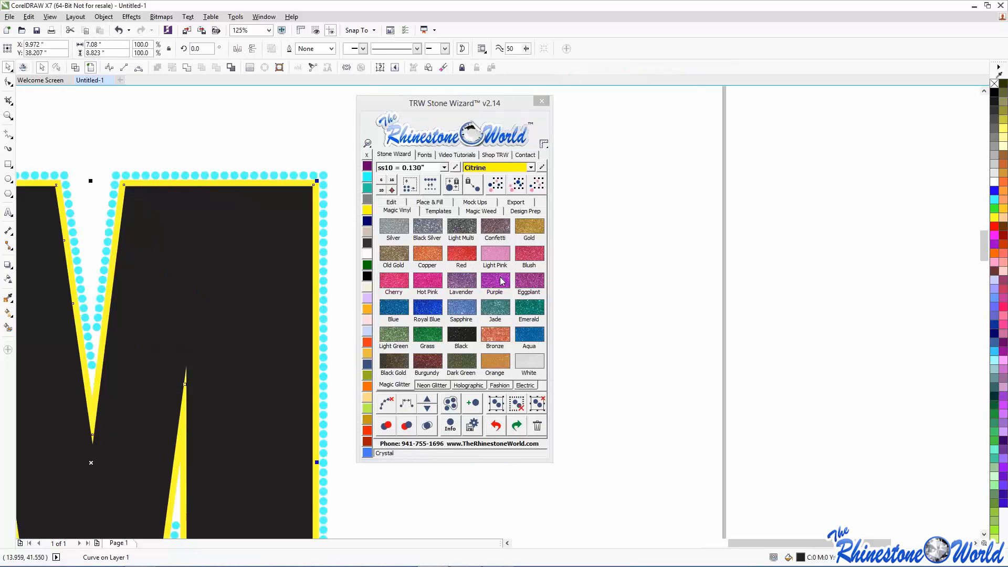
{"action": "left_click", "coordinate": [495, 280]}
{"action": "left_click", "coordinate": [296, 156]}
{"action": "left_click", "coordinate": [276, 183]}
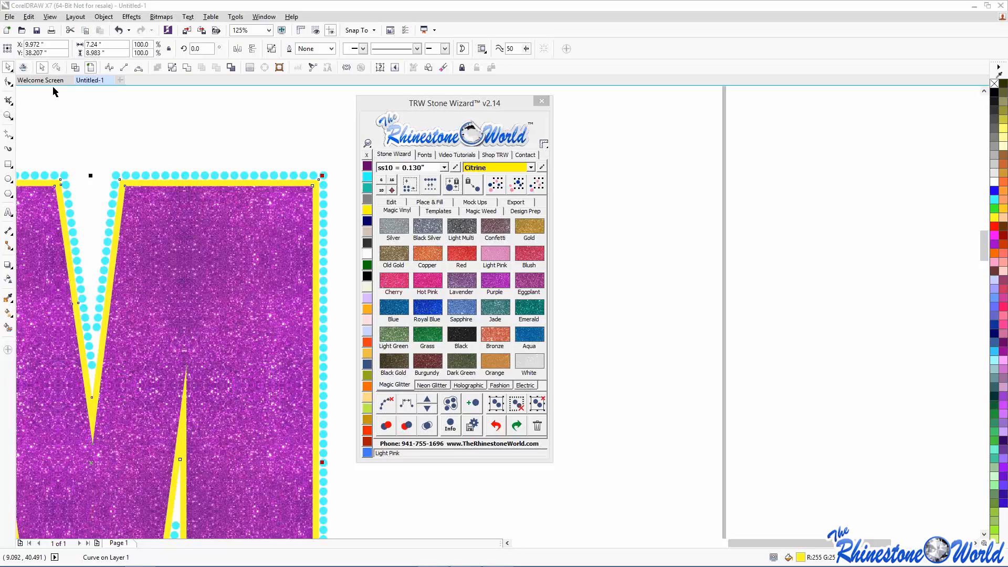
{"action": "left_click", "coordinate": [136, 108]}
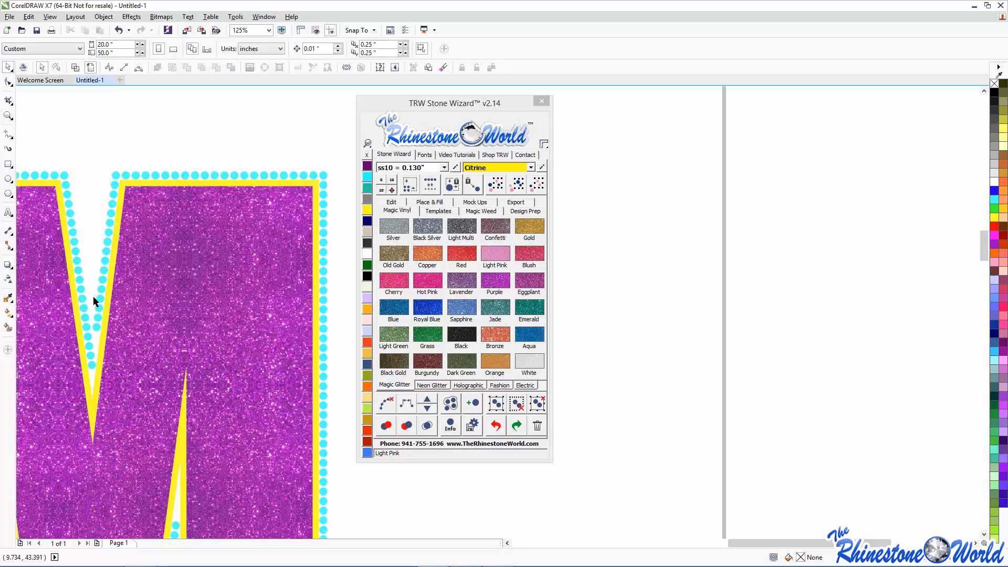
- Fill the inner M with Grass green glitter and make its outline Royal Blue glitter
{"action": "left_click", "coordinate": [167, 292]}
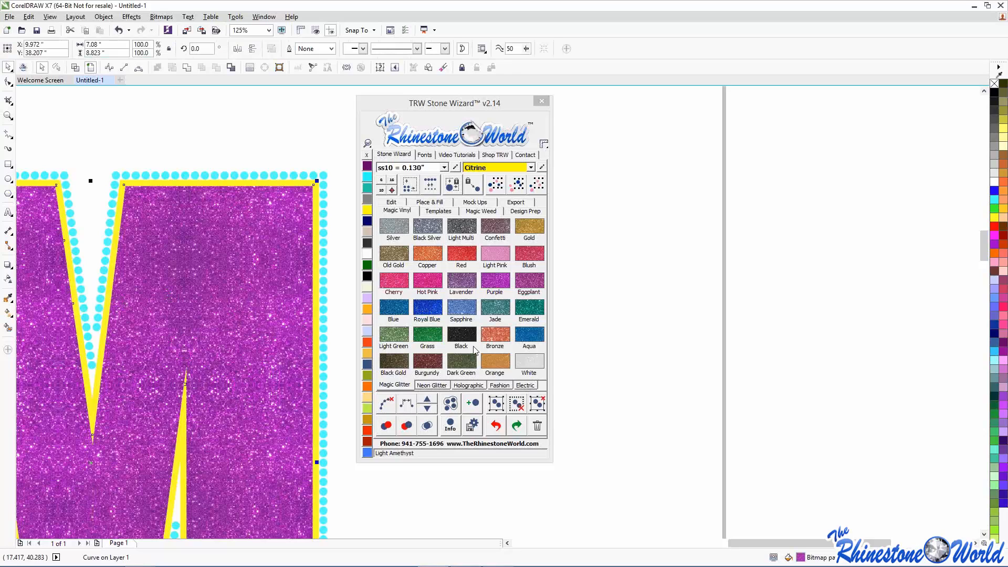
{"action": "left_click", "coordinate": [437, 336]}
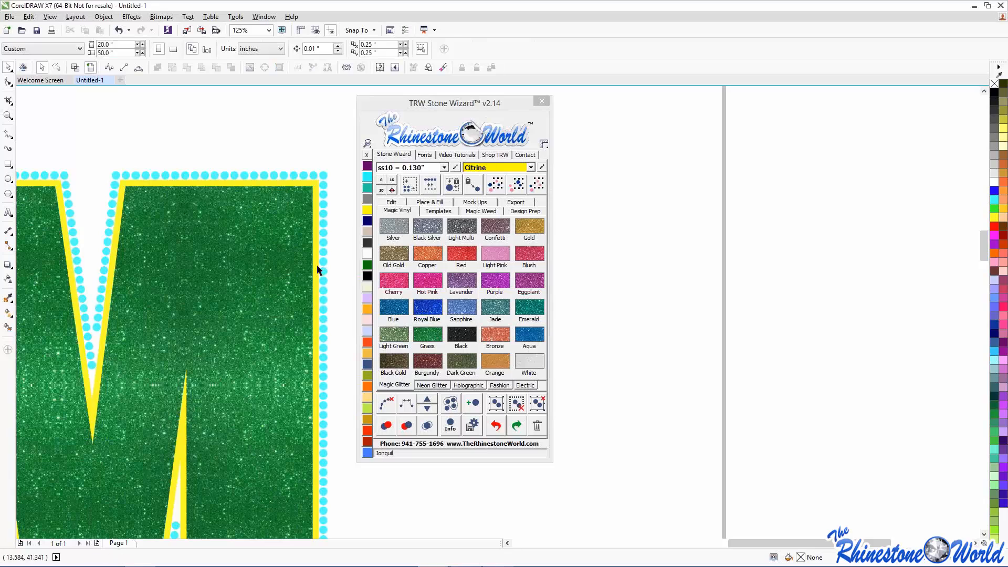
{"action": "left_click", "coordinate": [427, 308]}
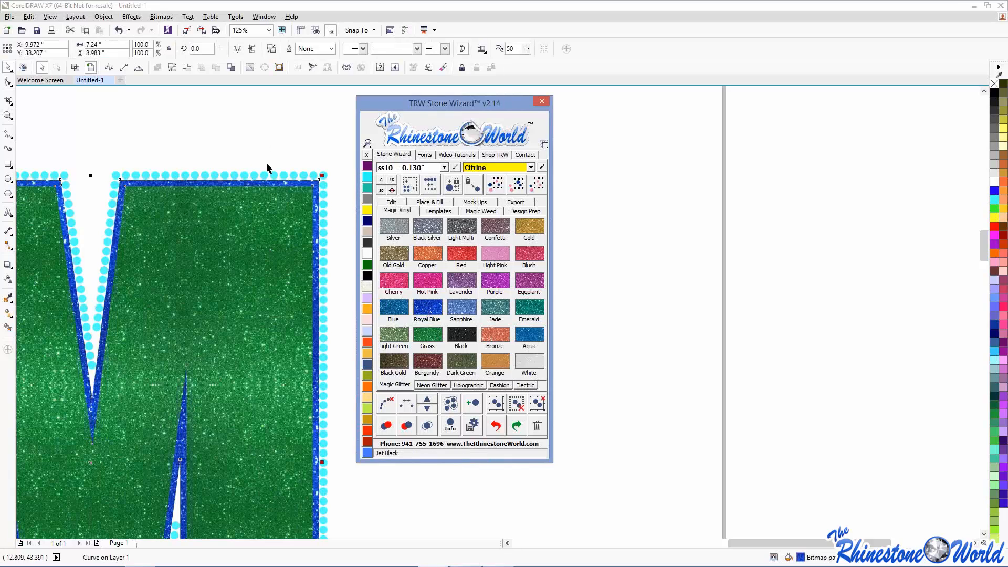
{"action": "left_click", "coordinate": [403, 336]}
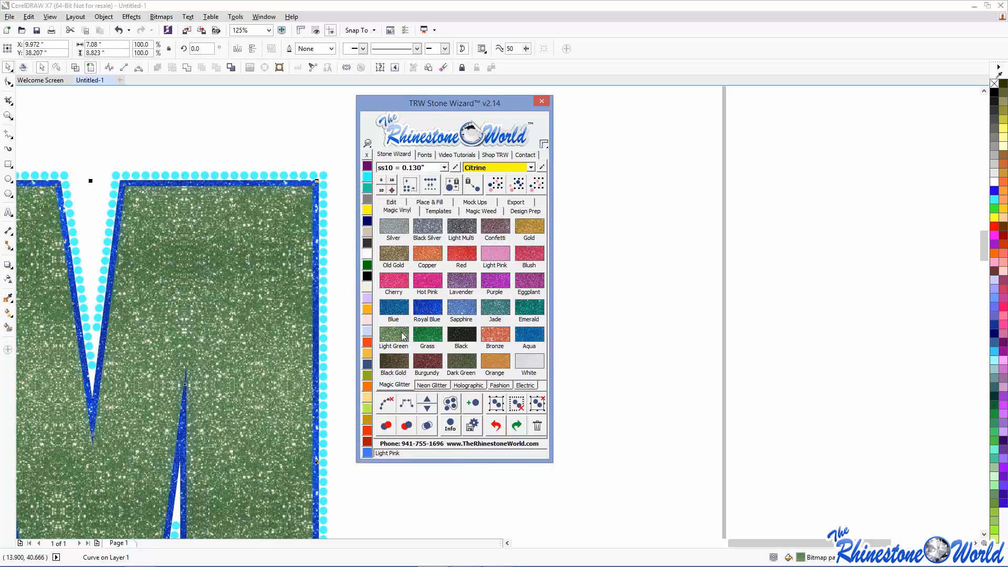
{"action": "left_click", "coordinate": [430, 336]}
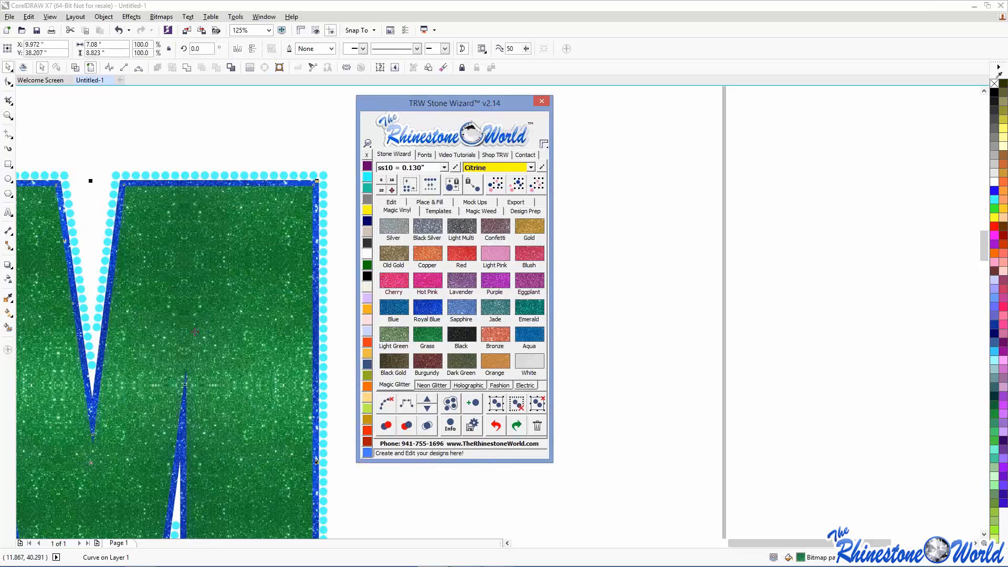
{"action": "left_click", "coordinate": [273, 140]}
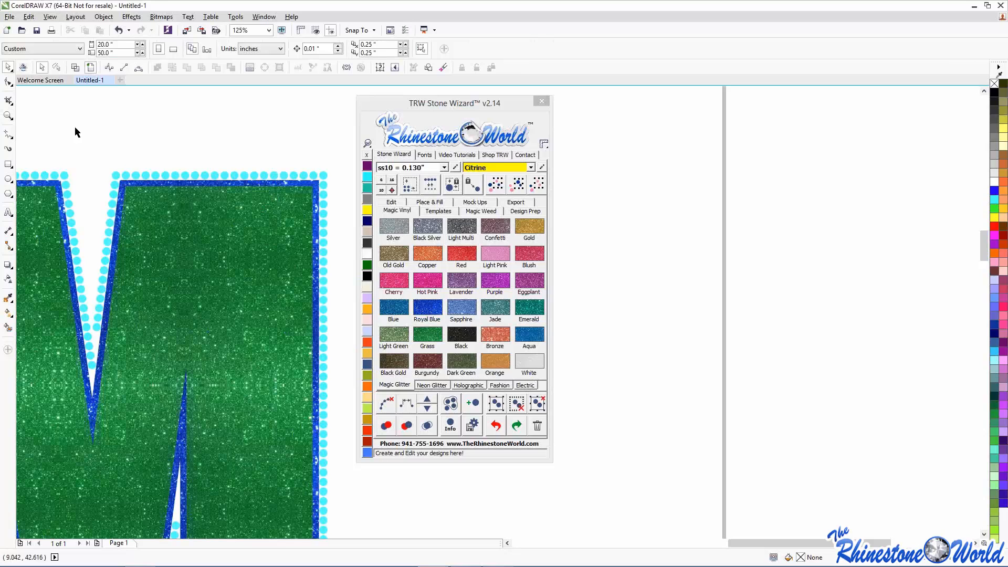
- Recolour all of the M's cyan rhinestones to Crystal using Find Same Color
{"action": "scroll", "coordinate": [148, 138], "scroll_direction": "down", "scroll_amount": 2}
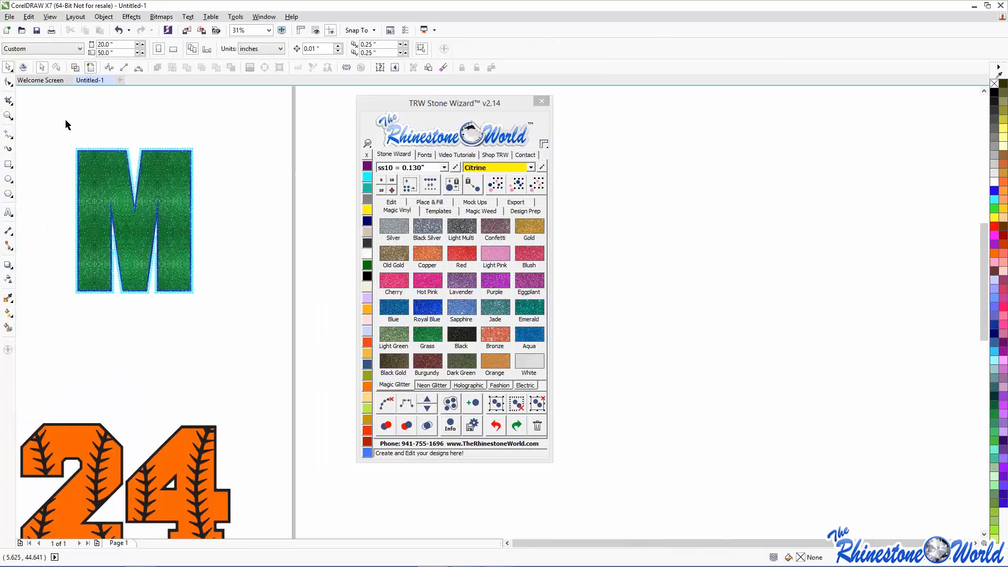
{"action": "scroll", "coordinate": [65, 119], "scroll_direction": "up", "scroll_amount": 2}
{"action": "left_click", "coordinate": [108, 235]}
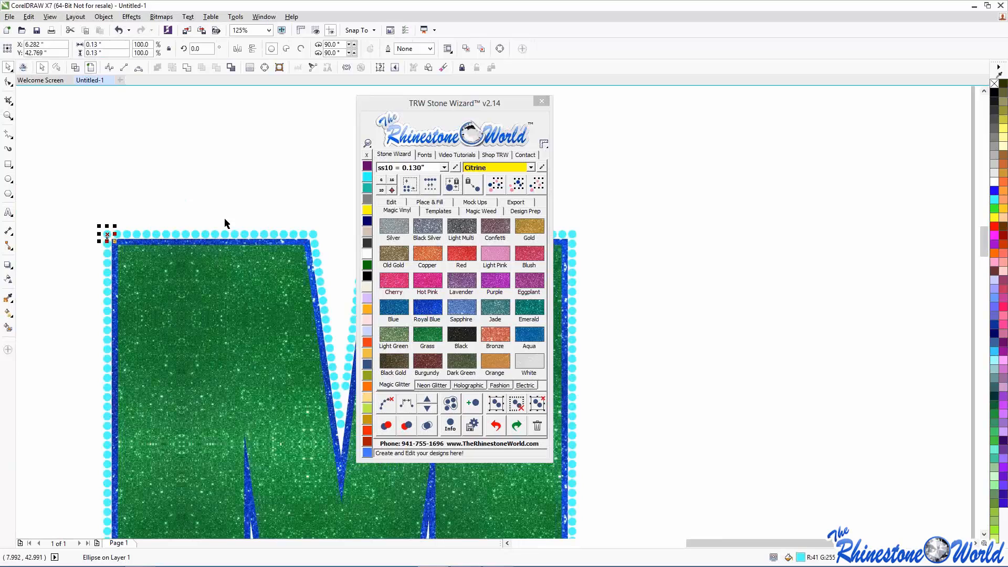
{"action": "left_click", "coordinate": [516, 188]}
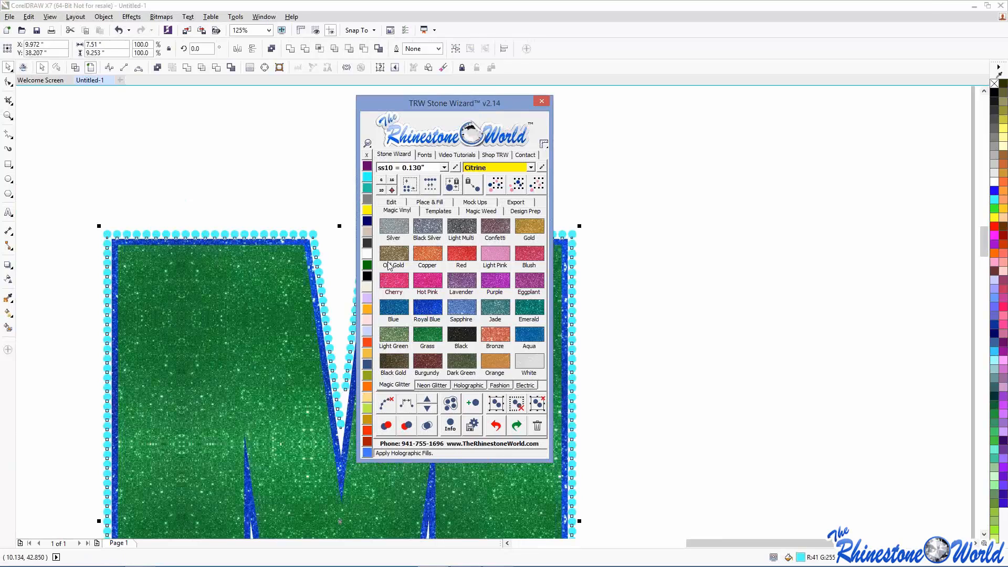
{"action": "key", "text": "Delete"}
- Give the 24 a Royal Blue glitter outline and Grass green glitter fill
{"action": "scroll", "coordinate": [181, 185], "scroll_direction": "down", "scroll_amount": 2}
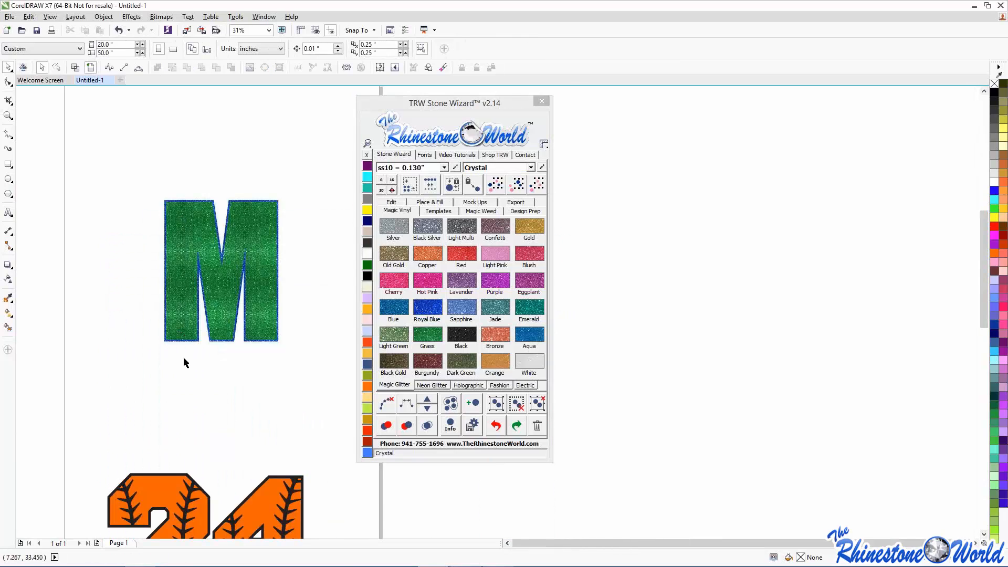
{"action": "scroll", "coordinate": [222, 415], "scroll_direction": "down", "scroll_amount": 1}
{"action": "scroll", "coordinate": [222, 414], "scroll_direction": "up", "scroll_amount": 3}
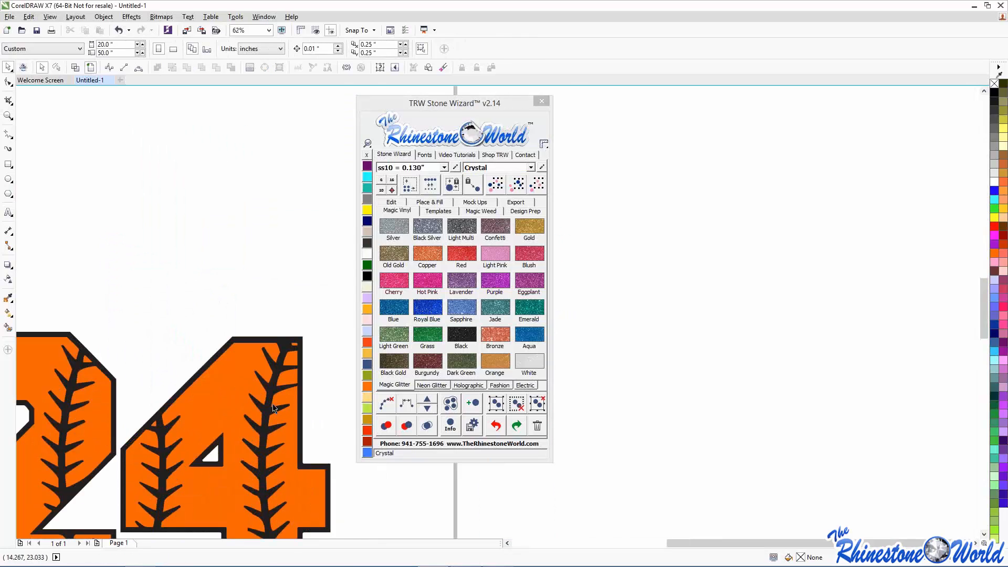
{"action": "left_click", "coordinate": [273, 408]}
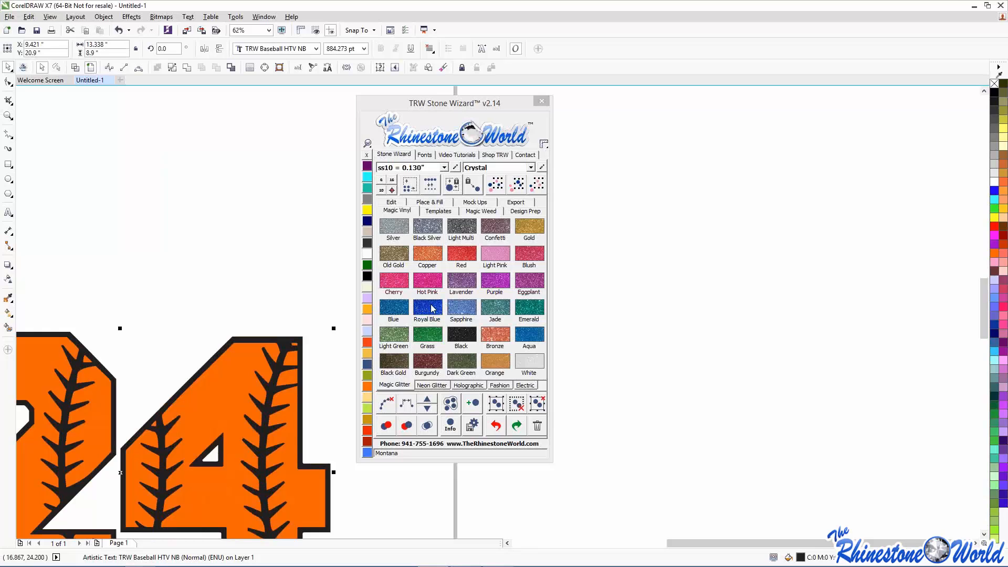
{"action": "left_click", "coordinate": [433, 308]}
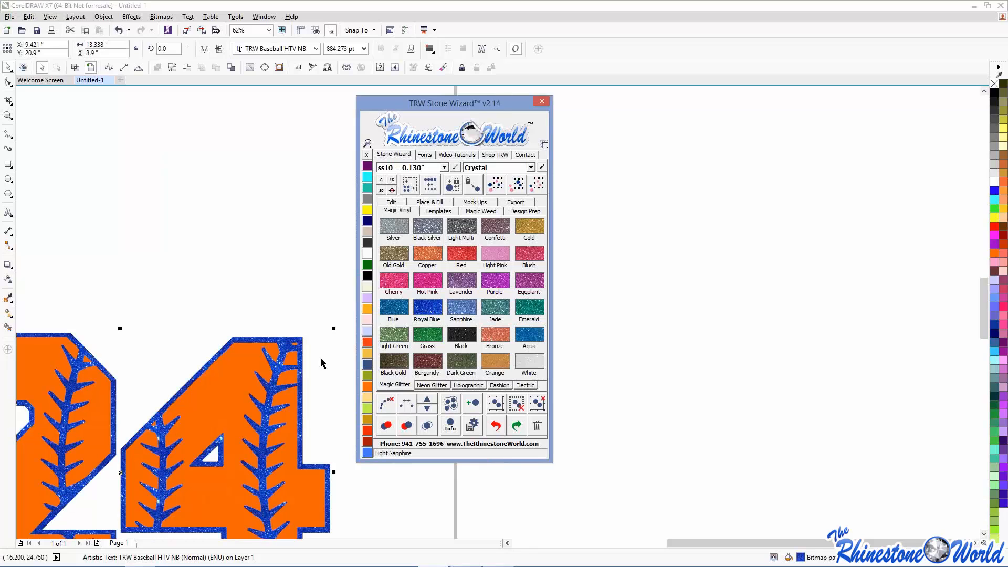
{"action": "left_click", "coordinate": [528, 311]}
{"action": "left_click", "coordinate": [435, 339]}
{"action": "left_click", "coordinate": [636, 364]}
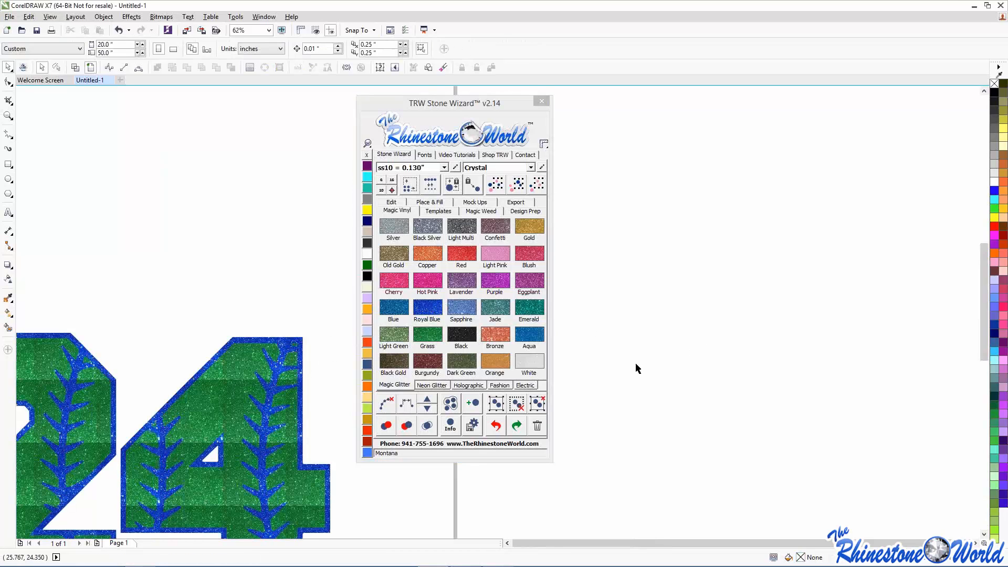
{"action": "scroll", "coordinate": [635, 368], "scroll_direction": "down", "scroll_amount": 4}
{"action": "left_click_drag", "start_coordinate": [472, 103], "coordinate": [175, 116]}
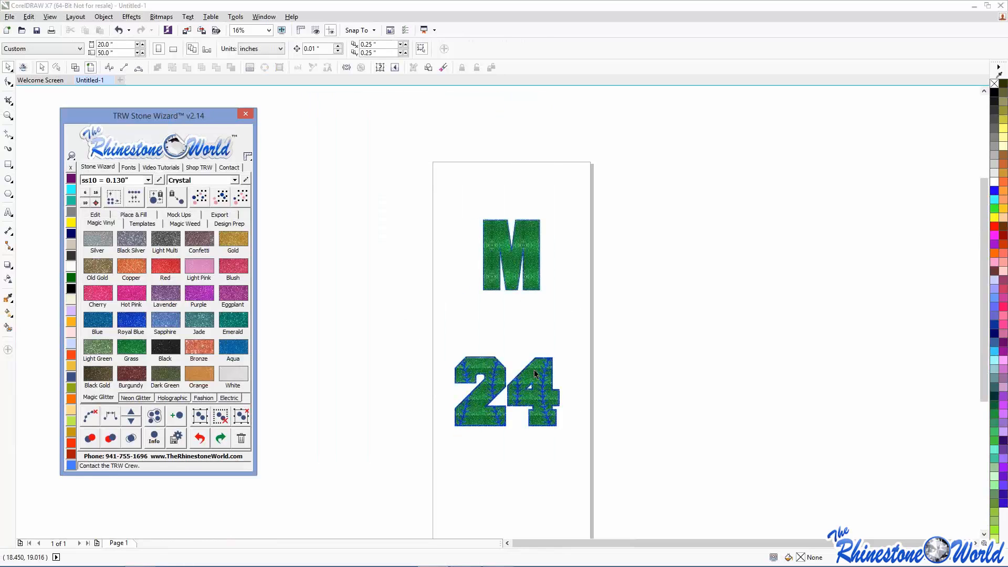
- Recentre the 24 beneath the M, then select the whole M design for mockups
{"action": "left_click", "coordinate": [600, 333]}
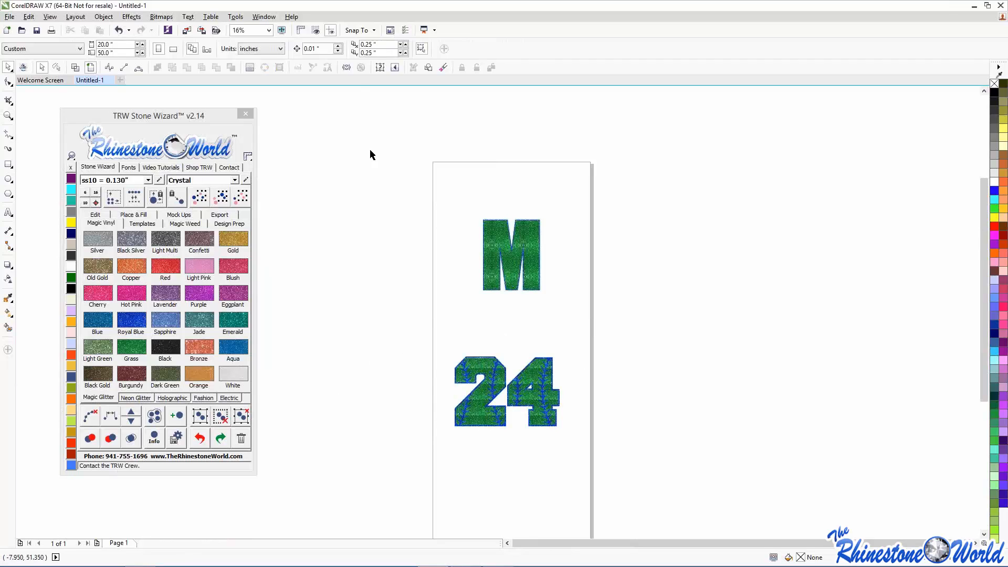
{"action": "left_click_drag", "start_coordinate": [370, 154], "coordinate": [695, 331]}
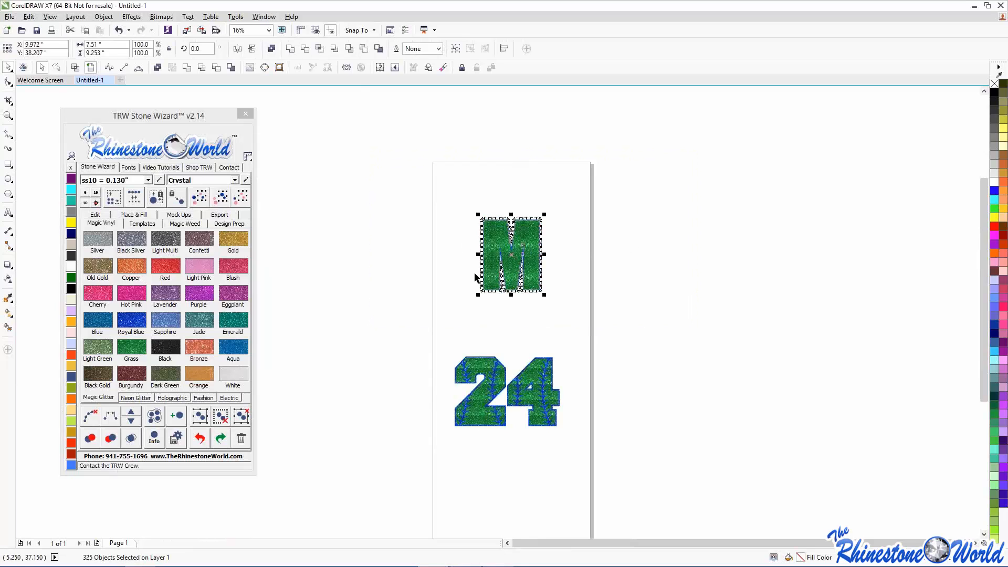
{"action": "left_click_drag", "start_coordinate": [452, 344], "coordinate": [577, 442]}
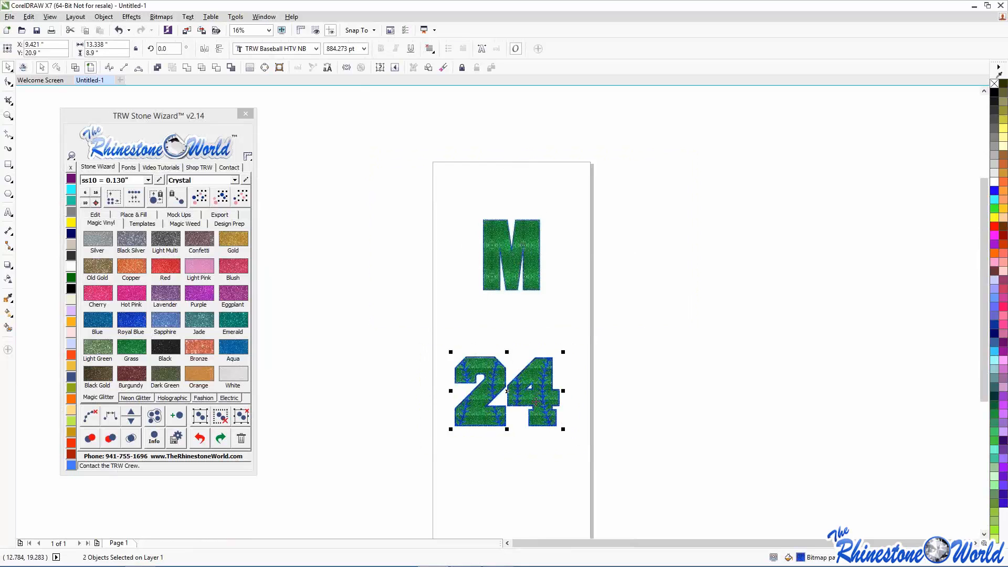
{"action": "left_click_drag", "start_coordinate": [536, 403], "coordinate": [547, 392]}
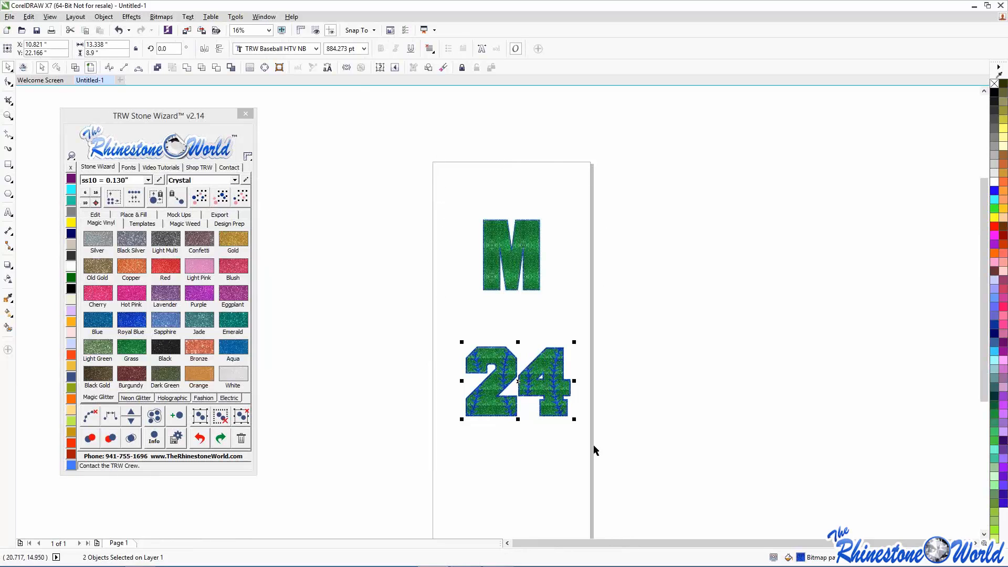
{"action": "left_click", "coordinate": [562, 521]}
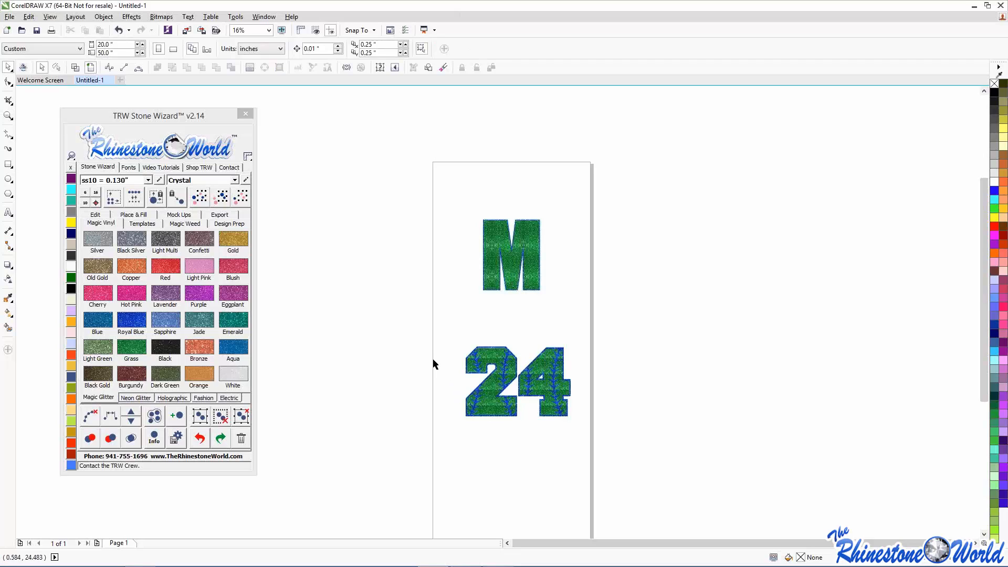
{"action": "left_click_drag", "start_coordinate": [380, 167], "coordinate": [698, 334]}
{"action": "left_click", "coordinate": [178, 214]}
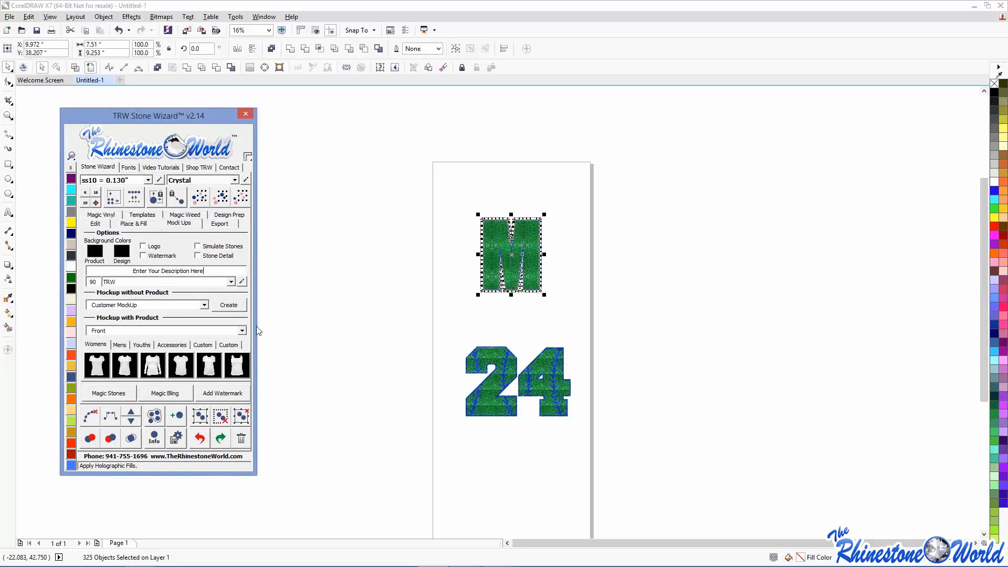
- Create a Proof - Front and Back scoop-neck mockup with simulated stones, stone detail, description 'trw webinar m'
{"action": "left_click", "coordinate": [242, 331]}
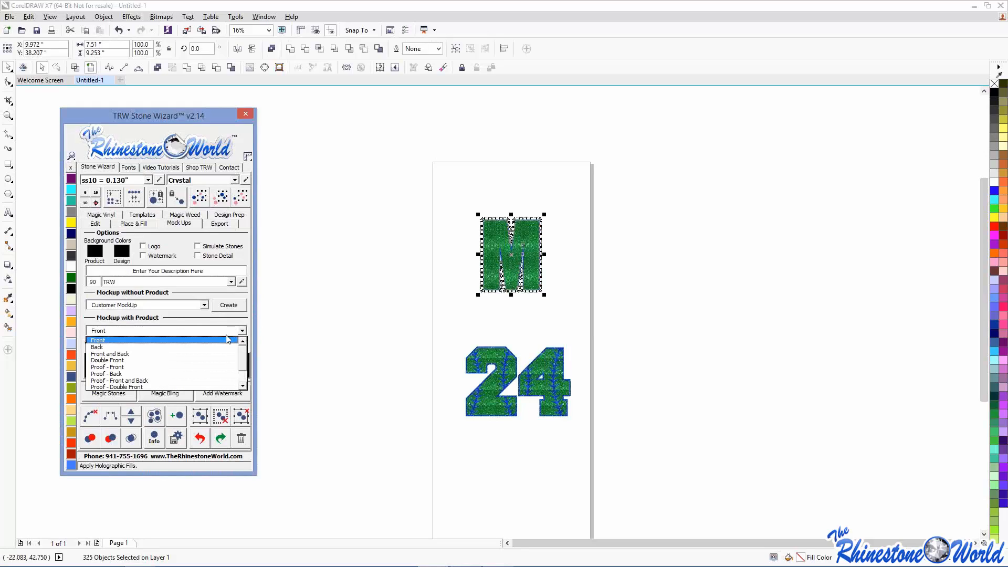
{"action": "left_click", "coordinate": [150, 380]}
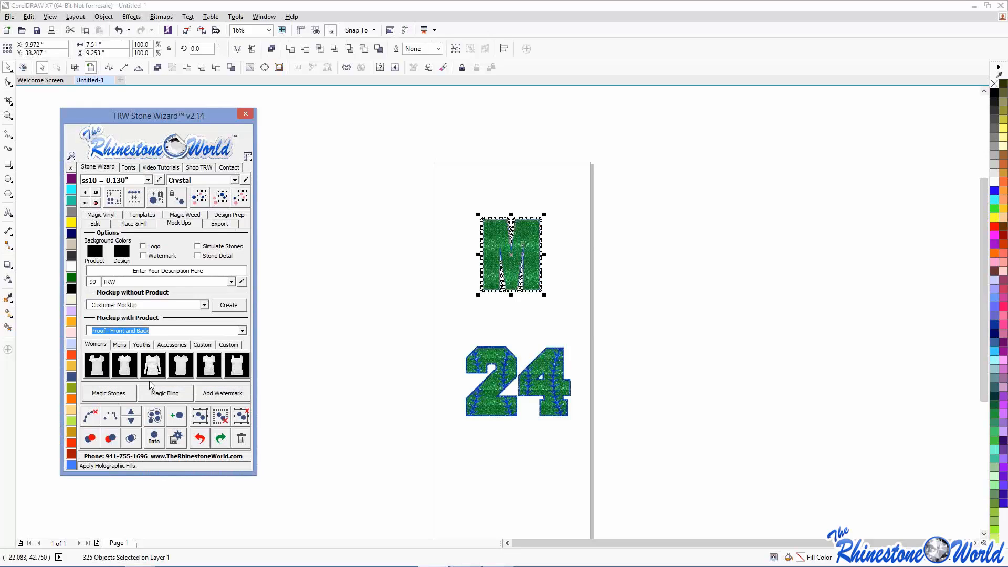
{"action": "left_click", "coordinate": [199, 245]}
{"action": "left_click", "coordinate": [199, 256]}
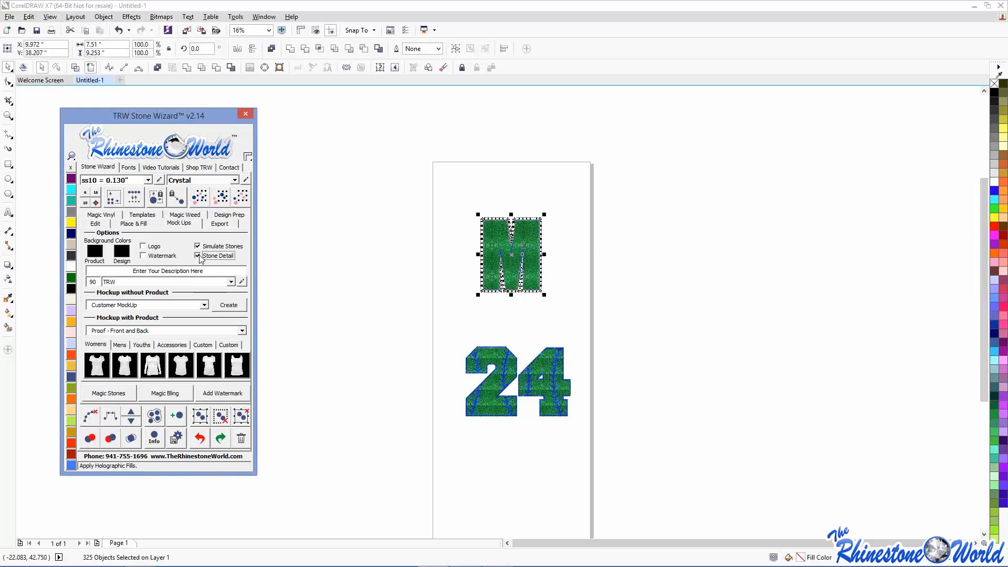
{"action": "left_click", "coordinate": [111, 268]}
{"action": "key", "text": "ctrl+a"}
{"action": "type", "text": "trw "}
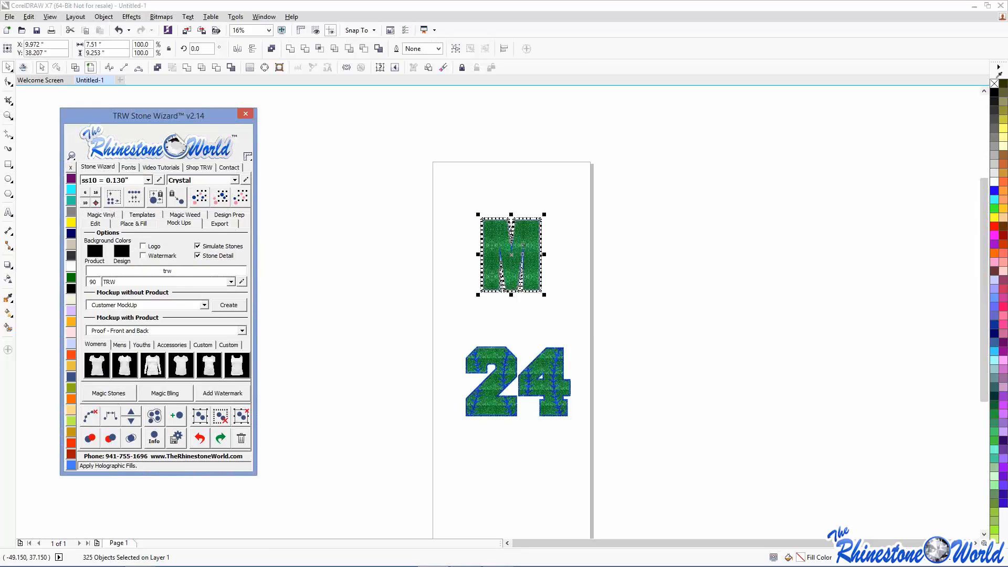
{"action": "type", "text": "webinar m"}
{"action": "left_click", "coordinate": [103, 366]}
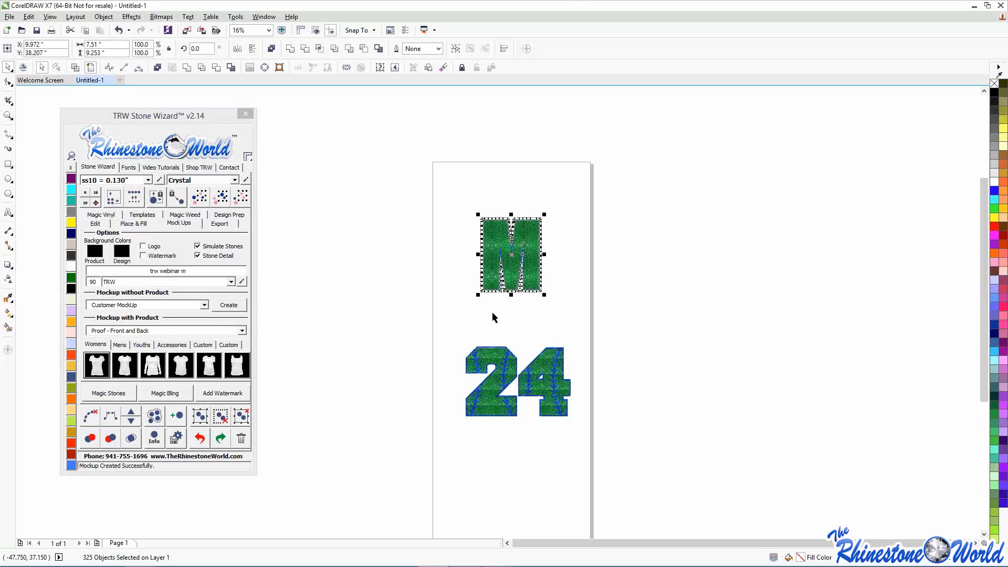
- Change both the back-view and front-view shirt images on the mockup to yellow
{"action": "scroll", "coordinate": [523, 332], "scroll_direction": "up", "scroll_amount": 7}
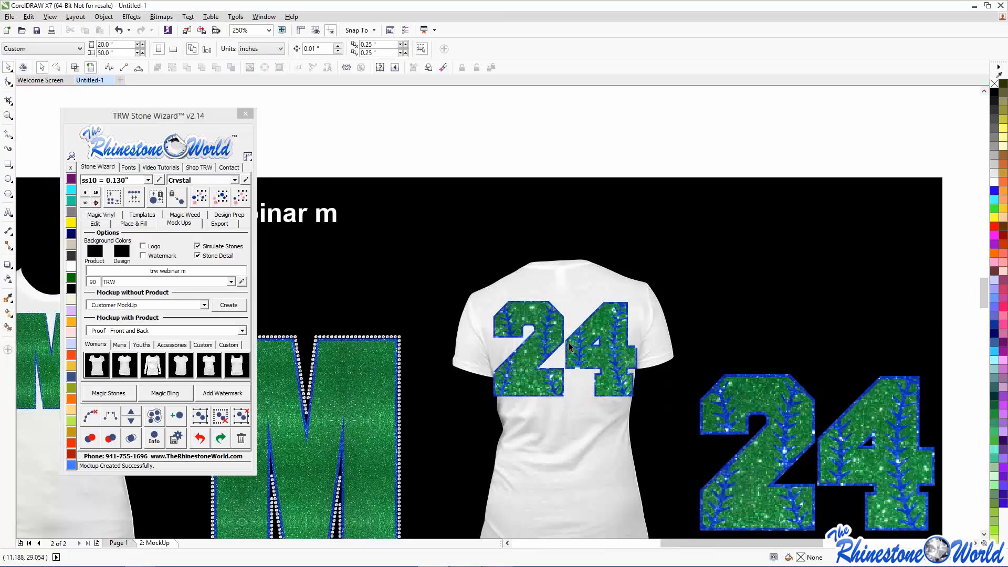
{"action": "scroll", "coordinate": [568, 343], "scroll_direction": "down", "scroll_amount": 2}
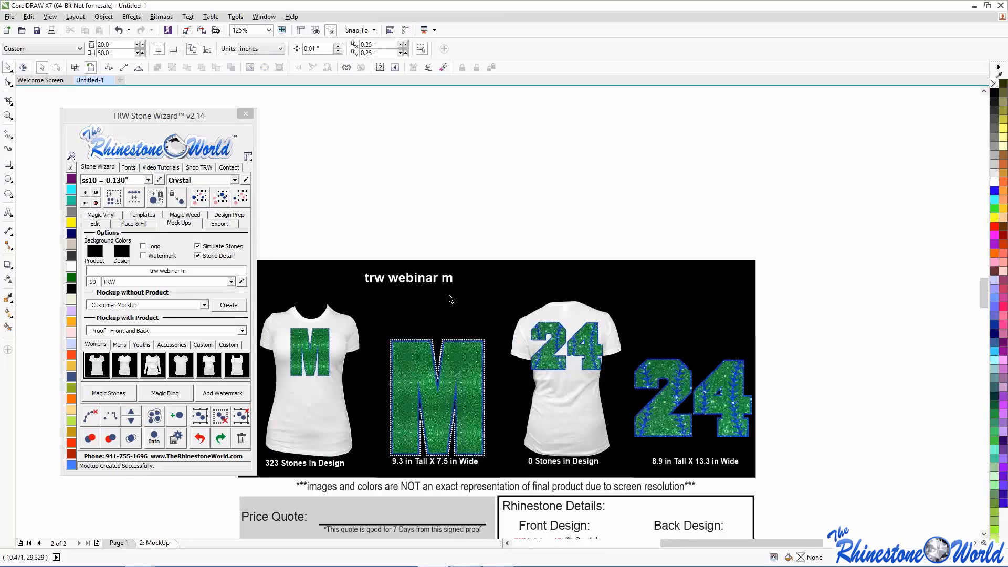
{"action": "left_click", "coordinate": [554, 380]}
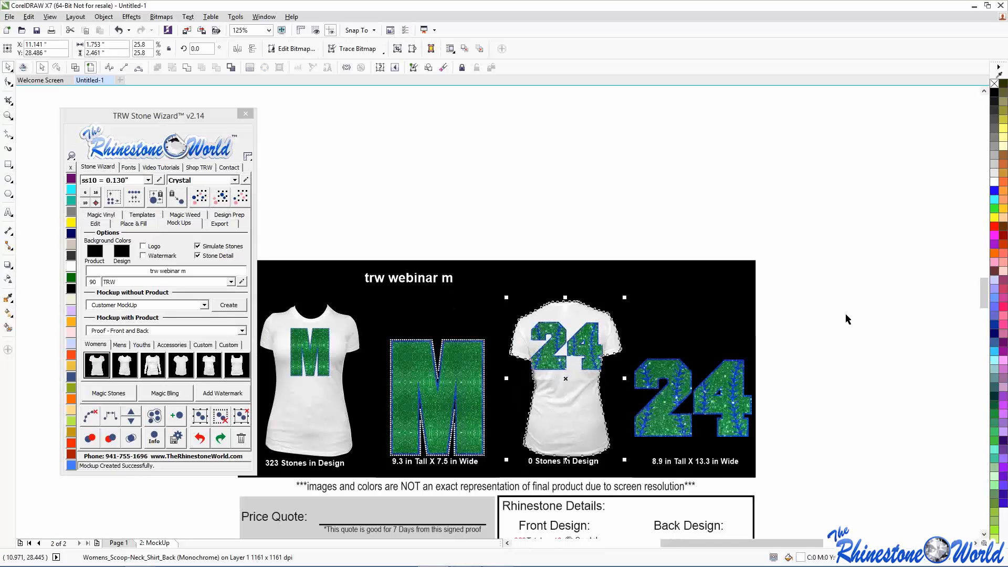
{"action": "left_click", "coordinate": [994, 93]}
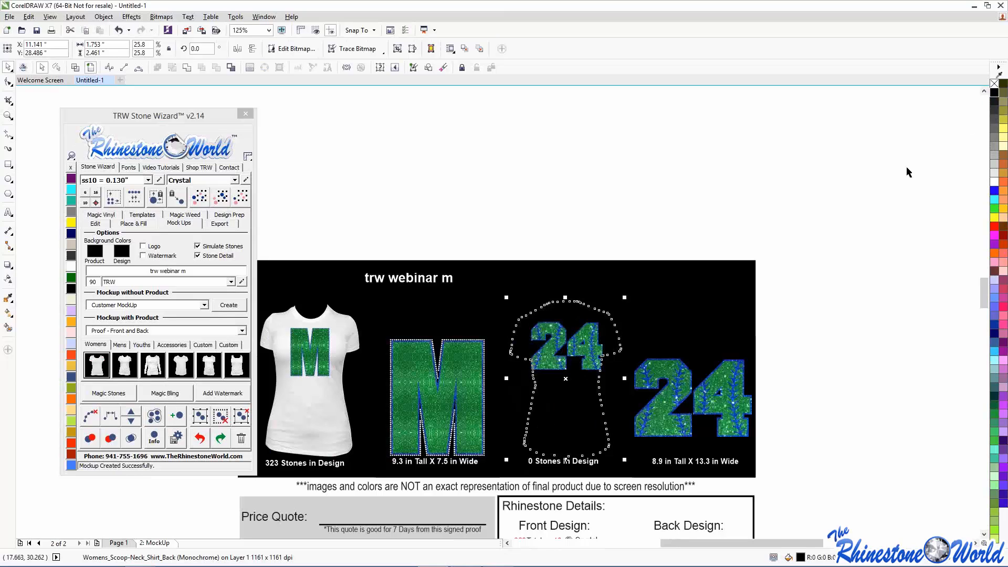
{"action": "left_click", "coordinate": [993, 218]}
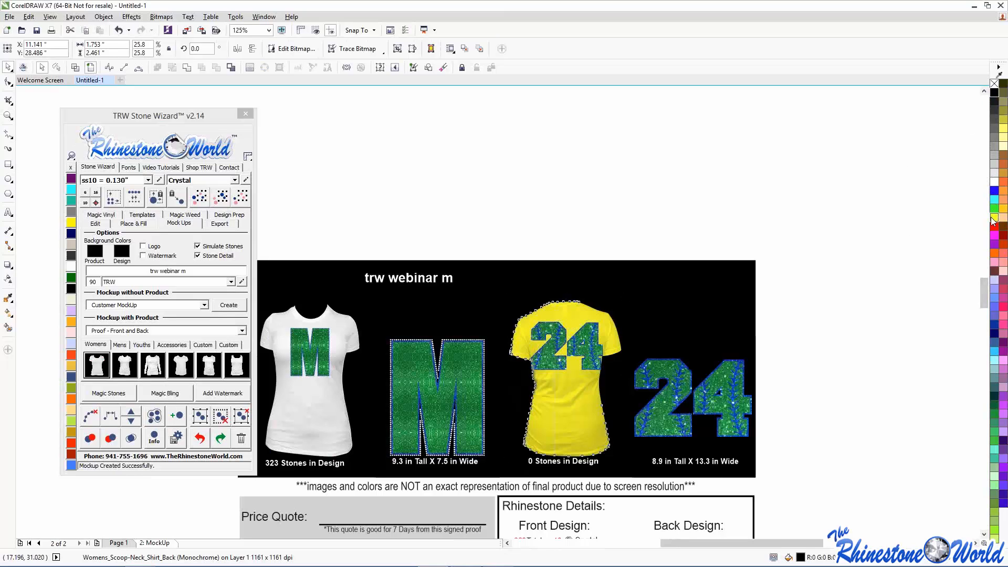
{"action": "left_click", "coordinate": [313, 423]}
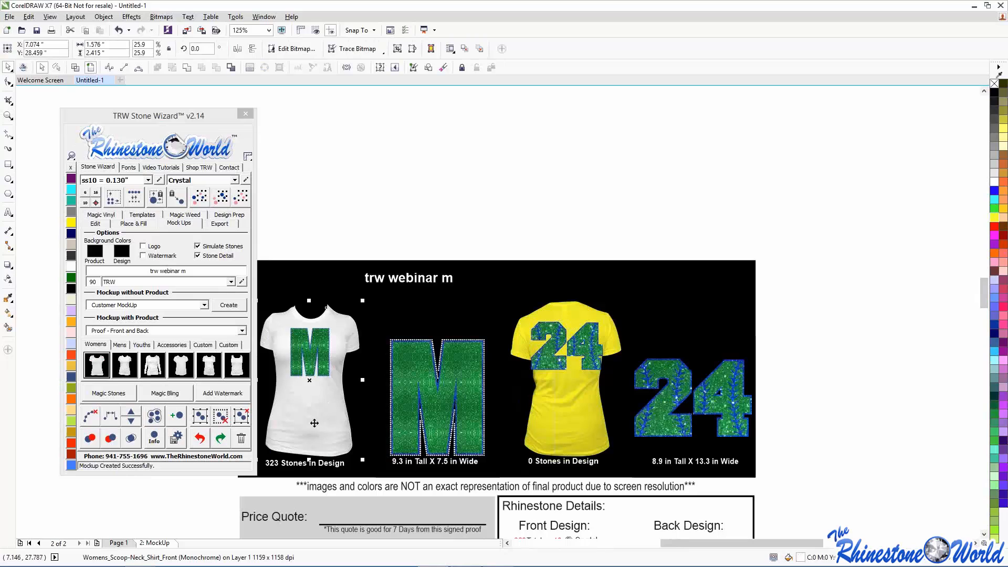
{"action": "left_click", "coordinate": [993, 218]}
{"action": "left_click", "coordinate": [373, 302]}
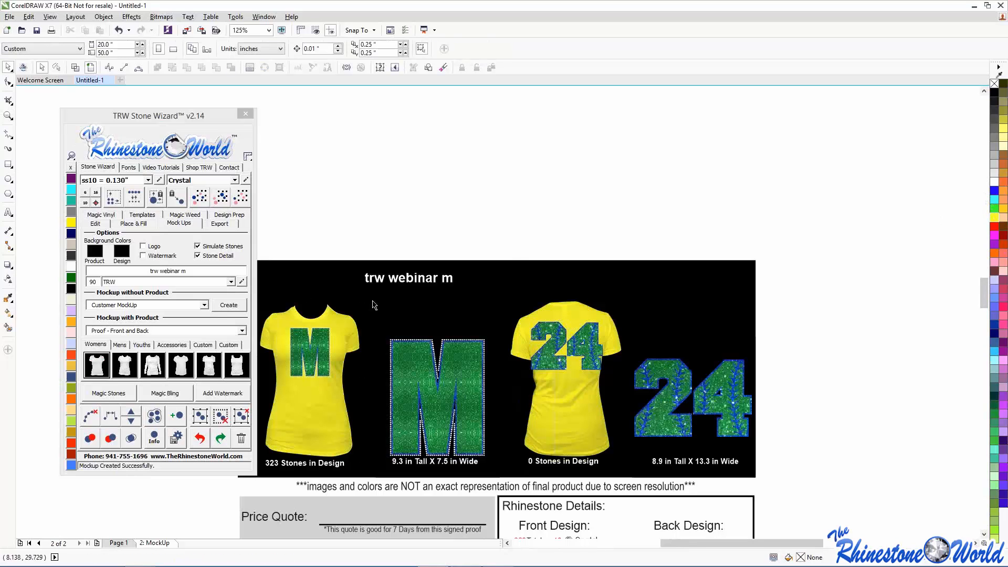
{"action": "scroll", "coordinate": [374, 304], "scroll_direction": "up", "scroll_amount": 7}
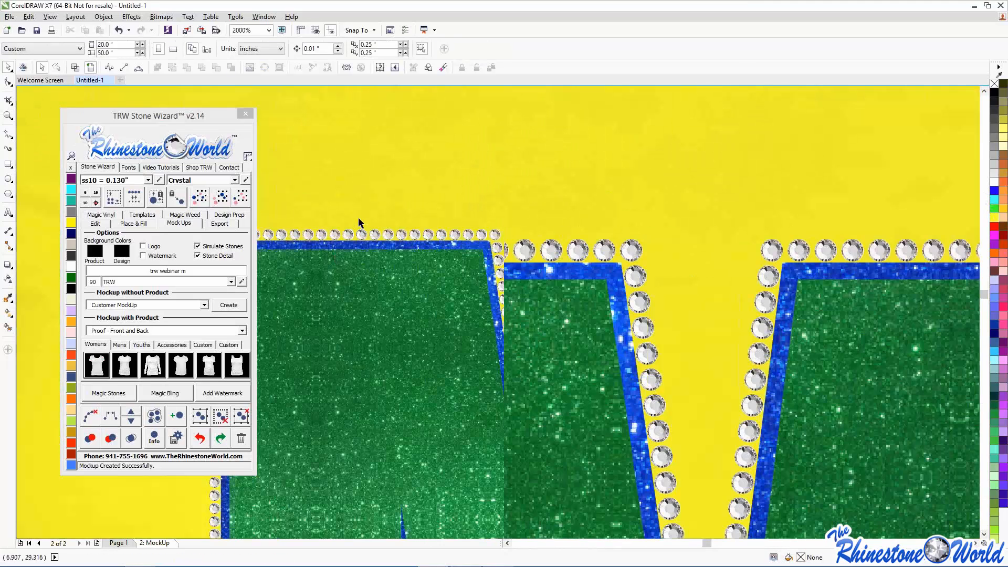
{"action": "scroll", "coordinate": [358, 216], "scroll_direction": "up", "scroll_amount": 2}
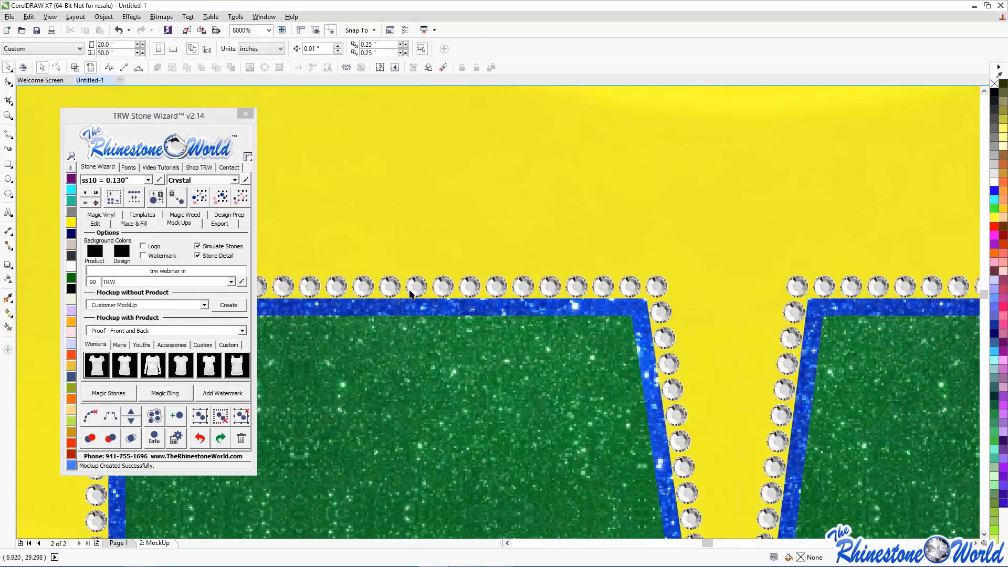
{"action": "scroll", "coordinate": [411, 293], "scroll_direction": "down", "scroll_amount": 9}
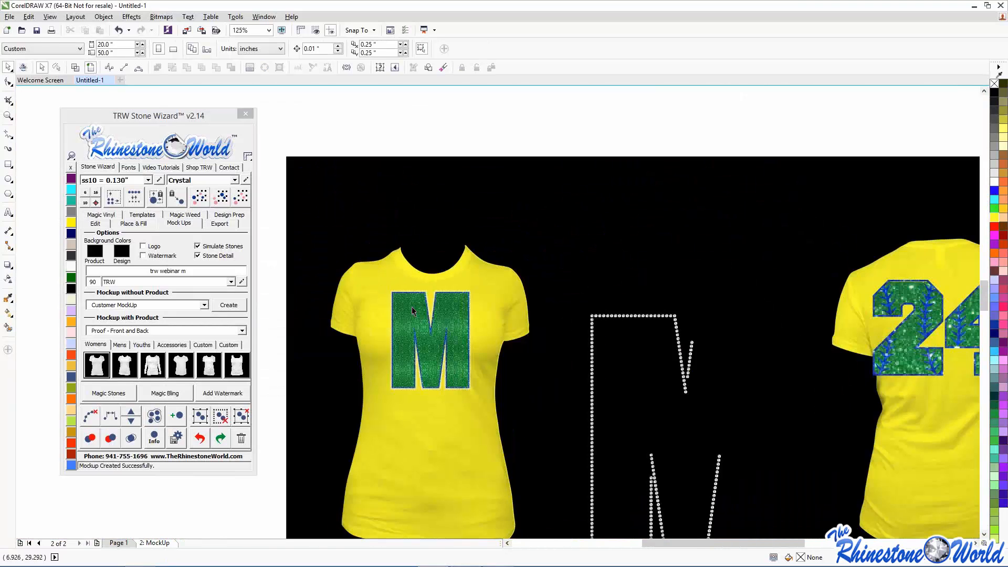
{"action": "scroll", "coordinate": [411, 306], "scroll_direction": "down", "scroll_amount": 1}
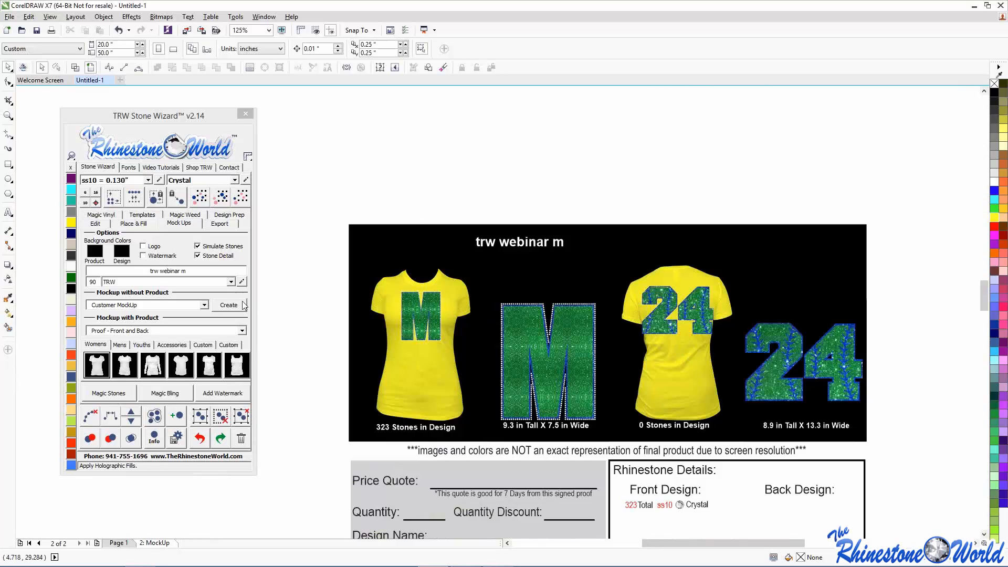
- Drag the Stone Wizard to the right and review the quote form's 323 ss10 Crystal stones
{"action": "scroll", "coordinate": [272, 300], "scroll_direction": "down", "scroll_amount": 4}
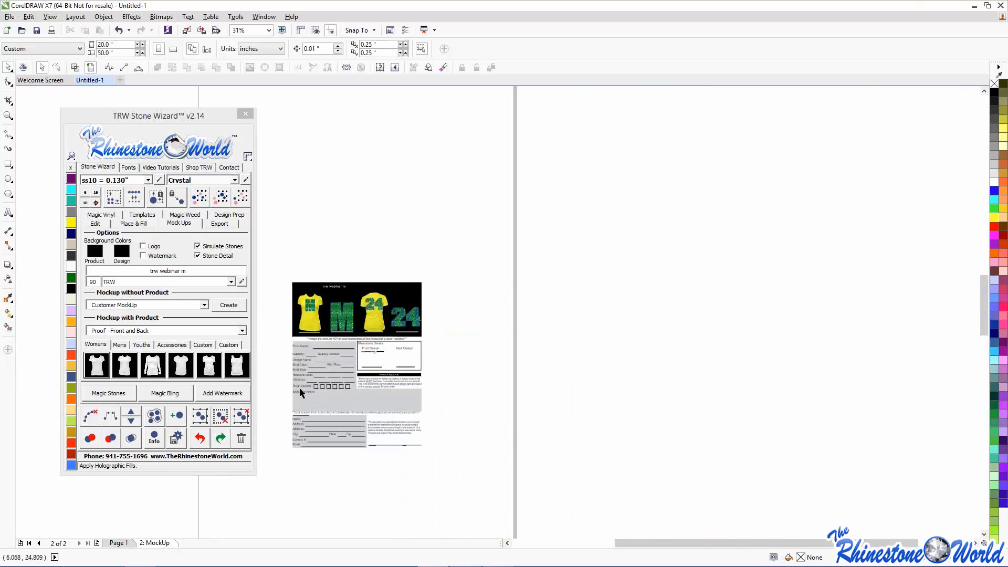
{"action": "scroll", "coordinate": [299, 388], "scroll_direction": "up", "scroll_amount": 2}
{"action": "scroll", "coordinate": [298, 401], "scroll_direction": "down", "scroll_amount": 2}
{"action": "scroll", "coordinate": [347, 351], "scroll_direction": "up", "scroll_amount": 4}
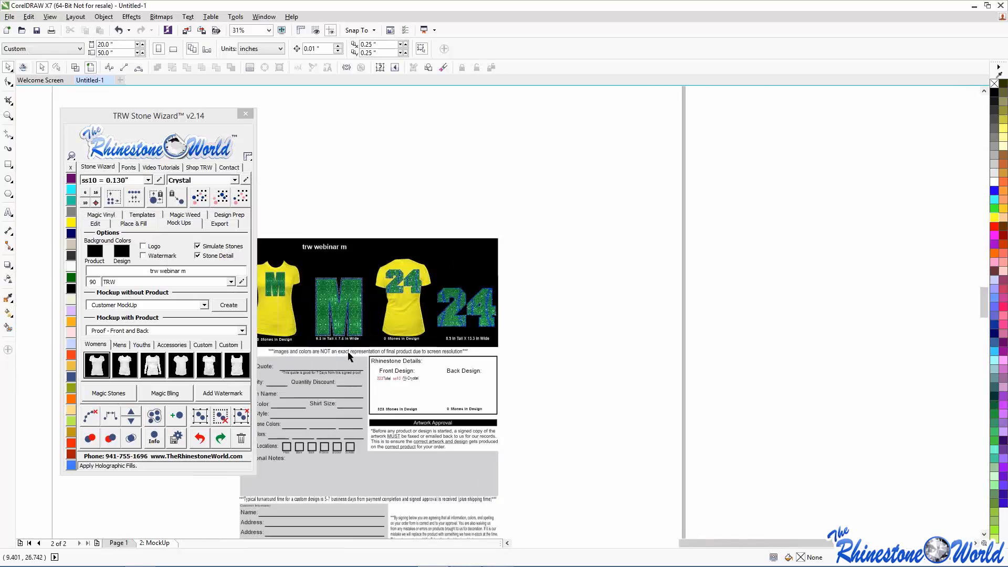
{"action": "left_click_drag", "start_coordinate": [155, 114], "coordinate": [859, 143]}
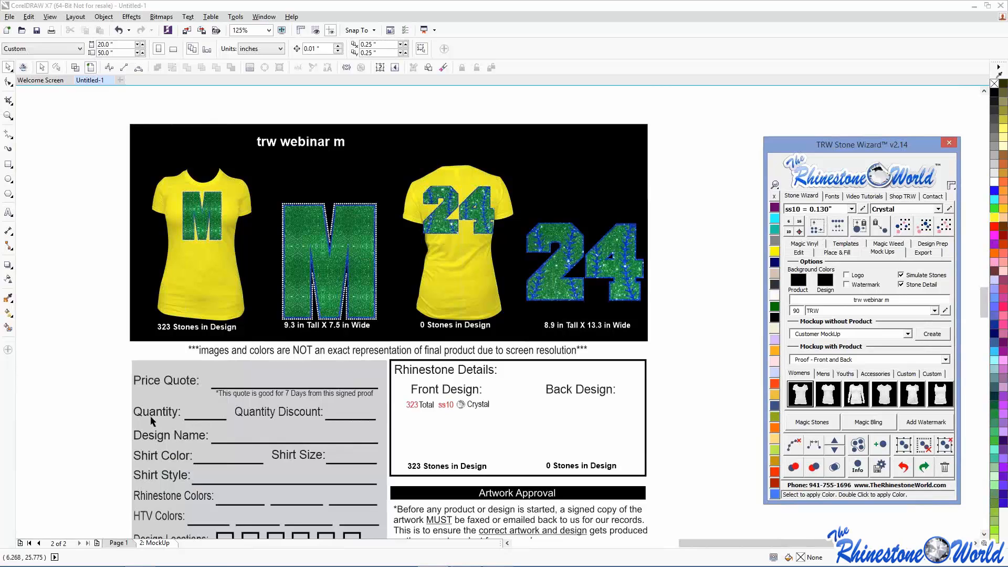
{"action": "scroll", "coordinate": [84, 416], "scroll_direction": "down", "scroll_amount": 2}
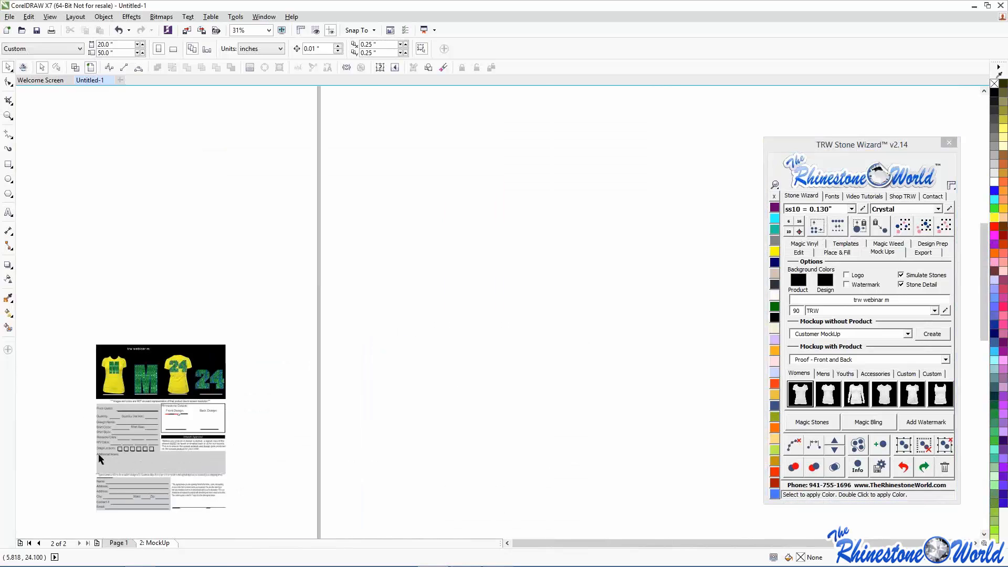
{"action": "scroll", "coordinate": [119, 500], "scroll_direction": "up", "scroll_amount": 2}
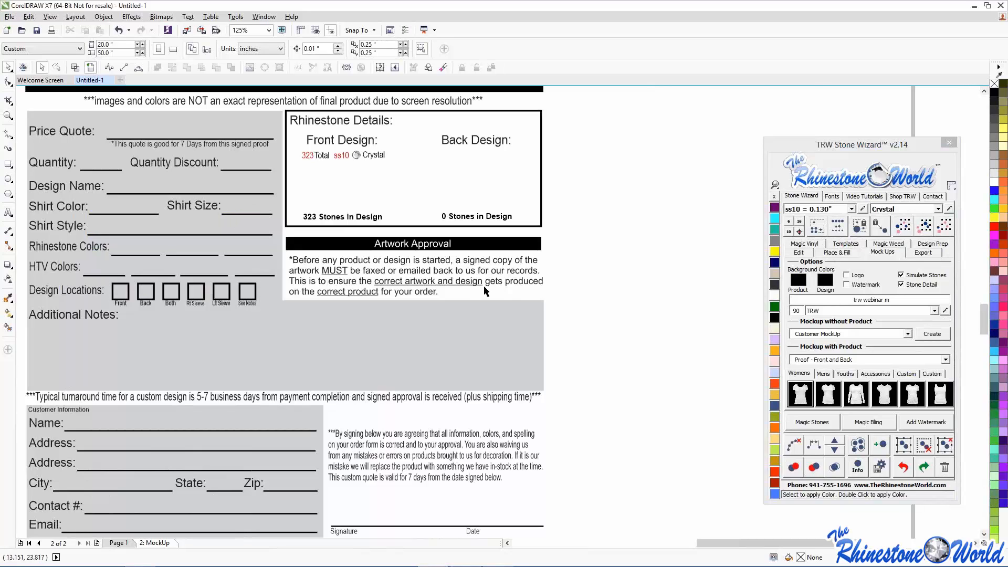
{"action": "scroll", "coordinate": [605, 307], "scroll_direction": "down", "scroll_amount": 4}
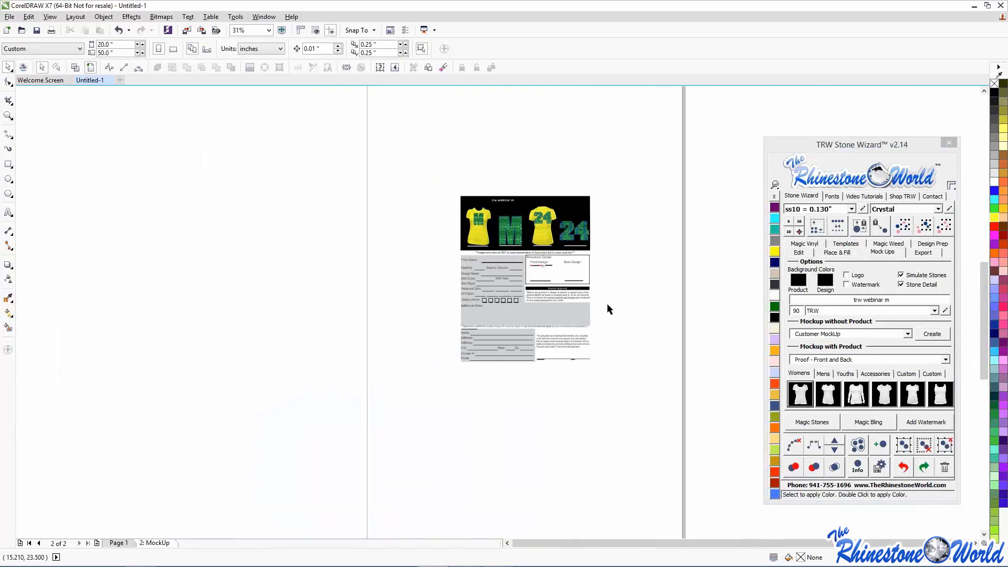
{"action": "scroll", "coordinate": [603, 296], "scroll_direction": "up", "scroll_amount": 4}
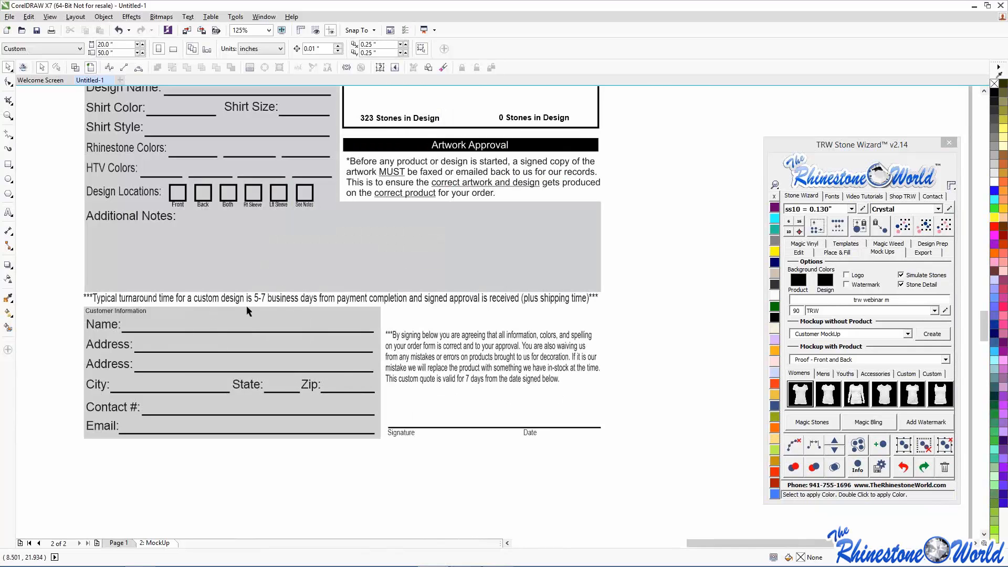
- Edit the turnaround notice to read 3-4 instead of 5-7 business days, then deselect
{"action": "right_click", "coordinate": [312, 298]}
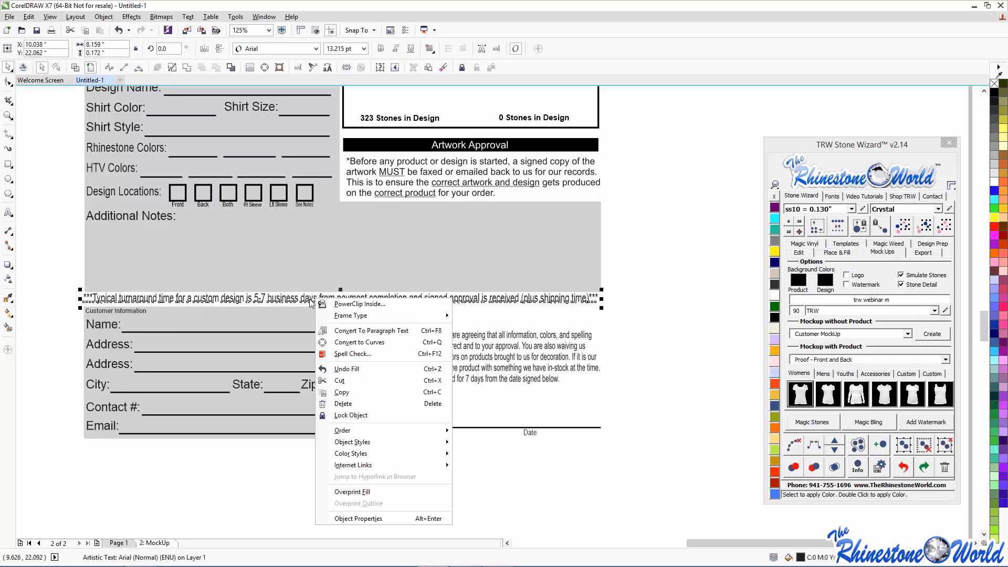
{"action": "left_click", "coordinate": [40, 295]}
{"action": "double_click", "coordinate": [217, 296]}
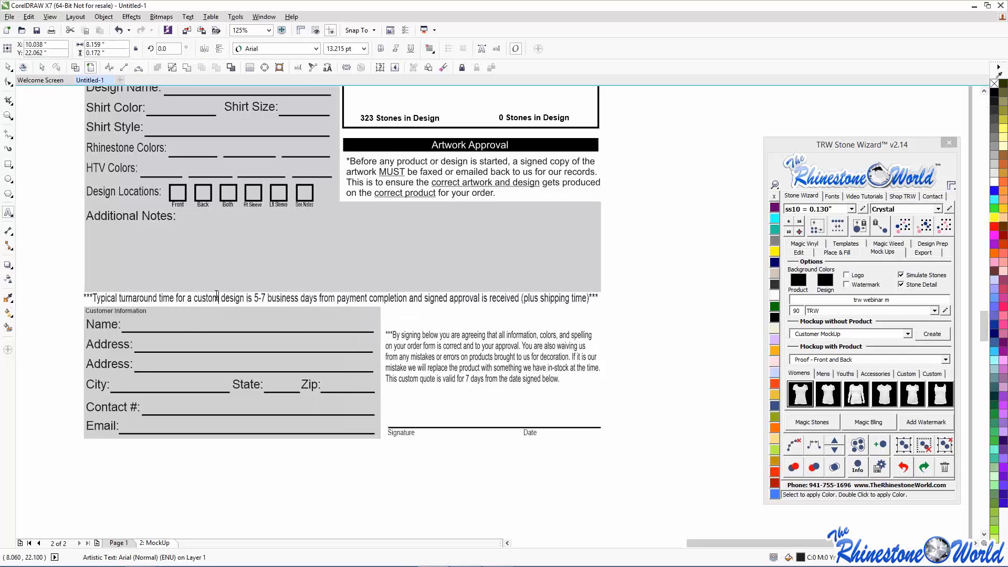
{"action": "left_click_drag", "start_coordinate": [266, 297], "coordinate": [256, 298]}
{"action": "type", "text": "3-4"}
{"action": "left_click", "coordinate": [7, 68]}
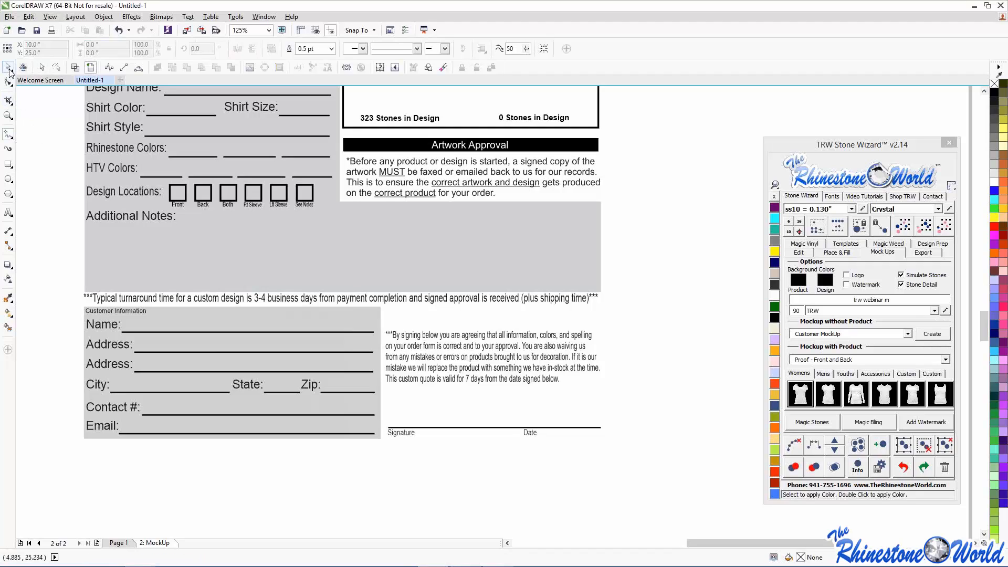
{"action": "left_click", "coordinate": [77, 179]}
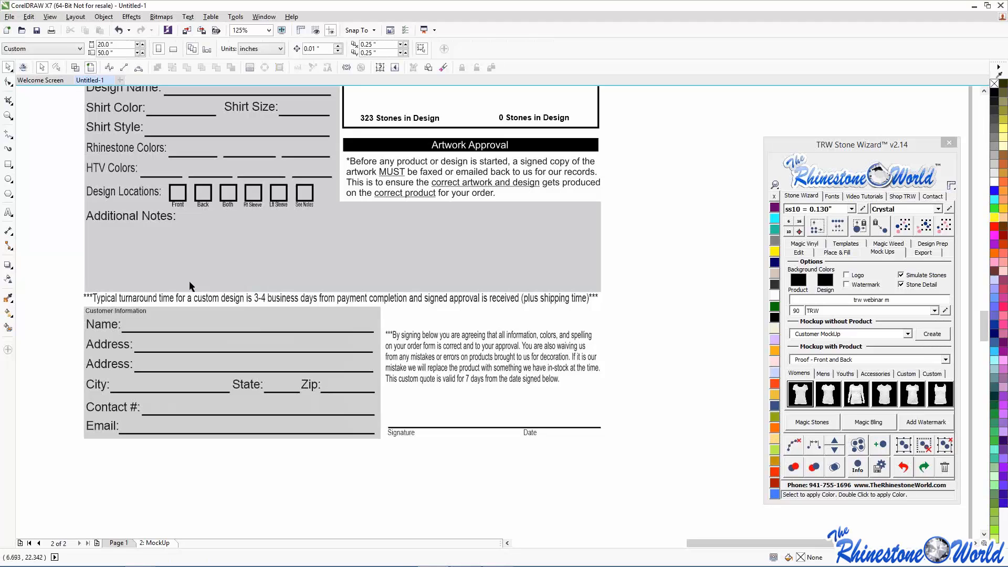
- Marquee-select all mockup objects and show the centred Stone Wizard's Export options
{"action": "scroll", "coordinate": [50, 261], "scroll_direction": "down", "scroll_amount": 2}
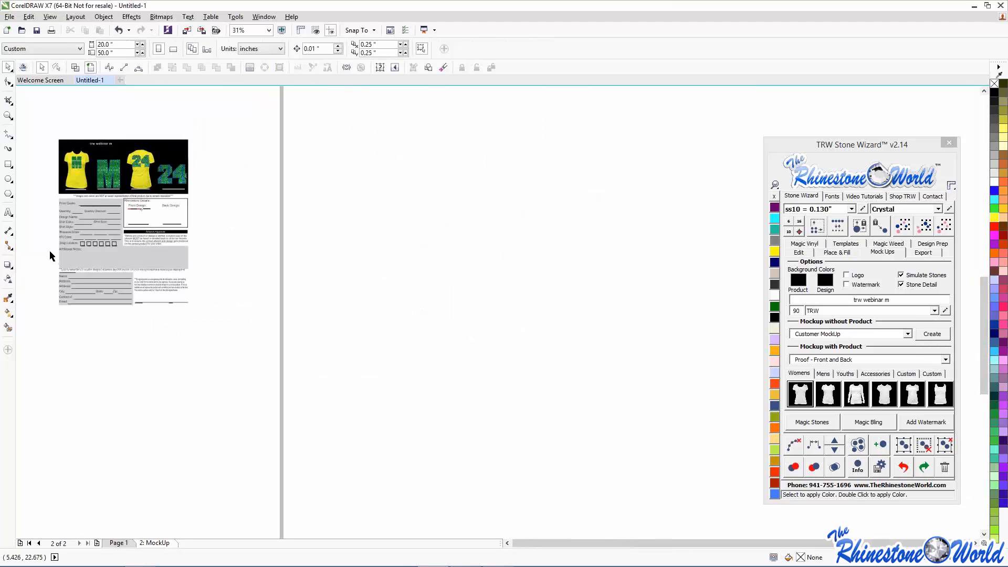
{"action": "scroll", "coordinate": [60, 117], "scroll_direction": "up", "scroll_amount": 2}
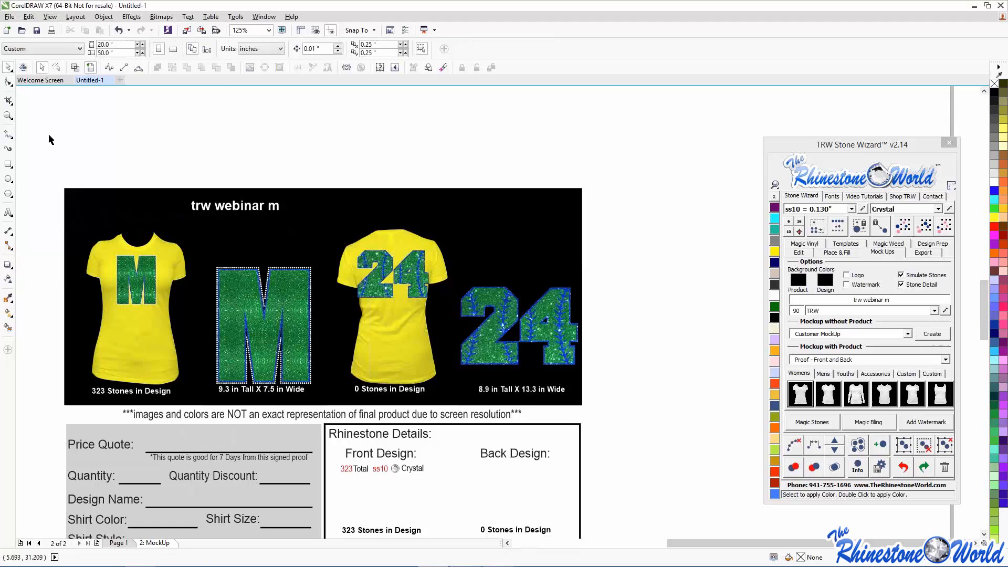
{"action": "scroll", "coordinate": [49, 139], "scroll_direction": "down", "scroll_amount": 3}
{"action": "left_click_drag", "start_coordinate": [45, 134], "coordinate": [242, 348]}
{"action": "left_click_drag", "start_coordinate": [861, 144], "coordinate": [521, 85]}
{"action": "left_click", "coordinate": [580, 192]}
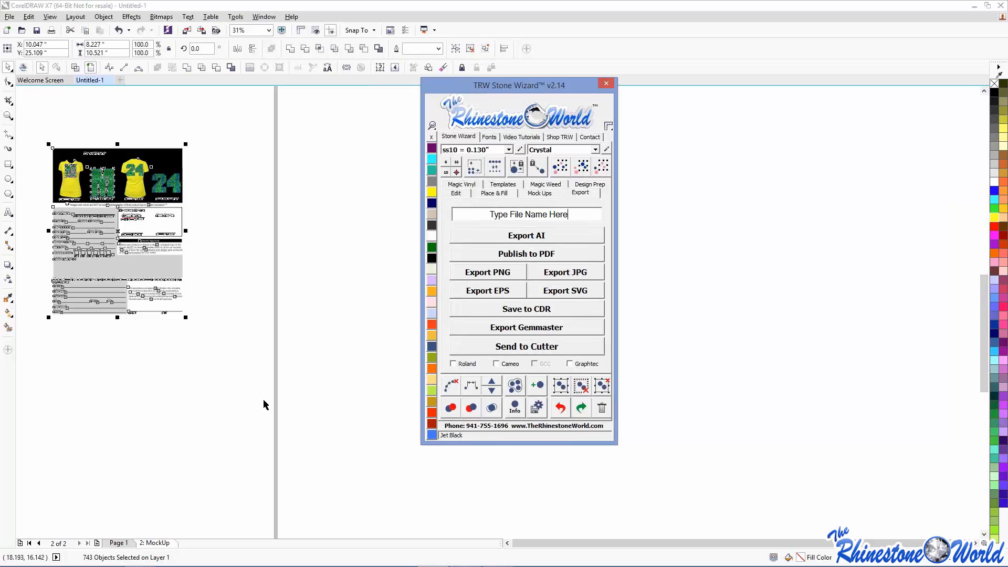
- Delete the 24 design from Page 1
{"action": "left_click", "coordinate": [124, 543]}
{"action": "scroll", "coordinate": [120, 456], "scroll_direction": "down", "scroll_amount": 3}
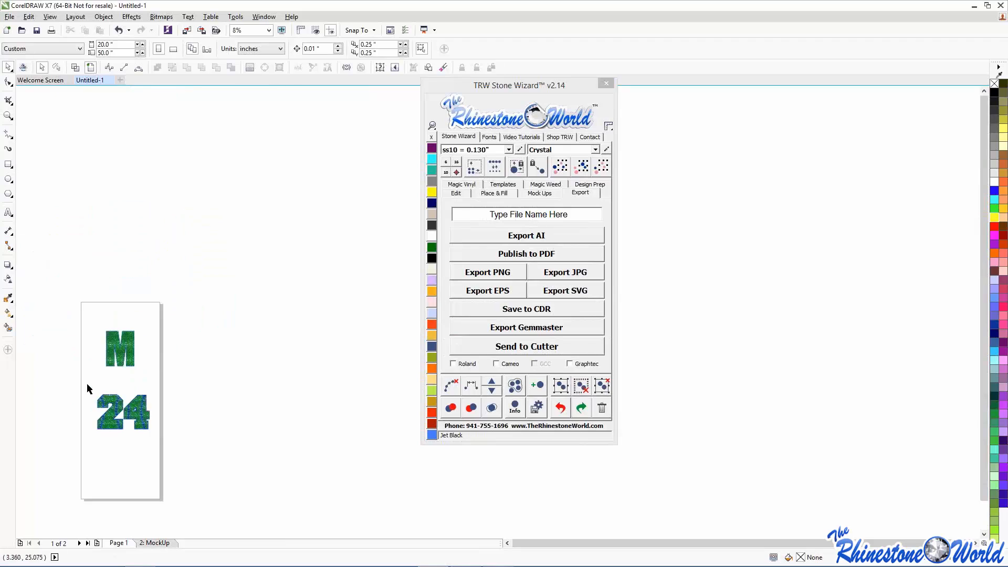
{"action": "left_click_drag", "start_coordinate": [74, 383], "coordinate": [192, 464]}
{"action": "key", "text": "Delete"}
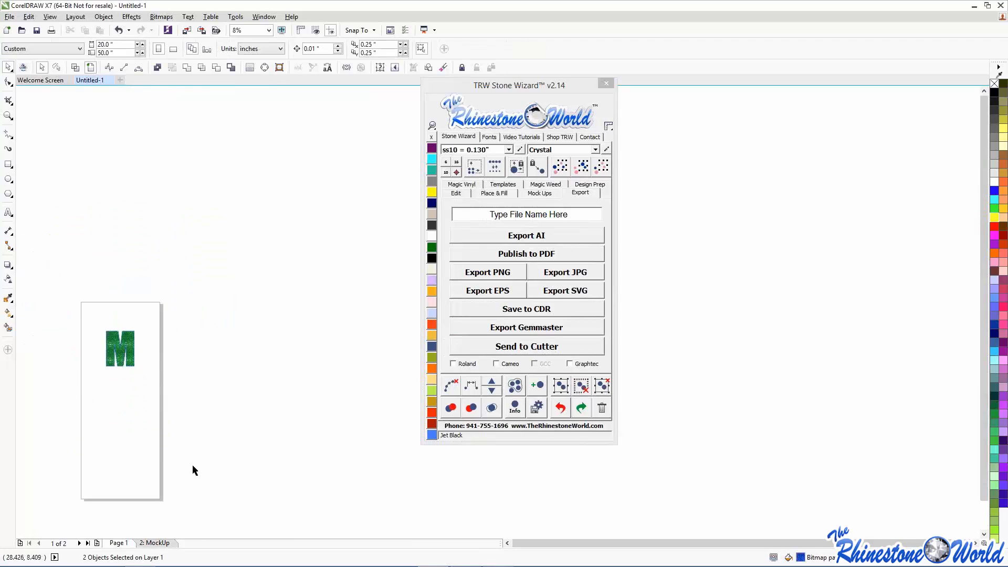
- Select the rhinestone M and bring up the Stone Wizard's Templates options
{"action": "scroll", "coordinate": [87, 322], "scroll_direction": "up", "scroll_amount": 1}
{"action": "left_click_drag", "start_coordinate": [70, 325], "coordinate": [351, 485]}
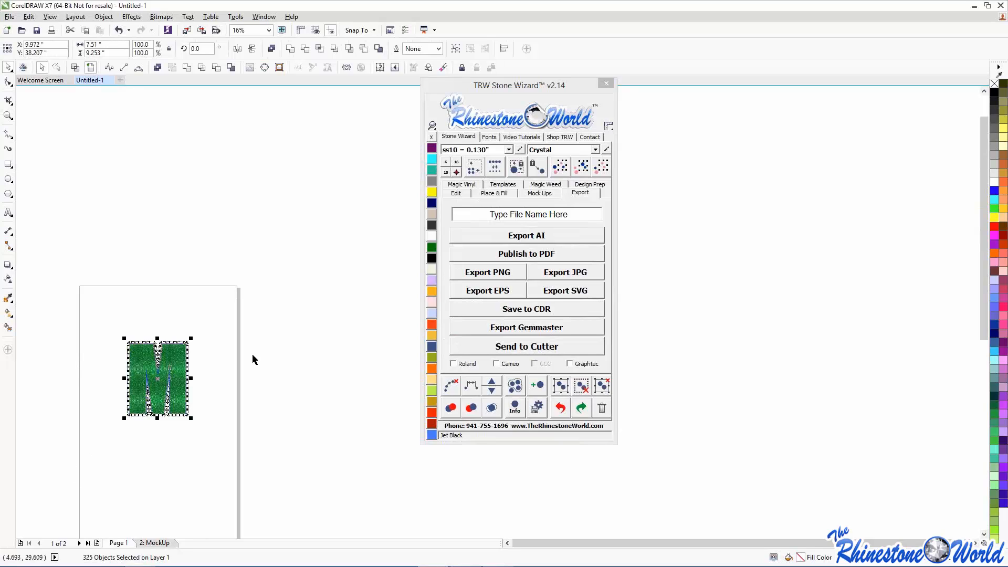
{"action": "left_click", "coordinate": [506, 184]}
{"action": "left_click_drag", "start_coordinate": [524, 91], "coordinate": [714, 138]}
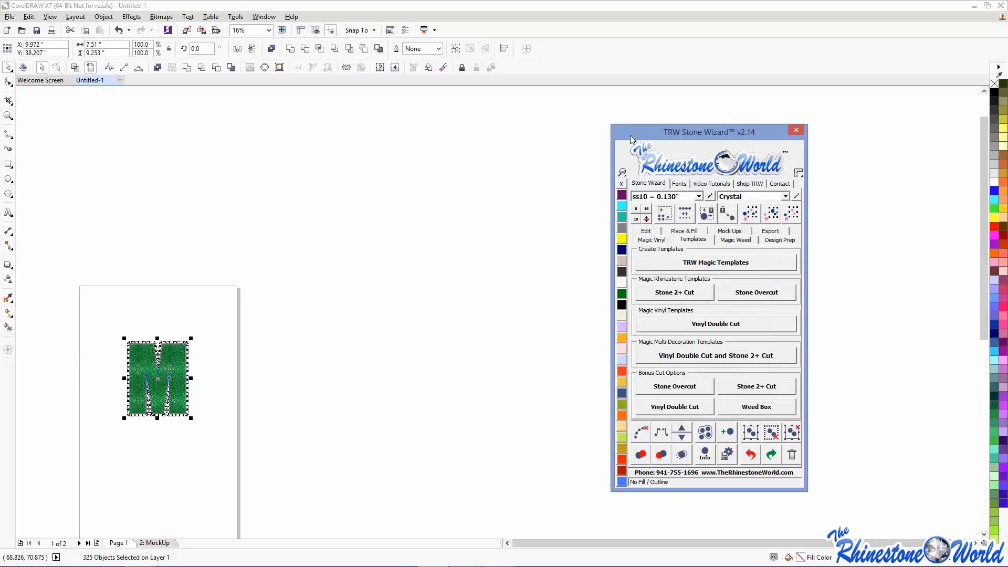
{"action": "left_click_drag", "start_coordinate": [631, 135], "coordinate": [484, 129]}
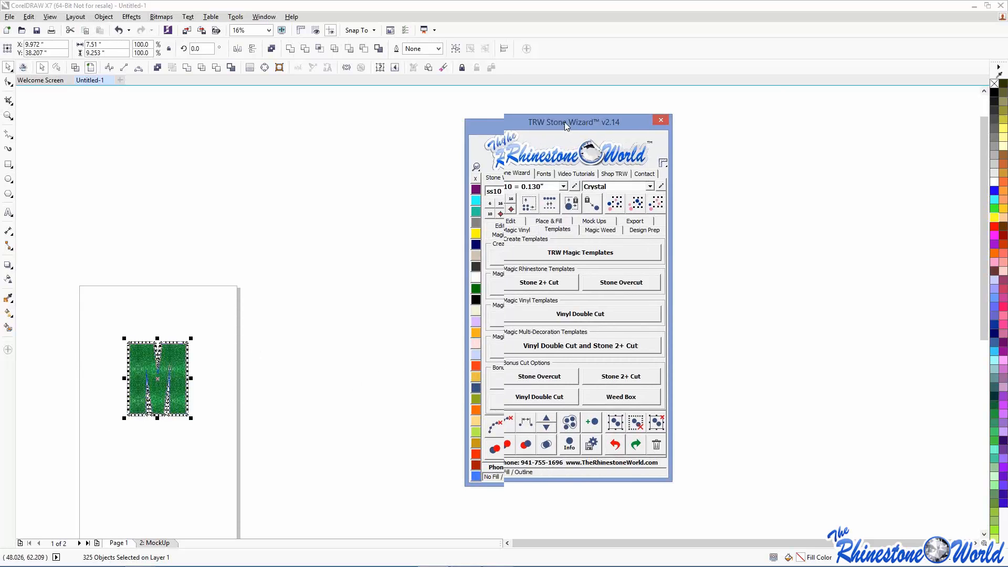
{"action": "left_click_drag", "start_coordinate": [525, 127], "coordinate": [793, 68]}
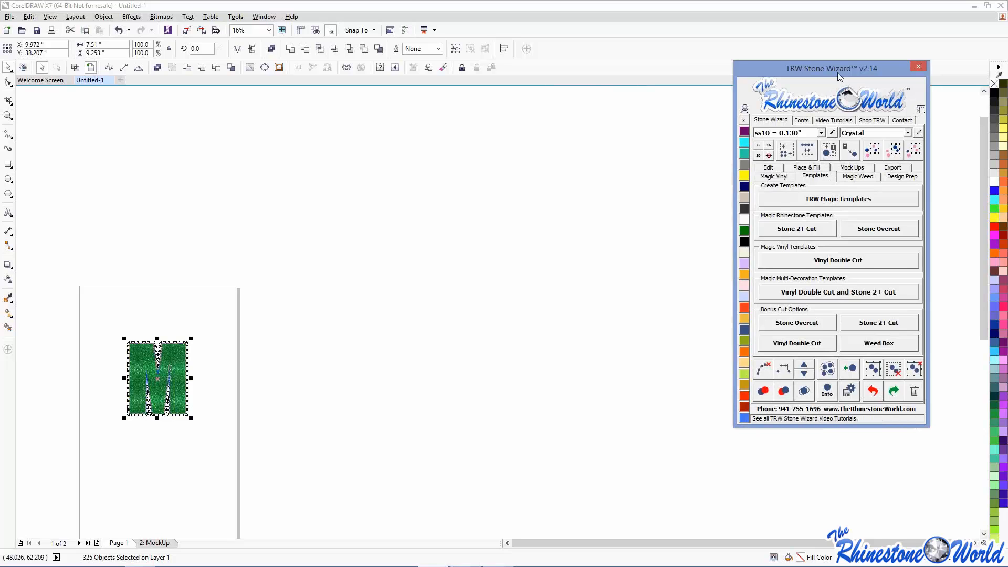
{"action": "left_click_drag", "start_coordinate": [840, 77], "coordinate": [646, 105]}
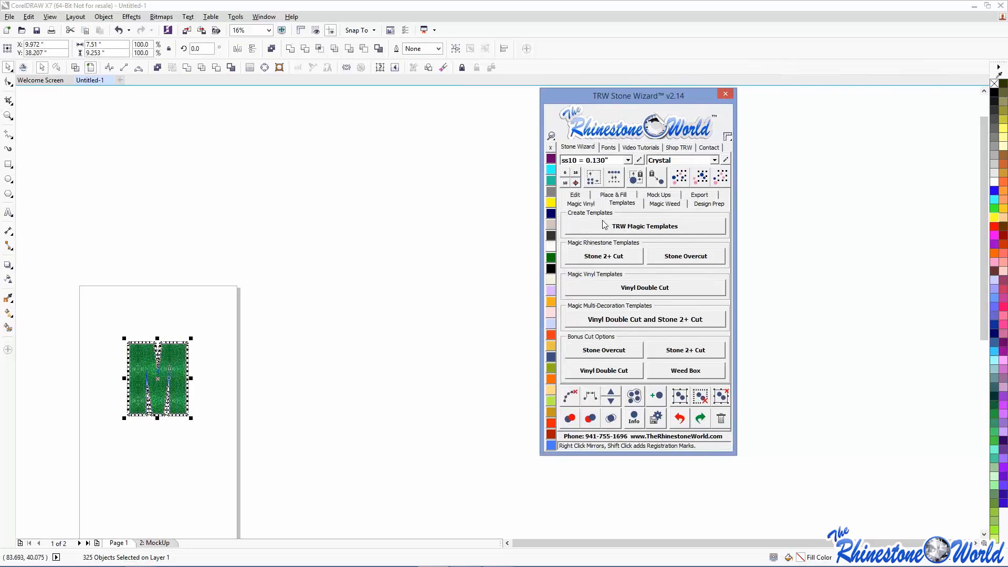
{"action": "left_click_drag", "start_coordinate": [77, 295], "coordinate": [289, 497]}
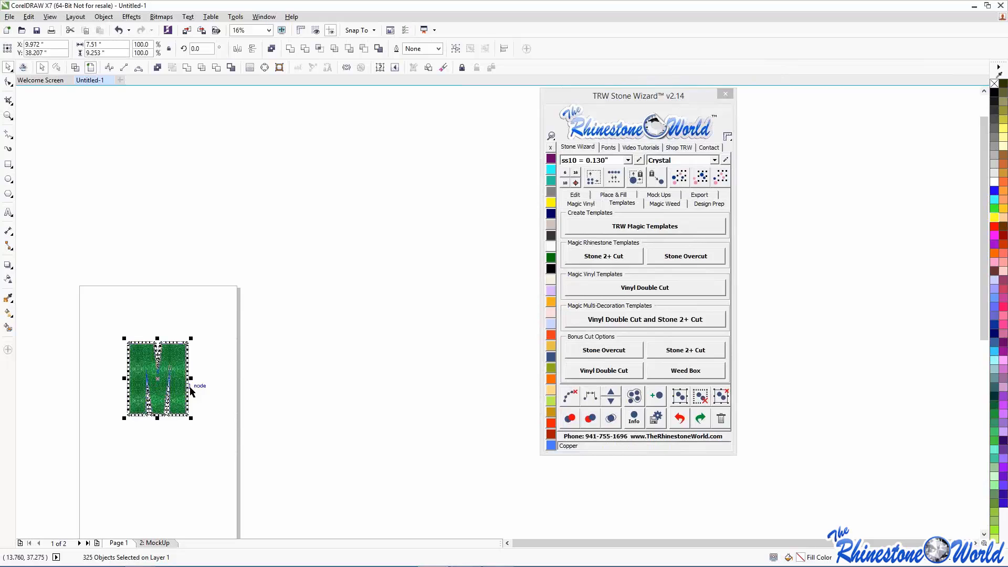
- Run TRW Magic Templates to make solid yellow, black and yellow-outlined copies of the M
{"action": "left_click", "coordinate": [652, 224]}
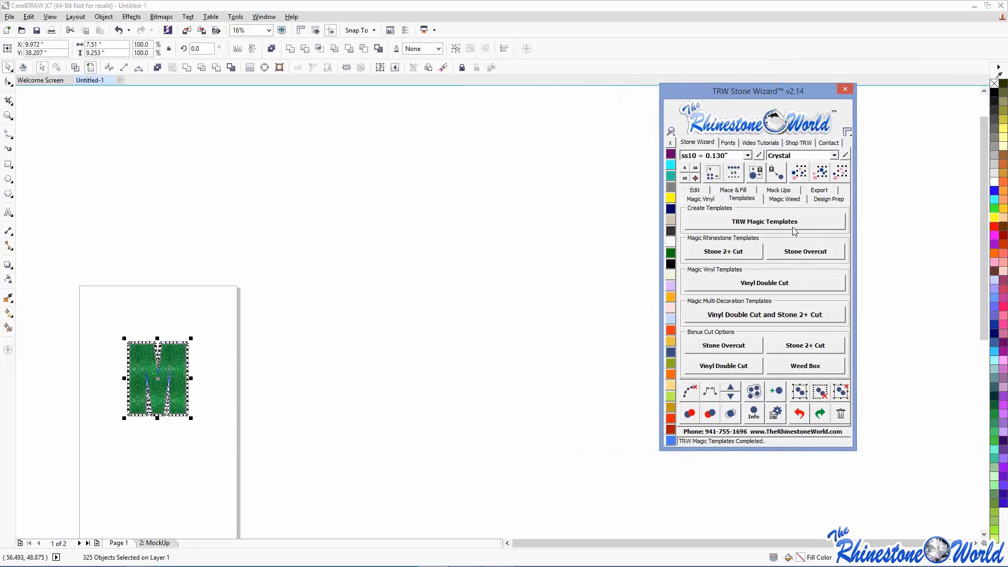
{"action": "left_click", "coordinate": [551, 230]}
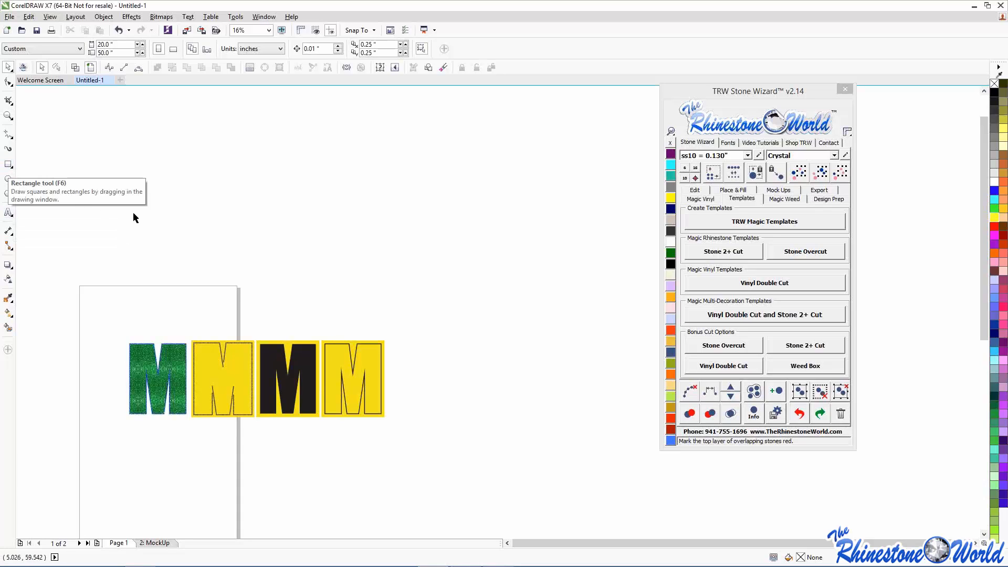
- Add a letter B above the page and enlarge it into a large letter
{"action": "left_click", "coordinate": [8, 212]}
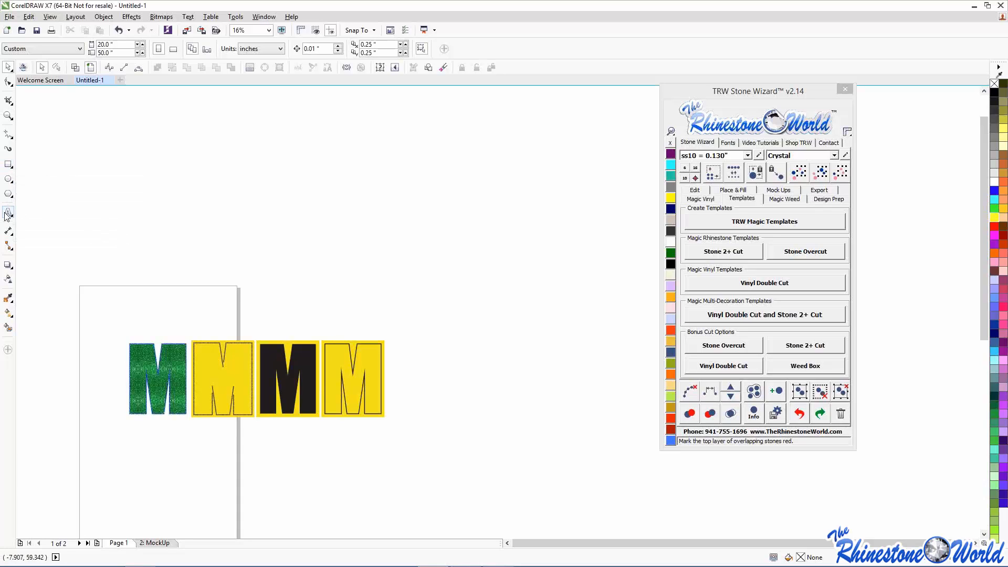
{"action": "left_click", "coordinate": [166, 243]}
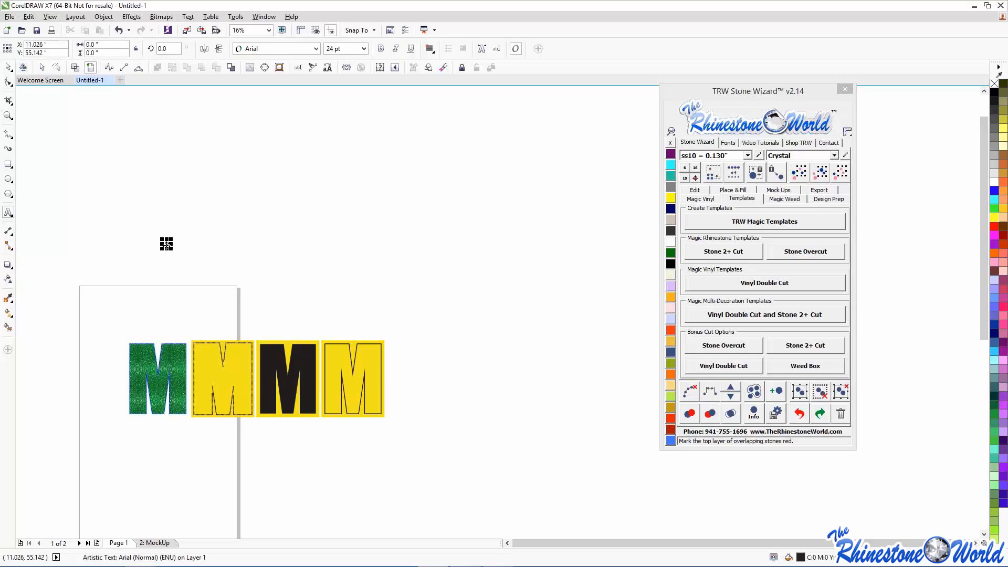
{"action": "type", "text": "B"}
{"action": "left_click_drag", "start_coordinate": [174, 250], "coordinate": [278, 308]}
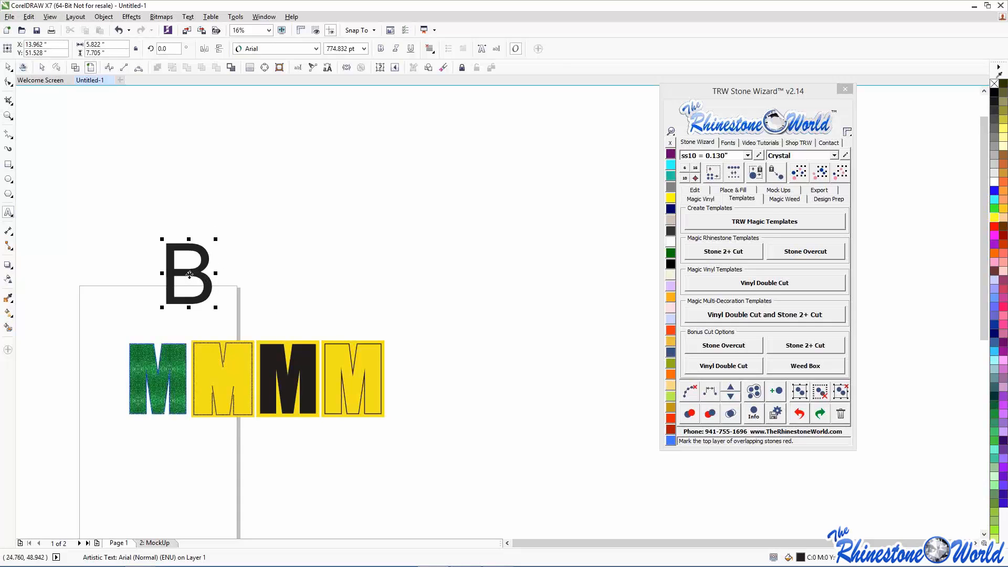
{"action": "left_click_drag", "start_coordinate": [189, 275], "coordinate": [190, 258]}
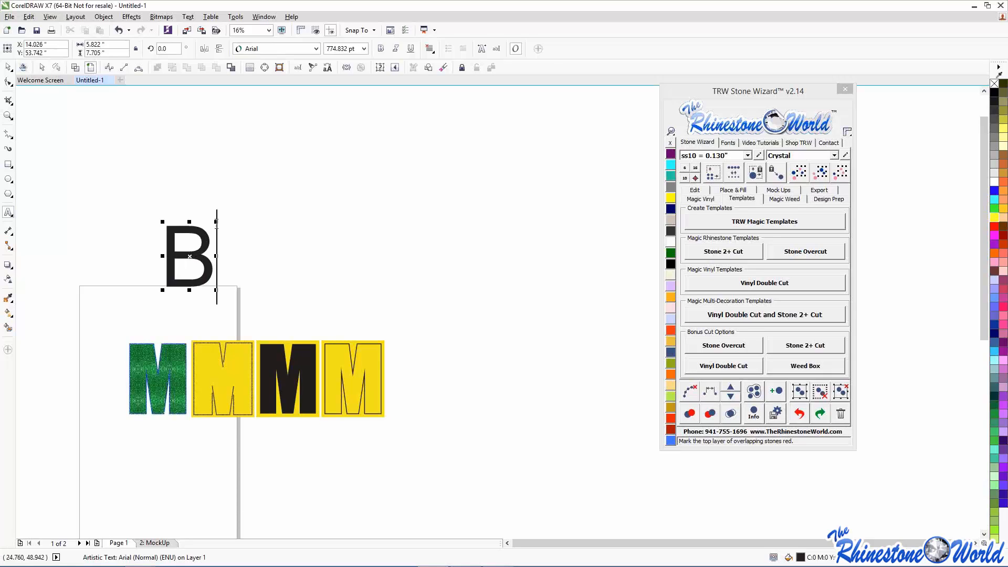
{"action": "left_click_drag", "start_coordinate": [216, 222], "coordinate": [413, 149]}
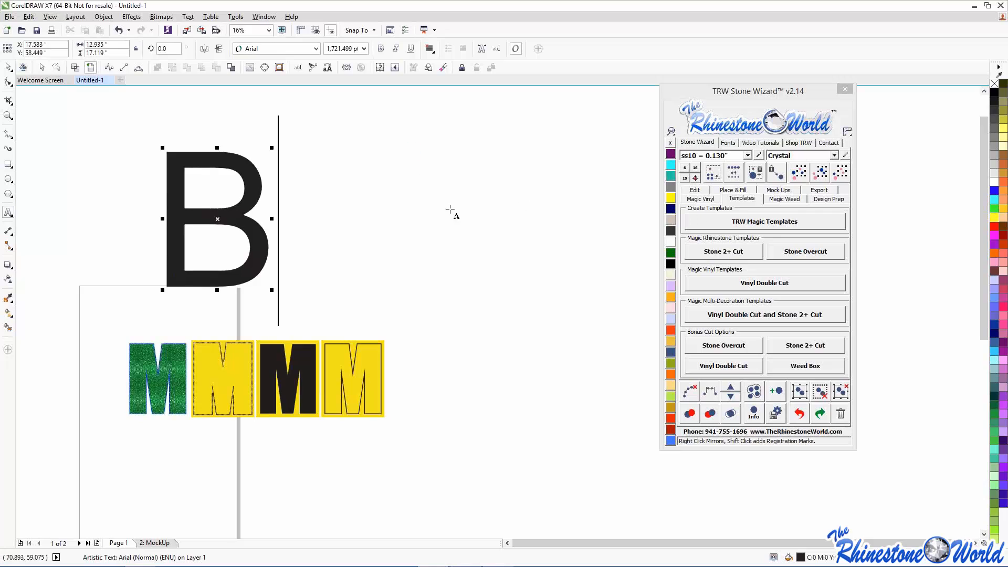
- Fill the B with island-style rhinestones using the wizard's Place & Fill options
{"action": "left_click", "coordinate": [741, 191]}
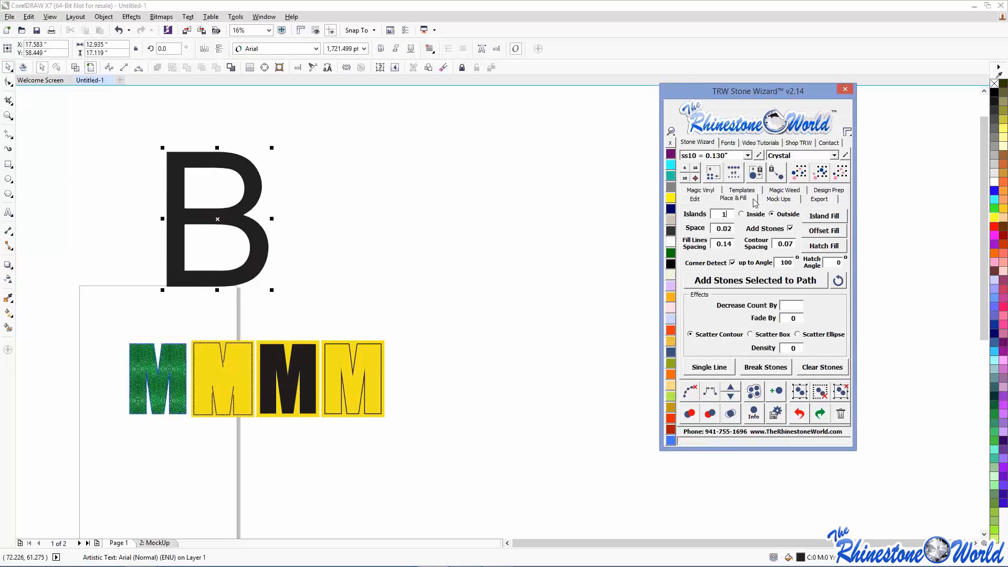
{"action": "left_click", "coordinate": [824, 215]}
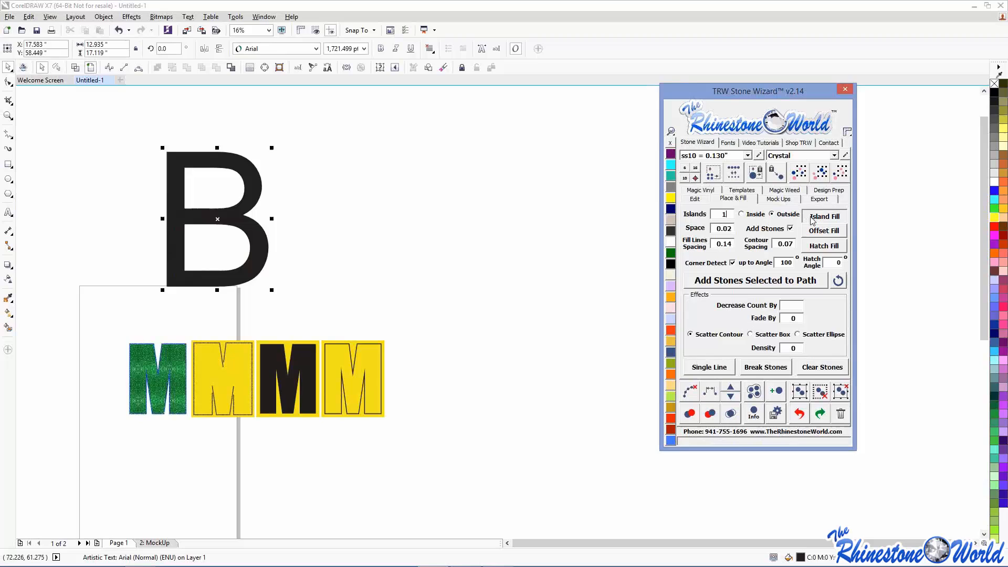
{"action": "left_click", "coordinate": [457, 243]}
- Clear the guide paths from the rhinestone B and reselect it with all its stones
{"action": "scroll", "coordinate": [229, 164], "scroll_direction": "up", "scroll_amount": 4}
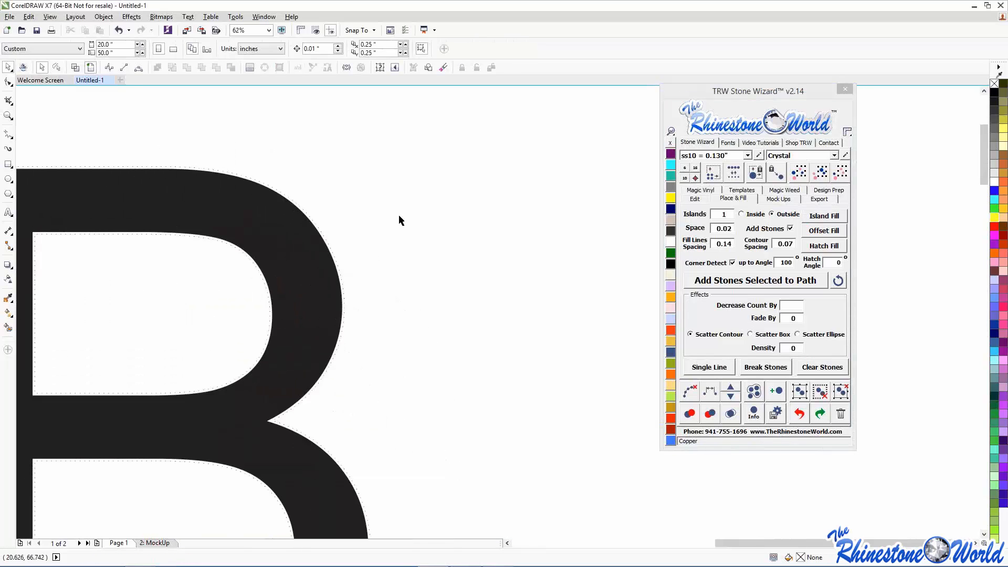
{"action": "scroll", "coordinate": [515, 254], "scroll_direction": "down", "scroll_amount": 2}
{"action": "left_click_drag", "start_coordinate": [153, 161], "coordinate": [519, 512]}
{"action": "left_click", "coordinate": [686, 397]}
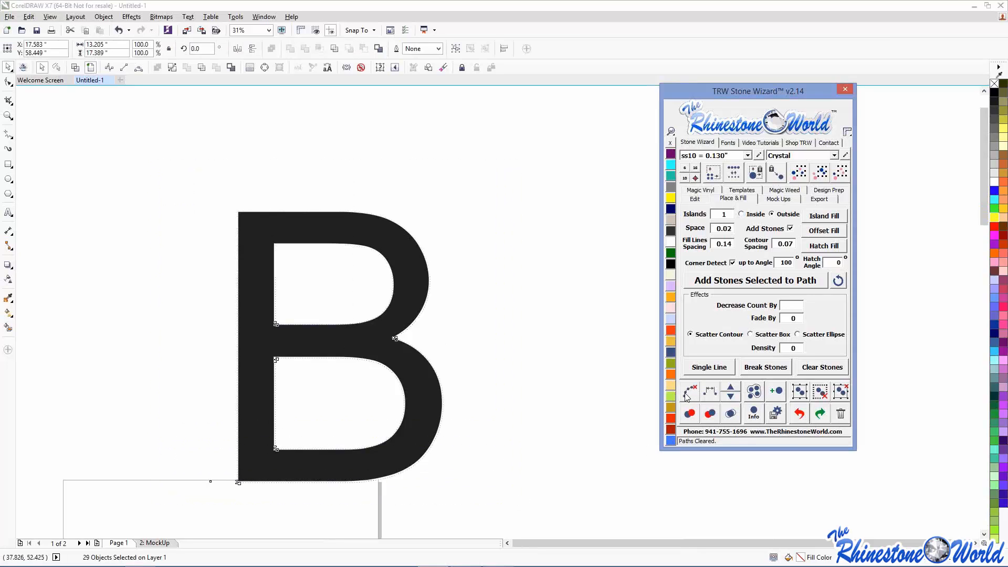
{"action": "left_click", "coordinate": [502, 383]}
{"action": "scroll", "coordinate": [398, 367], "scroll_direction": "down", "scroll_amount": 2}
{"action": "left_click_drag", "start_coordinate": [336, 322], "coordinate": [486, 452]}
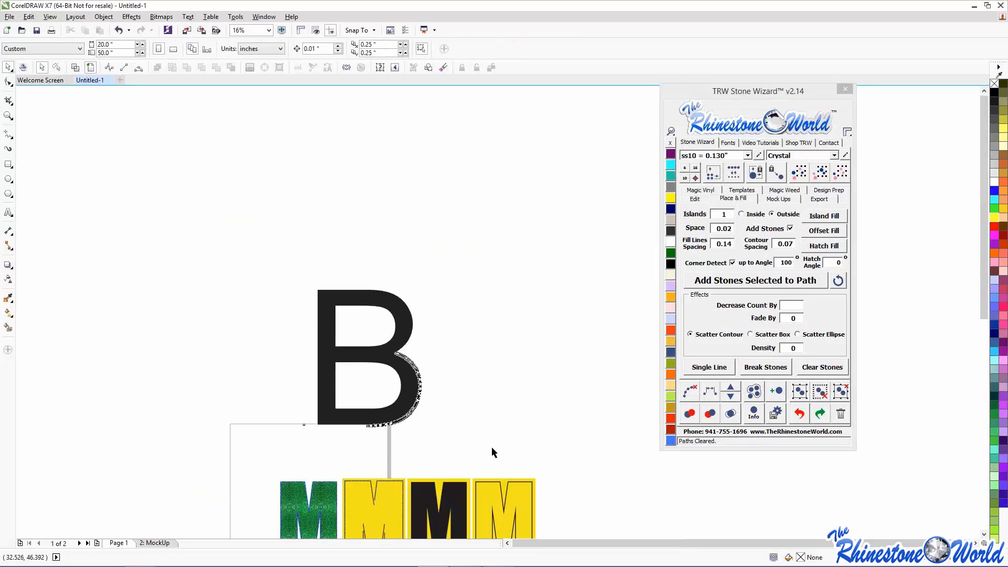
{"action": "left_click", "coordinate": [745, 191]}
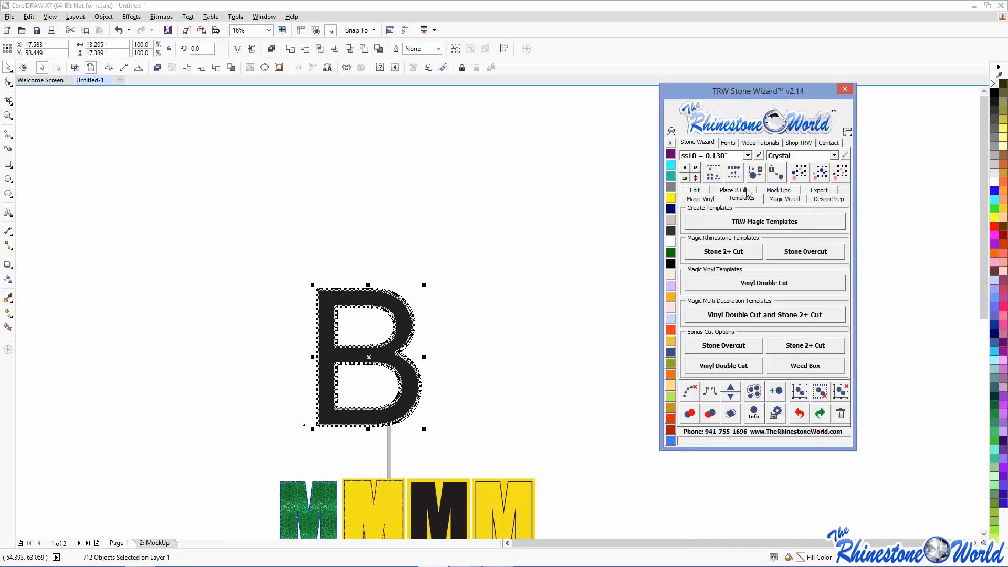
- Generate TRW Magic Template mockups of the rhinestone B and move the wizard panel right
{"action": "left_click", "coordinate": [752, 222]}
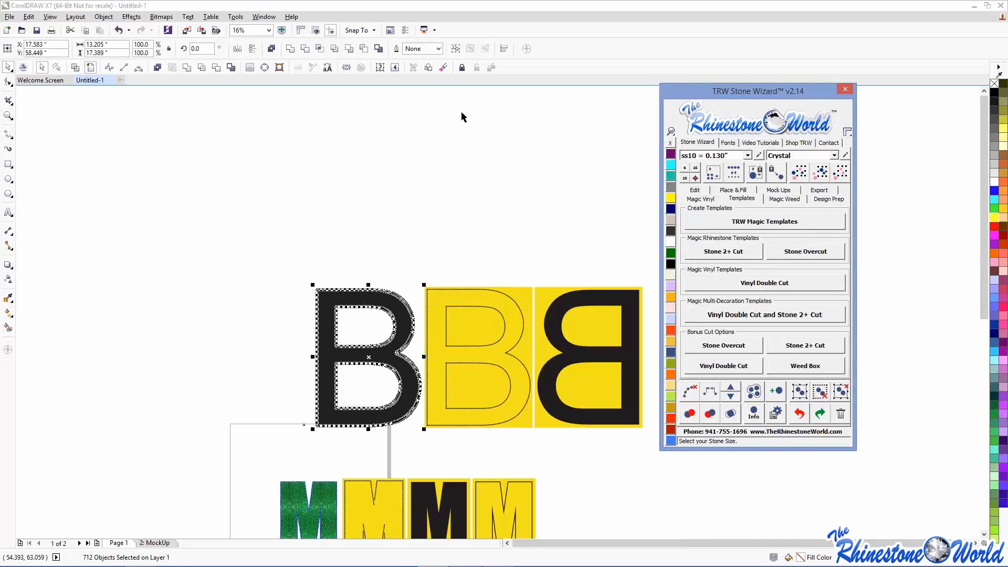
{"action": "left_click_drag", "start_coordinate": [698, 87], "coordinate": [798, 91]}
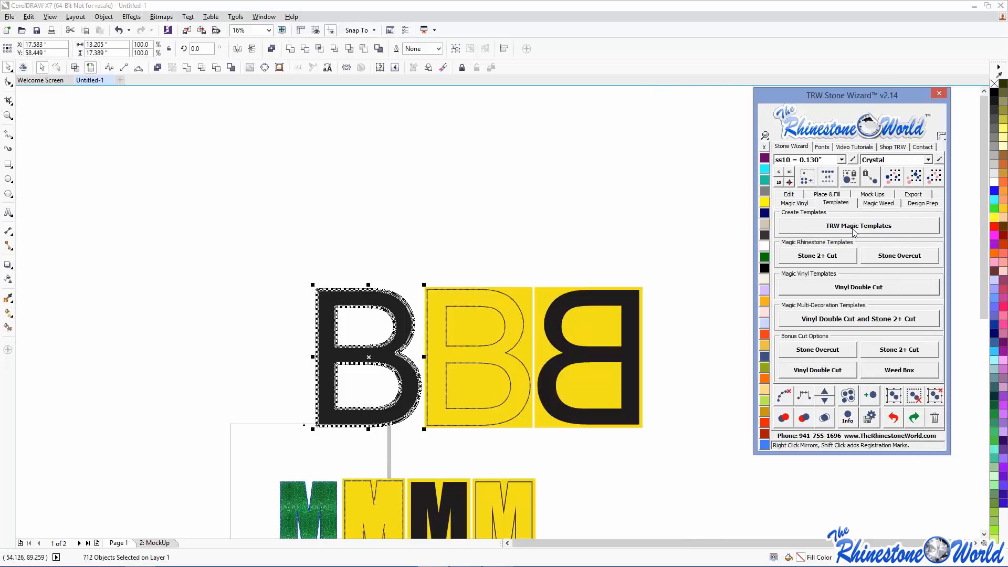
{"action": "left_click", "coordinate": [651, 399]}
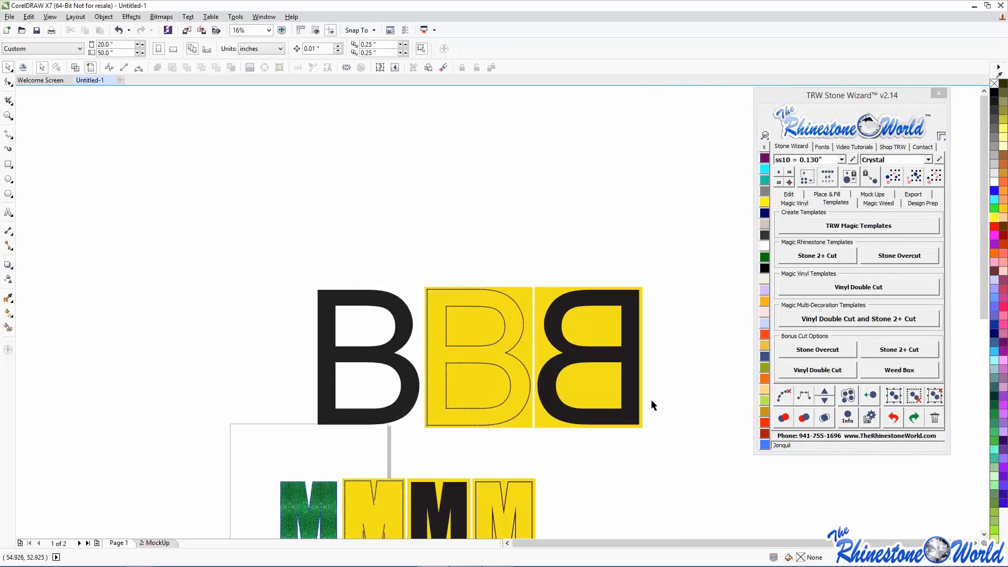
{"action": "scroll", "coordinate": [649, 398], "scroll_direction": "up", "scroll_amount": 1}
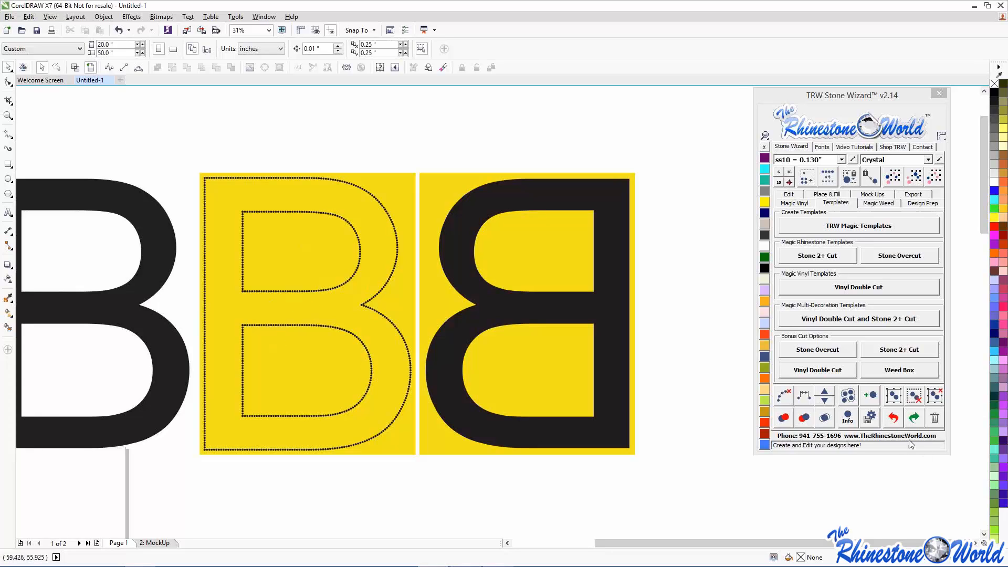
- Undo and regenerate the B's template mockups a couple more times
{"action": "left_click", "coordinate": [892, 417]}
{"action": "left_click", "coordinate": [679, 409]}
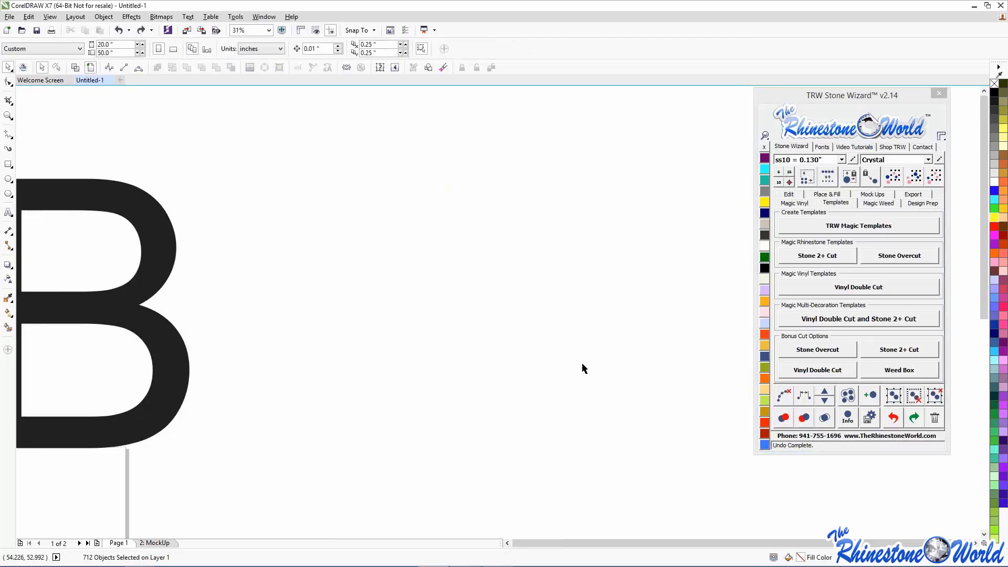
{"action": "scroll", "coordinate": [580, 367], "scroll_direction": "down", "scroll_amount": 2}
{"action": "left_click_drag", "start_coordinate": [235, 233], "coordinate": [579, 442]}
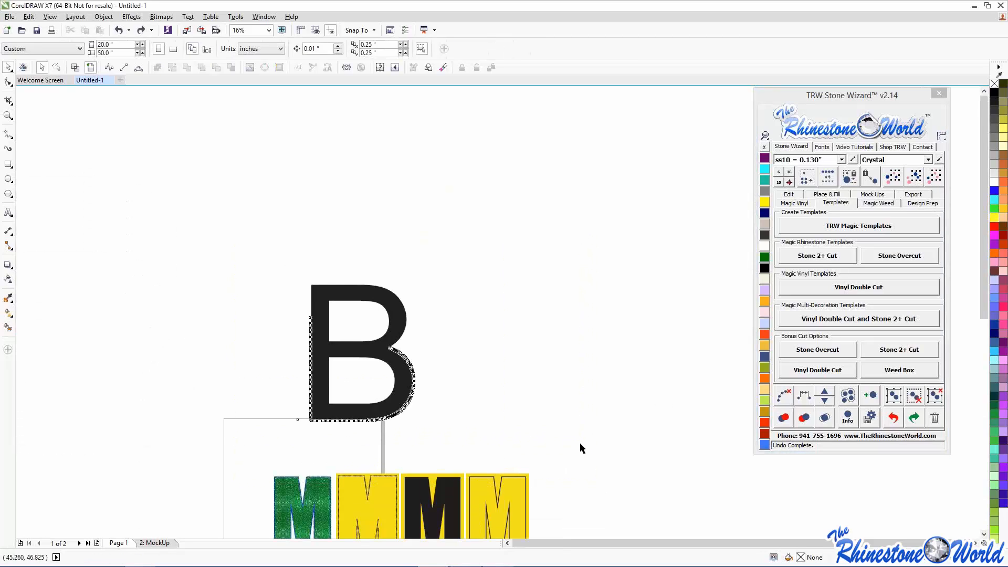
{"action": "left_click", "coordinate": [807, 223]}
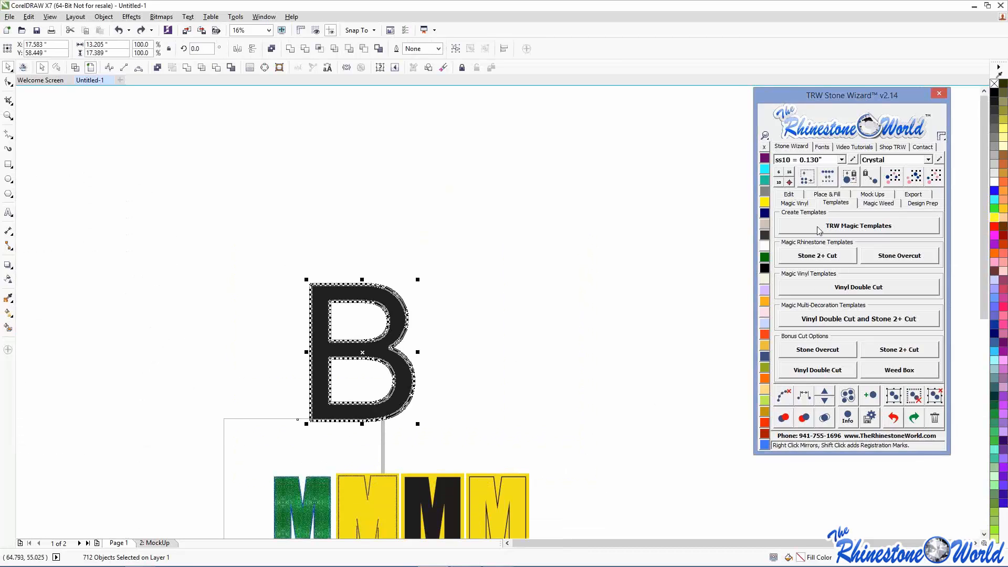
{"action": "left_click", "coordinate": [894, 419]}
{"action": "left_click_drag", "start_coordinate": [215, 219], "coordinate": [484, 448]}
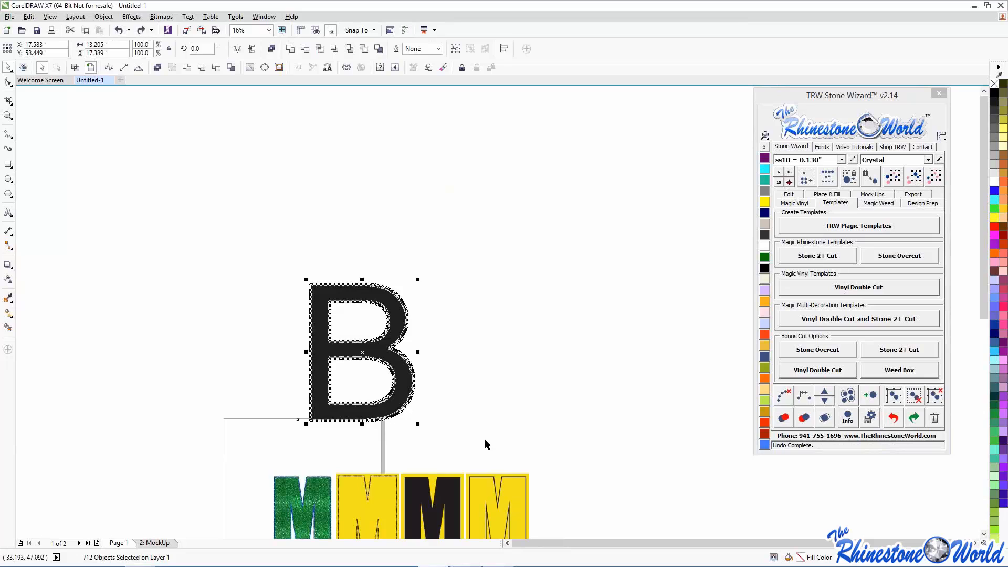
{"action": "left_click", "coordinate": [785, 223]}
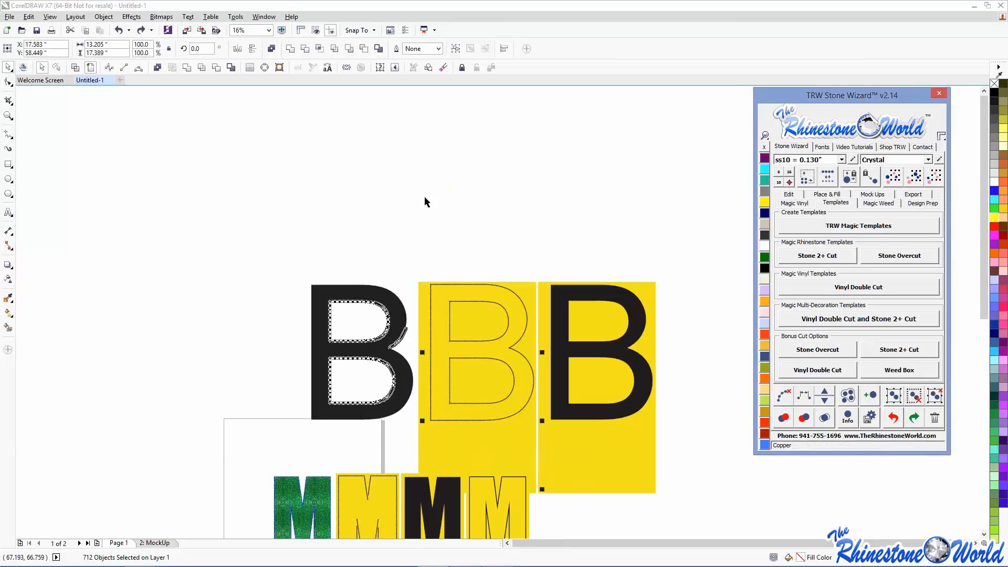
{"action": "left_click", "coordinate": [363, 188]}
- Undo the mockups and the surrounding stones, leaving a plain black B selected
{"action": "scroll", "coordinate": [471, 308], "scroll_direction": "down", "scroll_amount": 2}
{"action": "scroll", "coordinate": [479, 303], "scroll_direction": "up", "scroll_amount": 4}
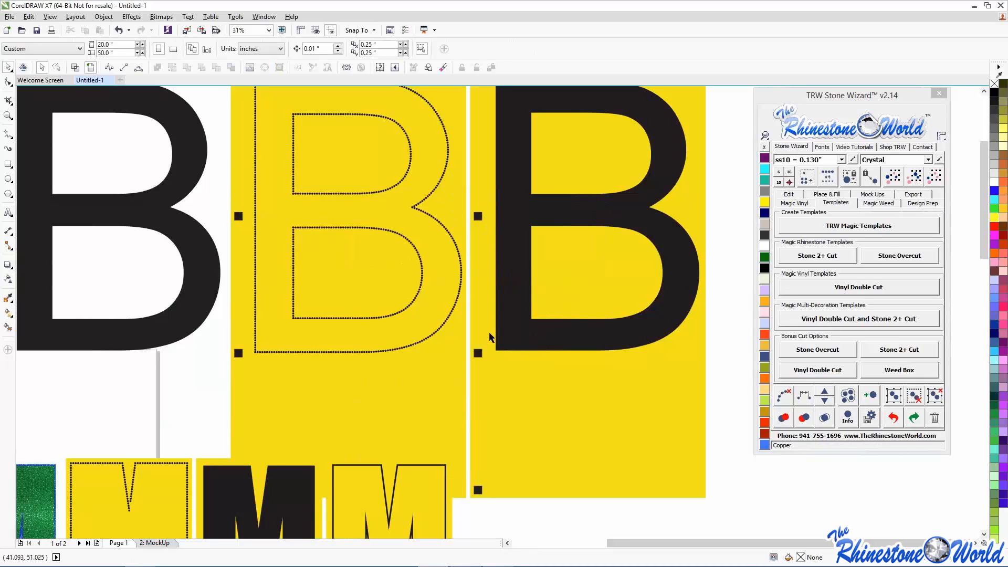
{"action": "scroll", "coordinate": [489, 337], "scroll_direction": "down", "scroll_amount": 2}
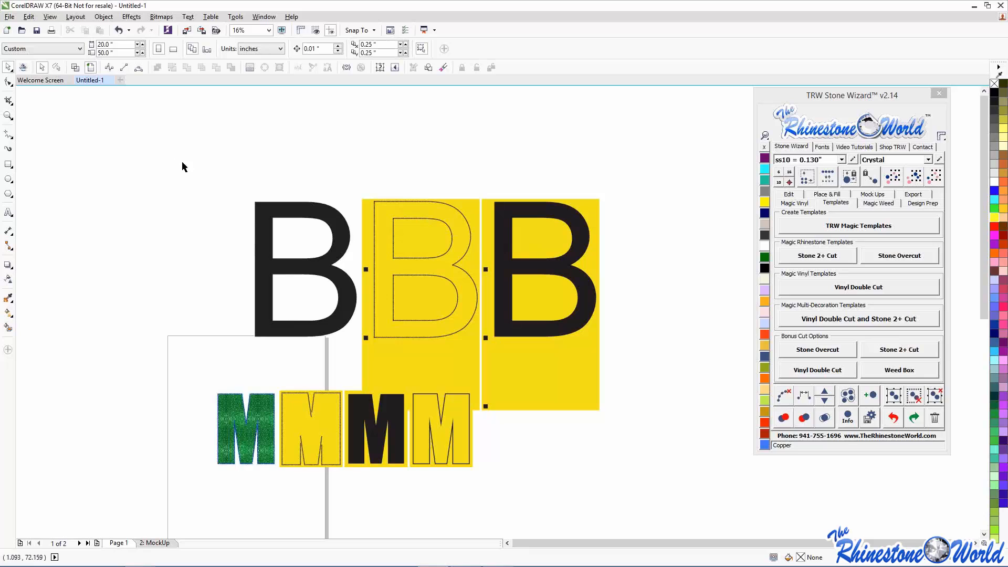
{"action": "left_click", "coordinate": [893, 418]}
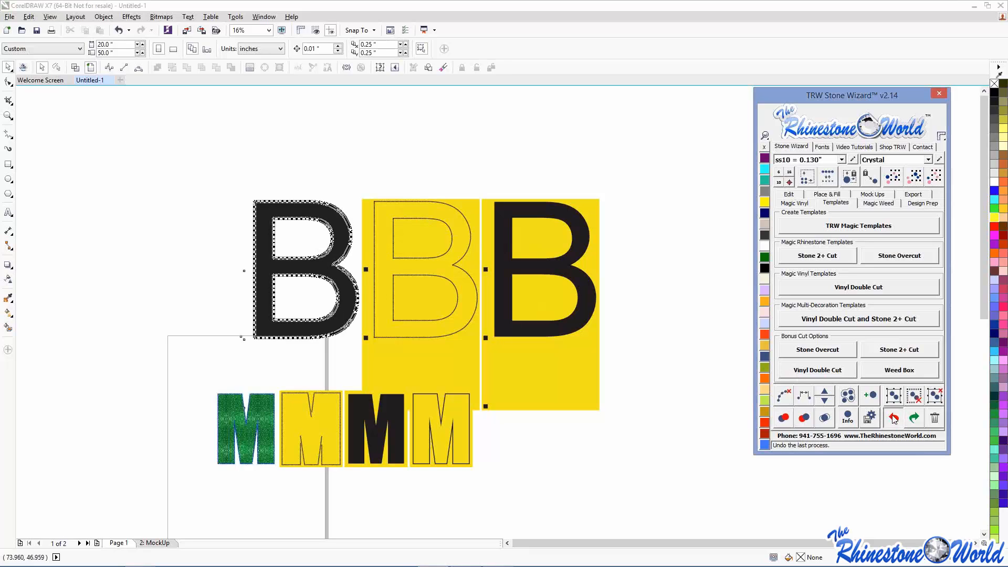
{"action": "left_click", "coordinate": [893, 419]}
{"action": "left_click", "coordinate": [893, 419]}
{"action": "left_click_drag", "start_coordinate": [95, 125], "coordinate": [432, 368]}
- Delete the plain B and the four M letters, leaving Page 1 blank
{"action": "key", "text": "Delete"}
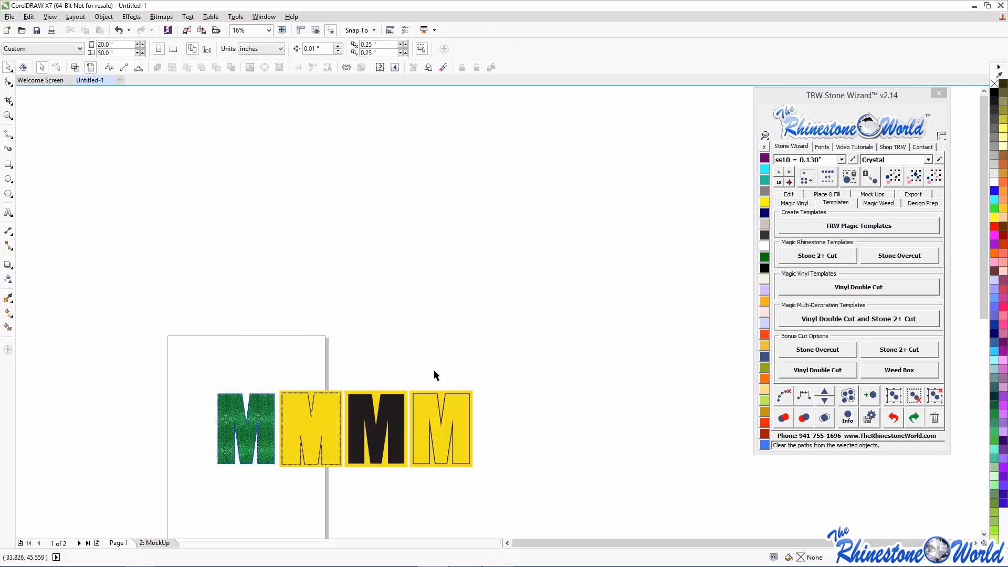
{"action": "left_click_drag", "start_coordinate": [133, 270], "coordinate": [475, 514]}
{"action": "key", "text": "Delete"}
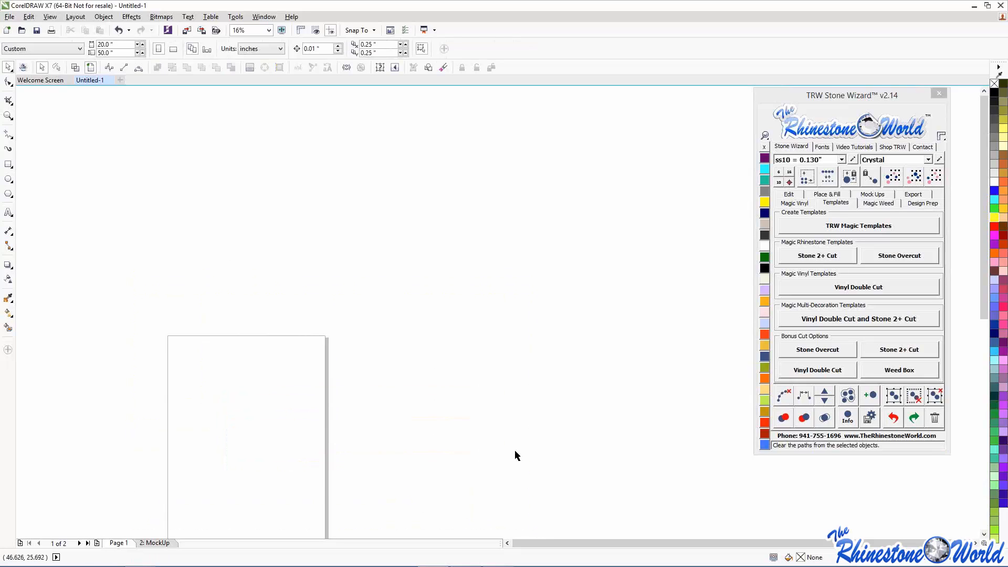
{"action": "scroll", "coordinate": [280, 418], "scroll_direction": "down", "scroll_amount": 2}
{"action": "scroll", "coordinate": [268, 420], "scroll_direction": "up", "scroll_amount": 2}
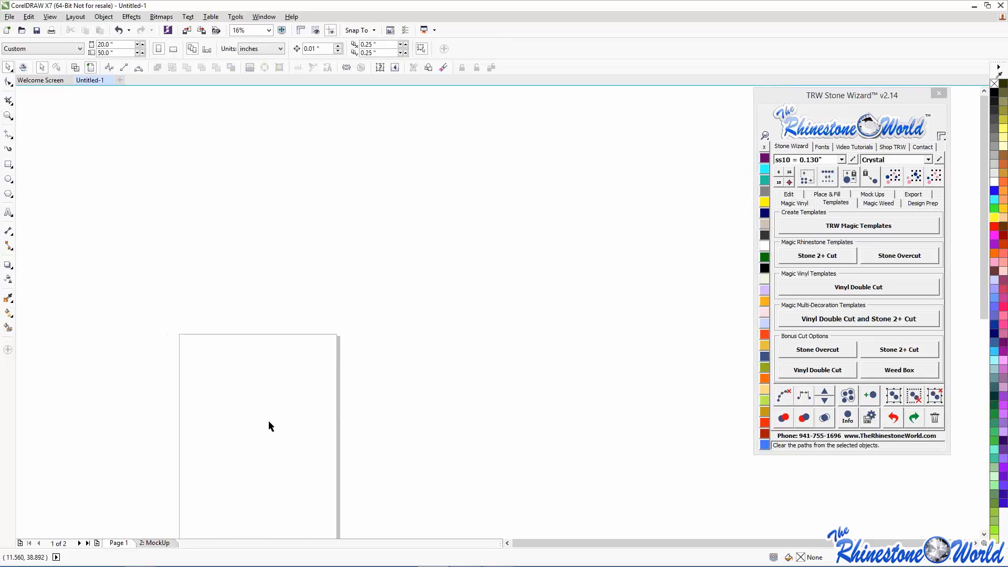
{"action": "scroll", "coordinate": [268, 420], "scroll_direction": "up", "scroll_amount": 2}
- Draw a heart from the Basic Shapes Perfect Shapes palette near the top of the page
{"action": "left_click", "coordinate": [8, 178]}
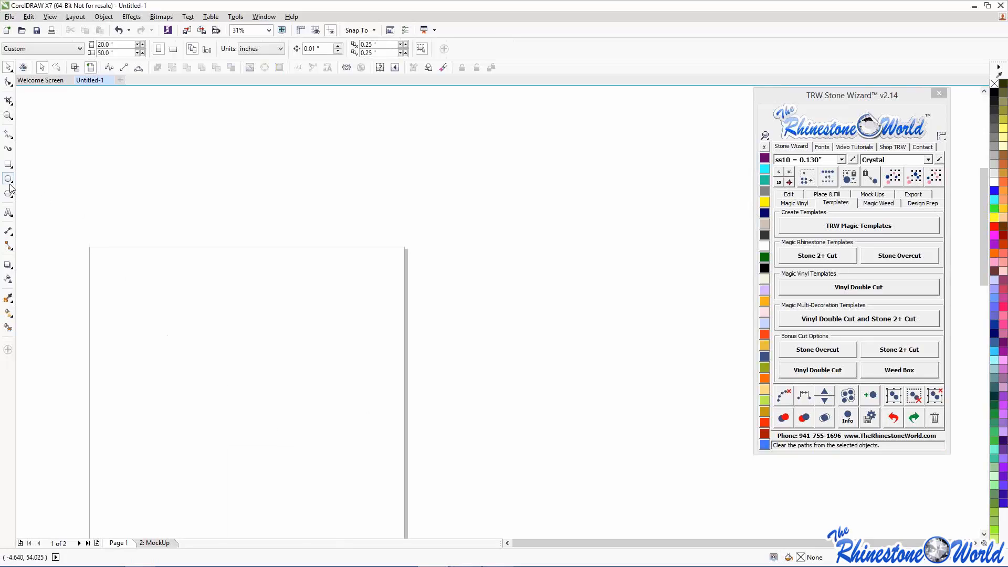
{"action": "left_click", "coordinate": [10, 194]}
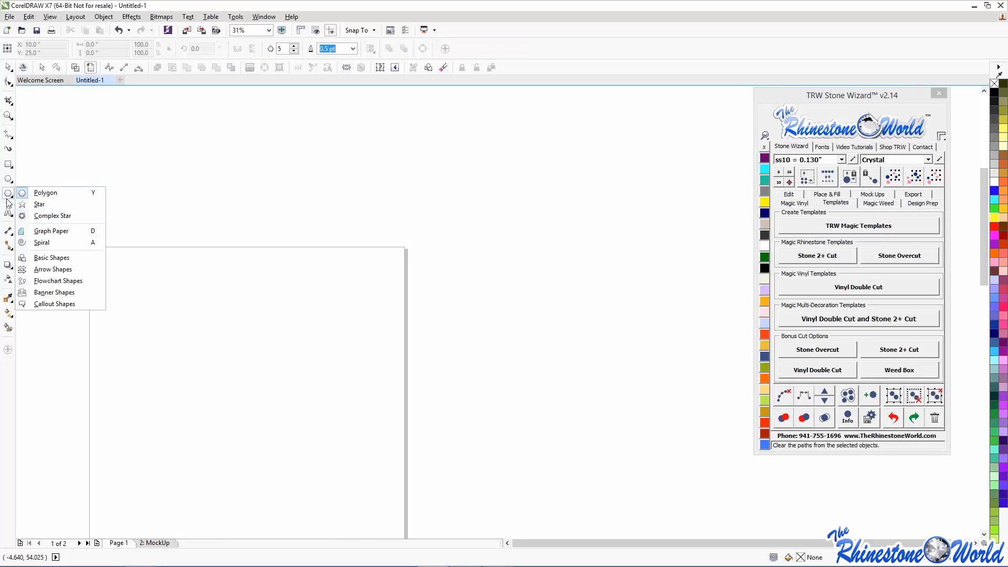
{"action": "left_click", "coordinate": [39, 258]}
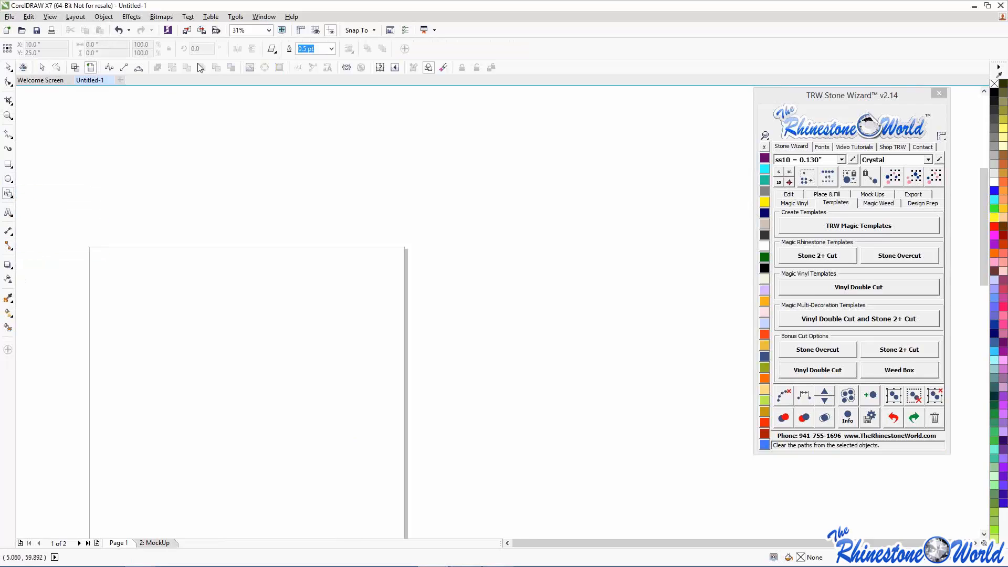
{"action": "left_click", "coordinate": [272, 49]}
{"action": "left_click", "coordinate": [290, 95]}
{"action": "left_click_drag", "start_coordinate": [190, 241], "coordinate": [288, 336]}
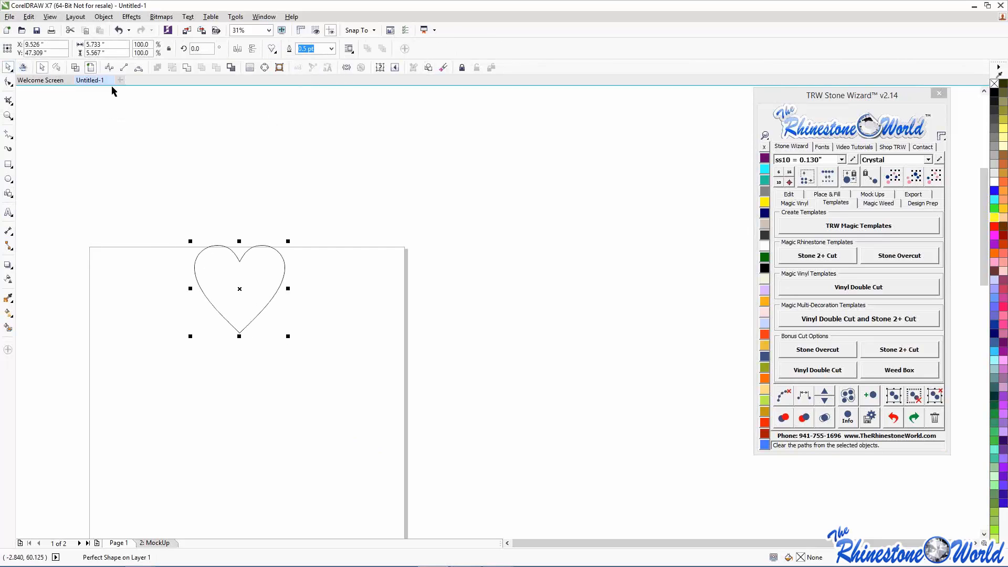
- Fill the heart blue, move it lower, and remove its outline
{"action": "left_click", "coordinate": [9, 68]}
{"action": "left_click", "coordinate": [995, 191]}
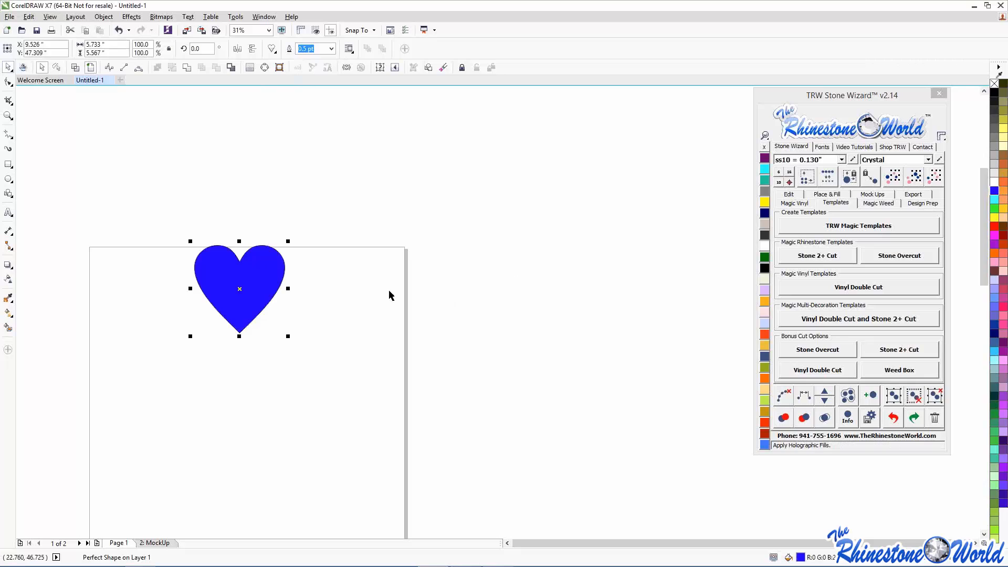
{"action": "left_click_drag", "start_coordinate": [252, 273], "coordinate": [230, 341]}
{"action": "left_click", "coordinate": [764, 146]}
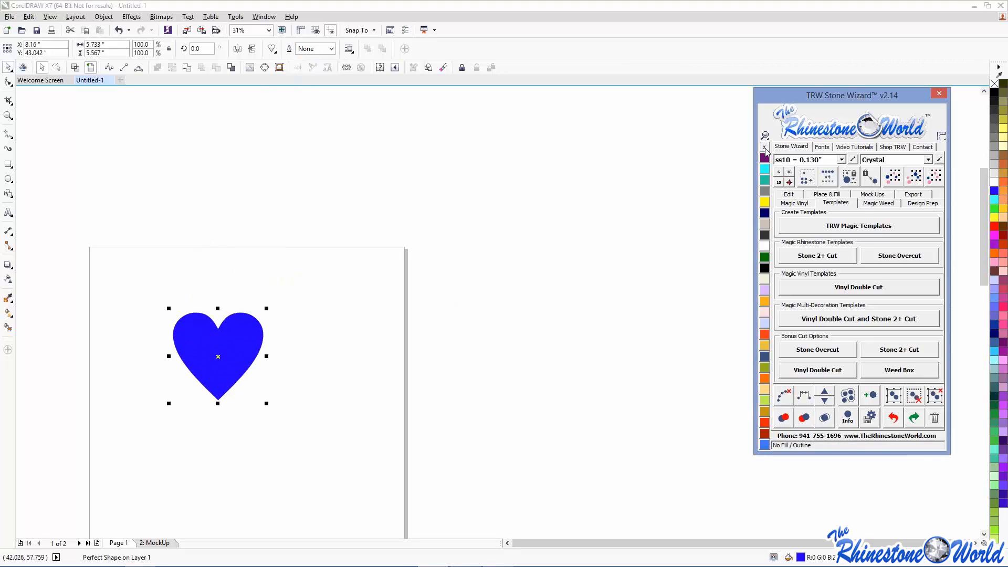
- Set Place & Fill to 10 islands, Corner Detect off, Decrease Count By 9 and Fade By 0.02
{"action": "left_click", "coordinate": [827, 202]}
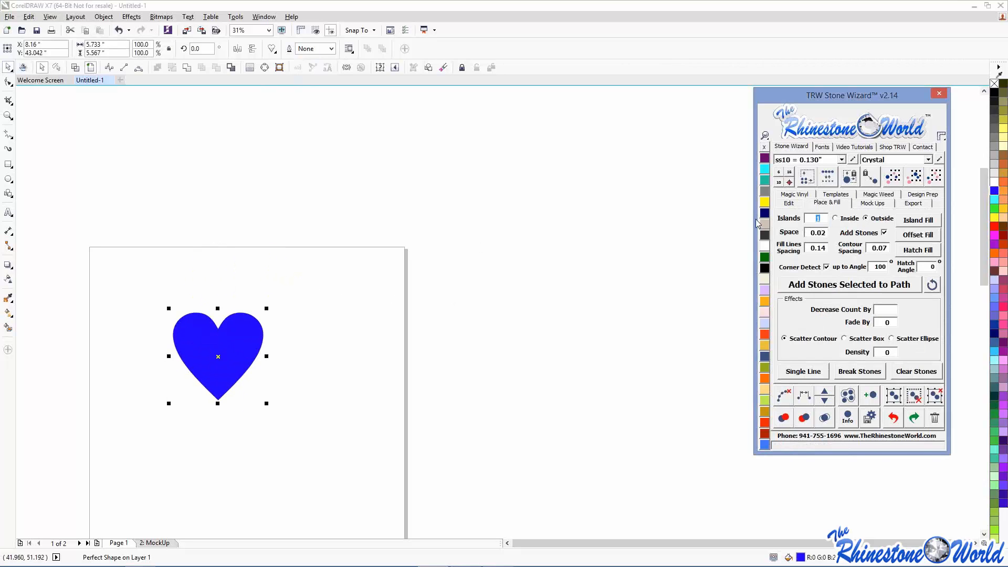
{"action": "type", "text": "10"}
{"action": "left_click", "coordinate": [827, 267]}
{"action": "left_click", "coordinate": [897, 312]}
{"action": "left_click", "coordinate": [892, 323]}
{"action": "type", "text": ".02"}
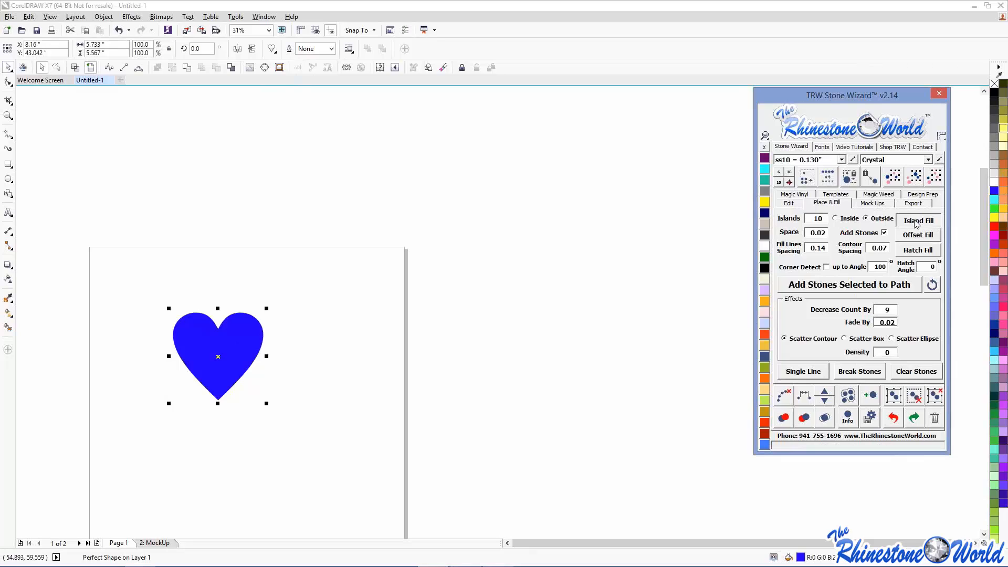
- Clear the heart's contour paths and scatter Citrine yellow stones around it
{"action": "left_click_drag", "start_coordinate": [78, 235], "coordinate": [357, 472]}
{"action": "left_click", "coordinate": [785, 396]}
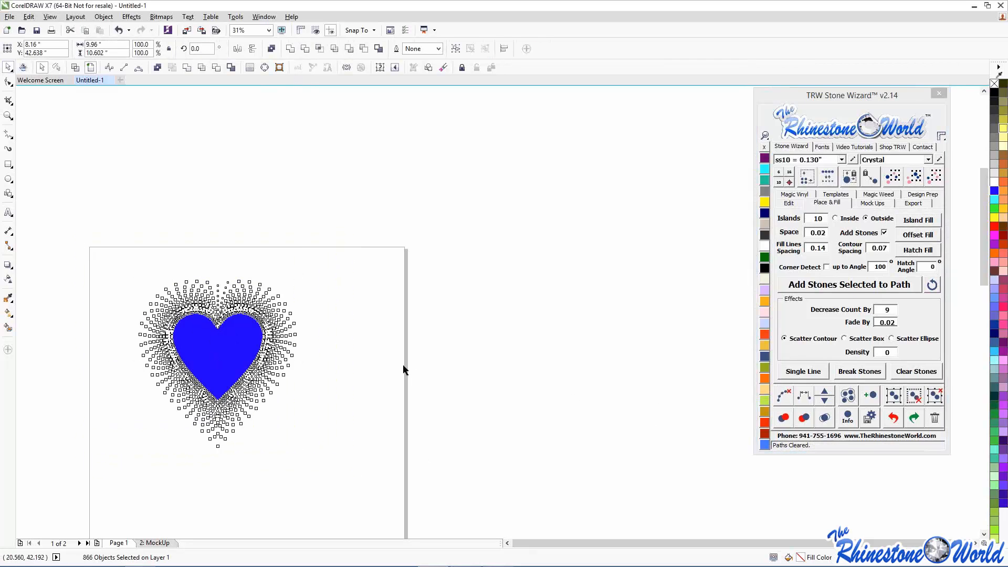
{"action": "left_click", "coordinate": [265, 339]}
{"action": "left_click", "coordinate": [914, 177]}
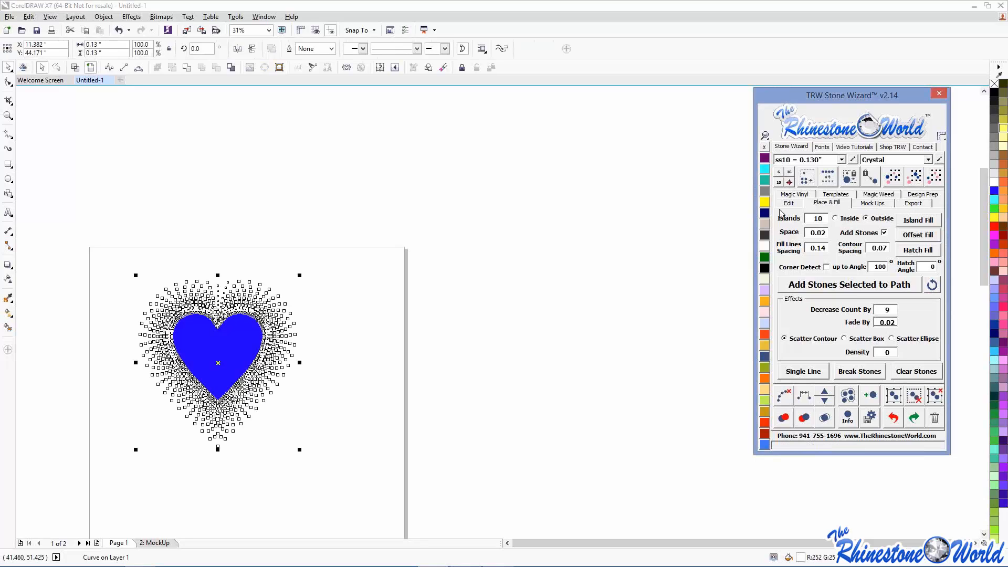
{"action": "left_click", "coordinate": [764, 202]}
{"action": "left_click", "coordinate": [408, 266]}
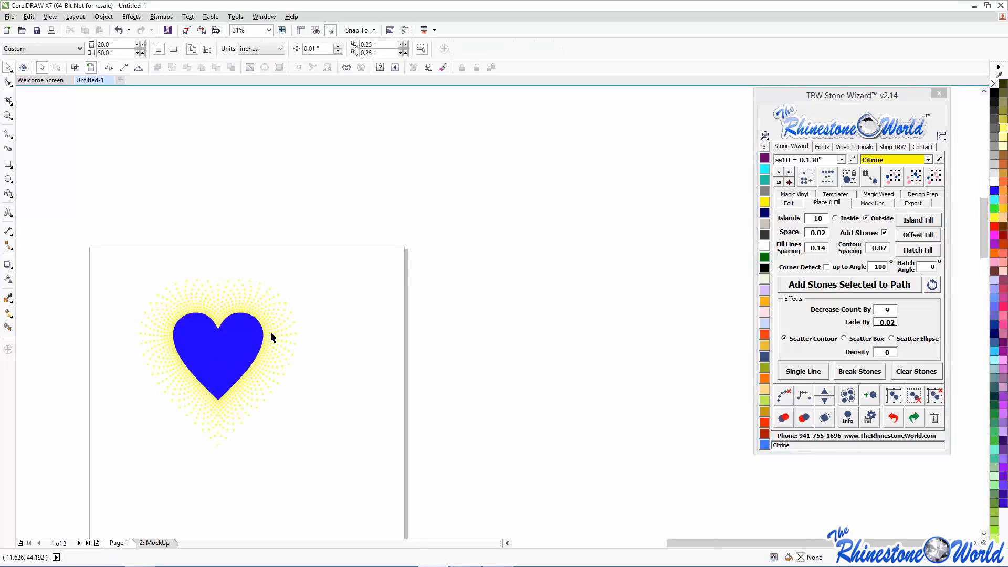
{"action": "scroll", "coordinate": [270, 331], "scroll_direction": "up", "scroll_amount": 4}
{"action": "scroll", "coordinate": [247, 231], "scroll_direction": "down", "scroll_amount": 4}
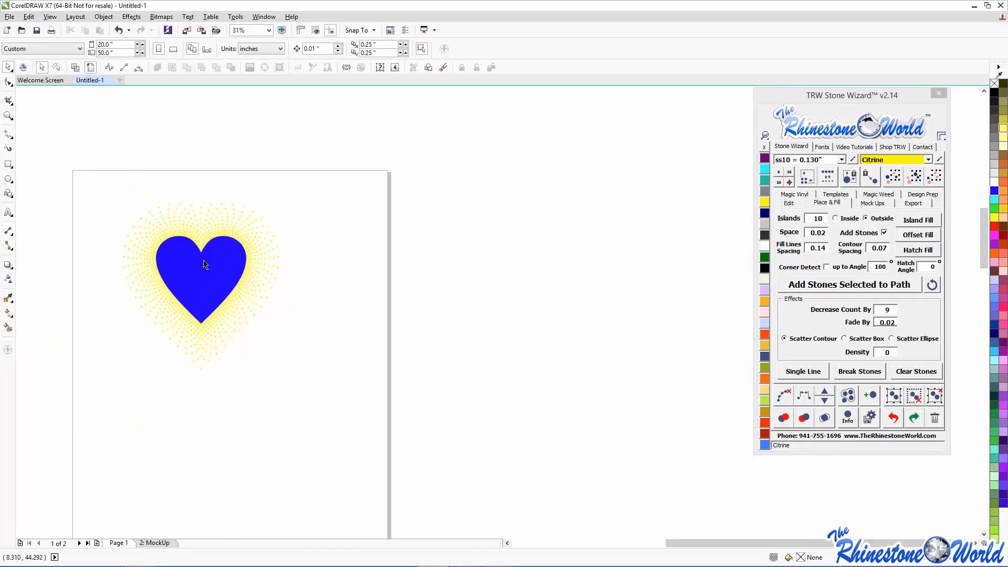
{"action": "scroll", "coordinate": [205, 262], "scroll_direction": "up", "scroll_amount": 2}
{"action": "scroll", "coordinate": [242, 233], "scroll_direction": "up", "scroll_amount": 2}
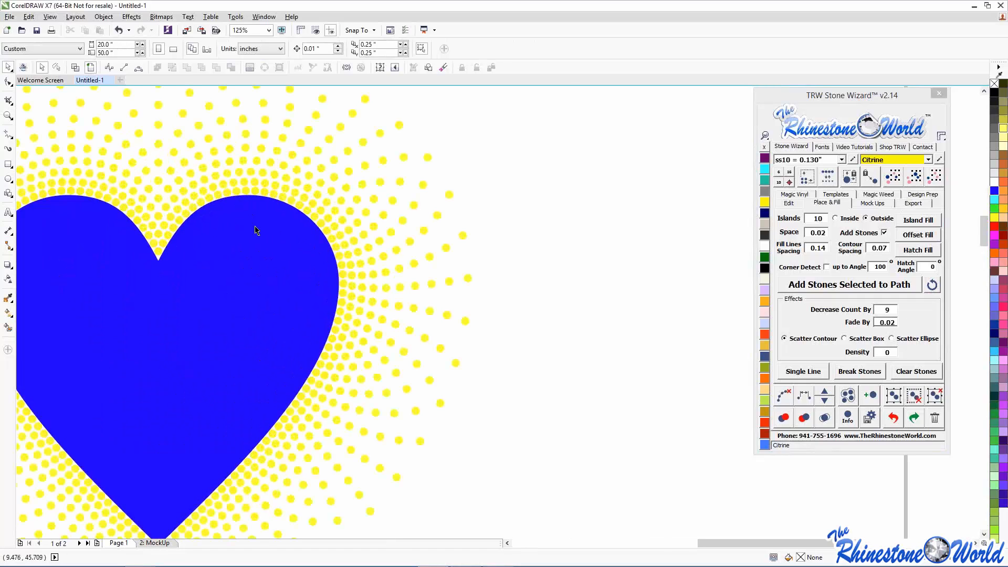
{"action": "scroll", "coordinate": [176, 163], "scroll_direction": "down", "scroll_amount": 4}
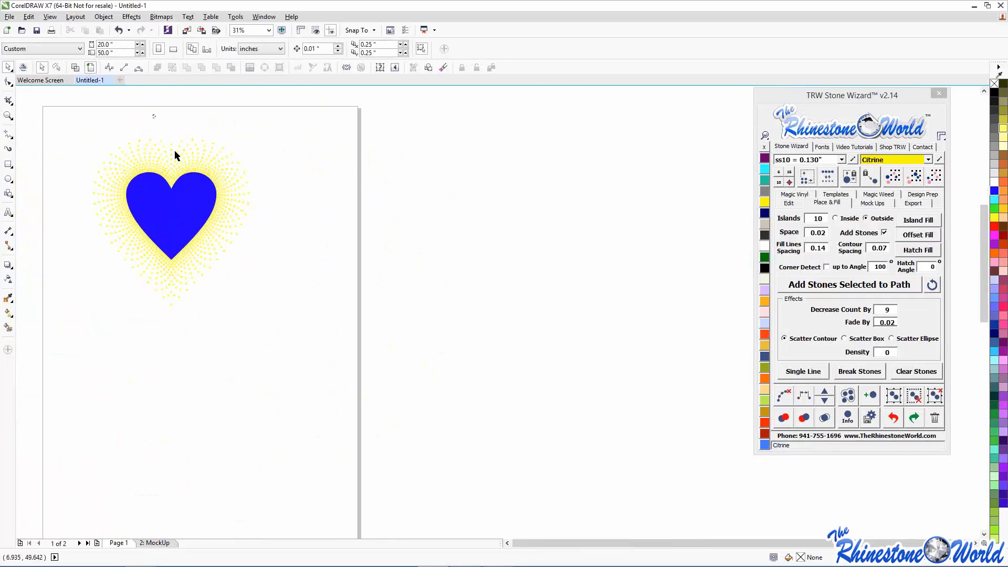
- Recolour the upper-right stones Blue Zircon and the left-side stones Emerald
{"action": "left_click_drag", "start_coordinate": [153, 115], "coordinate": [229, 212]}
{"action": "left_click", "coordinate": [765, 182]}
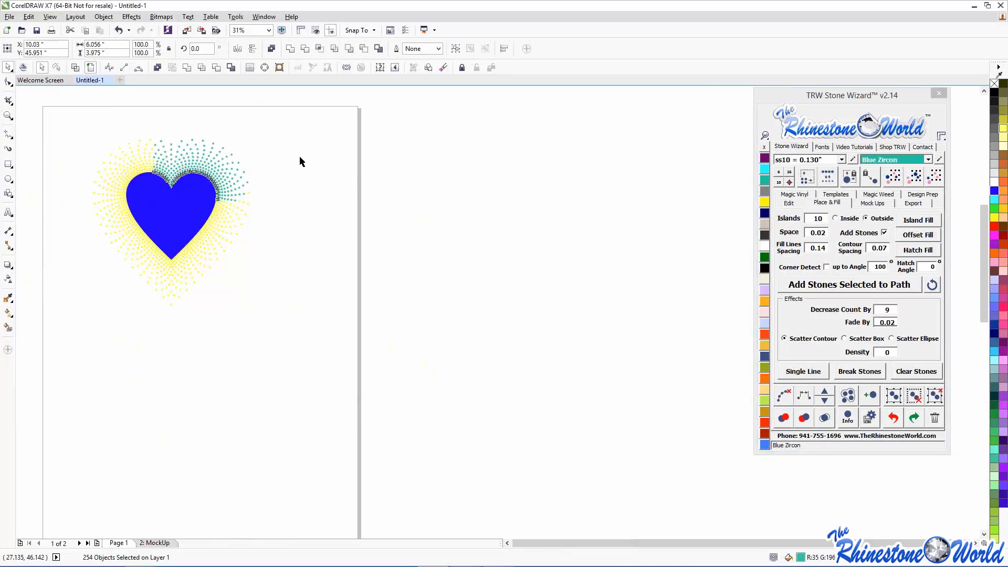
{"action": "left_click_drag", "start_coordinate": [50, 149], "coordinate": [130, 269]}
{"action": "left_click", "coordinate": [765, 257]}
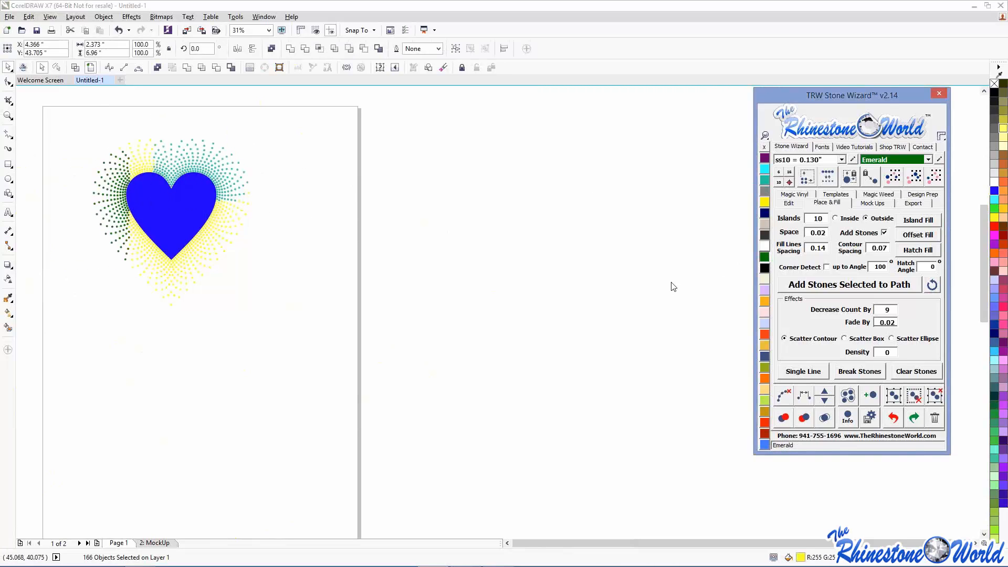
{"action": "left_click", "coordinate": [321, 246]}
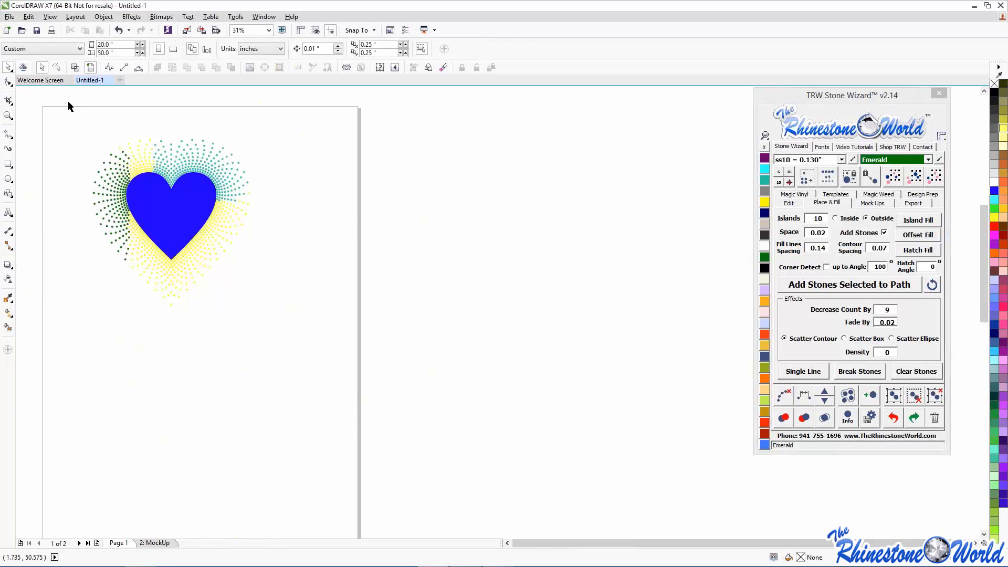
- Delete the heart and its stones, then add large TRW text placed toward the left
{"action": "left_click_drag", "start_coordinate": [67, 101], "coordinate": [353, 355]}
{"action": "key", "text": "Delete"}
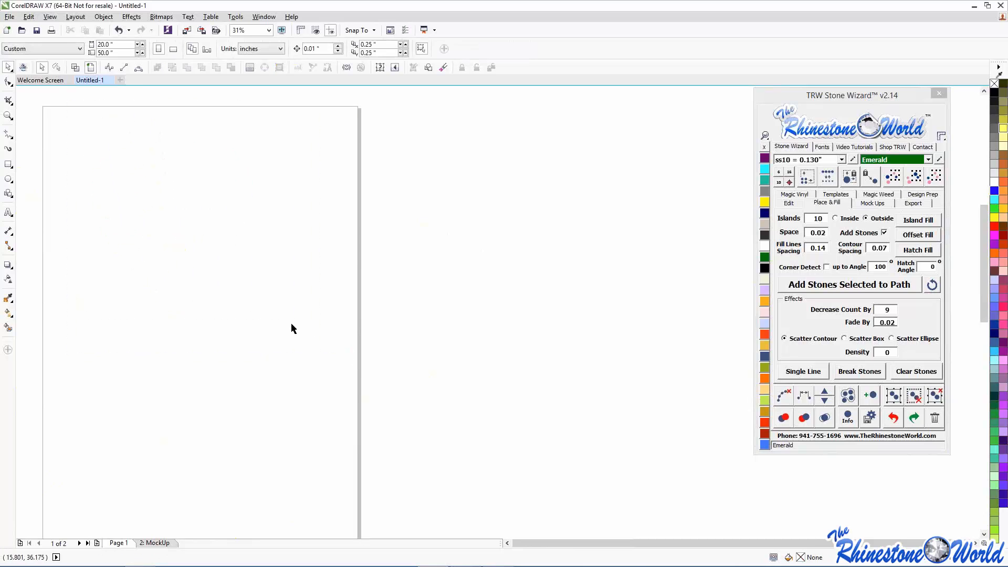
{"action": "left_click", "coordinate": [9, 212]}
{"action": "left_click", "coordinate": [208, 231]}
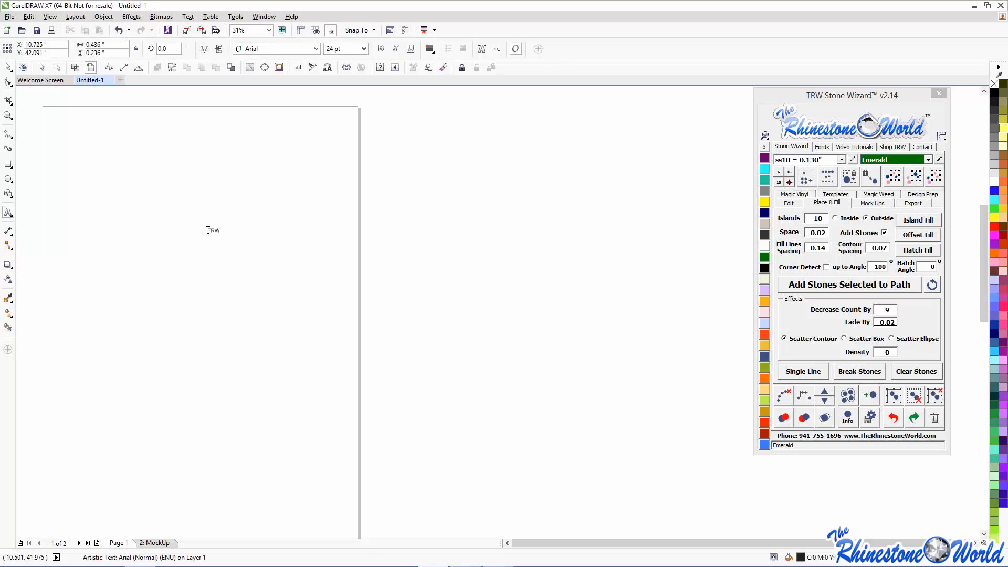
{"action": "left_click_drag", "start_coordinate": [222, 237], "coordinate": [386, 336]}
{"action": "left_click", "coordinate": [9, 68]}
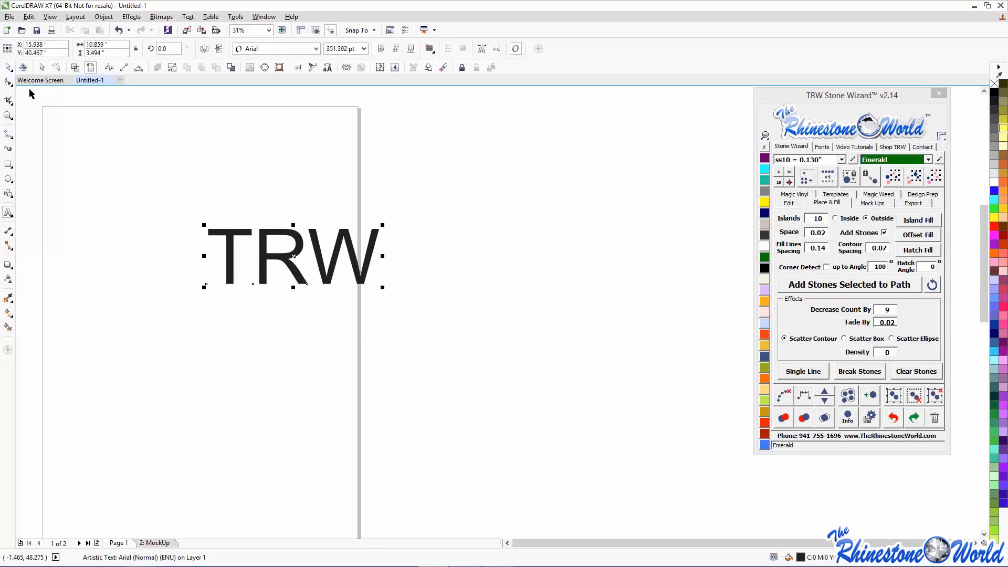
{"action": "left_click", "coordinate": [80, 216]}
{"action": "left_click", "coordinate": [219, 232]}
{"action": "left_click_drag", "start_coordinate": [220, 236], "coordinate": [186, 235]}
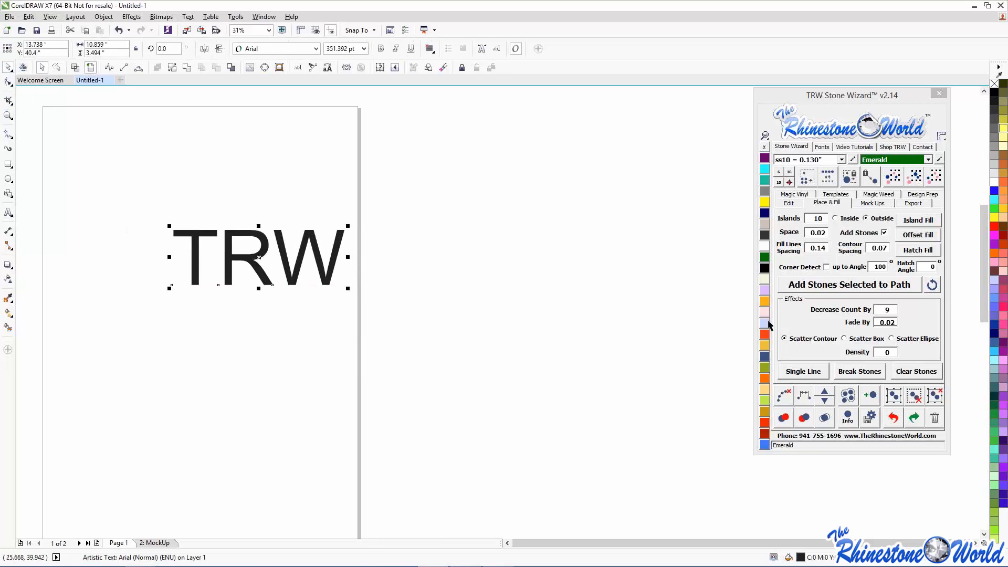
- Set the stone effect to Scatter Box with Fade By 0
{"action": "left_click", "coordinate": [866, 339]}
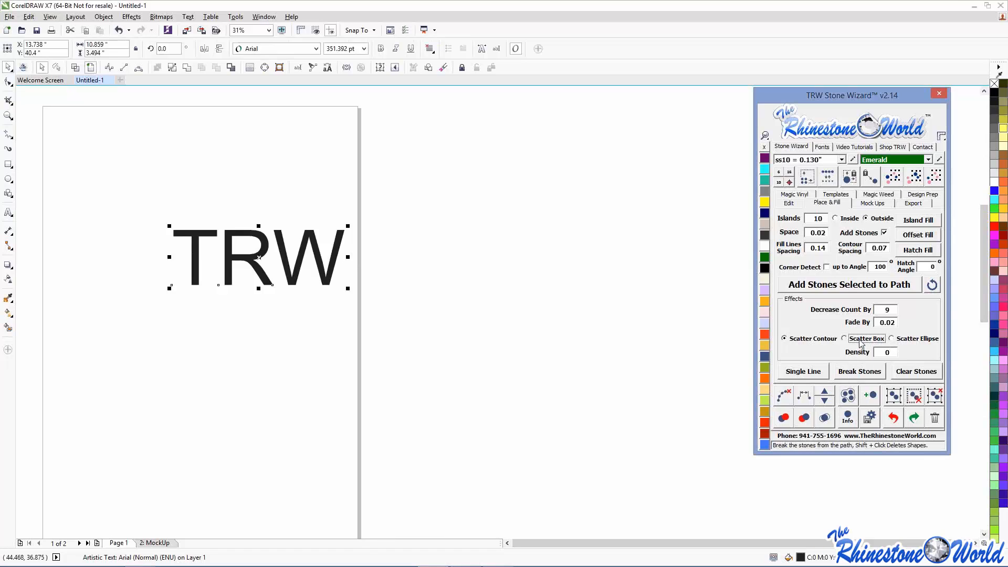
{"action": "left_click_drag", "start_coordinate": [896, 323], "coordinate": [880, 324]}
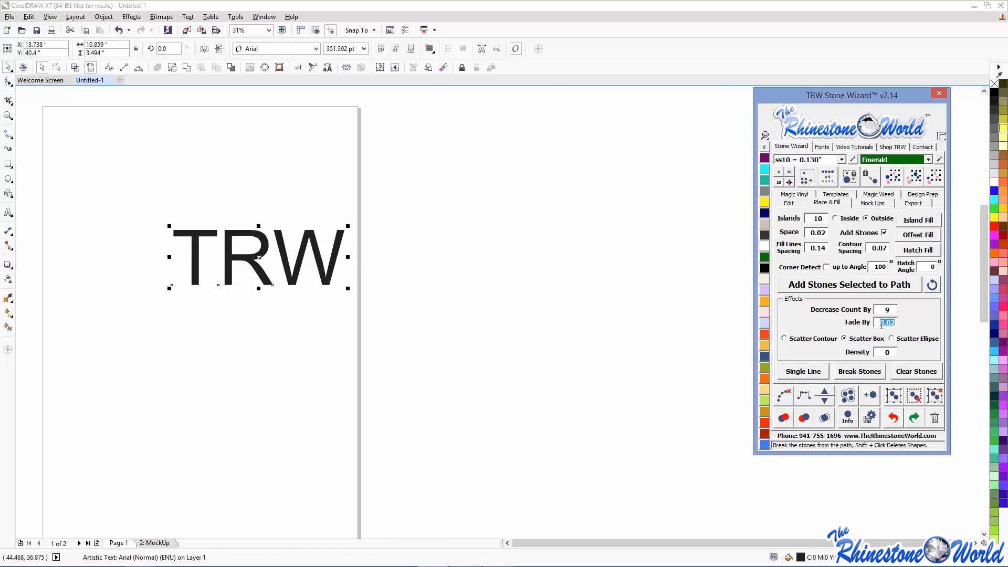
{"action": "type", "text": "0"}
{"action": "left_click", "coordinate": [895, 310]}
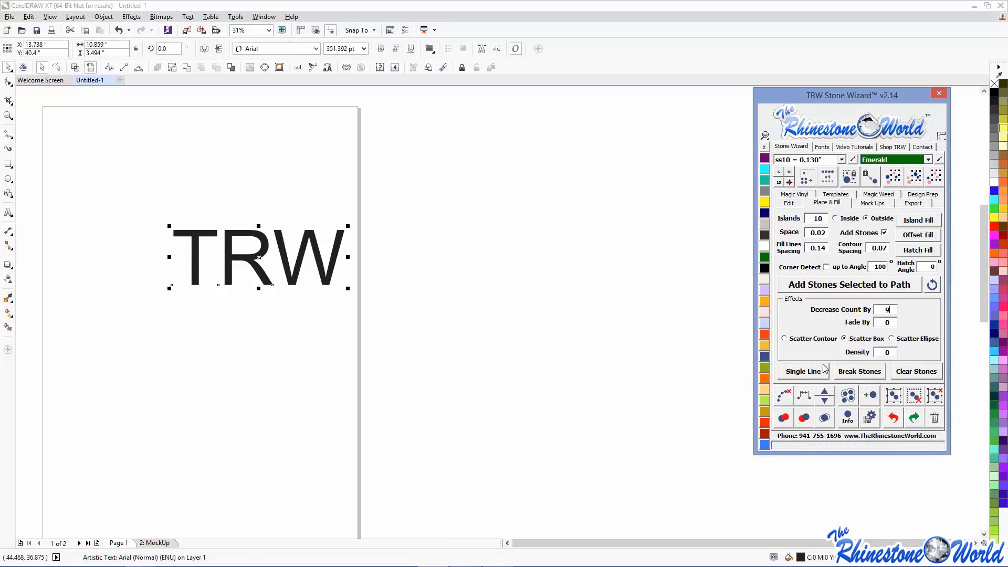
- Try an island stone fill around TRW, then undo it
{"action": "left_click", "coordinate": [918, 221]}
{"action": "left_click", "coordinate": [546, 325]}
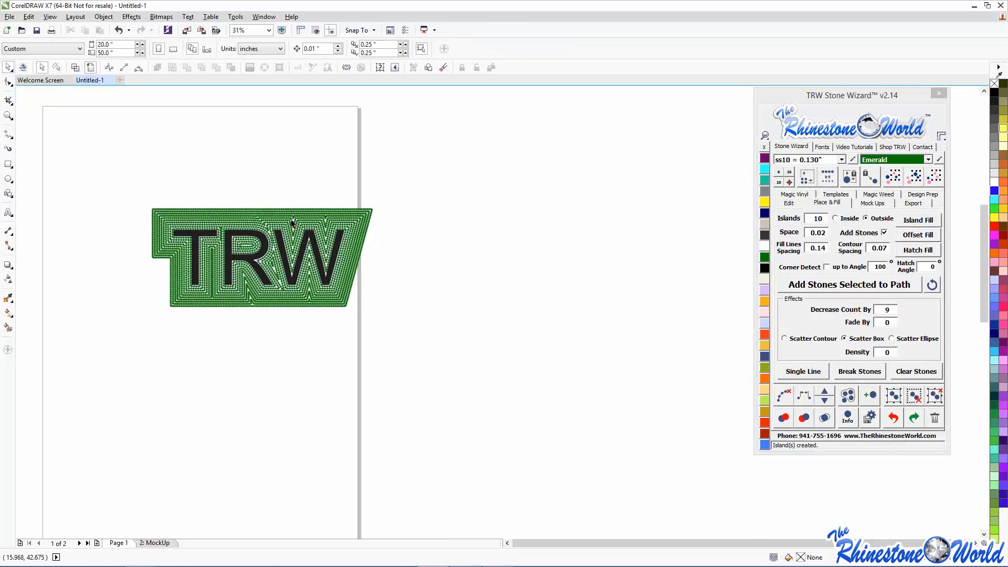
{"action": "scroll", "coordinate": [291, 219], "scroll_direction": "up", "scroll_amount": 2}
{"action": "scroll", "coordinate": [292, 219], "scroll_direction": "down", "scroll_amount": 1}
{"action": "left_click", "coordinate": [893, 417]}
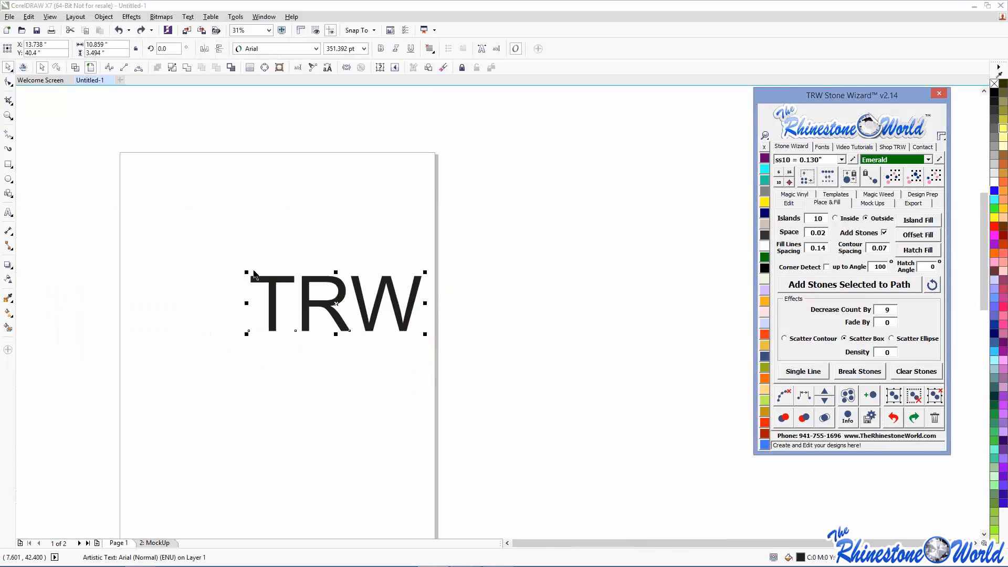
- Change Fade By to .2, retry the island fill around TRW, and undo it
{"action": "type", "text": "."}
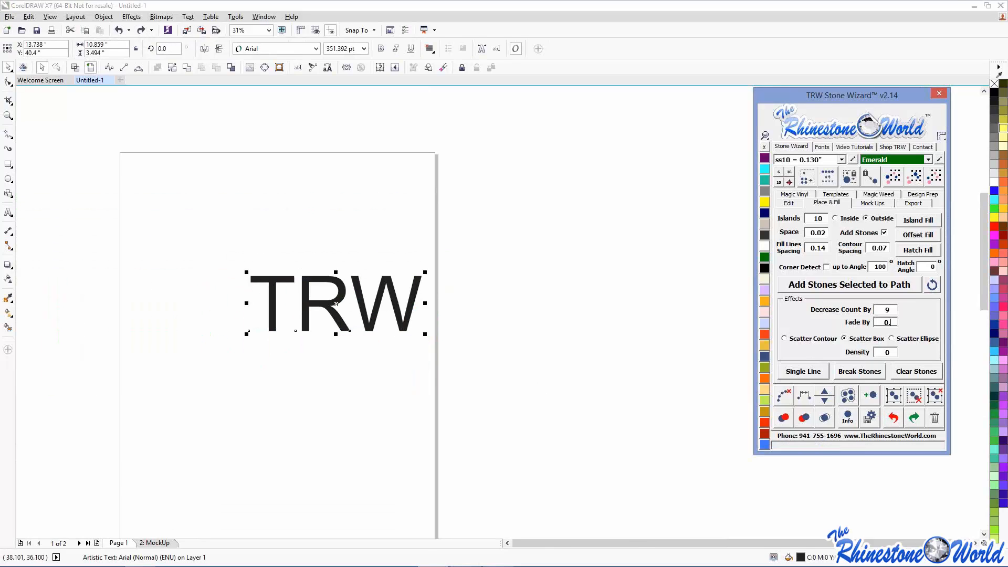
{"action": "key", "text": "BackSpace"}
{"action": "key", "text": "BackSpace"}
{"action": "type", "text": "2"}
{"action": "left_click", "coordinate": [910, 224]}
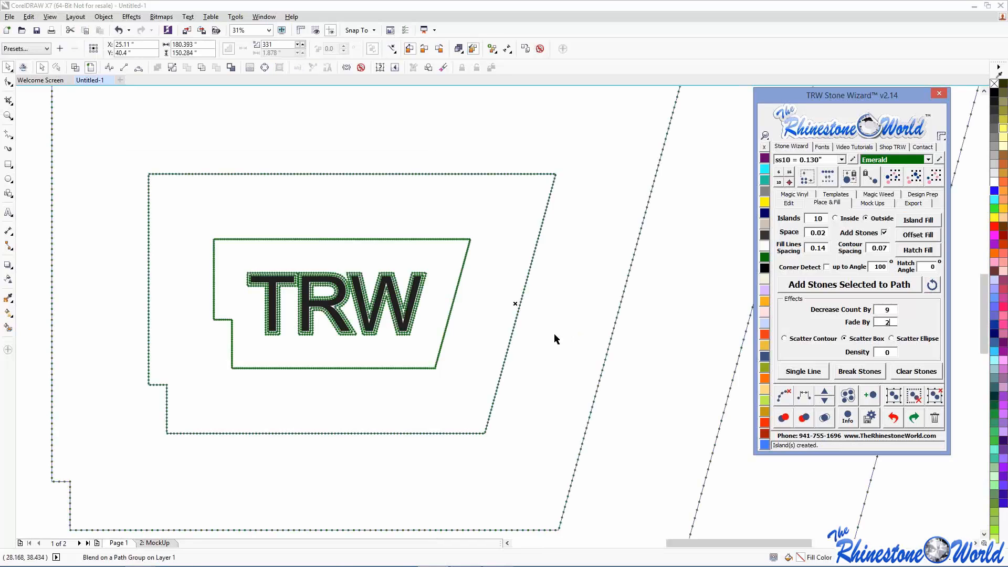
{"action": "left_click", "coordinate": [892, 417]}
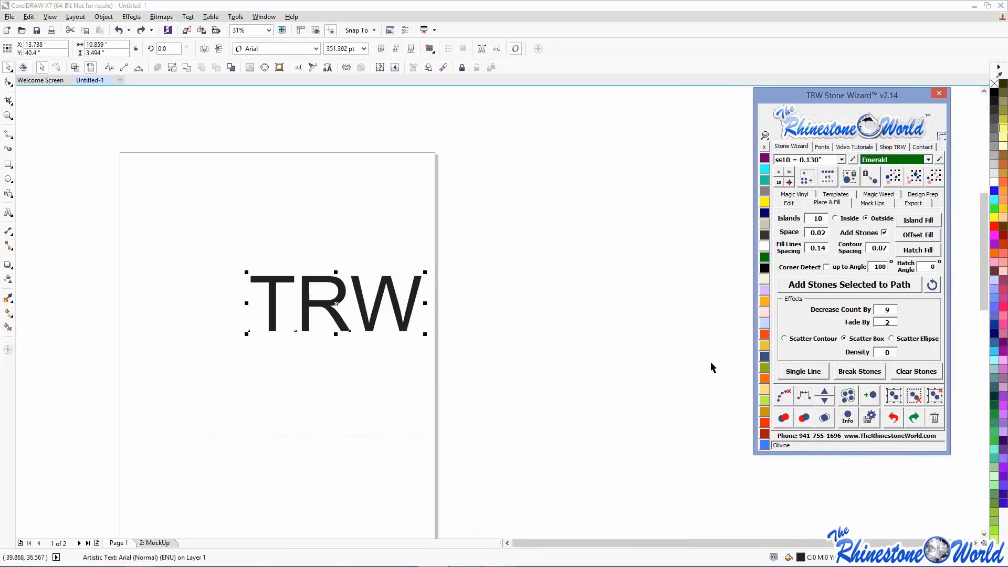
- Set Fade By to .02, clear the Islands count, and move TRW left and down
{"action": "double_click", "coordinate": [887, 322]}
{"action": "type", "text": ".022"}
{"action": "key", "text": "Delete"}
{"action": "left_click_drag", "start_coordinate": [824, 219], "coordinate": [778, 221]}
{"action": "key", "text": "Delete"}
{"action": "left_click", "coordinate": [917, 220]}
{"action": "left_click", "coordinate": [449, 307]}
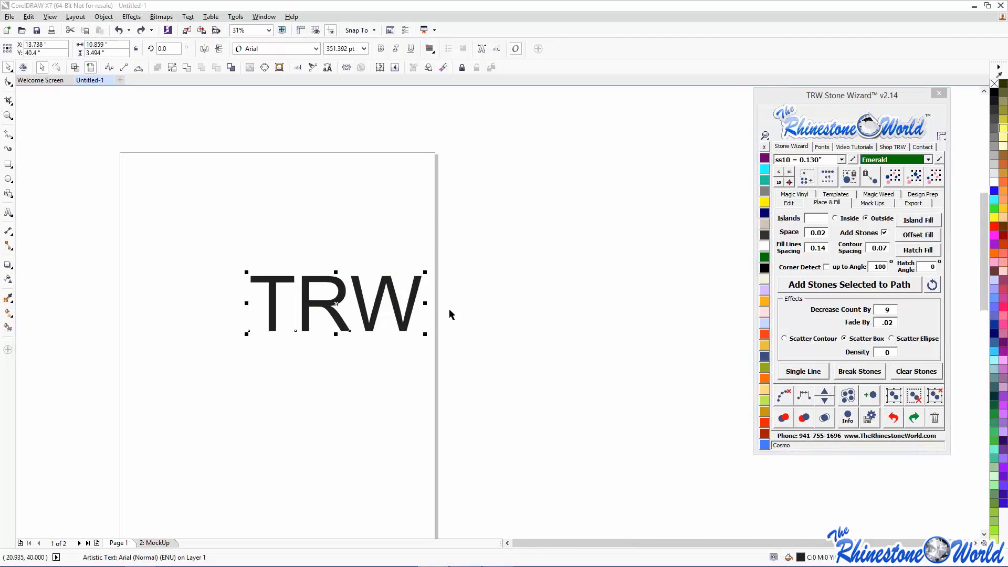
{"action": "left_click", "coordinate": [414, 304]}
{"action": "left_click_drag", "start_coordinate": [414, 303], "coordinate": [335, 317]}
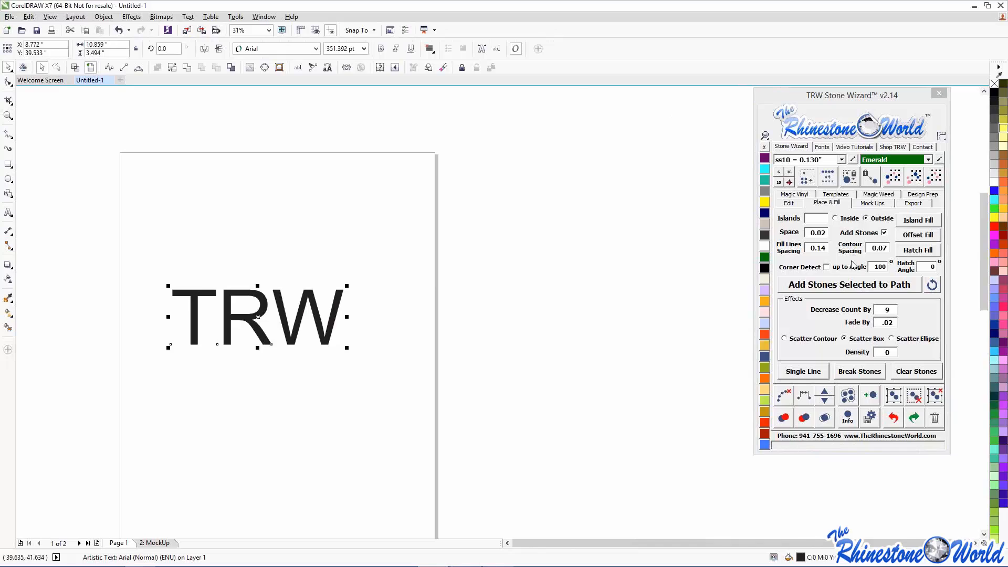
- Preview a density-10 rhinestone hatch fill inside the TRW letters, then undo it
{"action": "left_click", "coordinate": [890, 326]}
{"action": "double_click", "coordinate": [887, 353]}
{"action": "type", "text": "10"}
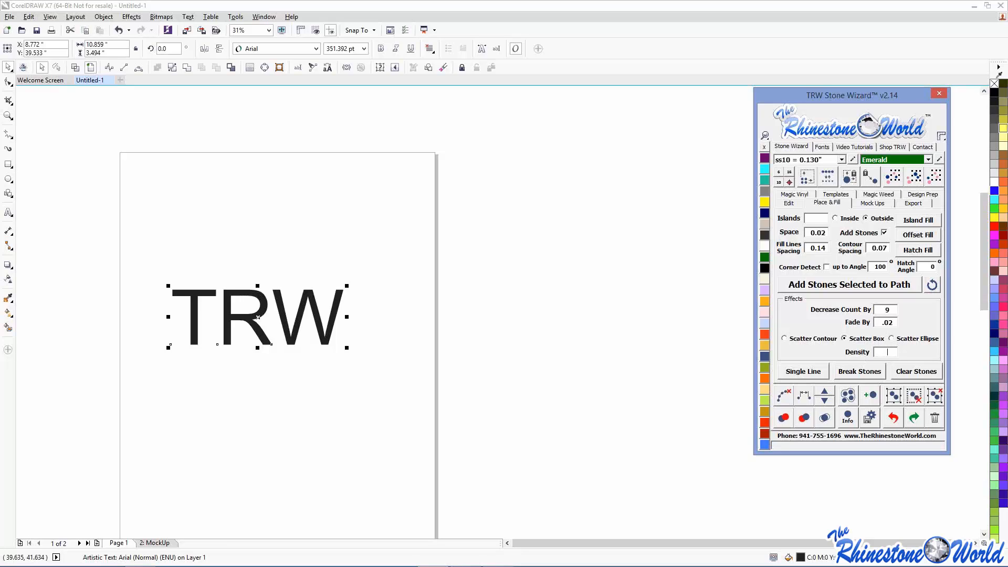
{"action": "type", "text": "10"}
{"action": "left_click", "coordinate": [917, 250]}
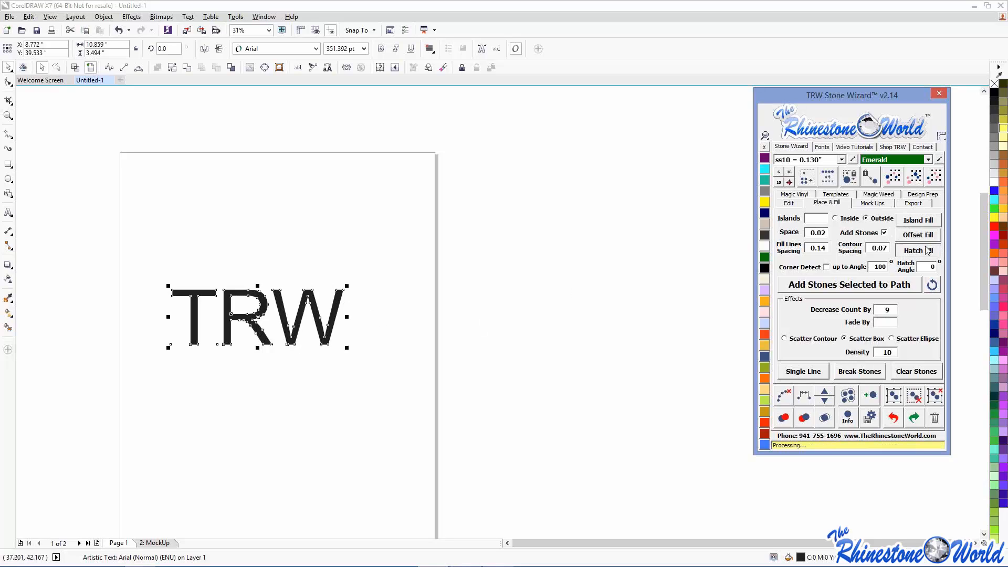
{"action": "left_click", "coordinate": [427, 326]}
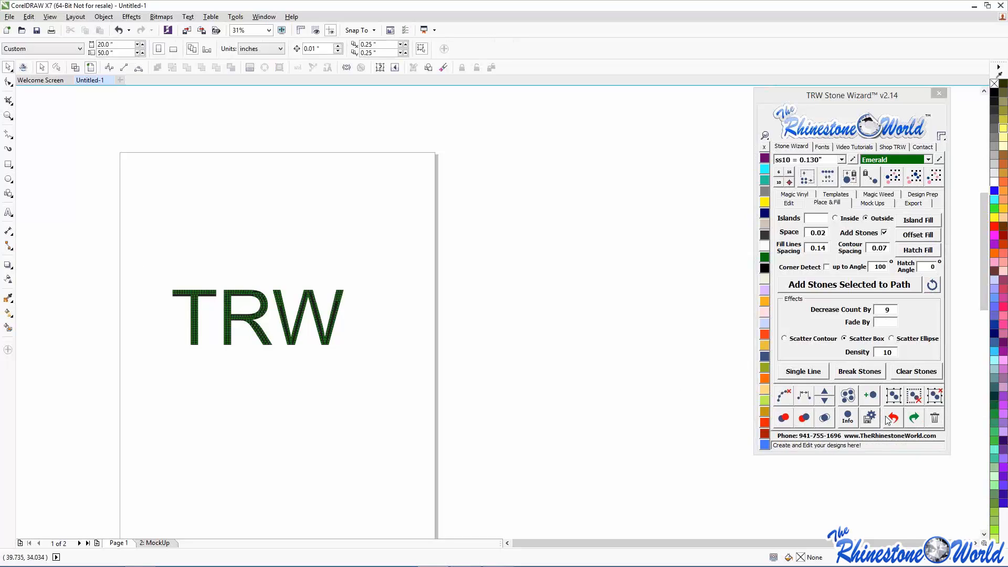
{"action": "key", "text": "F4"}
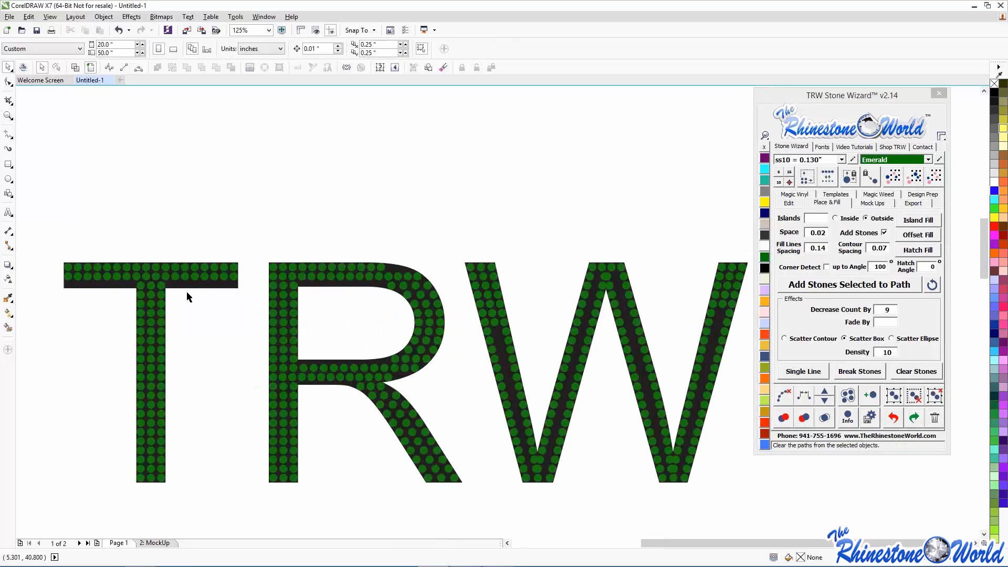
{"action": "scroll", "coordinate": [187, 295], "scroll_direction": "down", "scroll_amount": 3}
{"action": "left_click", "coordinate": [893, 417]}
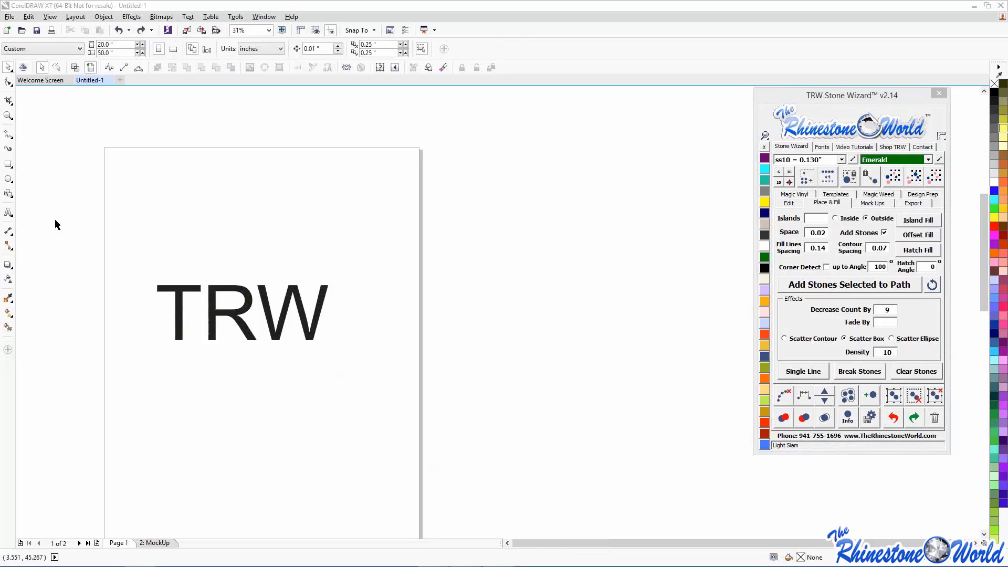
- Bring Chrome onscreen maximised, showing the Rhinestone World website
{"action": "left_click_drag", "start_coordinate": [0, 179], "coordinate": [464, 144]}
{"action": "left_click", "coordinate": [565, 145]}
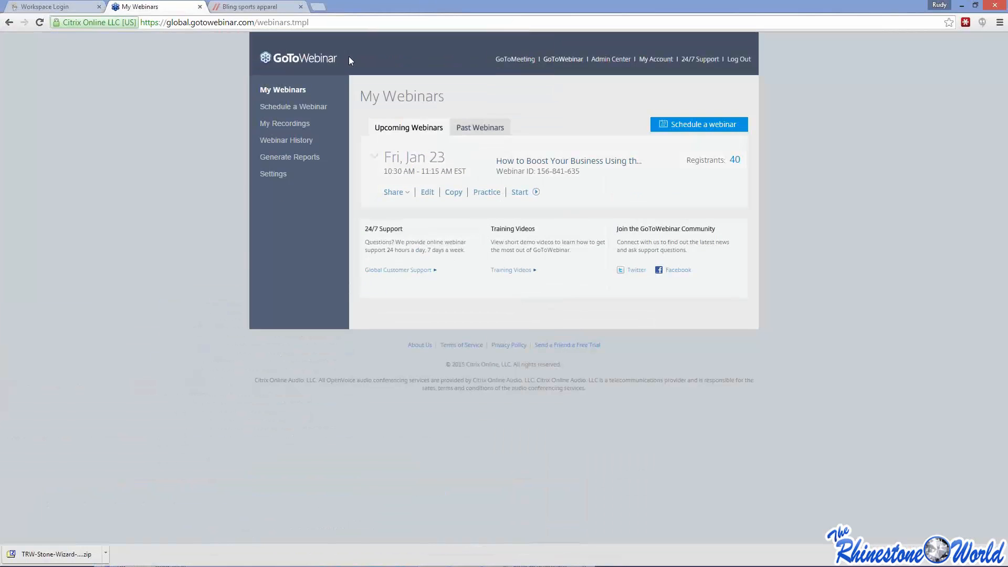
{"action": "left_click", "coordinate": [247, 7]}
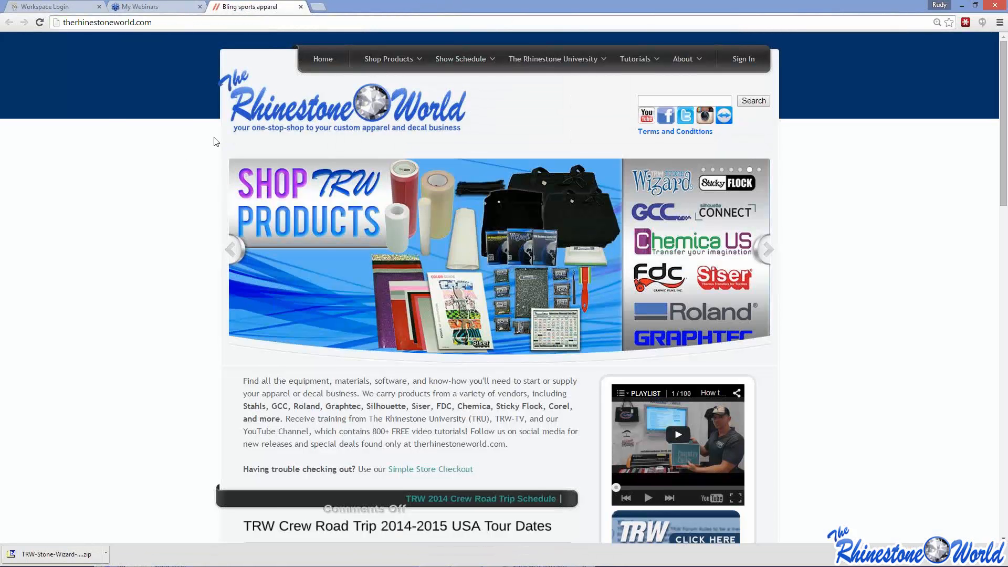
- Open facebook.com in a new tab, log in with saved credentials, and maximise the window
{"action": "left_click", "coordinate": [321, 10]}
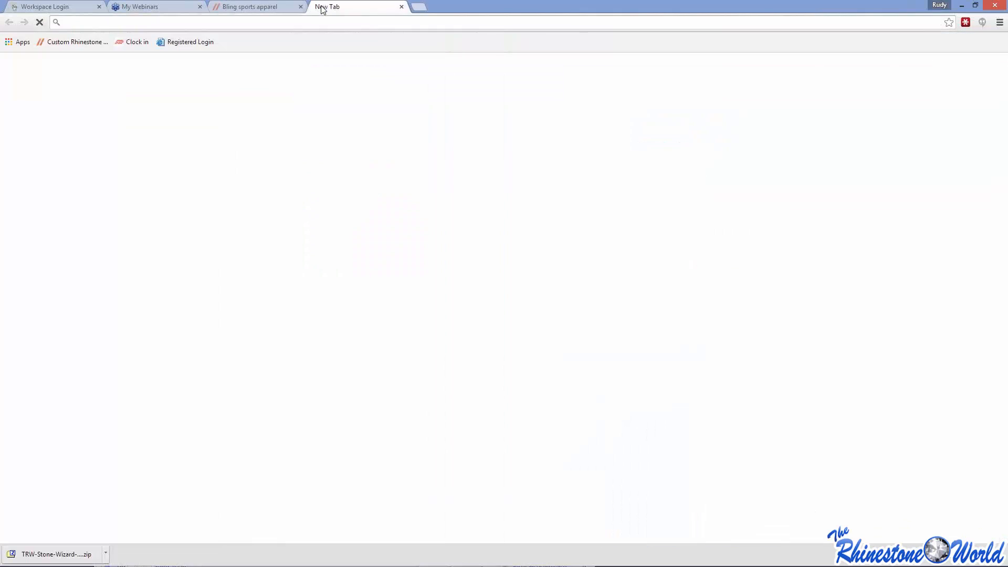
{"action": "type", "text": "facebook.com"}
{"action": "left_click", "coordinate": [162, 46]}
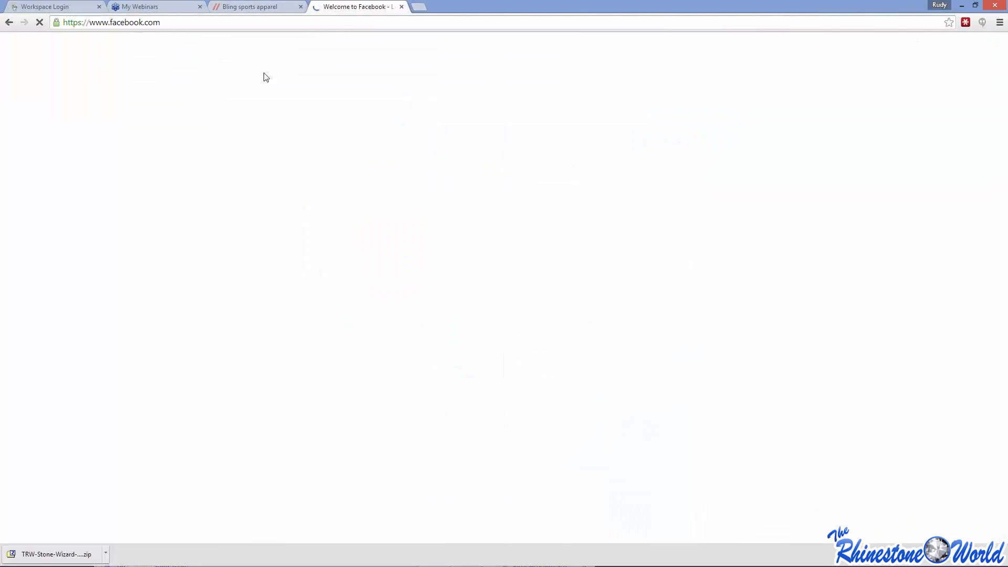
{"action": "left_click", "coordinate": [738, 54]}
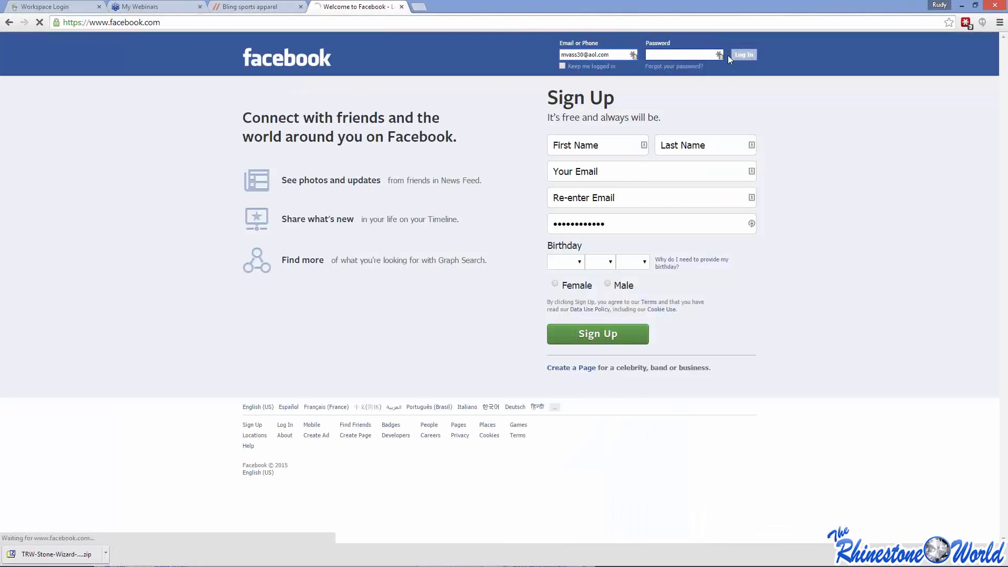
{"action": "left_click", "coordinate": [544, 258]}
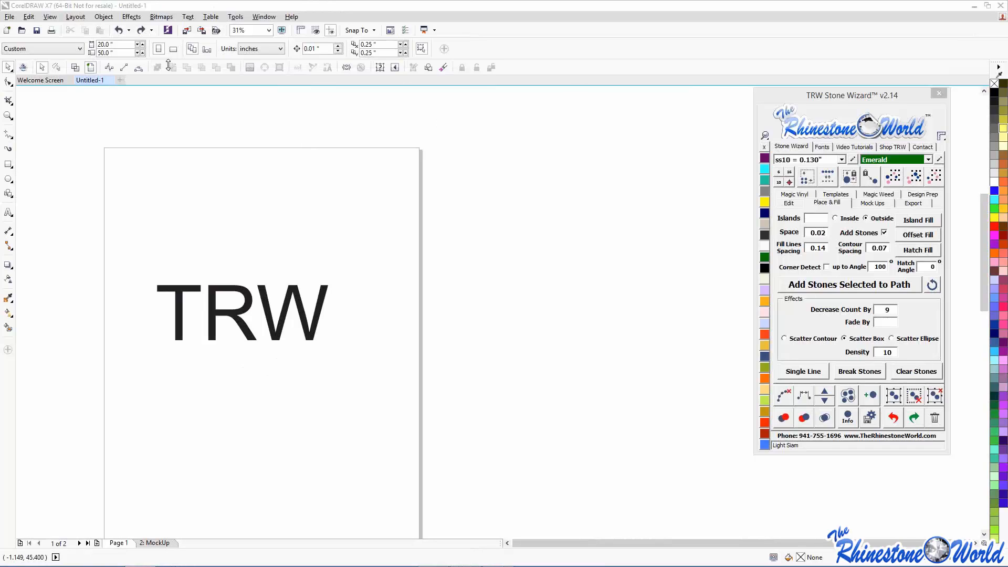
{"action": "left_click_drag", "start_coordinate": [23, 135], "coordinate": [706, 74]}
{"action": "left_click", "coordinate": [721, 74]}
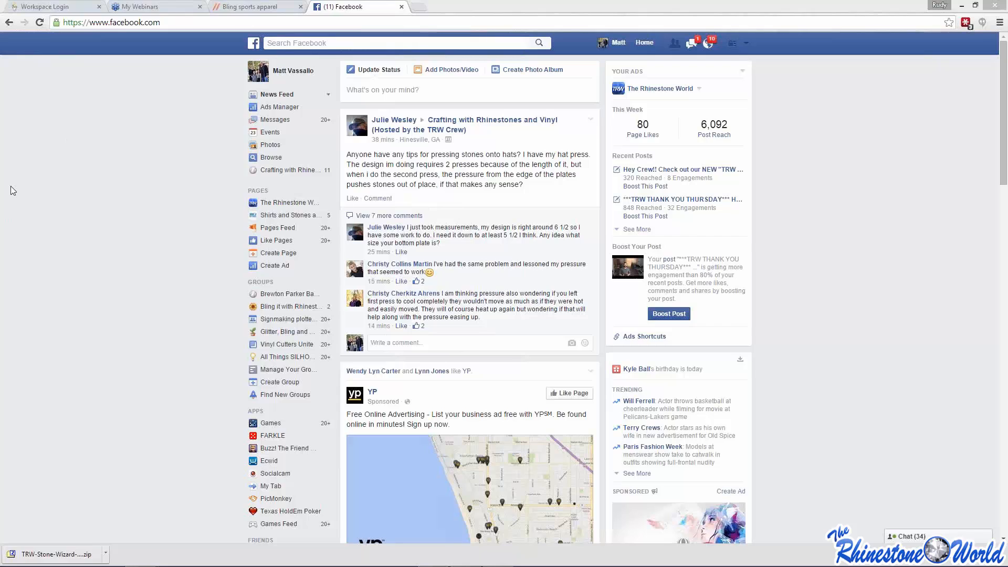
- Switch Facebook to The Rhinestone World page, scroll its timeline, then return to the website tab
{"action": "left_click", "coordinate": [746, 43]}
{"action": "left_click", "coordinate": [686, 98]}
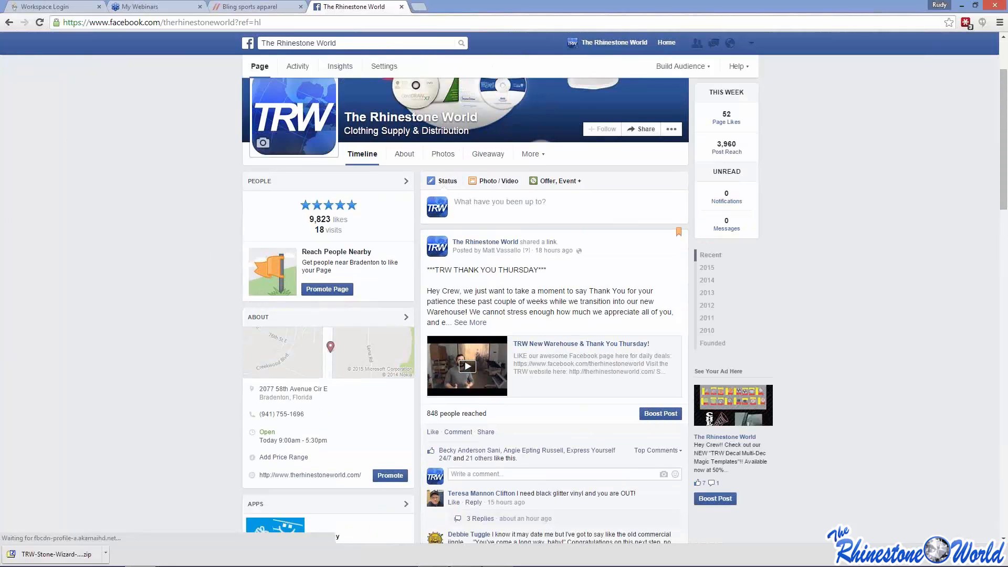
{"action": "scroll", "coordinate": [462, 294], "scroll_direction": "down", "scroll_amount": 2}
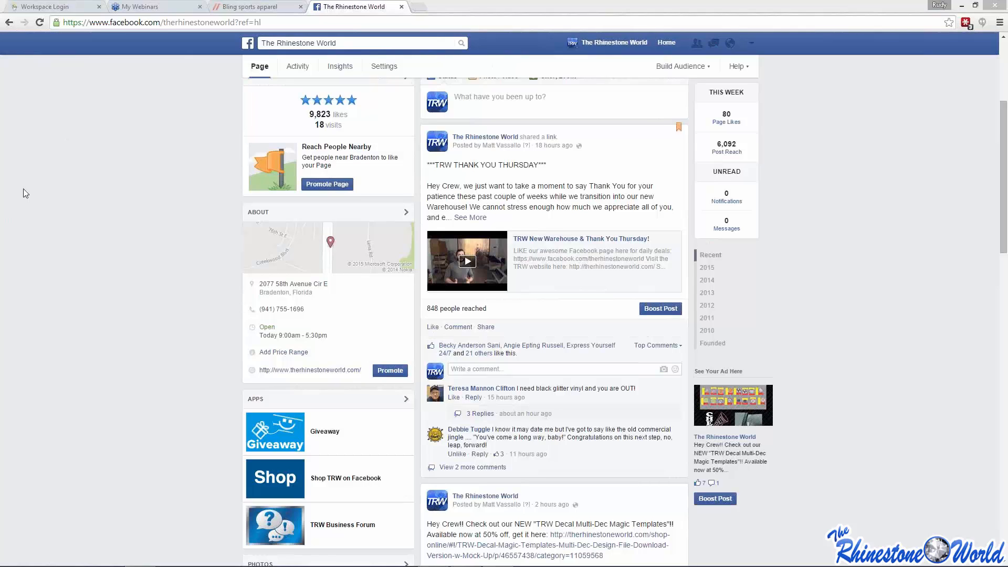
{"action": "left_click", "coordinate": [231, 6]}
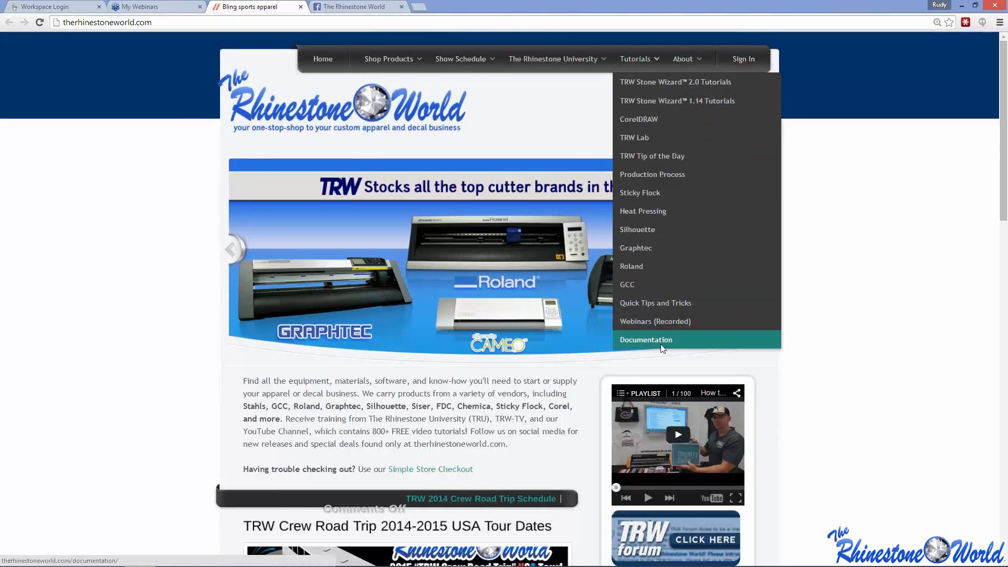
- Open the 'TRW Stone Wizard and Corel Shortcuts' PDF from Tutorials > Documentation and scroll through it
{"action": "left_click", "coordinate": [660, 345]}
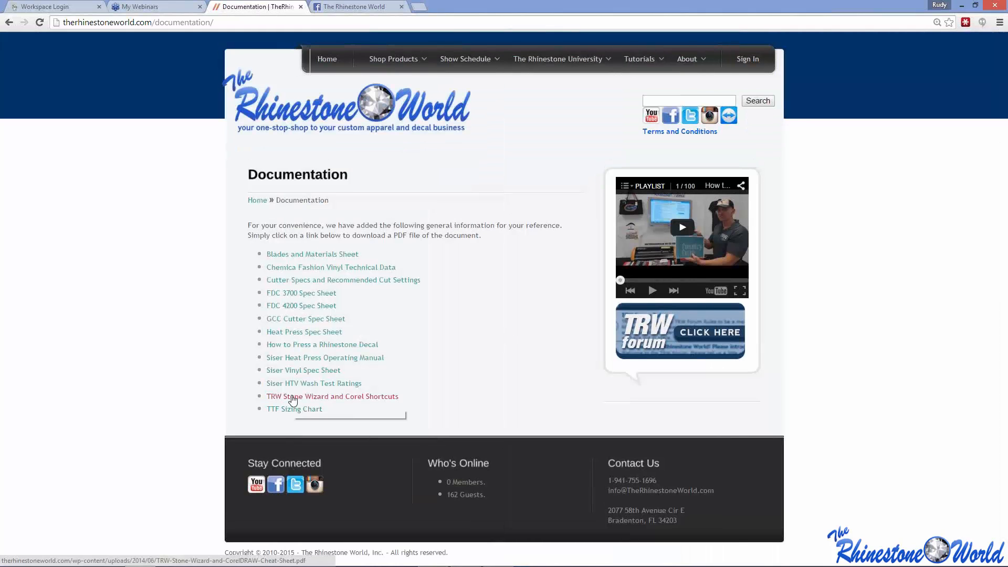
{"action": "left_click", "coordinate": [292, 396]}
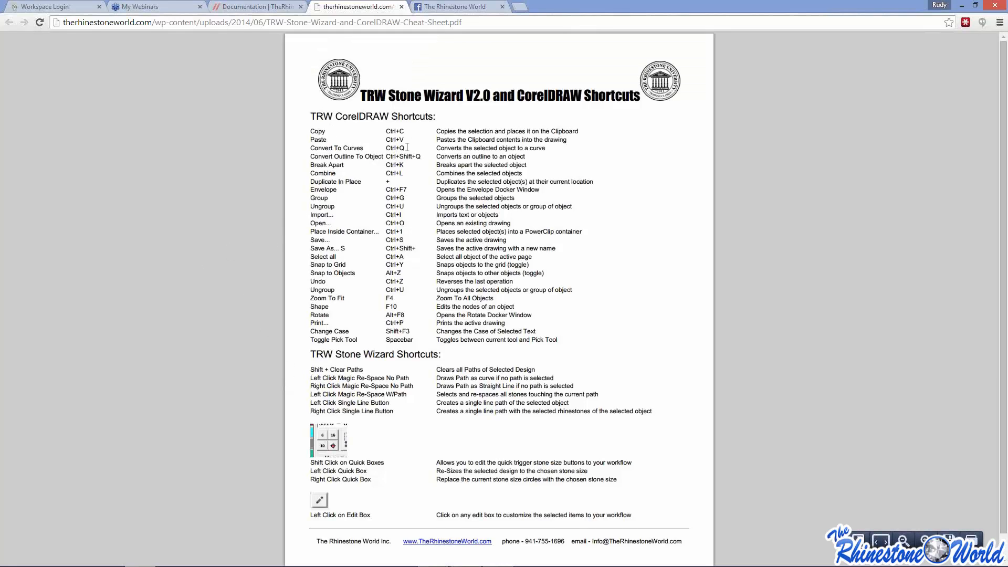
{"action": "scroll", "coordinate": [389, 321], "scroll_direction": "down", "scroll_amount": 1}
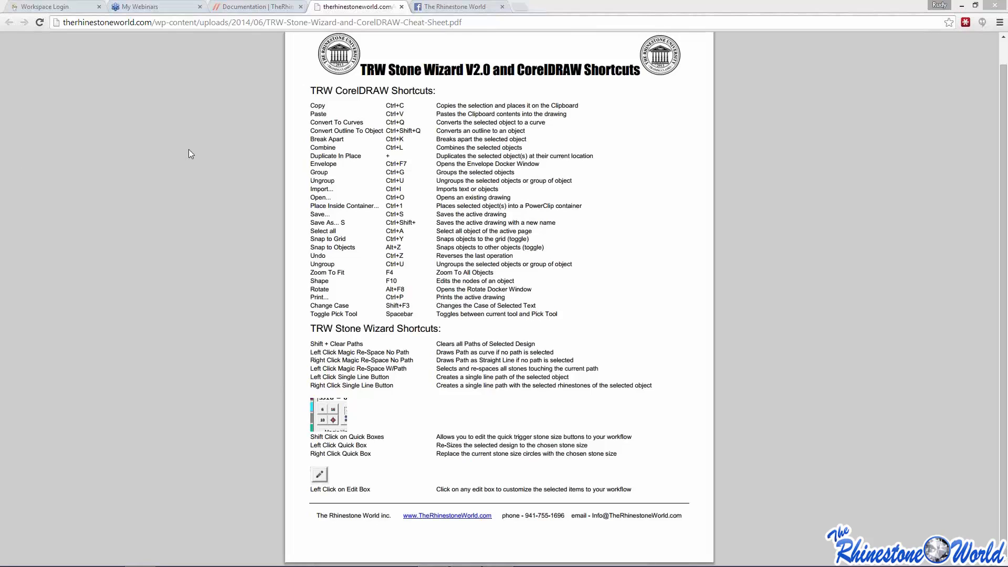
- Return to the CorelDRAW drawing and browse the Text and Tools menus for program settings
{"action": "left_click", "coordinate": [433, 555]}
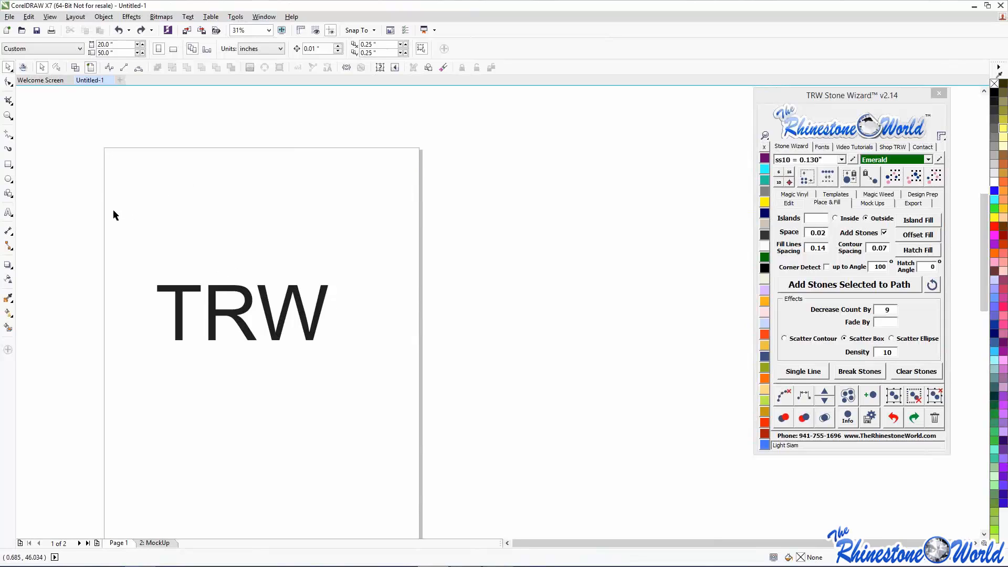
{"action": "left_click", "coordinate": [188, 16]}
{"action": "mouse_move", "coordinate": [233, 17]}
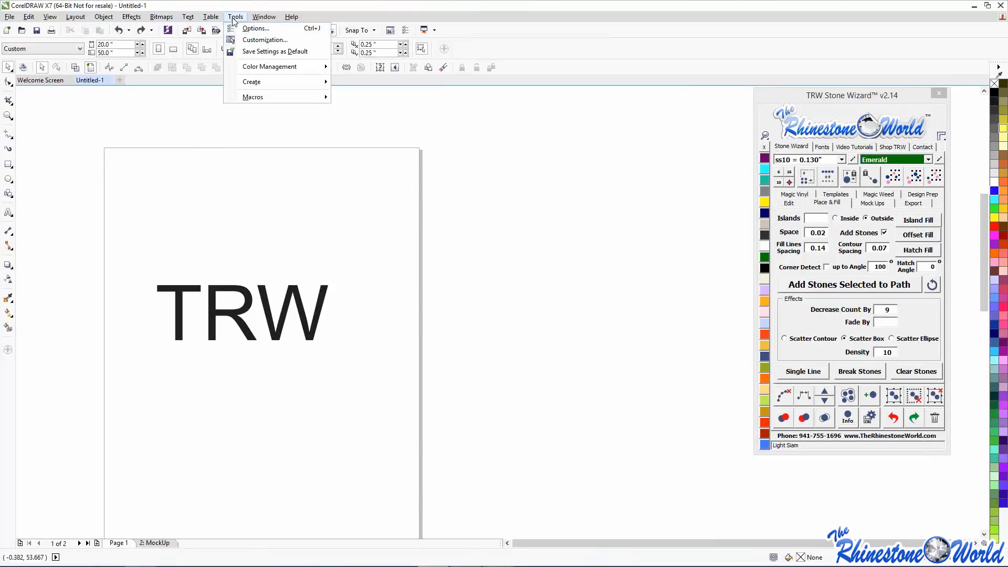
- In Tools > Options > Save, change Back up every from 20 to 5 minutes
{"action": "left_click", "coordinate": [256, 40]}
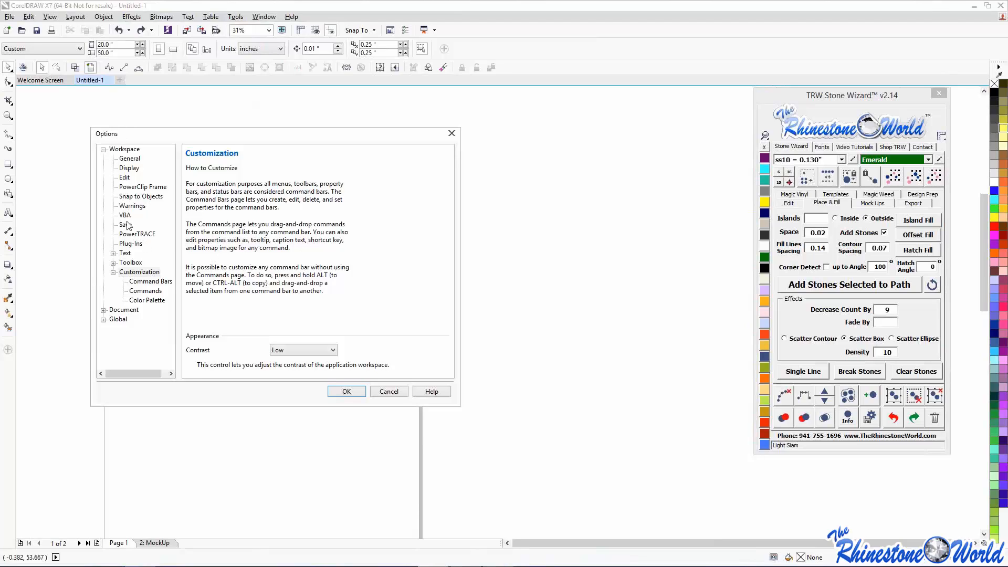
{"action": "left_click", "coordinate": [126, 224]}
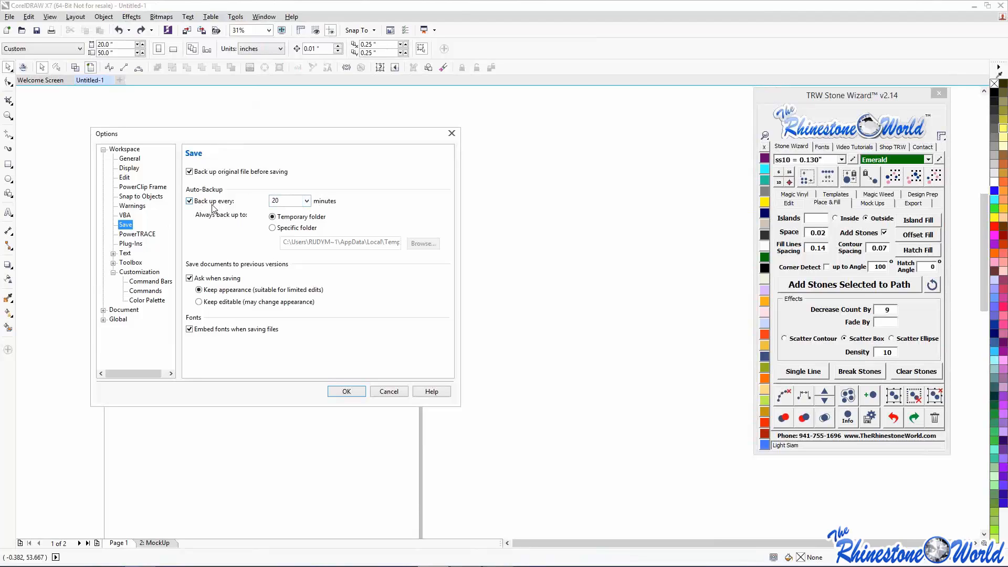
{"action": "left_click", "coordinate": [307, 202]}
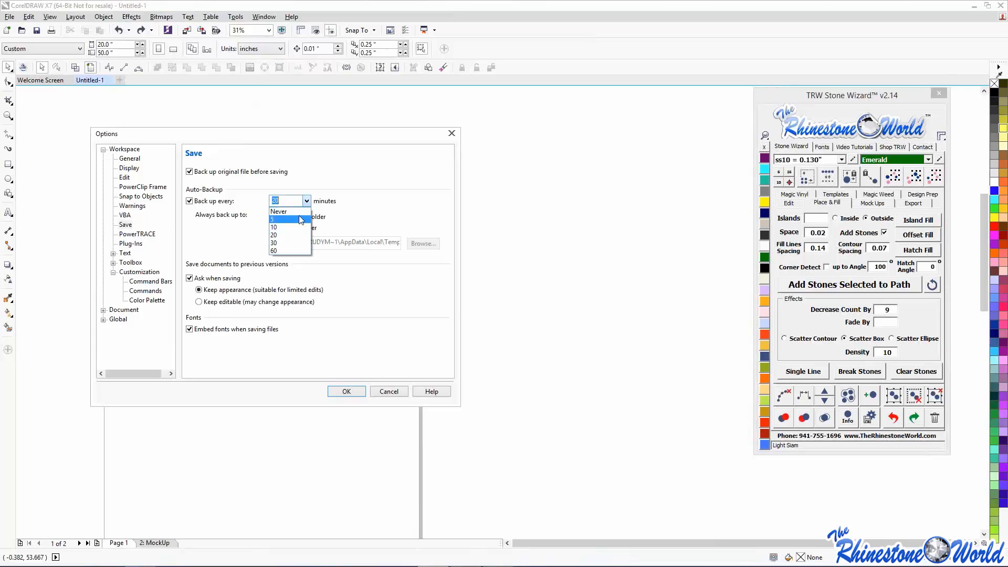
{"action": "left_click", "coordinate": [301, 220]}
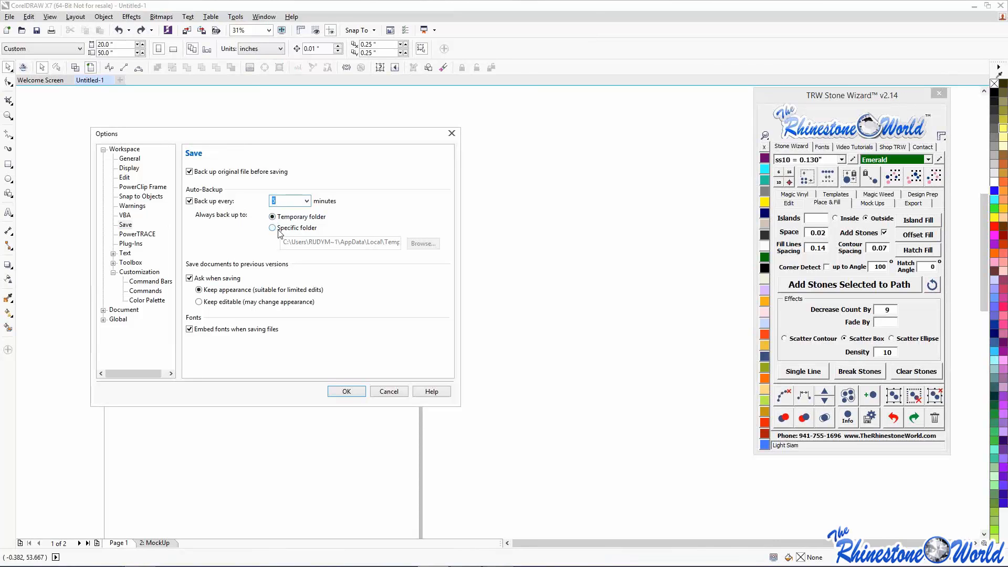
{"action": "left_click", "coordinate": [348, 392]}
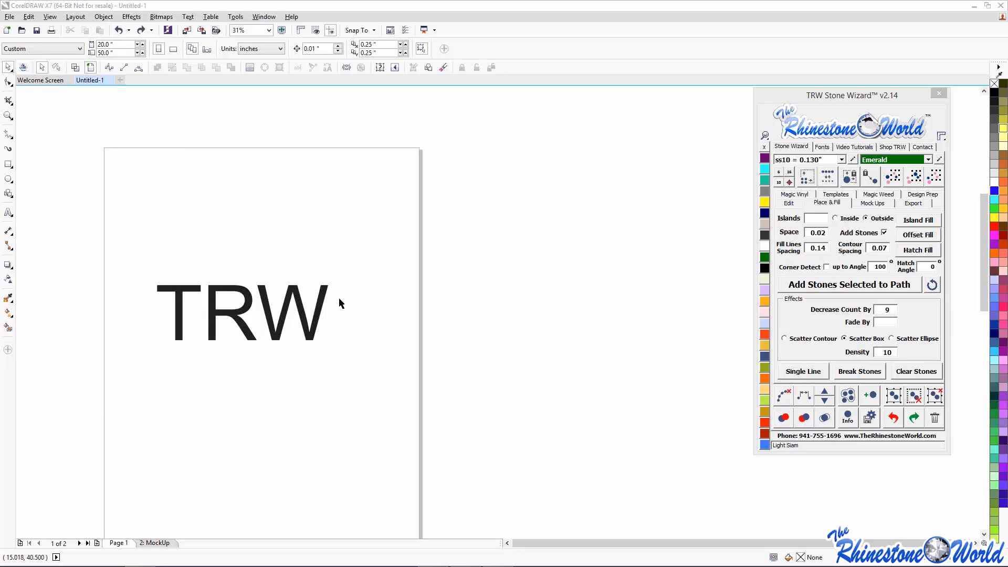
- Select everything on the page and delete the old TRW lettering
{"action": "double_click", "coordinate": [324, 299]}
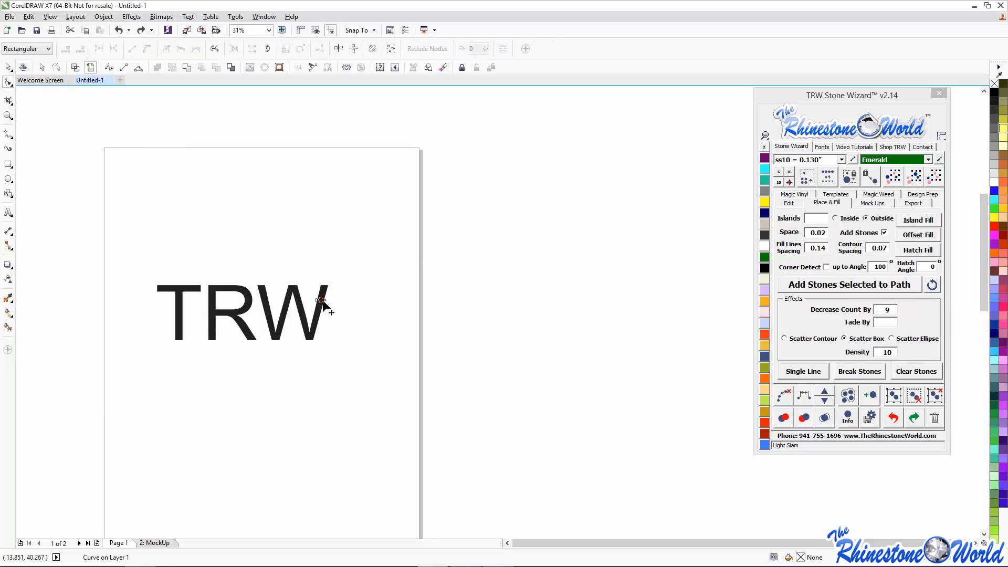
{"action": "left_click", "coordinate": [8, 67]}
{"action": "left_click", "coordinate": [108, 223]}
{"action": "key", "text": "ctrl+a"}
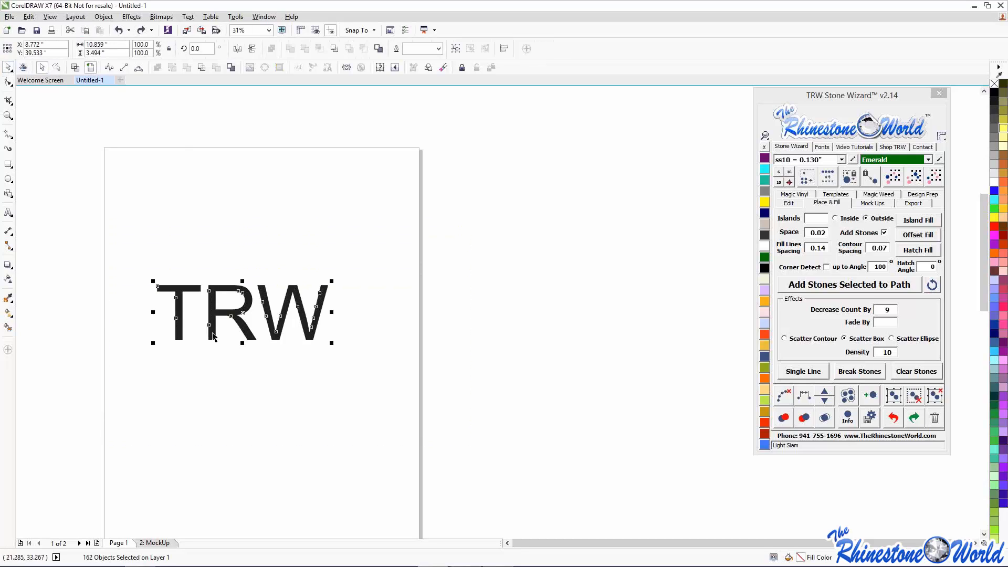
{"action": "key", "text": "Delete"}
- Add the text 'TRWDLFWEB35' and enlarge it to span the top of the page
{"action": "left_click", "coordinate": [9, 212]}
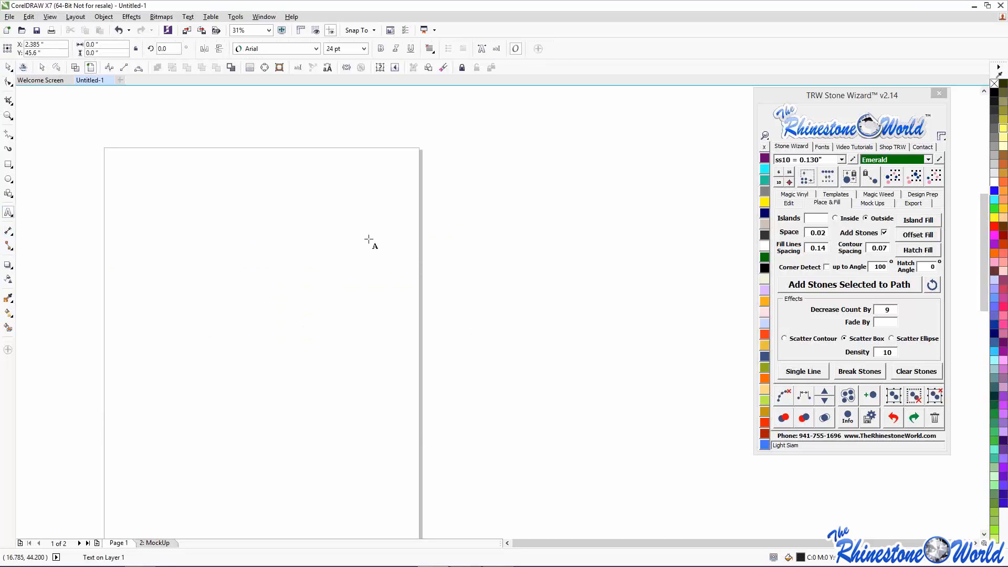
{"action": "type", "text": "TRWDL"}
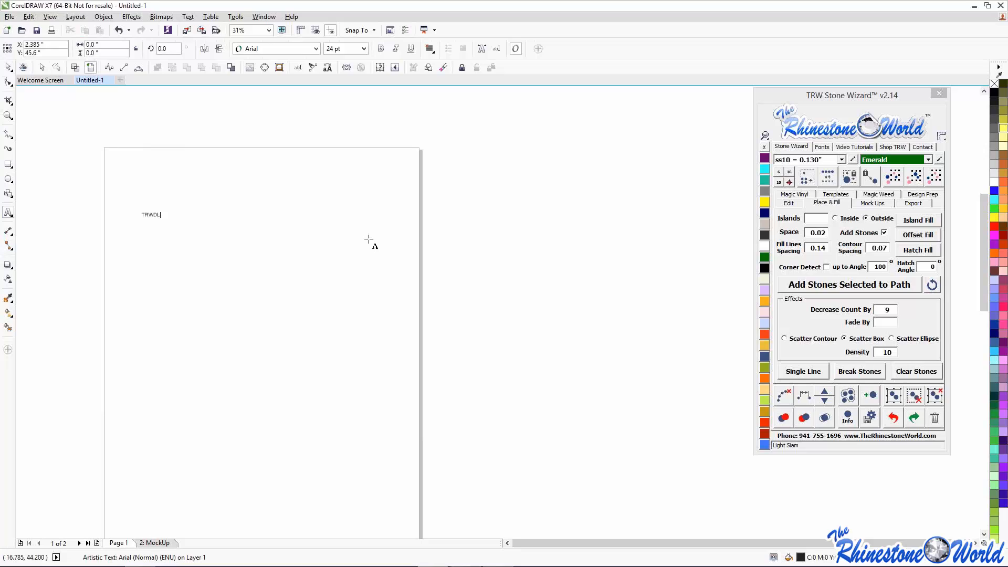
{"action": "type", "text": "FWEB35"}
{"action": "key", "text": "ctrl+space"}
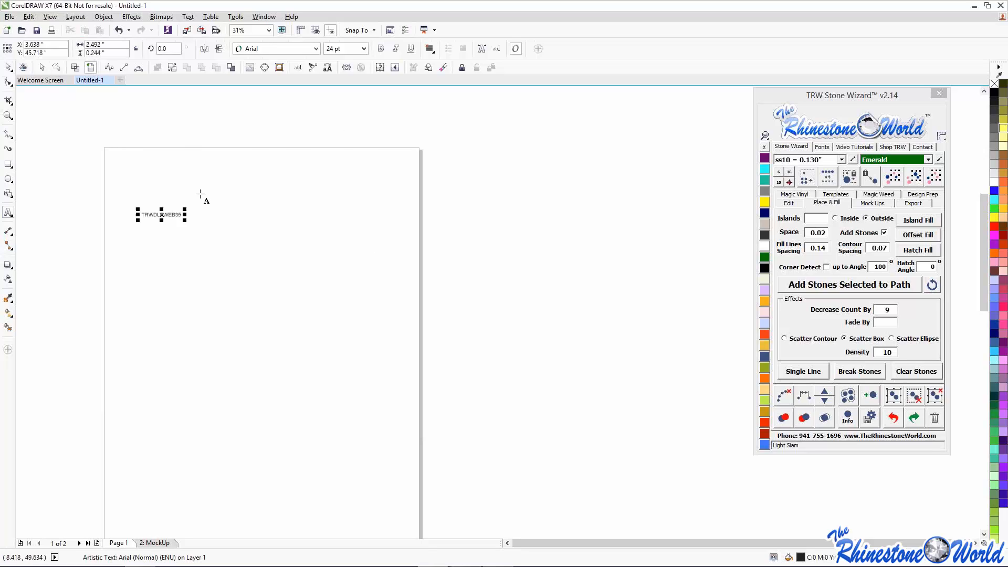
{"action": "left_click_drag", "start_coordinate": [183, 219], "coordinate": [681, 454]}
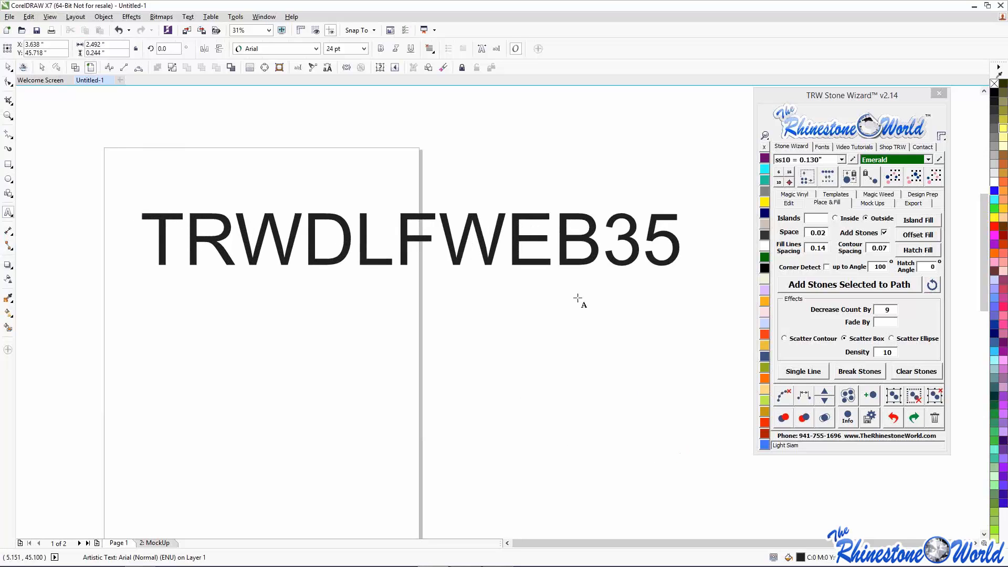
- Highlight TRWDLFWEB35, search 'coll' in the Stone Wizard Fonts tab, and apply College-Black
{"action": "left_click_drag", "start_coordinate": [681, 245], "coordinate": [129, 248]}
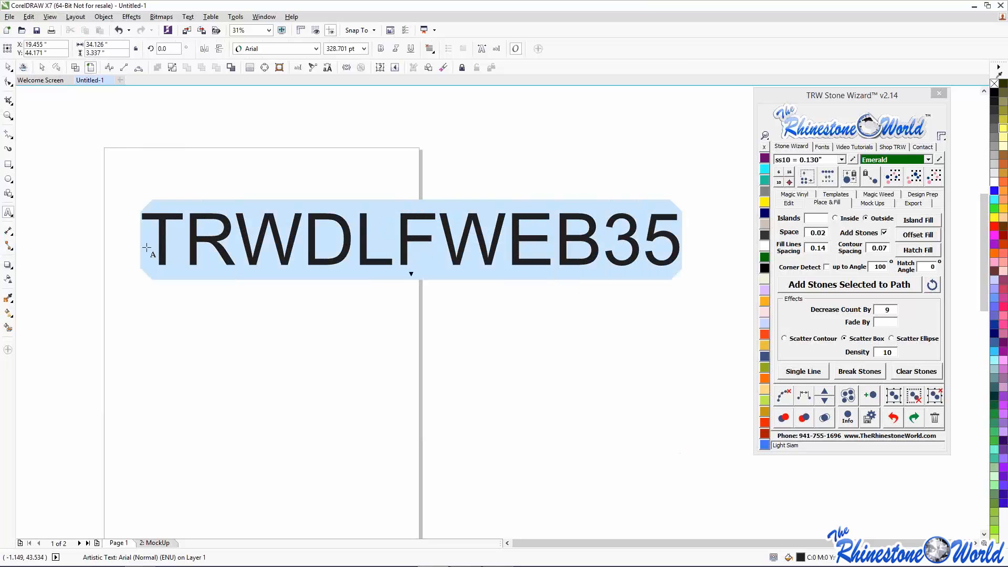
{"action": "left_click", "coordinate": [822, 147]}
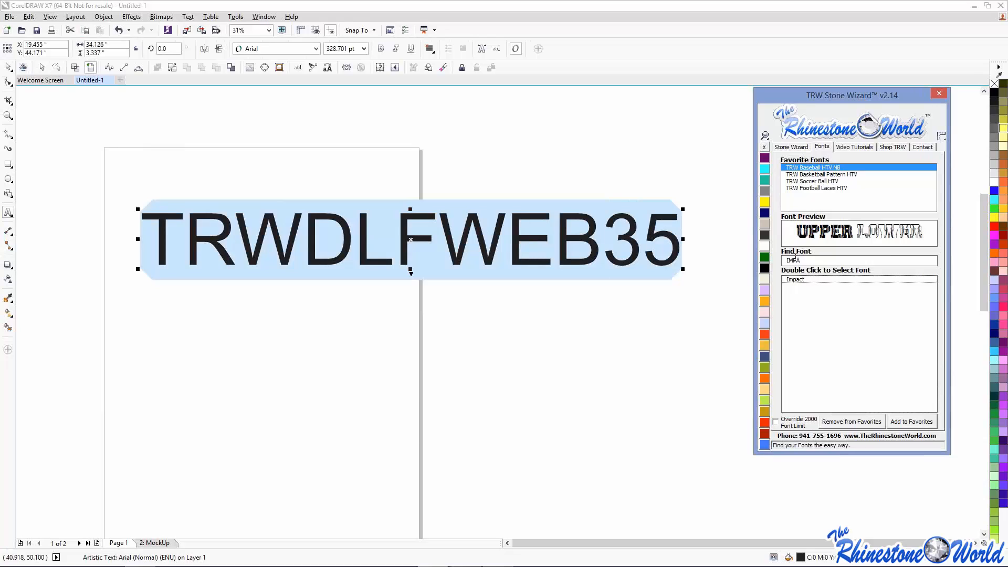
{"action": "left_click", "coordinate": [796, 282]}
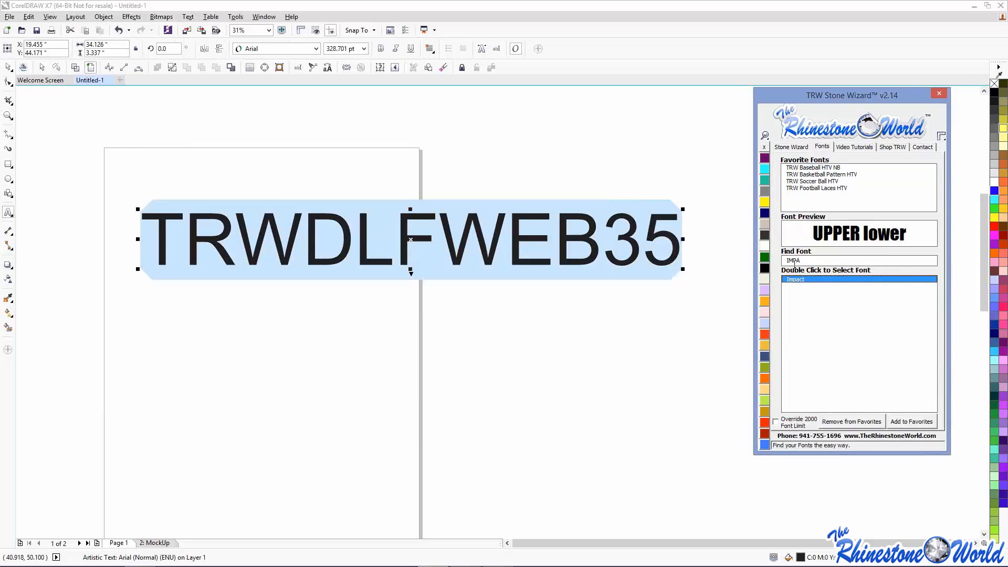
{"action": "left_click_drag", "start_coordinate": [803, 261], "coordinate": [750, 260]}
{"action": "type", "text": "coll"}
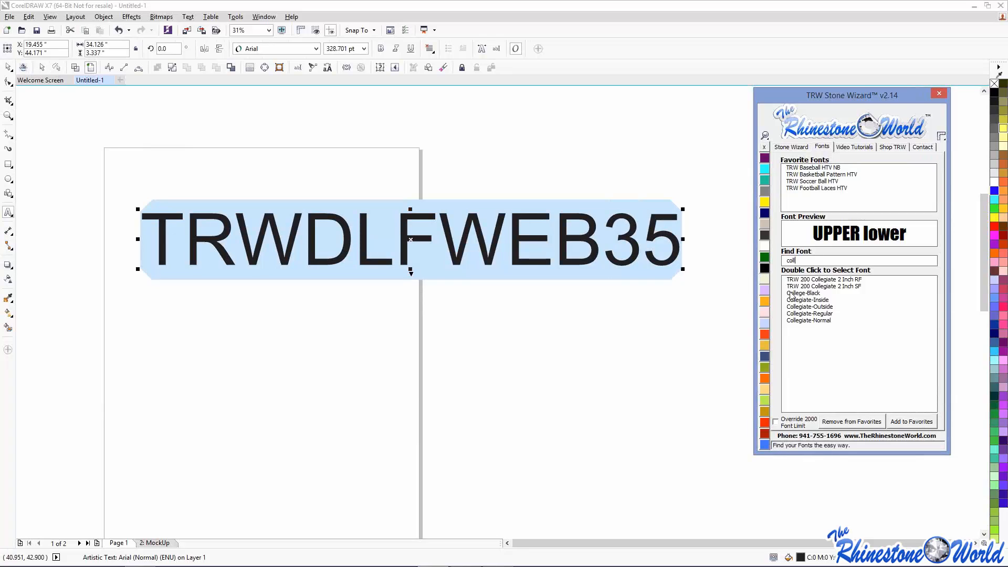
{"action": "double_click", "coordinate": [791, 293]}
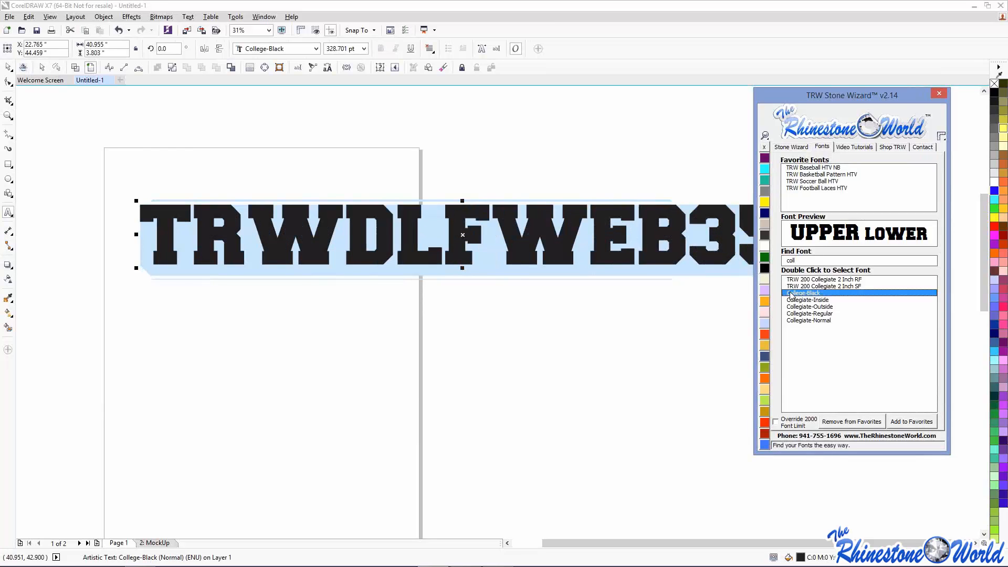
{"action": "left_click", "coordinate": [13, 65]}
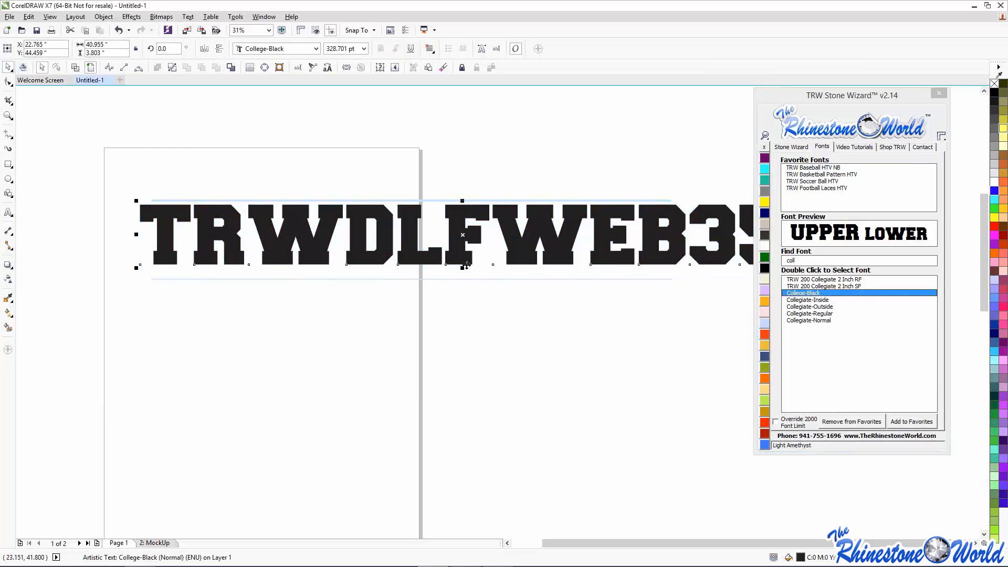
- Drag the College-Black TRWDLFWEB35 text into its final spot on the page, fine-tuning it
{"action": "left_click_drag", "start_coordinate": [463, 236], "coordinate": [351, 288]}
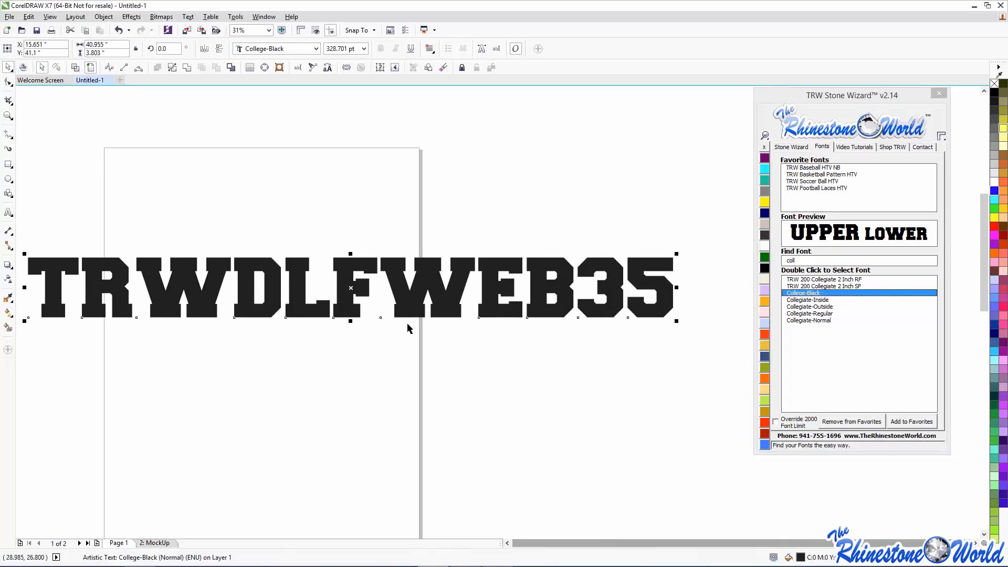
{"action": "left_click_drag", "start_coordinate": [348, 290], "coordinate": [373, 251]}
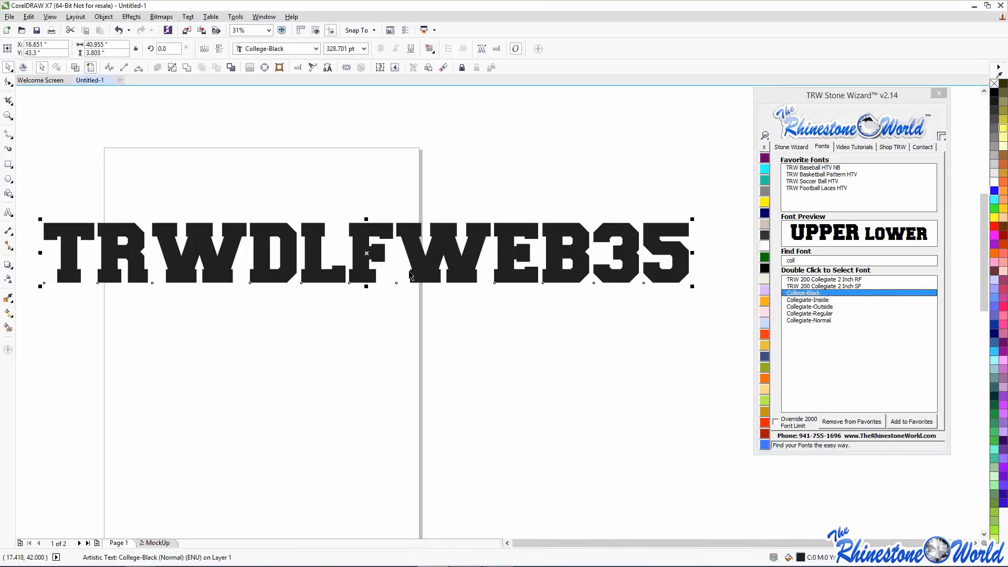
{"action": "left_click_drag", "start_coordinate": [413, 268], "coordinate": [423, 266]}
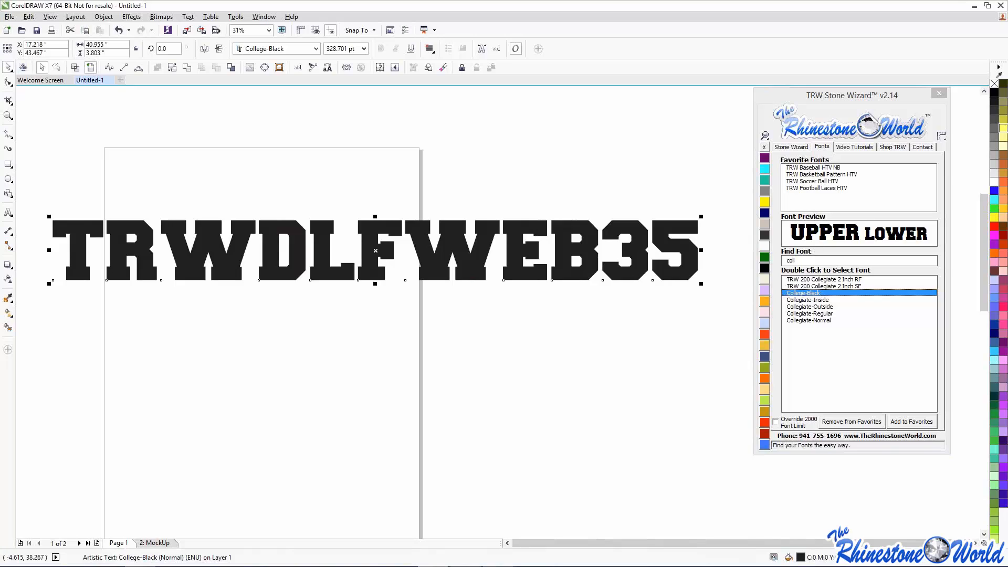
- Show the Stone Wizard Export options and shift the wizard panel slightly left
{"action": "left_click", "coordinate": [791, 147]}
{"action": "left_click", "coordinate": [927, 204]}
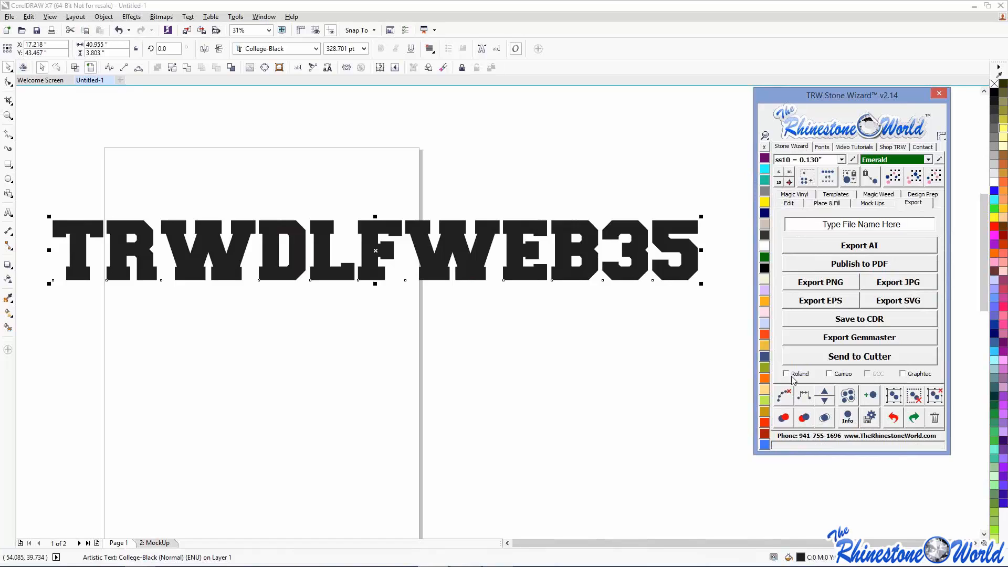
{"action": "left_click_drag", "start_coordinate": [820, 95], "coordinate": [781, 102]}
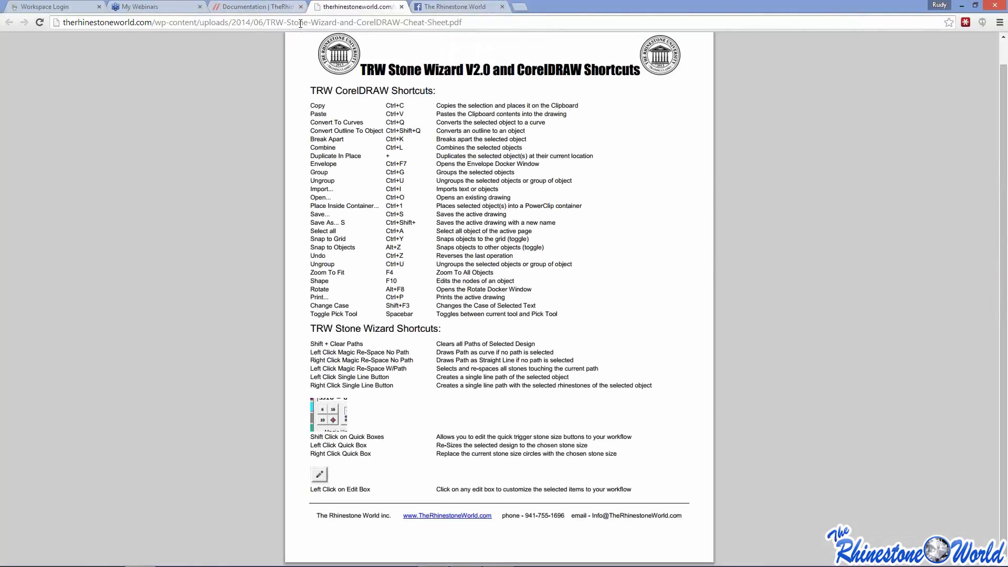
- Browse the 2014-2015 Show Schedule from Documentation, then go back to the Documentation page
{"action": "scroll", "coordinate": [218, 136], "scroll_direction": "up", "scroll_amount": 1}
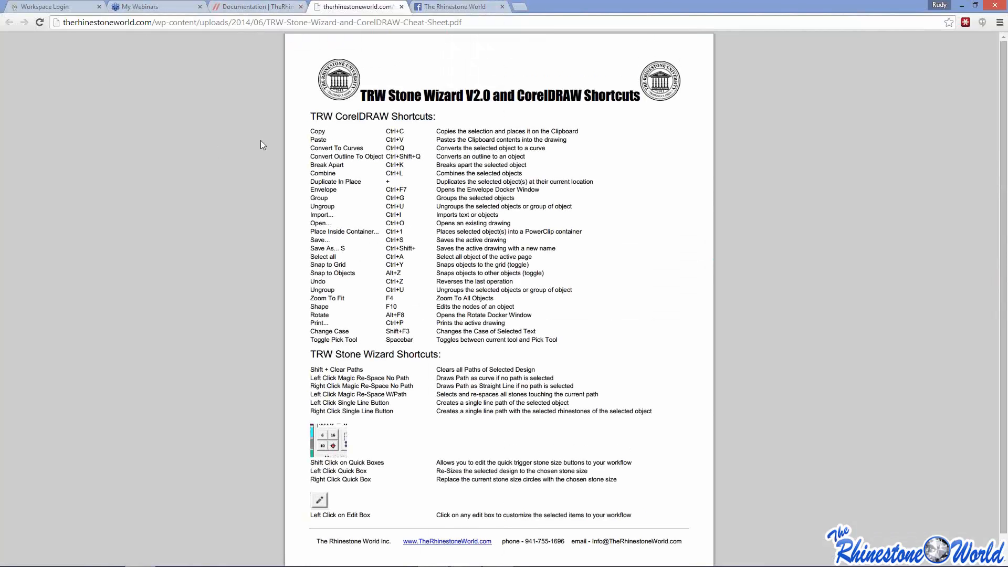
{"action": "left_click", "coordinate": [244, 8]}
{"action": "mouse_move", "coordinate": [466, 59]}
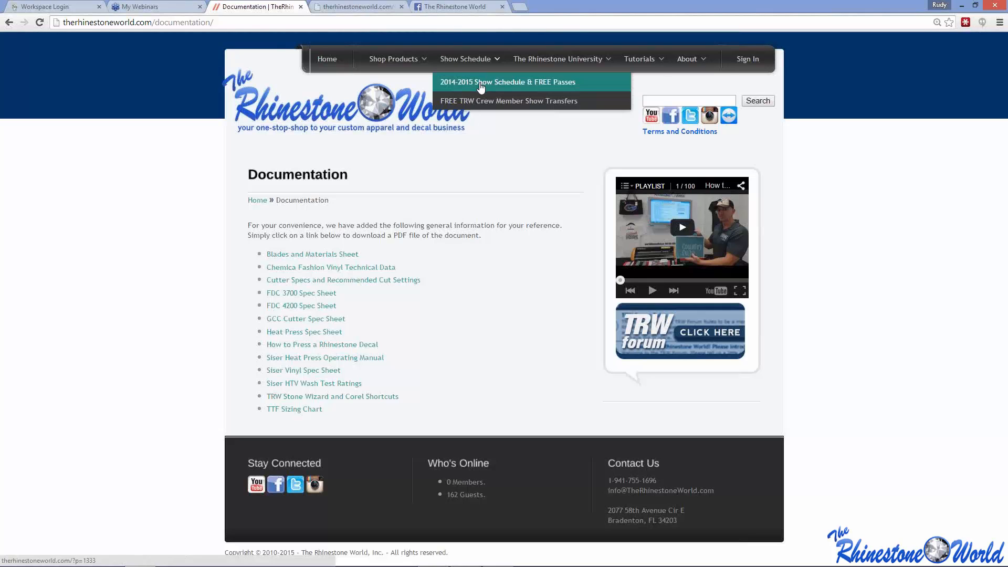
{"action": "left_click", "coordinate": [480, 83]}
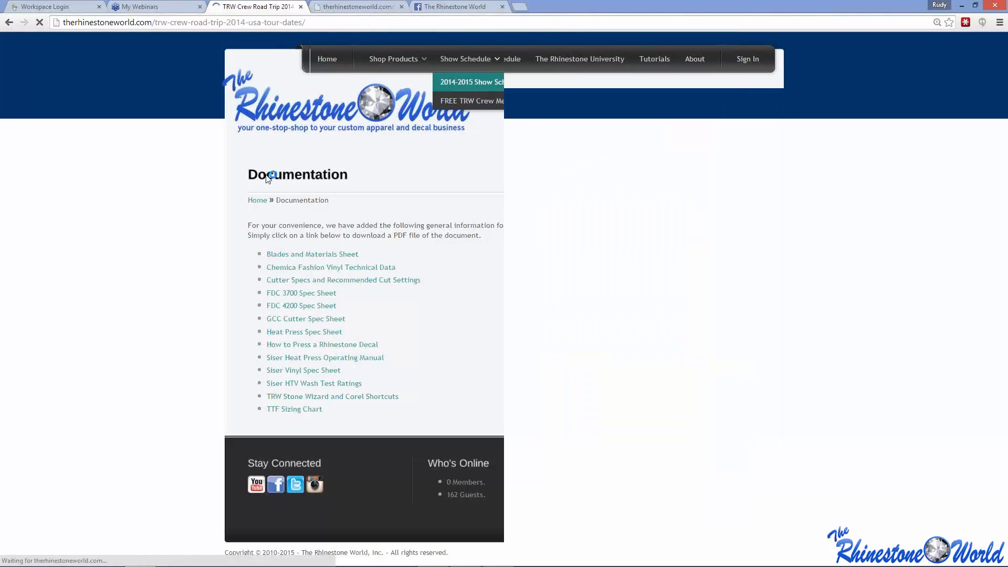
{"action": "scroll", "coordinate": [209, 205], "scroll_direction": "down", "scroll_amount": 4}
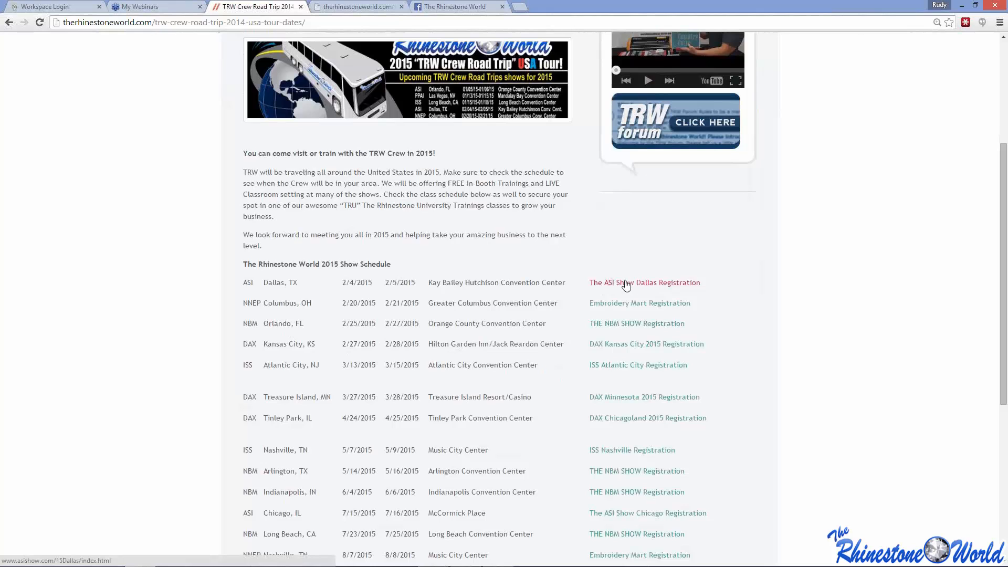
{"action": "left_click", "coordinate": [9, 22]}
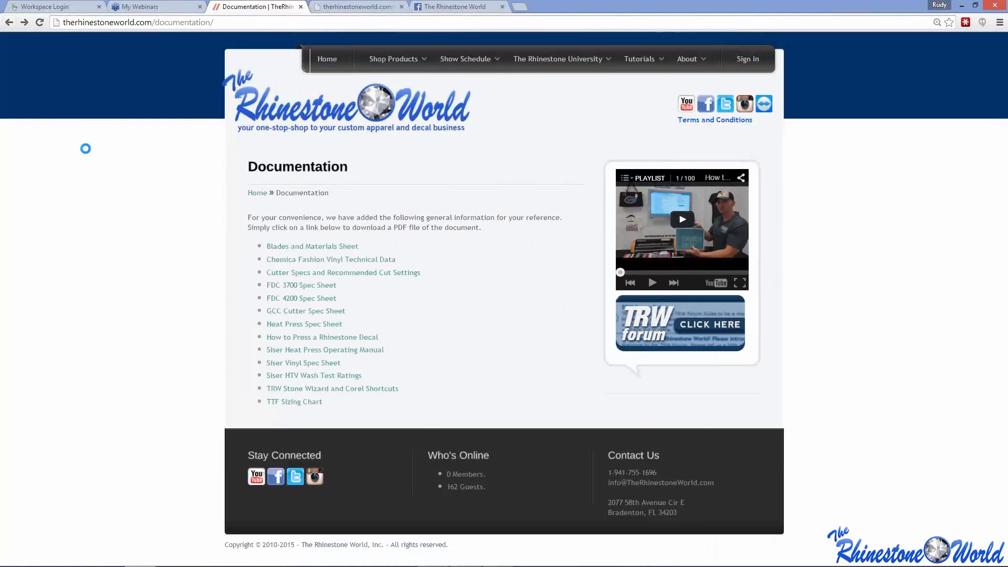
{"action": "mouse_move", "coordinate": [481, 62]}
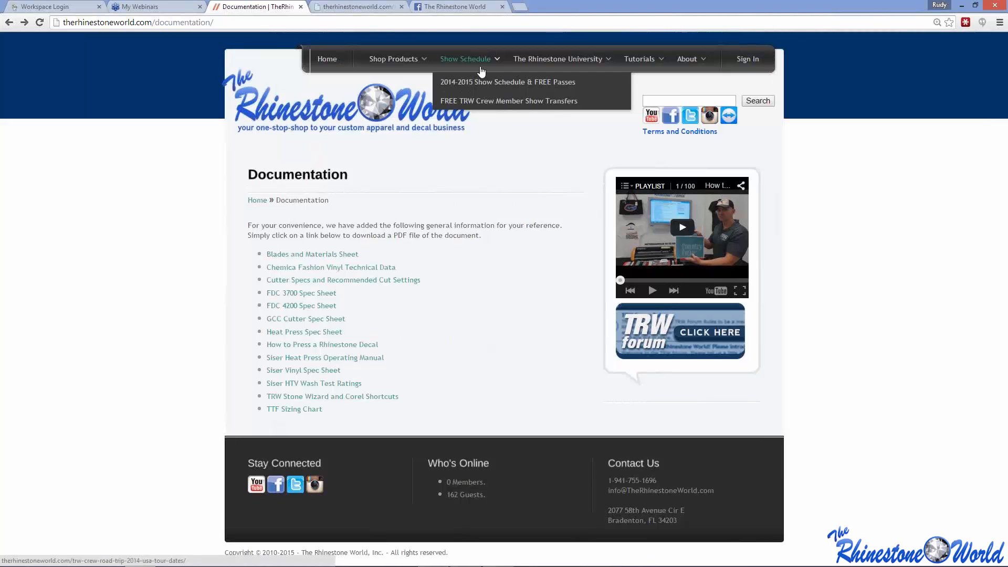
- Review the FREE TRW Crew Member Show Transfers page, then return to CorelDRAW
{"action": "left_click", "coordinate": [494, 101]}
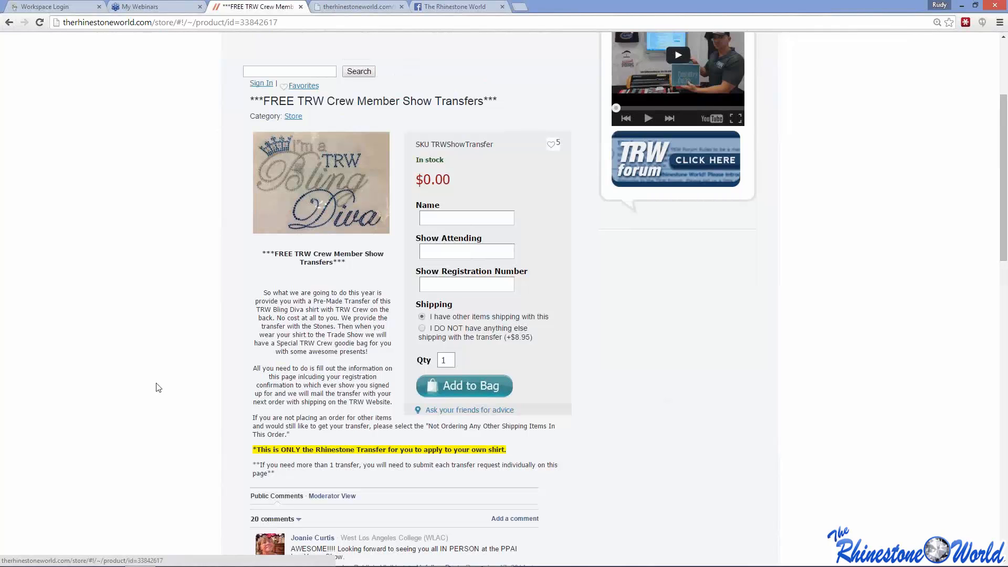
{"action": "left_click", "coordinate": [430, 555]}
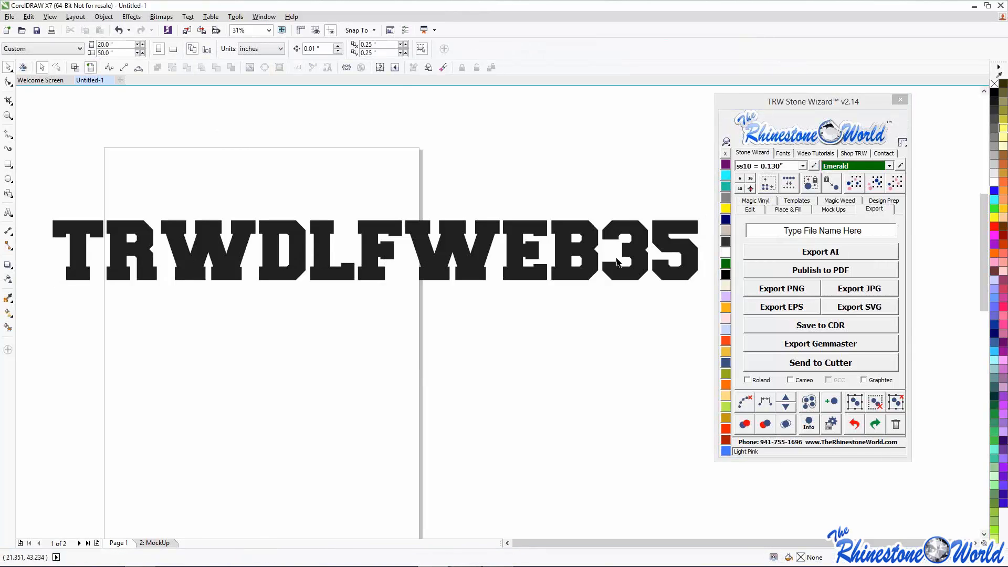
- Nudge the College-Black TRWDLFWEB35 text slightly left, to X 16.151 inches
{"action": "left_click_drag", "start_coordinate": [672, 247], "coordinate": [654, 245]}
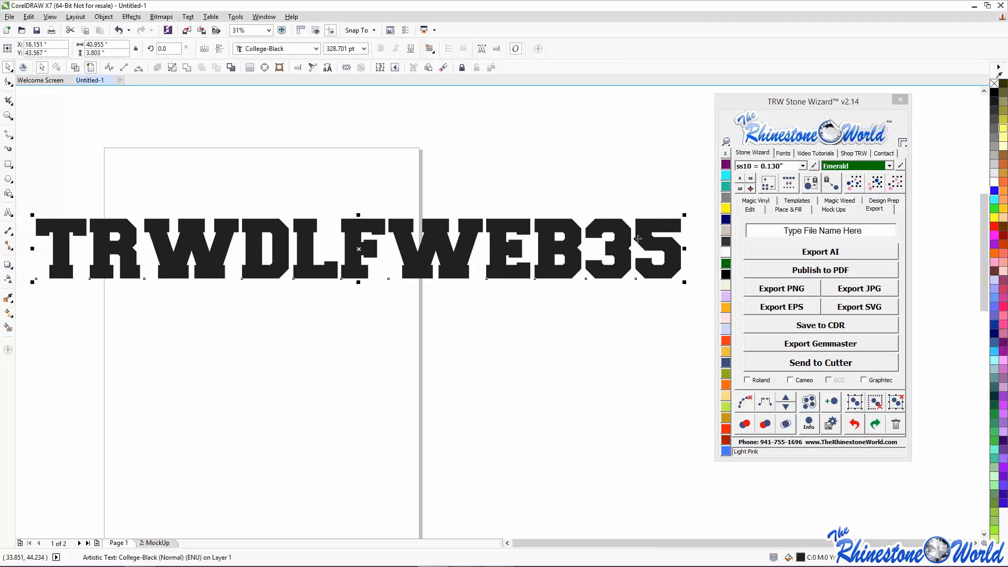